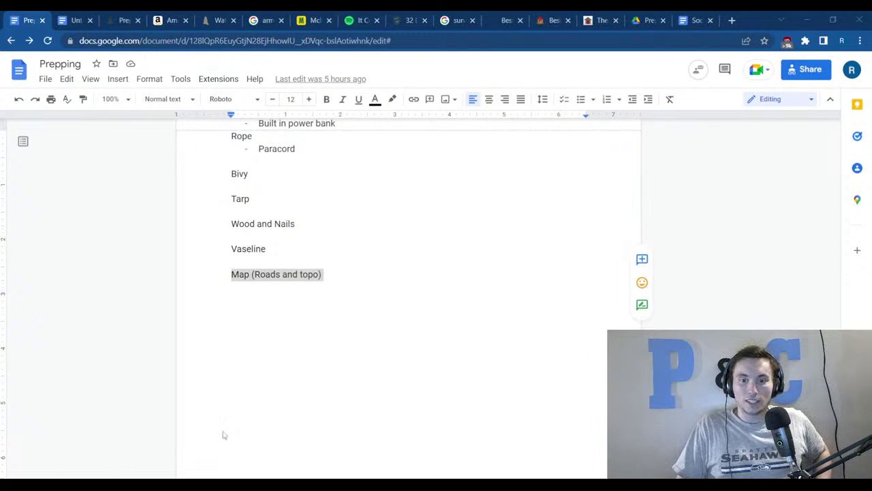
Review the Prepping item list, selecting Vaseline and the Needle and thread line, and scroll upward.
{"action": "left_click", "coordinate": [238, 407]}
{"action": "left_click", "coordinate": [280, 253]}
{"action": "double_click", "coordinate": [281, 253]}
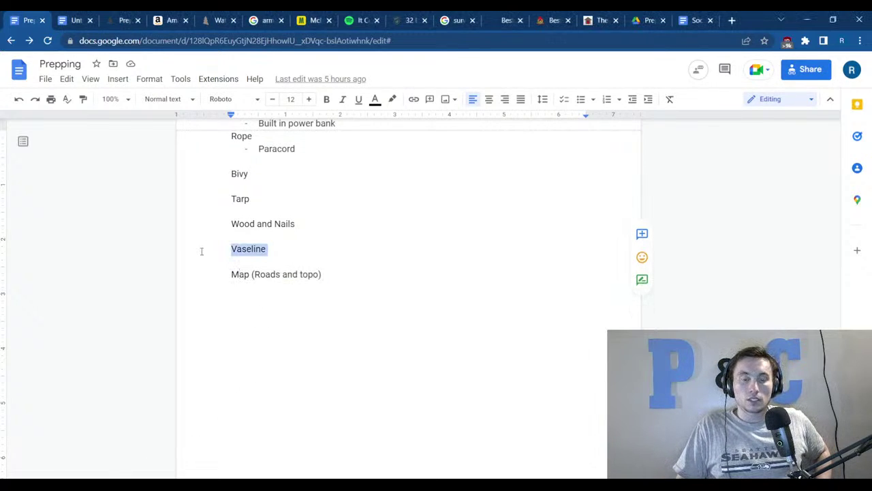
{"action": "scroll", "coordinate": [302, 333], "scroll_direction": "up", "scroll_amount": 2}
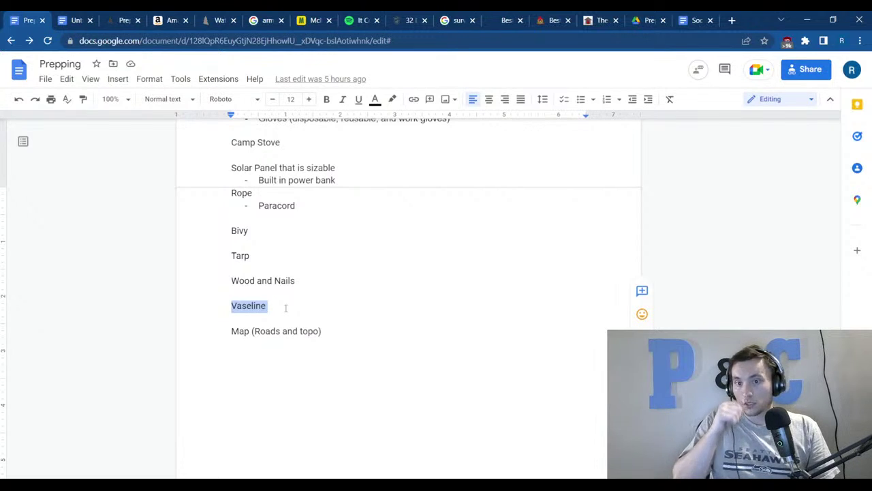
{"action": "scroll", "coordinate": [238, 317], "scroll_direction": "up", "scroll_amount": 2}
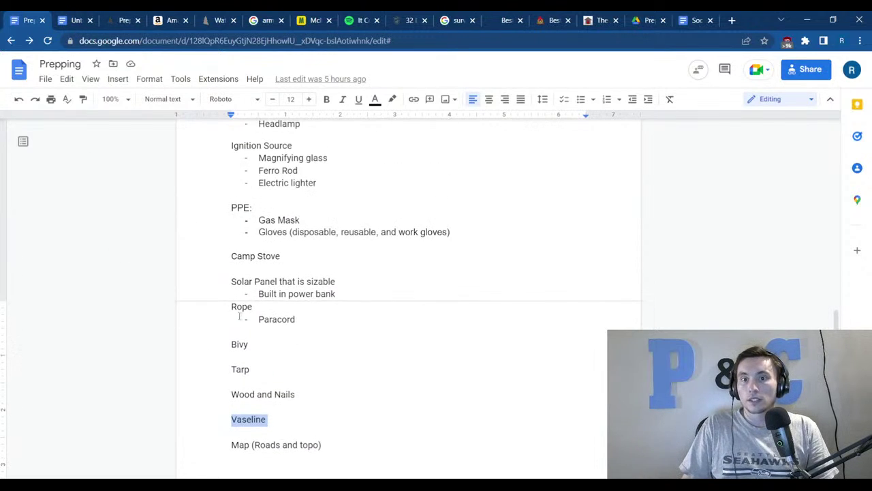
{"action": "scroll", "coordinate": [238, 317], "scroll_direction": "up", "scroll_amount": 4}
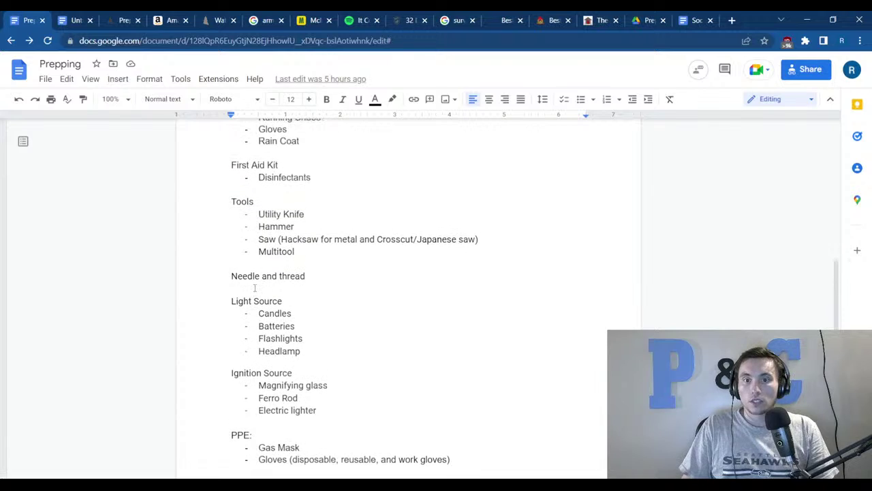
{"action": "left_click_drag", "start_coordinate": [341, 273], "coordinate": [225, 276]}
{"action": "left_click", "coordinate": [208, 256]}
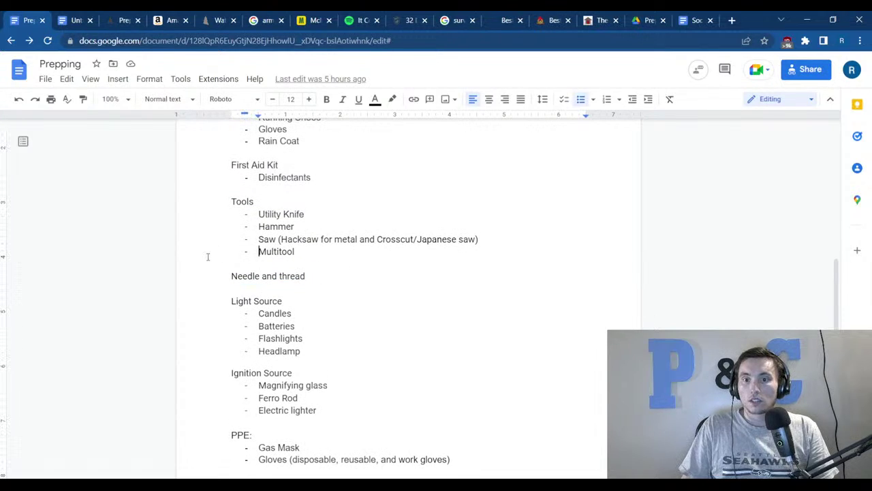
{"action": "scroll", "coordinate": [304, 266], "scroll_direction": "up", "scroll_amount": 4}
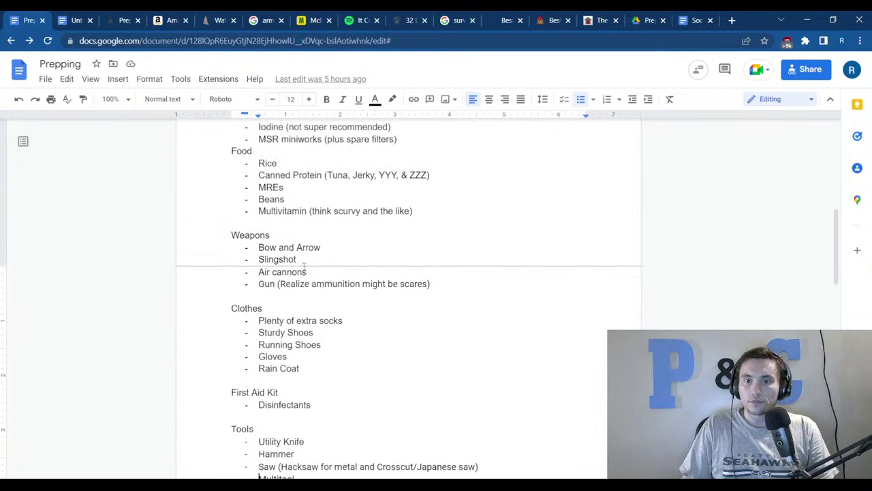
{"action": "scroll", "coordinate": [304, 266], "scroll_direction": "up", "scroll_amount": 5}
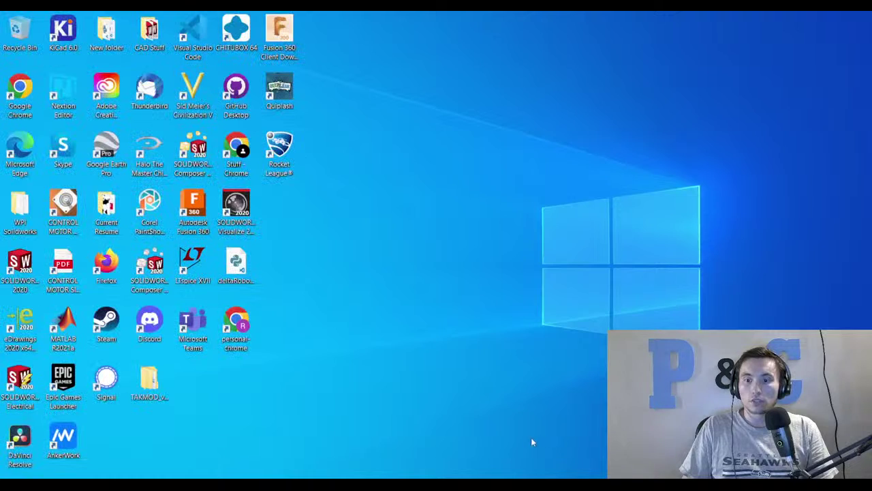
Restore the Prepping document window from the taskbar and maximize it to full screen.
{"action": "mouse_move", "coordinate": [462, 481]}
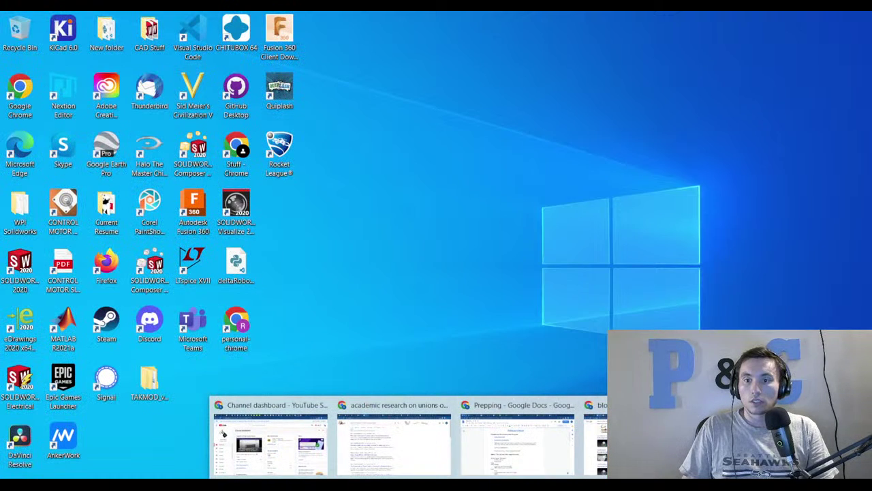
{"action": "left_click", "coordinate": [518, 443]}
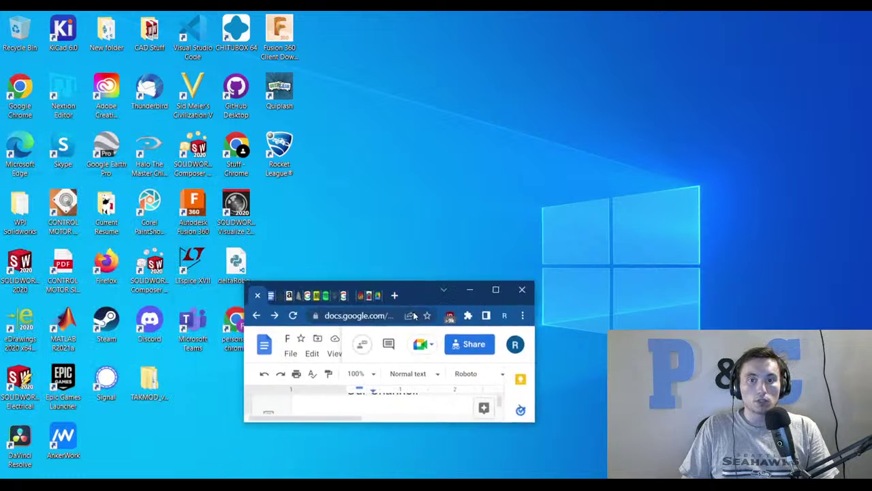
{"action": "left_click_drag", "start_coordinate": [515, 117], "coordinate": [522, 12]}
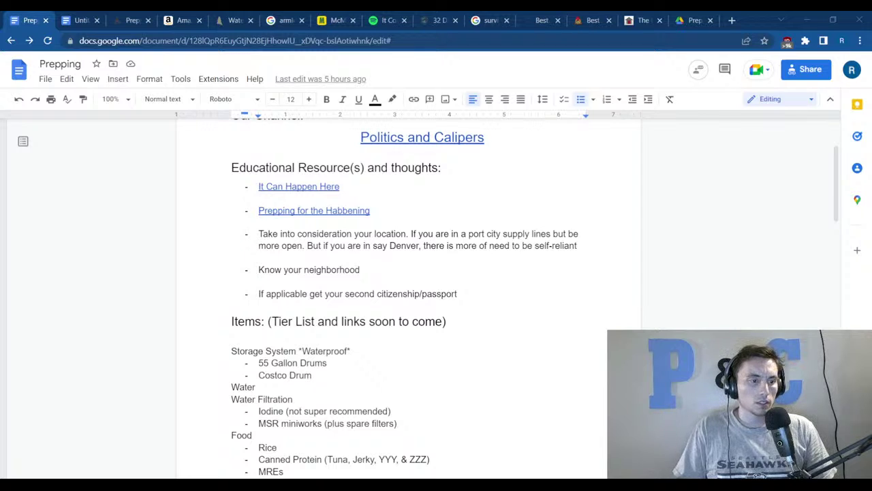
Append '+ Compass' to the Map (Roads and topo) item, fixing the typo.
{"action": "scroll", "coordinate": [323, 375], "scroll_direction": "down", "scroll_amount": 10}
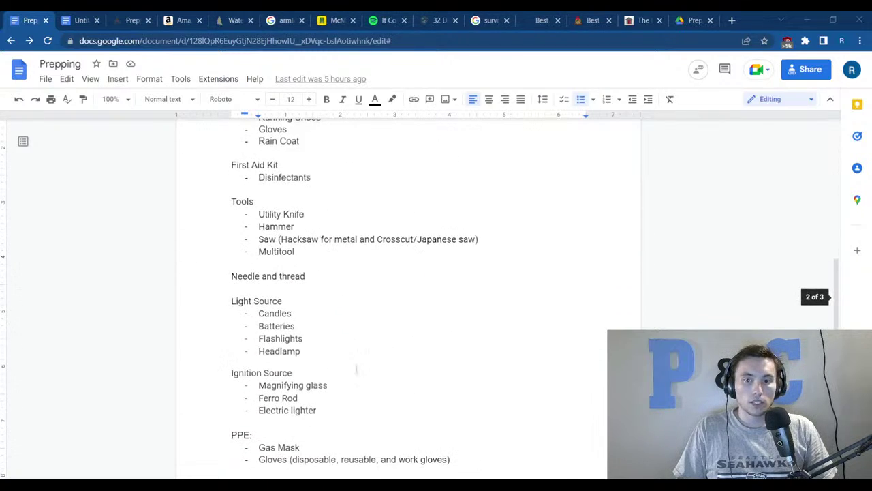
{"action": "scroll", "coordinate": [324, 376], "scroll_direction": "down", "scroll_amount": 3}
{"action": "left_click", "coordinate": [325, 274]}
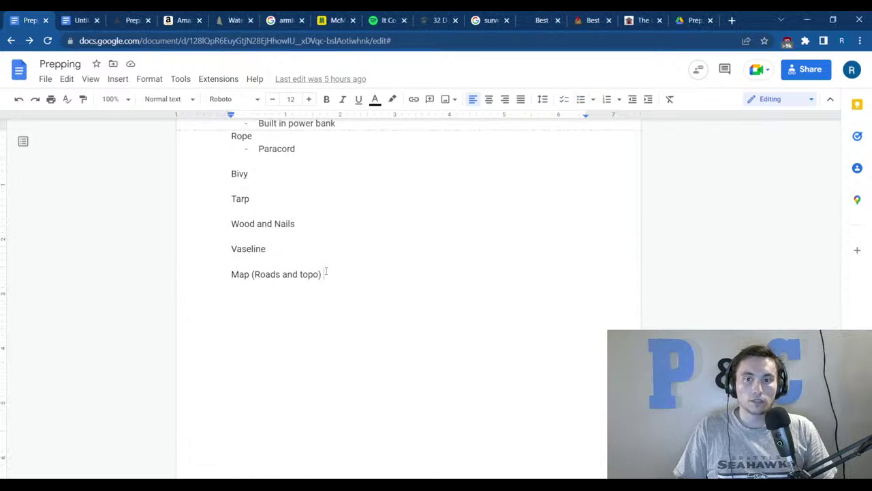
{"action": "type", "text": "+"}
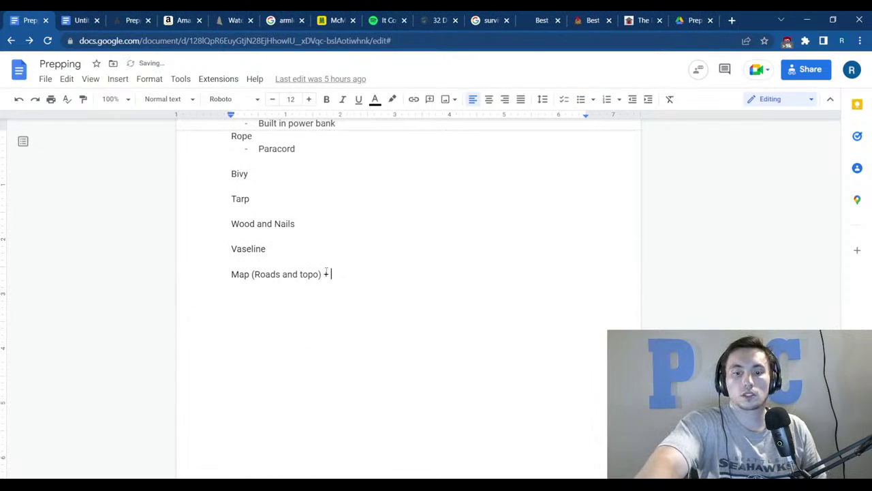
{"action": "type", "text": " Comps"}
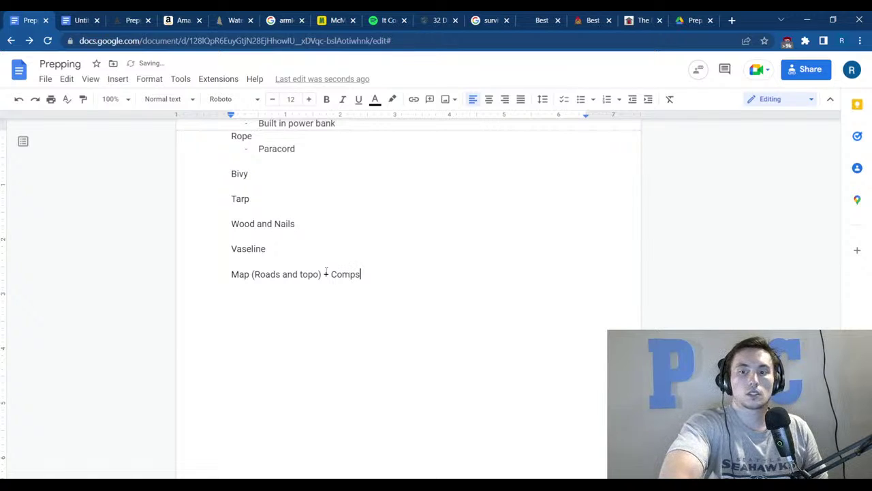
{"action": "key", "text": "BackSpace"}
{"action": "type", "text": "ass"}
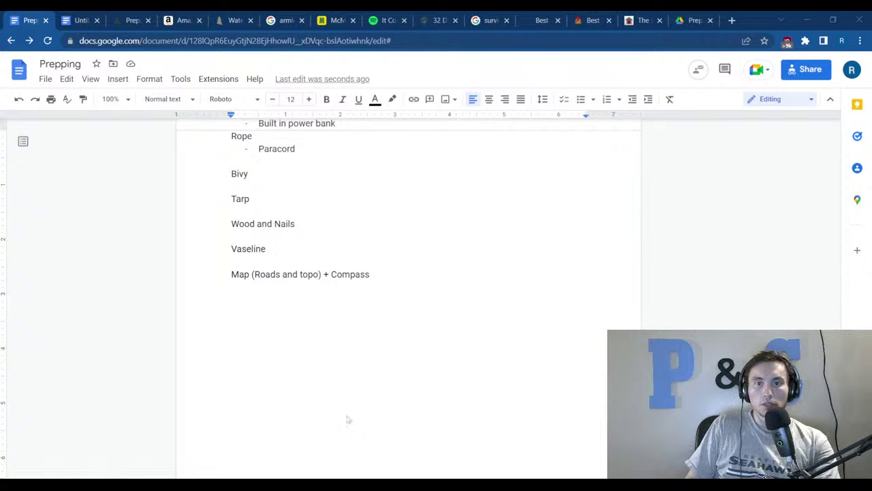
{"action": "scroll", "coordinate": [358, 421], "scroll_direction": "up", "scroll_amount": 3}
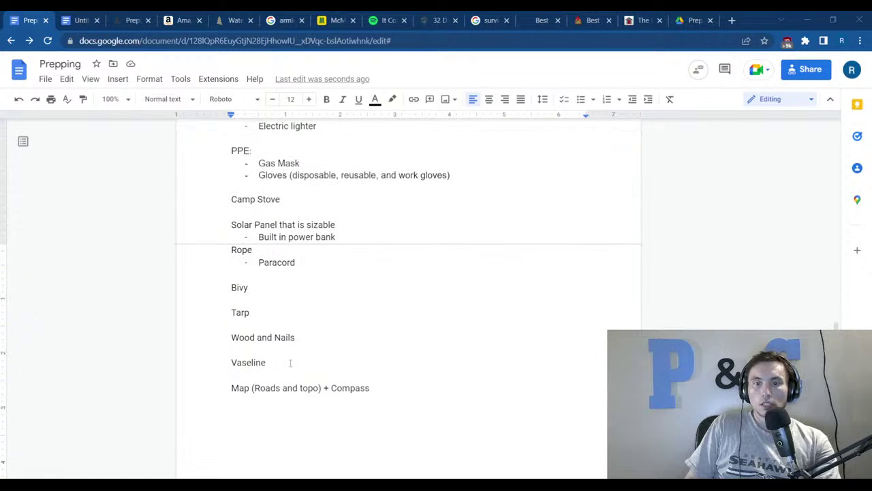
{"action": "left_click_drag", "start_coordinate": [298, 339], "coordinate": [233, 337]}
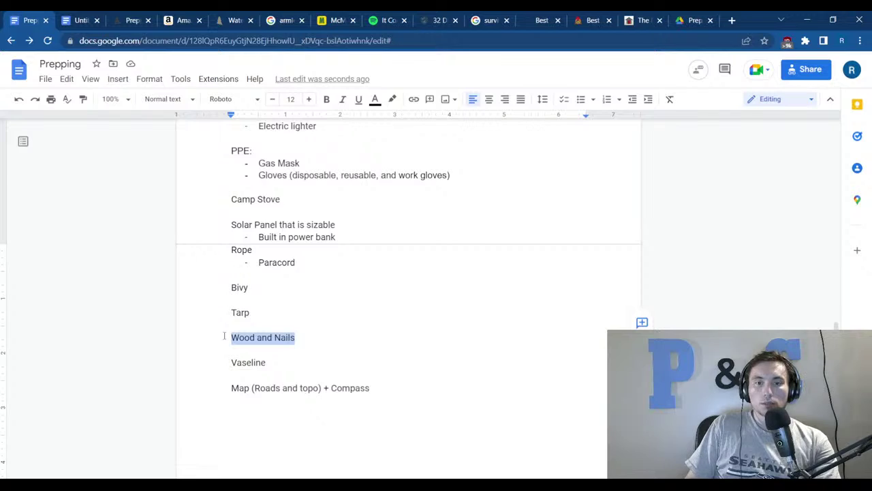
{"action": "left_click", "coordinate": [272, 339]}
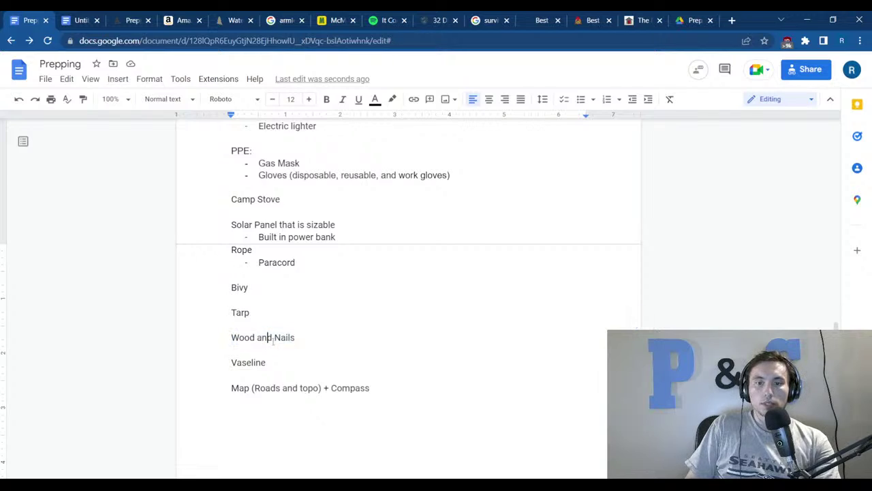
{"action": "double_click", "coordinate": [291, 337]}
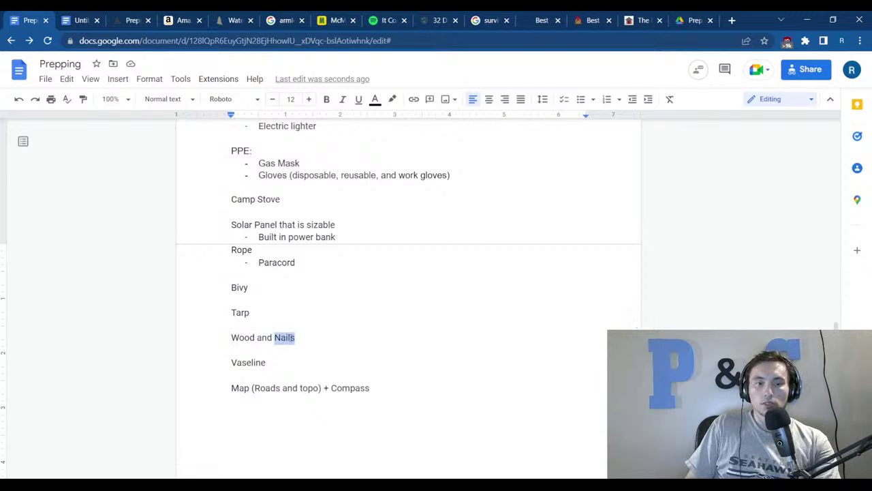
{"action": "left_click", "coordinate": [399, 313]}
{"action": "scroll", "coordinate": [374, 321], "scroll_direction": "up", "scroll_amount": 3}
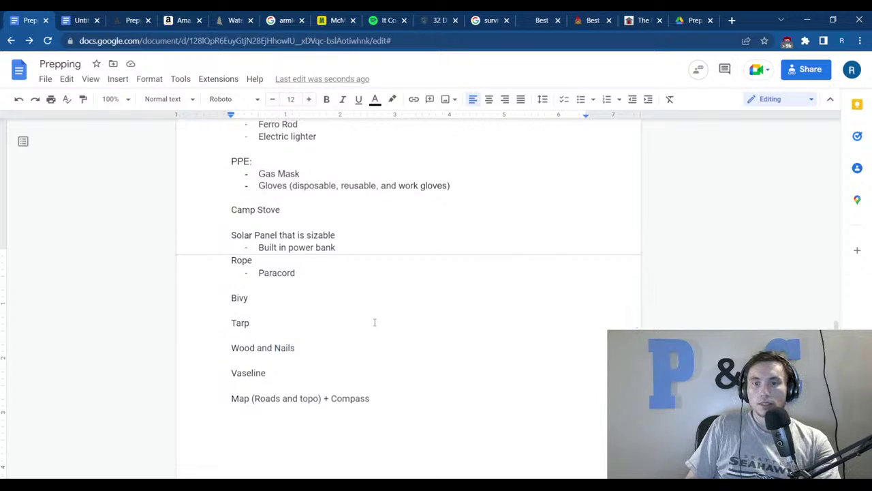
{"action": "left_click", "coordinate": [295, 377]}
{"action": "left_click_drag", "start_coordinate": [294, 379], "coordinate": [197, 369]}
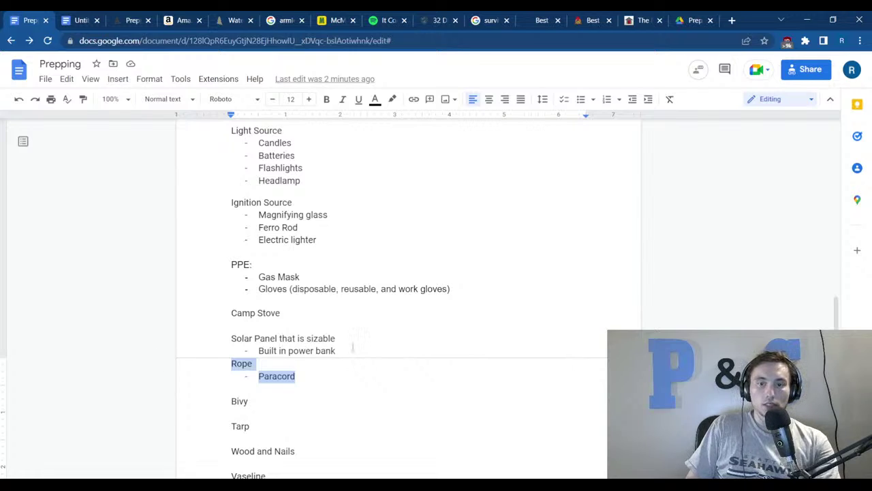
{"action": "left_click", "coordinate": [353, 348]}
{"action": "scroll", "coordinate": [342, 354], "scroll_direction": "up", "scroll_amount": 3}
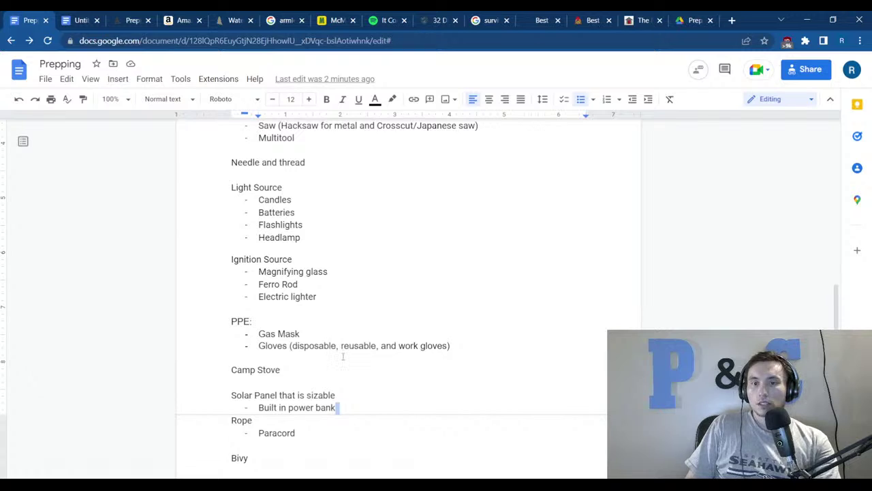
{"action": "scroll", "coordinate": [342, 356], "scroll_direction": "up", "scroll_amount": 5}
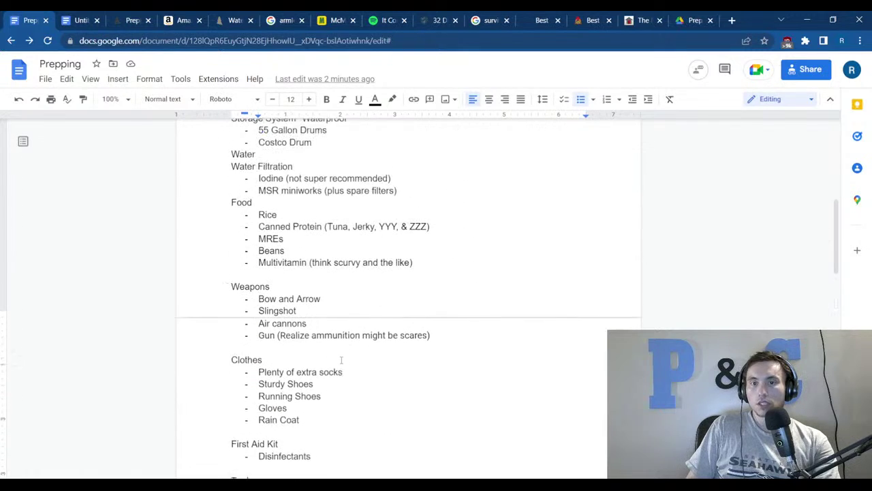
{"action": "scroll", "coordinate": [334, 360], "scroll_direction": "up", "scroll_amount": 5}
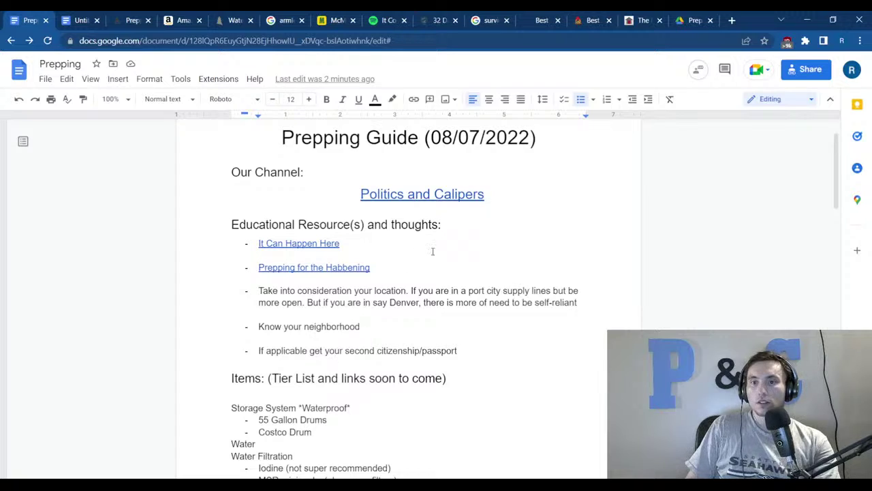
{"action": "left_click_drag", "start_coordinate": [482, 199], "coordinate": [441, 228]}
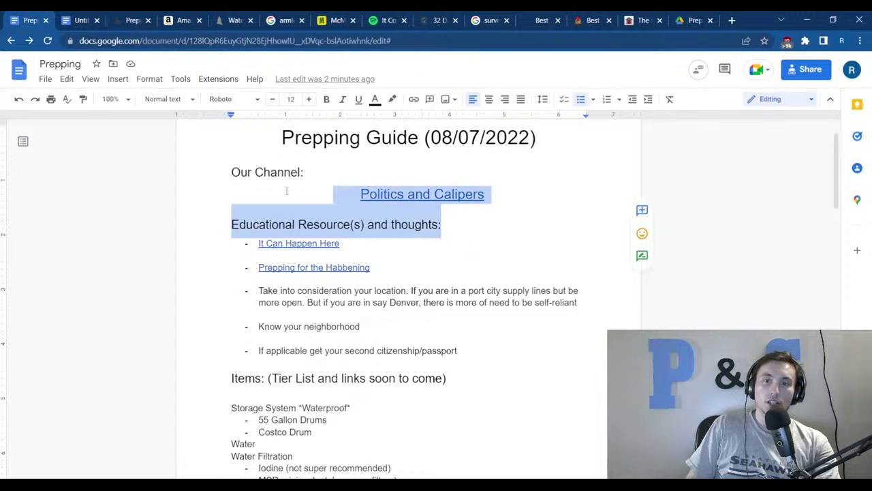
{"action": "left_click", "coordinate": [471, 290]}
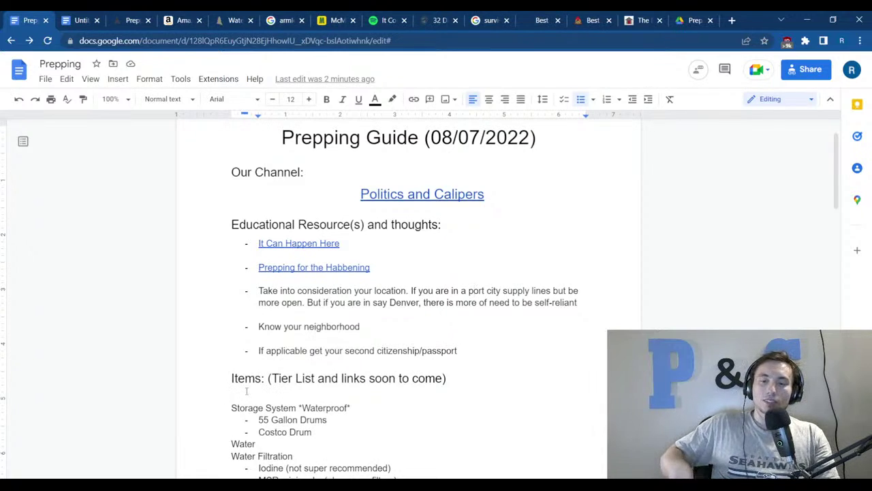
{"action": "scroll", "coordinate": [471, 290], "scroll_direction": "down", "scroll_amount": 4}
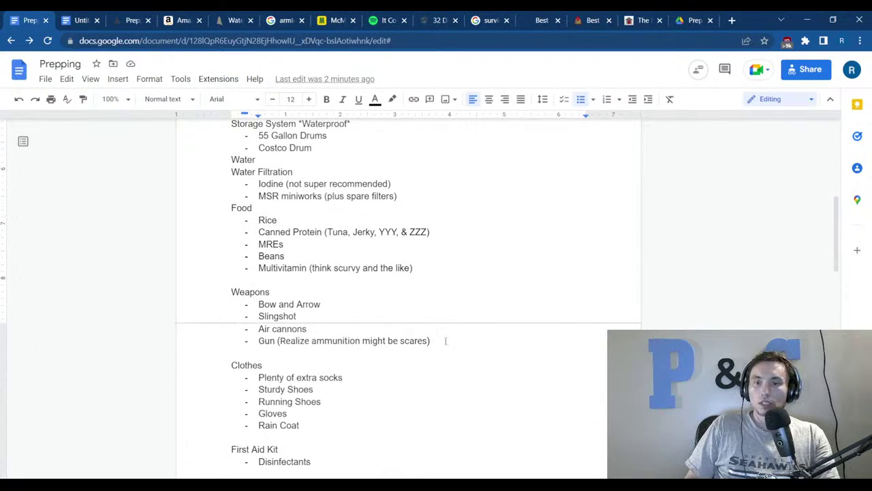
{"action": "scroll", "coordinate": [445, 338], "scroll_direction": "down", "scroll_amount": 2}
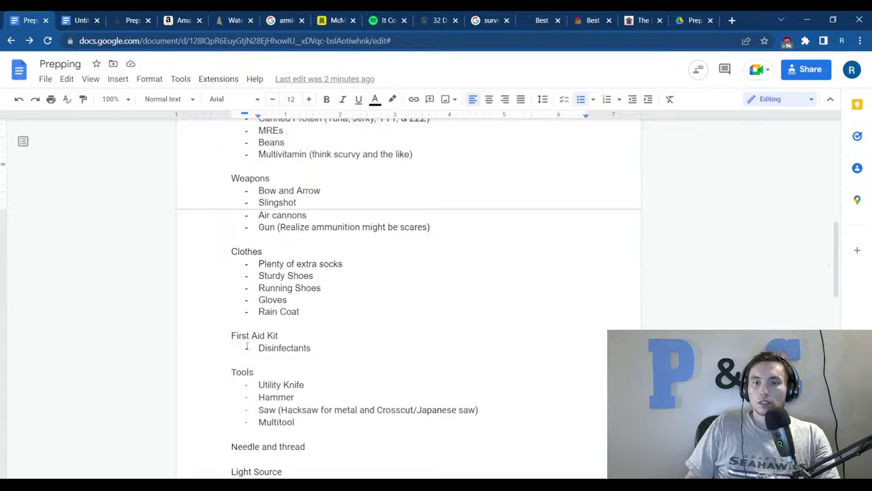
{"action": "scroll", "coordinate": [243, 349], "scroll_direction": "down", "scroll_amount": 2}
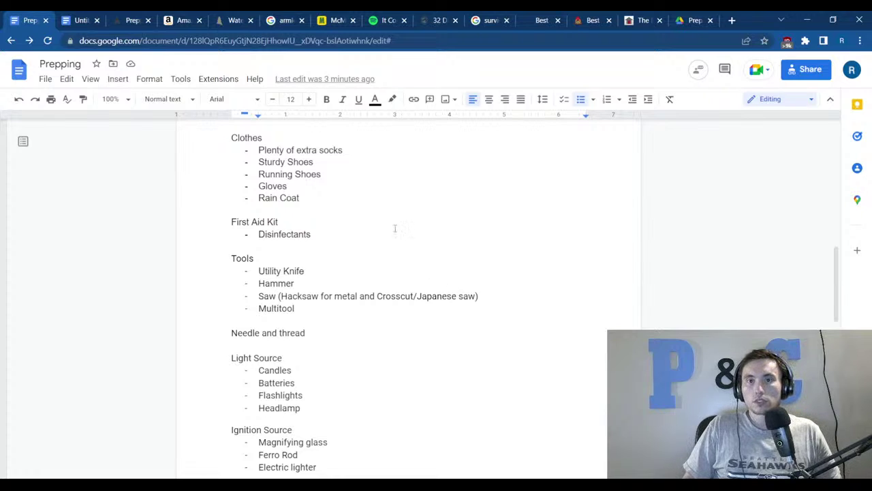
Skim the types-of-saws article and close its tab.
{"action": "left_click", "coordinate": [439, 20]}
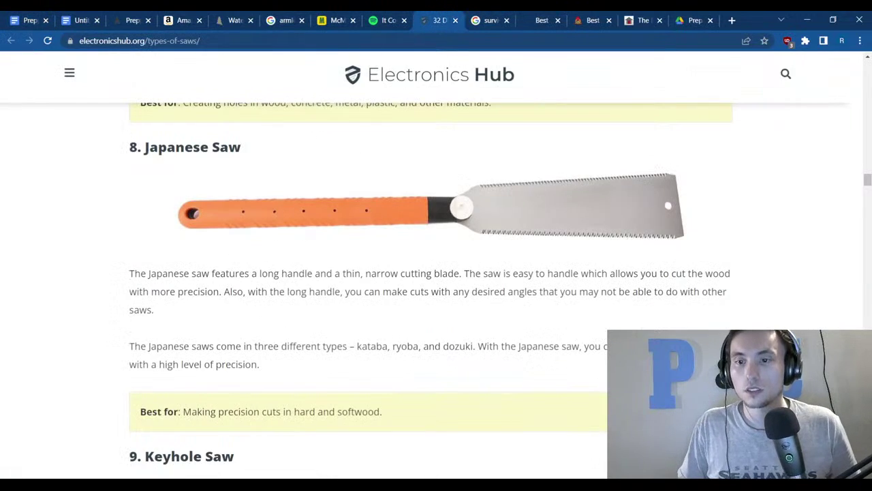
{"action": "scroll", "coordinate": [211, 77], "scroll_direction": "down", "scroll_amount": 4}
{"action": "scroll", "coordinate": [169, 140], "scroll_direction": "down", "scroll_amount": 7}
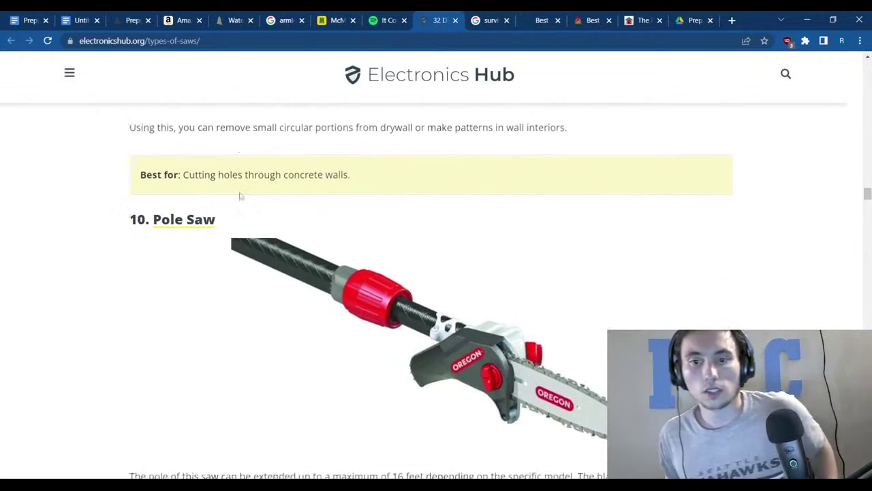
{"action": "scroll", "coordinate": [350, 246], "scroll_direction": "down", "scroll_amount": 8}
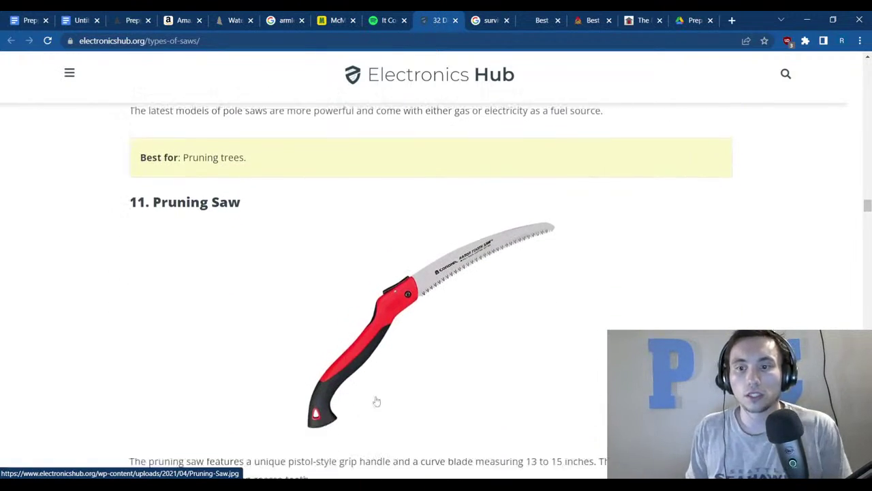
{"action": "left_click", "coordinate": [455, 20]}
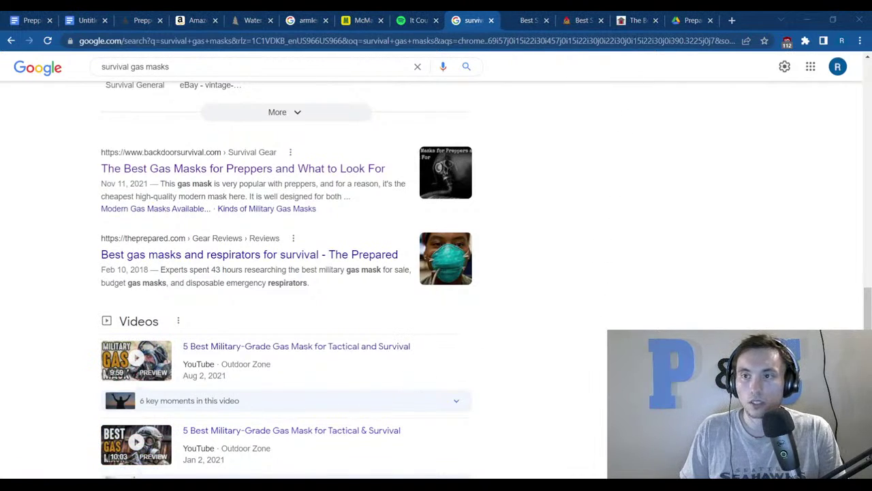
Read the Backdoor Survival and Skilled Survival gas-mask guides, then show the desktop.
{"action": "left_click", "coordinate": [637, 20]}
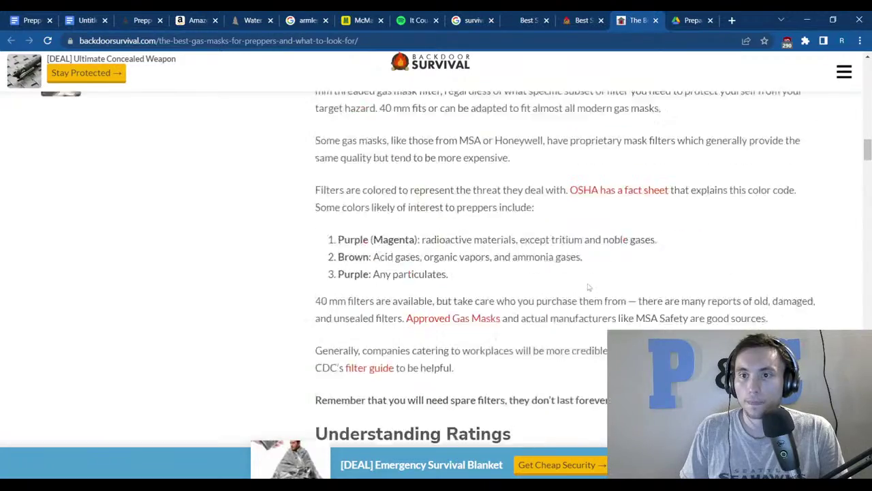
{"action": "scroll", "coordinate": [589, 286], "scroll_direction": "up", "scroll_amount": 20}
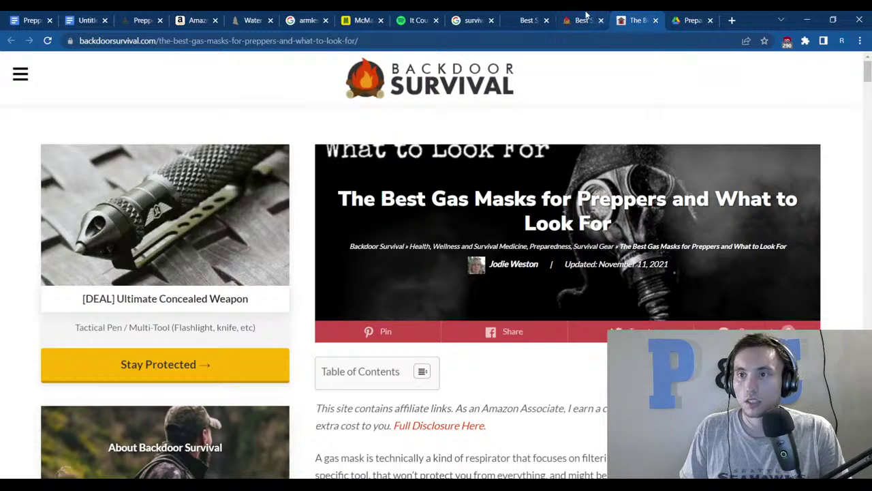
{"action": "left_click", "coordinate": [584, 20]}
{"action": "scroll", "coordinate": [530, 306], "scroll_direction": "up", "scroll_amount": 10}
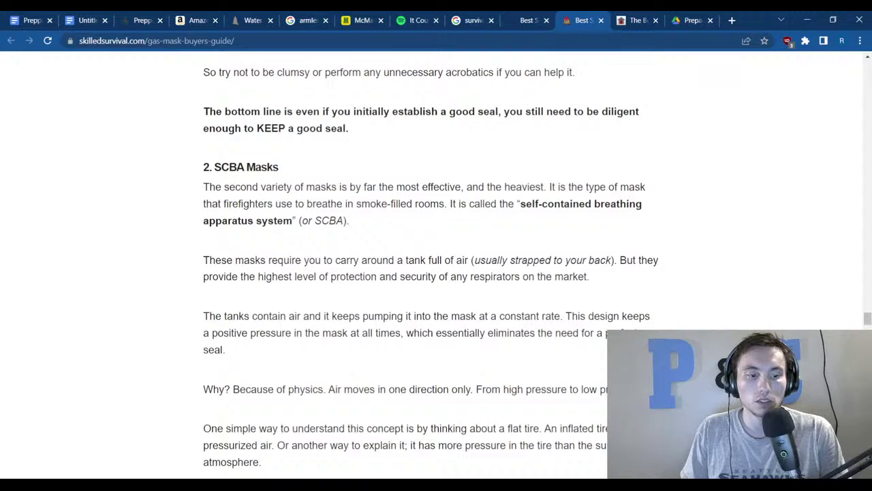
{"action": "key", "text": "super+d"}
{"action": "key", "text": "super+d"}
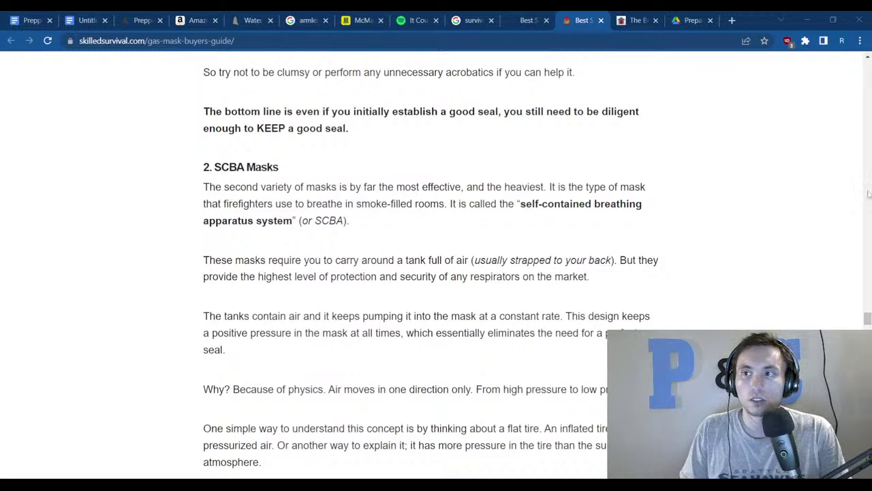
{"action": "key", "text": "super+d"}
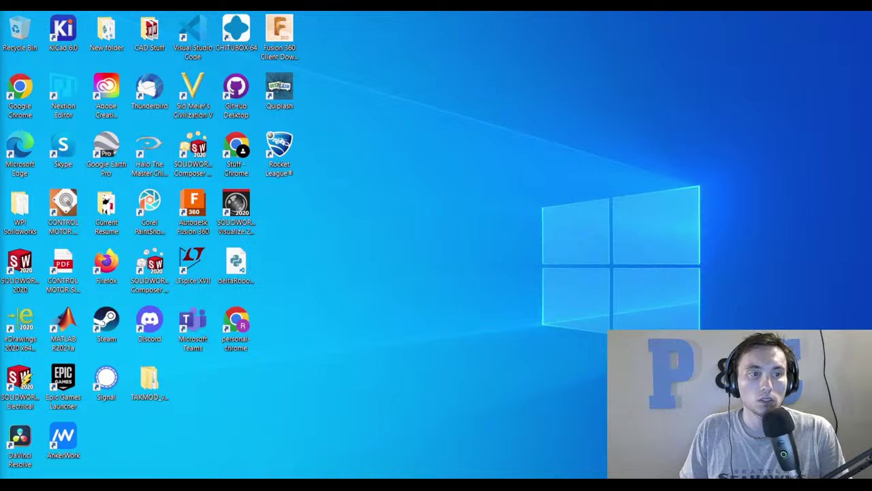
Restore Chrome and return to the Prepping document, scrolling down to the PPE section.
{"action": "key", "text": "super+d"}
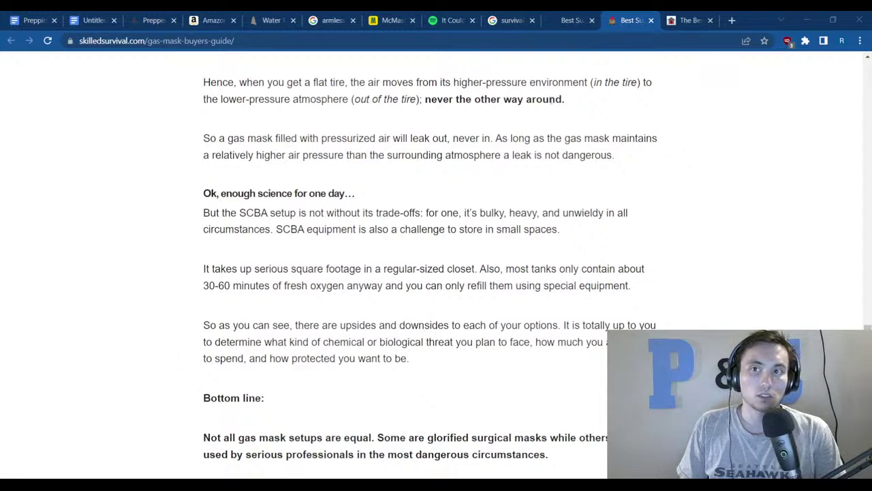
{"action": "left_click", "coordinate": [27, 20]}
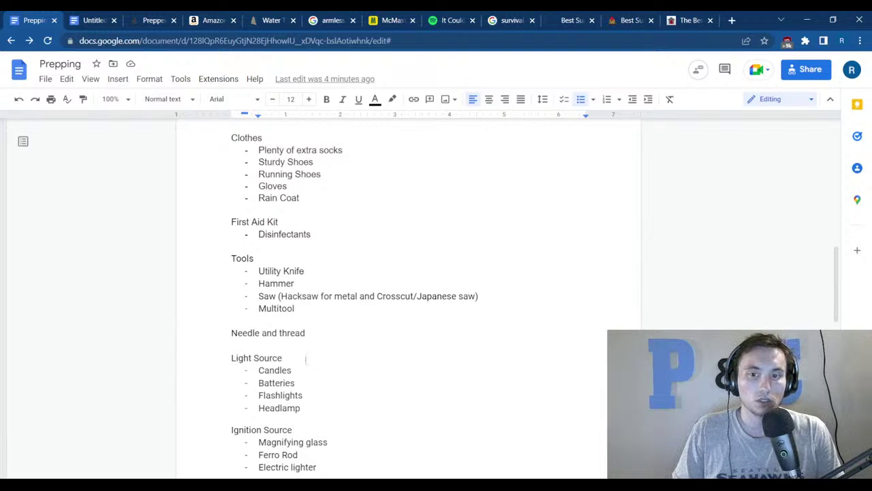
{"action": "scroll", "coordinate": [293, 356], "scroll_direction": "down", "scroll_amount": 3}
{"action": "scroll", "coordinate": [291, 356], "scroll_direction": "down", "scroll_amount": 5}
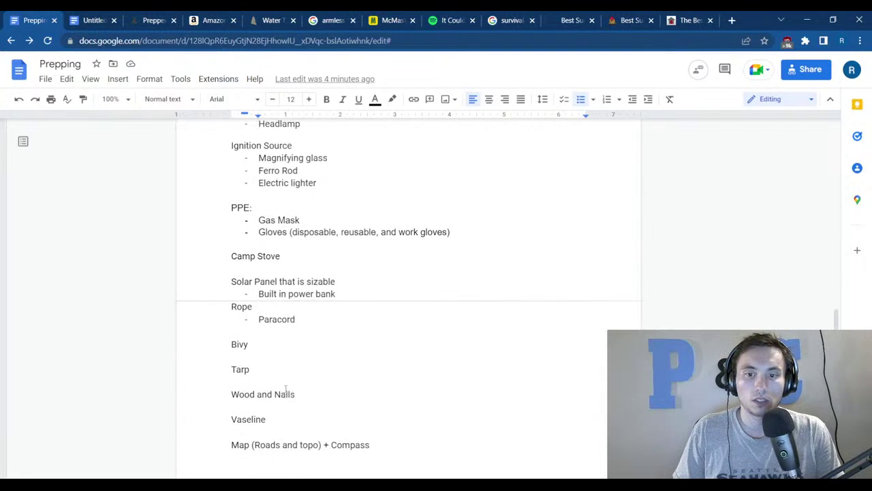
Add '(Check' after the Gas Mask item.
{"action": "scroll", "coordinate": [273, 383], "scroll_direction": "up", "scroll_amount": 7}
{"action": "scroll", "coordinate": [286, 374], "scroll_direction": "up", "scroll_amount": 5}
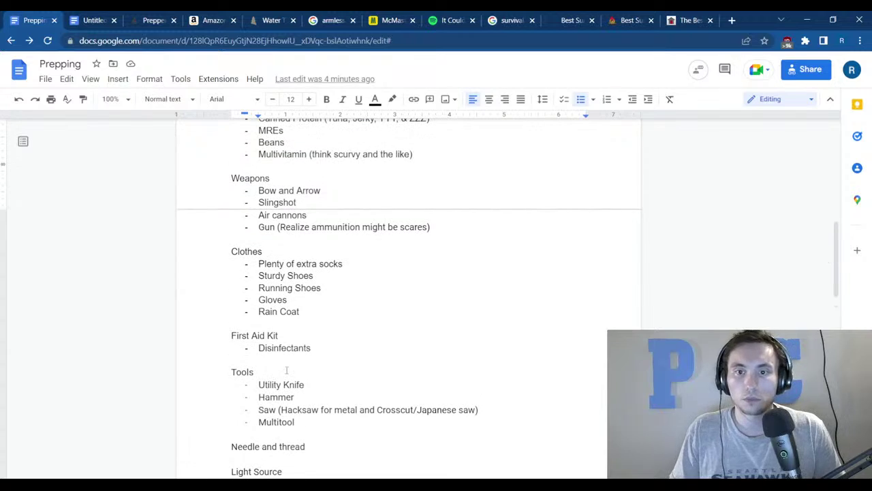
{"action": "scroll", "coordinate": [294, 375], "scroll_direction": "down", "scroll_amount": 3}
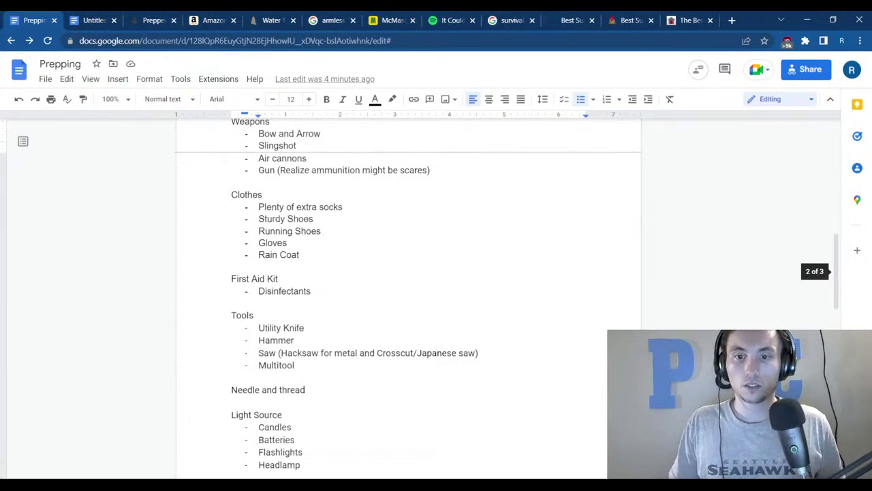
{"action": "scroll", "coordinate": [325, 315], "scroll_direction": "down", "scroll_amount": 3}
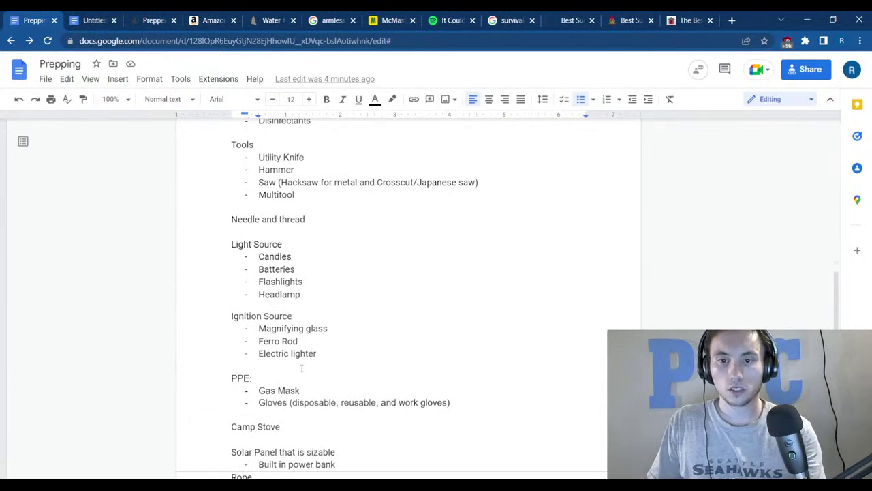
{"action": "left_click", "coordinate": [315, 393]}
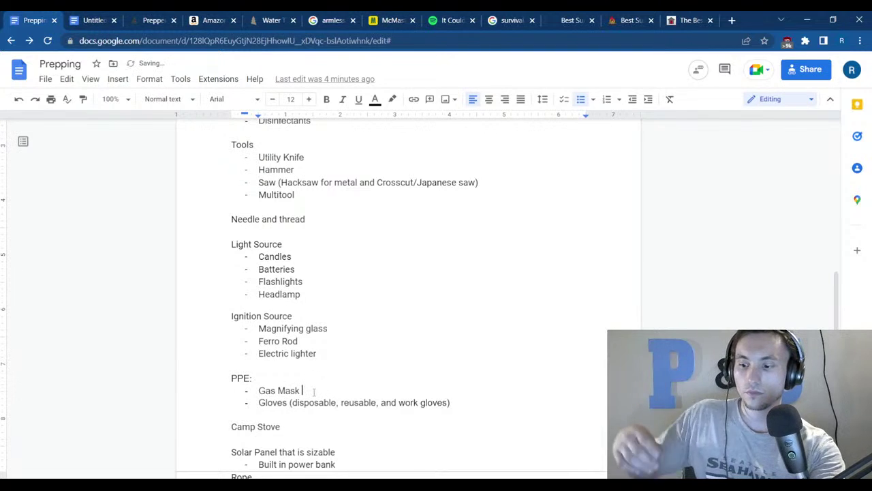
{"action": "type", "text": "(Check"}
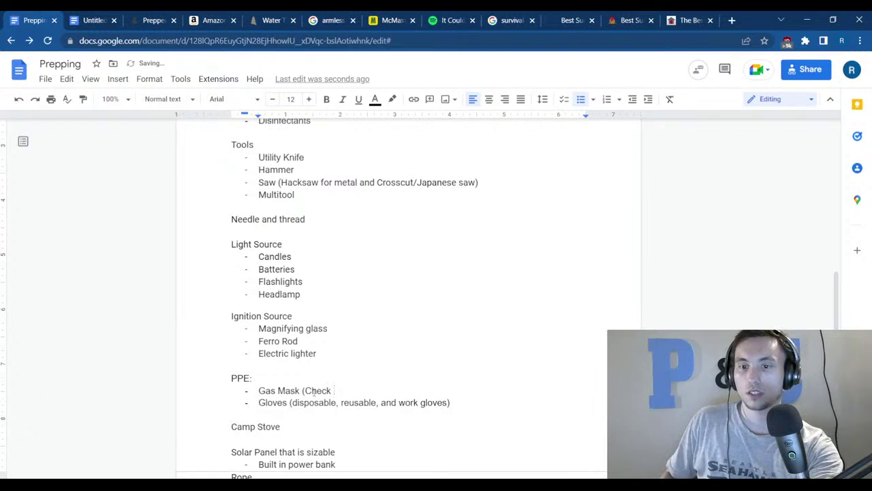
Paste the Prepping for the Habbening link after it and finish with '- Survival Guide)'.
{"action": "scroll", "coordinate": [341, 340], "scroll_direction": "up", "scroll_amount": 20}
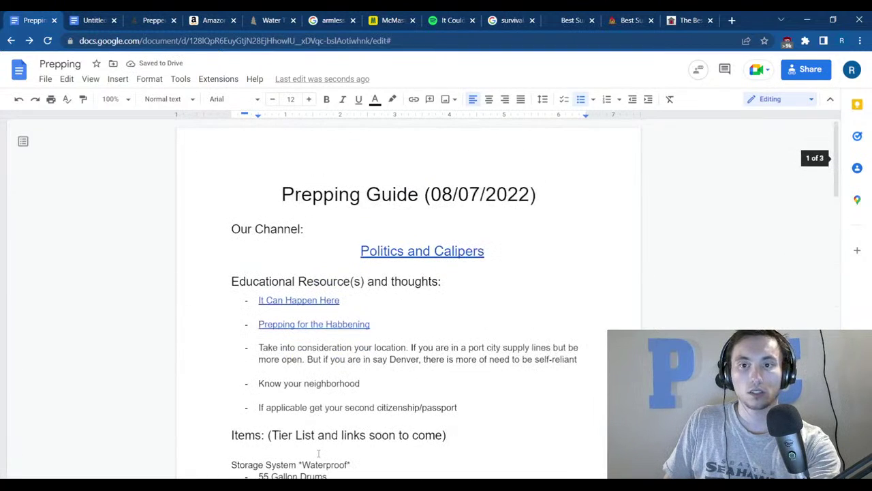
{"action": "left_click_drag", "start_coordinate": [372, 325], "coordinate": [258, 326]}
{"action": "key", "text": "ctrl+c"}
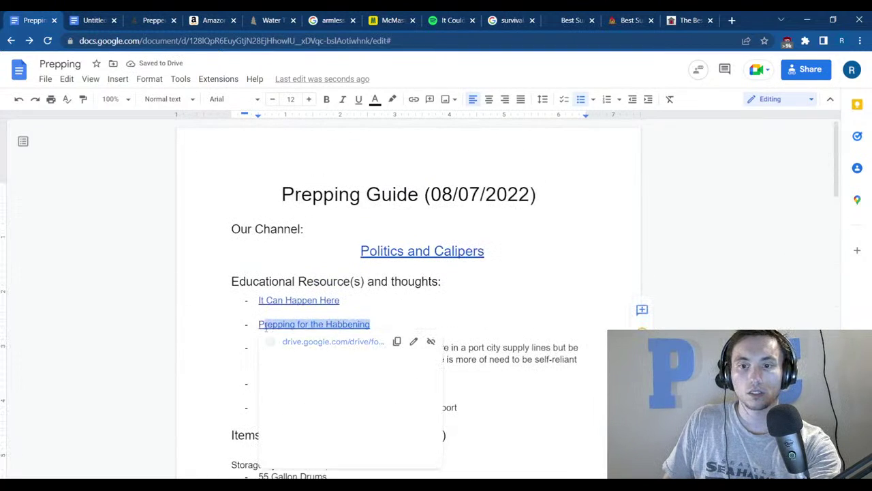
{"action": "left_click", "coordinate": [220, 376]}
{"action": "scroll", "coordinate": [253, 382], "scroll_direction": "down", "scroll_amount": 20}
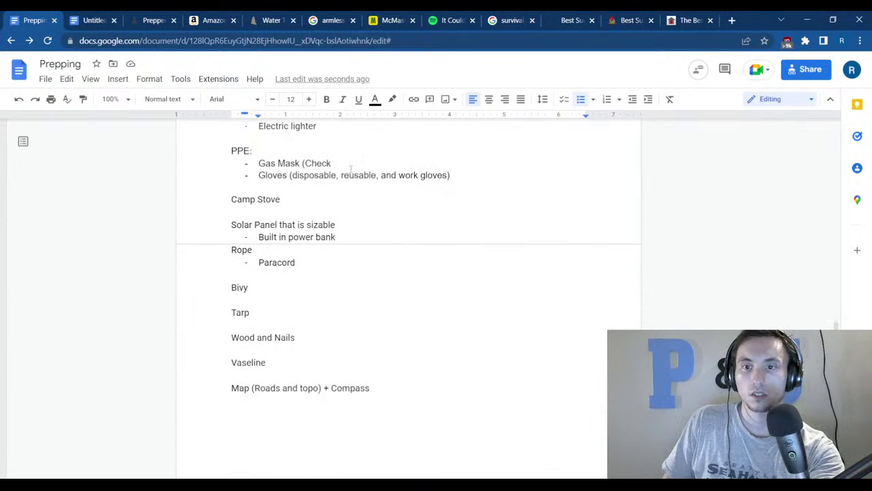
{"action": "left_click", "coordinate": [334, 163]}
{"action": "key", "text": "ctrl+v"}
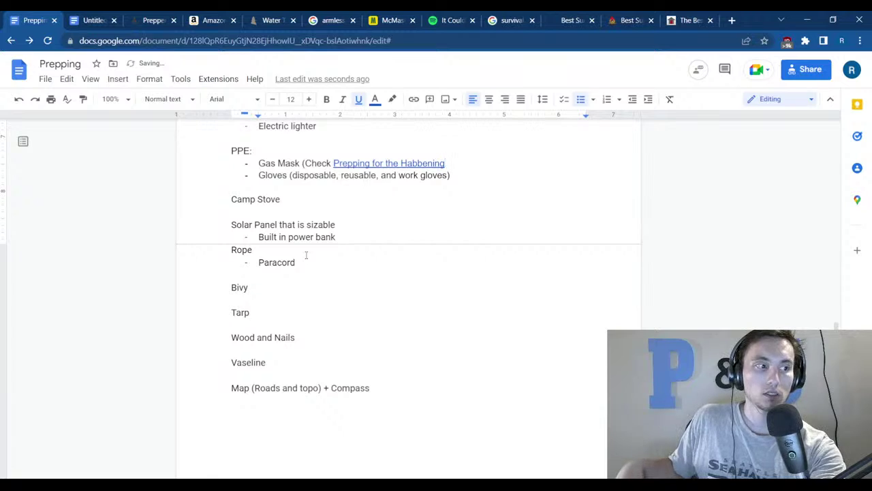
{"action": "type", "text": "- "}
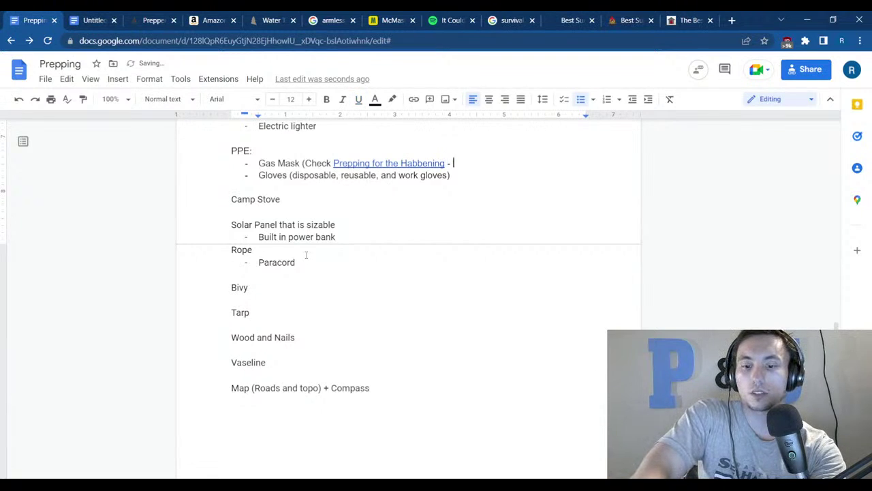
{"action": "type", "text": "Survival "}
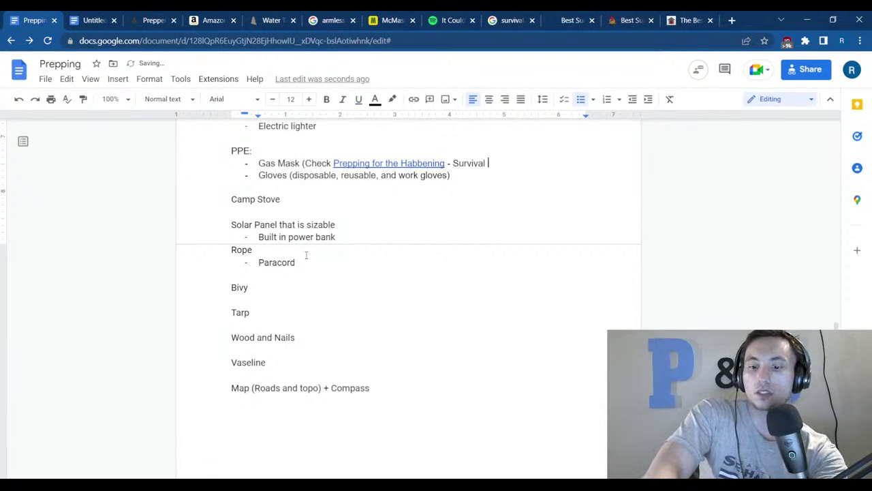
{"action": "type", "text": "Guide)"}
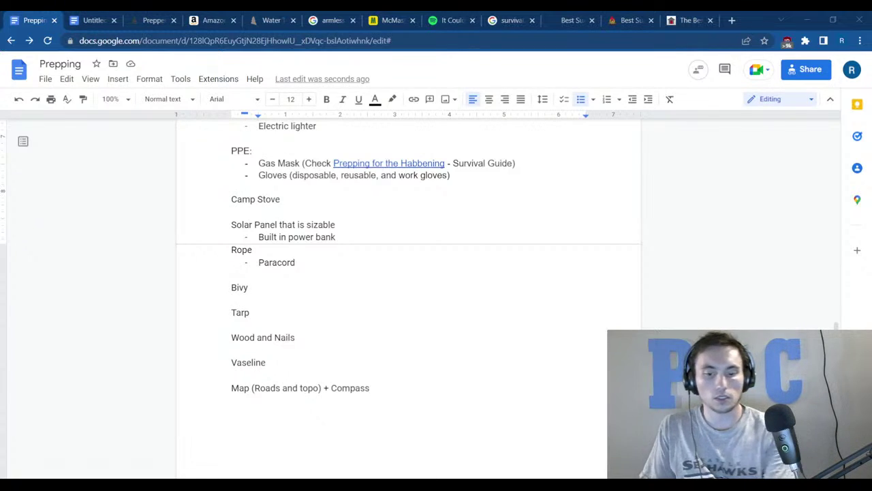
{"action": "left_click", "coordinate": [734, 19]}
Search Google for 'CBRN rated', read the CDC results, and return to Prepping.
{"action": "type", "text": "CBRN rated"}
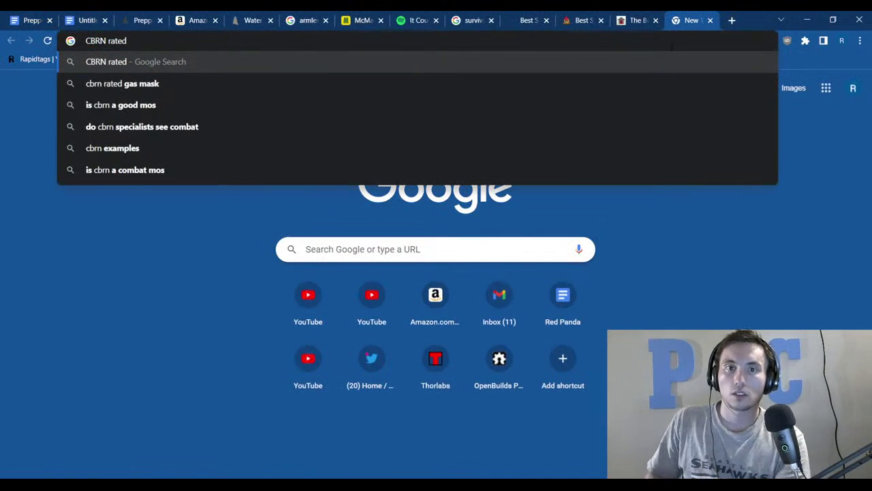
{"action": "key", "text": "Return"}
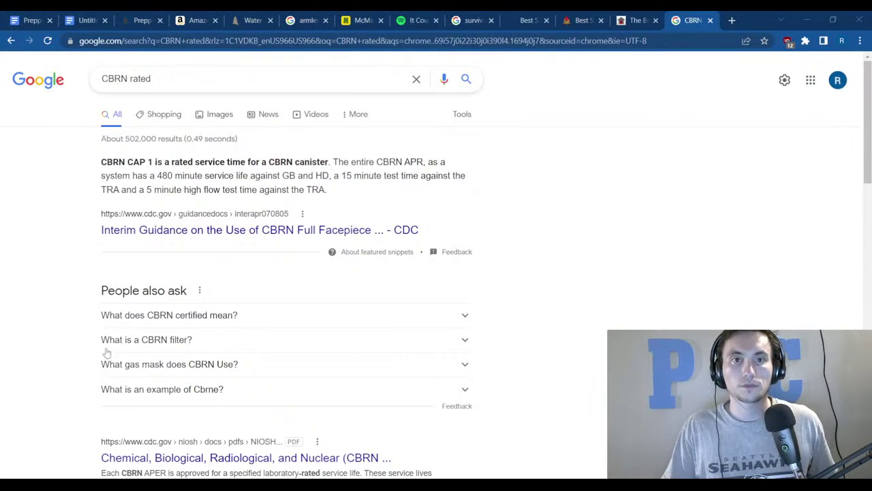
{"action": "left_click", "coordinate": [22, 18]}
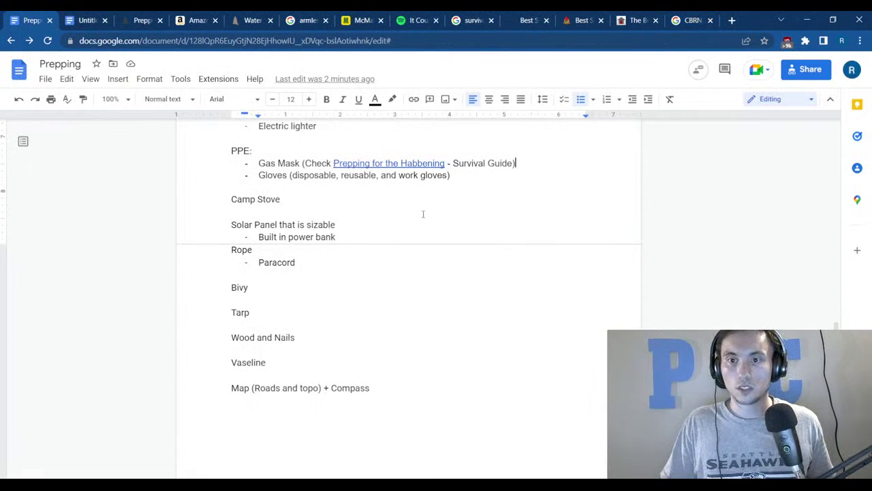
Under Gas Mask, add nested bullets 'Extra Filters' and 'CBRN or CP3N Rated'.
{"action": "key", "text": "Return"}
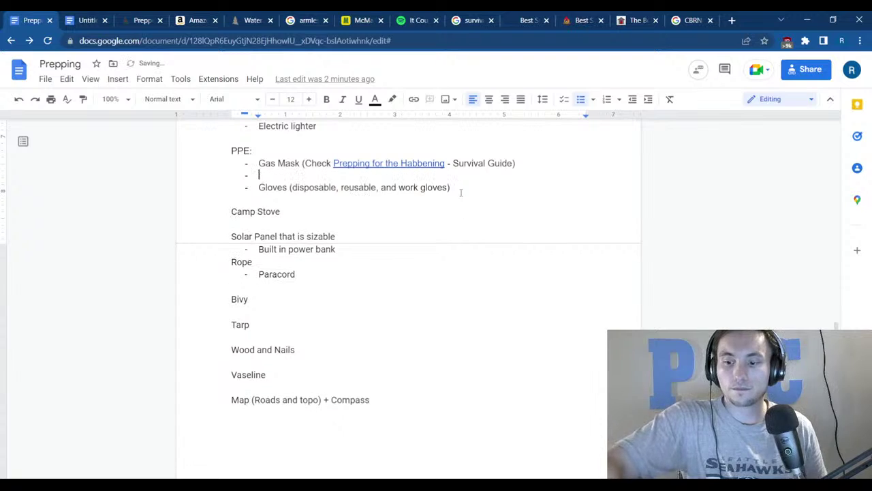
{"action": "key", "text": "Tab"}
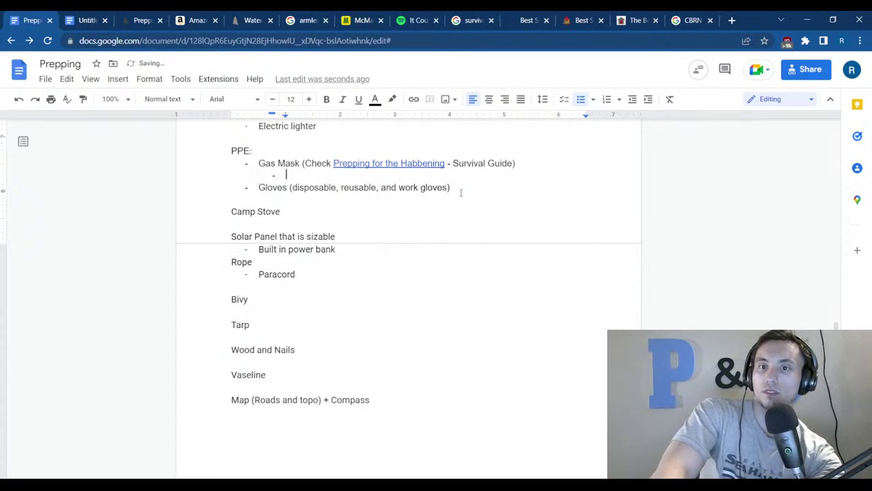
{"action": "type", "text": "Extr"}
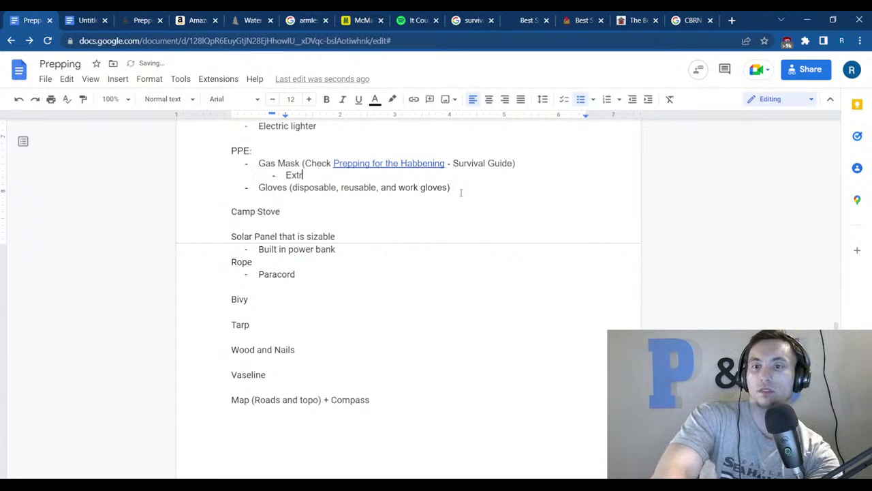
{"action": "type", "text": "a Filters"}
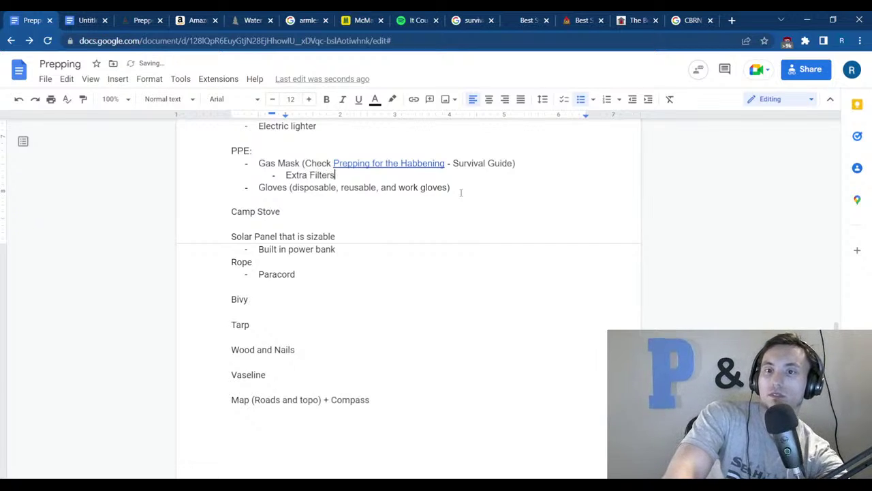
{"action": "key", "text": "Return"}
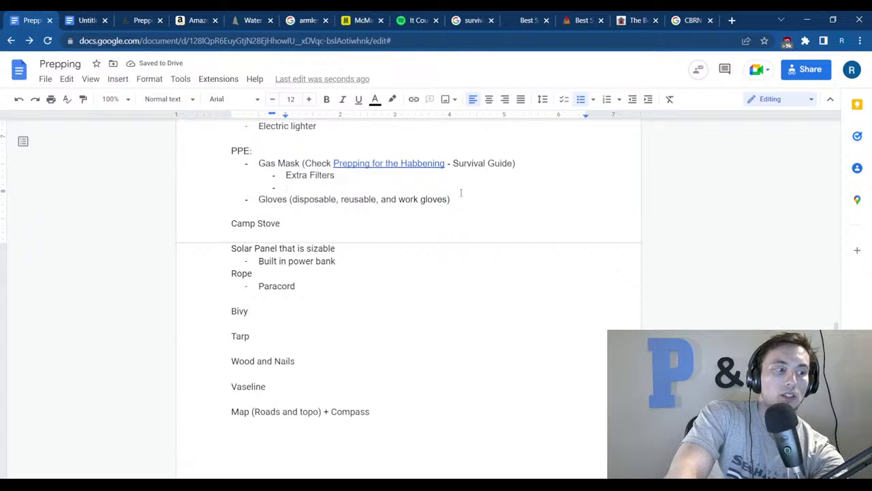
{"action": "type", "text": "CB"}
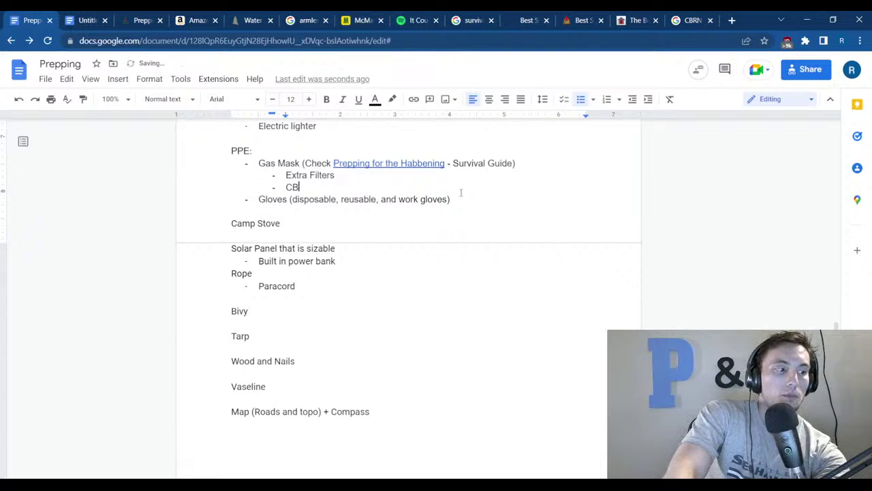
{"action": "type", "text": "RN o"}
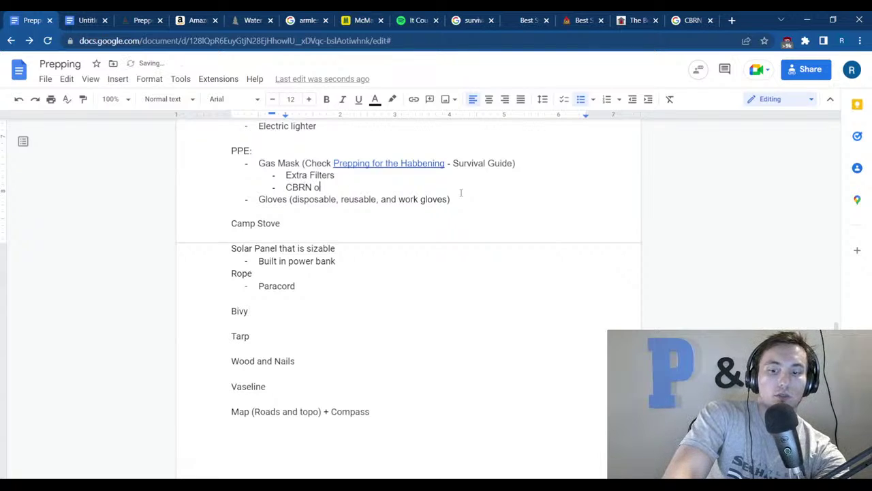
{"action": "type", "text": "r CP"}
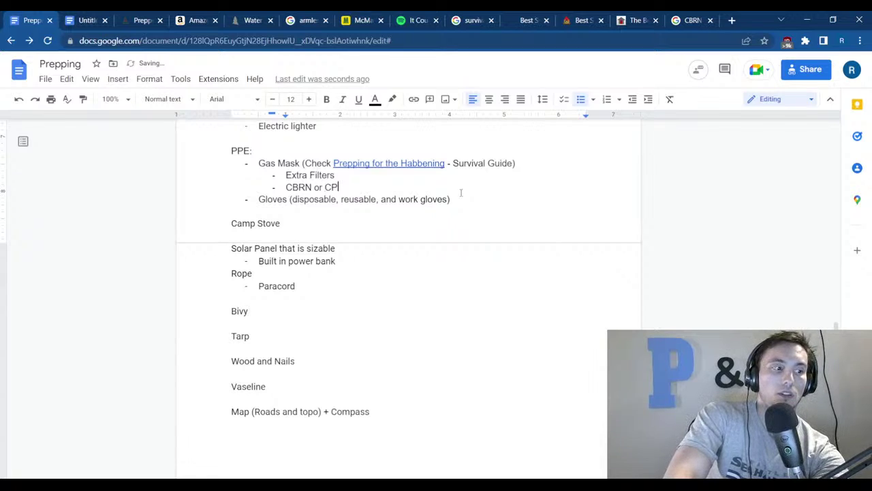
{"action": "type", "text": "3N "}
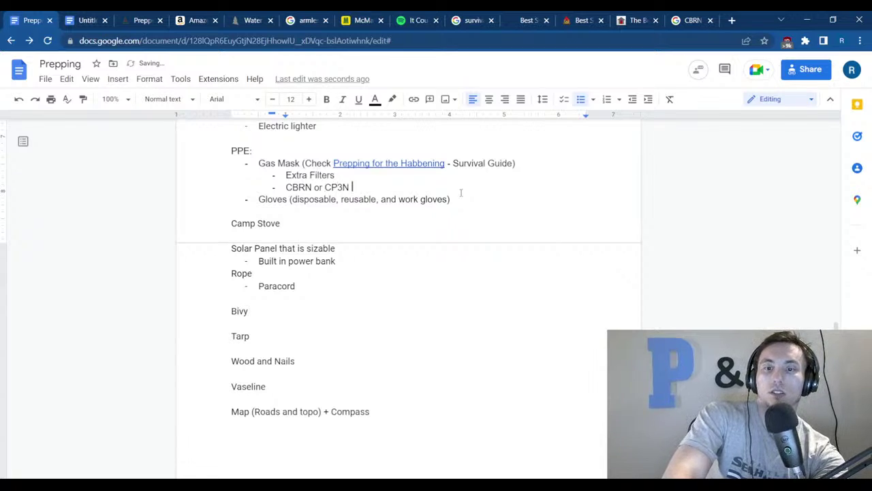
{"action": "type", "text": "Rated"}
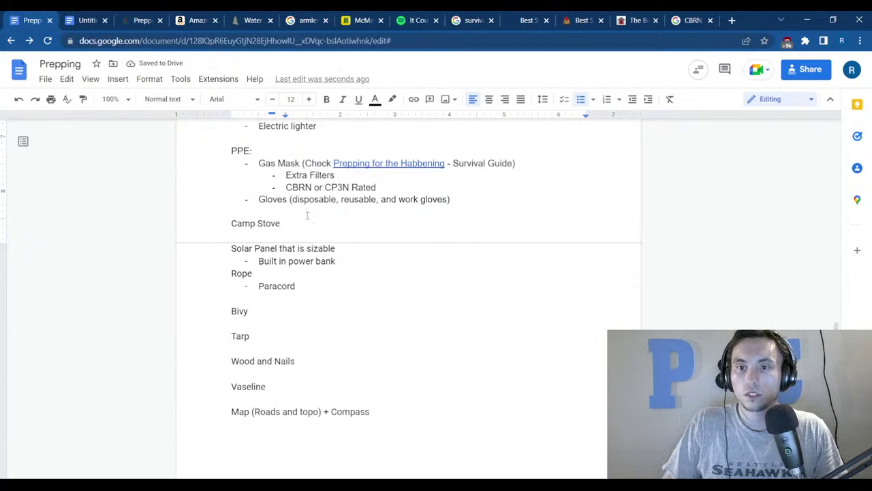
{"action": "left_click", "coordinate": [291, 200]}
Move the glove types to a sub-bullet under Gloves, with Disposable and Reusable on separate lines.
{"action": "key", "text": "BackSpace"}
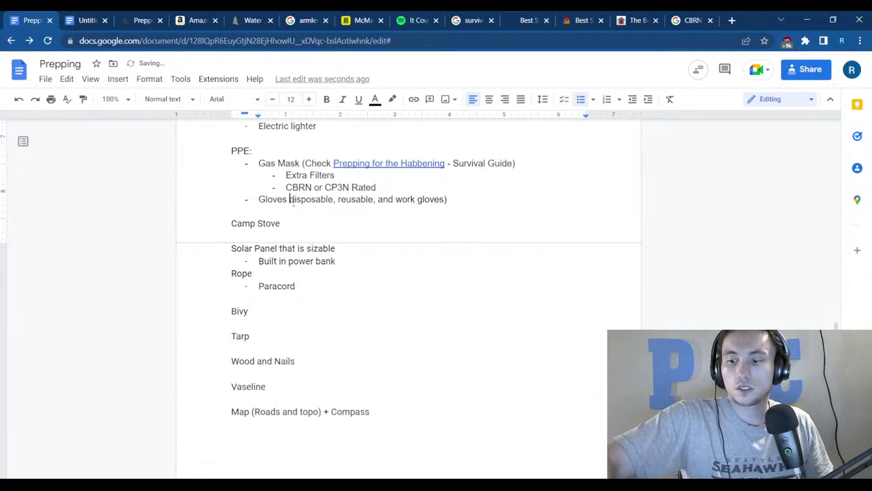
{"action": "key", "text": "Return"}
{"action": "key", "text": "Tab"}
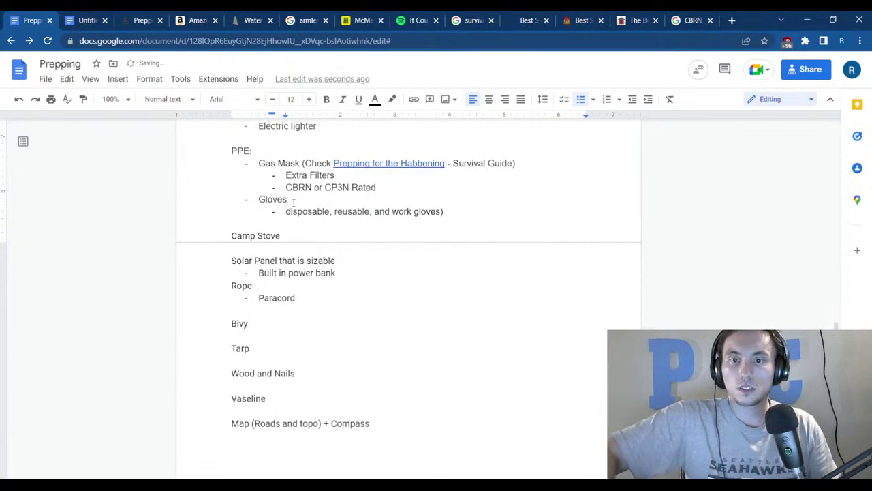
{"action": "key", "text": "Delete"}
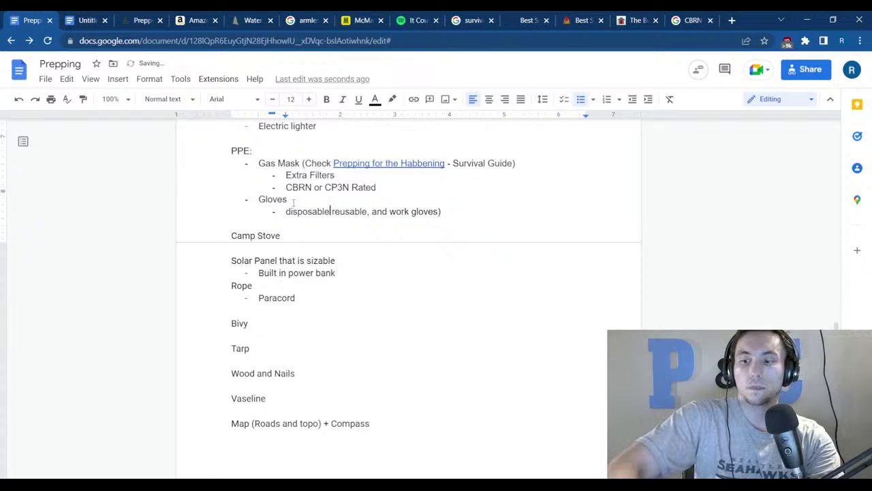
{"action": "key", "text": "Return"}
{"action": "key", "text": "Delete"}
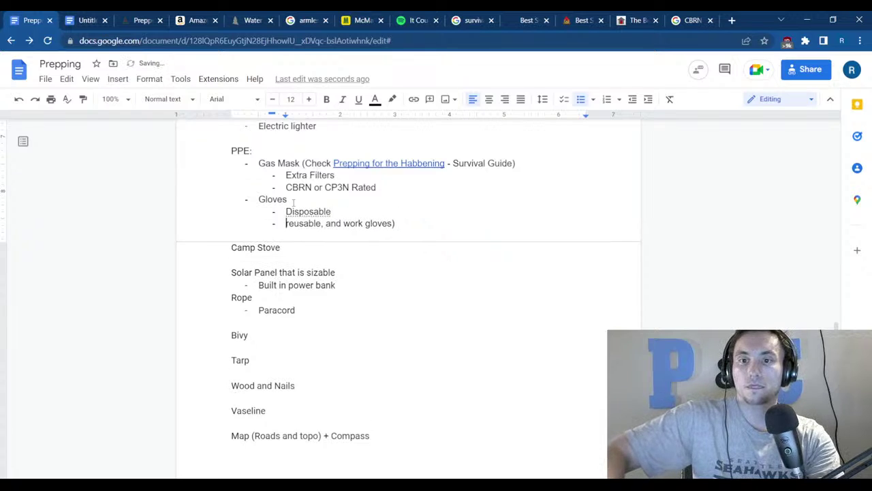
{"action": "type", "text": "R"}
Put 'Work gloves' on its own capitalized sub-bullet and remove the closing parenthesis.
{"action": "key", "text": "ctrl+Right"}
{"action": "key", "text": "Delete"}
{"action": "key", "text": "Delete"}
{"action": "key", "text": "Return"}
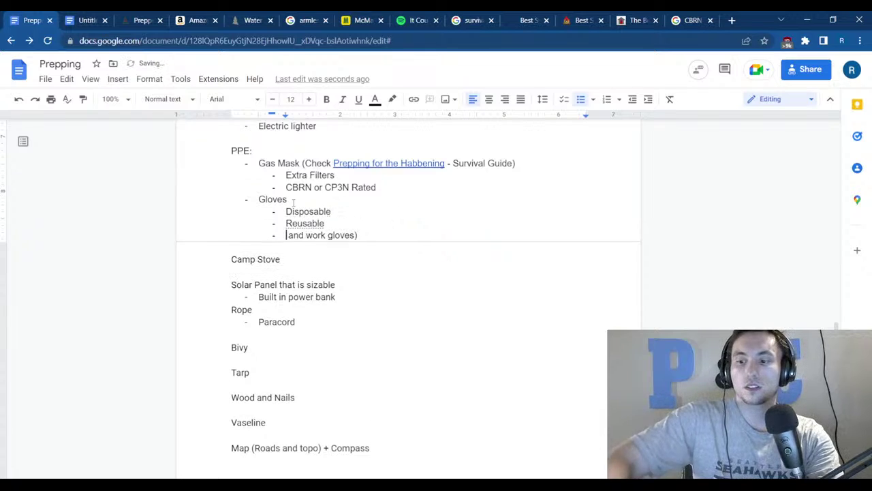
{"action": "key", "text": "Delete"}
{"action": "key", "text": "Delete"}
{"action": "key", "text": "Delete"}
{"action": "key", "text": "Delete"}
{"action": "key", "text": "Delete"}
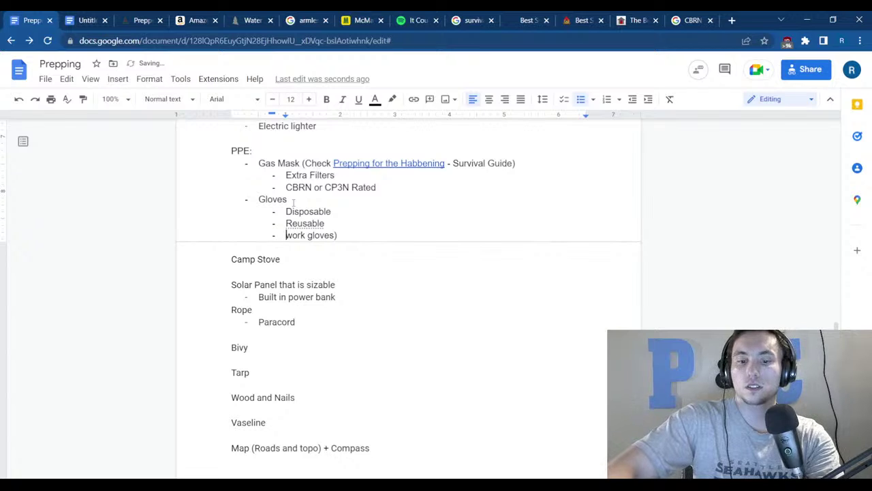
{"action": "key", "text": "shift+Right"}
{"action": "type", "text": "W"}
{"action": "key", "text": "ctrl+Right"}
{"action": "key", "text": "End"}
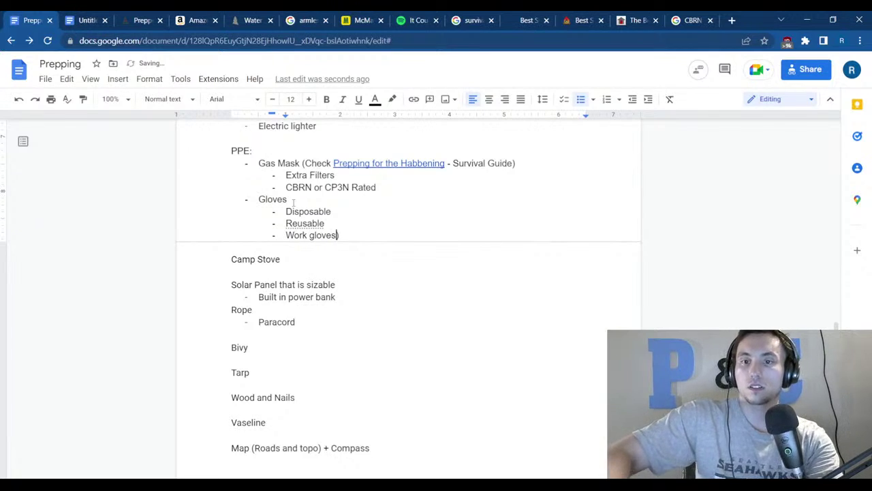
{"action": "key", "text": "BackSpace"}
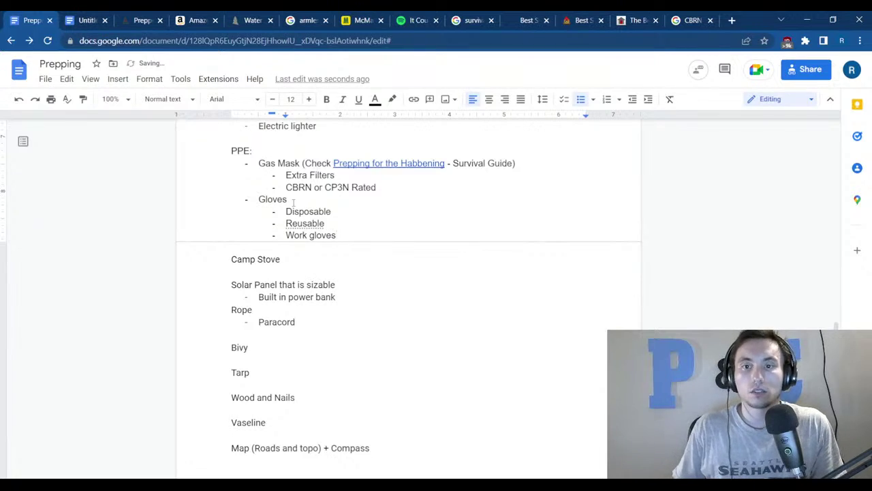
Undo the accidental deletion of Disposable, then scroll back to the top of the document.
{"action": "left_click", "coordinate": [293, 210]}
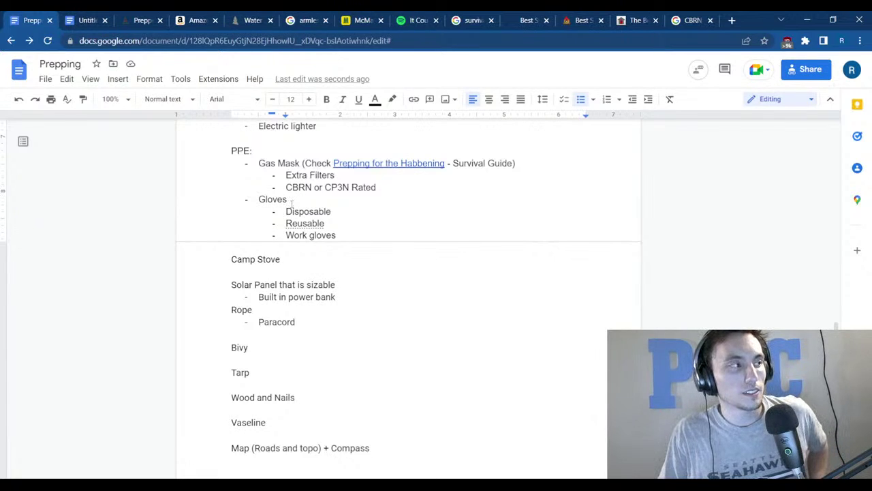
{"action": "left_click_drag", "start_coordinate": [342, 211], "coordinate": [285, 212]}
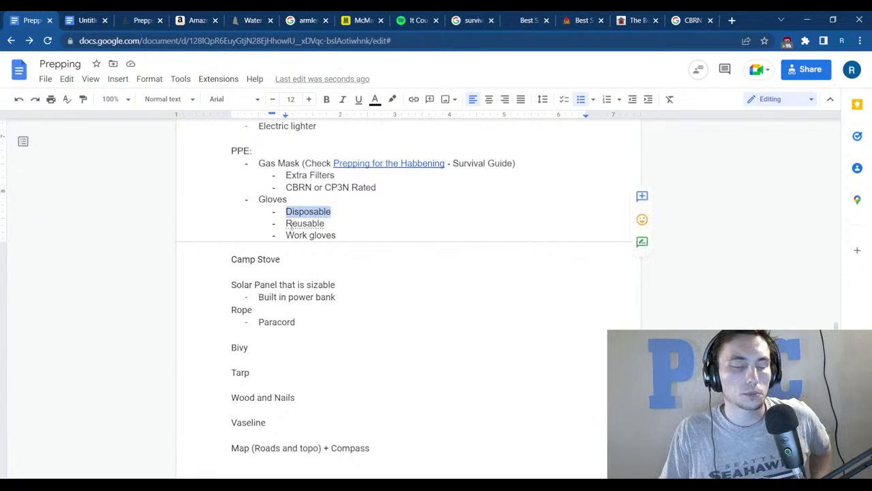
{"action": "key", "text": "BackSpace"}
{"action": "double_click", "coordinate": [323, 224]}
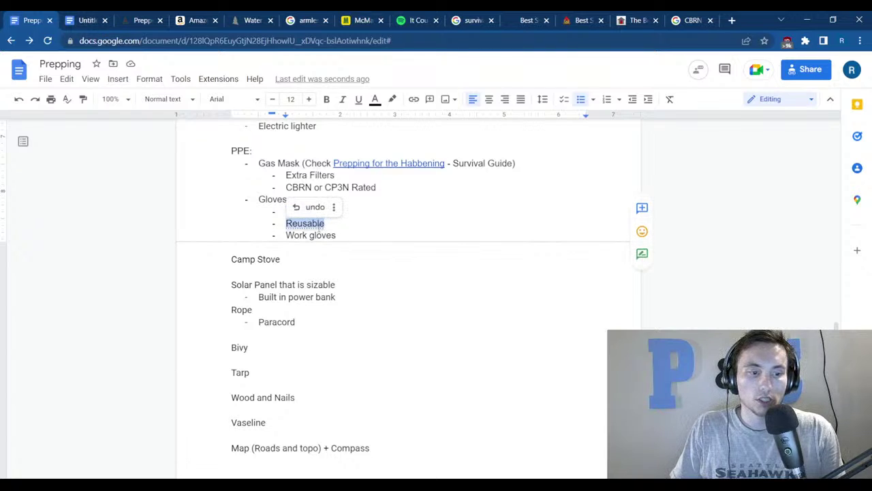
{"action": "key", "text": "ctrl+z"}
{"action": "left_click_drag", "start_coordinate": [361, 236], "coordinate": [291, 234]}
{"action": "left_click", "coordinate": [336, 235]}
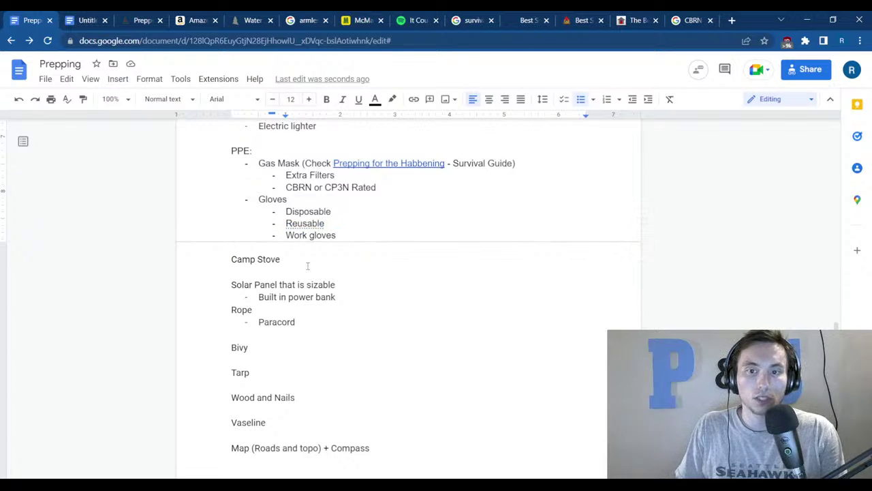
{"action": "scroll", "coordinate": [294, 306], "scroll_direction": "down", "scroll_amount": 1}
{"action": "scroll", "coordinate": [314, 177], "scroll_direction": "down", "scroll_amount": 1}
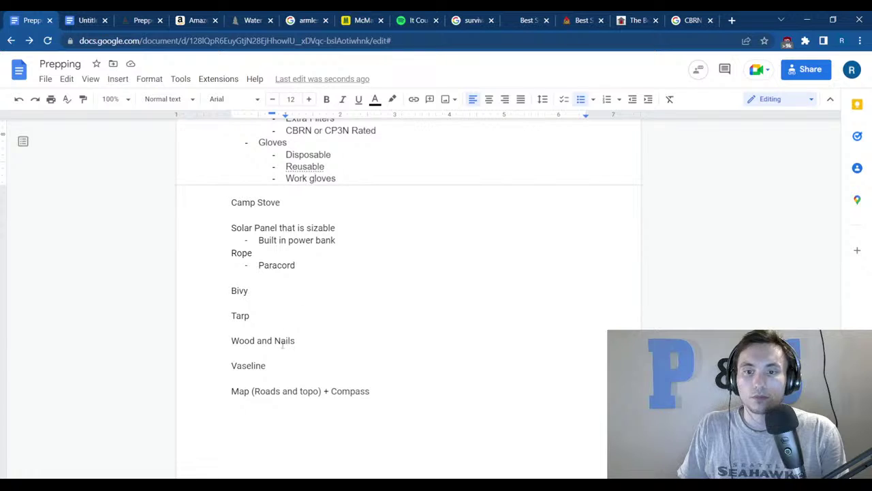
{"action": "scroll", "coordinate": [300, 354], "scroll_direction": "up", "scroll_amount": 5}
{"action": "scroll", "coordinate": [283, 349], "scroll_direction": "up", "scroll_amount": 1}
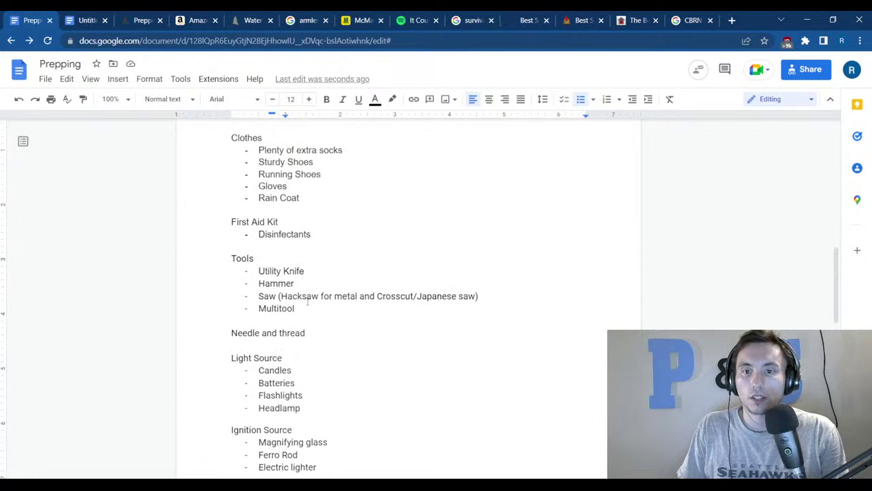
{"action": "scroll", "coordinate": [308, 298], "scroll_direction": "up", "scroll_amount": 2}
{"action": "scroll", "coordinate": [310, 293], "scroll_direction": "up", "scroll_amount": 4}
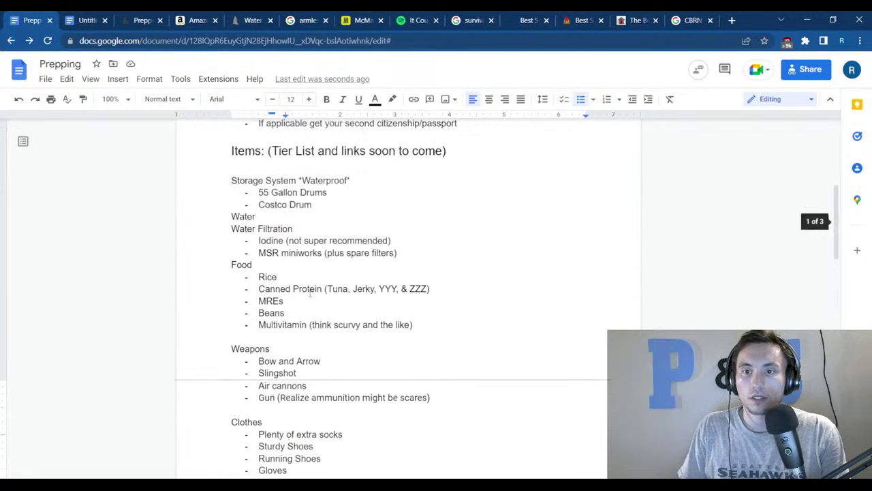
{"action": "scroll", "coordinate": [310, 293], "scroll_direction": "up", "scroll_amount": 3}
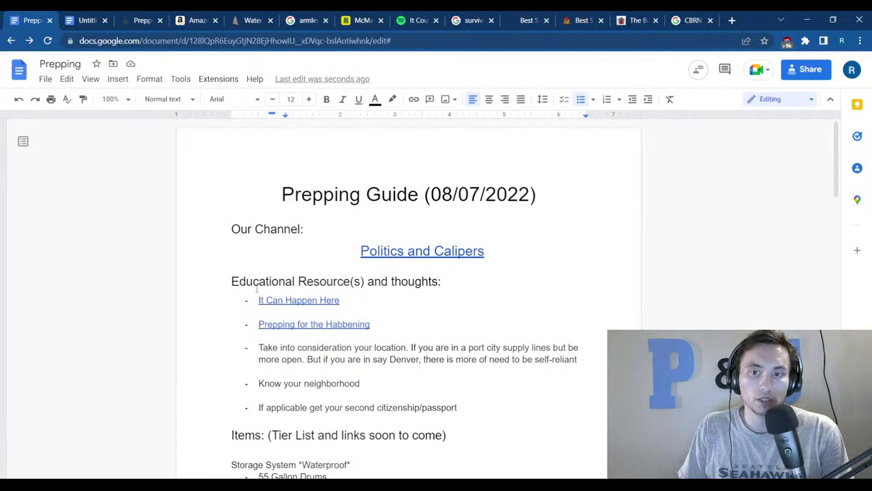
Capitalize 'Thoughts' in the Educational Resource(s) heading.
{"action": "left_click_drag", "start_coordinate": [231, 282], "coordinate": [444, 282]}
{"action": "left_click", "coordinate": [443, 322]}
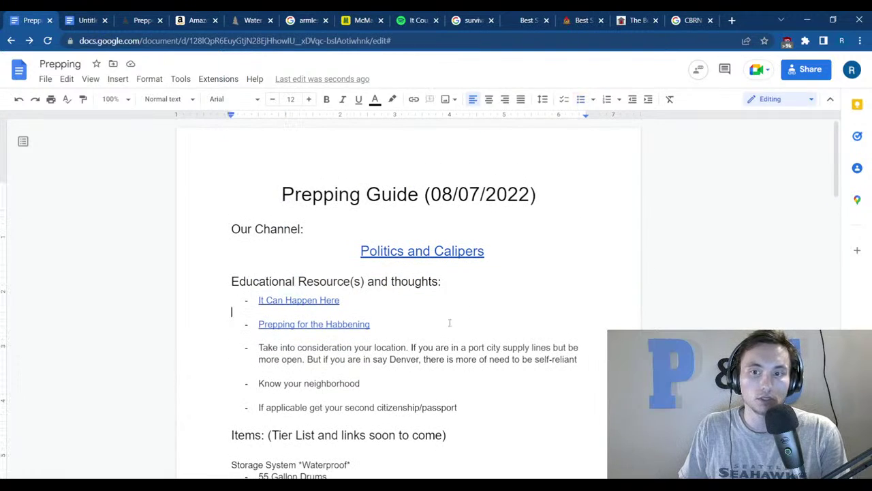
{"action": "left_click", "coordinate": [392, 280]}
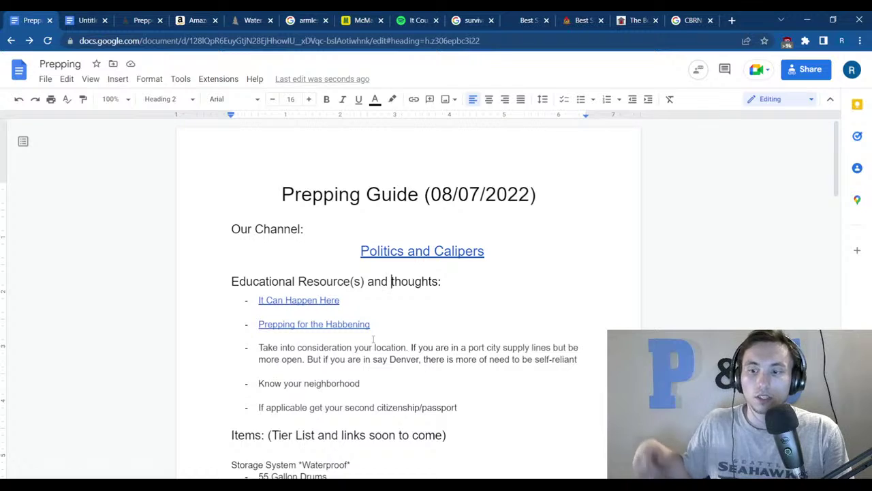
{"action": "key", "text": "Delete"}
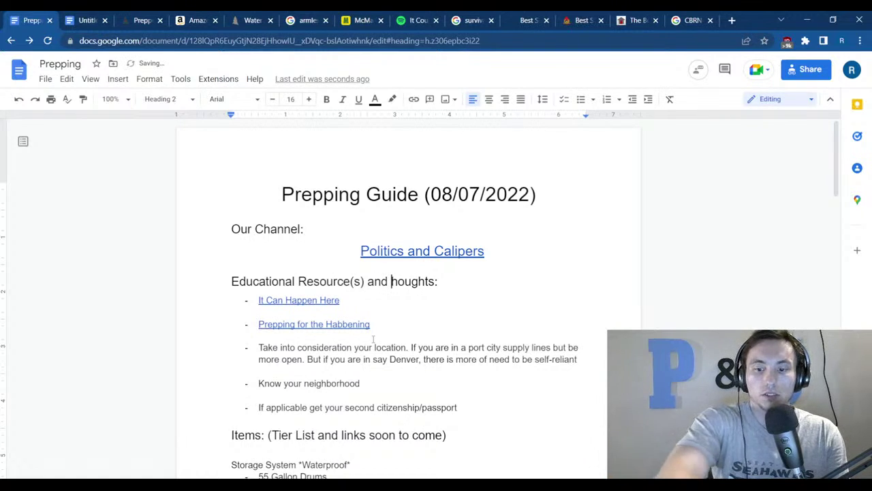
{"action": "type", "text": "T"}
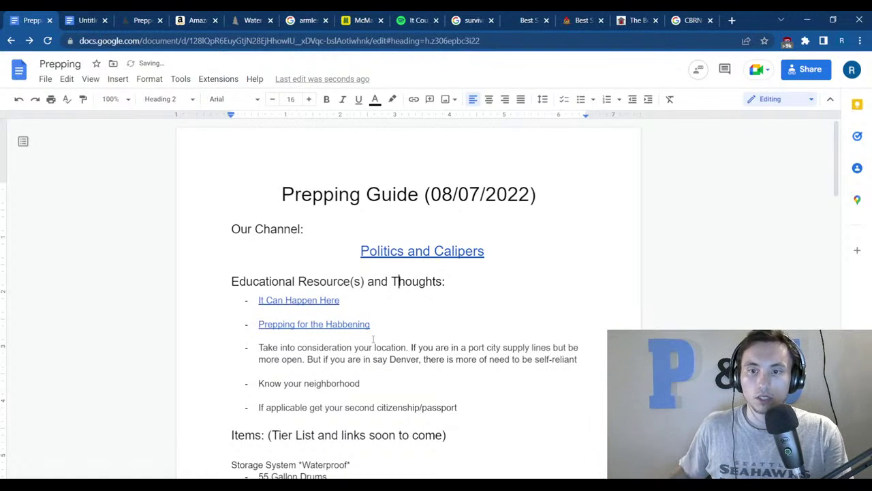
Open the It Could Happen Here podcast link in a new tab, closing the duplicate.
{"action": "left_click", "coordinate": [307, 301]}
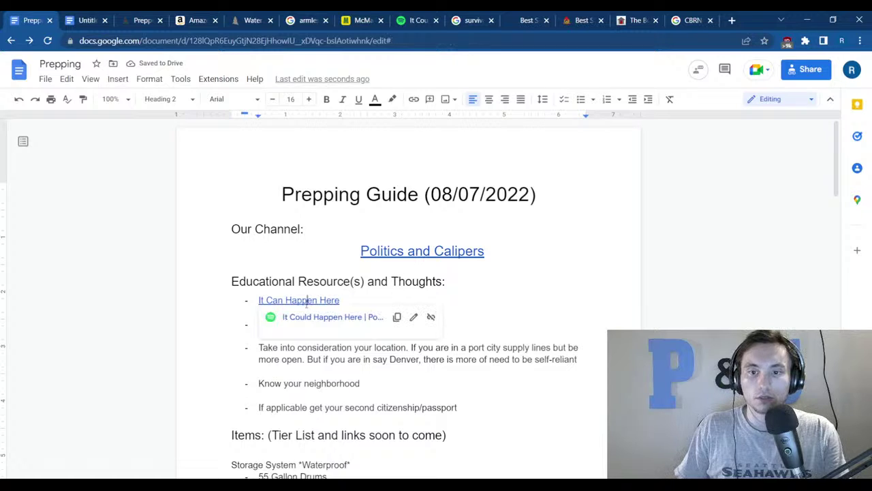
{"action": "left_click", "coordinate": [310, 325]}
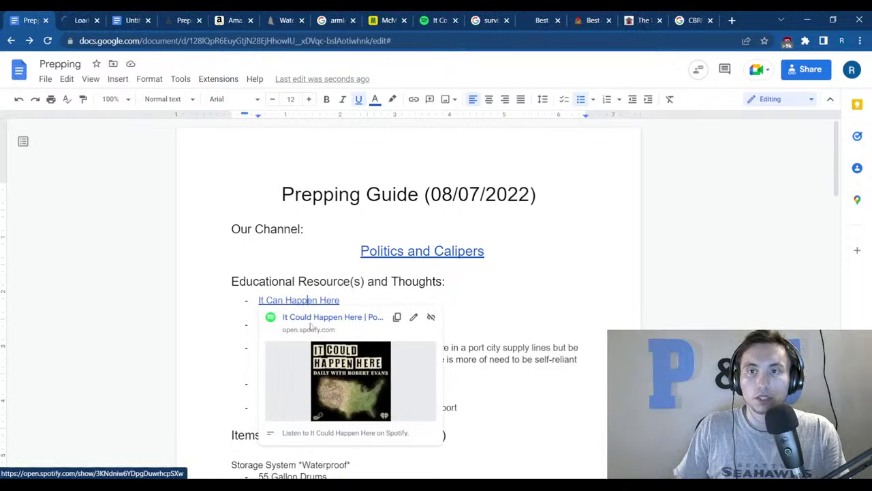
{"action": "left_click", "coordinate": [455, 20]}
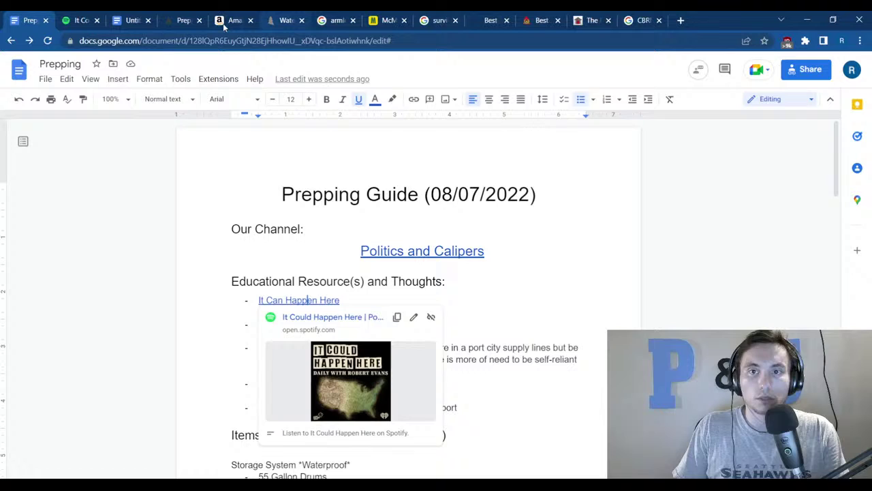
{"action": "left_click", "coordinate": [76, 17]}
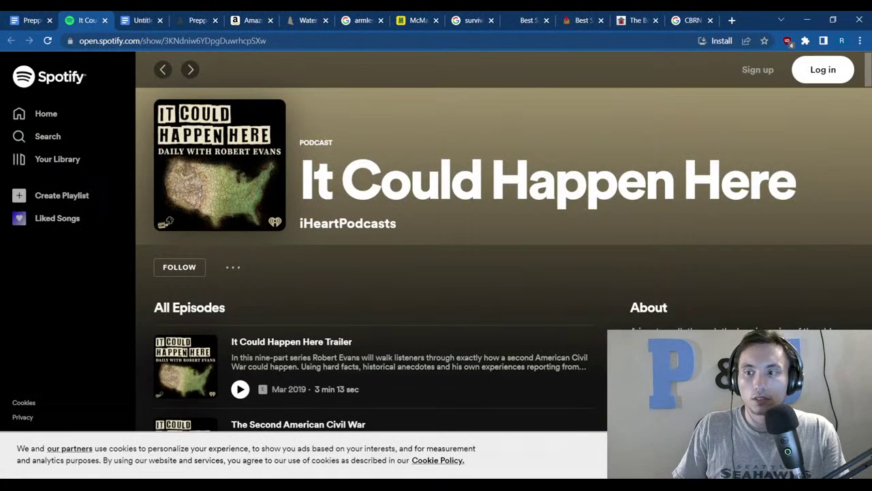
Skim the It Could Happen Here About text, then go to the McMaster-Carr extension spring page.
{"action": "scroll", "coordinate": [504, 242], "scroll_direction": "down", "scroll_amount": 2}
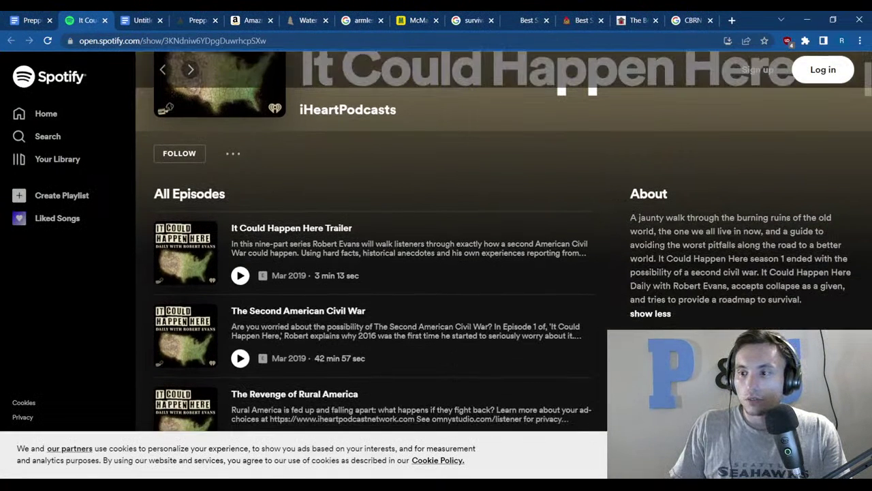
{"action": "left_click_drag", "start_coordinate": [659, 231], "coordinate": [802, 299]}
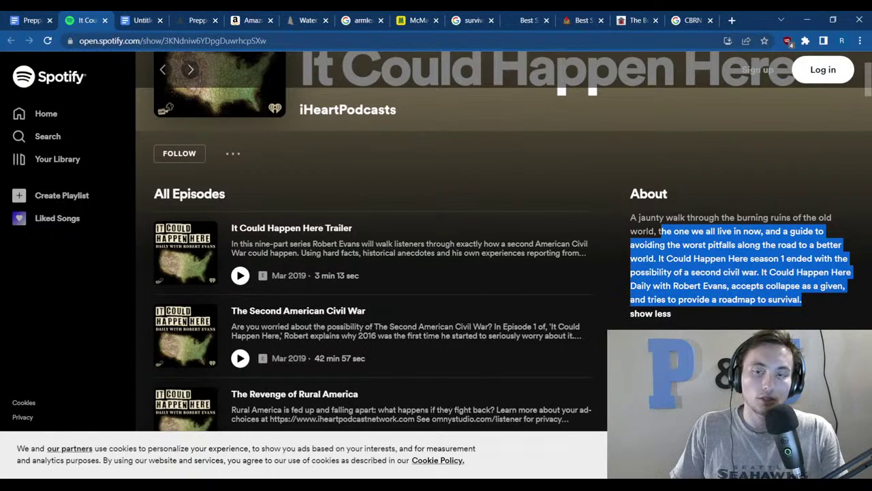
{"action": "left_click", "coordinate": [737, 277]}
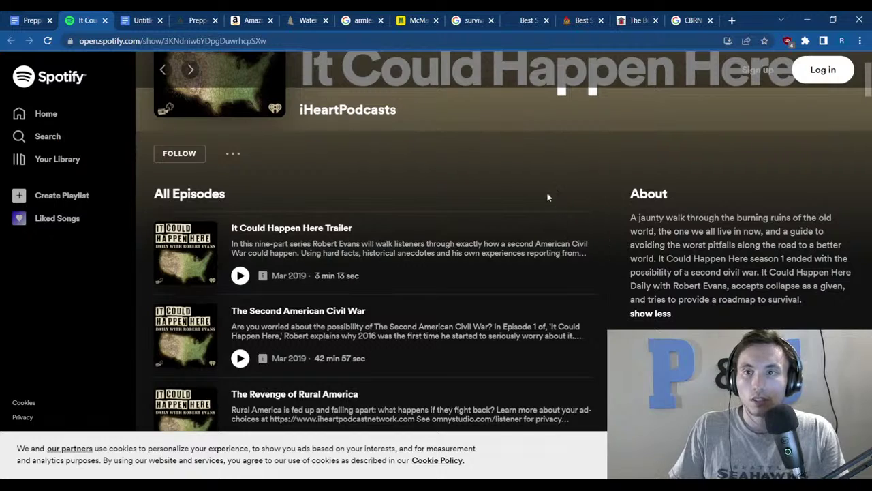
{"action": "left_click", "coordinate": [410, 19]}
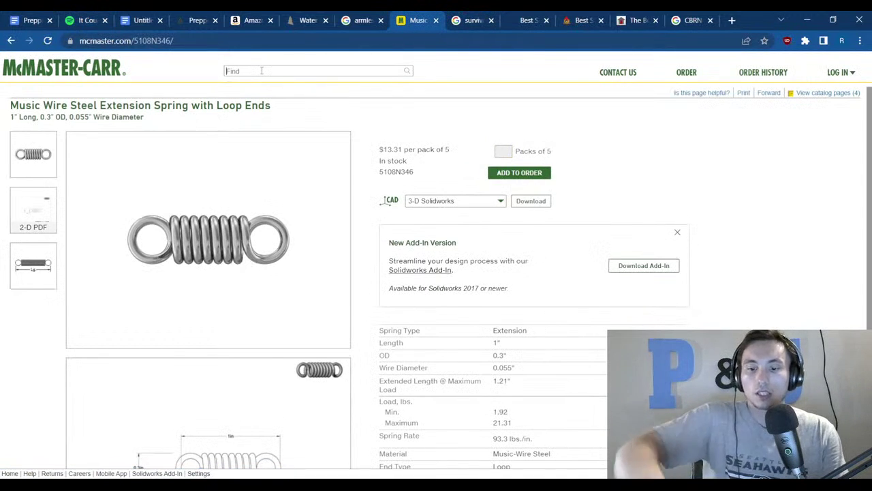
Search McMaster-Carr for gas masks and view Full-Face Respirators, then resume the Prepping Guide after 'Our Channel:'.
{"action": "left_click", "coordinate": [261, 70]}
{"action": "type", "text": "gas masks"}
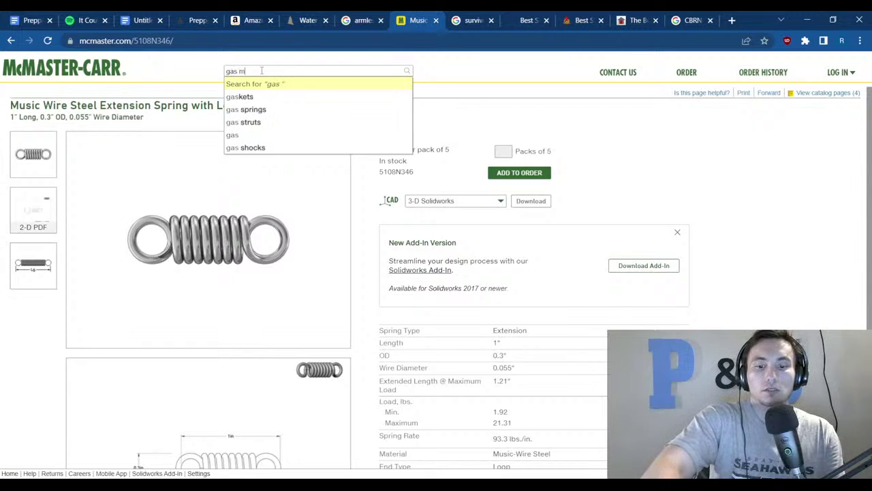
{"action": "key", "text": "Return"}
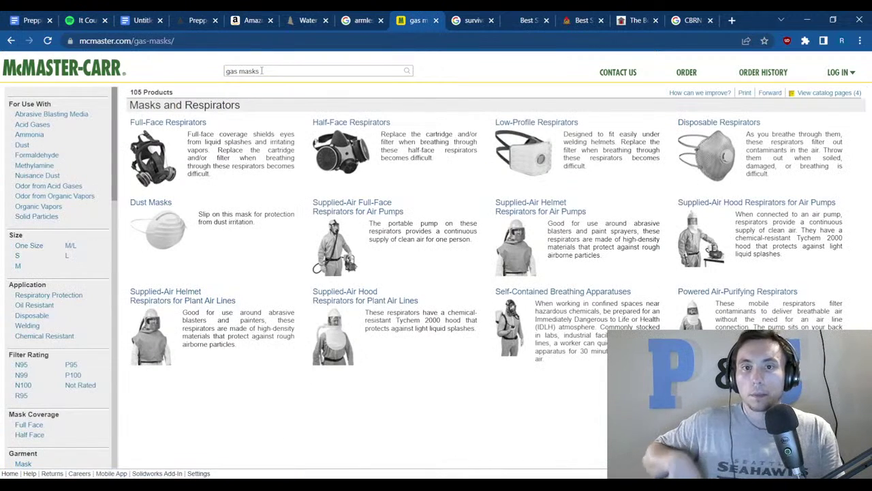
{"action": "left_click", "coordinate": [203, 133]}
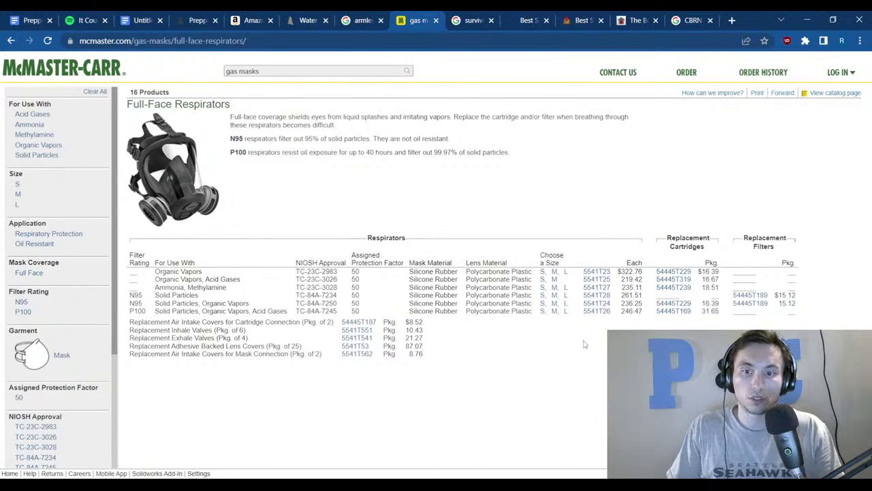
{"action": "left_click", "coordinate": [31, 20]}
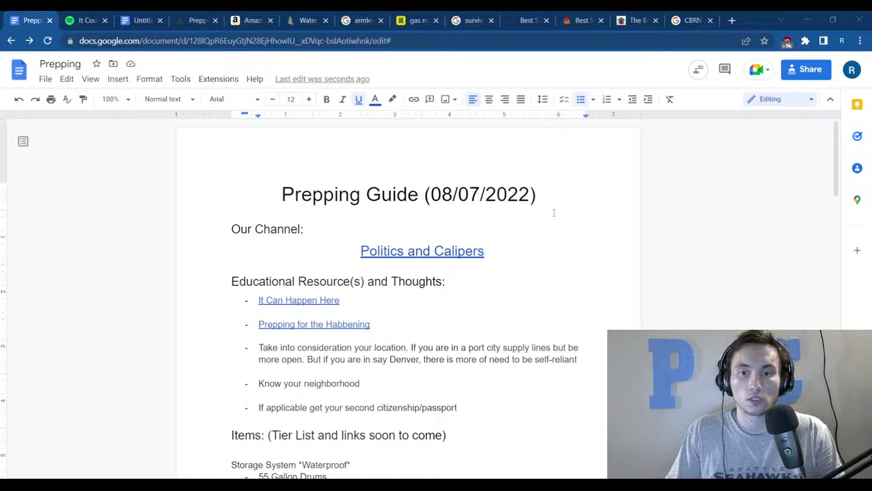
{"action": "left_click", "coordinate": [607, 230]}
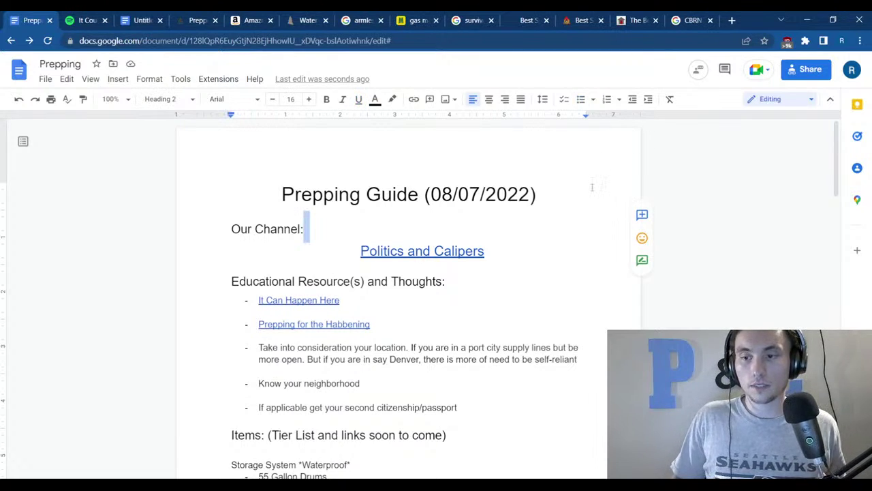
In a new window, search Google for Shinzo Abe and open the NPR result in a background tab.
{"action": "key", "text": "ctrl+n"}
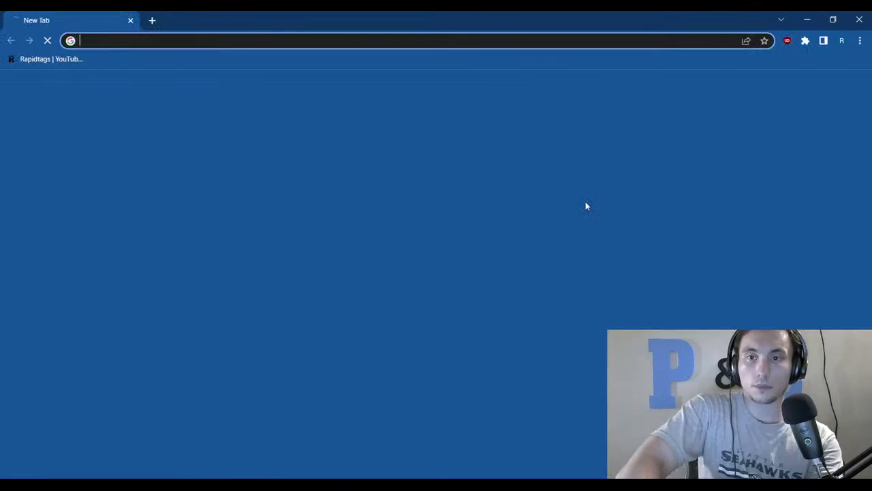
{"action": "type", "text": "shin"}
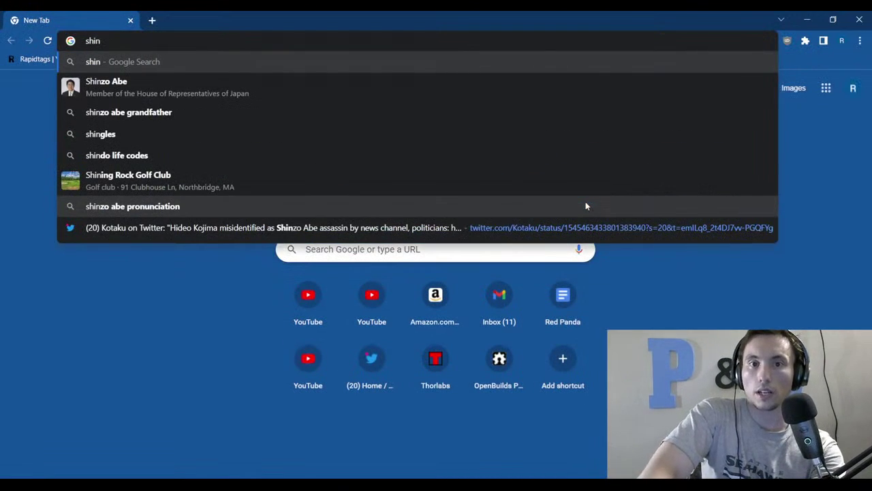
{"action": "key", "text": "Down"}
{"action": "key", "text": "Return"}
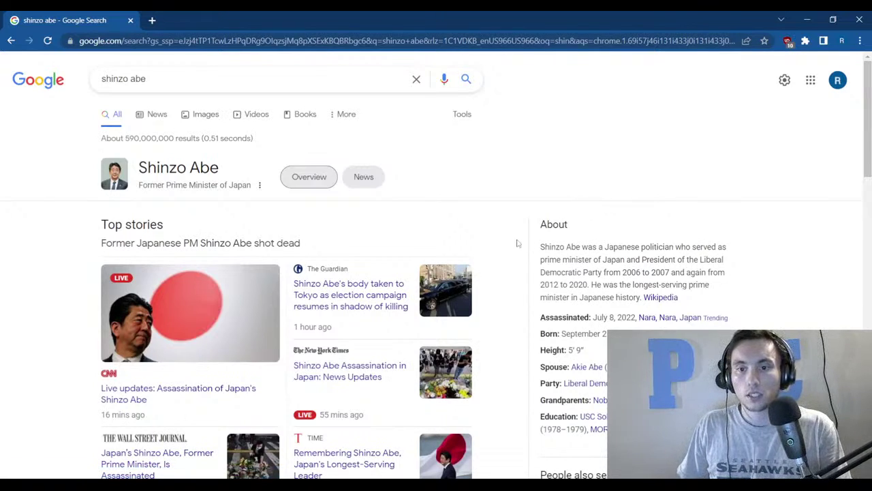
{"action": "scroll", "coordinate": [518, 244], "scroll_direction": "down", "scroll_amount": 2}
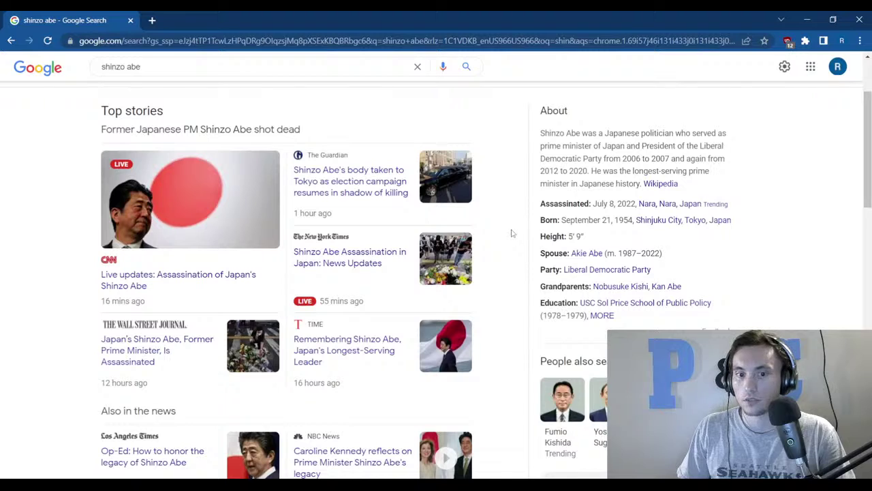
{"action": "scroll", "coordinate": [486, 265], "scroll_direction": "down", "scroll_amount": 3}
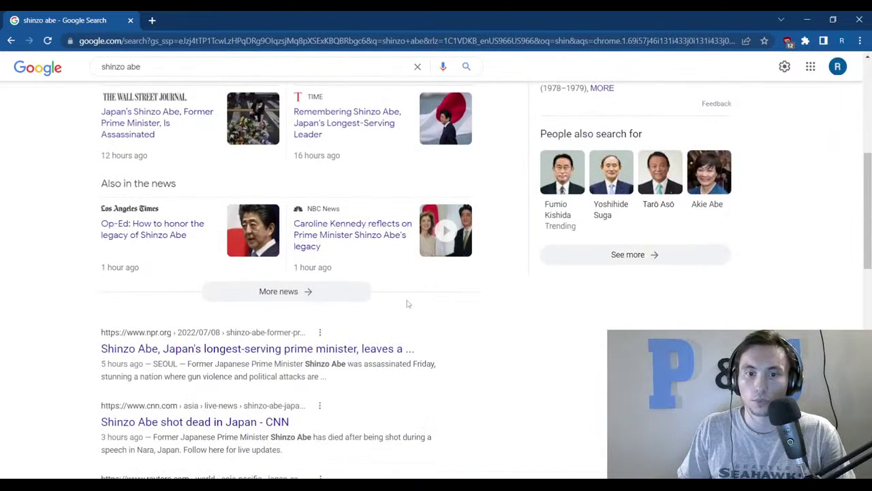
{"action": "middle_click", "coordinate": [326, 346]}
Refine the search to 'shinzo abe ap', open two AP results, and show the NPR article.
{"action": "scroll", "coordinate": [173, 339], "scroll_direction": "down", "scroll_amount": 3}
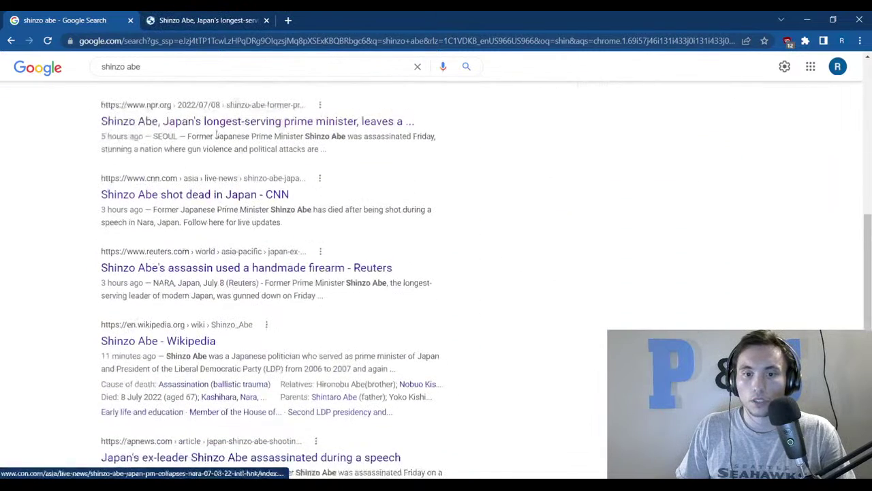
{"action": "scroll", "coordinate": [217, 134], "scroll_direction": "up", "scroll_amount": 6}
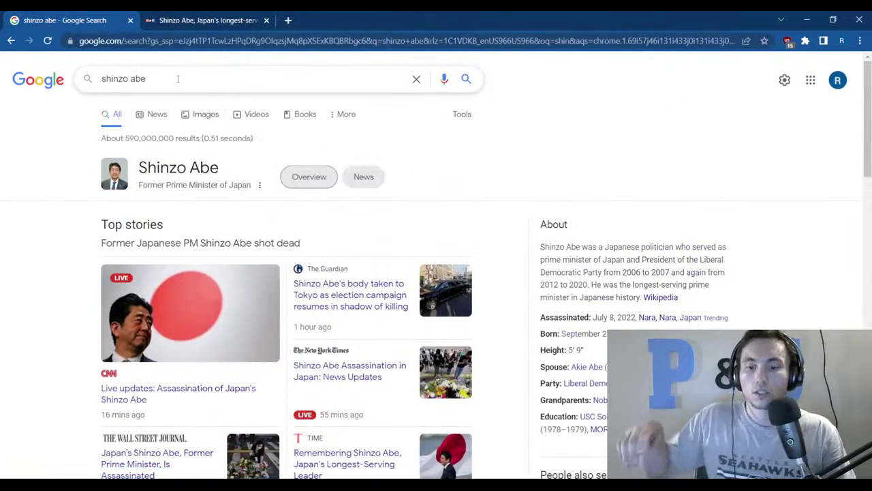
{"action": "left_click", "coordinate": [177, 79]}
{"action": "type", "text": "ap"}
{"action": "key", "text": "Return"}
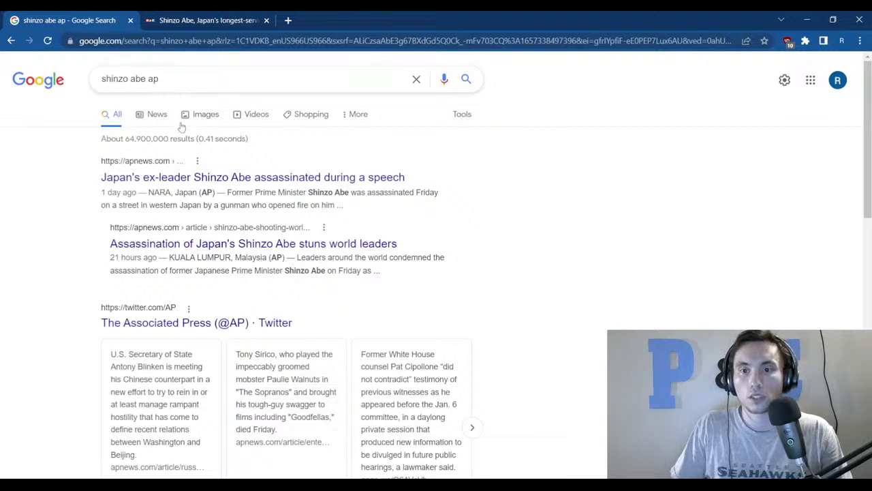
{"action": "middle_click", "coordinate": [252, 177]}
{"action": "middle_click", "coordinate": [252, 243]}
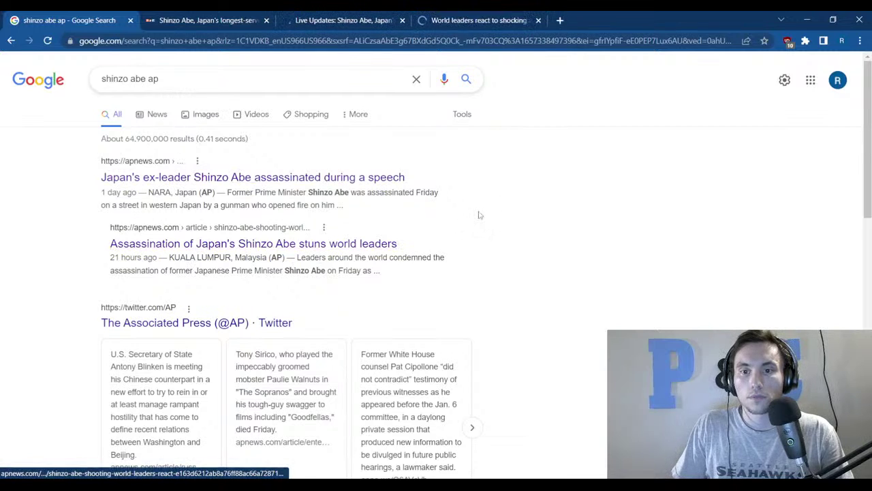
{"action": "key", "text": "ctrl+Tab"}
Read down the NPR article, highlighting the suspect's arrest sentence and the unclear-motive line.
{"action": "scroll", "coordinate": [299, 275], "scroll_direction": "down", "scroll_amount": 3}
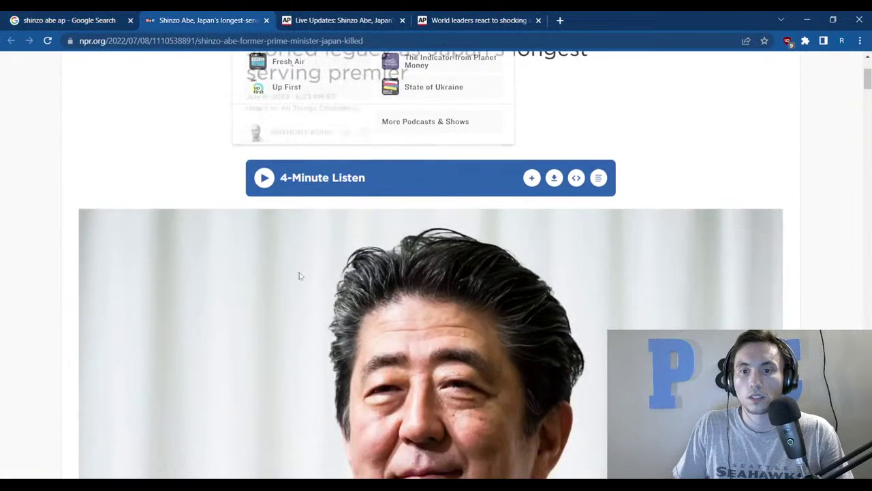
{"action": "scroll", "coordinate": [299, 275], "scroll_direction": "down", "scroll_amount": 6}
{"action": "scroll", "coordinate": [301, 271], "scroll_direction": "down", "scroll_amount": 1}
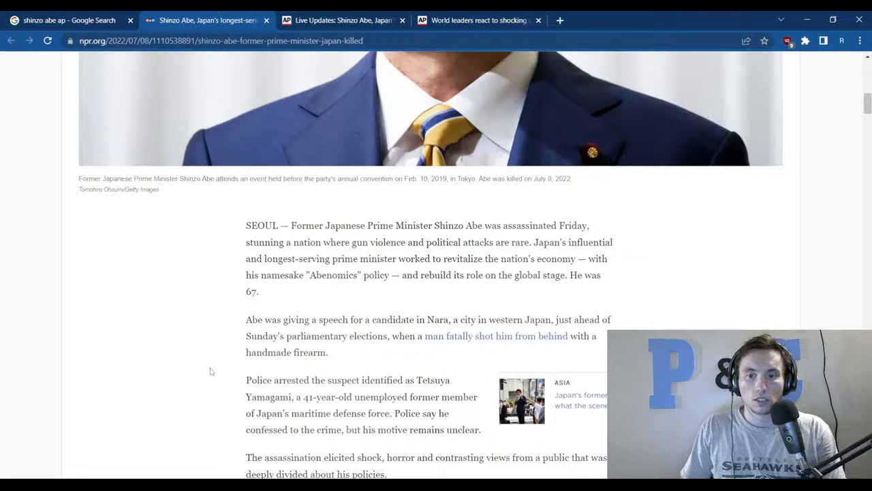
{"action": "left_click_drag", "start_coordinate": [259, 380], "coordinate": [394, 414]}
{"action": "scroll", "coordinate": [422, 409], "scroll_direction": "down", "scroll_amount": 1}
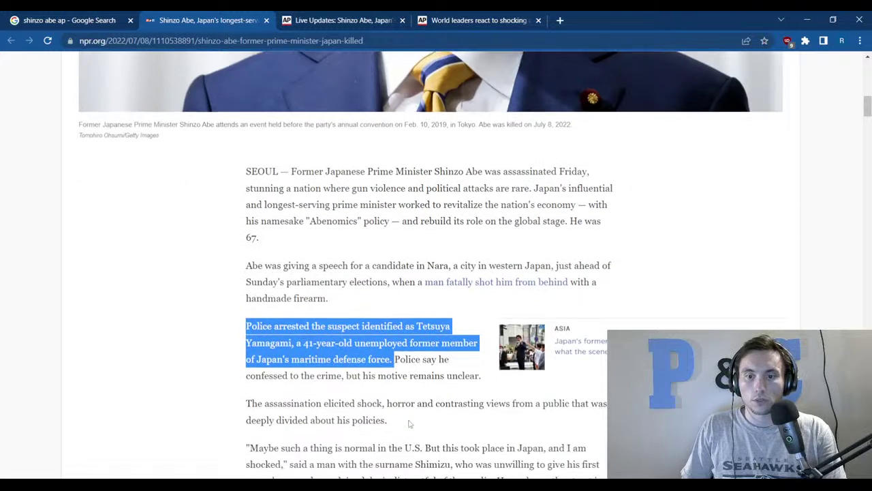
{"action": "left_click_drag", "start_coordinate": [242, 379], "coordinate": [482, 374]}
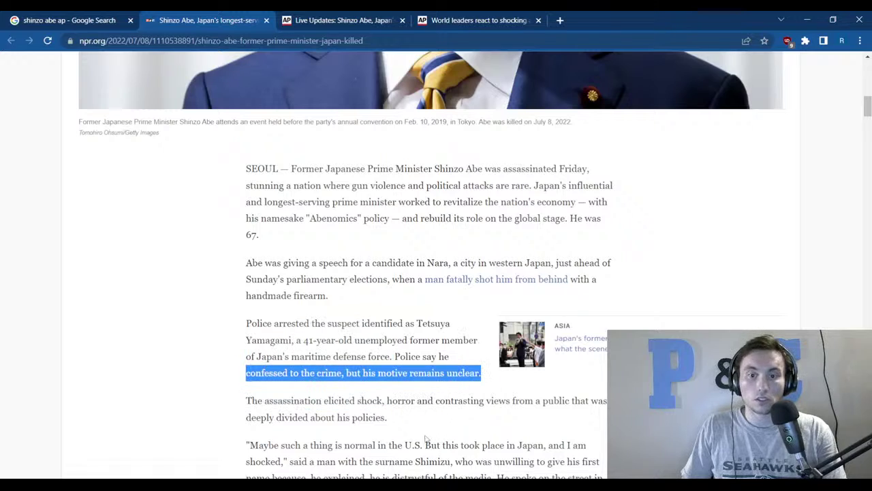
{"action": "left_click", "coordinate": [348, 372]}
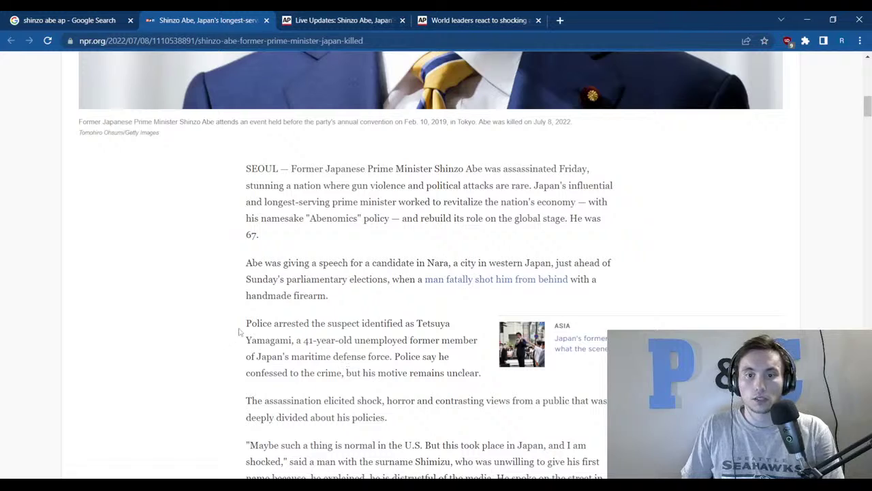
Highlight the 'Police arrested' paragraph, the Shimizu quote opening and the clock phrase while reading on.
{"action": "left_click_drag", "start_coordinate": [243, 325], "coordinate": [487, 388]}
{"action": "left_click", "coordinate": [487, 389]}
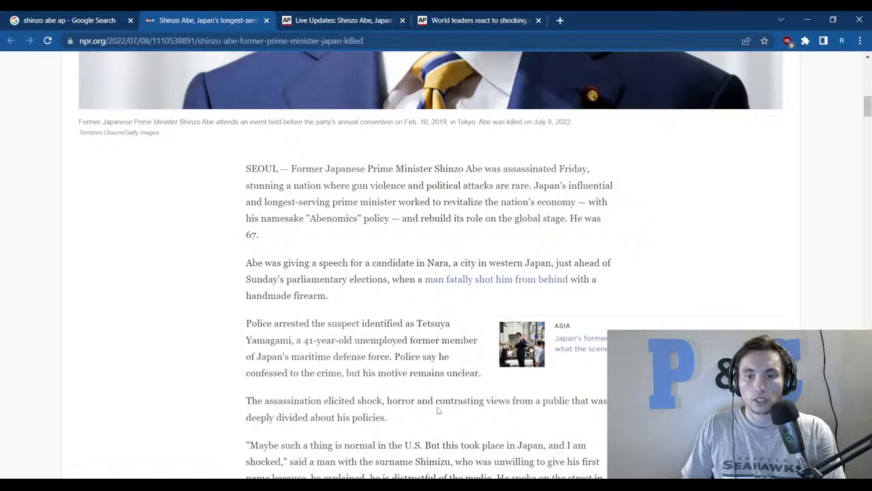
{"action": "scroll", "coordinate": [436, 409], "scroll_direction": "down", "scroll_amount": 2}
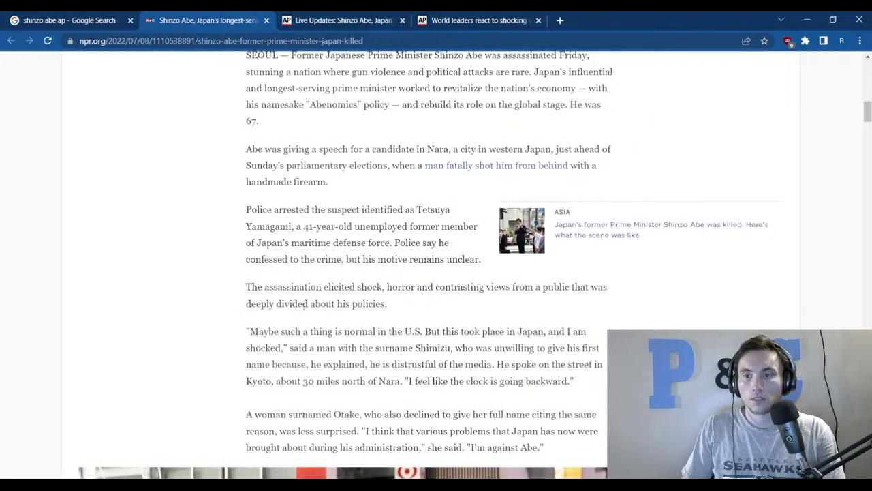
{"action": "left_click_drag", "start_coordinate": [247, 331], "coordinate": [282, 349]}
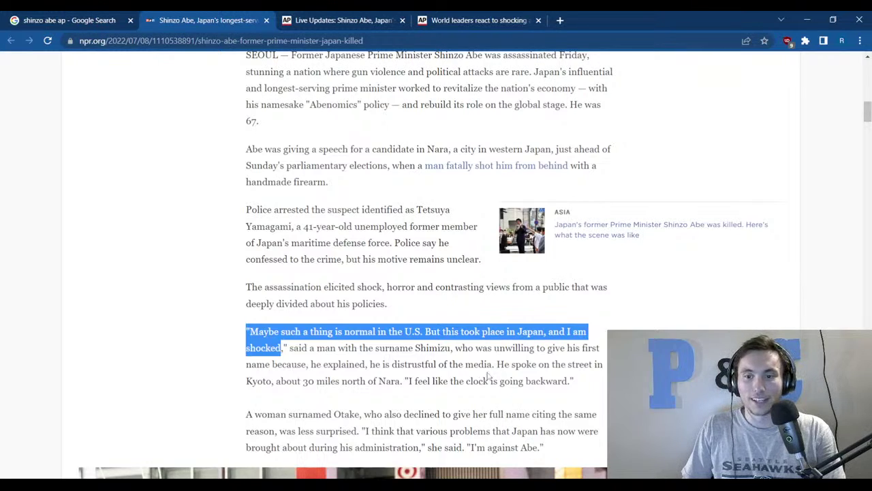
{"action": "left_click", "coordinate": [488, 376]}
{"action": "left_click_drag", "start_coordinate": [429, 382], "coordinate": [572, 380]}
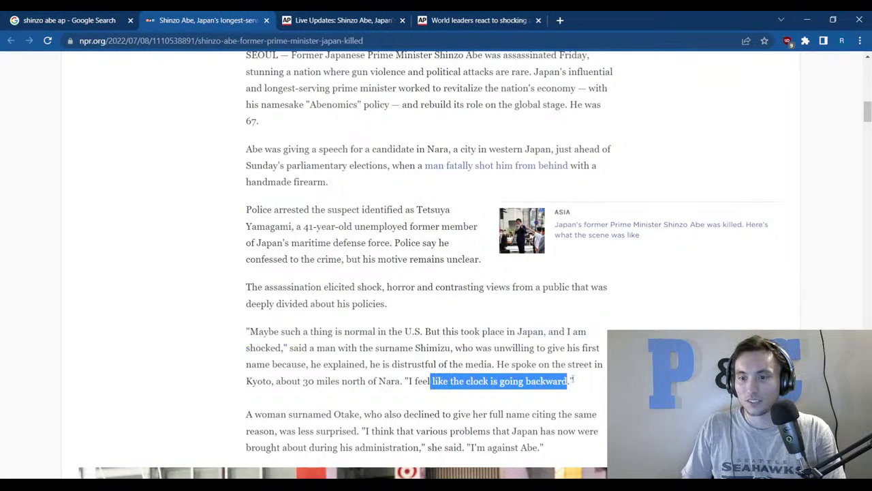
{"action": "left_click", "coordinate": [583, 381]}
Read on, highlighting the Otake paragraph and the paragraph beginning 'Bloodshed'.
{"action": "scroll", "coordinate": [503, 402], "scroll_direction": "down", "scroll_amount": 1}
{"action": "scroll", "coordinate": [503, 402], "scroll_direction": "down", "scroll_amount": 1}
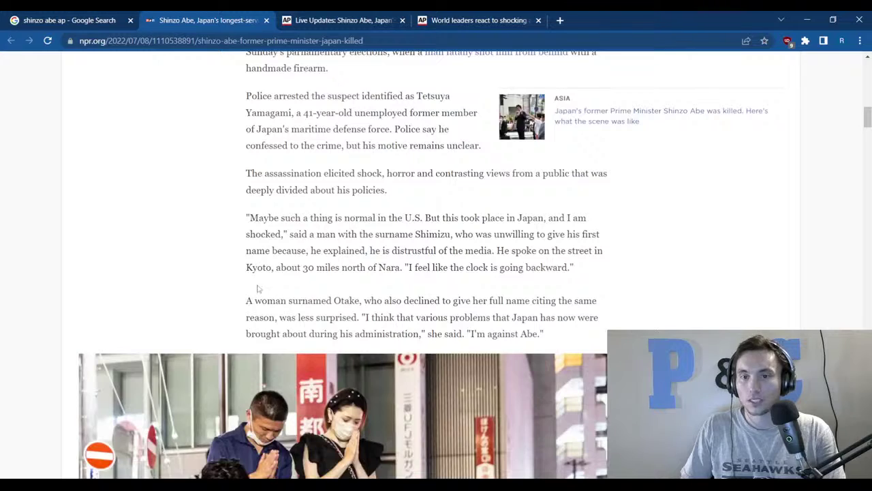
{"action": "left_click_drag", "start_coordinate": [237, 308], "coordinate": [541, 334]}
{"action": "left_click", "coordinate": [608, 329]}
{"action": "scroll", "coordinate": [570, 346], "scroll_direction": "down", "scroll_amount": 6}
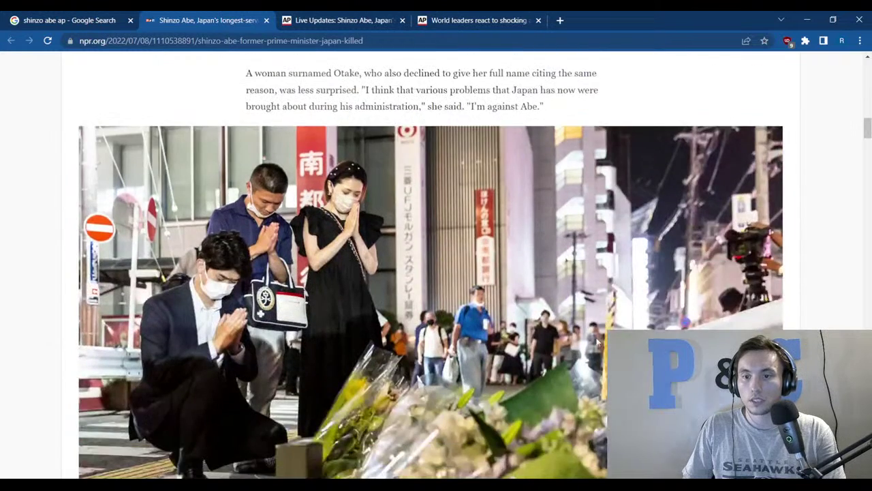
{"action": "scroll", "coordinate": [457, 366], "scroll_direction": "down", "scroll_amount": 3}
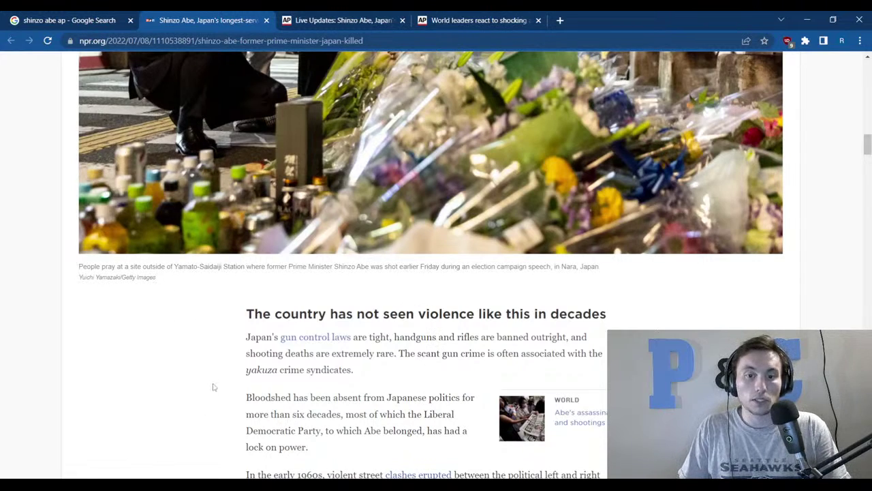
{"action": "scroll", "coordinate": [213, 387], "scroll_direction": "down", "scroll_amount": 2}
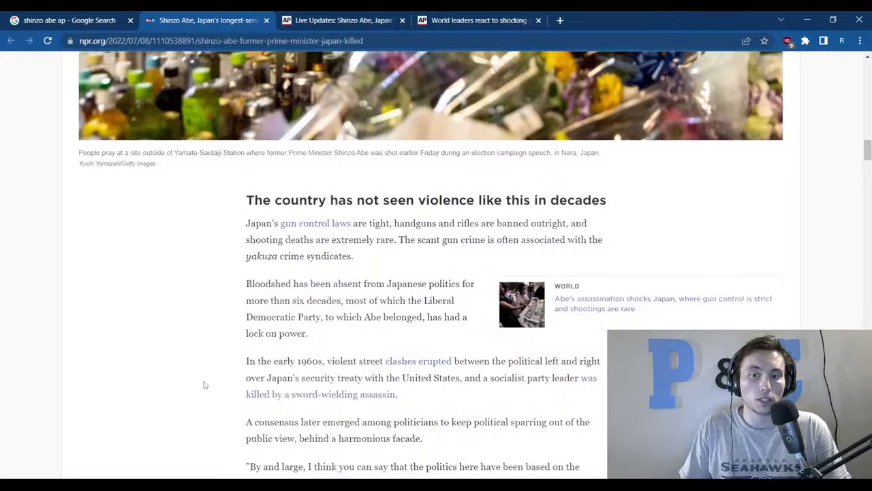
{"action": "left_click_drag", "start_coordinate": [246, 285], "coordinate": [457, 331]}
{"action": "left_click", "coordinate": [329, 333]}
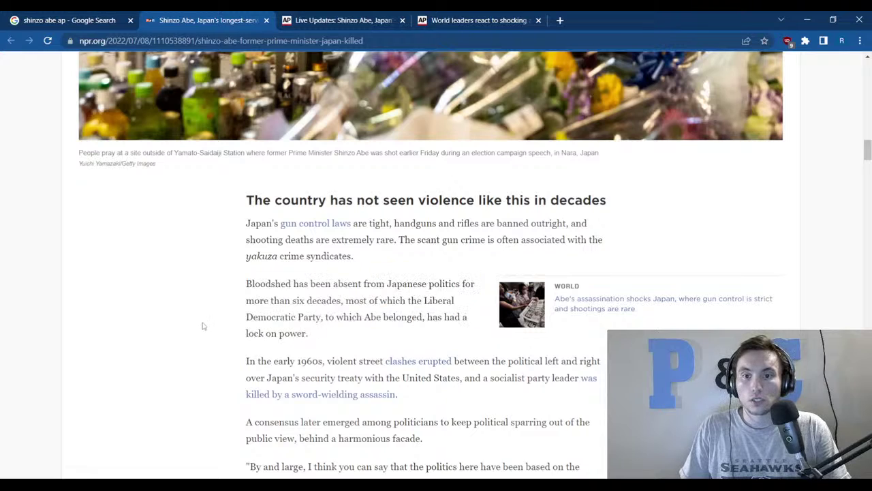
Highlight the 1960s street clashes, yakuza and nonviolent-politics passages, reaching 'Born into a political family'.
{"action": "scroll", "coordinate": [204, 334], "scroll_direction": "down", "scroll_amount": 1}
{"action": "left_click_drag", "start_coordinate": [247, 307], "coordinate": [485, 304]}
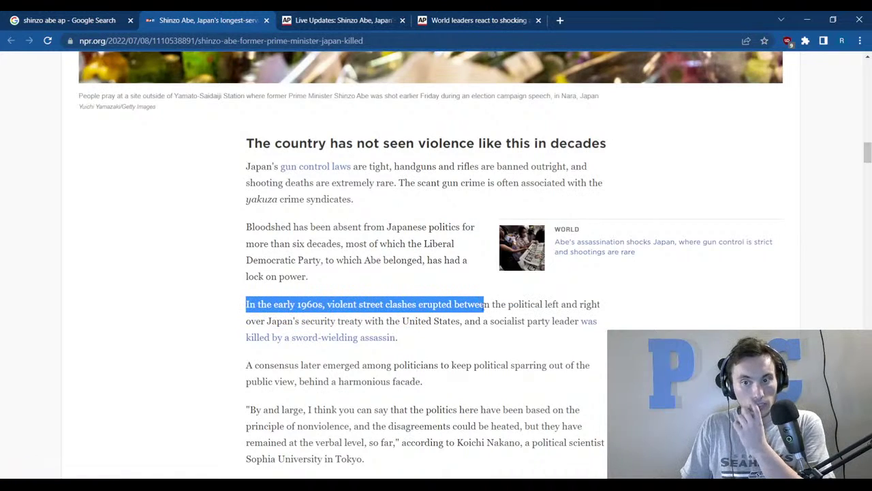
{"action": "left_click", "coordinate": [481, 341]}
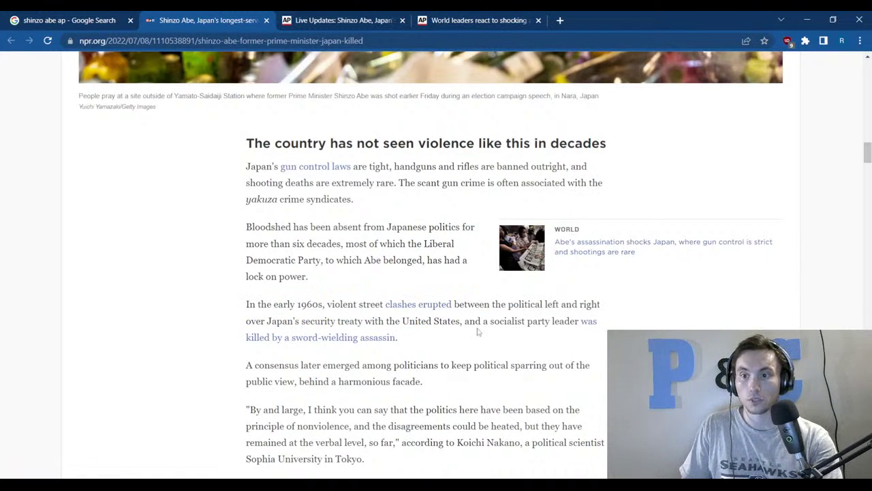
{"action": "left_click_drag", "start_coordinate": [246, 306], "coordinate": [464, 341]}
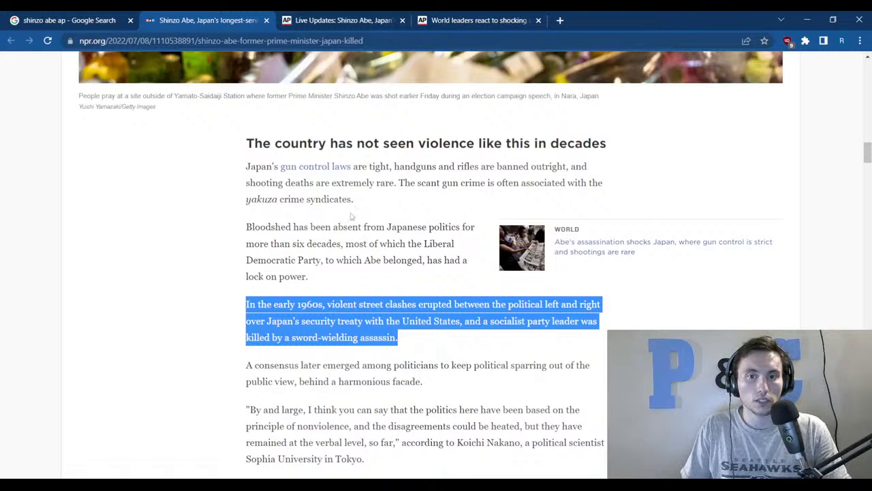
{"action": "left_click_drag", "start_coordinate": [359, 201], "coordinate": [240, 198]}
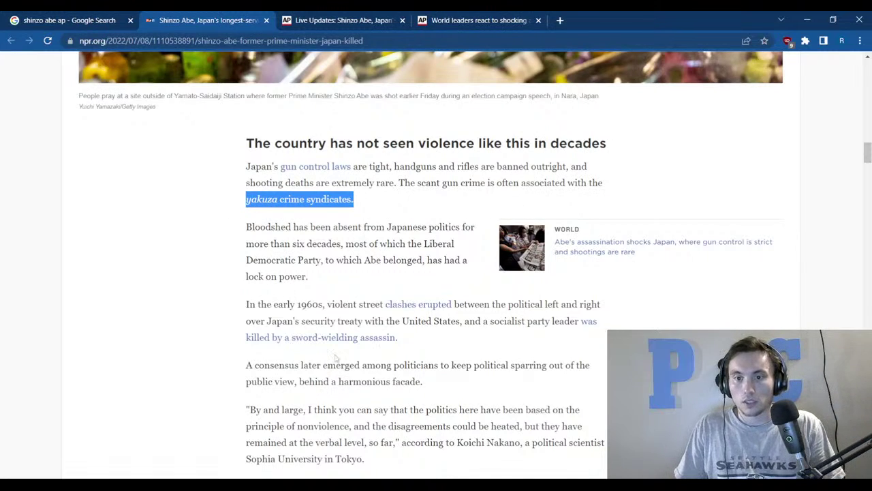
{"action": "left_click_drag", "start_coordinate": [298, 410], "coordinate": [558, 427]}
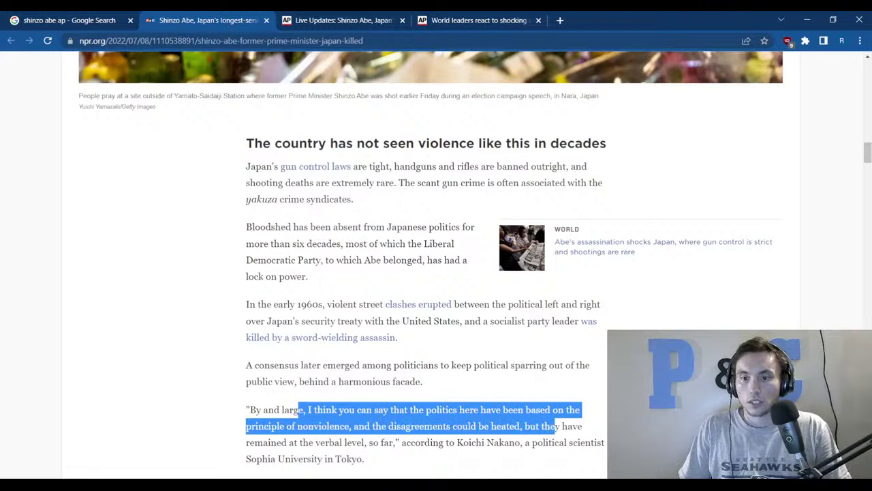
{"action": "left_click", "coordinate": [557, 427]}
{"action": "scroll", "coordinate": [557, 427], "scroll_direction": "down", "scroll_amount": 3}
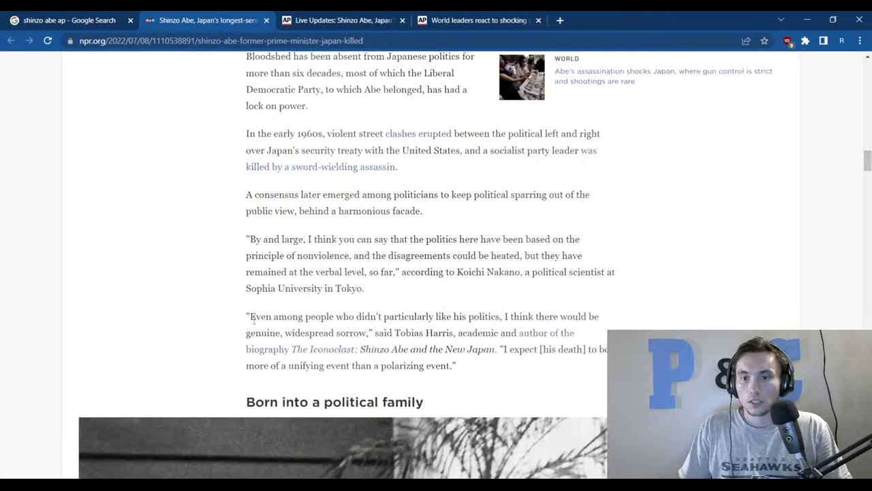
{"action": "scroll", "coordinate": [257, 312], "scroll_direction": "down", "scroll_amount": 6}
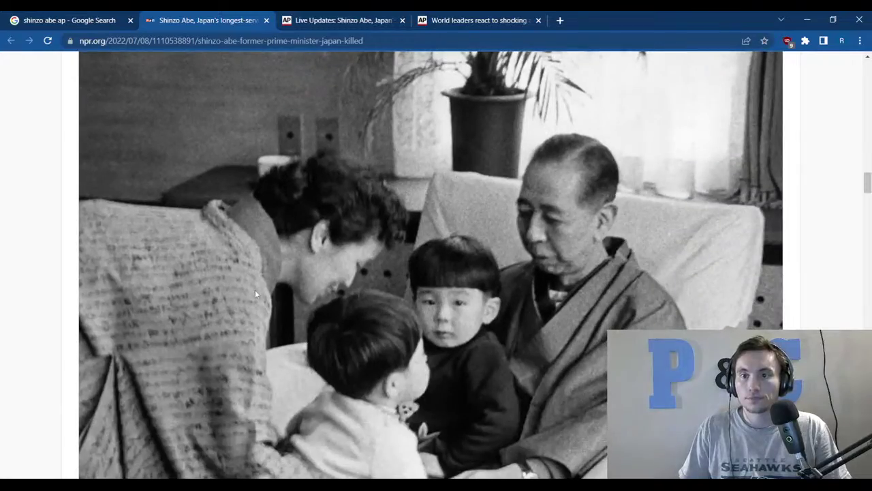
Skim the AP live-updates coverage of Abe's assassination.
{"action": "left_click", "coordinate": [409, 17]}
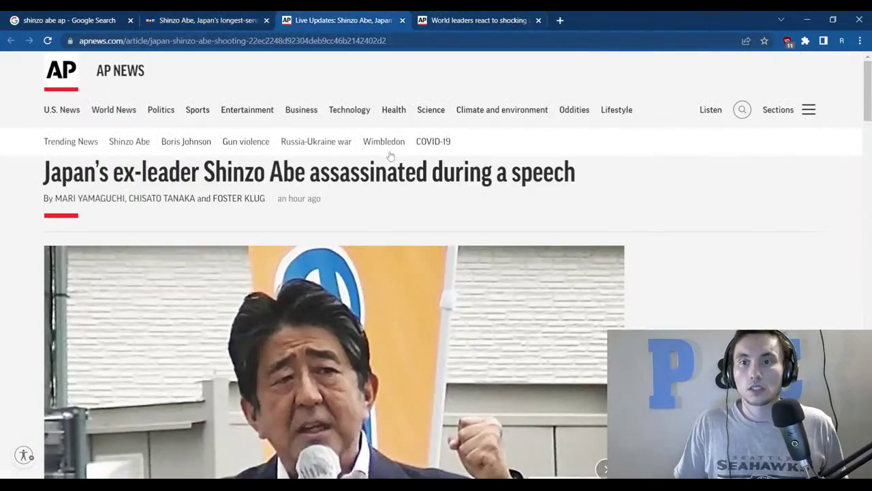
{"action": "scroll", "coordinate": [336, 204], "scroll_direction": "down", "scroll_amount": 3}
{"action": "scroll", "coordinate": [336, 204], "scroll_direction": "down", "scroll_amount": 15}
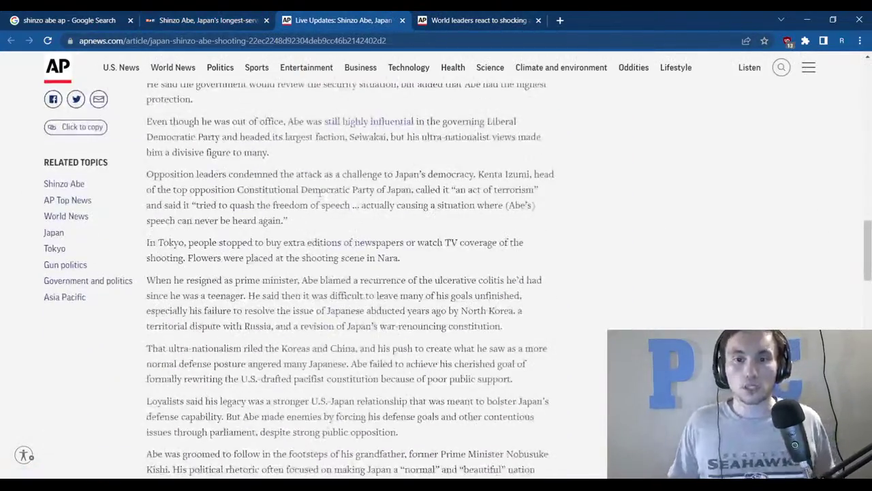
{"action": "scroll", "coordinate": [317, 181], "scroll_direction": "down", "scroll_amount": 4}
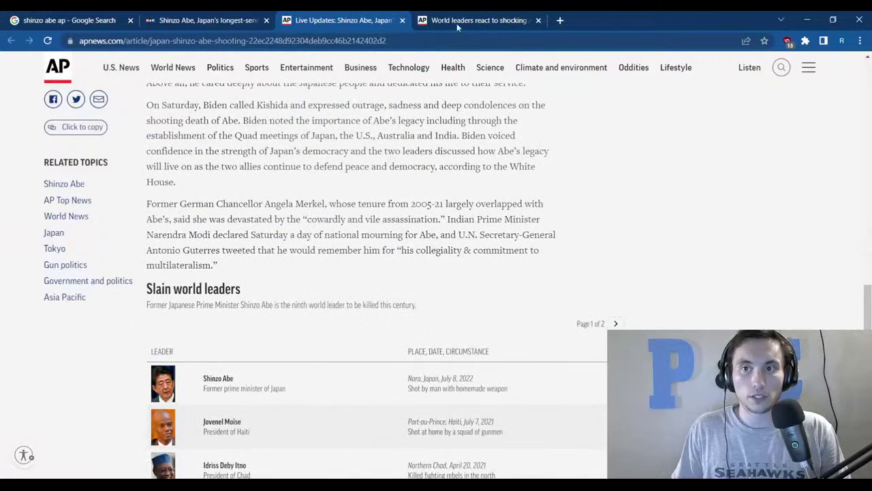
Search 'shinzo abe false suspect' from the world leaders tab and open the fabricated-tweet fact-check.
{"action": "left_click", "coordinate": [456, 23]}
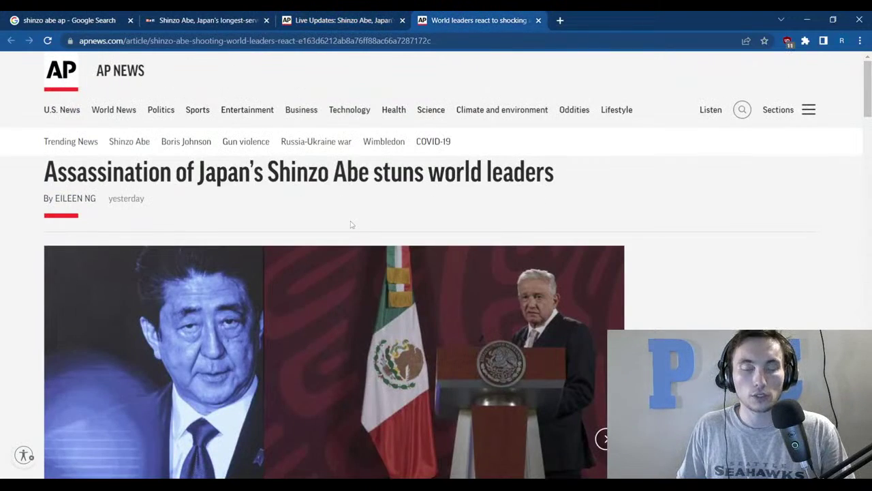
{"action": "left_click", "coordinate": [220, 41]}
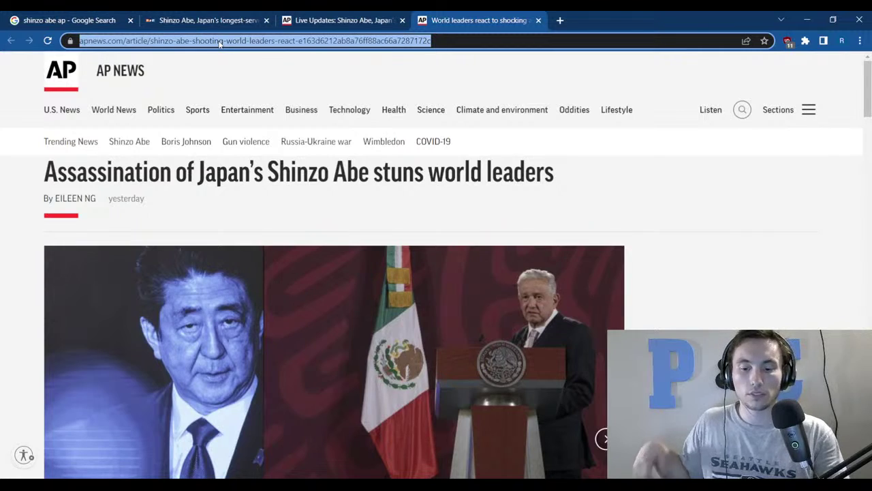
{"action": "type", "text": "shin"}
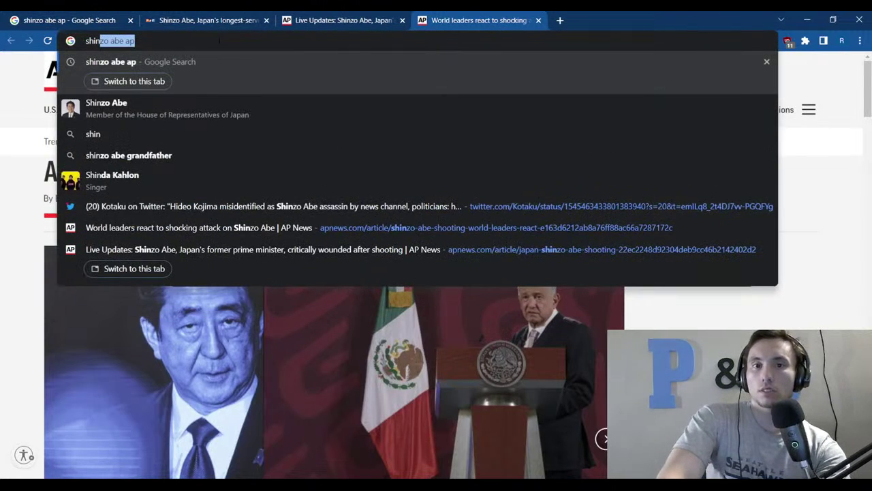
{"action": "type", "text": "zo"}
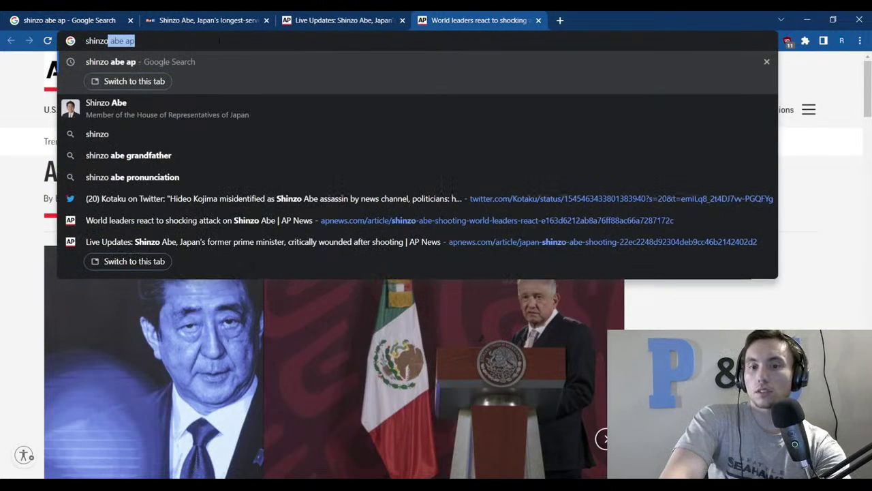
{"action": "type", "text": " abe false"}
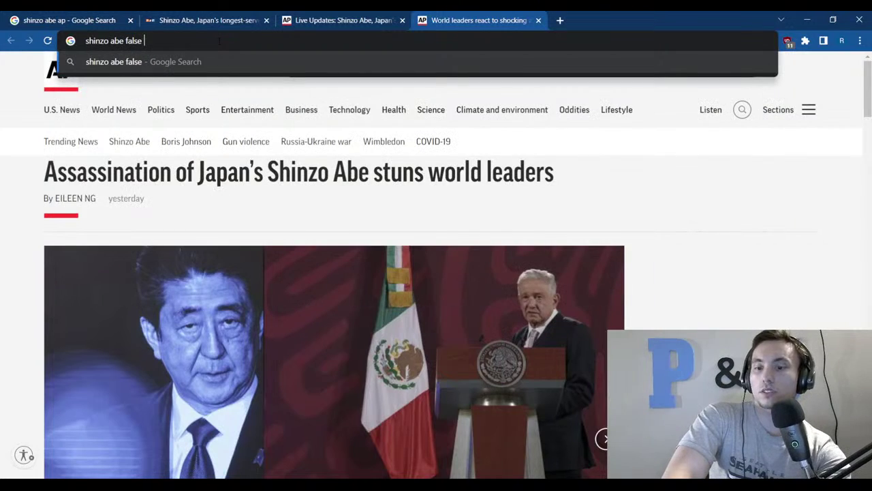
{"action": "type", "text": " suspect"}
{"action": "key", "text": "Return"}
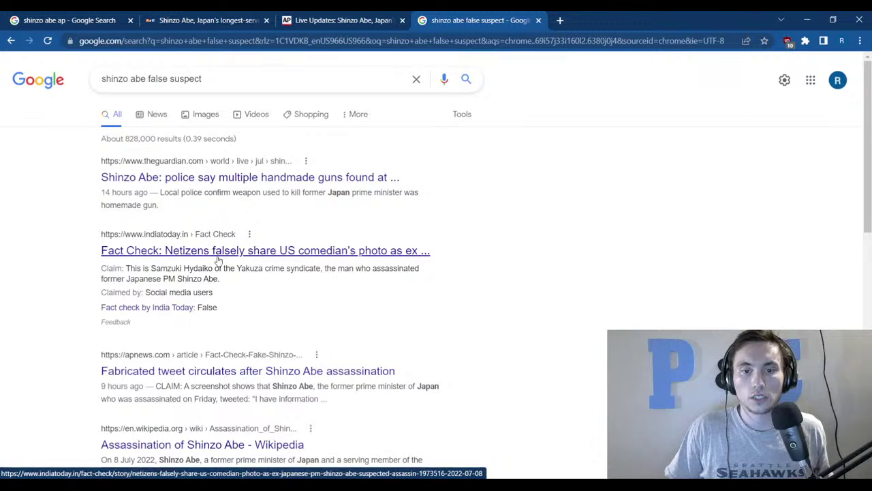
{"action": "middle_click", "coordinate": [190, 376]}
Read the fabricated-tweet fact-check, highlighting AP's assessment, the quoted tweet and the full claim.
{"action": "left_click", "coordinate": [590, 13]}
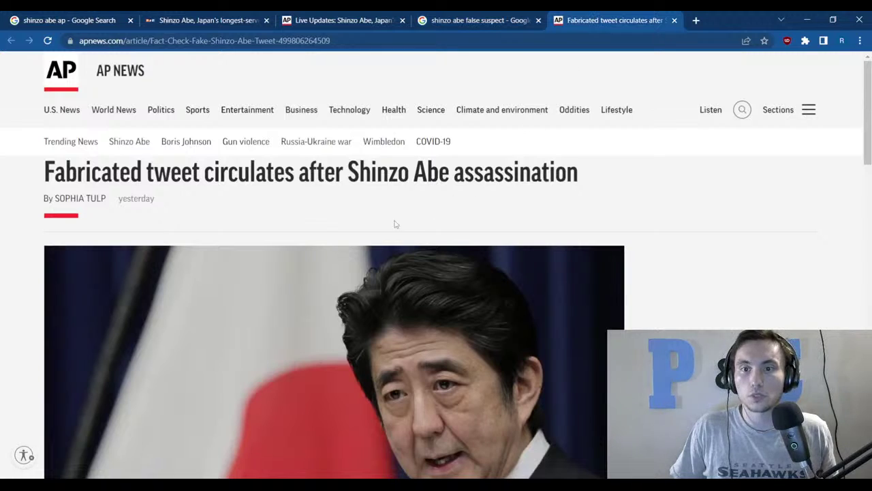
{"action": "scroll", "coordinate": [393, 224], "scroll_direction": "down", "scroll_amount": 8}
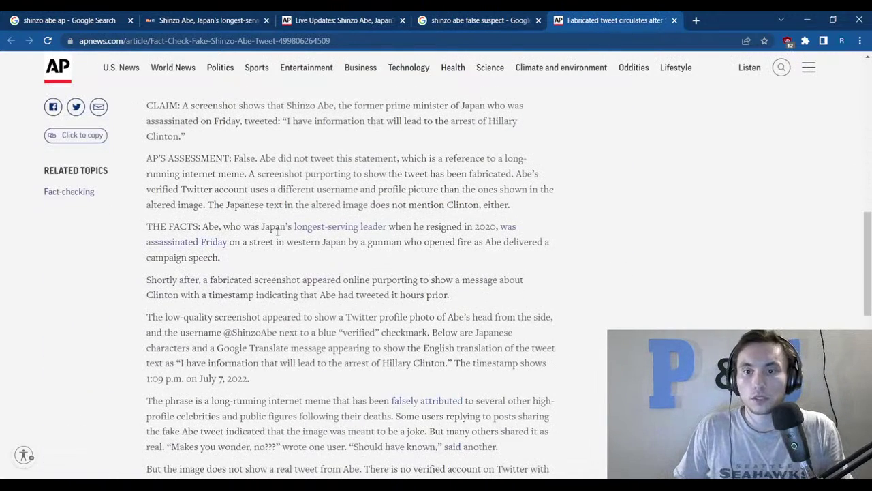
{"action": "left_click_drag", "start_coordinate": [256, 158], "coordinate": [372, 226]}
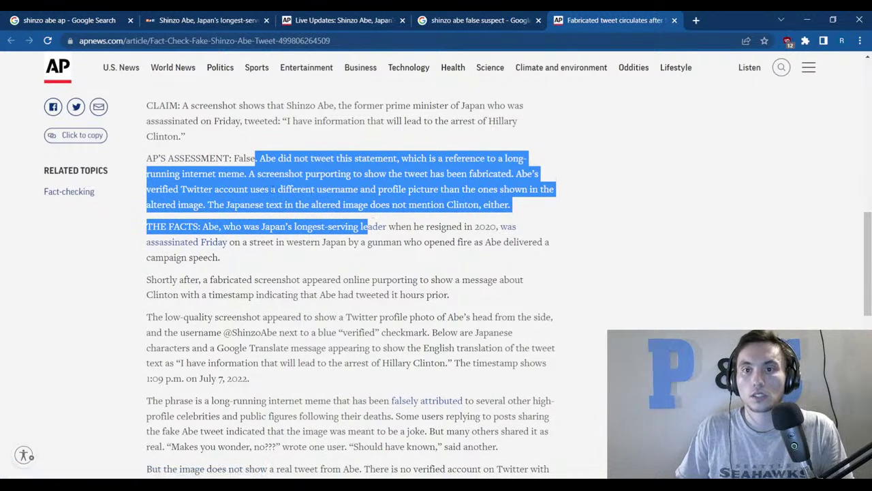
{"action": "left_click", "coordinate": [350, 152]}
{"action": "left_click_drag", "start_coordinate": [292, 123], "coordinate": [236, 138]}
{"action": "left_click", "coordinate": [247, 144]}
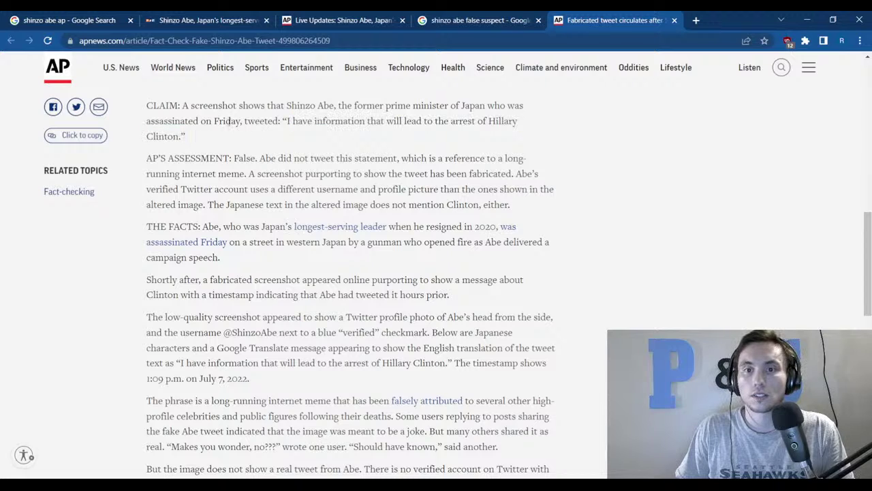
{"action": "left_click_drag", "start_coordinate": [189, 107], "coordinate": [188, 138]}
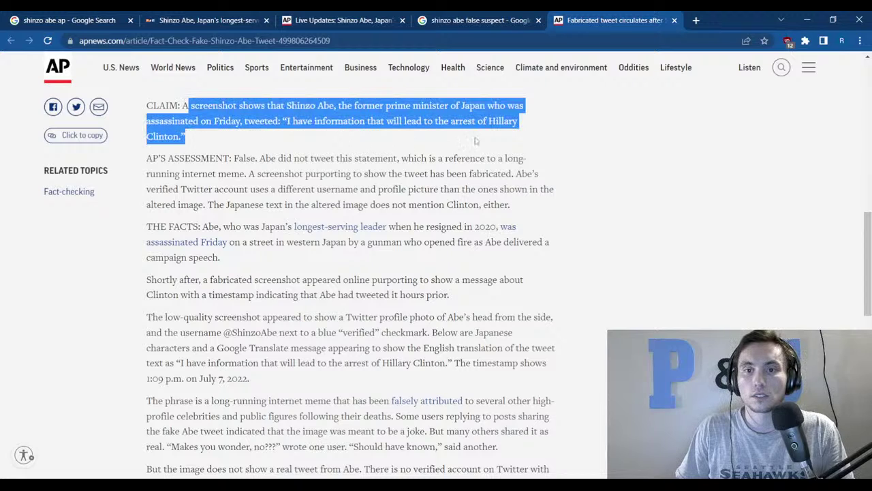
{"action": "scroll", "coordinate": [595, 227], "scroll_direction": "down", "scroll_amount": 3}
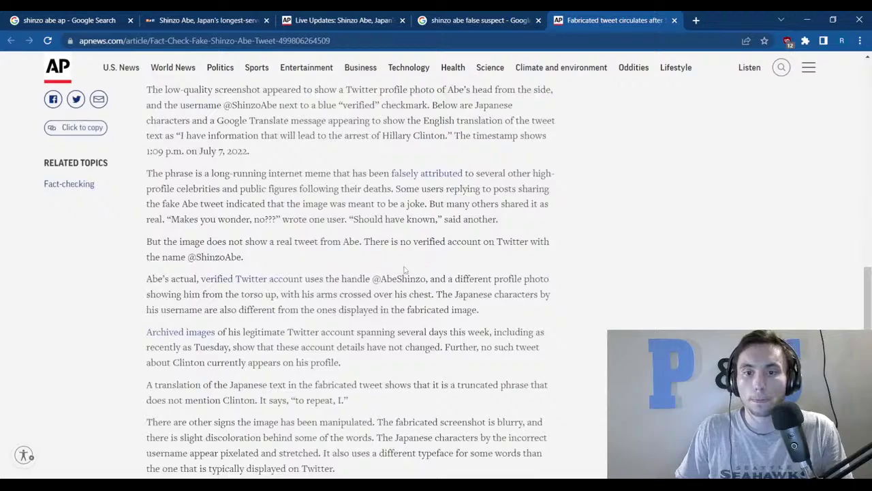
{"action": "scroll", "coordinate": [404, 269], "scroll_direction": "down", "scroll_amount": 5}
{"action": "scroll", "coordinate": [365, 260], "scroll_direction": "up", "scroll_amount": 7}
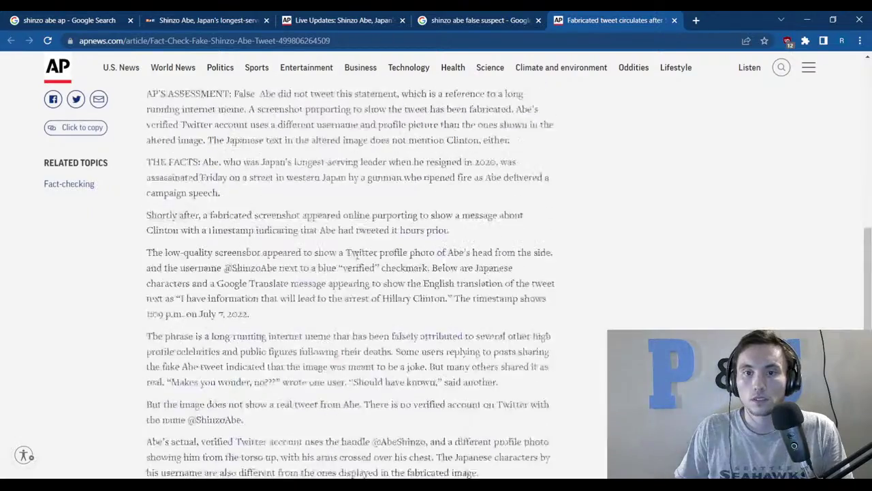
{"action": "scroll", "coordinate": [355, 252], "scroll_direction": "up", "scroll_amount": 10}
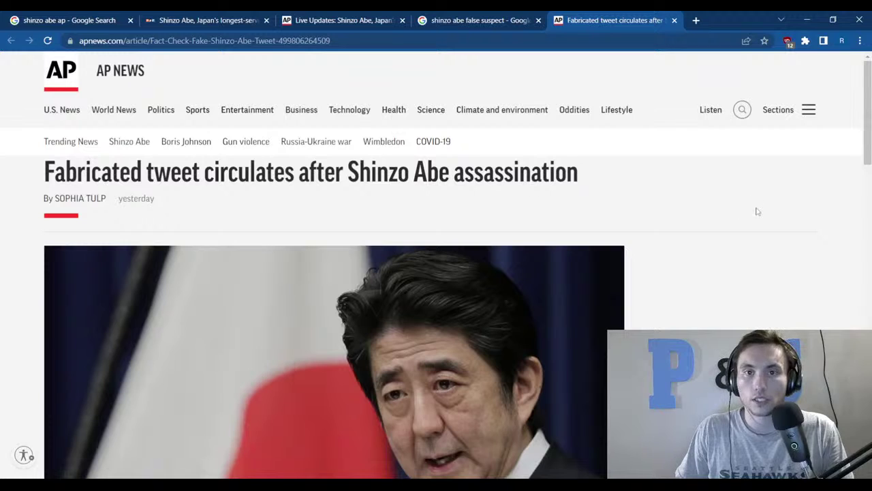
Change the search from 'shinzo abe false suspect' to 'shinzo abe fake suspect'.
{"action": "left_click", "coordinate": [430, 20]}
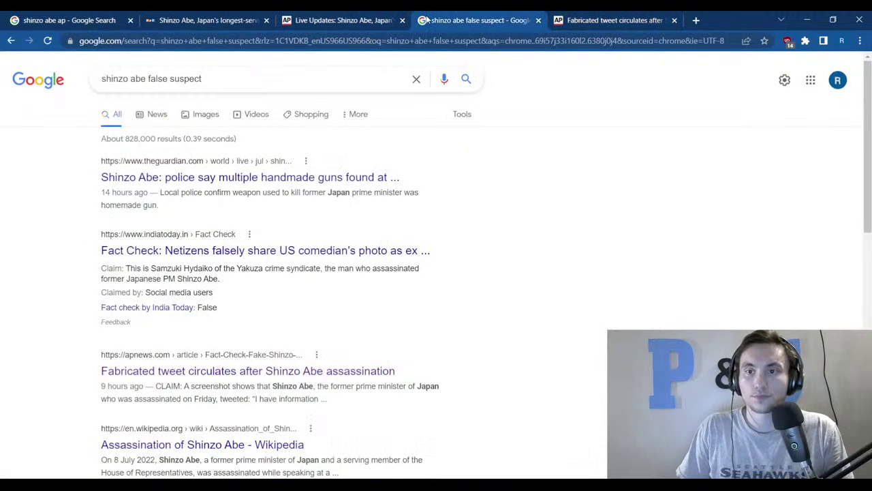
{"action": "scroll", "coordinate": [198, 474], "scroll_direction": "down", "scroll_amount": 2}
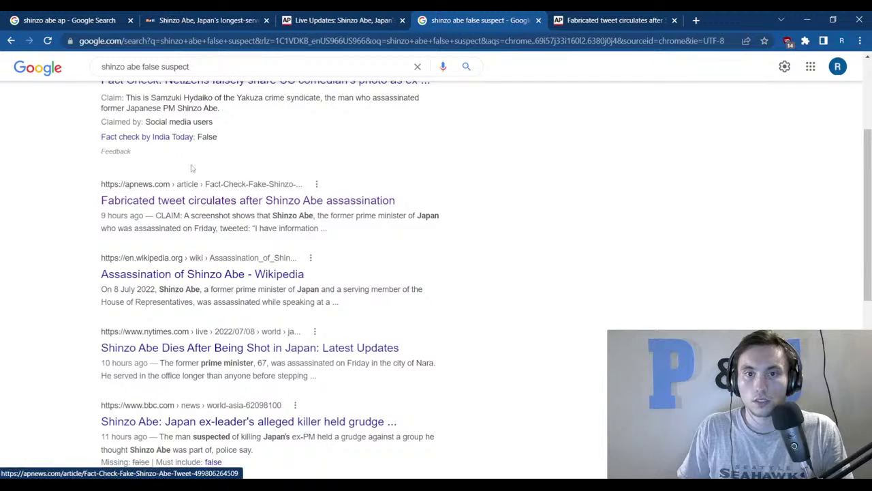
{"action": "double_click", "coordinate": [145, 66]}
{"action": "type", "text": "fa"}
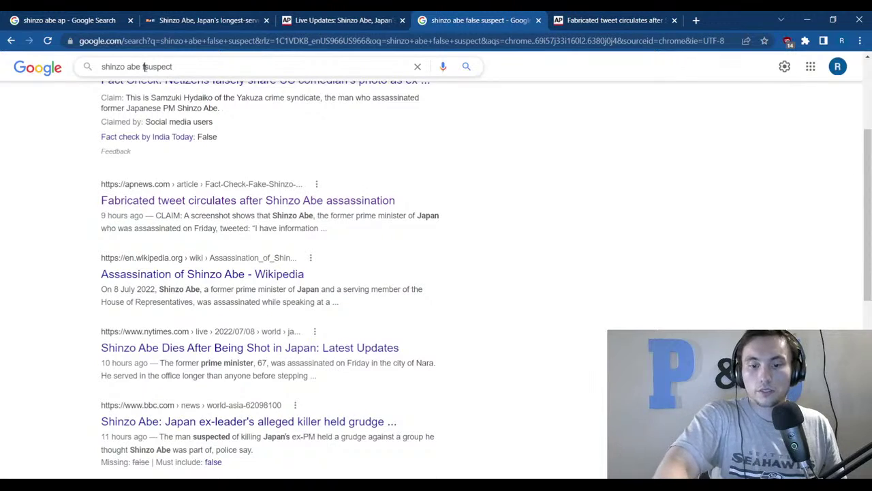
{"action": "type", "text": "ke"}
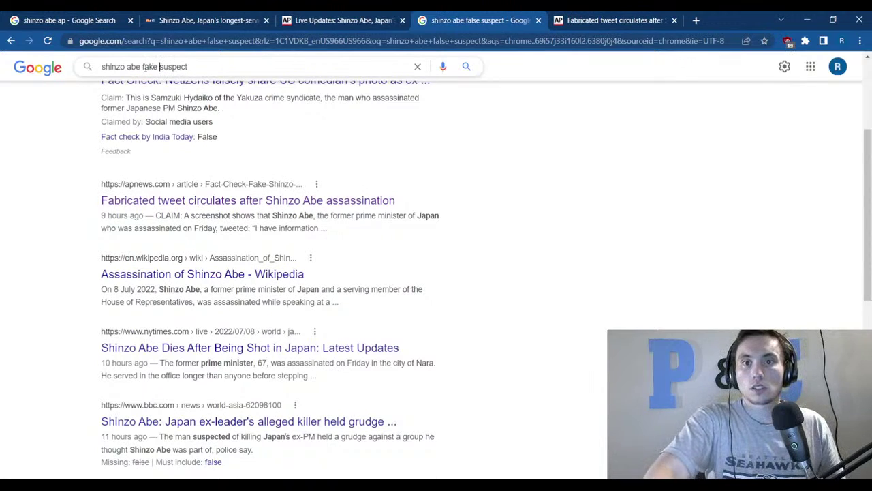
{"action": "key", "text": "Return"}
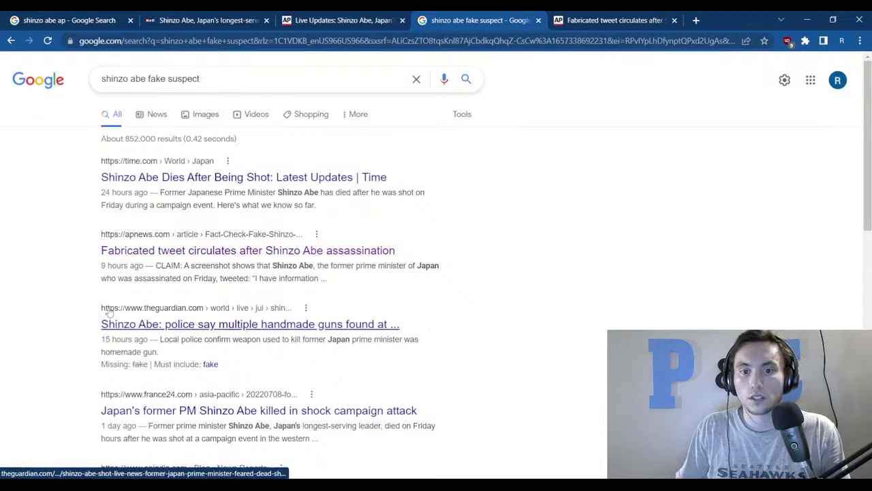
Scroll through the results to page 2 and browse them before returning to AP live updates.
{"action": "scroll", "coordinate": [141, 326], "scroll_direction": "down", "scroll_amount": 1}
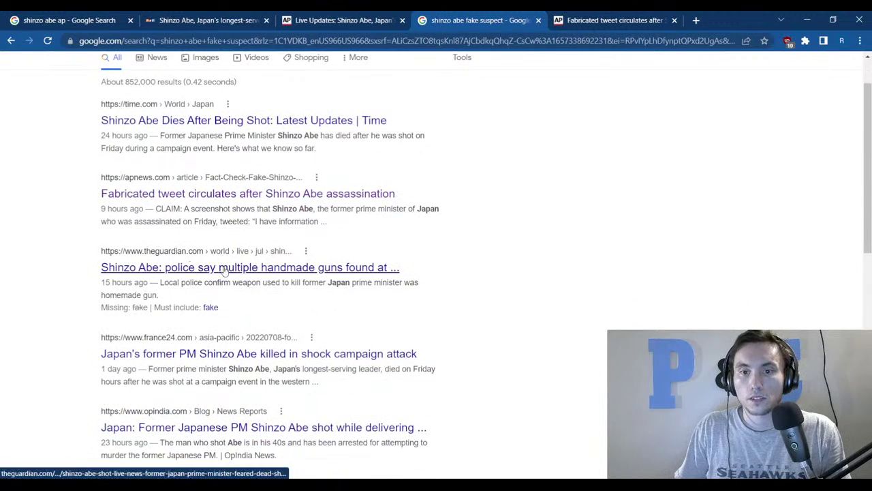
{"action": "scroll", "coordinate": [593, 298], "scroll_direction": "down", "scroll_amount": 4}
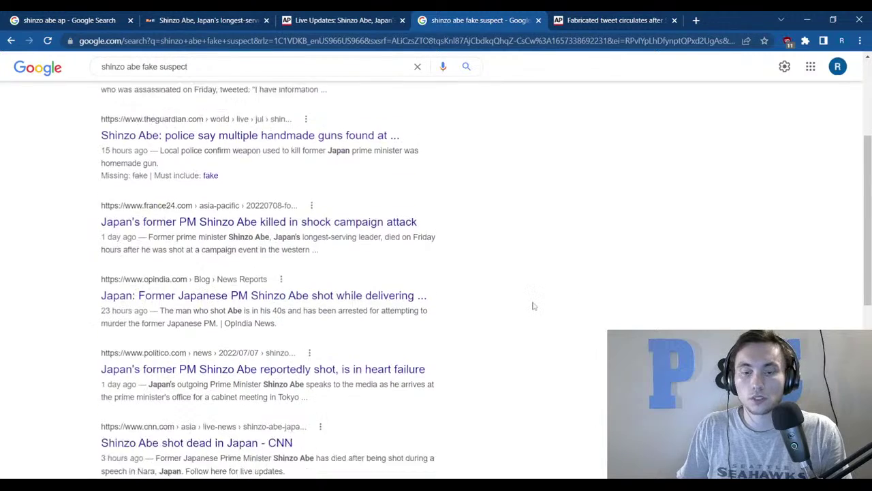
{"action": "scroll", "coordinate": [436, 310], "scroll_direction": "down", "scroll_amount": 1}
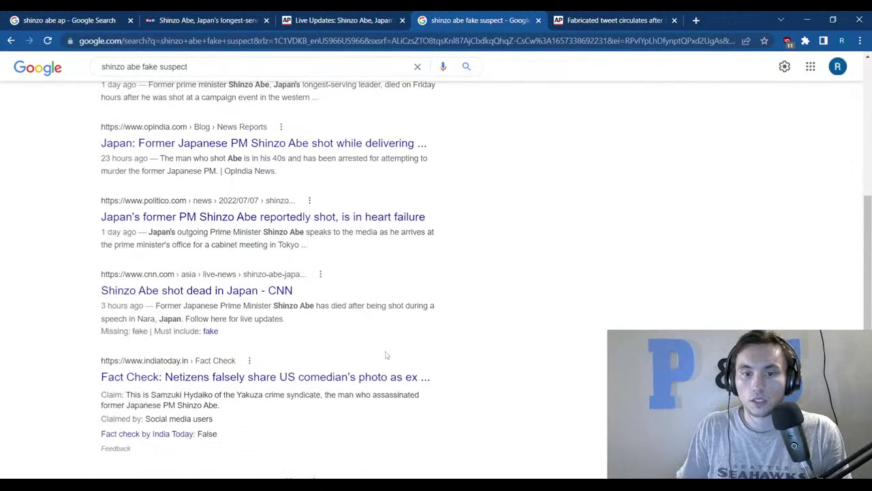
{"action": "scroll", "coordinate": [385, 355], "scroll_direction": "down", "scroll_amount": 2}
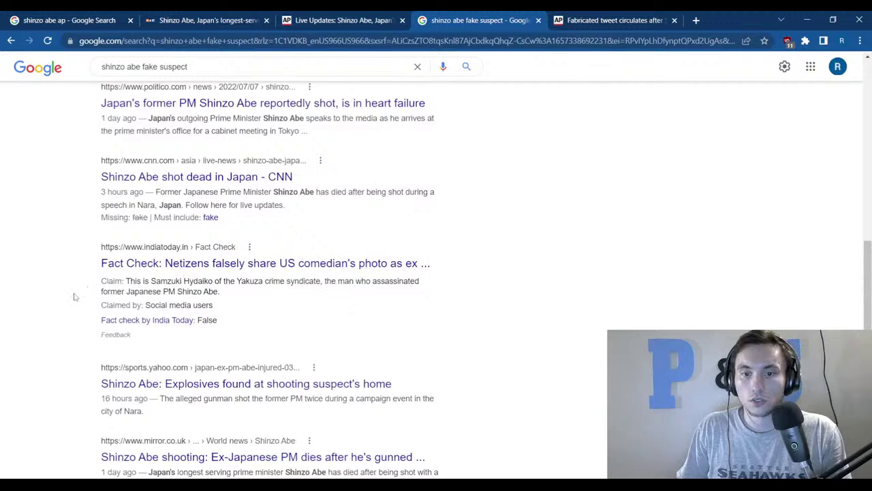
{"action": "scroll", "coordinate": [75, 296], "scroll_direction": "down", "scroll_amount": 1}
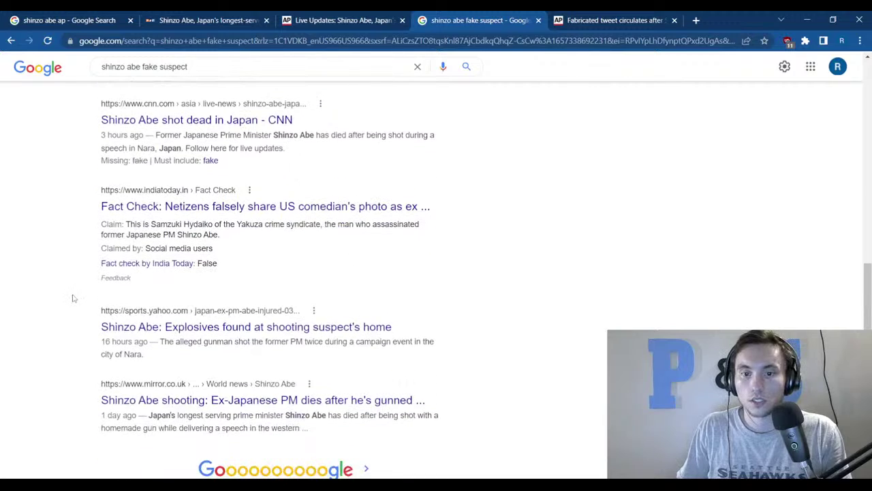
{"action": "scroll", "coordinate": [75, 298], "scroll_direction": "down", "scroll_amount": 1}
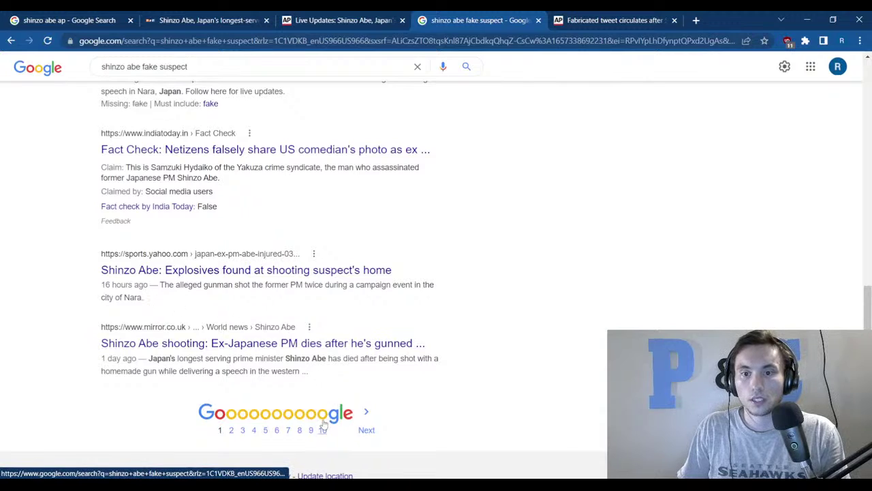
{"action": "left_click", "coordinate": [365, 430]}
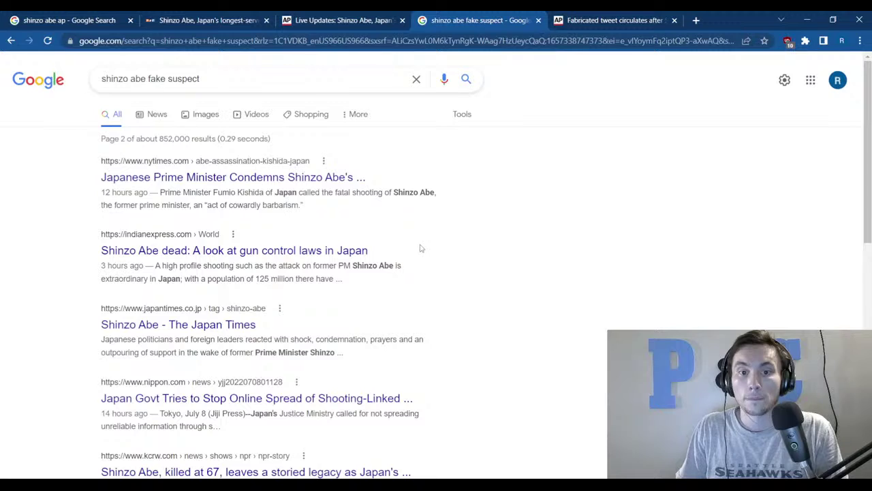
{"action": "scroll", "coordinate": [421, 248], "scroll_direction": "down", "scroll_amount": 2}
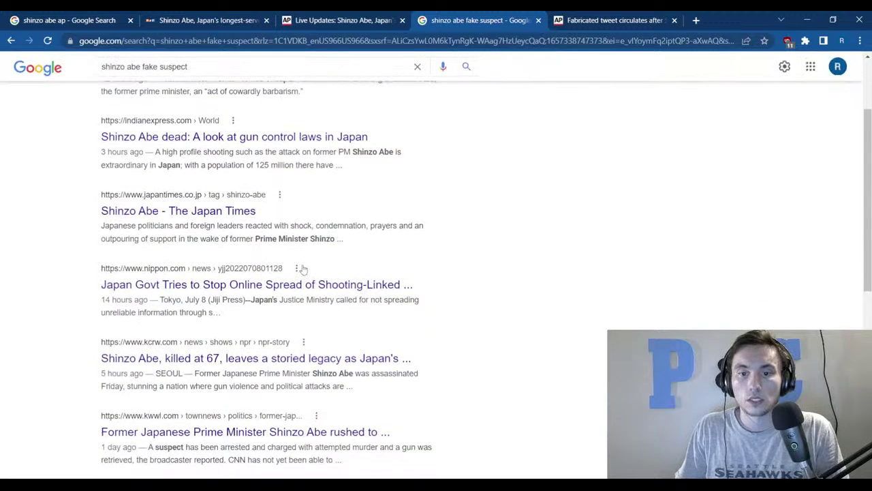
{"action": "scroll", "coordinate": [303, 269], "scroll_direction": "down", "scroll_amount": 2}
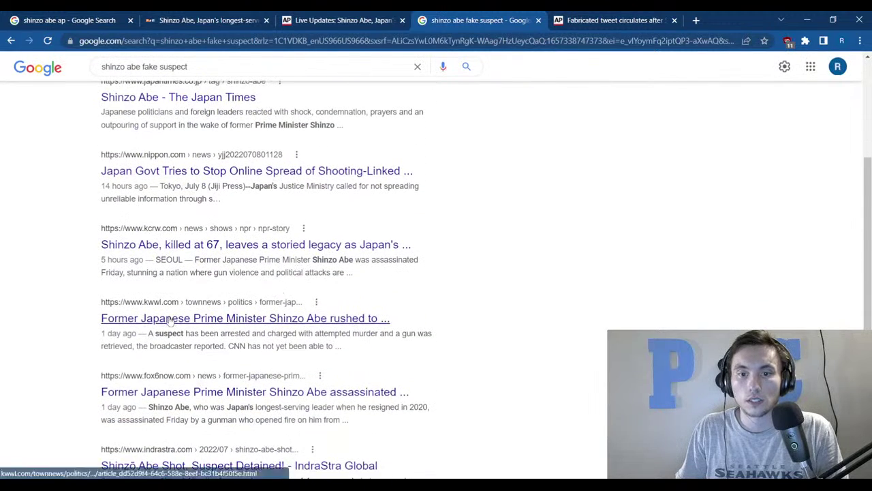
{"action": "scroll", "coordinate": [169, 321], "scroll_direction": "down", "scroll_amount": 2}
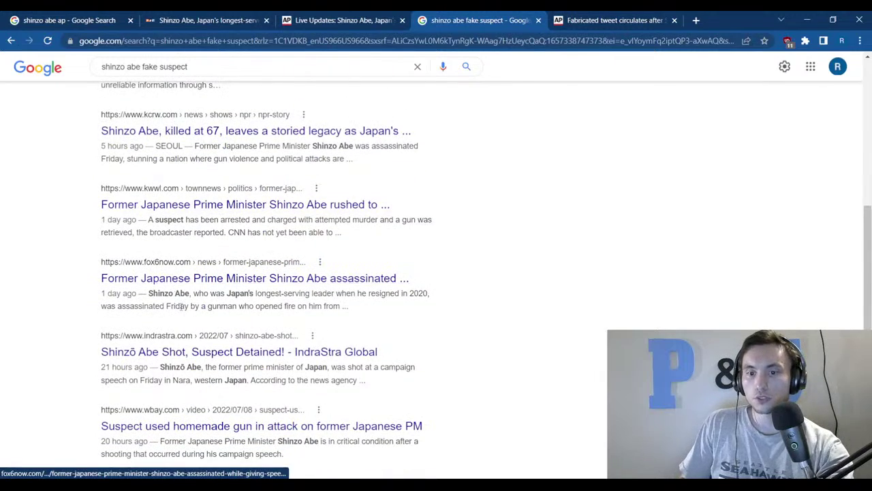
{"action": "scroll", "coordinate": [182, 314], "scroll_direction": "up", "scroll_amount": 5}
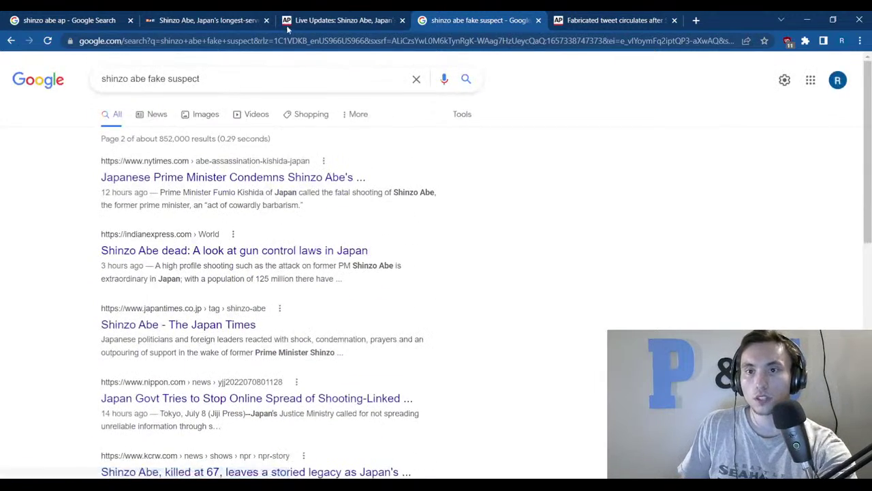
{"action": "left_click", "coordinate": [391, 17]}
{"action": "scroll", "coordinate": [307, 140], "scroll_direction": "up", "scroll_amount": 15}
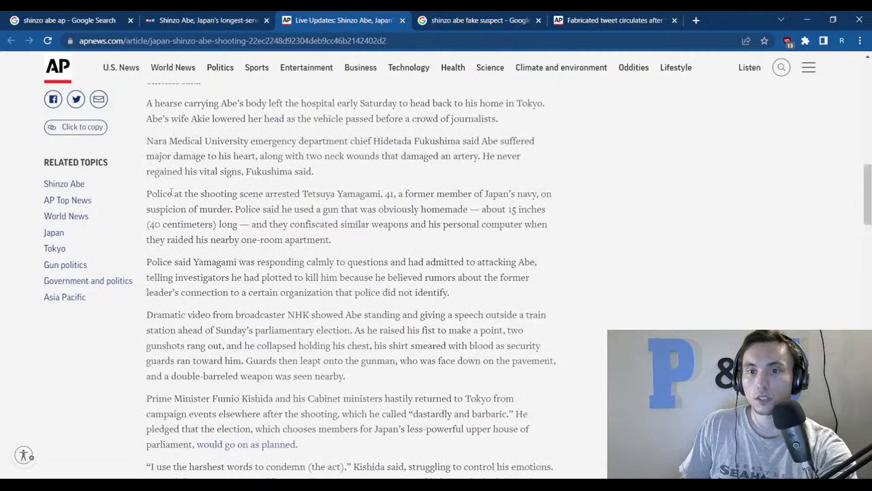
{"action": "left_click_drag", "start_coordinate": [157, 193], "coordinate": [348, 248]}
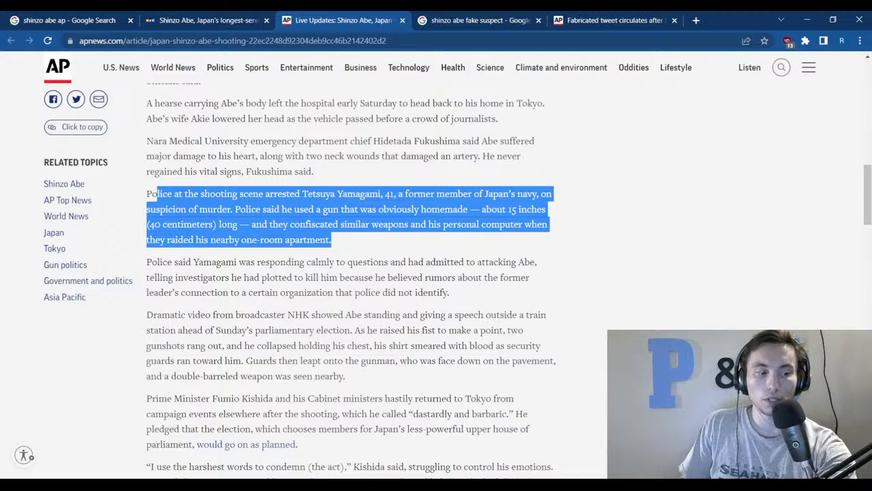
{"action": "key", "text": "alt+Tab"}
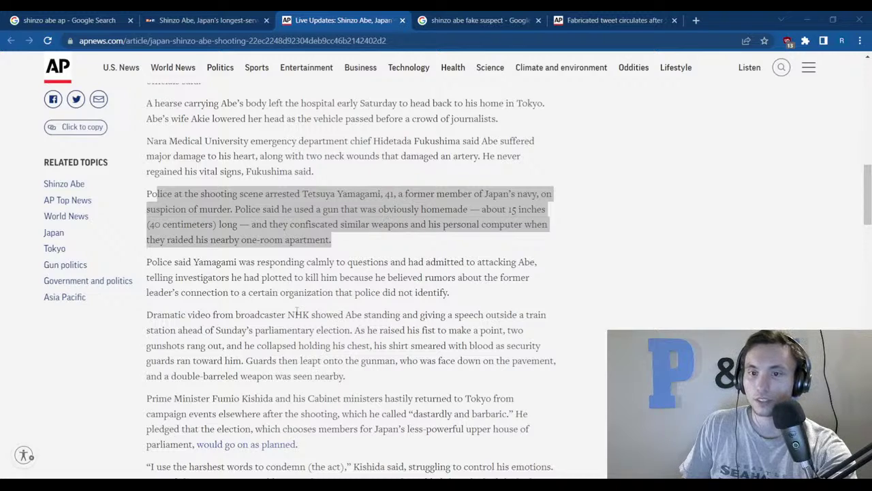
{"action": "left_click", "coordinate": [297, 313]}
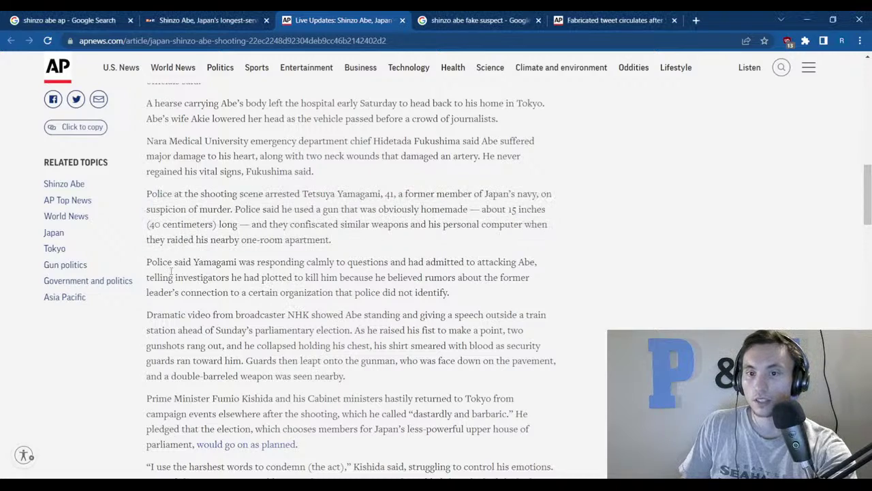
{"action": "left_click_drag", "start_coordinate": [151, 262], "coordinate": [498, 296]}
{"action": "left_click", "coordinate": [496, 303]}
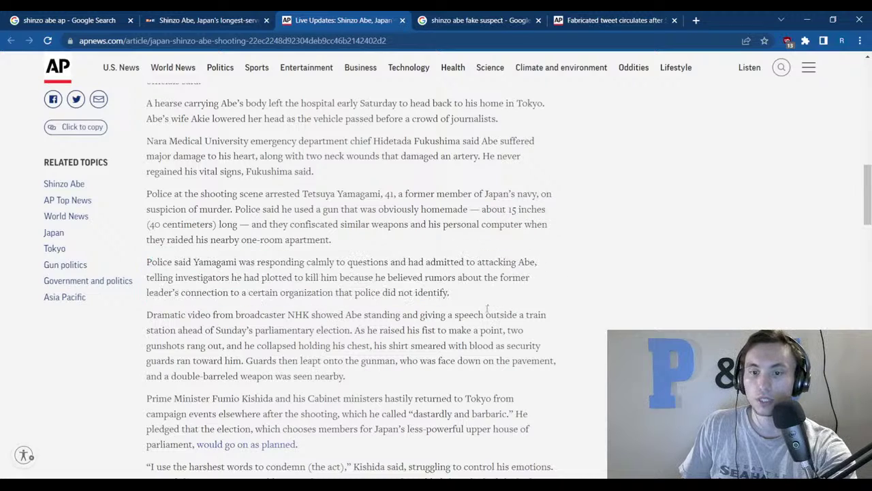
{"action": "scroll", "coordinate": [491, 307], "scroll_direction": "down", "scroll_amount": 1}
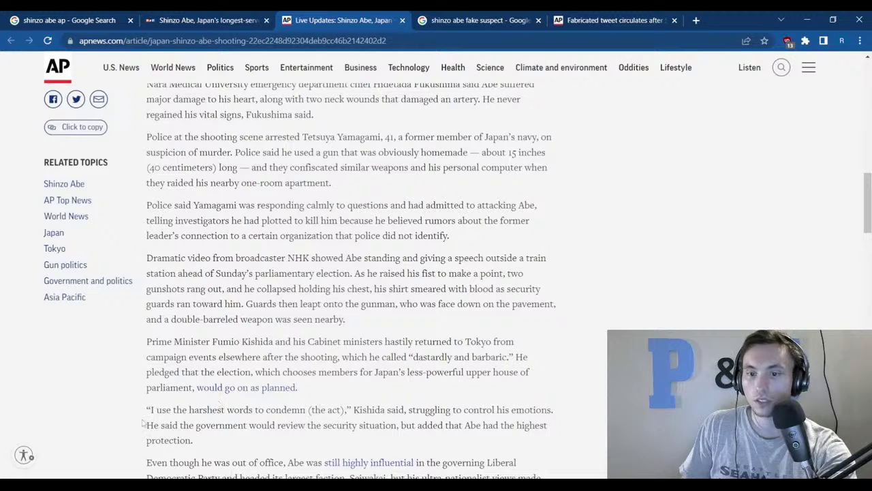
{"action": "left_click_drag", "start_coordinate": [143, 423], "coordinate": [373, 409]}
{"action": "left_click", "coordinate": [373, 409]}
{"action": "left_click_drag", "start_coordinate": [194, 410], "coordinate": [345, 410]}
{"action": "left_click", "coordinate": [479, 409]}
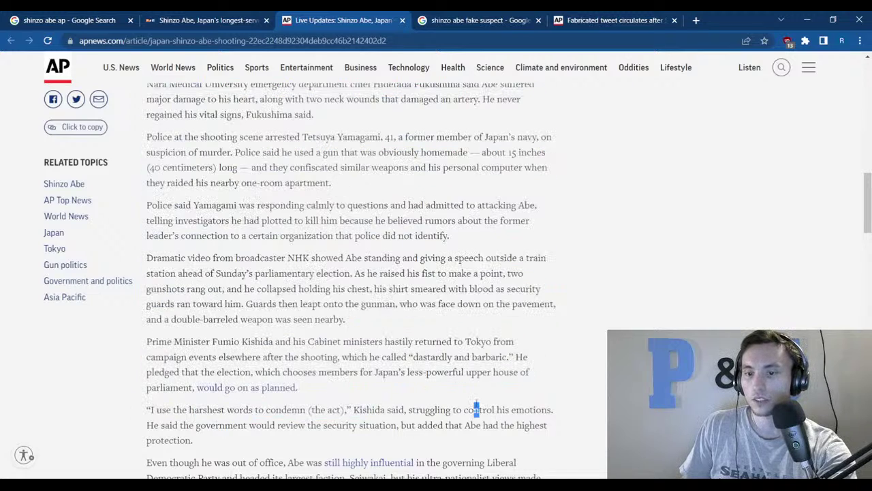
{"action": "scroll", "coordinate": [578, 354], "scroll_direction": "down", "scroll_amount": 2}
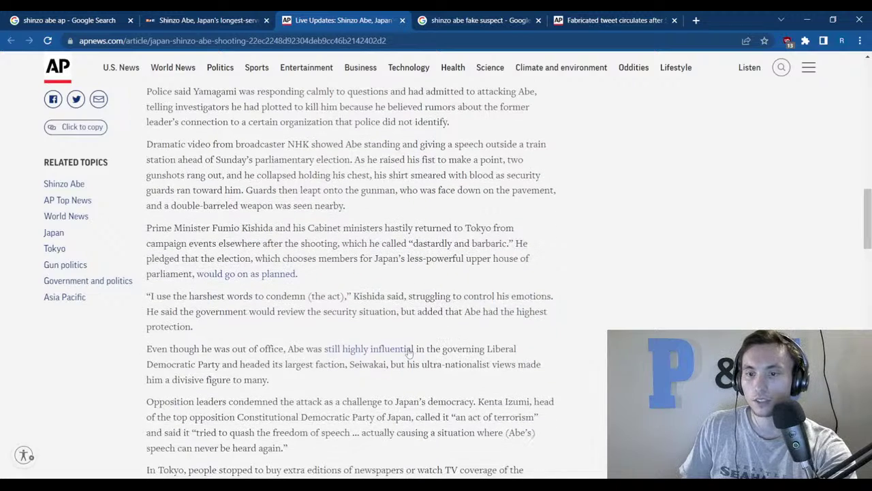
{"action": "scroll", "coordinate": [304, 349], "scroll_direction": "down", "scroll_amount": 2}
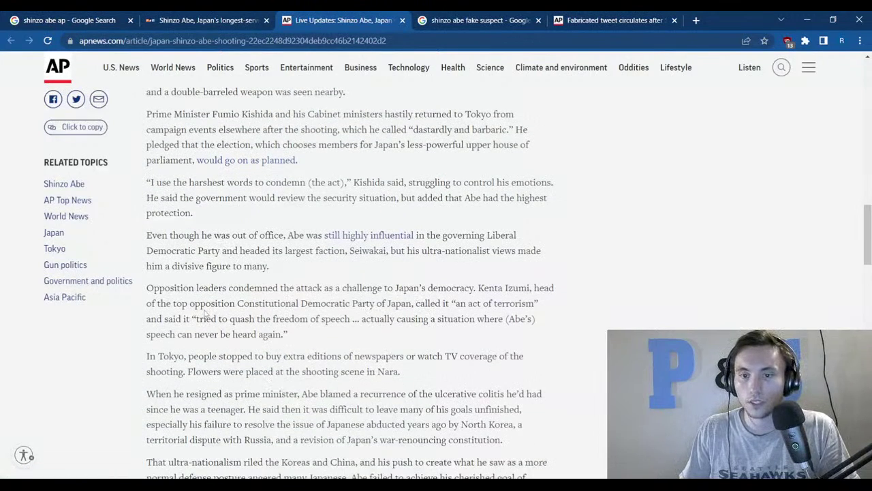
{"action": "left_click_drag", "start_coordinate": [206, 304], "coordinate": [508, 335]}
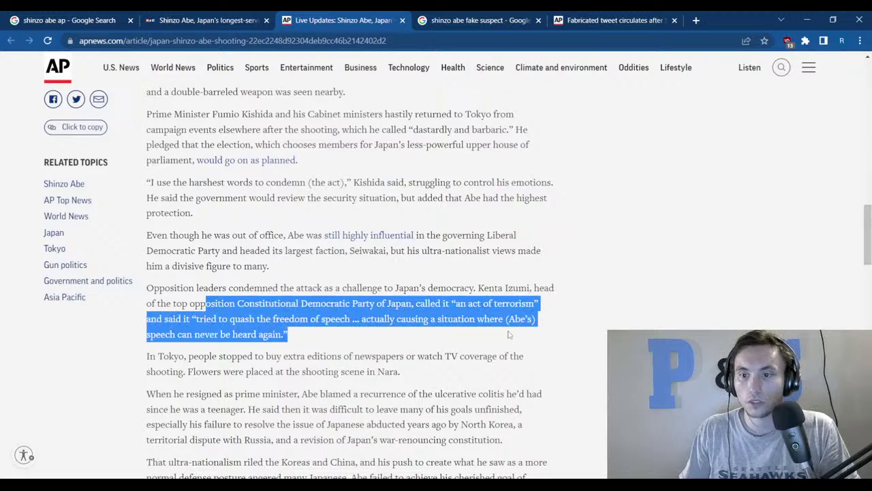
{"action": "left_click", "coordinate": [566, 326]}
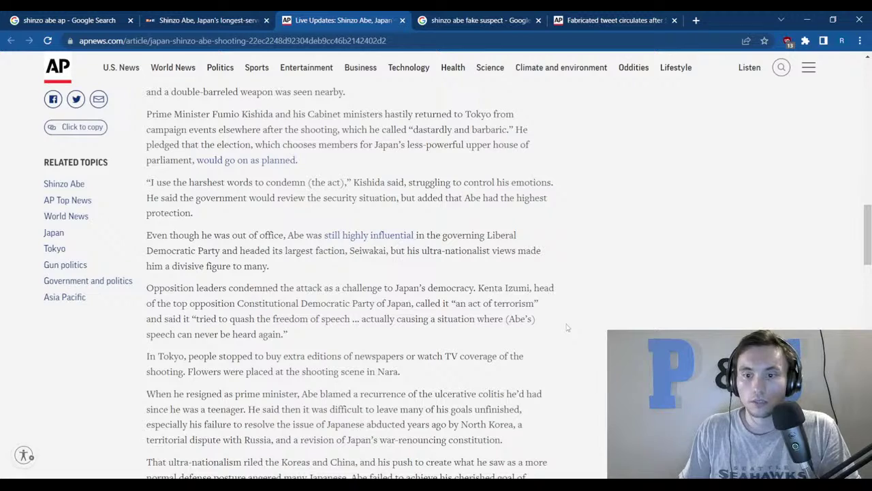
{"action": "scroll", "coordinate": [566, 327], "scroll_direction": "down", "scroll_amount": 1}
{"action": "scroll", "coordinate": [453, 324], "scroll_direction": "down", "scroll_amount": 1}
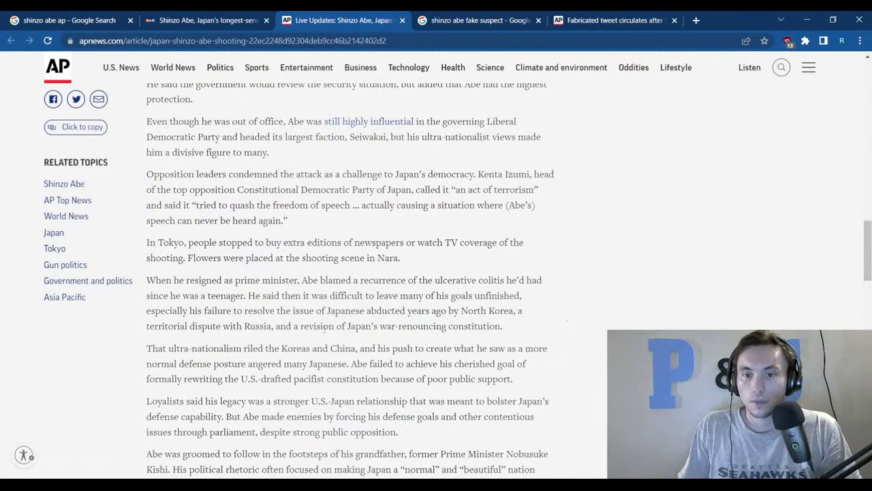
Highlight the ultra-nationalism paragraph and the Loyalists paragraph about Abe's legacy in the AP article.
{"action": "left_click_drag", "start_coordinate": [158, 348], "coordinate": [517, 385]}
{"action": "left_click", "coordinate": [574, 382]}
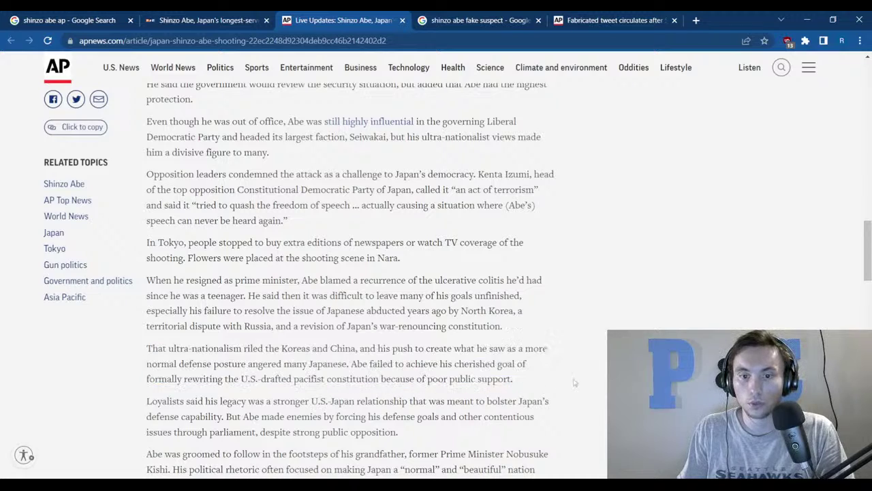
{"action": "scroll", "coordinate": [583, 401], "scroll_direction": "down", "scroll_amount": 1}
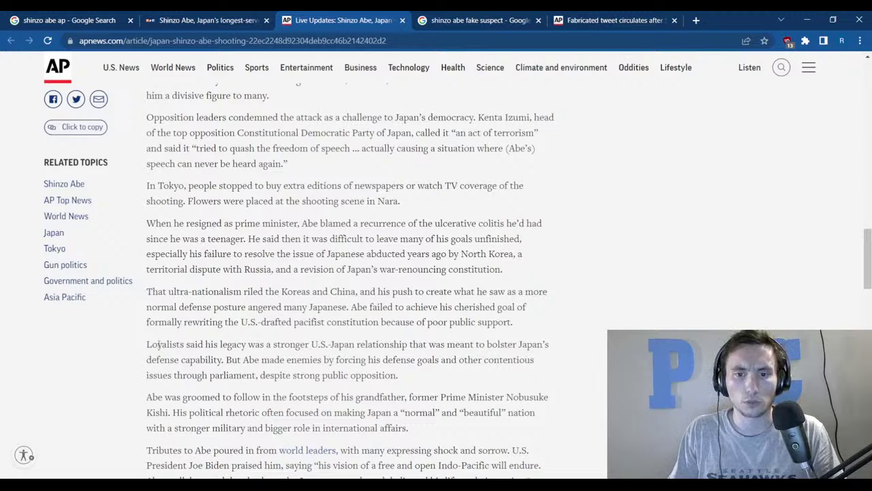
{"action": "left_click_drag", "start_coordinate": [147, 344], "coordinate": [399, 376]}
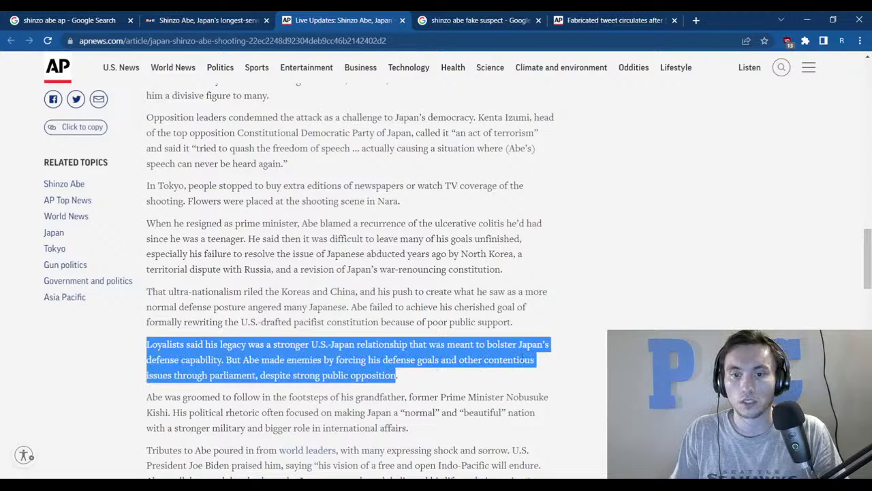
{"action": "left_click", "coordinate": [578, 311]}
{"action": "scroll", "coordinate": [466, 353], "scroll_direction": "down", "scroll_amount": 1}
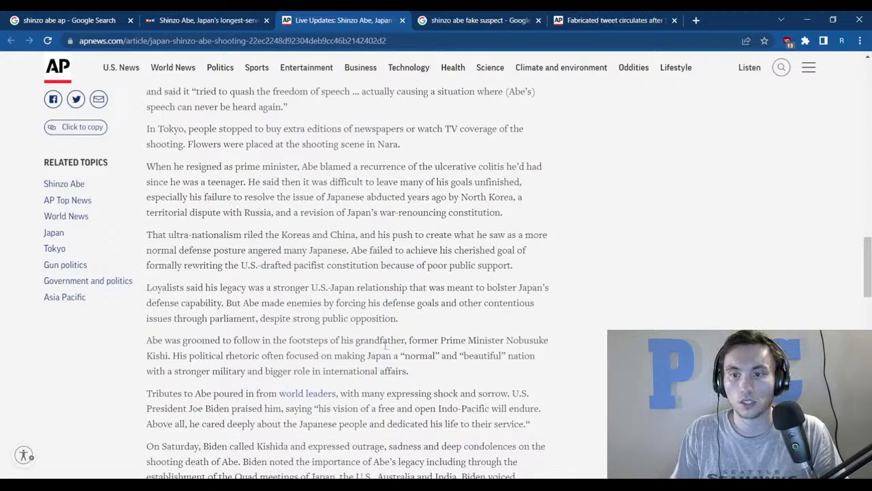
Highlight the Nobusuke Kishi line and Merkel's quote, then go back to the 'shinzo abe ap' results.
{"action": "left_click_drag", "start_coordinate": [314, 340], "coordinate": [550, 335]}
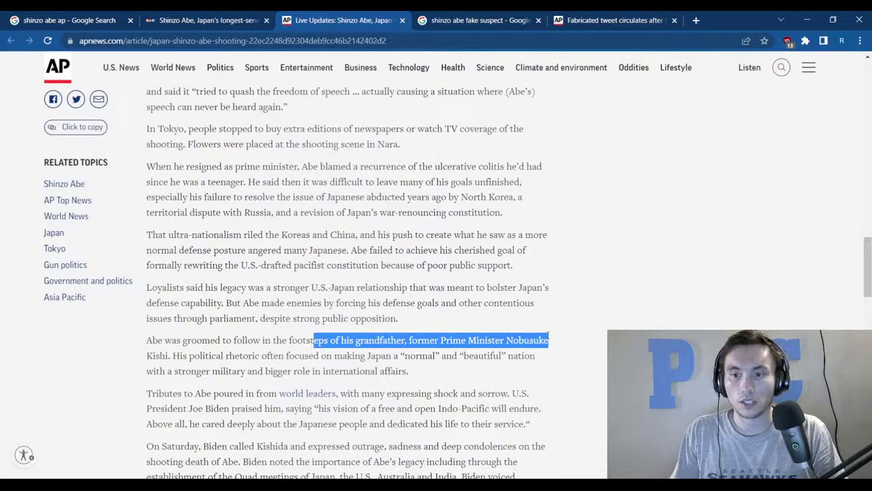
{"action": "left_click", "coordinate": [670, 317]}
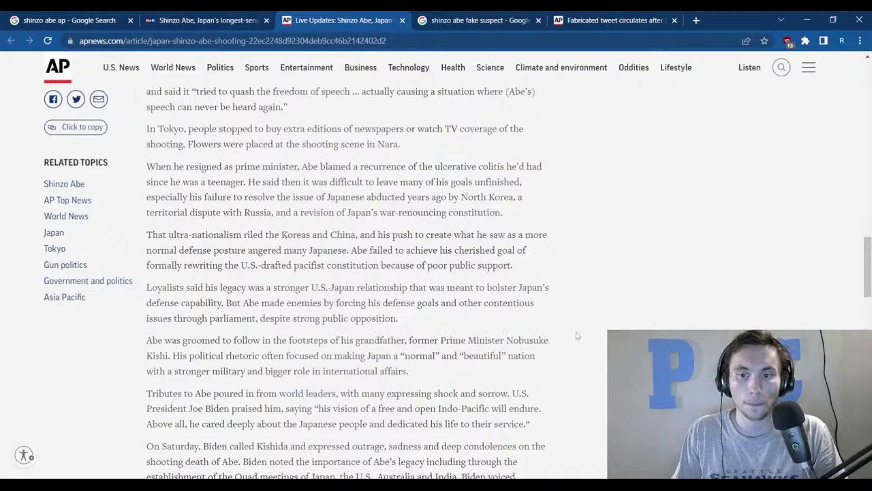
{"action": "scroll", "coordinate": [575, 335], "scroll_direction": "down", "scroll_amount": 2}
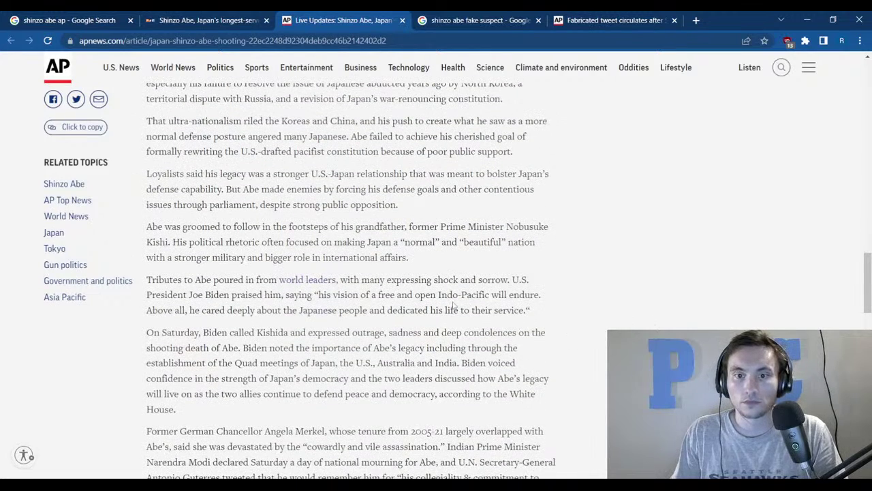
{"action": "scroll", "coordinate": [245, 330], "scroll_direction": "down", "scroll_amount": 3}
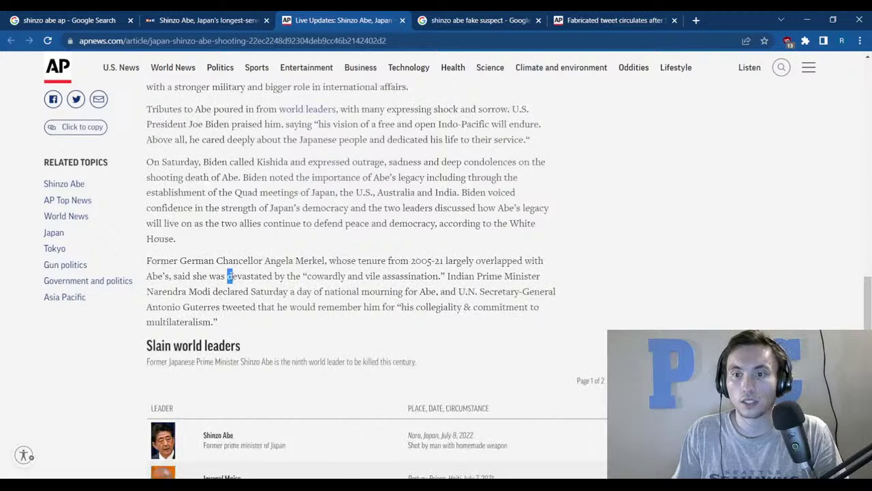
{"action": "left_click_drag", "start_coordinate": [228, 276], "coordinate": [447, 276]}
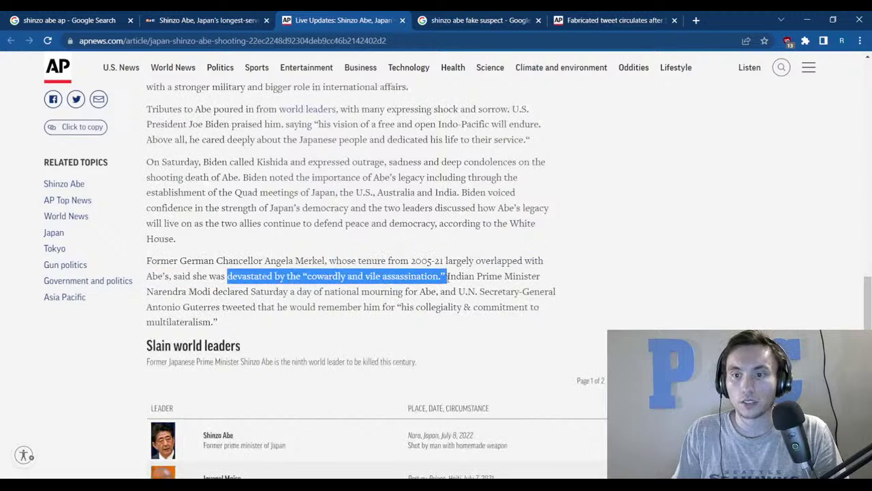
{"action": "left_click", "coordinate": [602, 270]}
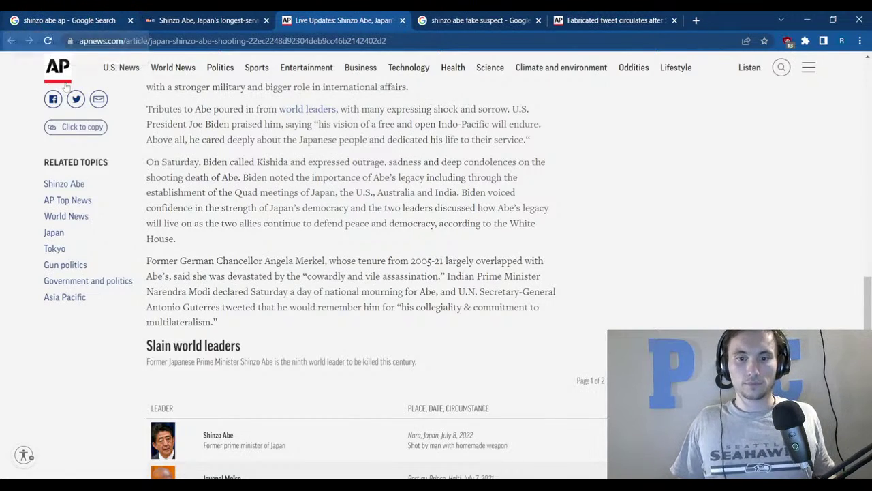
{"action": "left_click", "coordinate": [126, 17]}
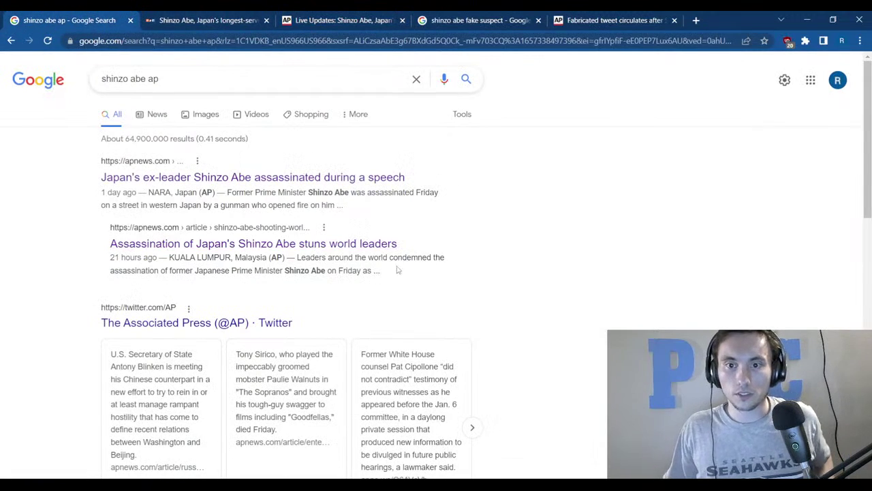
Replace 'ap' in the query with 'assassination 4chan' and run the search.
{"action": "scroll", "coordinate": [279, 312], "scroll_direction": "down", "scroll_amount": 4}
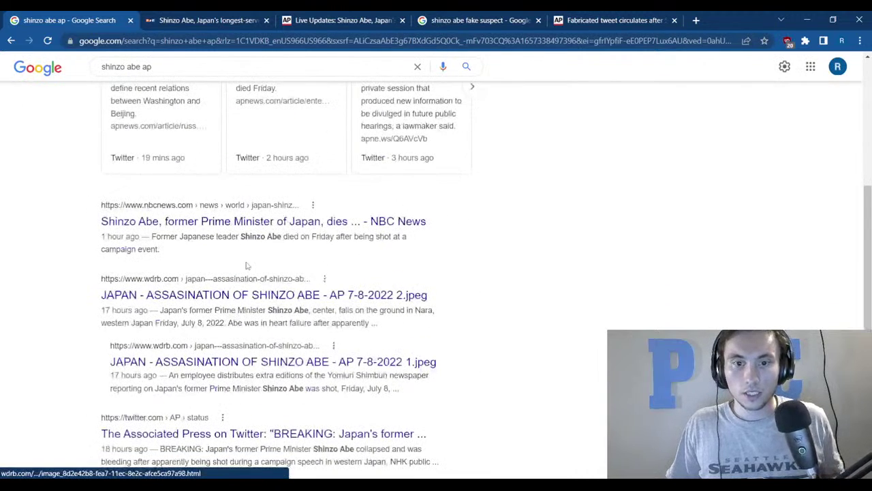
{"action": "left_click", "coordinate": [181, 72]}
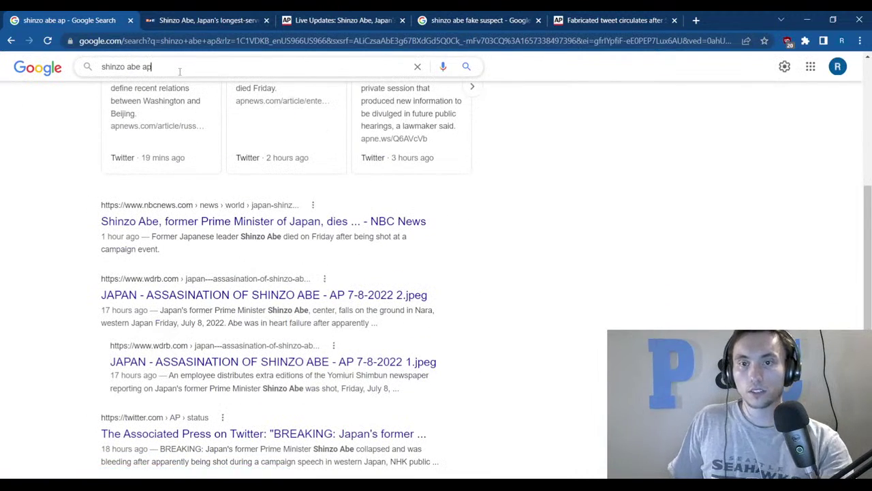
{"action": "key", "text": "BackSpace"}
{"action": "key", "text": "BackSpace"}
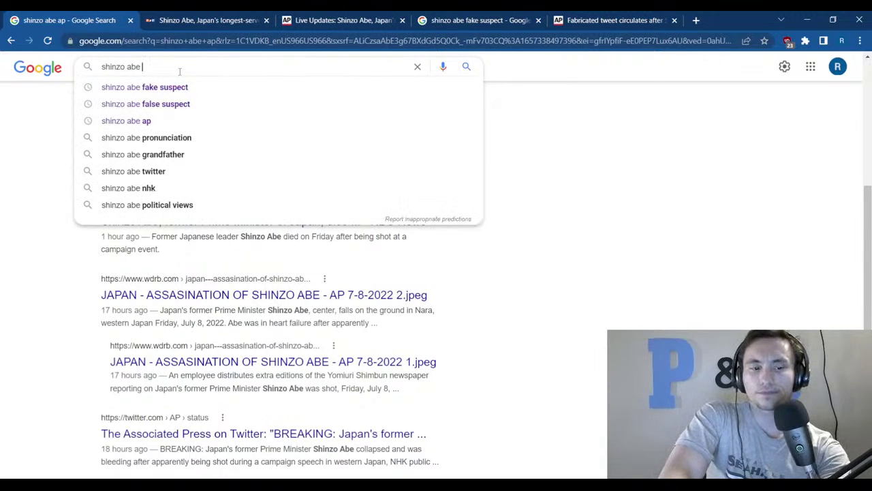
{"action": "type", "text": "assass"}
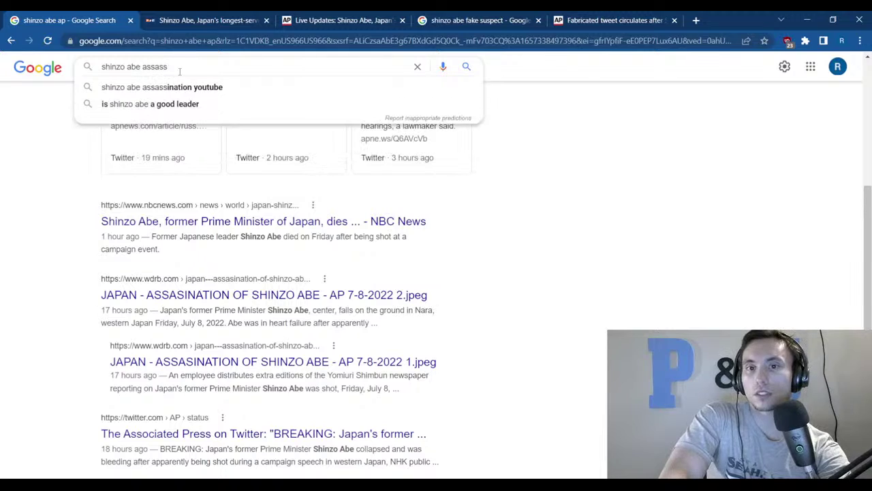
{"action": "type", "text": "ination"}
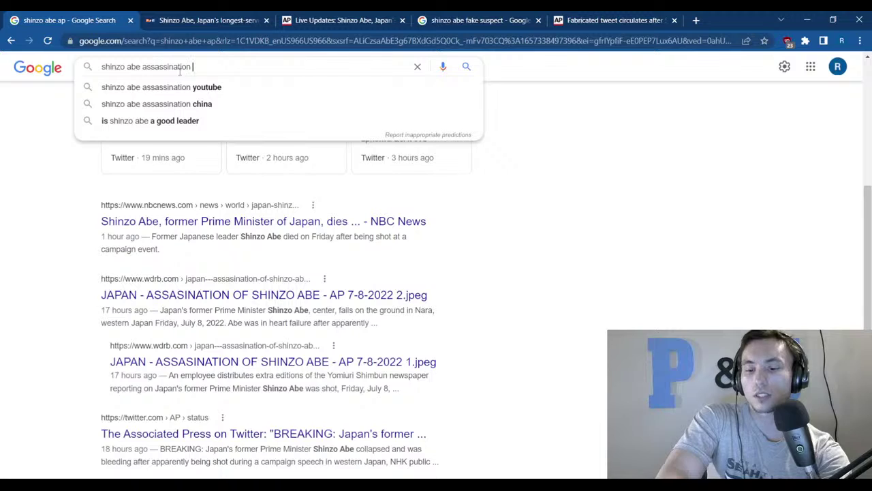
{"action": "type", "text": " 4chan"}
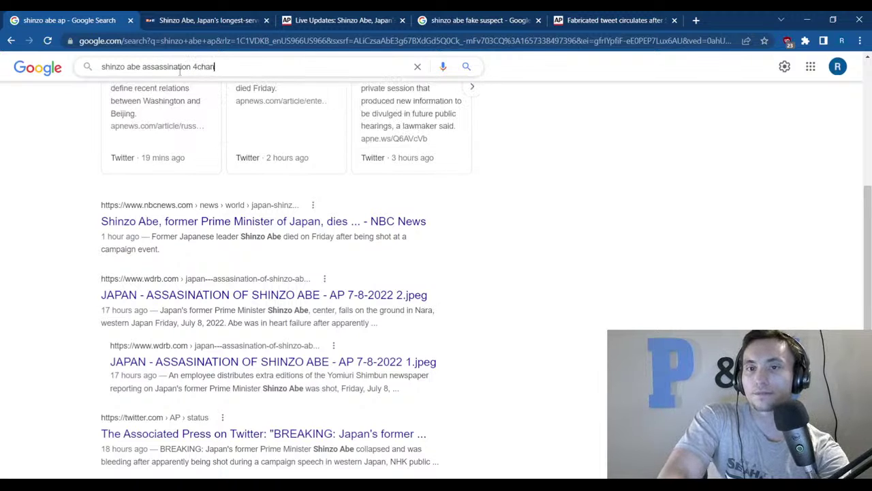
{"action": "key", "text": "Return"}
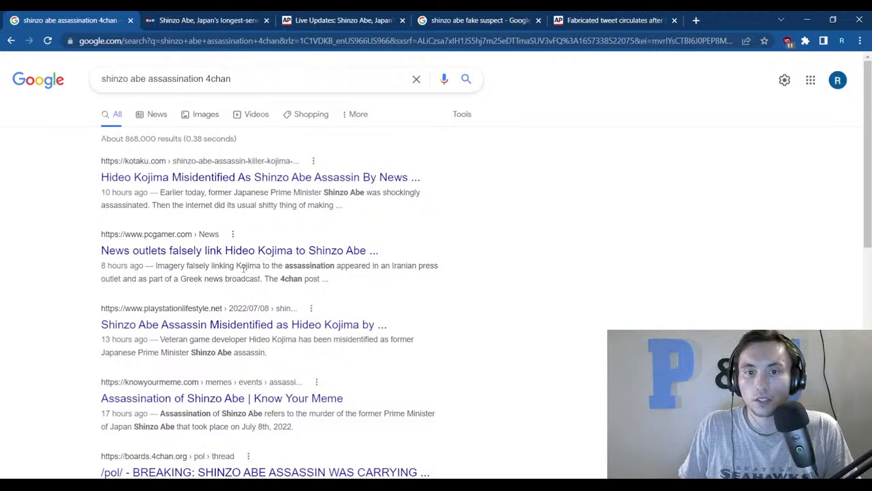
Open the PC Gamer article on the false assassination claim and skim its subtitle and opening.
{"action": "left_click", "coordinate": [249, 250]}
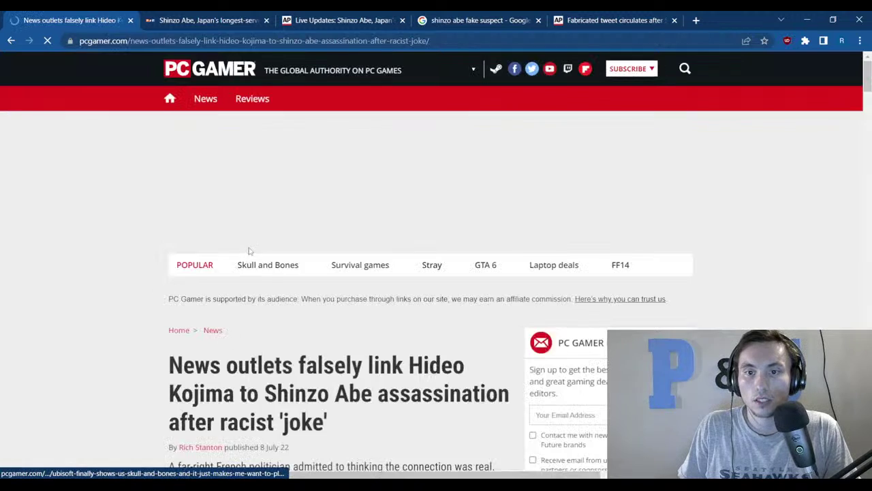
{"action": "scroll", "coordinate": [158, 293], "scroll_direction": "down", "scroll_amount": 3}
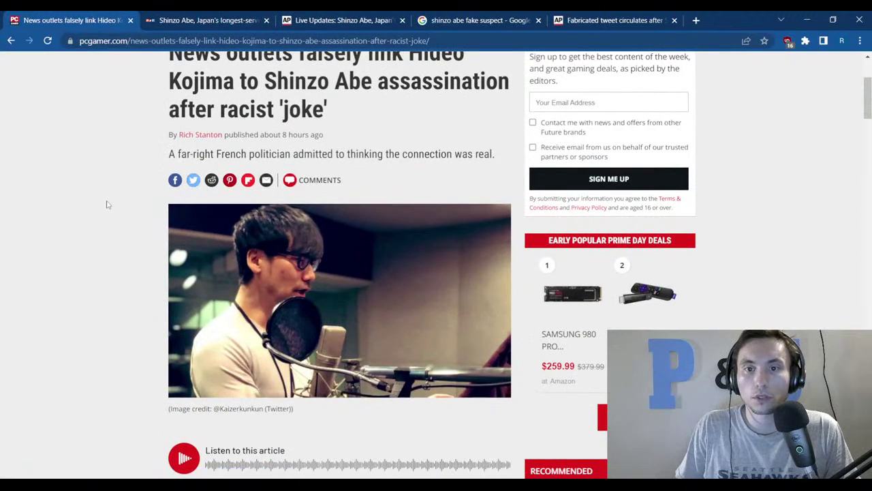
{"action": "left_click_drag", "start_coordinate": [163, 155], "coordinate": [497, 160]}
{"action": "left_click", "coordinate": [485, 158]}
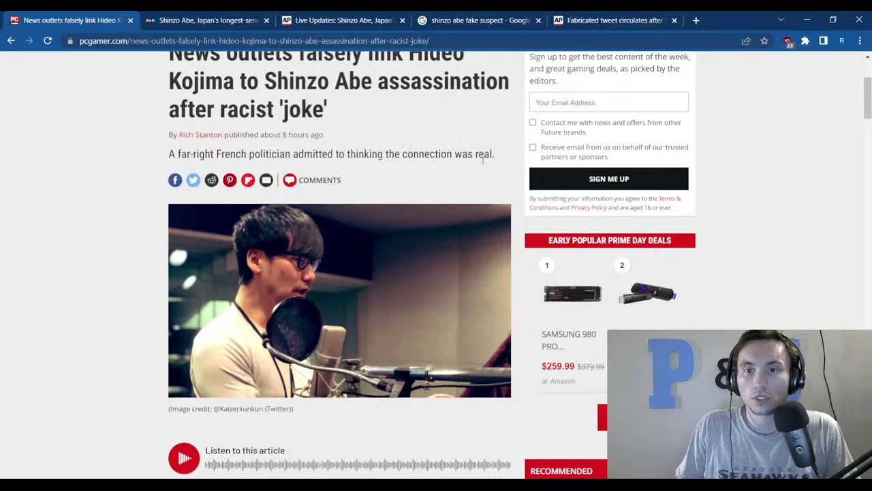
{"action": "scroll", "coordinate": [363, 166], "scroll_direction": "up", "scroll_amount": 2}
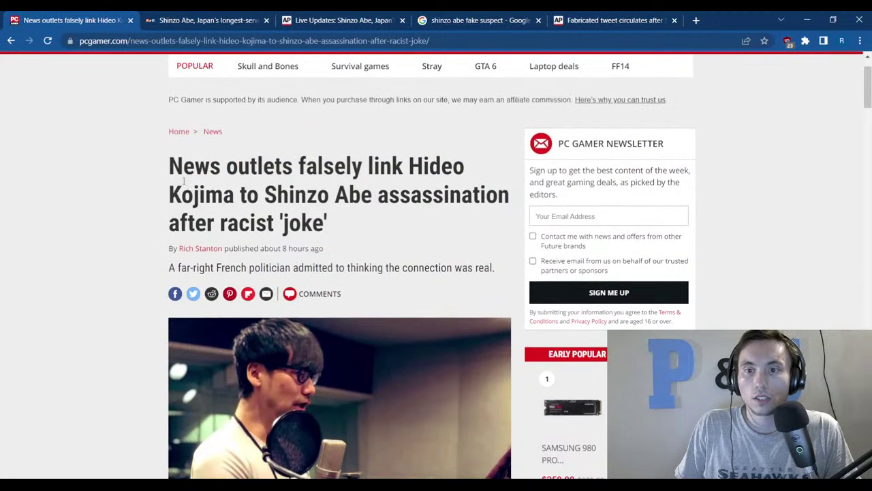
{"action": "scroll", "coordinate": [183, 181], "scroll_direction": "down", "scroll_amount": 5}
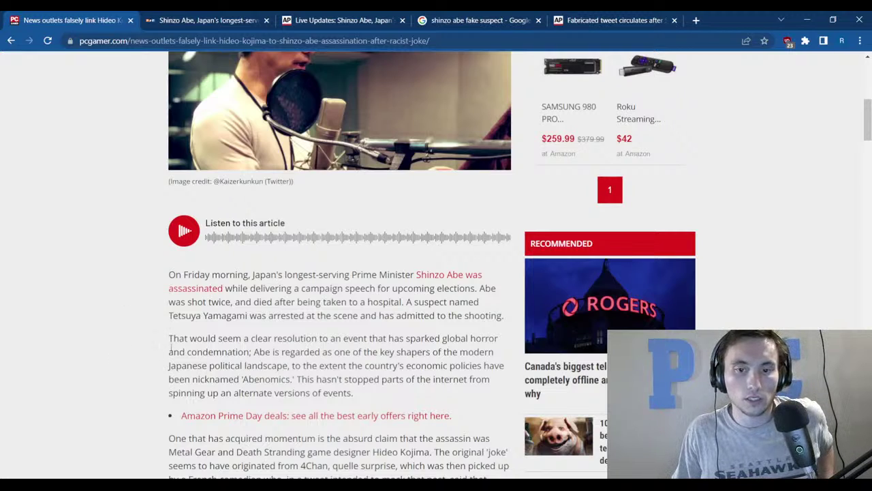
{"action": "scroll", "coordinate": [167, 332], "scroll_direction": "down", "scroll_amount": 1}
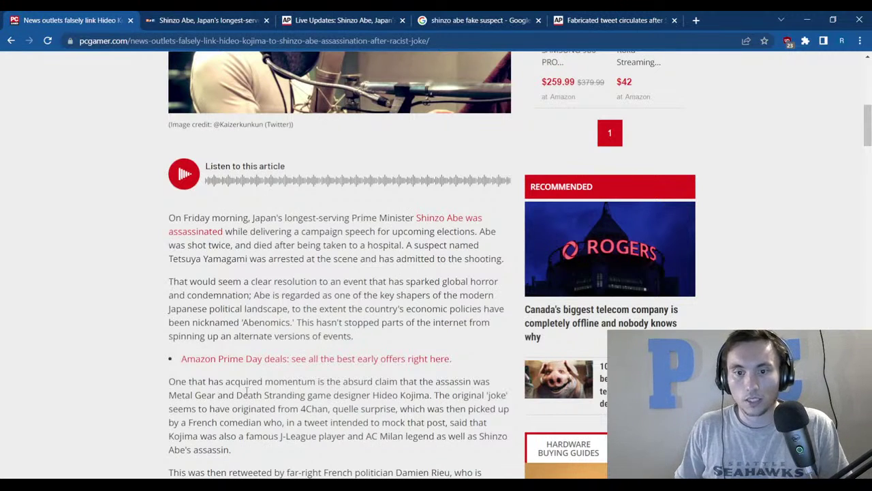
{"action": "scroll", "coordinate": [409, 277], "scroll_direction": "up", "scroll_amount": 4}
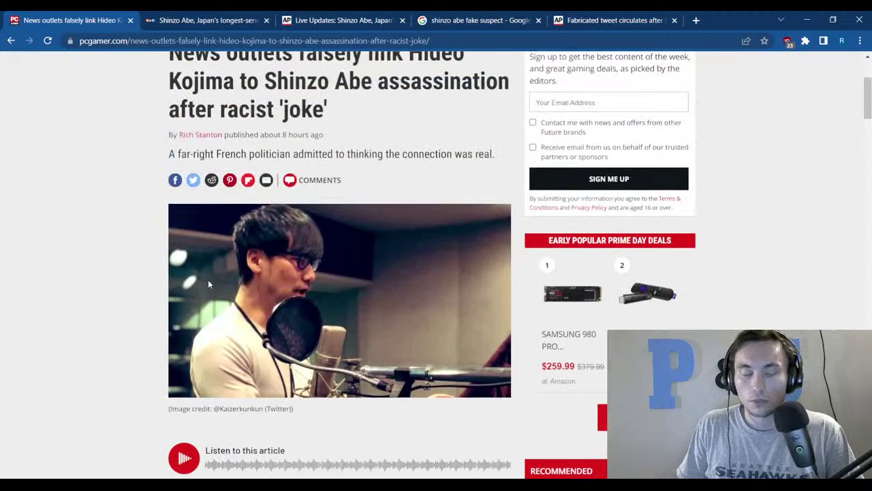
{"action": "scroll", "coordinate": [170, 333], "scroll_direction": "down", "scroll_amount": 3}
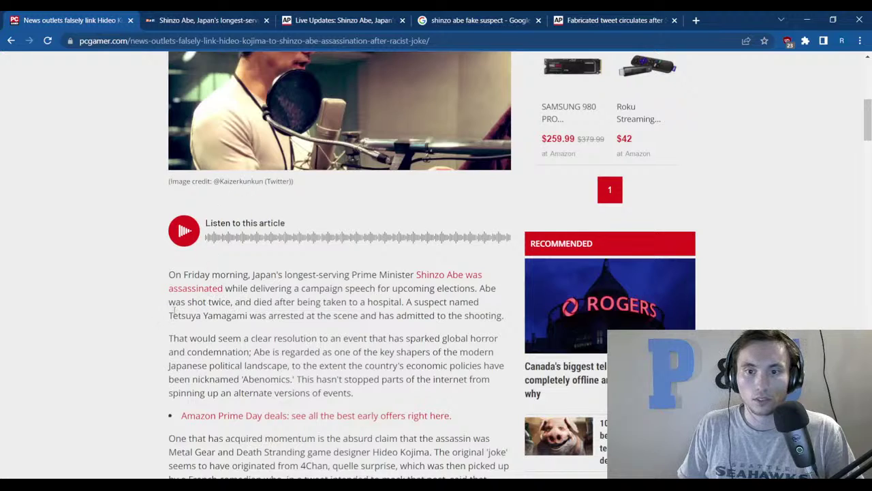
Highlight the suspect's name in the first paragraph and the game designer's name in the headline.
{"action": "left_click_drag", "start_coordinate": [169, 315], "coordinate": [248, 316]}
{"action": "scroll", "coordinate": [295, 300], "scroll_direction": "up", "scroll_amount": 4}
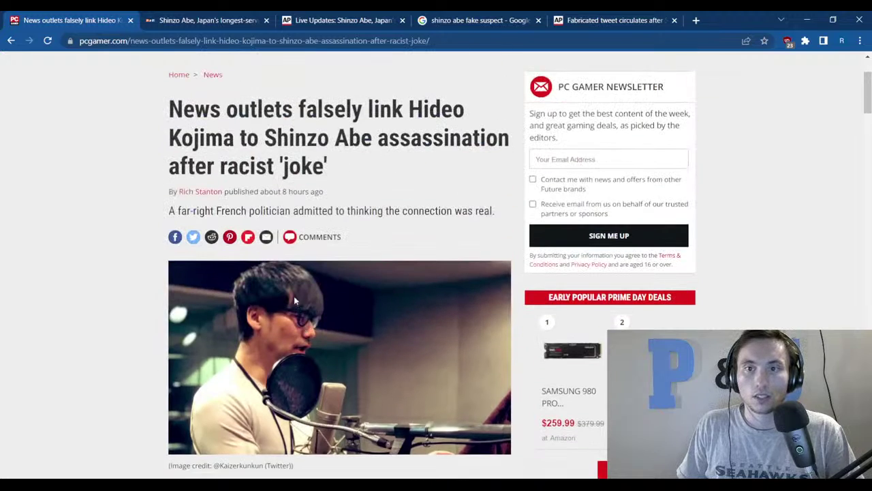
{"action": "left_click_drag", "start_coordinate": [405, 107], "coordinate": [233, 147]}
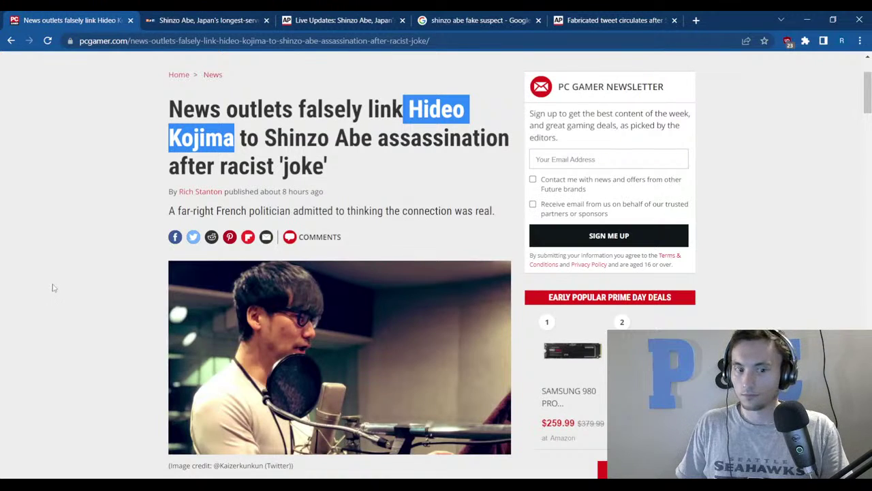
{"action": "scroll", "coordinate": [133, 429], "scroll_direction": "down", "scroll_amount": 5}
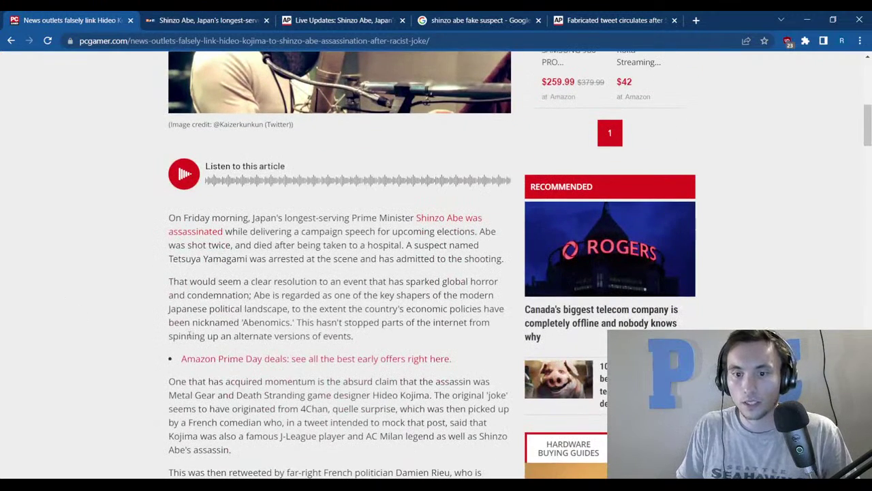
{"action": "scroll", "coordinate": [251, 431], "scroll_direction": "down", "scroll_amount": 2}
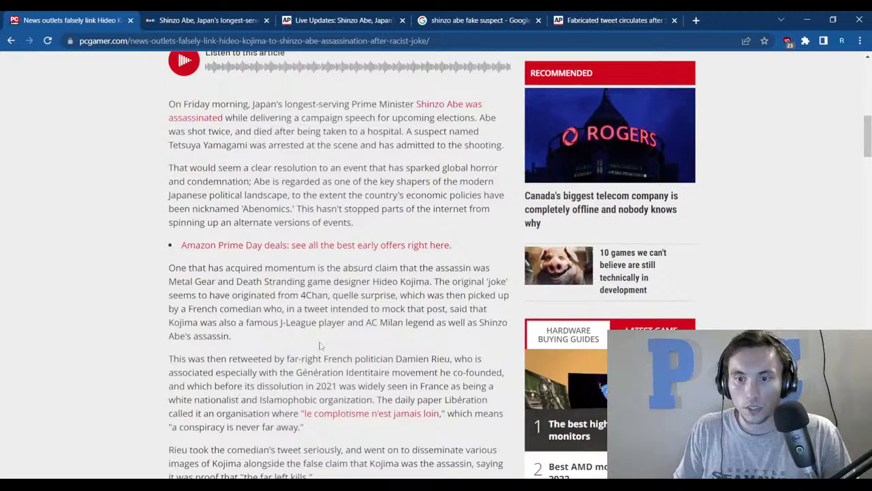
{"action": "left_click_drag", "start_coordinate": [295, 296], "coordinate": [353, 301]}
{"action": "scroll", "coordinate": [333, 351], "scroll_direction": "up", "scroll_amount": 3}
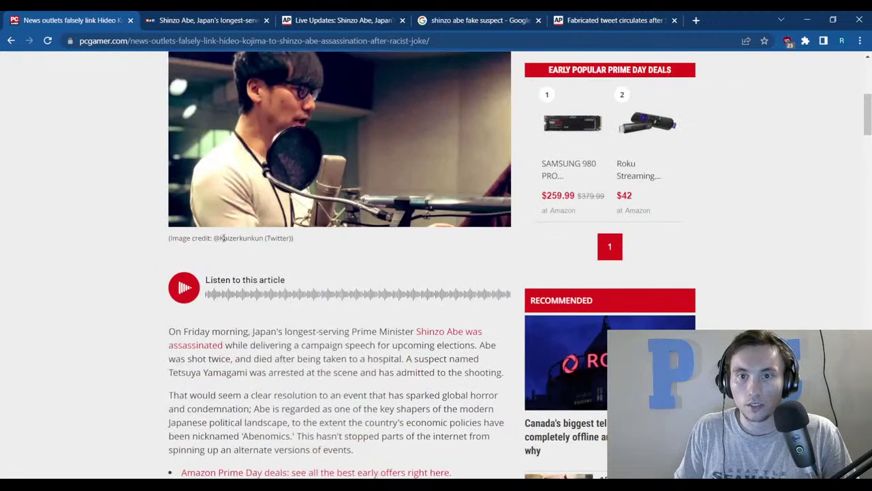
{"action": "scroll", "coordinate": [223, 237], "scroll_direction": "up", "scroll_amount": 2}
{"action": "left_click_drag", "start_coordinate": [169, 95], "coordinate": [300, 112]}
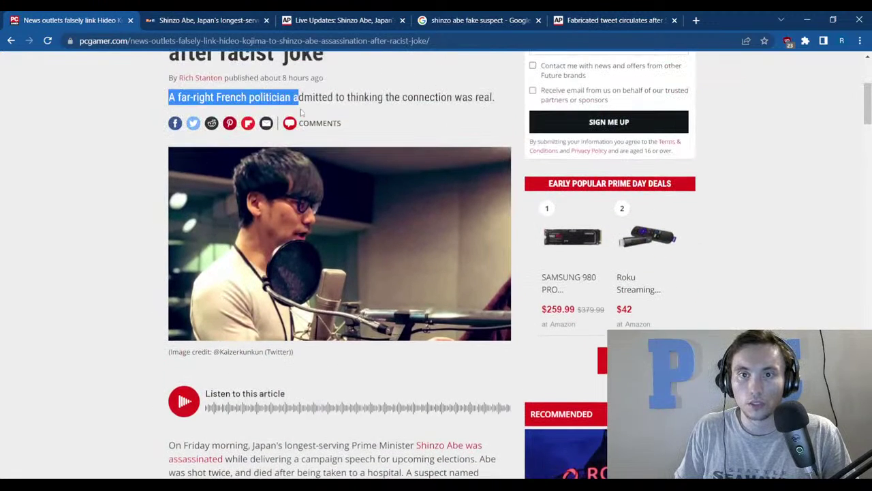
{"action": "scroll", "coordinate": [67, 356], "scroll_direction": "down", "scroll_amount": 5}
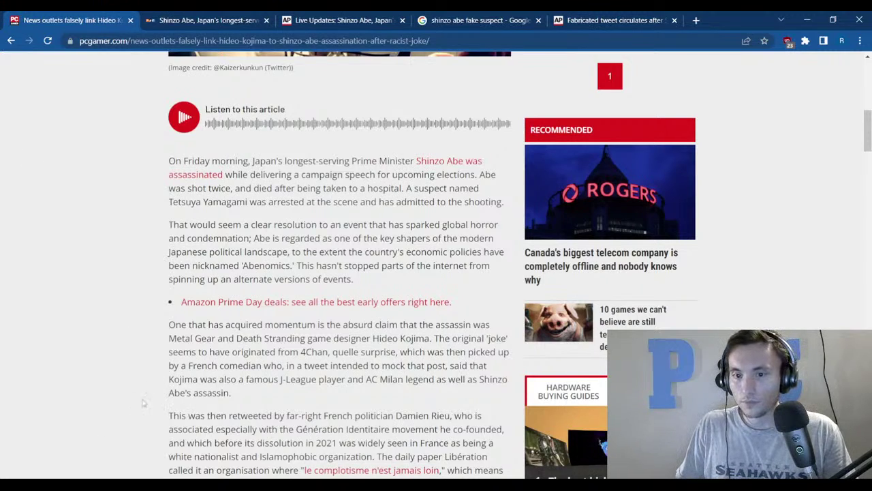
Read and highlight the comedian's claim, the far-right politician's retweet, and the Génération Identitaire description.
{"action": "left_click_drag", "start_coordinate": [175, 380], "coordinate": [286, 402]}
{"action": "left_click", "coordinate": [295, 396]}
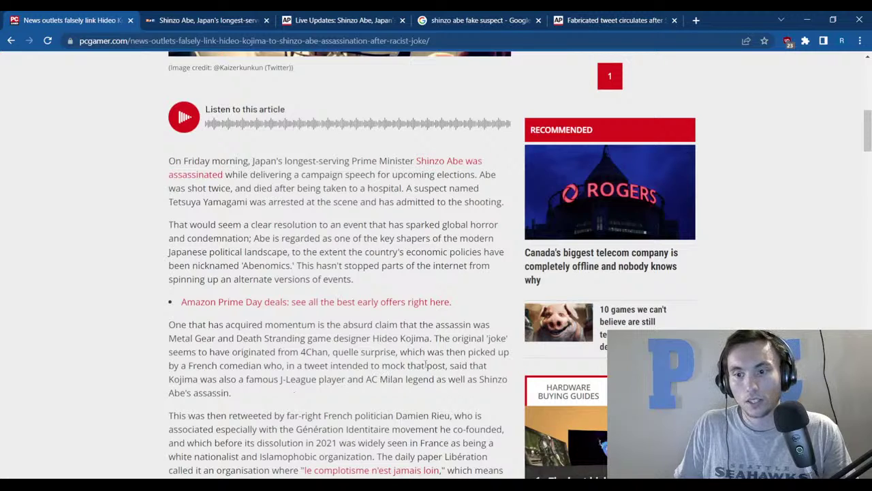
{"action": "left_click_drag", "start_coordinate": [446, 365], "coordinate": [169, 415]}
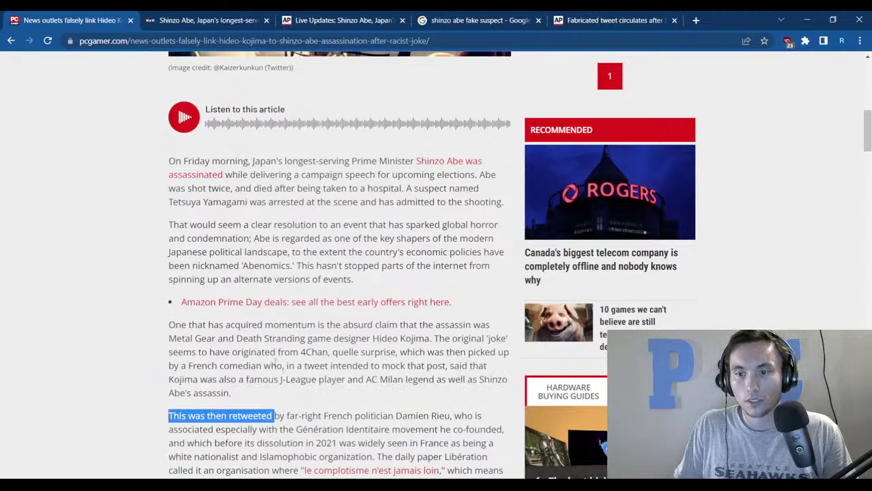
{"action": "left_click_drag", "start_coordinate": [424, 338], "coordinate": [451, 418]}
{"action": "left_click", "coordinate": [455, 414]}
{"action": "scroll", "coordinate": [455, 414], "scroll_direction": "down", "scroll_amount": 1}
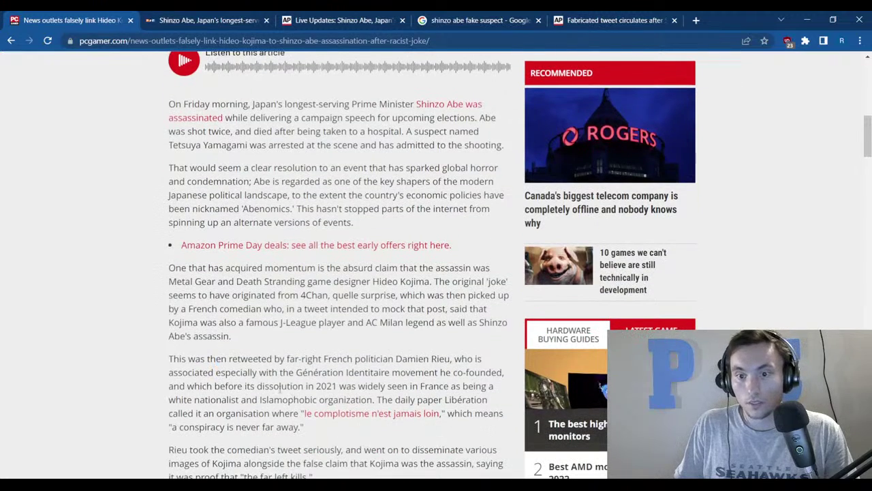
{"action": "left_click_drag", "start_coordinate": [291, 372], "coordinate": [509, 403]}
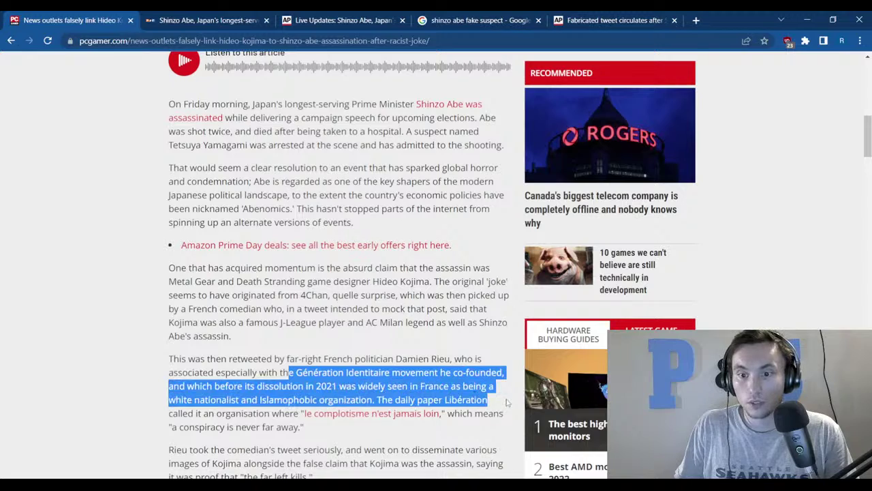
{"action": "left_click", "coordinate": [480, 431]}
Highlight the conspiracy line, white nationalist description, Libération quote, 4Chan mention, and French politician reference.
{"action": "left_click_drag", "start_coordinate": [157, 432], "coordinate": [327, 436]}
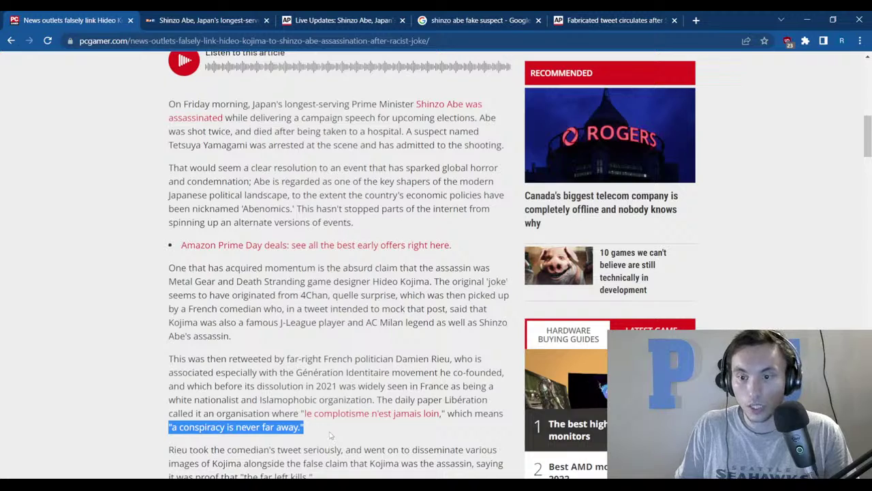
{"action": "left_click_drag", "start_coordinate": [393, 400], "coordinate": [451, 395]}
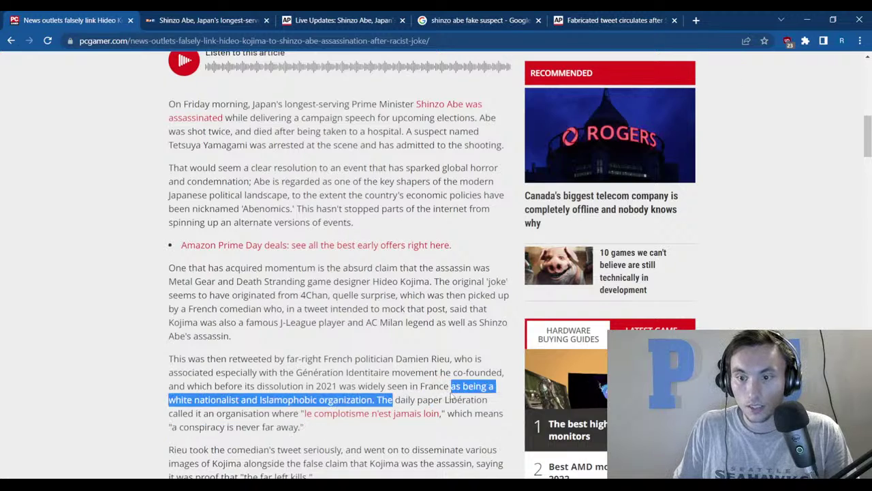
{"action": "left_click", "coordinate": [411, 398]}
{"action": "left_click_drag", "start_coordinate": [383, 400], "coordinate": [385, 428]}
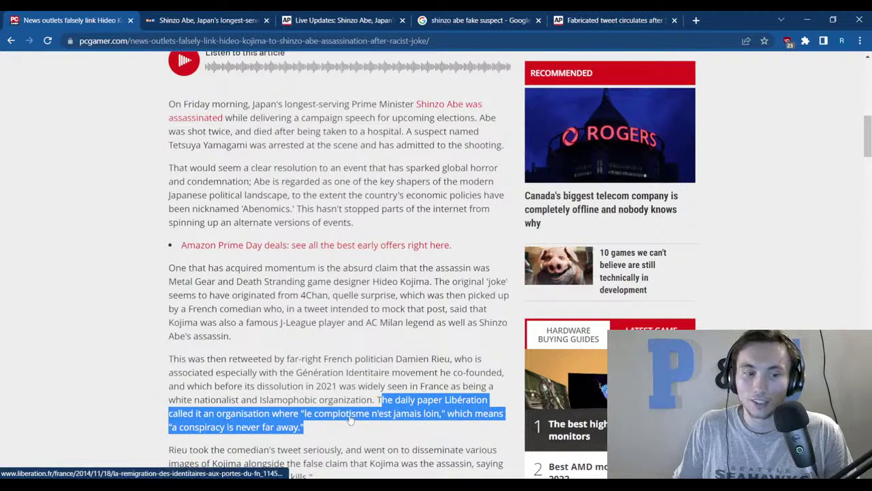
{"action": "double_click", "coordinate": [305, 296]}
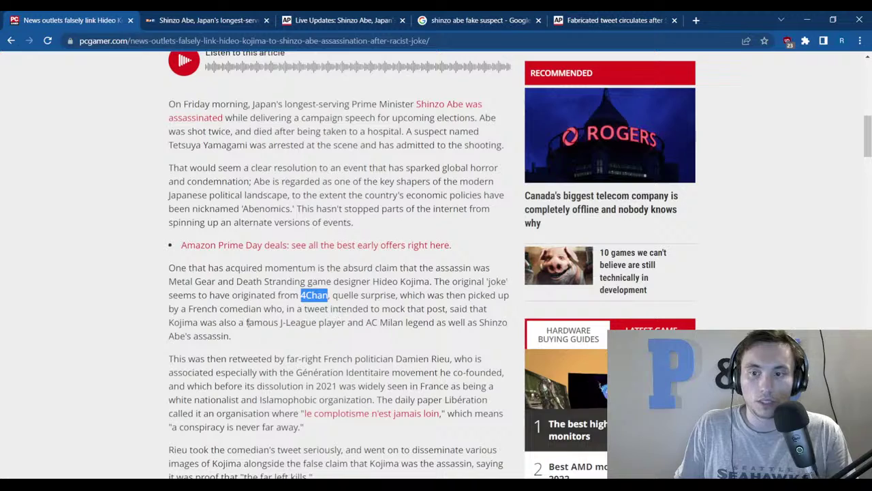
{"action": "left_click_drag", "start_coordinate": [175, 323], "coordinate": [207, 324]}
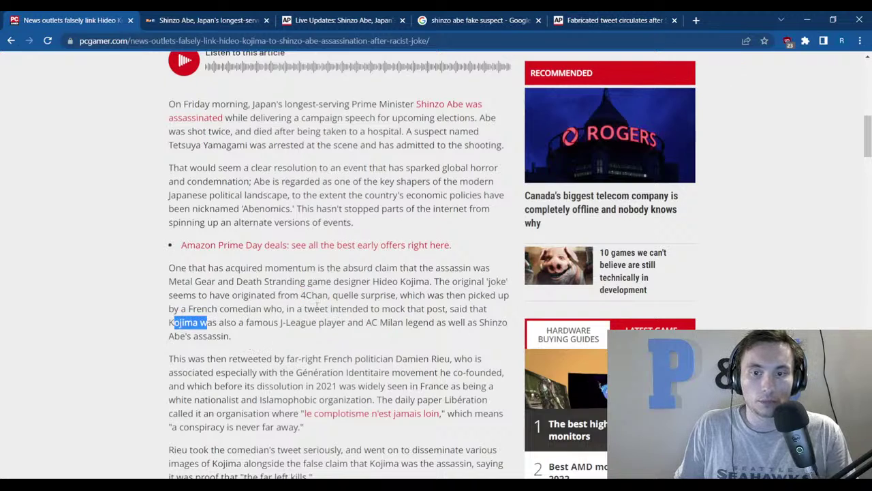
{"action": "left_click_drag", "start_coordinate": [273, 359], "coordinate": [381, 359]}
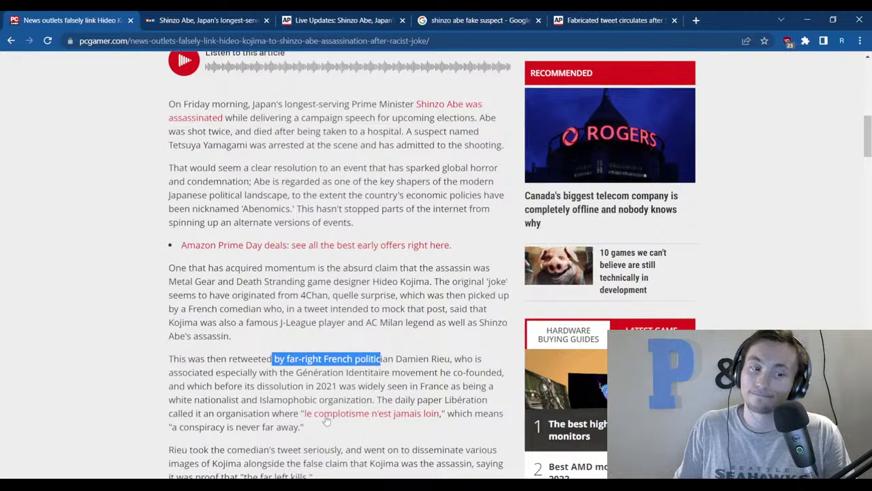
{"action": "scroll", "coordinate": [326, 419], "scroll_direction": "down", "scroll_amount": 3}
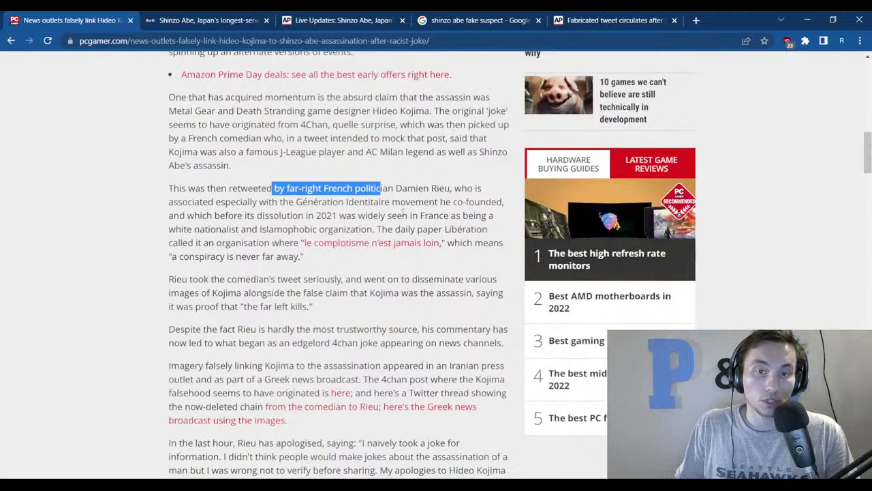
{"action": "scroll", "coordinate": [405, 216], "scroll_direction": "up", "scroll_amount": 3}
{"action": "left_click_drag", "start_coordinate": [166, 197], "coordinate": [249, 204]}
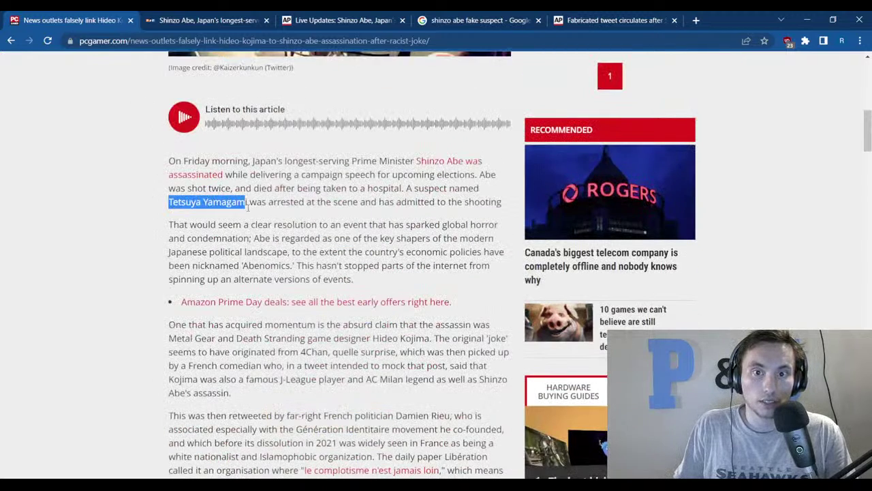
{"action": "scroll", "coordinate": [300, 291], "scroll_direction": "down", "scroll_amount": 3}
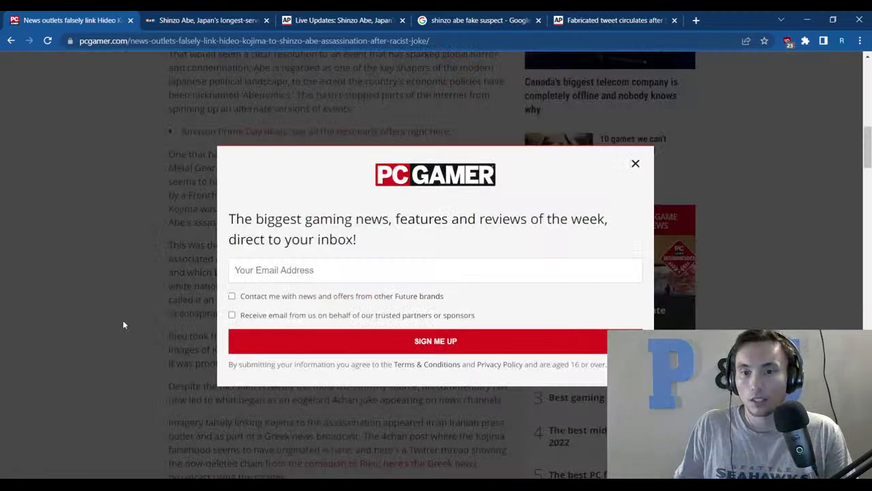
Dismiss the newsletter sign-up popup and close the chat window that came up.
{"action": "left_click", "coordinate": [634, 164]}
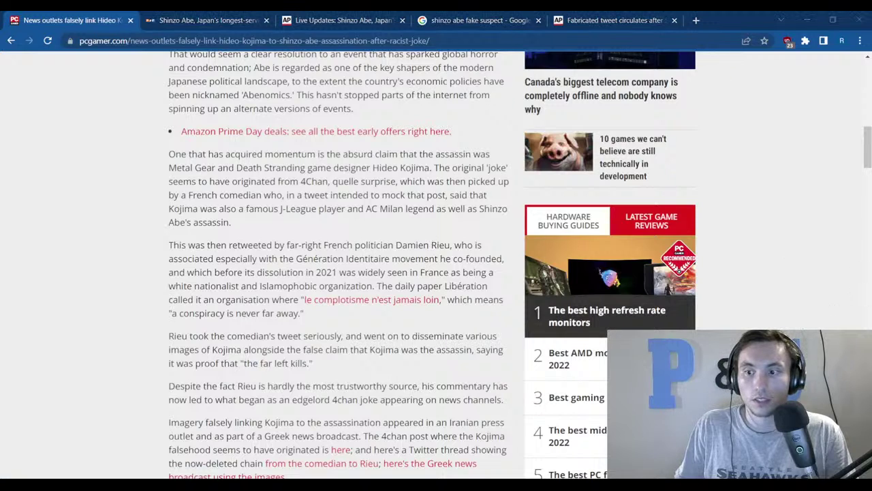
{"action": "scroll", "coordinate": [300, 318], "scroll_direction": "down", "scroll_amount": 2}
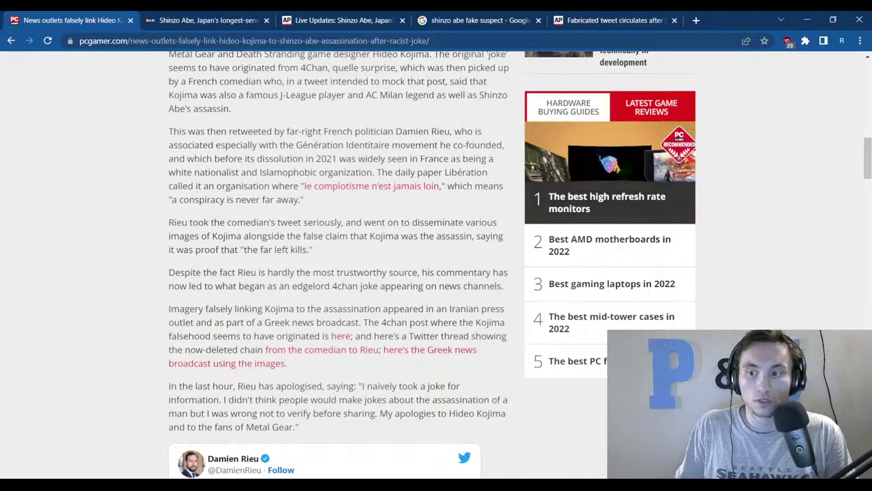
{"action": "key", "text": "alt+Tab"}
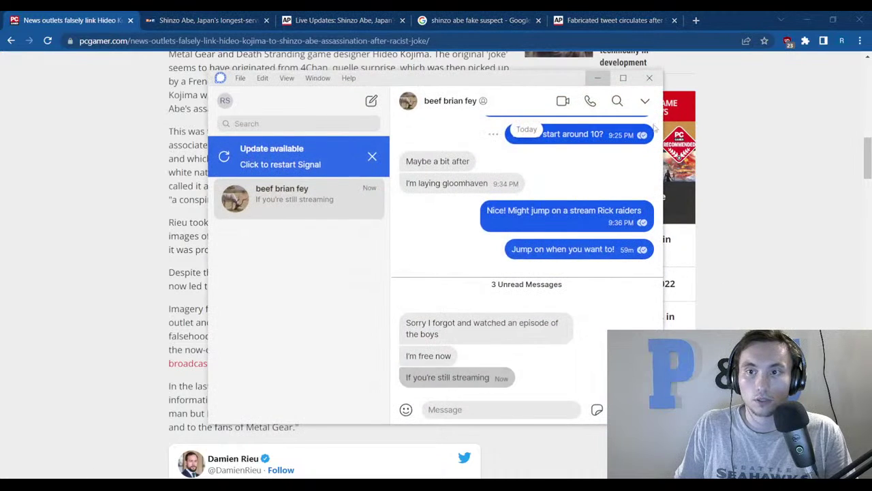
{"action": "left_click", "coordinate": [650, 79]}
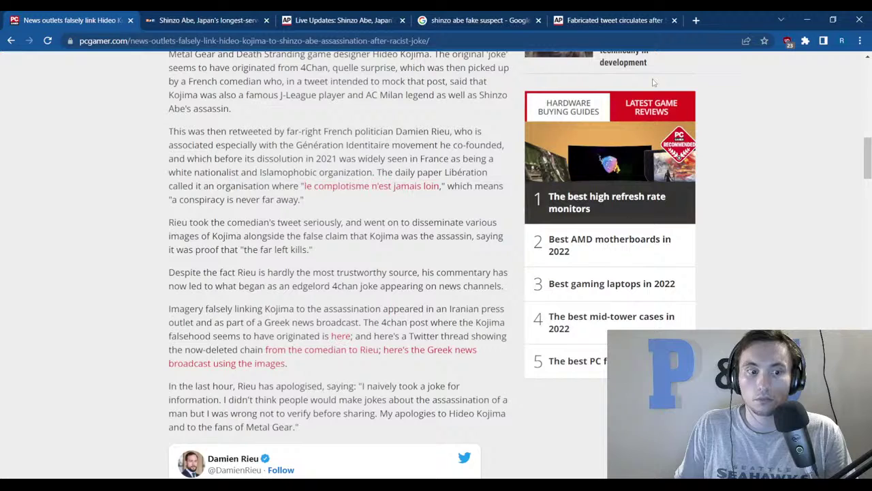
Scroll to the politician's apology tweet and briefly mark part of the quote.
{"action": "scroll", "coordinate": [283, 231], "scroll_direction": "down", "scroll_amount": 3}
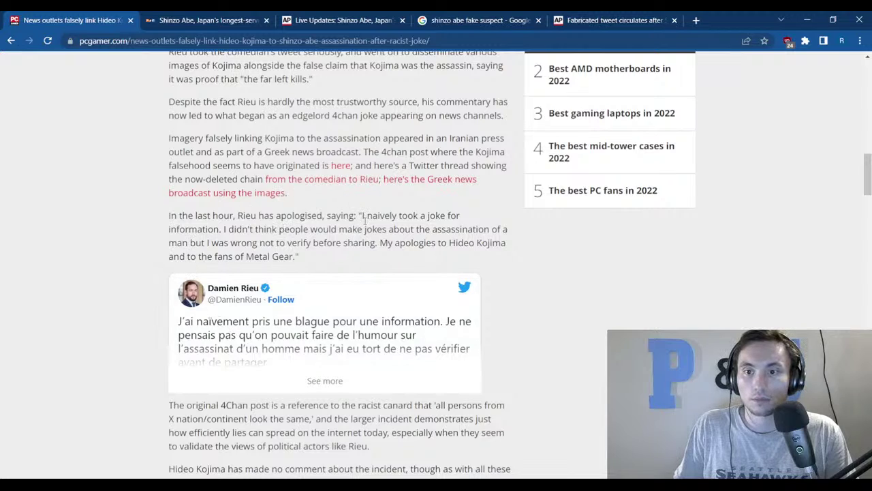
{"action": "left_click_drag", "start_coordinate": [365, 217], "coordinate": [441, 217]}
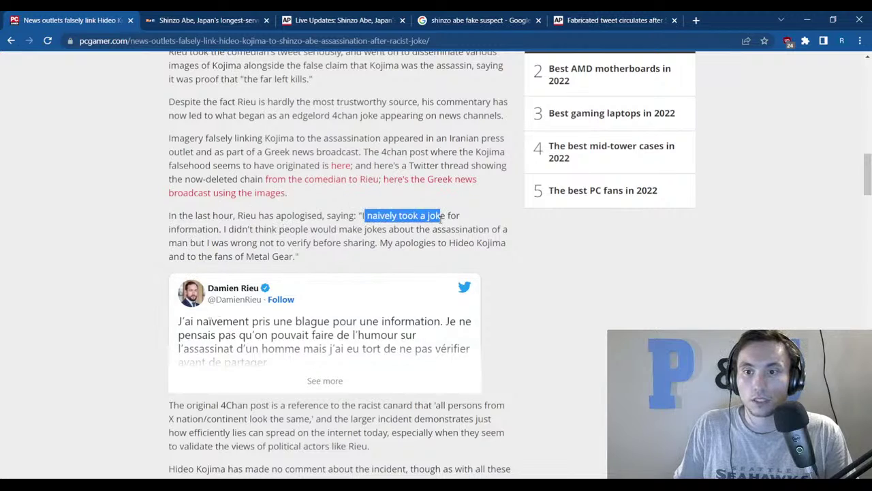
{"action": "left_click", "coordinate": [136, 314]}
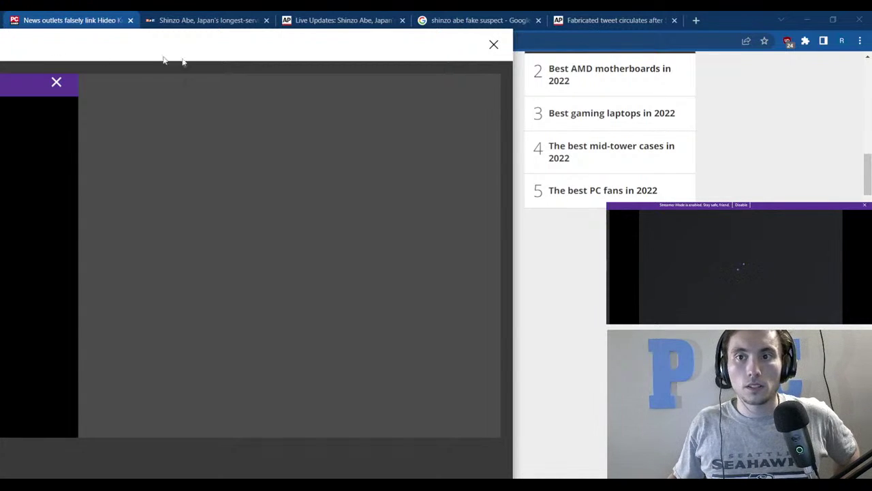
Dismiss the ad, read to the author bio, then close the PC Gamer tab for AP live updates.
{"action": "left_click", "coordinate": [493, 44]}
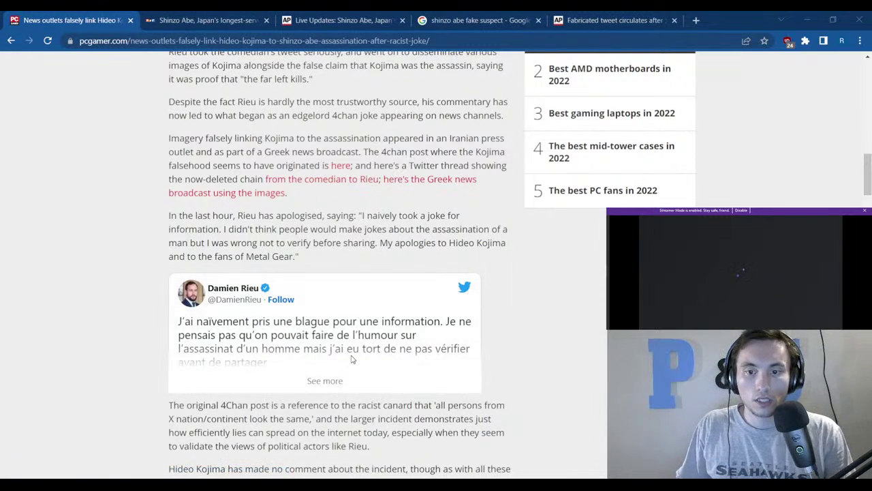
{"action": "scroll", "coordinate": [353, 359], "scroll_direction": "down", "scroll_amount": 3}
{"action": "scroll", "coordinate": [327, 380], "scroll_direction": "down", "scroll_amount": 1}
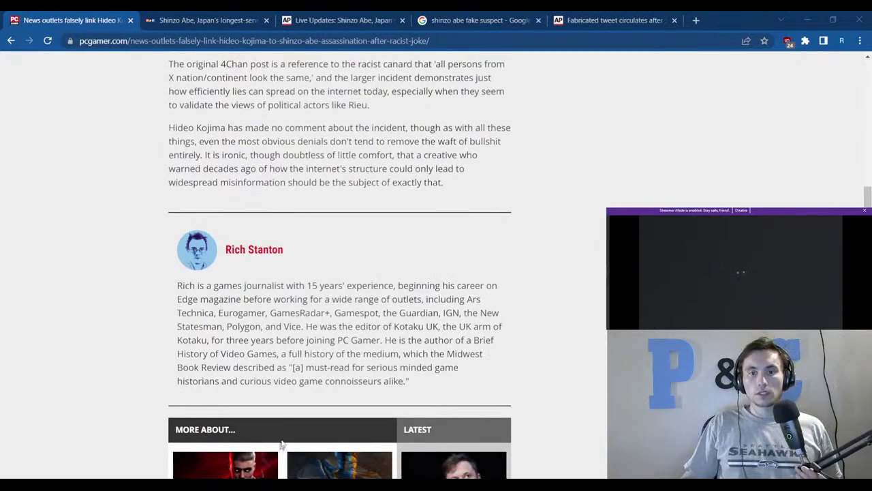
{"action": "middle_click", "coordinate": [70, 15]}
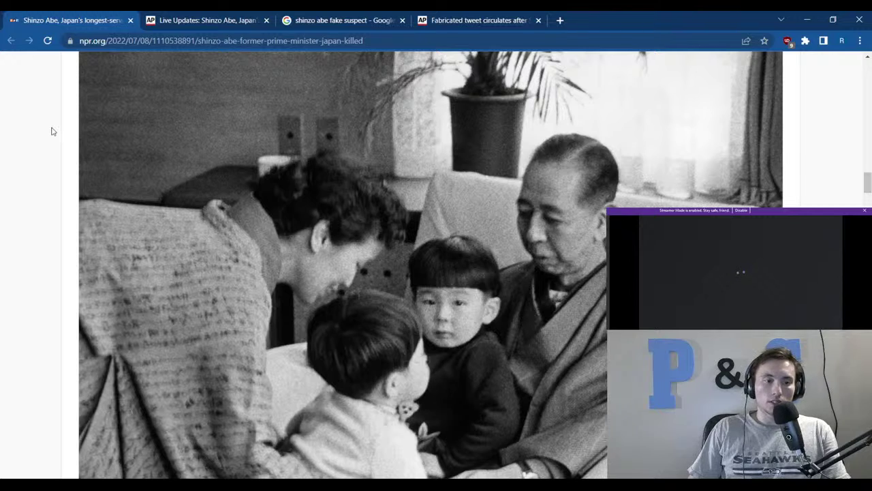
{"action": "left_click", "coordinate": [222, 16]}
Skim the AP News live updates on Abe's shooting, then close the browser to return to 'Prepping Guide (08/07/2022)'.
{"action": "scroll", "coordinate": [284, 207], "scroll_direction": "up", "scroll_amount": 10}
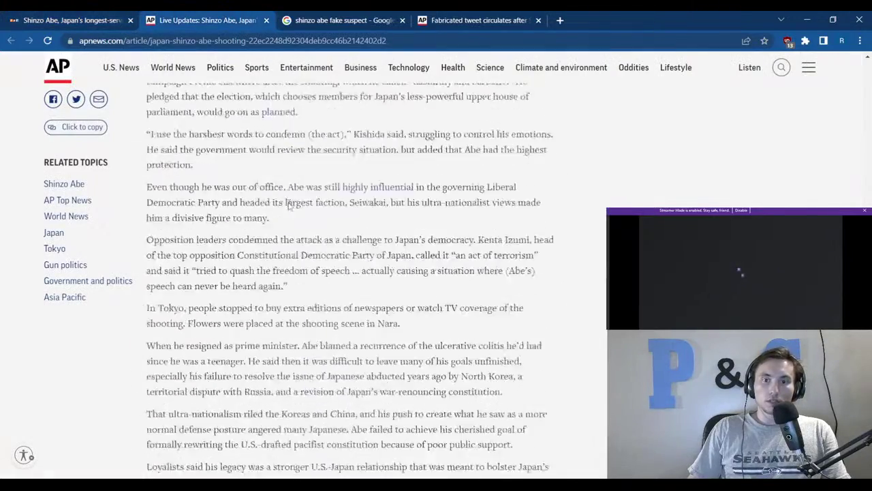
{"action": "scroll", "coordinate": [285, 208], "scroll_direction": "up", "scroll_amount": 3}
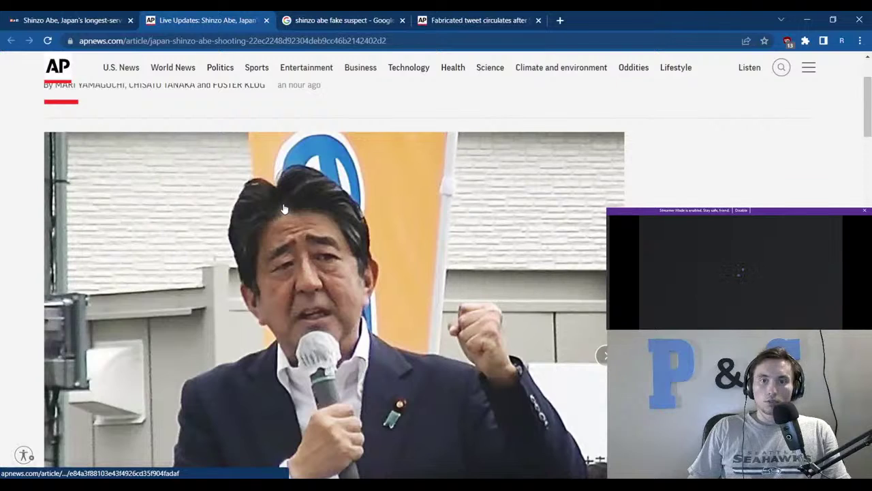
{"action": "scroll", "coordinate": [279, 207], "scroll_direction": "down", "scroll_amount": 1}
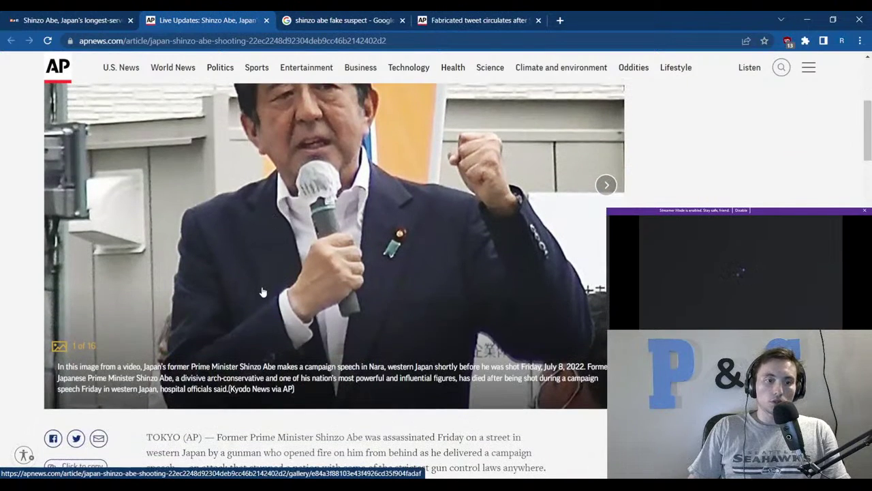
{"action": "scroll", "coordinate": [263, 293], "scroll_direction": "down", "scroll_amount": 3}
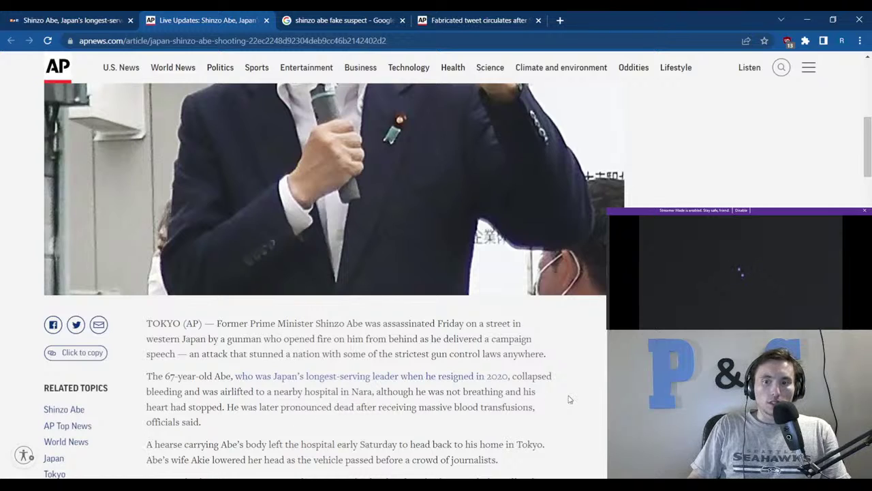
{"action": "scroll", "coordinate": [569, 400], "scroll_direction": "down", "scroll_amount": 2}
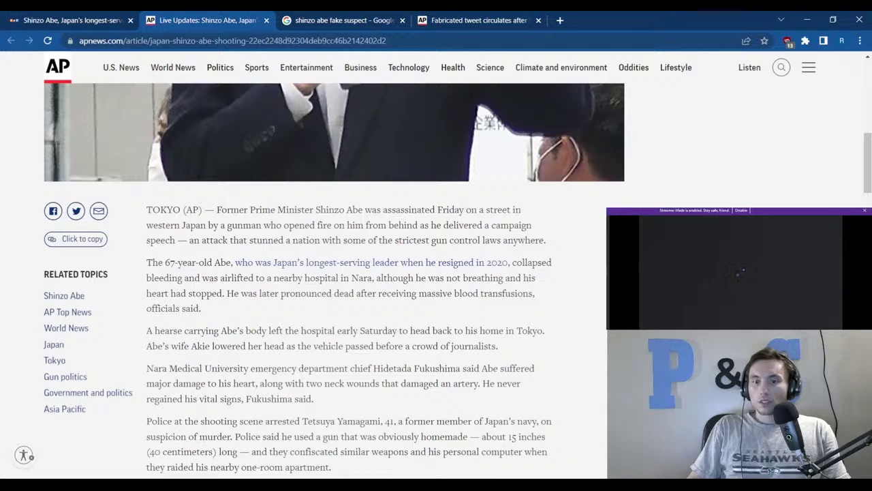
{"action": "scroll", "coordinate": [351, 273], "scroll_direction": "down", "scroll_amount": 7}
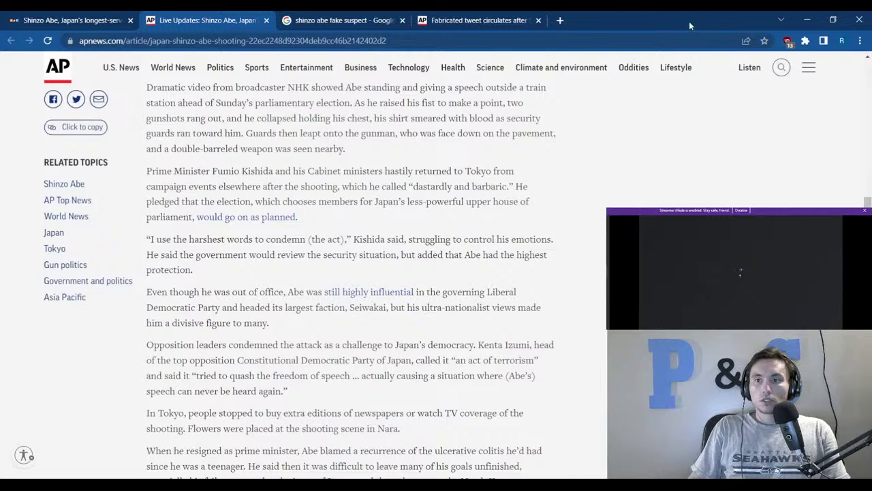
{"action": "left_click", "coordinate": [858, 18]}
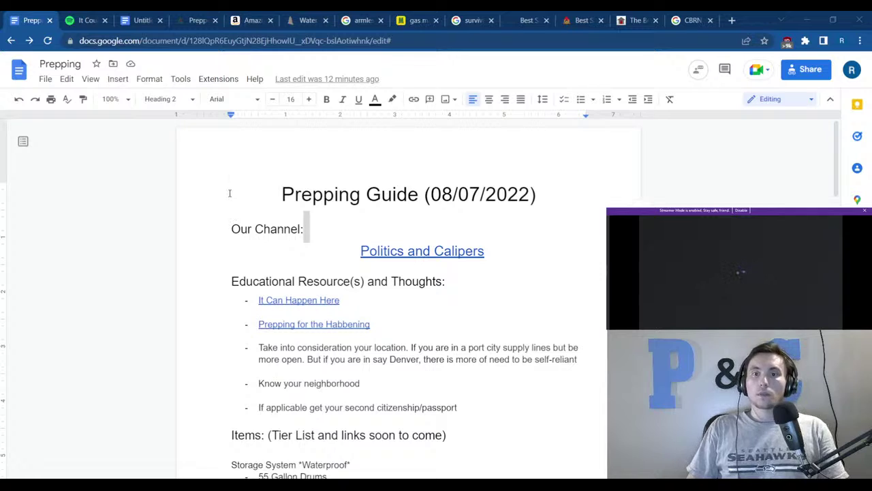
{"action": "left_click", "coordinate": [283, 235]}
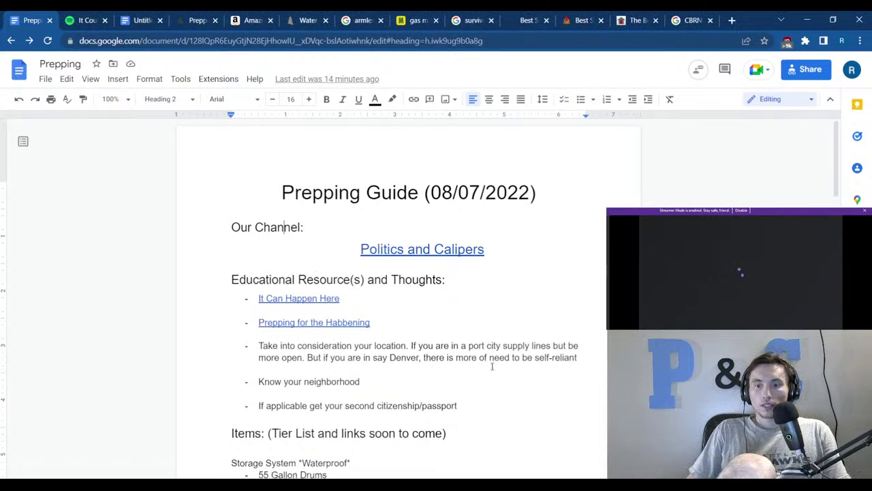
{"action": "scroll", "coordinate": [492, 365], "scroll_direction": "down", "scroll_amount": 2}
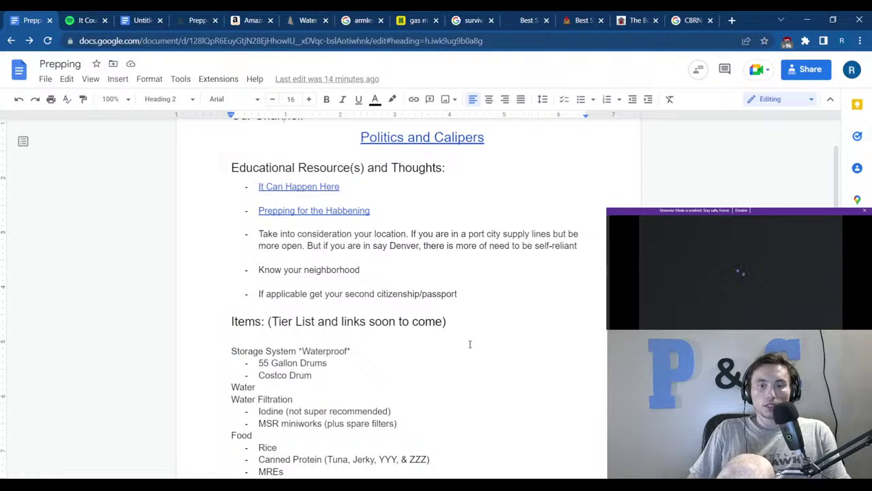
{"action": "scroll", "coordinate": [468, 345], "scroll_direction": "down", "scroll_amount": 1}
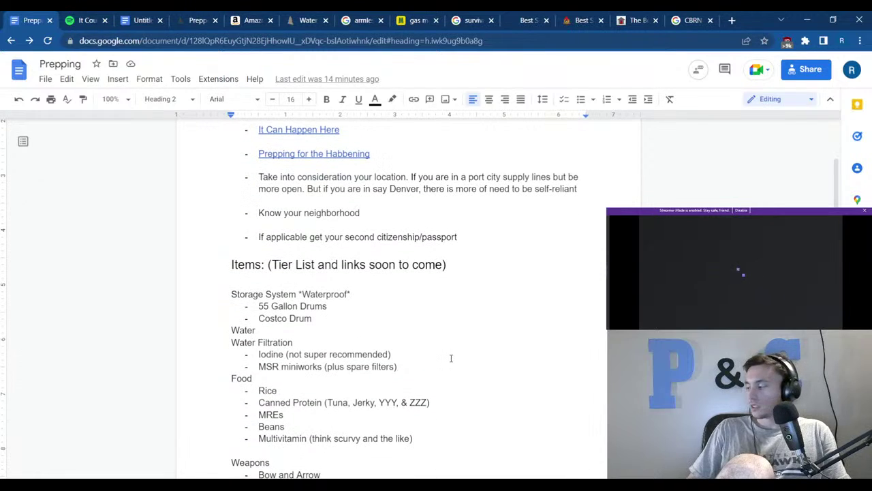
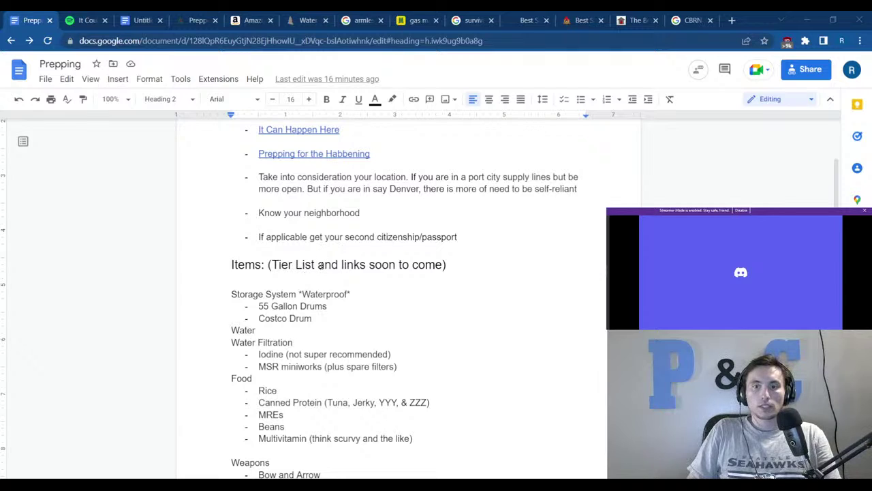
Review the Items heading and Tools list, selecting Tier List, the Saw line and the tool items.
{"action": "left_click_drag", "start_coordinate": [319, 266], "coordinate": [278, 270]}
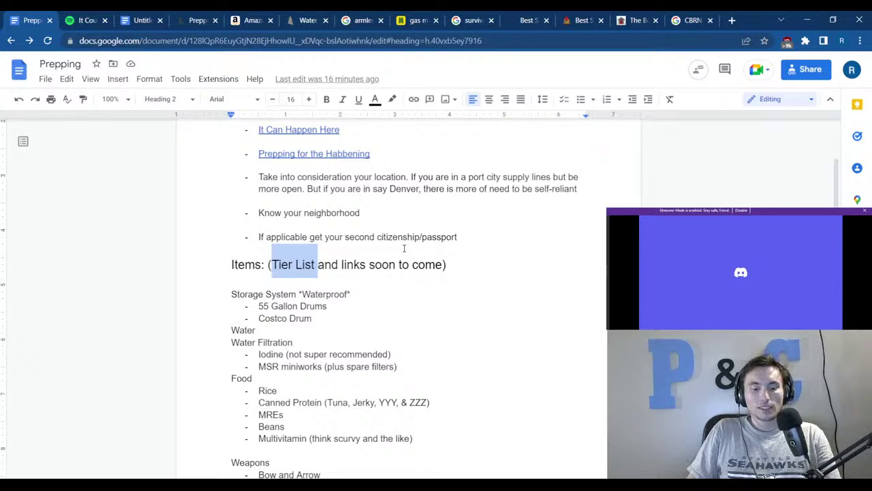
{"action": "left_click", "coordinate": [448, 284]}
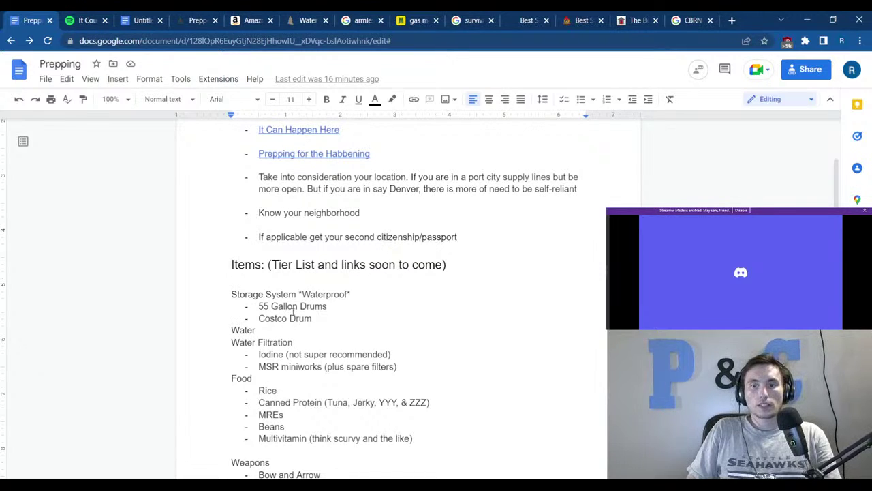
{"action": "scroll", "coordinate": [293, 310], "scroll_direction": "down", "scroll_amount": 3}
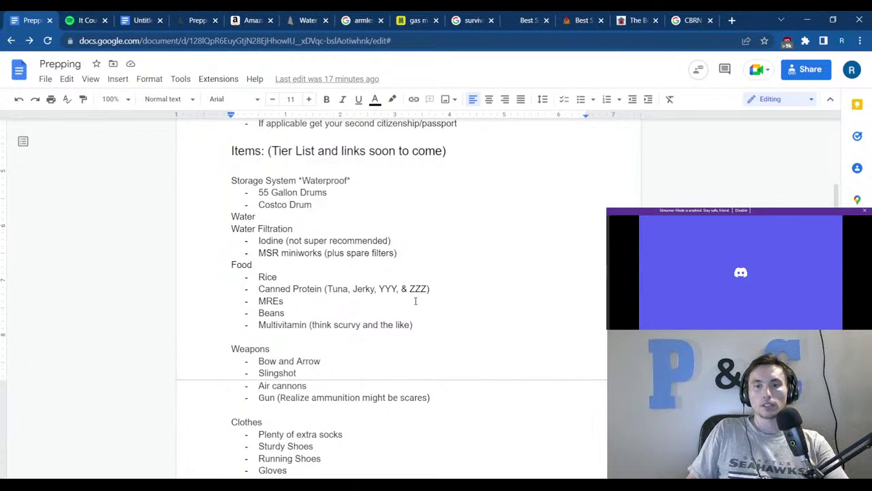
{"action": "scroll", "coordinate": [365, 310], "scroll_direction": "down", "scroll_amount": 2}
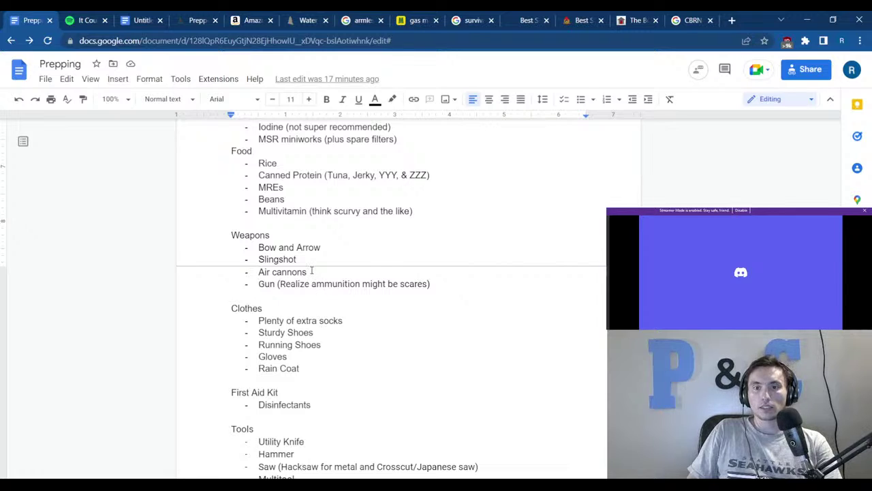
{"action": "scroll", "coordinate": [310, 273], "scroll_direction": "down", "scroll_amount": 2}
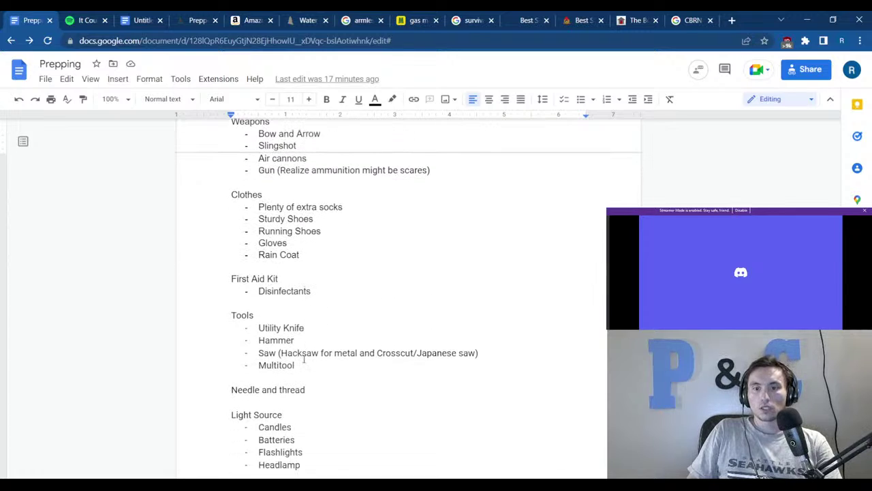
{"action": "left_click_drag", "start_coordinate": [258, 352], "coordinate": [480, 352]}
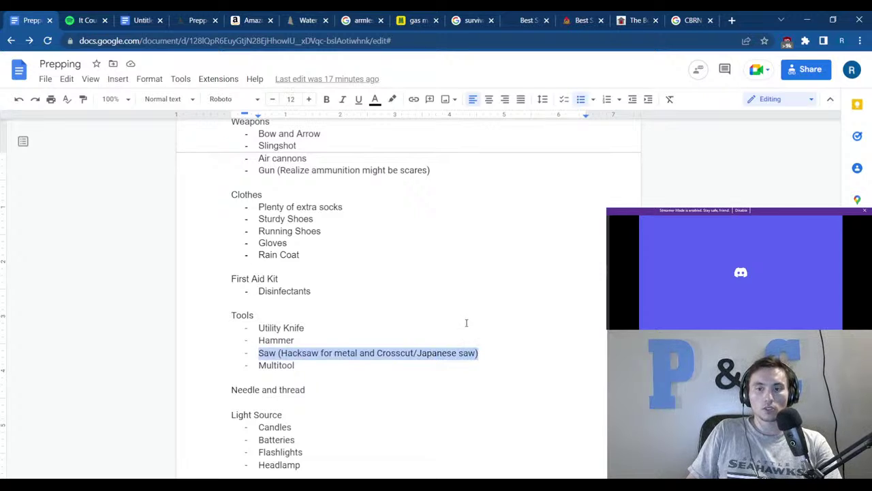
{"action": "left_click", "coordinate": [466, 322]}
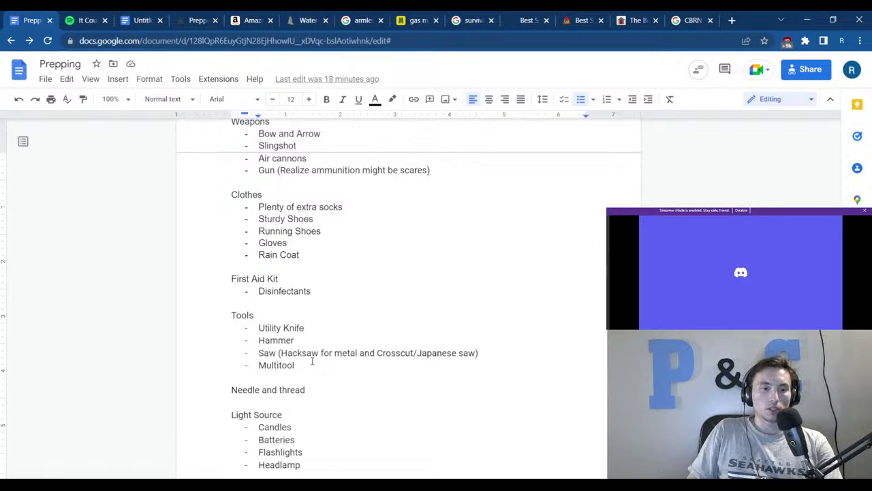
{"action": "left_click_drag", "start_coordinate": [297, 365], "coordinate": [256, 328]}
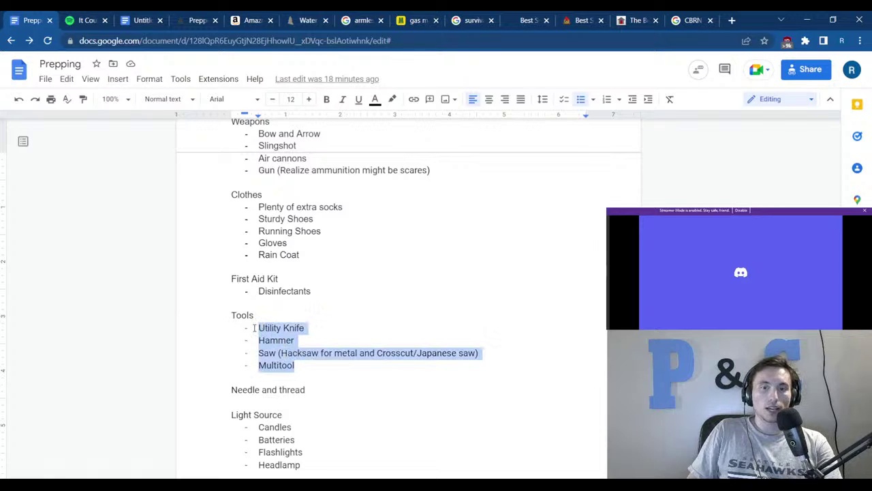
{"action": "left_click", "coordinate": [351, 326]}
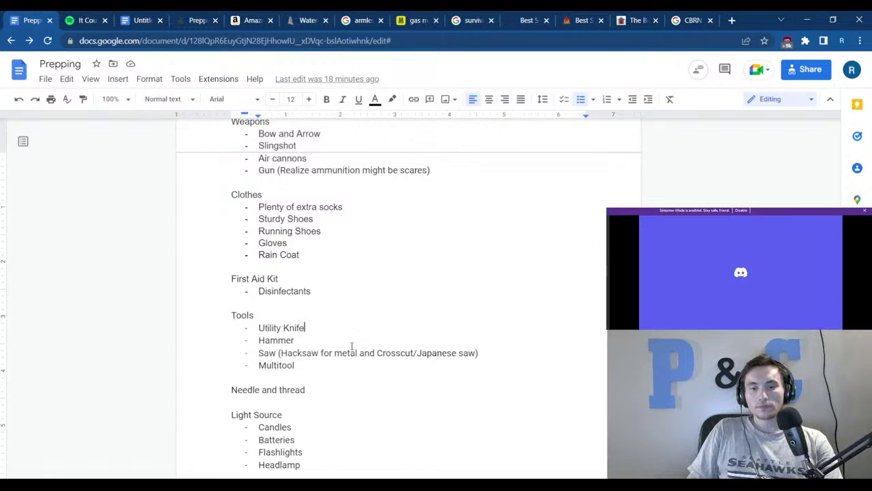
{"action": "scroll", "coordinate": [344, 351], "scroll_direction": "down", "scroll_amount": 2}
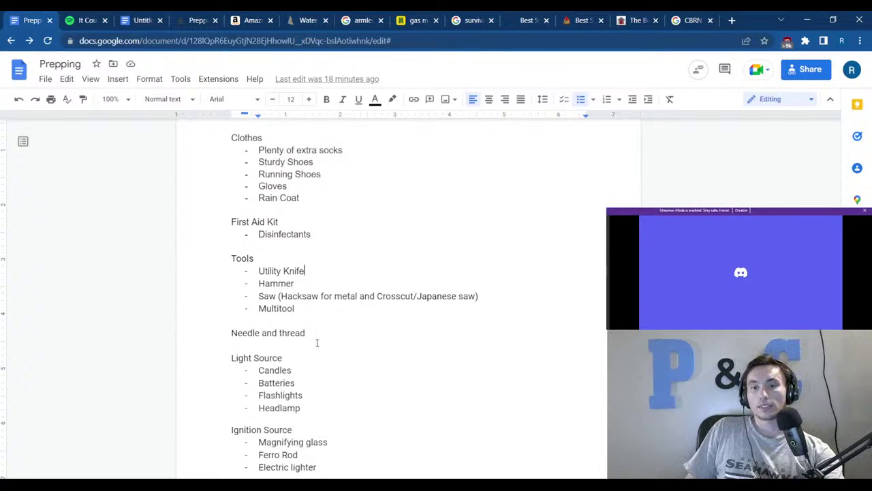
{"action": "scroll", "coordinate": [298, 370], "scroll_direction": "down", "scroll_amount": 2}
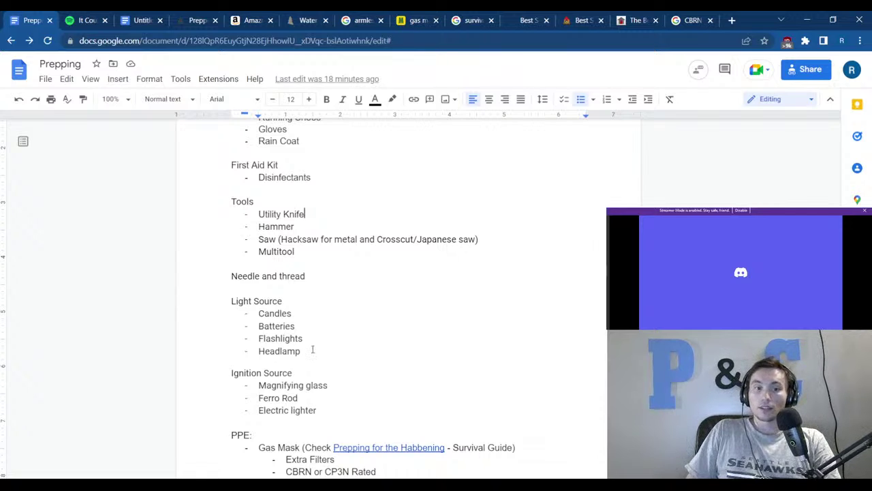
Scroll down past Batteries and select, then deselect, the Vaseline line.
{"action": "left_click", "coordinate": [298, 327]}
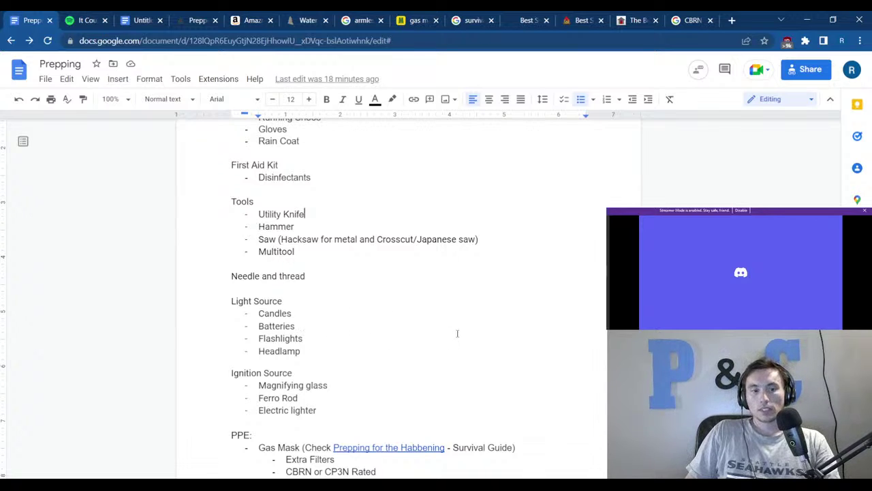
{"action": "scroll", "coordinate": [457, 333], "scroll_direction": "down", "scroll_amount": 1}
{"action": "scroll", "coordinate": [457, 333], "scroll_direction": "down", "scroll_amount": 1}
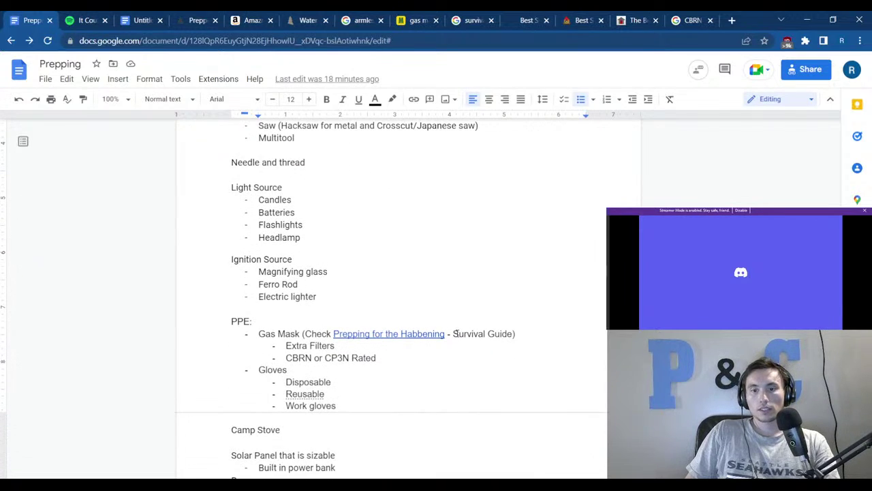
{"action": "scroll", "coordinate": [455, 333], "scroll_direction": "up", "scroll_amount": 2}
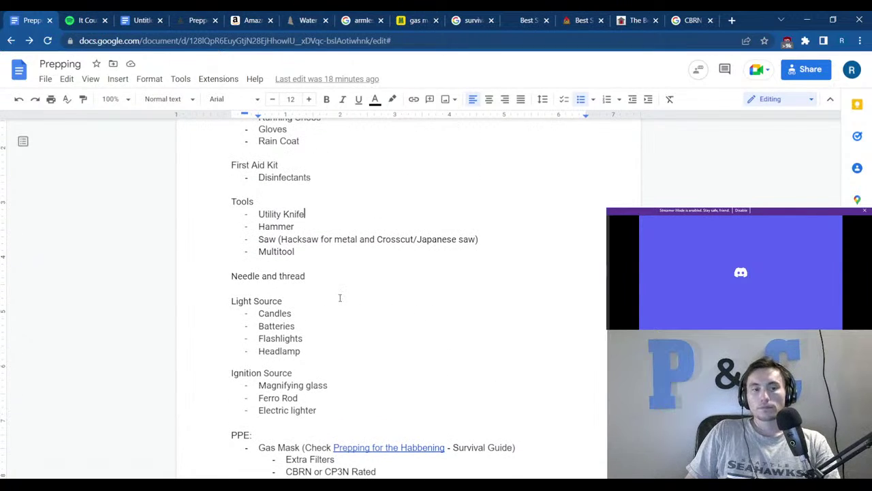
{"action": "scroll", "coordinate": [339, 298], "scroll_direction": "down", "scroll_amount": 4}
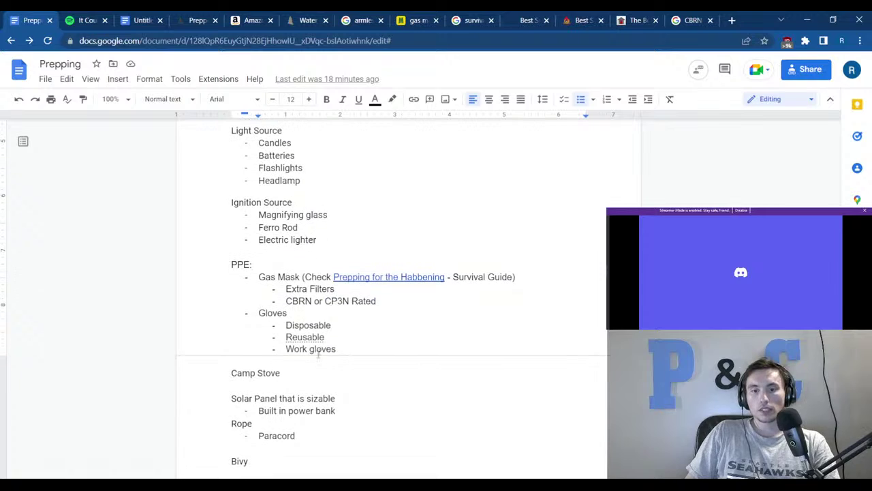
{"action": "scroll", "coordinate": [295, 401], "scroll_direction": "down", "scroll_amount": 1}
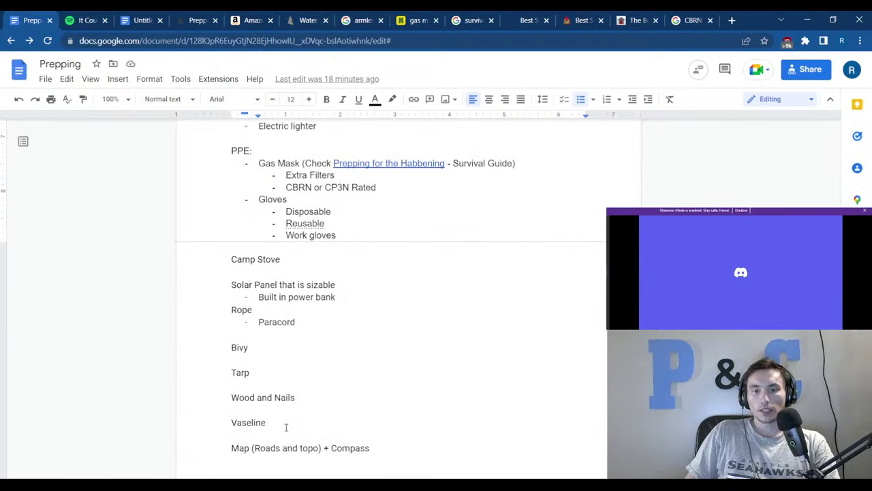
{"action": "left_click", "coordinate": [286, 426]}
{"action": "left_click_drag", "start_coordinate": [286, 427], "coordinate": [220, 424]}
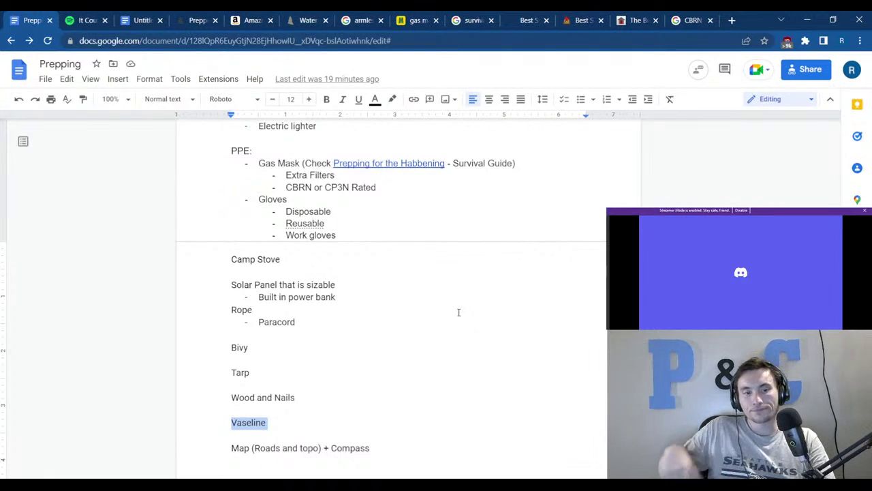
{"action": "left_click", "coordinate": [387, 322]}
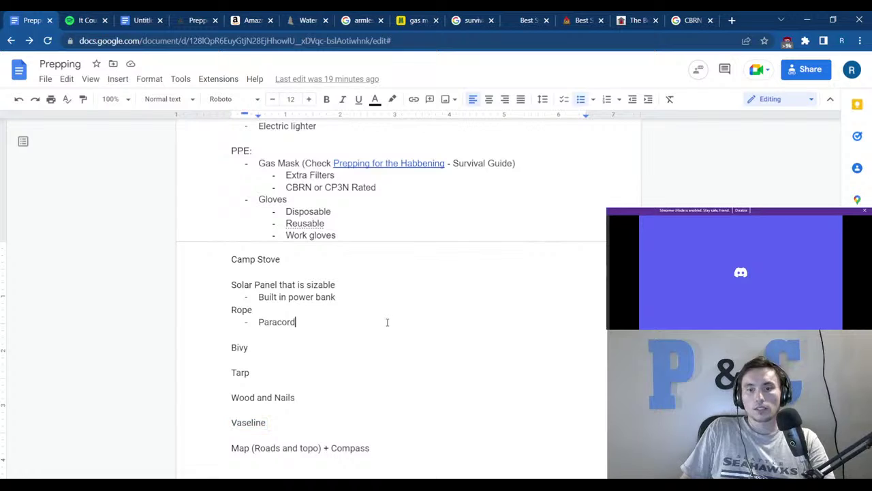
Check the Gas Mask and Survival Guide entries and preview the Prepping for the Habbening and It Can Happen Here links.
{"action": "scroll", "coordinate": [327, 276], "scroll_direction": "up", "scroll_amount": 3}
{"action": "left_click_drag", "start_coordinate": [378, 301], "coordinate": [232, 277]}
{"action": "left_click", "coordinate": [453, 300]}
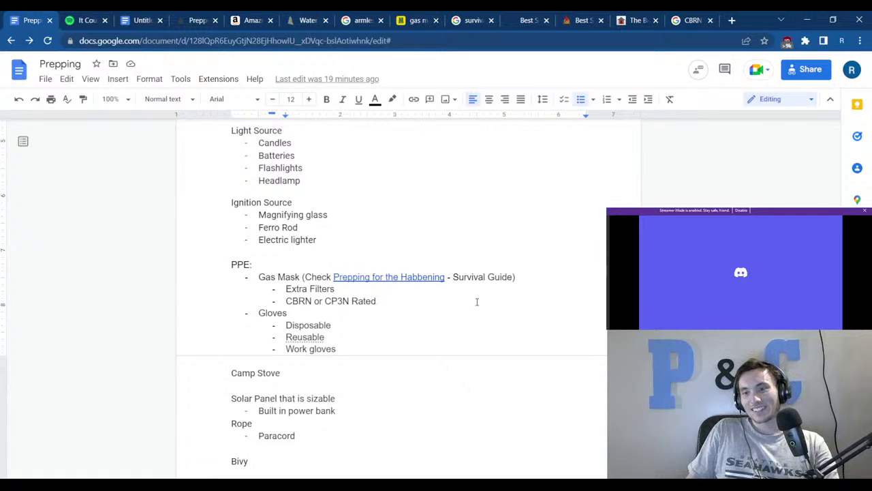
{"action": "scroll", "coordinate": [477, 302], "scroll_direction": "up", "scroll_amount": 6}
{"action": "scroll", "coordinate": [478, 305], "scroll_direction": "down", "scroll_amount": 4}
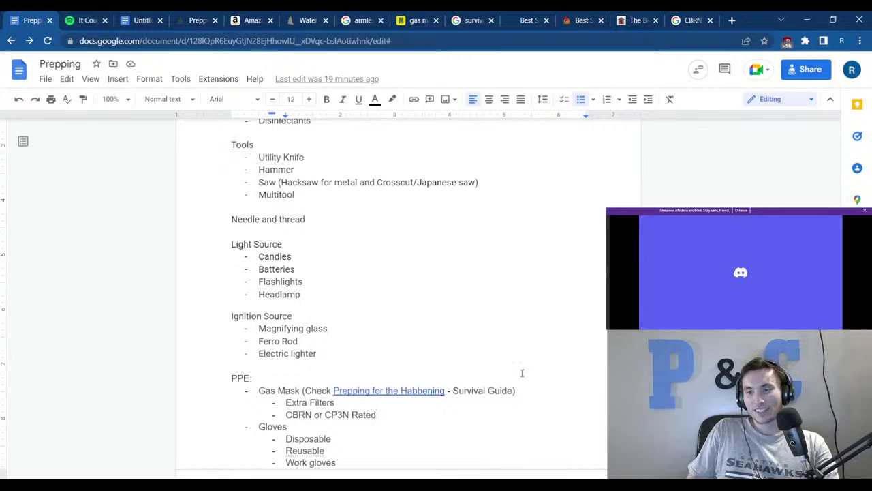
{"action": "left_click_drag", "start_coordinate": [454, 389], "coordinate": [518, 387]}
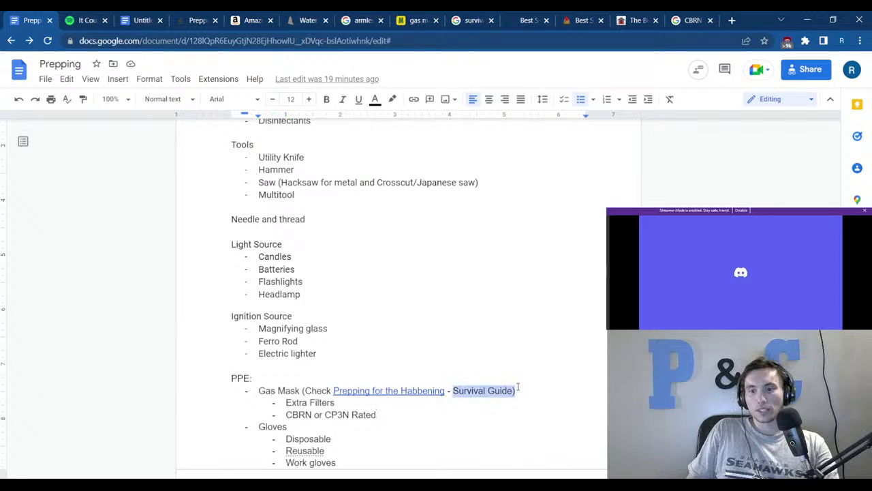
{"action": "left_click", "coordinate": [503, 361]}
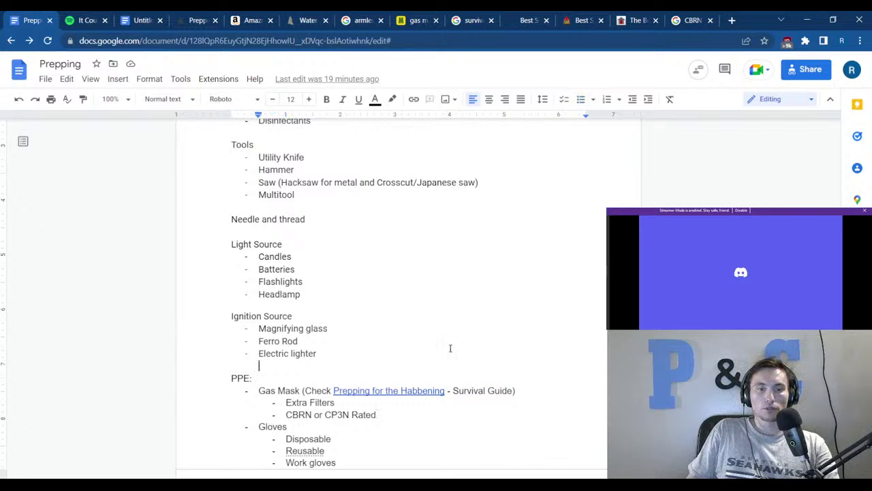
{"action": "scroll", "coordinate": [450, 351], "scroll_direction": "up", "scroll_amount": 15}
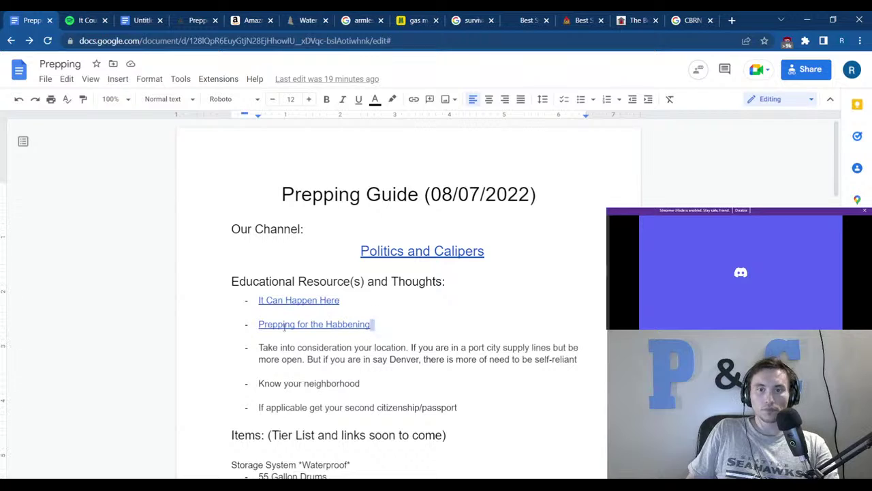
{"action": "left_click", "coordinate": [285, 327]}
{"action": "left_click", "coordinate": [424, 291]}
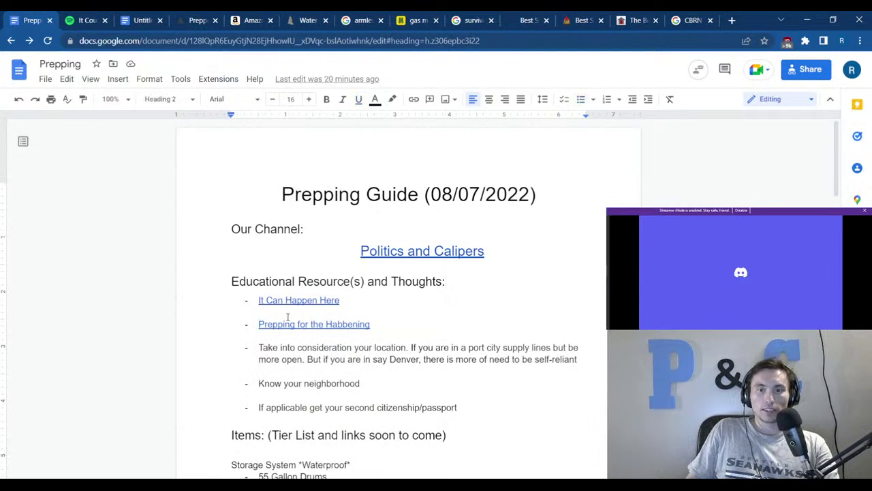
{"action": "left_click", "coordinate": [336, 301]}
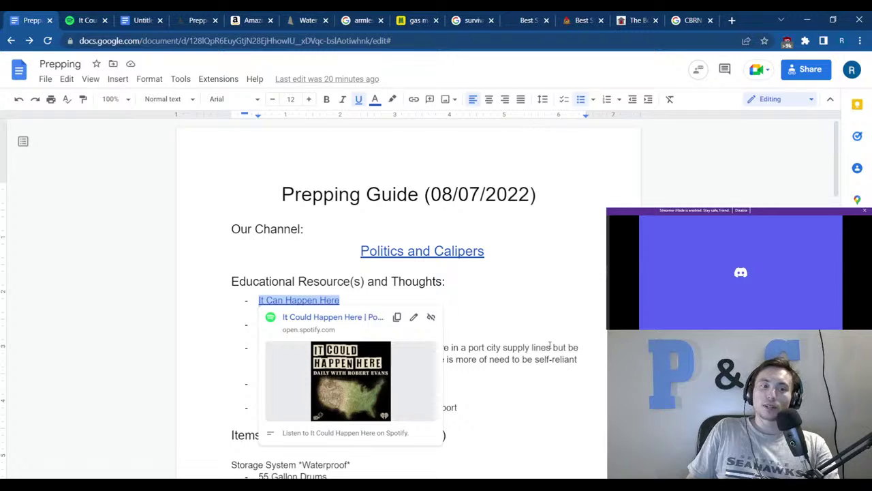
{"action": "left_click", "coordinate": [549, 346]}
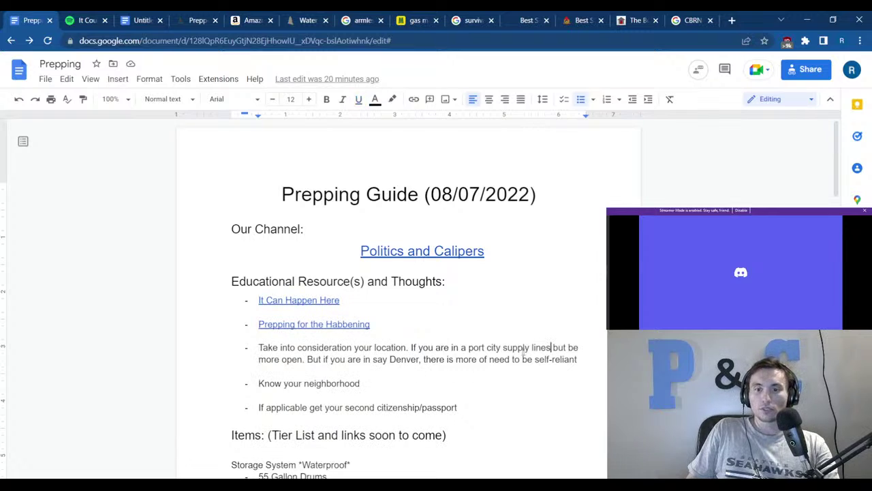
Review the location paragraph, the Know your neighborhood line and the second citizenship/passport line.
{"action": "left_click_drag", "start_coordinate": [580, 359], "coordinate": [258, 350]}
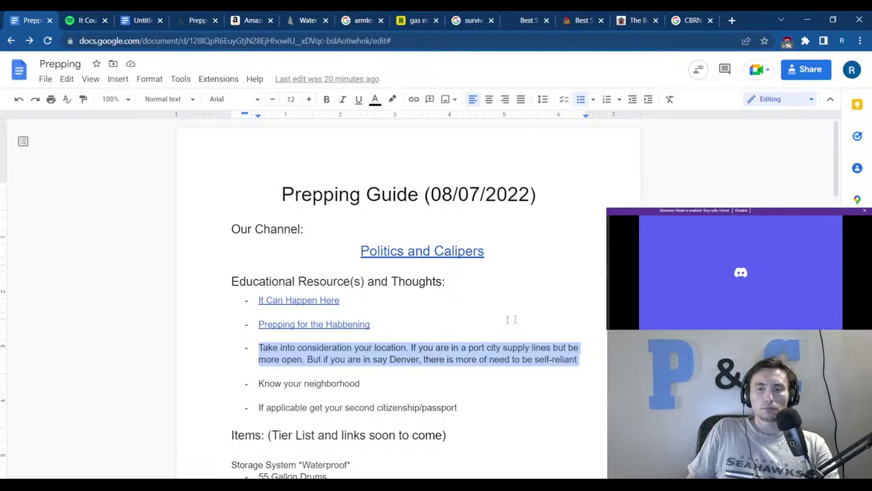
{"action": "left_click", "coordinate": [467, 368]}
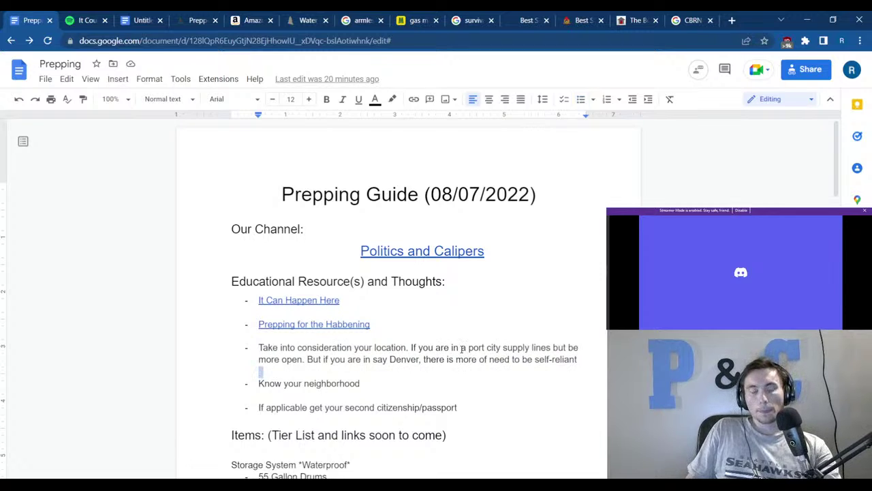
{"action": "left_click", "coordinate": [392, 383]}
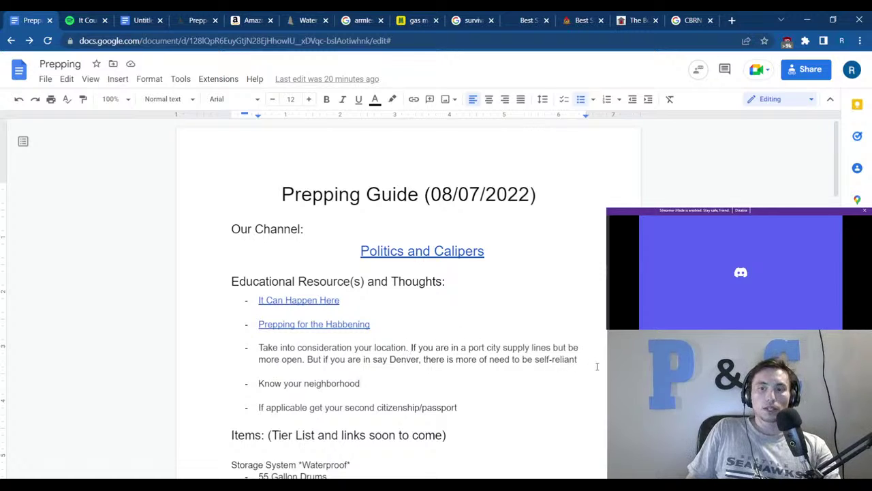
{"action": "left_click_drag", "start_coordinate": [597, 366], "coordinate": [260, 348]}
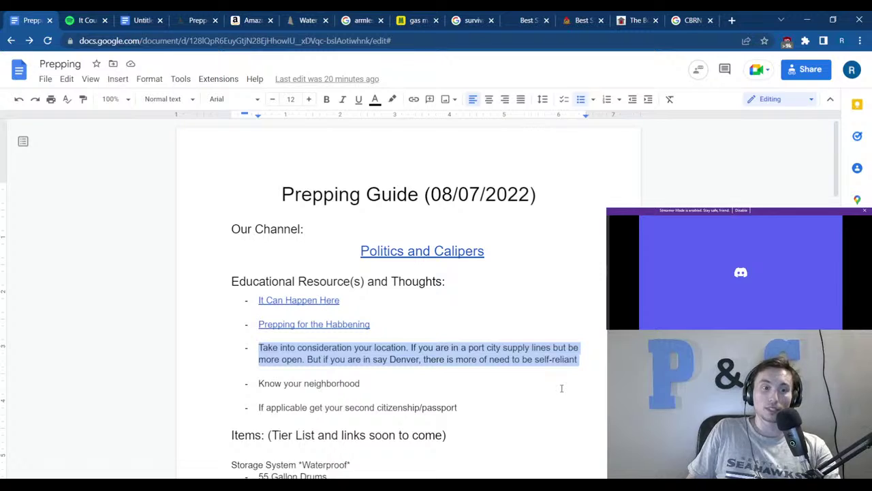
{"action": "left_click", "coordinate": [467, 384]}
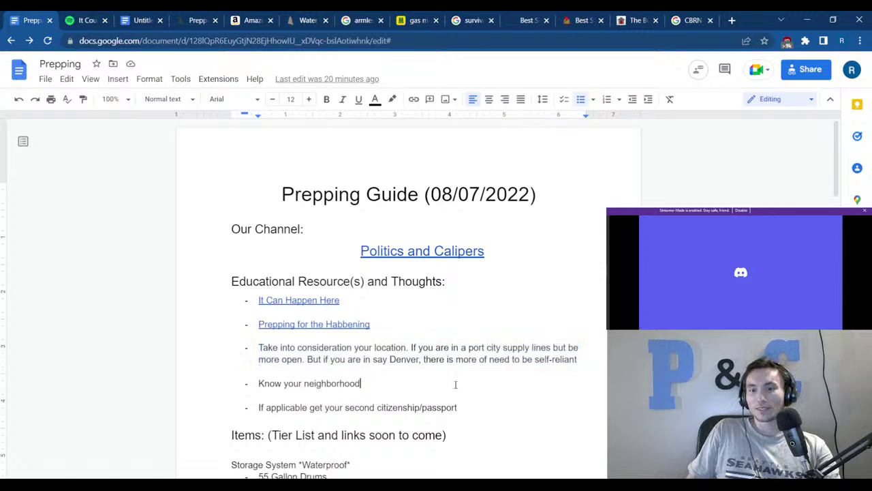
{"action": "left_click_drag", "start_coordinate": [235, 380], "coordinate": [349, 391]}
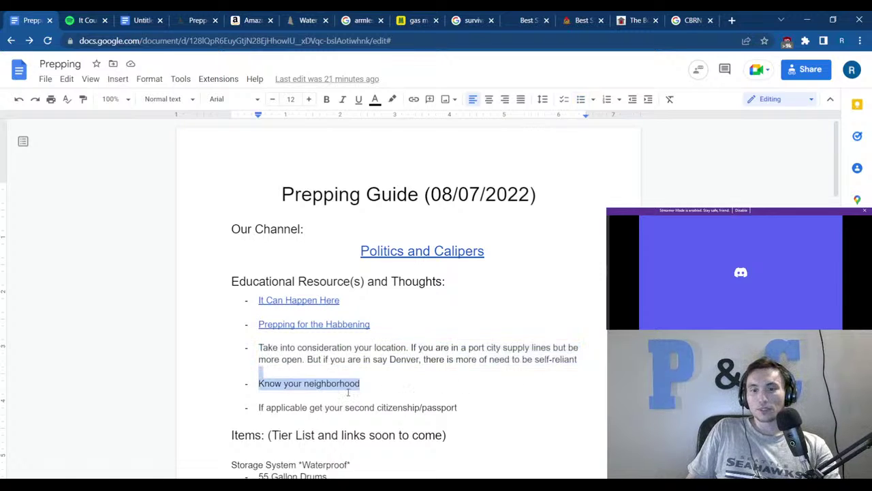
{"action": "left_click", "coordinate": [349, 391]}
{"action": "left_click_drag", "start_coordinate": [458, 409], "coordinate": [258, 407]}
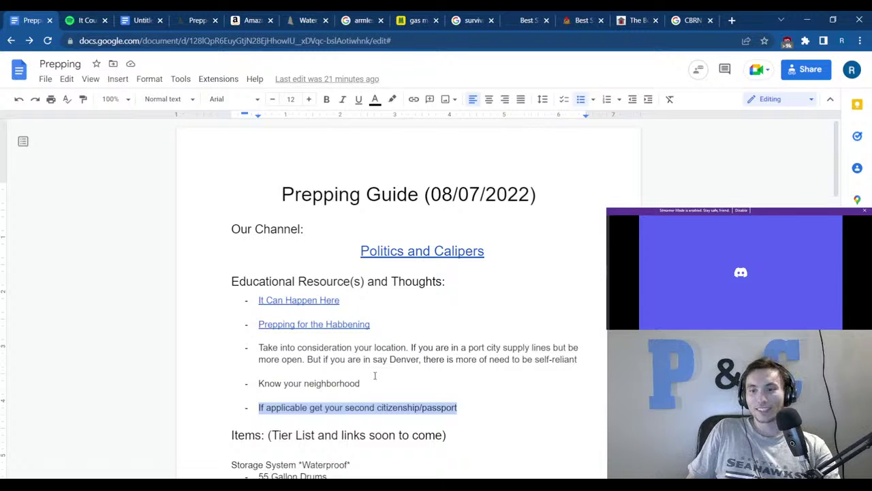
{"action": "triple_click", "coordinate": [422, 379]}
{"action": "left_click", "coordinate": [421, 379]}
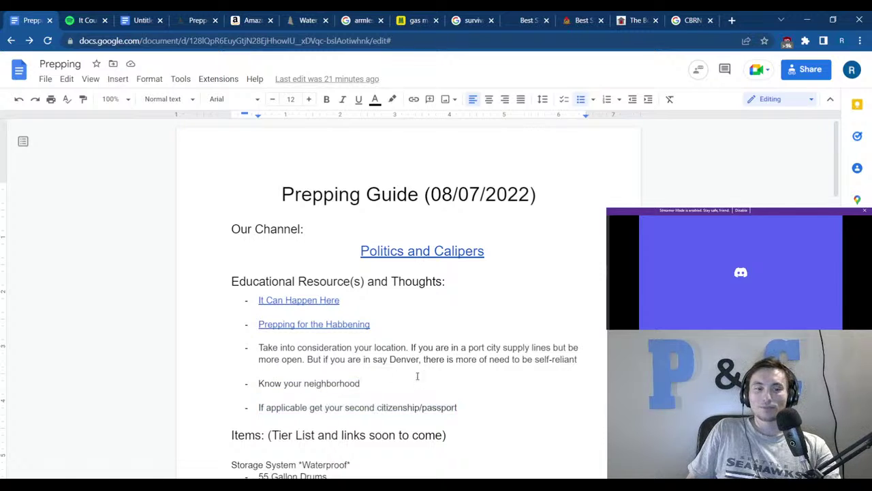
{"action": "scroll", "coordinate": [418, 368], "scroll_direction": "down", "scroll_amount": 2}
{"action": "scroll", "coordinate": [455, 349], "scroll_direction": "down", "scroll_amount": 3}
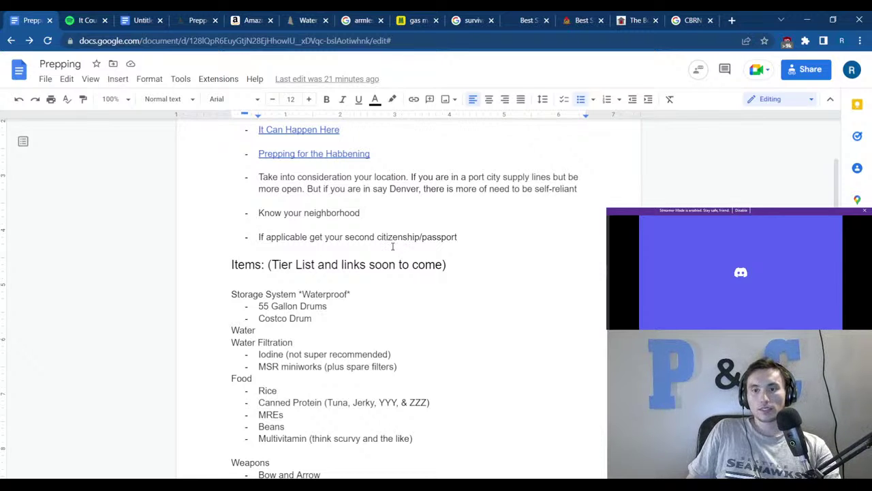
{"action": "scroll", "coordinate": [393, 247], "scroll_direction": "down", "scroll_amount": 11}
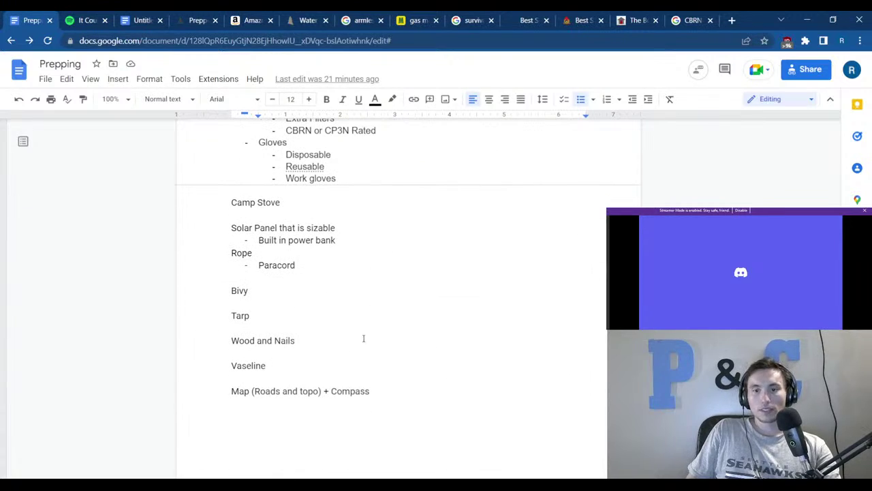
Inspect the Map (Roads and topo) + Compass line, selecting the words Roads and topo.
{"action": "left_click_drag", "start_coordinate": [376, 393], "coordinate": [206, 392]}
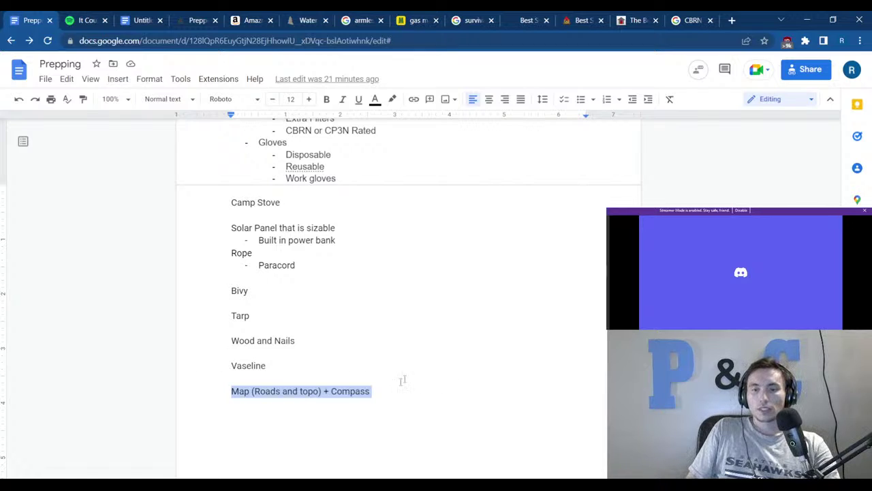
{"action": "left_click", "coordinate": [266, 391]}
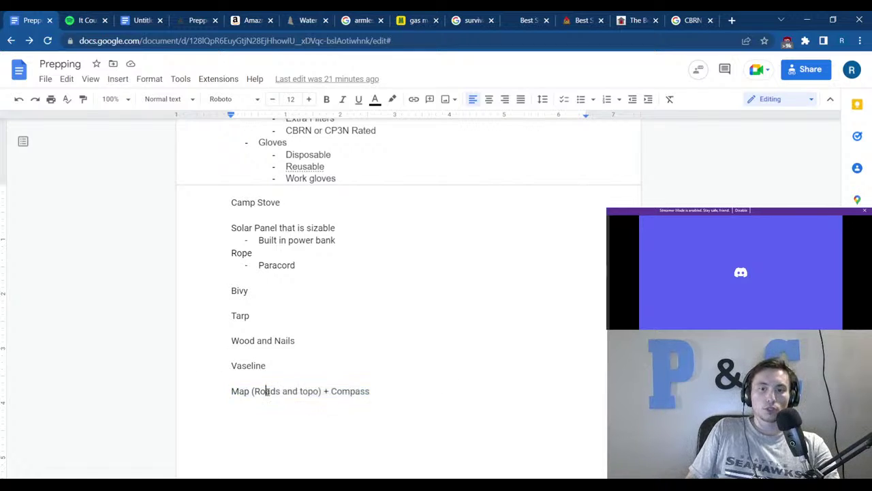
{"action": "left_click", "coordinate": [307, 391]}
{"action": "left_click", "coordinate": [458, 346]}
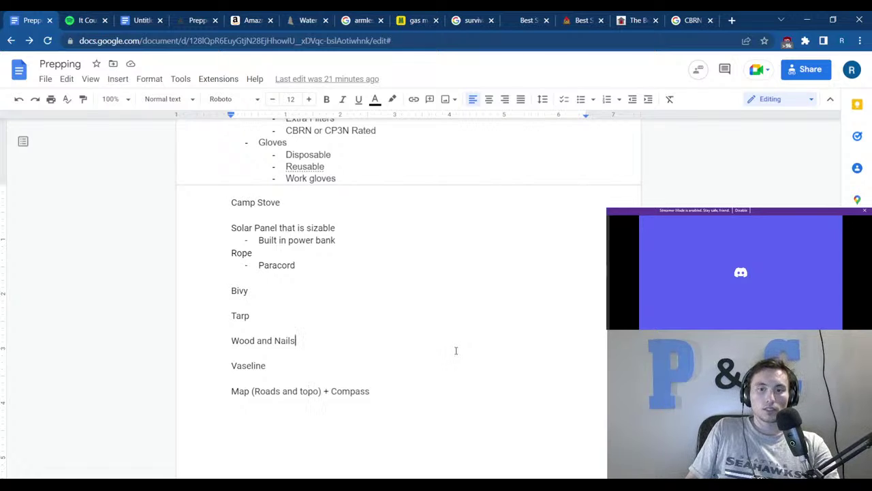
{"action": "double_click", "coordinate": [264, 394]}
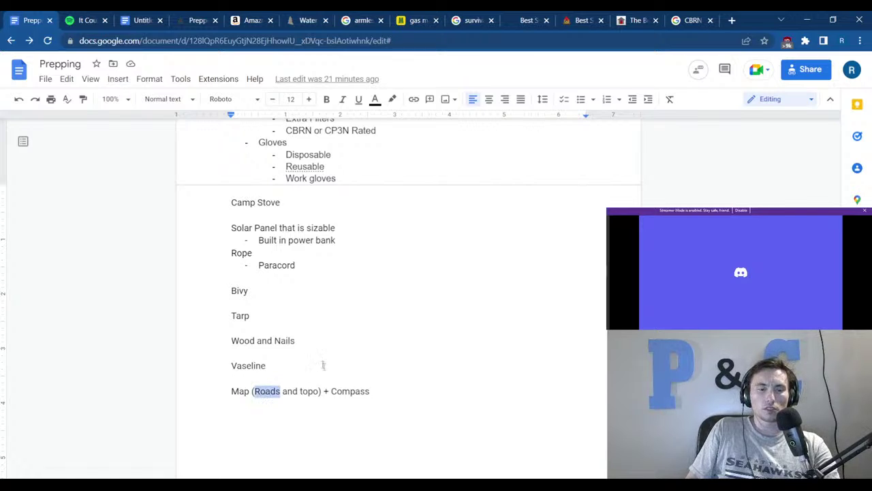
{"action": "left_click", "coordinate": [360, 408]}
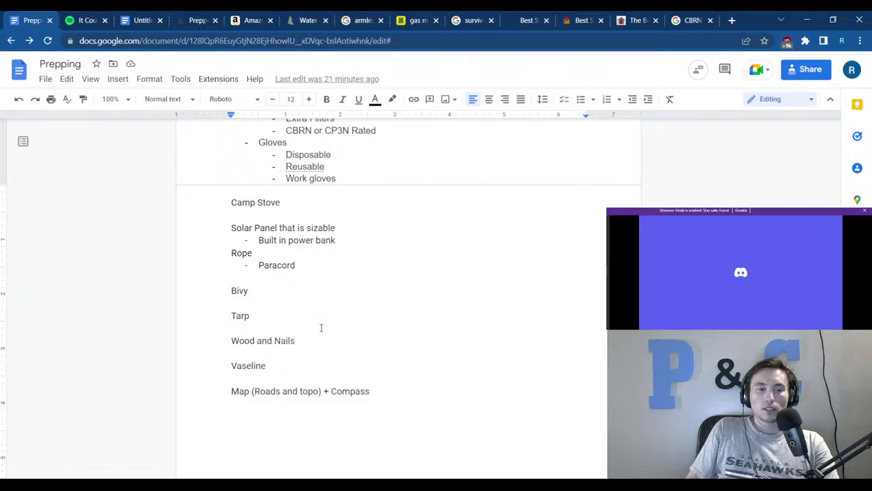
{"action": "double_click", "coordinate": [303, 390]}
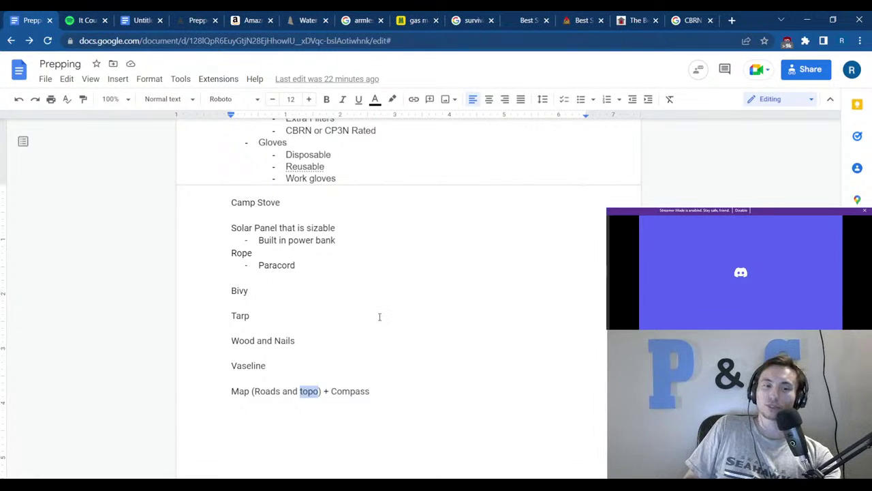
{"action": "left_click", "coordinate": [463, 328]}
{"action": "scroll", "coordinate": [450, 327], "scroll_direction": "up", "scroll_amount": 5}
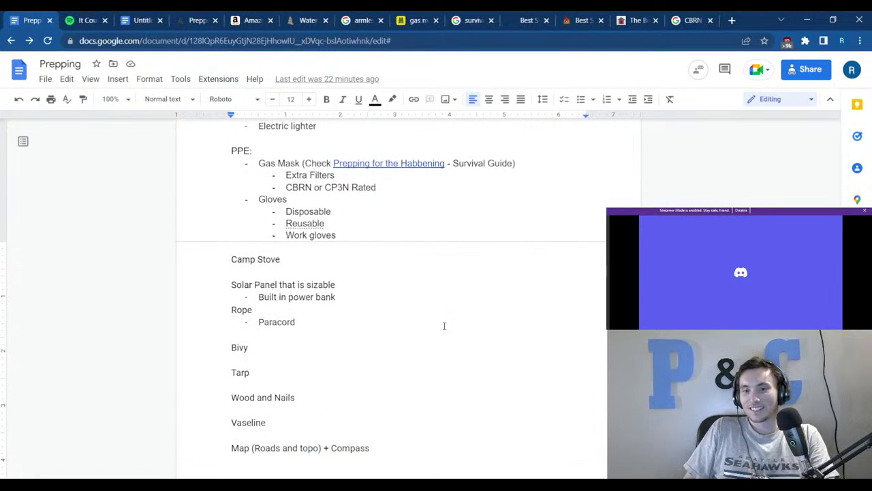
{"action": "scroll", "coordinate": [373, 328], "scroll_direction": "up", "scroll_amount": 3}
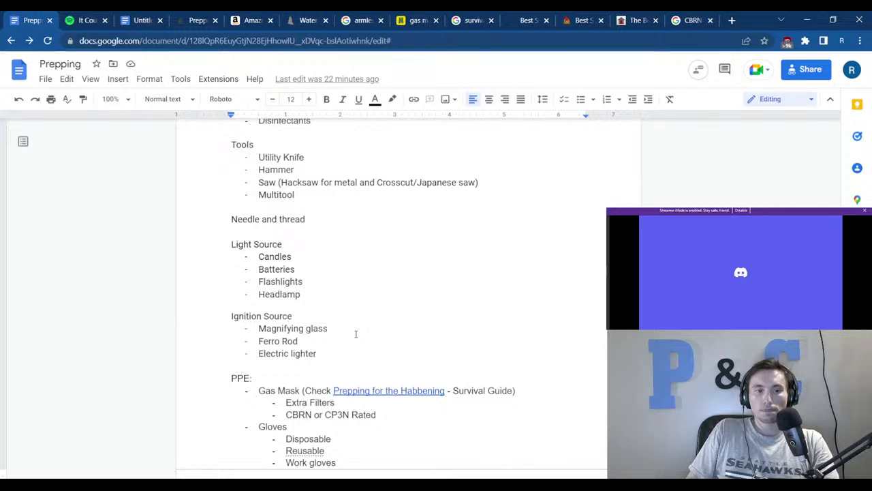
{"action": "scroll", "coordinate": [355, 333], "scroll_direction": "down", "scroll_amount": 8}
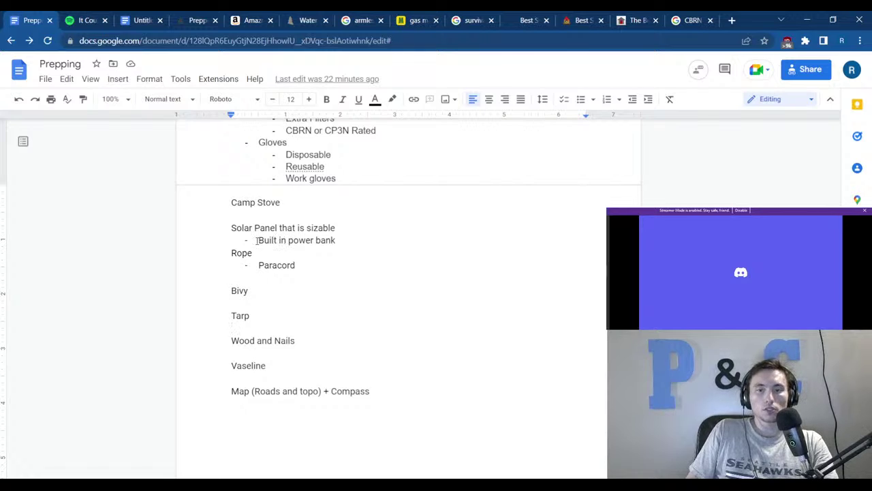
Search the web for 'topo map' and open the Topo Zone and USA Topo Maps results in background tabs.
{"action": "left_click", "coordinate": [732, 21]}
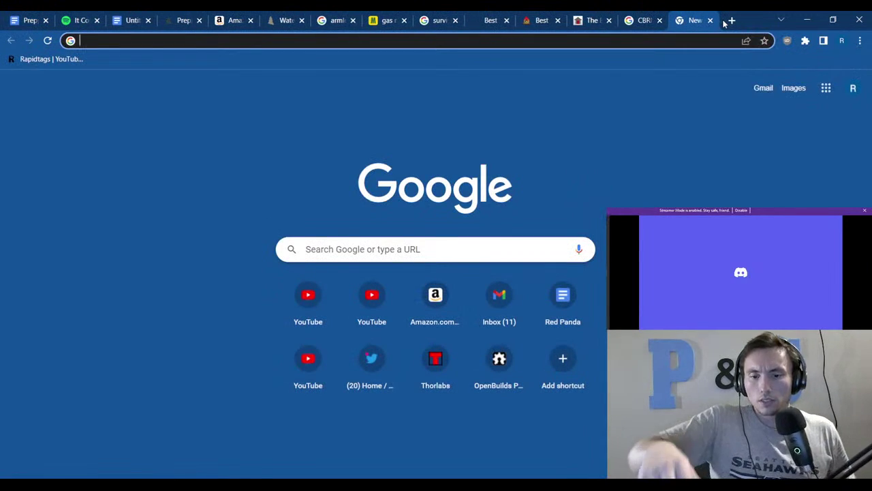
{"action": "type", "text": "topo ma"}
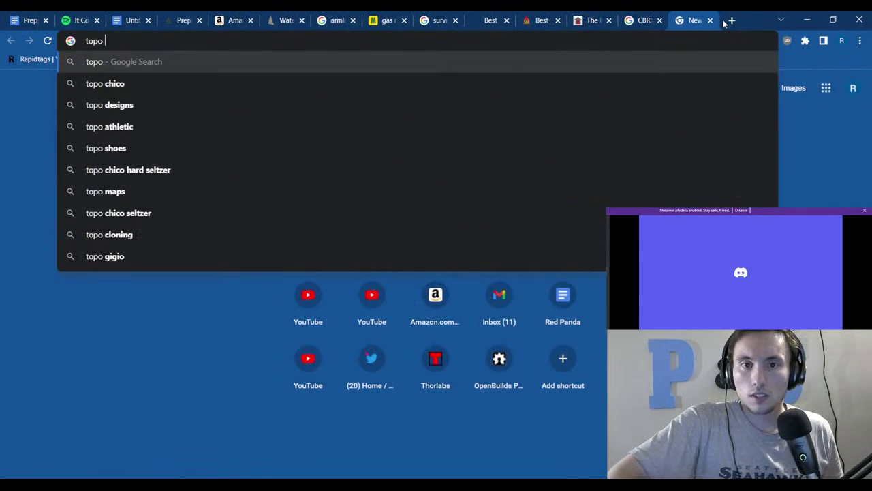
{"action": "type", "text": "p"}
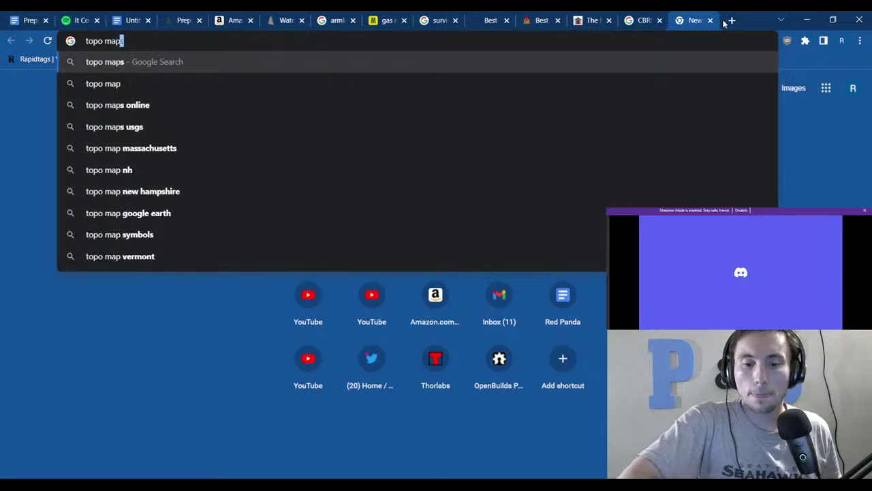
{"action": "key", "text": "Return"}
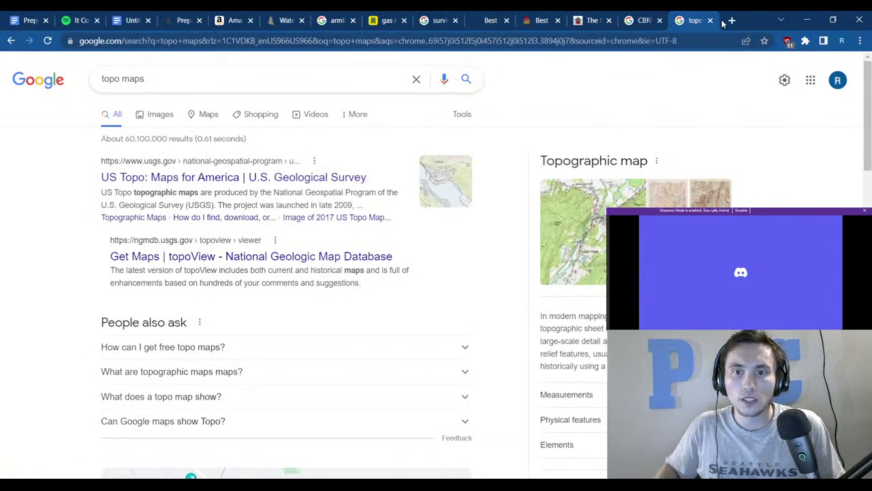
{"action": "scroll", "coordinate": [78, 208], "scroll_direction": "down", "scroll_amount": 9}
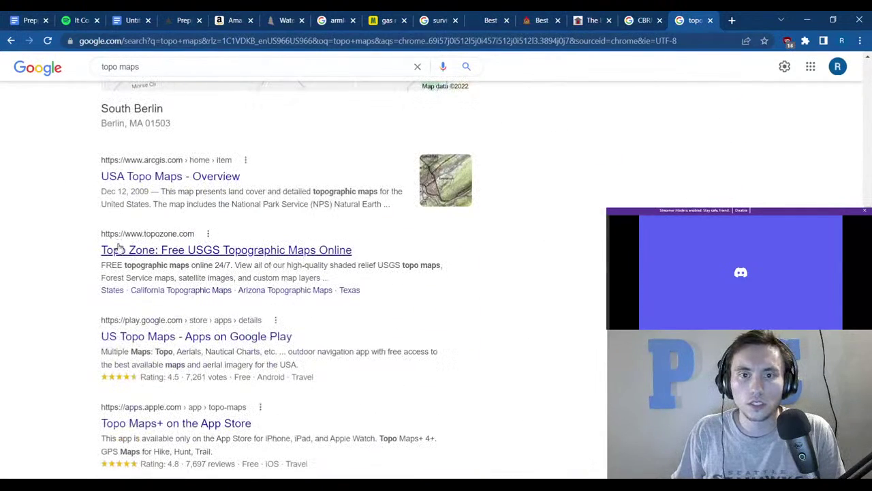
{"action": "middle_click", "coordinate": [116, 252]}
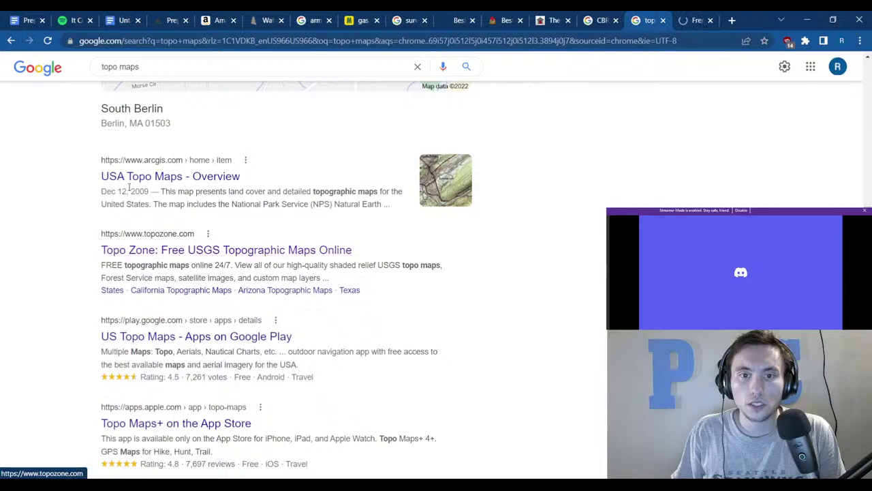
{"action": "middle_click", "coordinate": [133, 178]}
Look over the Topo Zone and USA Topo Maps pages.
{"action": "left_click", "coordinate": [652, 20]}
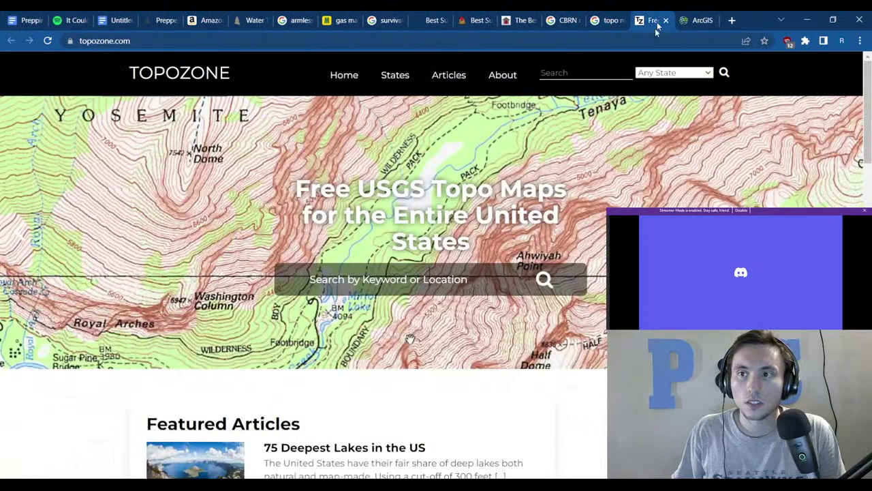
{"action": "scroll", "coordinate": [447, 142], "scroll_direction": "down", "scroll_amount": 4}
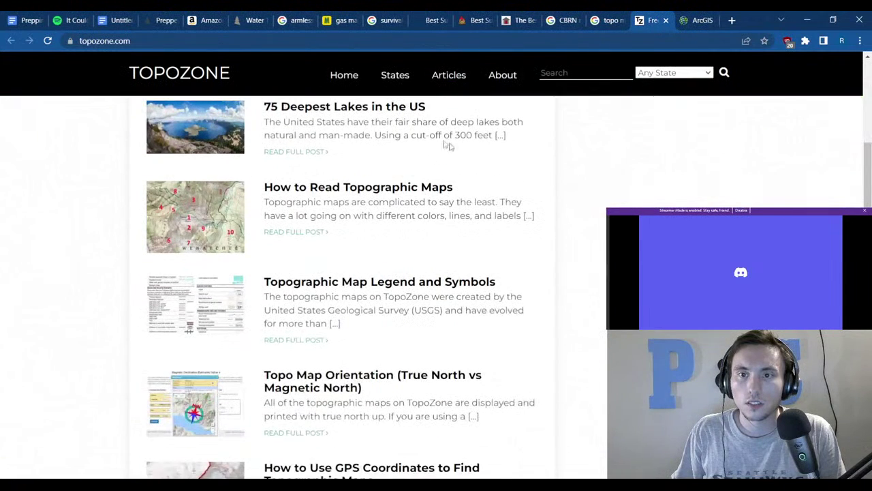
{"action": "scroll", "coordinate": [432, 113], "scroll_direction": "up", "scroll_amount": 3}
{"action": "left_click", "coordinate": [717, 15]}
{"action": "scroll", "coordinate": [473, 162], "scroll_direction": "down", "scroll_amount": 5}
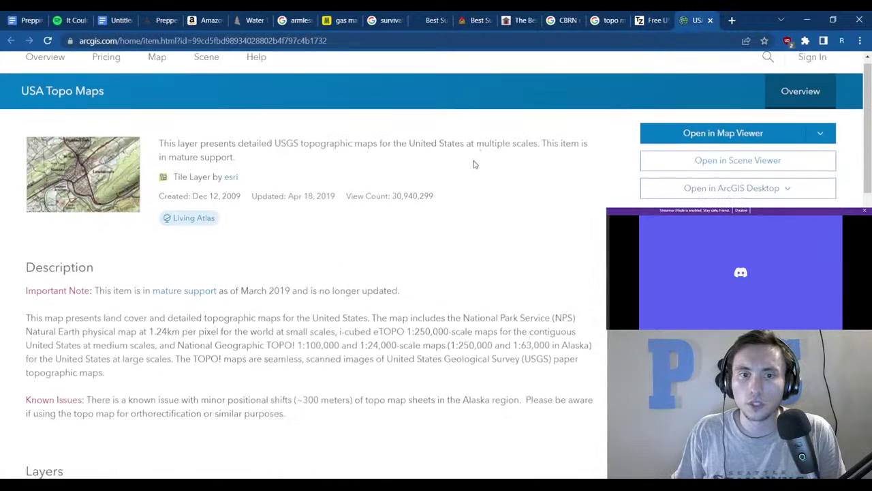
{"action": "scroll", "coordinate": [468, 149], "scroll_direction": "down", "scroll_amount": 3}
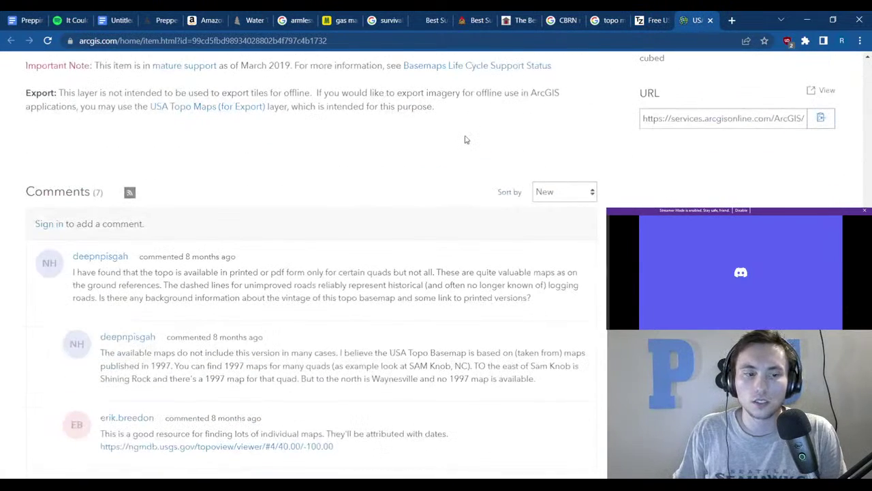
Search Topo Zone for seattle, browse the Seattle-area maps, then close the tab.
{"action": "left_click", "coordinate": [651, 19]}
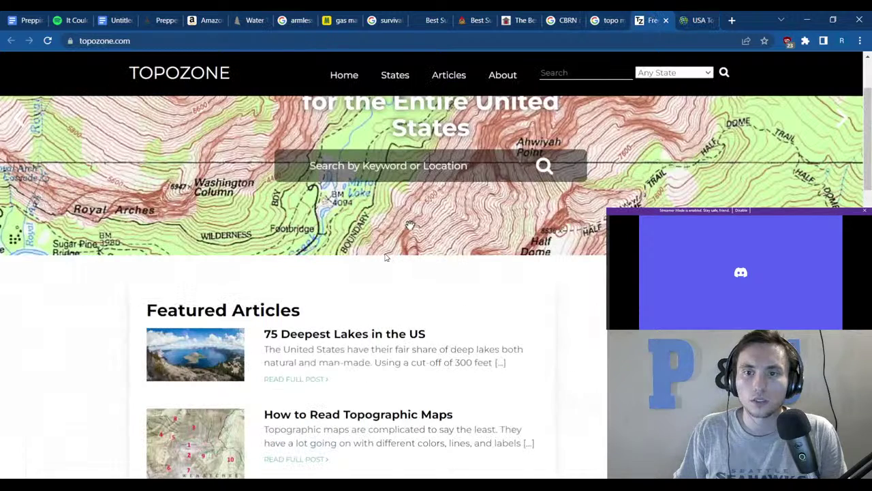
{"action": "type", "text": "s"}
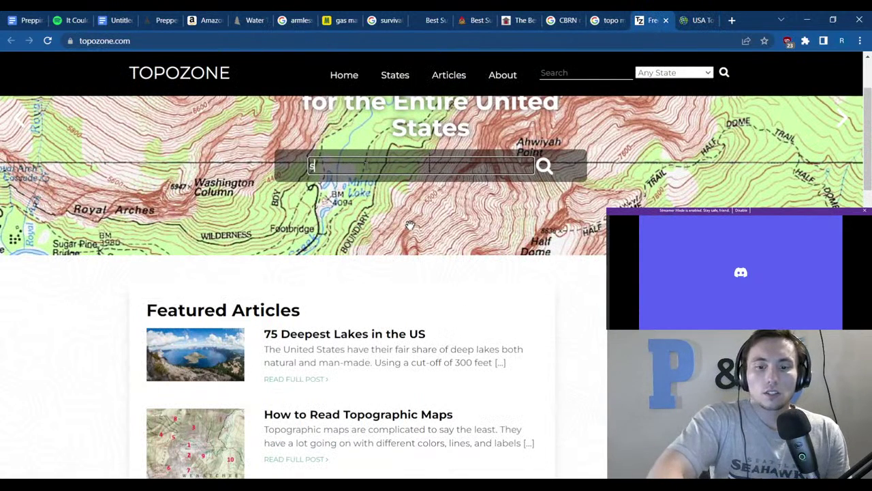
{"action": "type", "text": "eattle"}
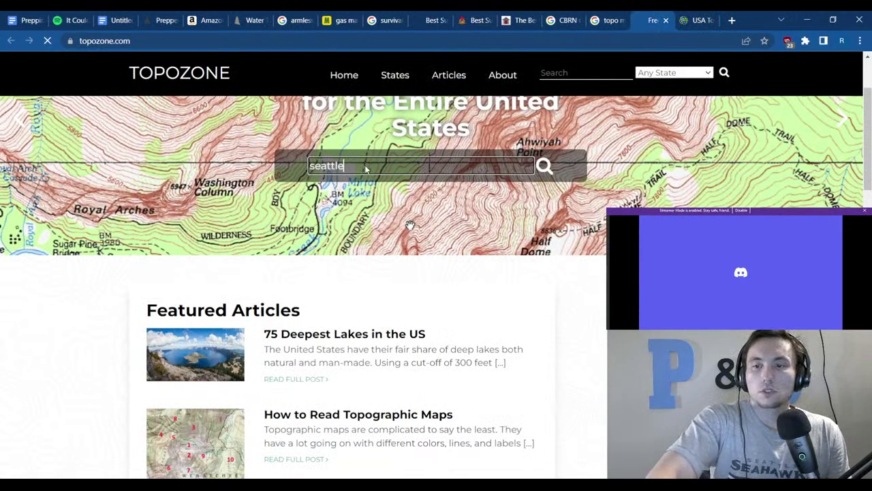
{"action": "key", "text": "Return"}
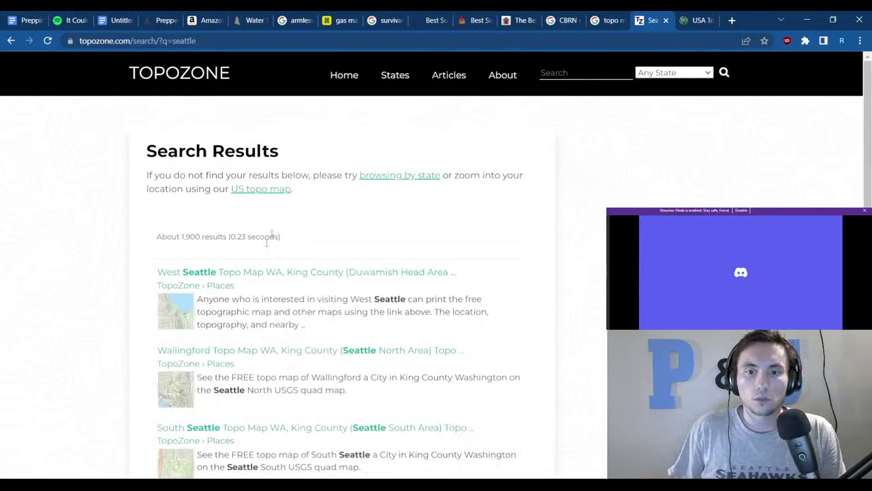
{"action": "scroll", "coordinate": [240, 282], "scroll_direction": "down", "scroll_amount": 2}
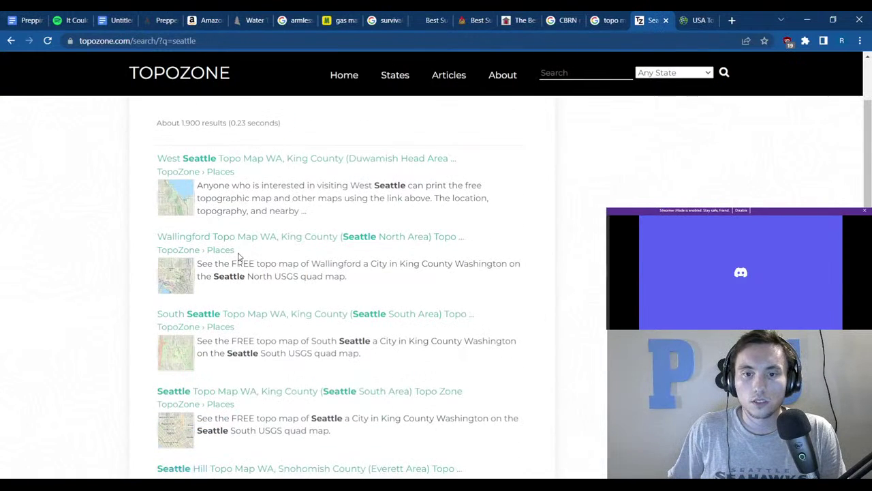
{"action": "scroll", "coordinate": [382, 198], "scroll_direction": "down", "scroll_amount": 3}
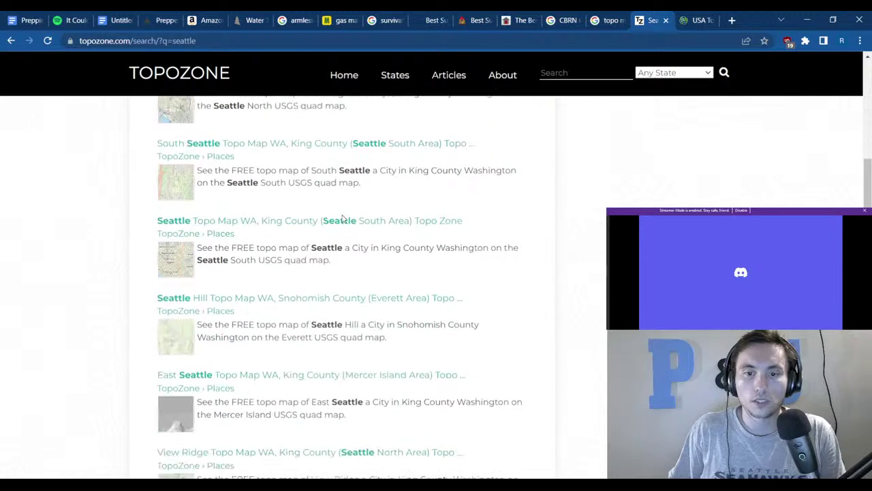
{"action": "scroll", "coordinate": [352, 188], "scroll_direction": "down", "scroll_amount": 1}
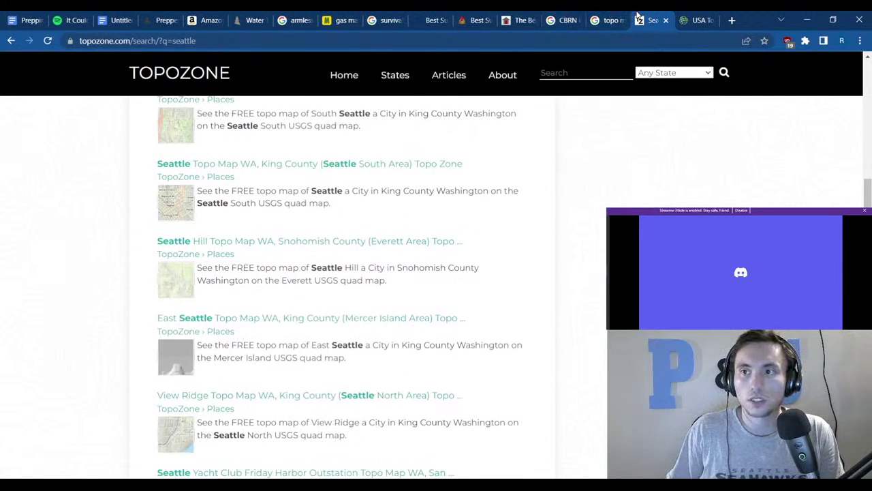
{"action": "key", "text": "ctrl+w"}
{"action": "key", "text": "ctrl+w"}
{"action": "scroll", "coordinate": [231, 281], "scroll_direction": "down", "scroll_amount": 3}
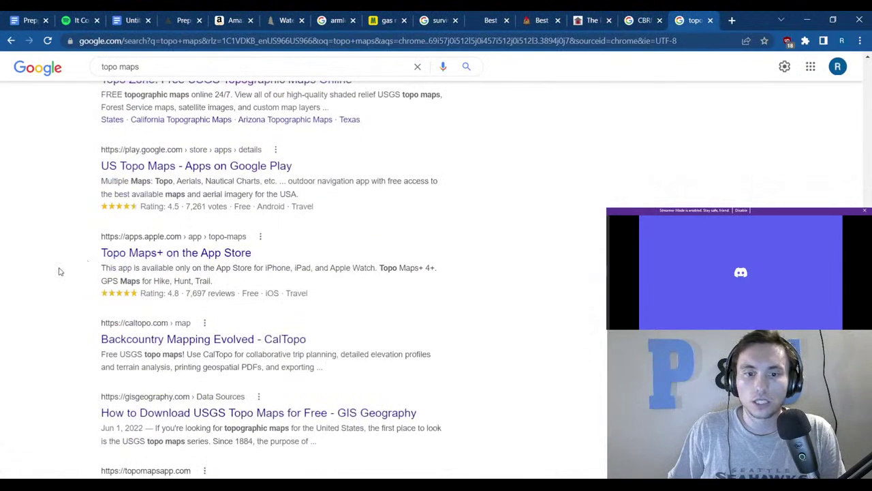
Open CalTopo, pan west and zoom five levels onto Park County, Colorado, then enable Contours.
{"action": "left_click", "coordinate": [133, 341]}
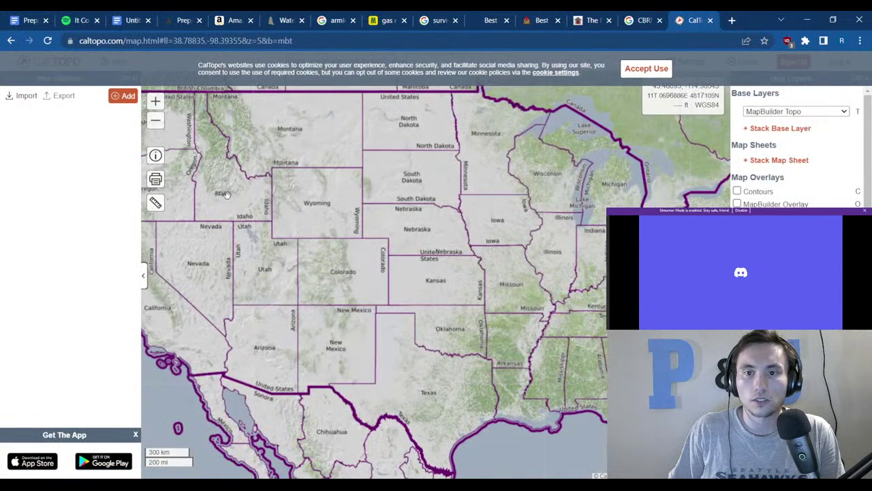
{"action": "left_click_drag", "start_coordinate": [457, 251], "coordinate": [500, 250]}
{"action": "left_click_drag", "start_coordinate": [286, 204], "coordinate": [355, 205]}
{"action": "left_click_drag", "start_coordinate": [178, 143], "coordinate": [323, 141]}
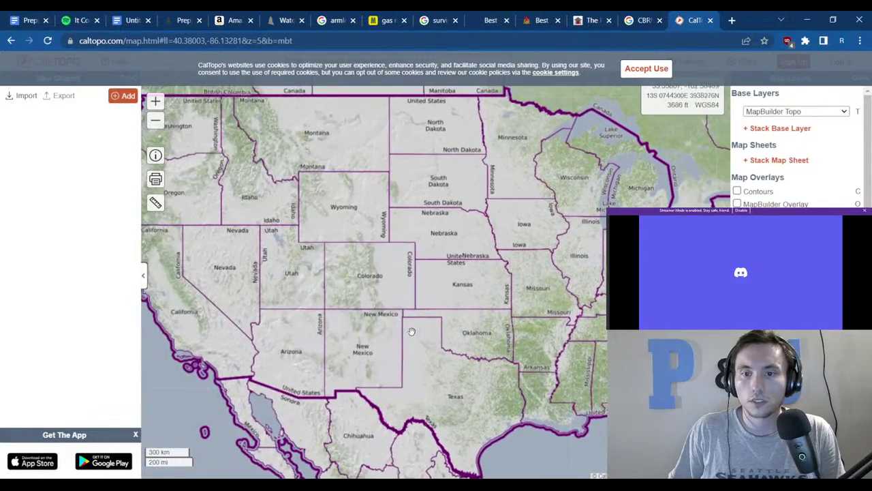
{"action": "left_click", "coordinate": [155, 101]}
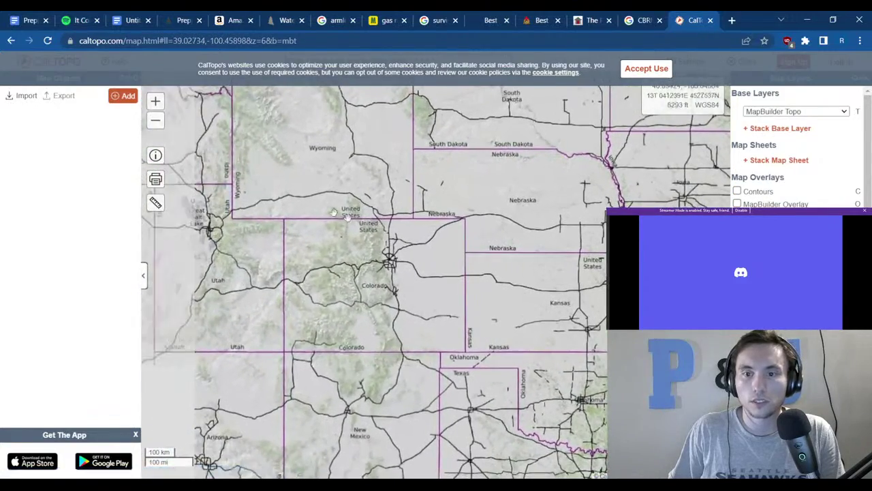
{"action": "left_click", "coordinate": [155, 101]}
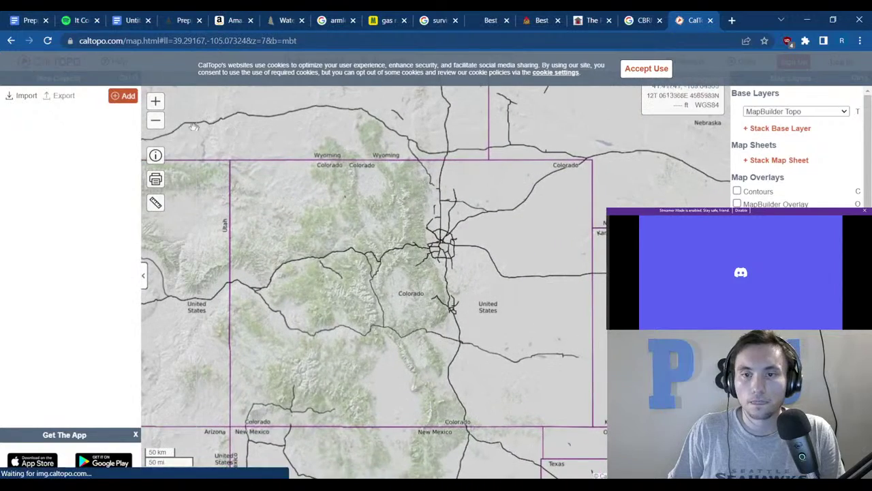
{"action": "left_click", "coordinate": [155, 101]}
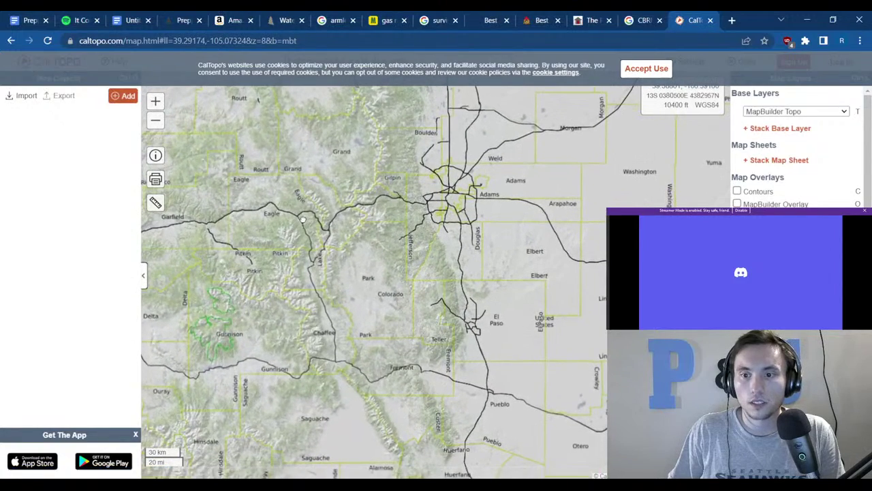
{"action": "left_click", "coordinate": [155, 101]}
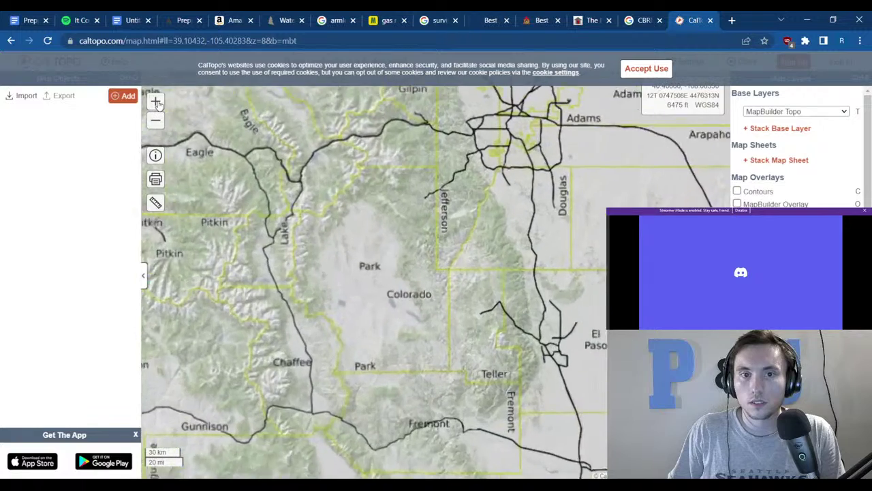
{"action": "left_click", "coordinate": [156, 102]}
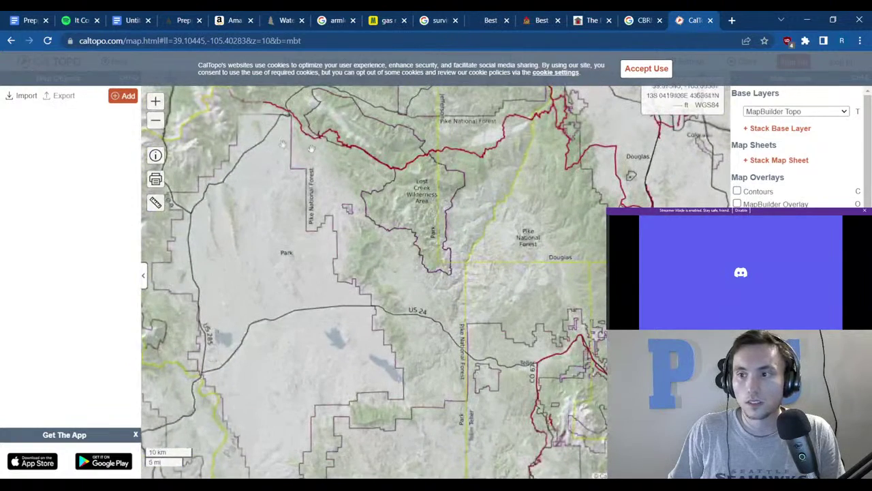
{"action": "left_click", "coordinate": [738, 192]}
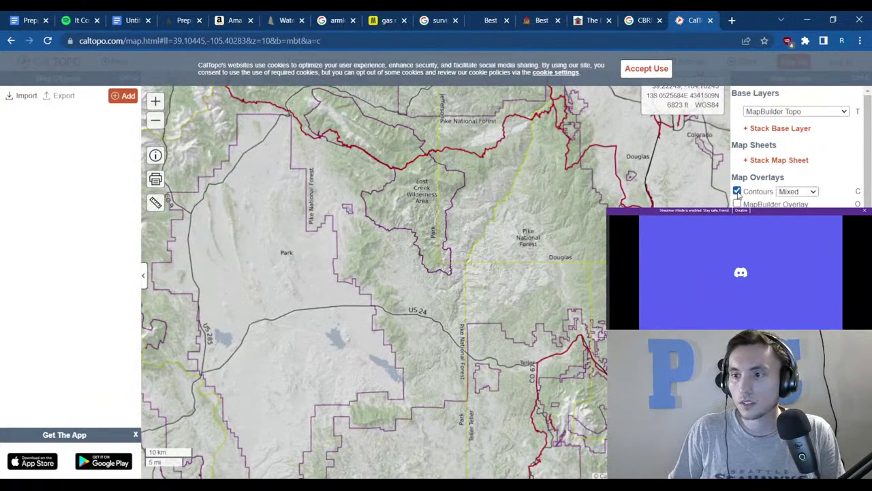
Turn the contour overlay off and zoom back out to a regional view of Colorado.
{"action": "left_click", "coordinate": [737, 193]}
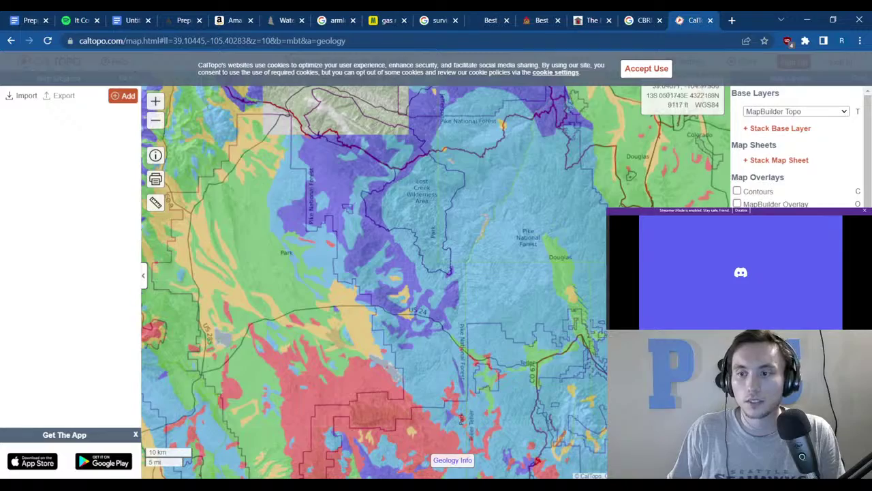
{"action": "left_click", "coordinate": [155, 121]}
{"action": "left_click", "coordinate": [155, 121]}
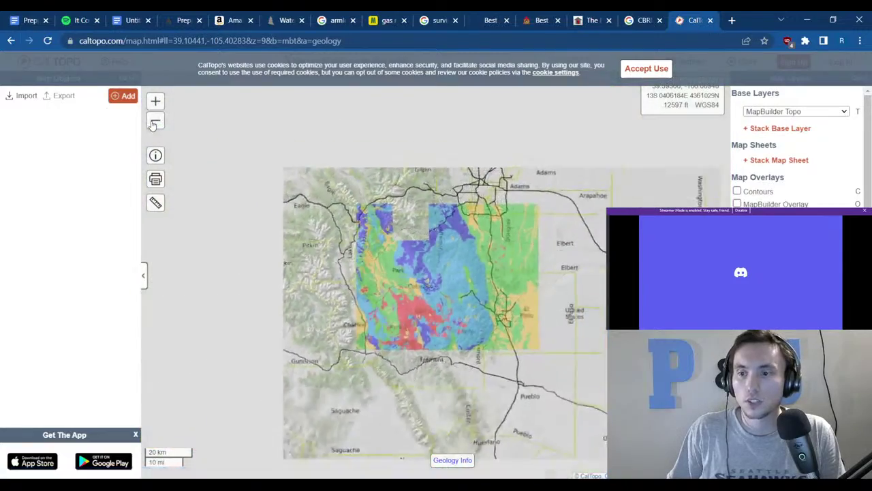
{"action": "left_click", "coordinate": [155, 123]}
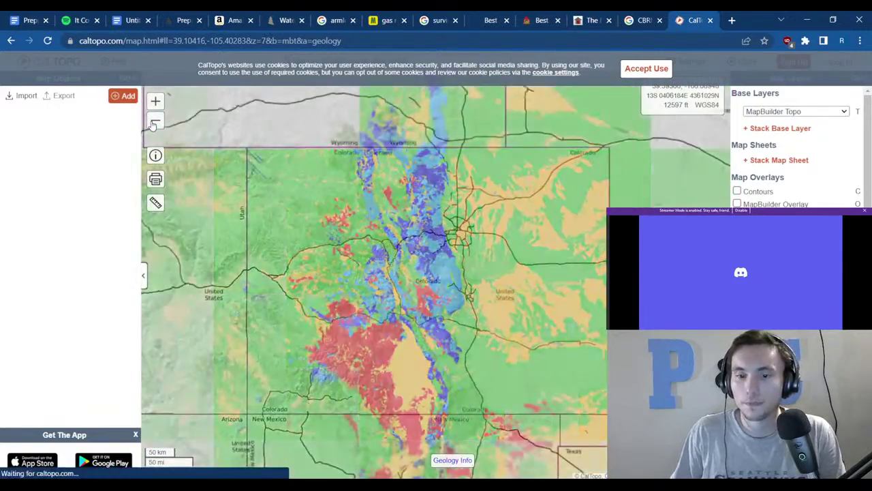
{"action": "left_click", "coordinate": [154, 122]}
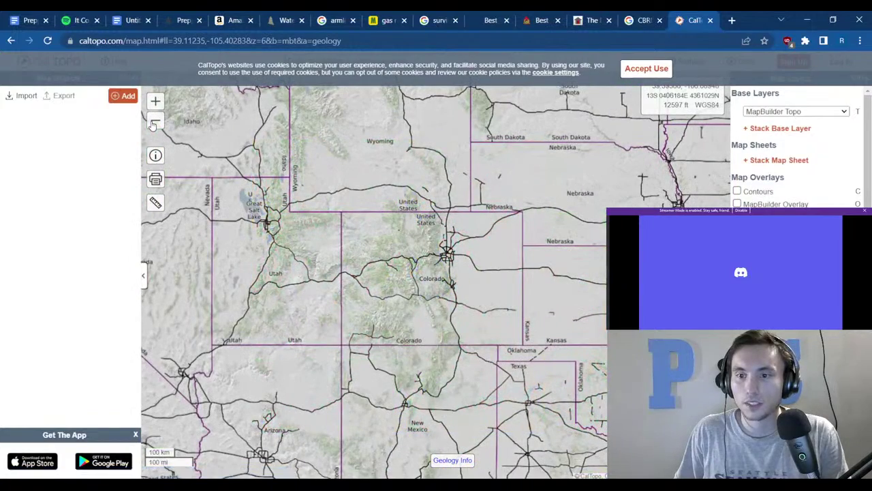
{"action": "left_click", "coordinate": [155, 101]}
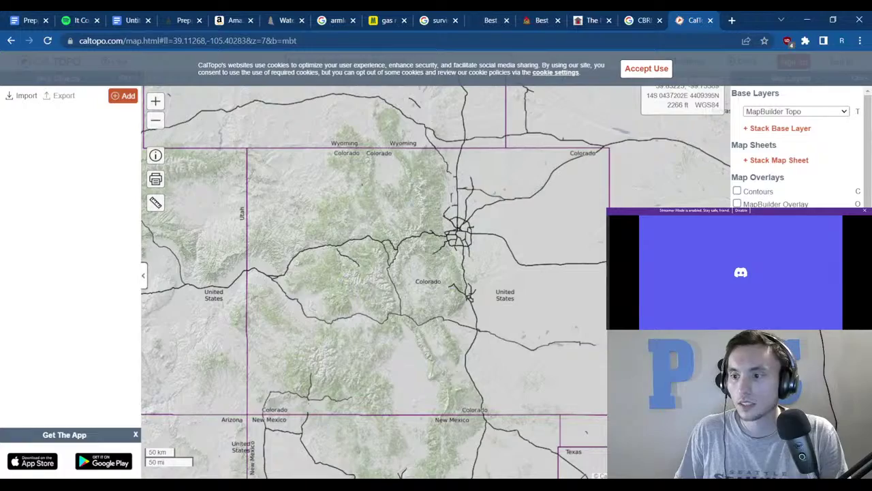
{"action": "scroll", "coordinate": [427, 230], "scroll_direction": "up", "scroll_amount": 2}
{"action": "scroll", "coordinate": [413, 228], "scroll_direction": "down", "scroll_amount": 2}
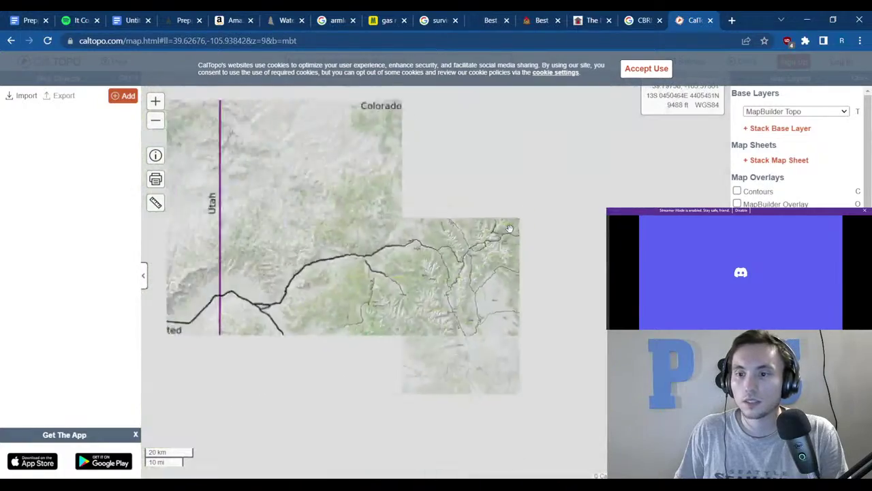
{"action": "scroll", "coordinate": [413, 227], "scroll_direction": "down", "scroll_amount": 2}
Move the geology map east and center it on the Springfield area of southern New England.
{"action": "left_click_drag", "start_coordinate": [477, 239], "coordinate": [231, 225]}
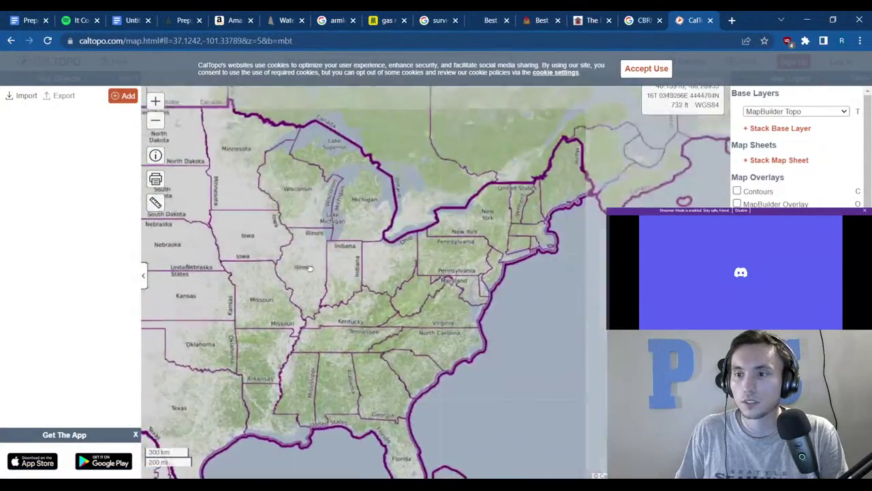
{"action": "scroll", "coordinate": [515, 245], "scroll_direction": "up", "scroll_amount": 1}
{"action": "scroll", "coordinate": [516, 245], "scroll_direction": "up", "scroll_amount": 1}
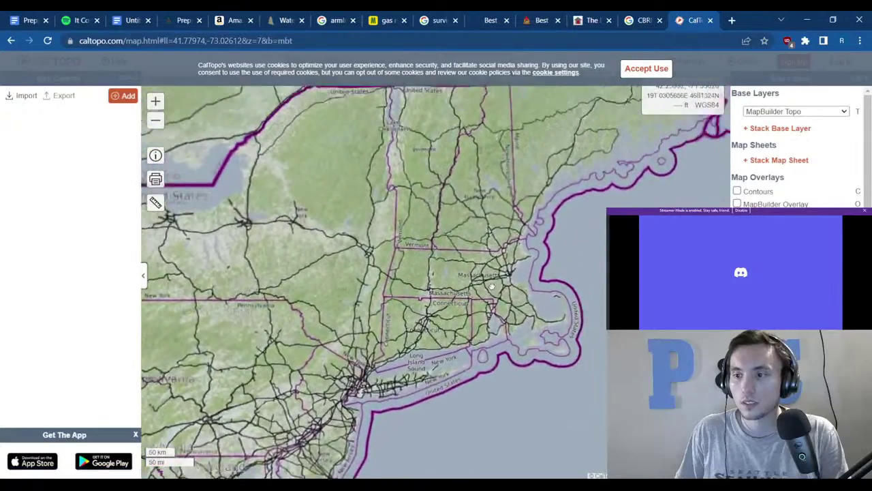
{"action": "scroll", "coordinate": [417, 239], "scroll_direction": "up", "scroll_amount": 1}
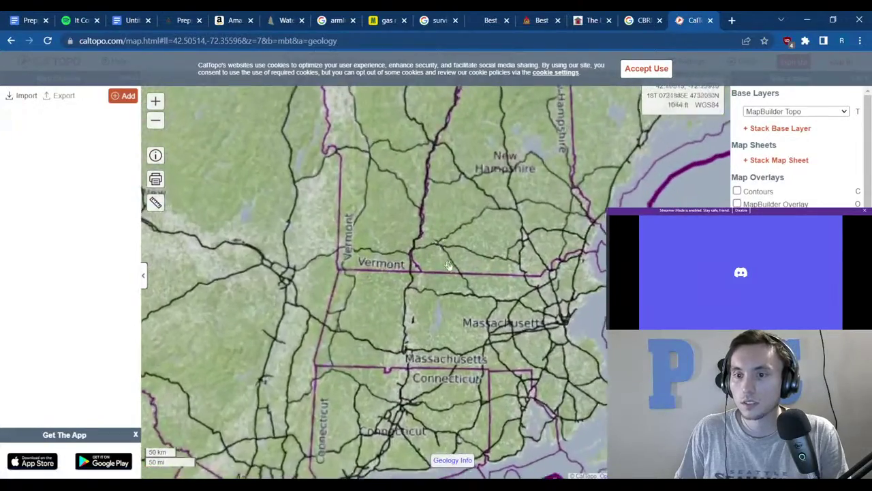
{"action": "scroll", "coordinate": [417, 239], "scroll_direction": "up", "scroll_amount": 1}
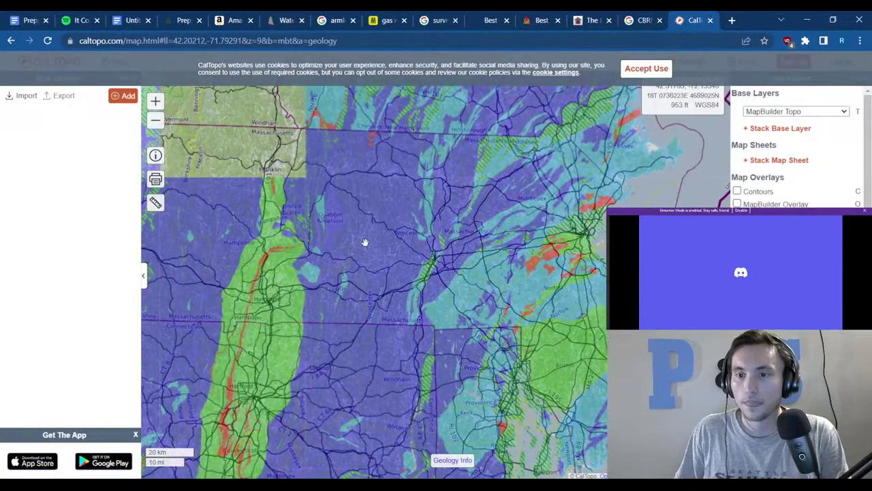
{"action": "scroll", "coordinate": [287, 292], "scroll_direction": "up", "scroll_amount": 1}
{"action": "scroll", "coordinate": [346, 310], "scroll_direction": "down", "scroll_amount": 1}
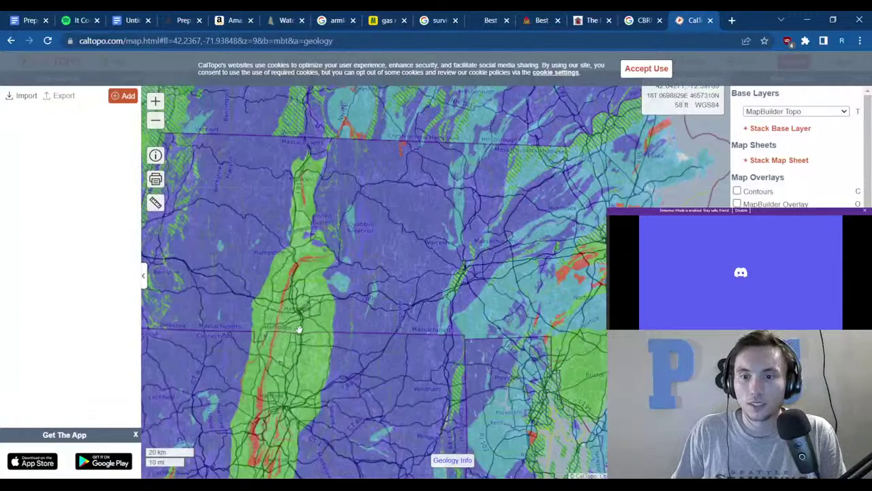
{"action": "scroll", "coordinate": [299, 329], "scroll_direction": "up", "scroll_amount": 1}
{"action": "left_click_drag", "start_coordinate": [299, 329], "coordinate": [347, 258]}
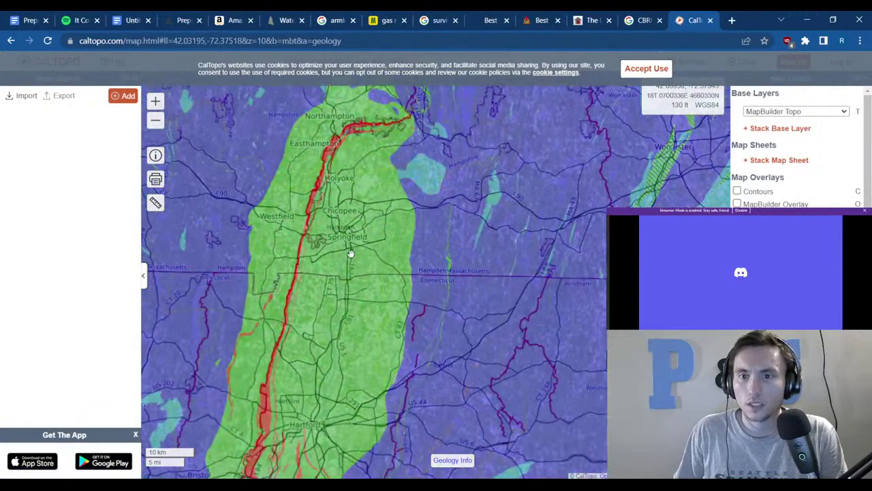
{"action": "scroll", "coordinate": [350, 254], "scroll_direction": "down", "scroll_amount": 1}
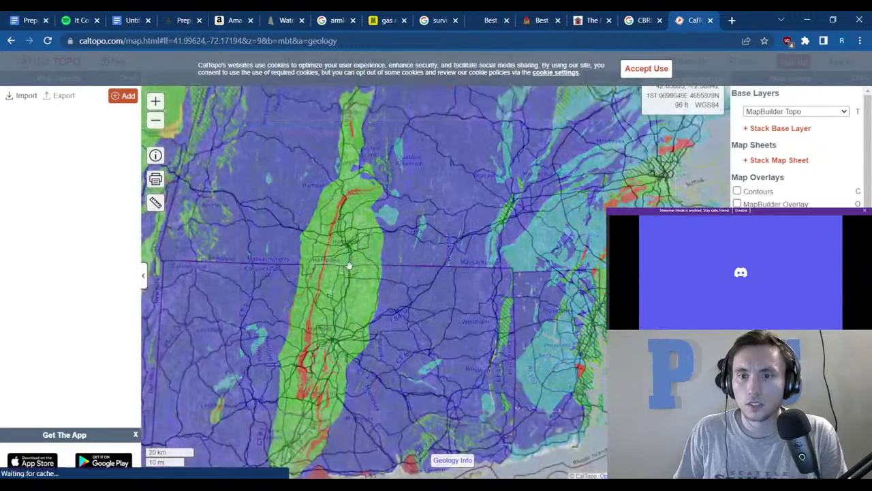
{"action": "left_click_drag", "start_coordinate": [361, 262], "coordinate": [413, 255]}
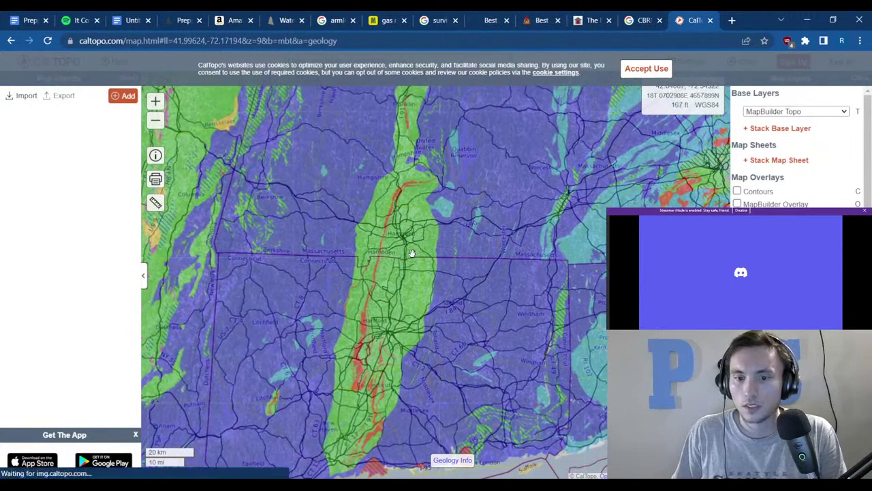
Accept the cookie notice, check the map's sharing link, and return to the Prepping document.
{"action": "left_click", "coordinate": [153, 158]}
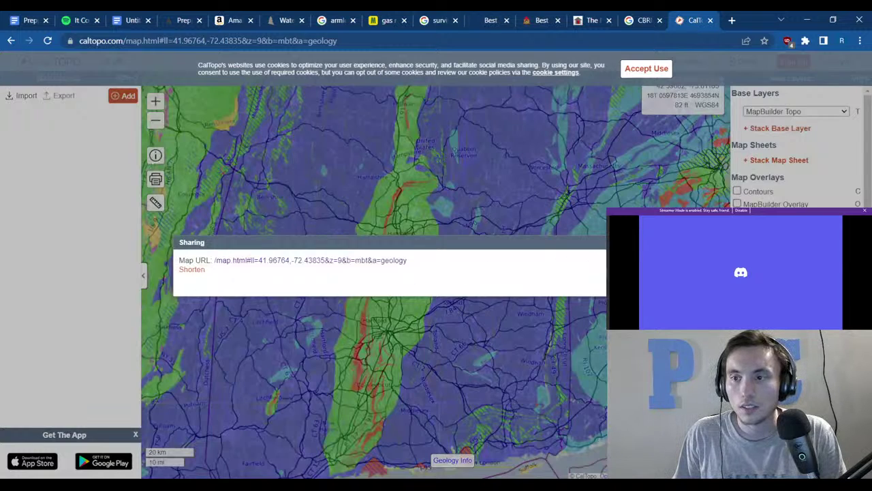
{"action": "key", "text": "Escape"}
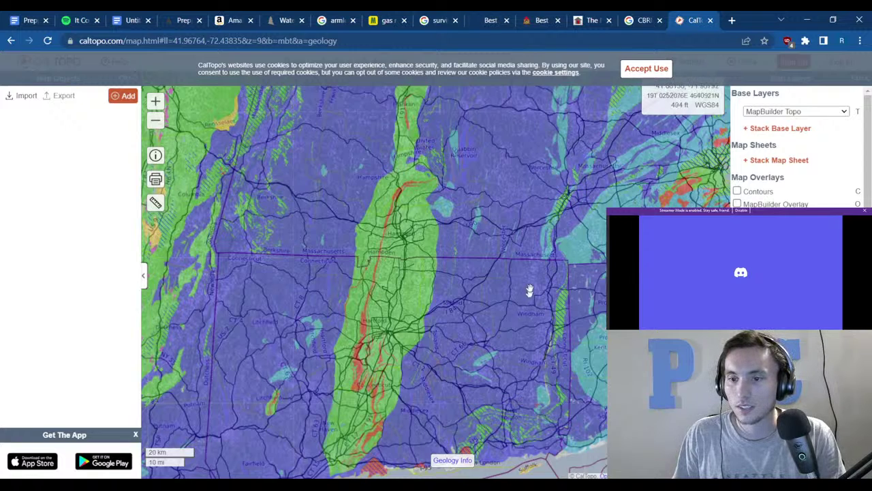
{"action": "left_click_drag", "start_coordinate": [533, 257], "coordinate": [449, 290]}
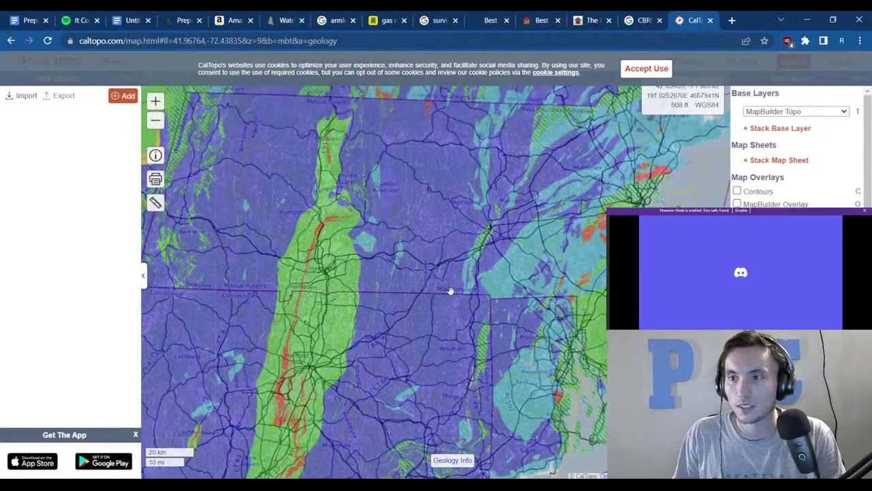
{"action": "left_click", "coordinate": [644, 69]}
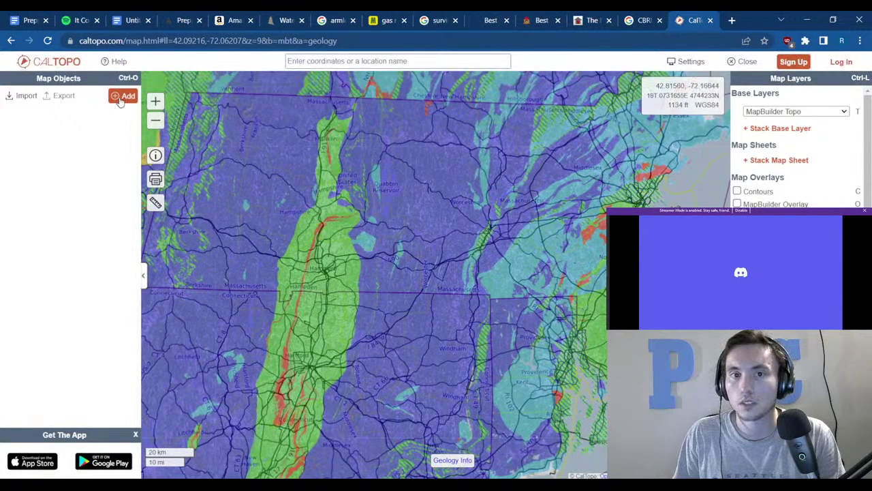
{"action": "left_click", "coordinate": [156, 155]}
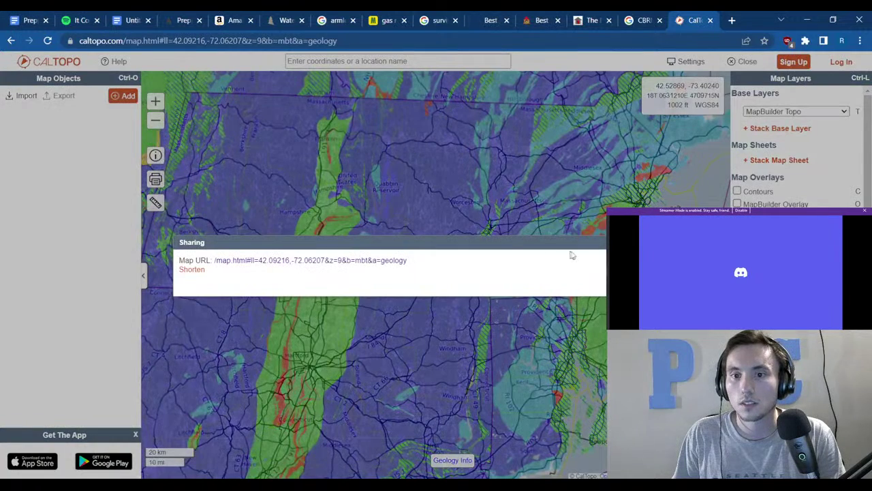
{"action": "left_click", "coordinate": [179, 210]}
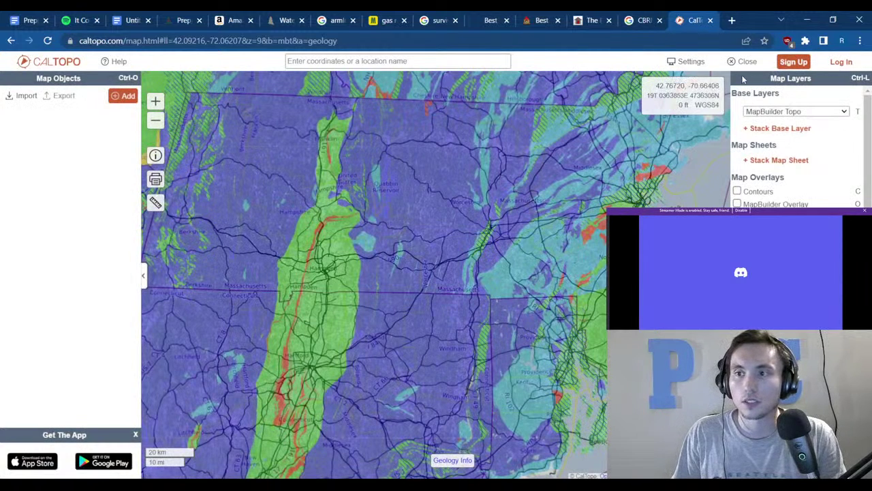
{"action": "left_click", "coordinate": [27, 20]}
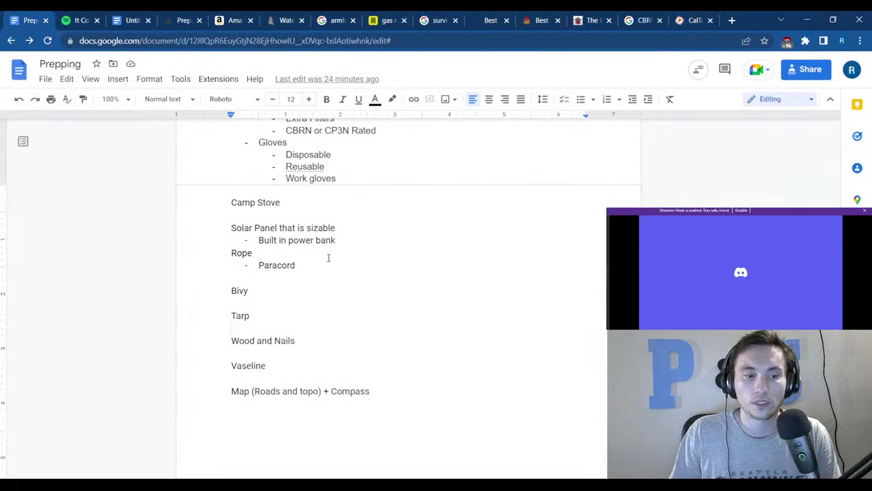
Add '/Cartridges' after Extra Filters, fixing the typo 'Cartriagews' with the spelling suggestion.
{"action": "scroll", "coordinate": [302, 253], "scroll_direction": "up", "scroll_amount": 3}
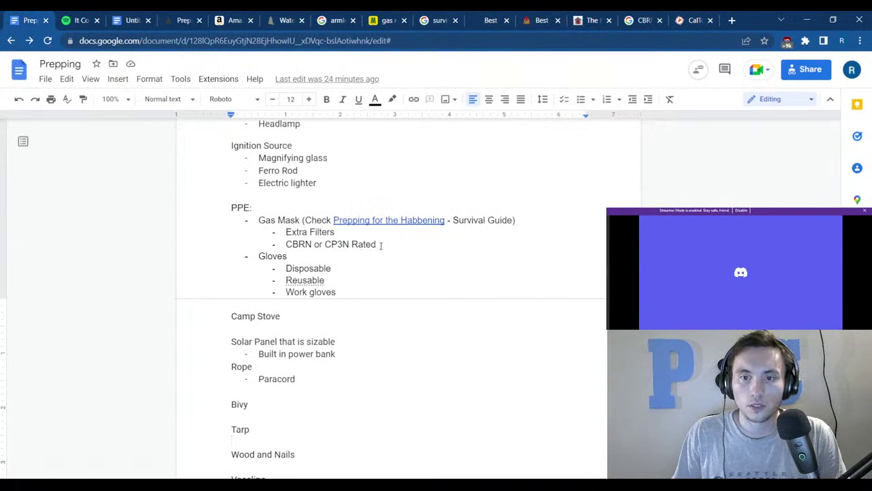
{"action": "left_click_drag", "start_coordinate": [400, 254], "coordinate": [382, 244]}
{"action": "left_click", "coordinate": [258, 232]}
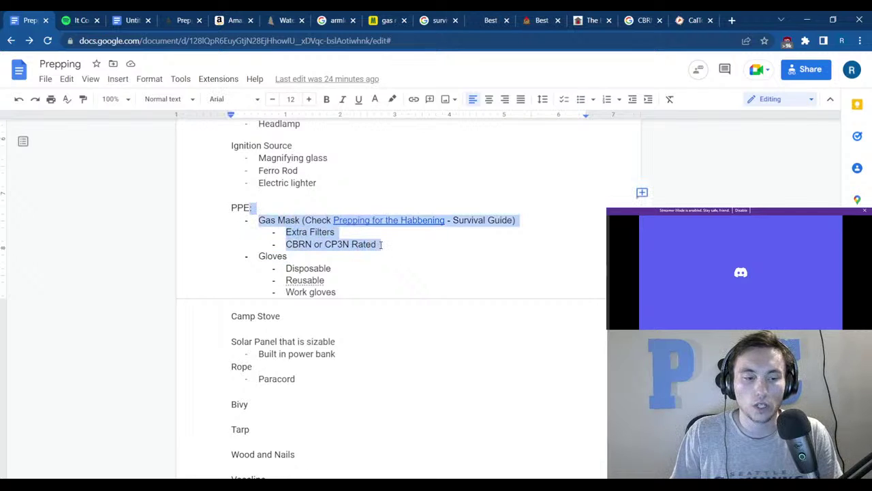
{"action": "left_click", "coordinate": [357, 231]}
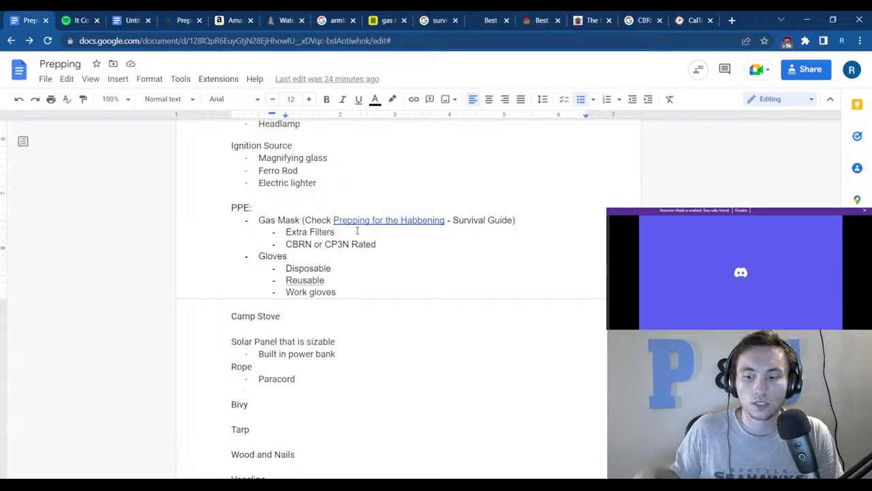
{"action": "type", "text": "/C"}
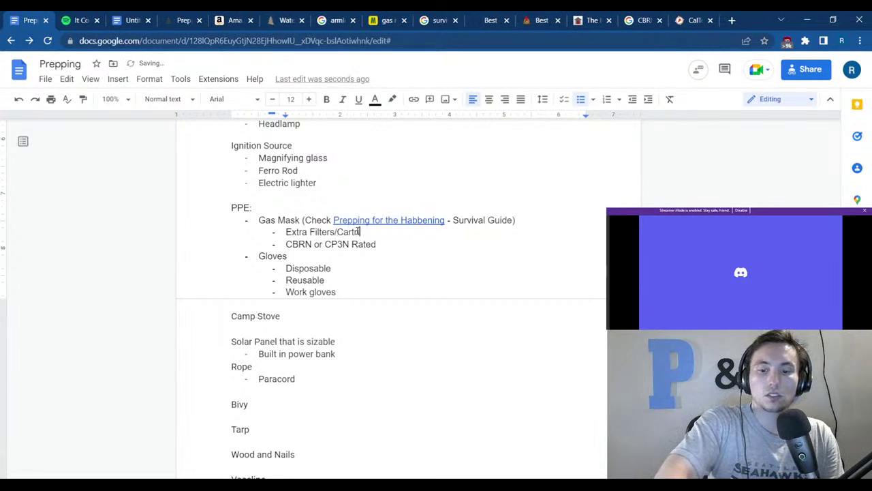
{"action": "type", "text": "artriagews"}
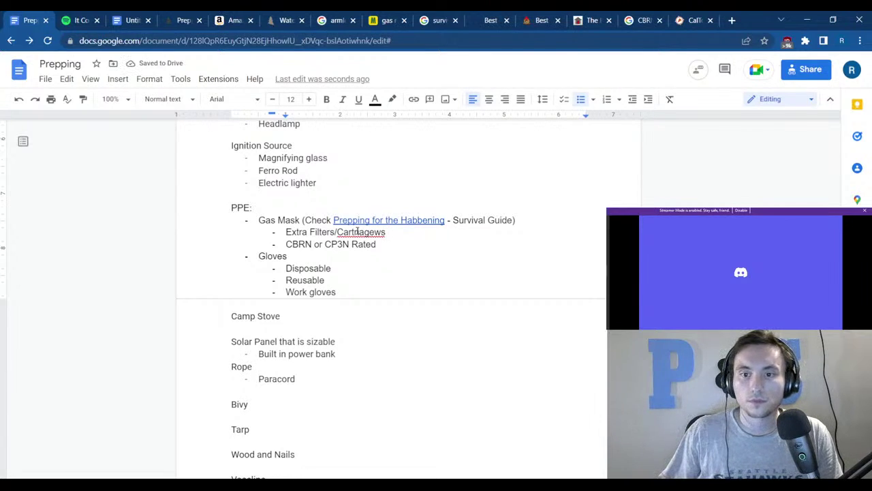
{"action": "right_click", "coordinate": [357, 231]}
{"action": "left_click", "coordinate": [431, 261]}
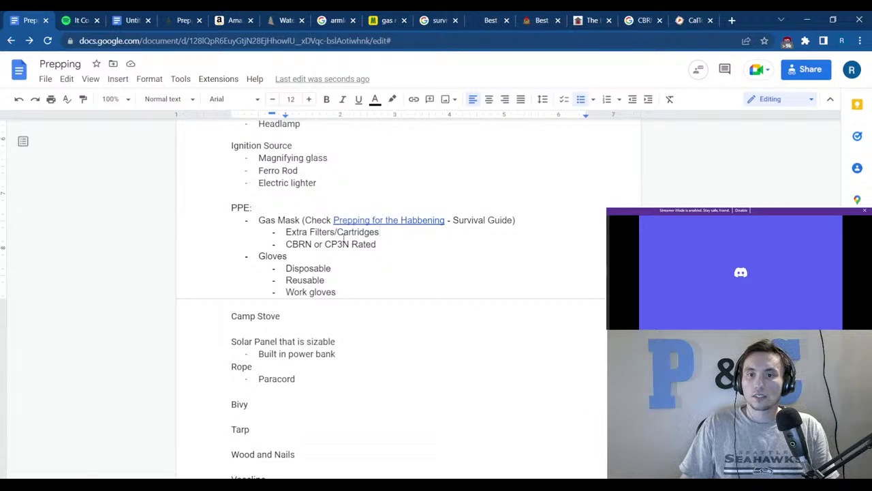
Post the comment 'Add file for' on the words Gas Mask.
{"action": "left_click_drag", "start_coordinate": [259, 221], "coordinate": [299, 220]}
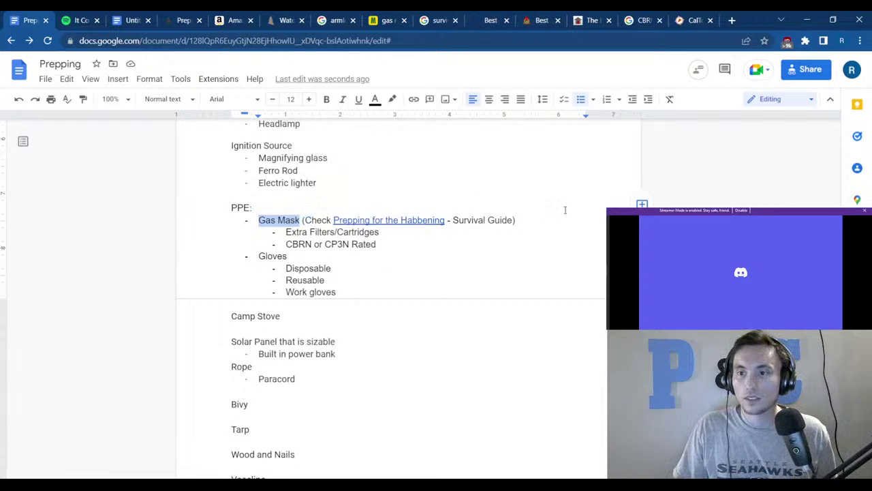
{"action": "key", "text": "ctrl+alt+m"}
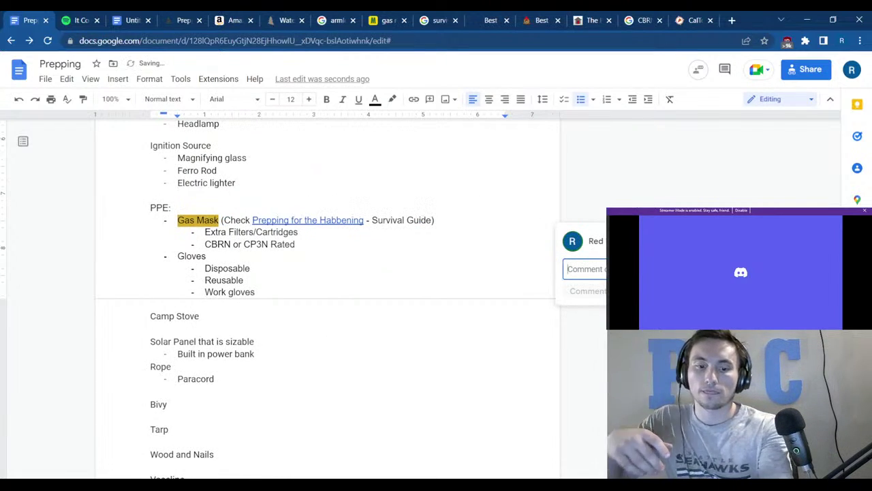
{"action": "type", "text": "Sdd"}
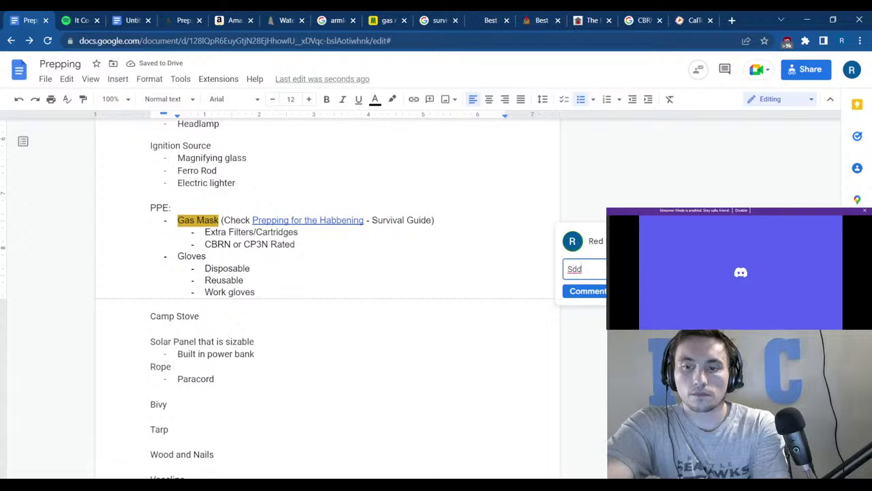
{"action": "key", "text": "BackSpace"}
{"action": "key", "text": "BackSpace"}
{"action": "key", "text": "BackSpace"}
{"action": "type", "text": "Add fil"}
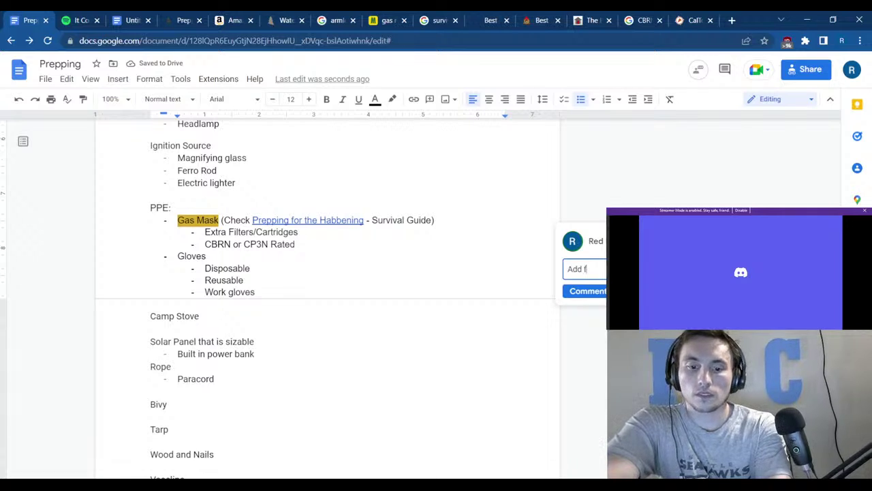
{"action": "type", "text": "e for"}
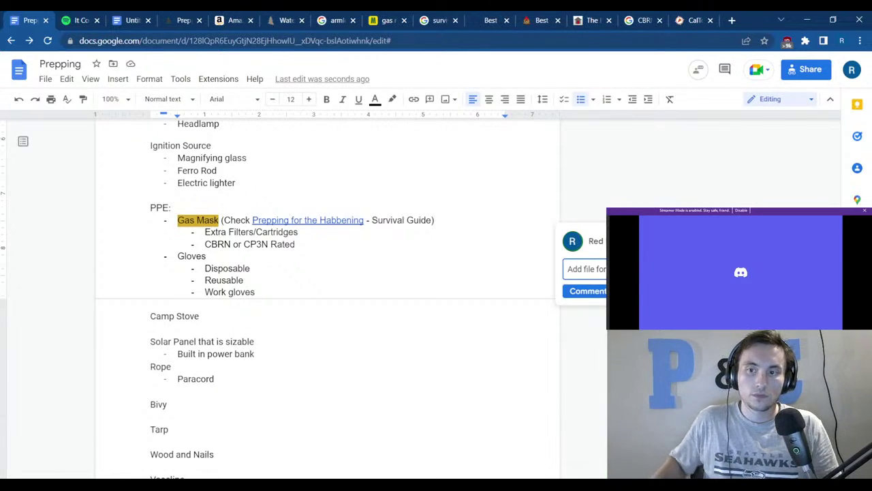
{"action": "left_click", "coordinate": [590, 291]}
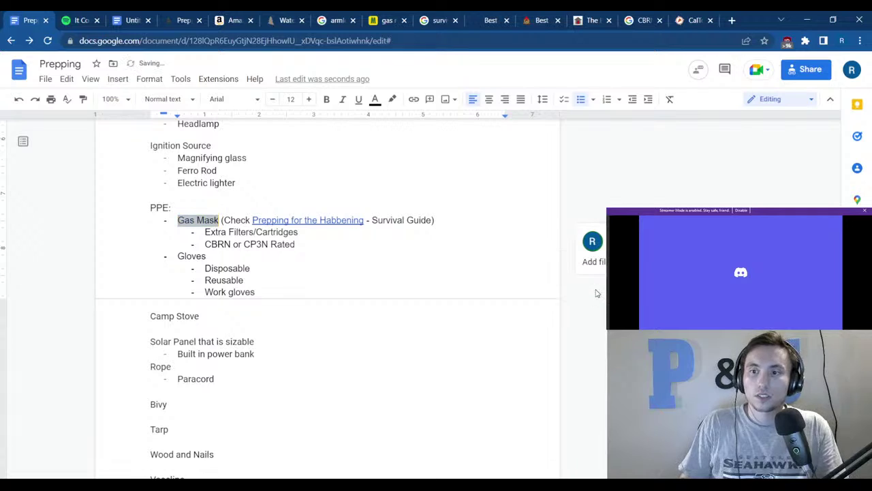
{"action": "scroll", "coordinate": [401, 268], "scroll_direction": "up", "scroll_amount": 2}
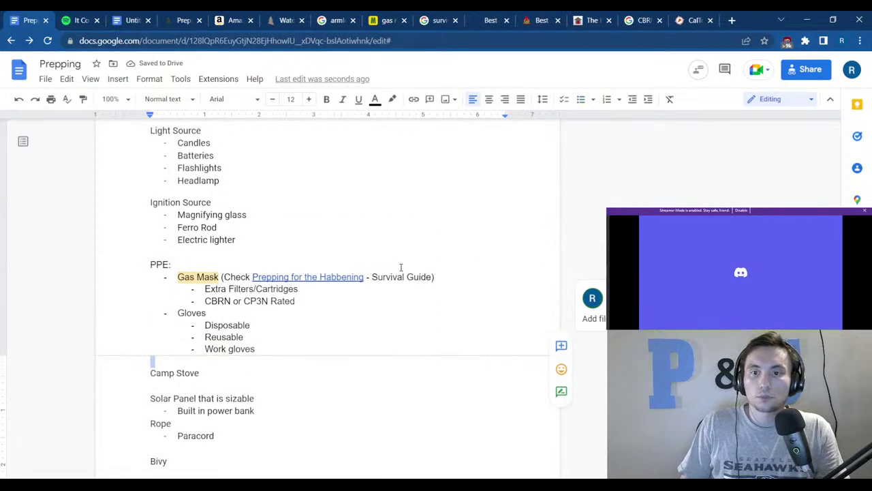
{"action": "scroll", "coordinate": [401, 270], "scroll_direction": "up", "scroll_amount": 1}
{"action": "scroll", "coordinate": [376, 286], "scroll_direction": "up", "scroll_amount": 1}
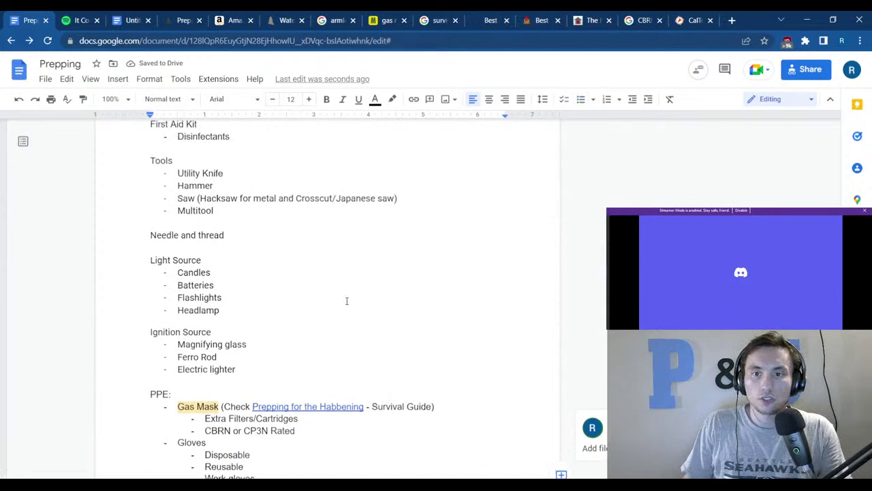
{"action": "scroll", "coordinate": [341, 303], "scroll_direction": "up", "scroll_amount": 4}
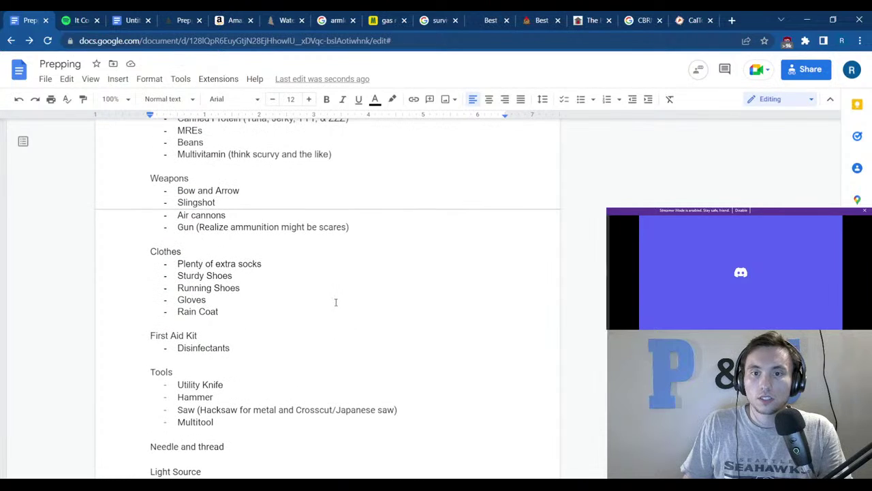
Search 'sheets' in a new tab and go through the Google Sheets product page to the Sheets home.
{"action": "left_click", "coordinate": [732, 19]}
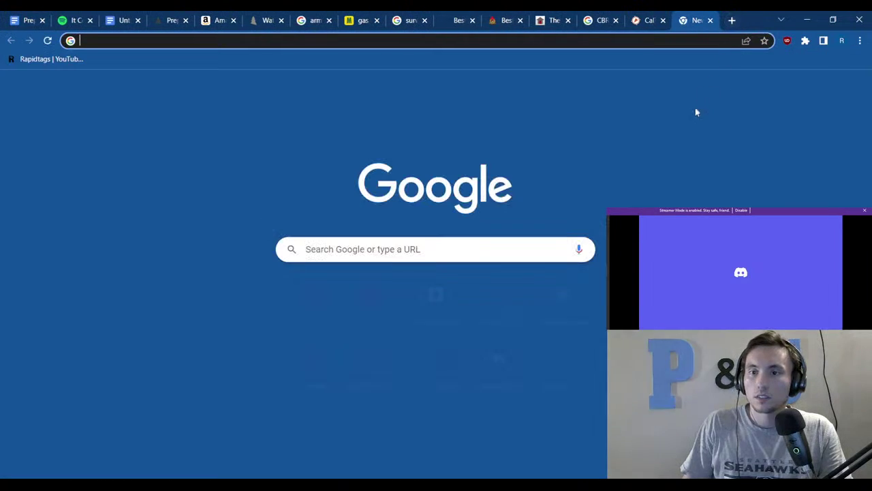
{"action": "type", "text": "s"}
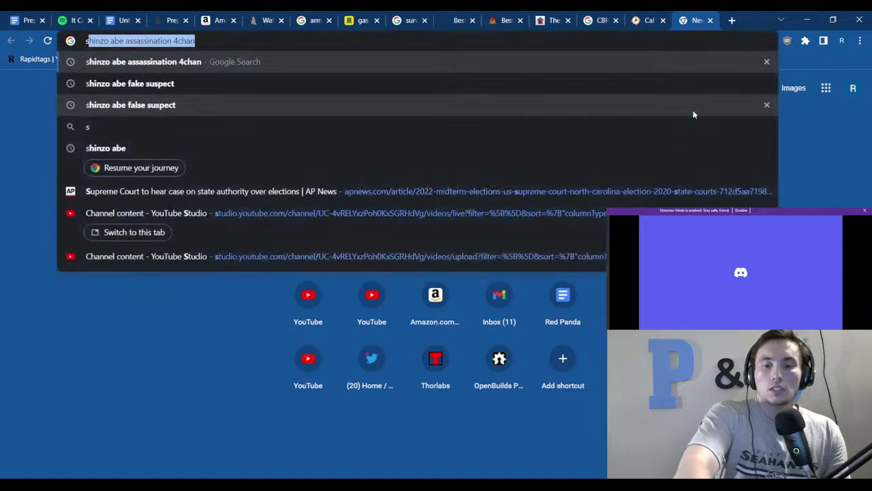
{"action": "type", "text": "heets"}
{"action": "key", "text": "Return"}
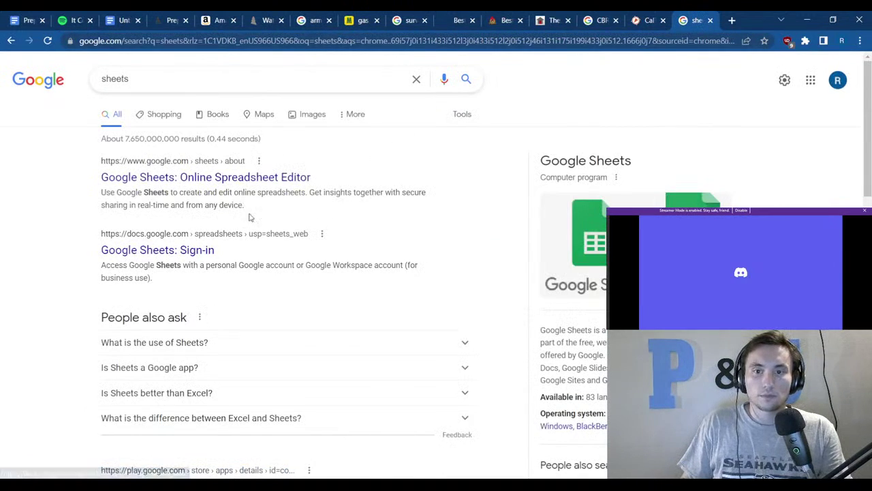
{"action": "left_click", "coordinate": [254, 179]}
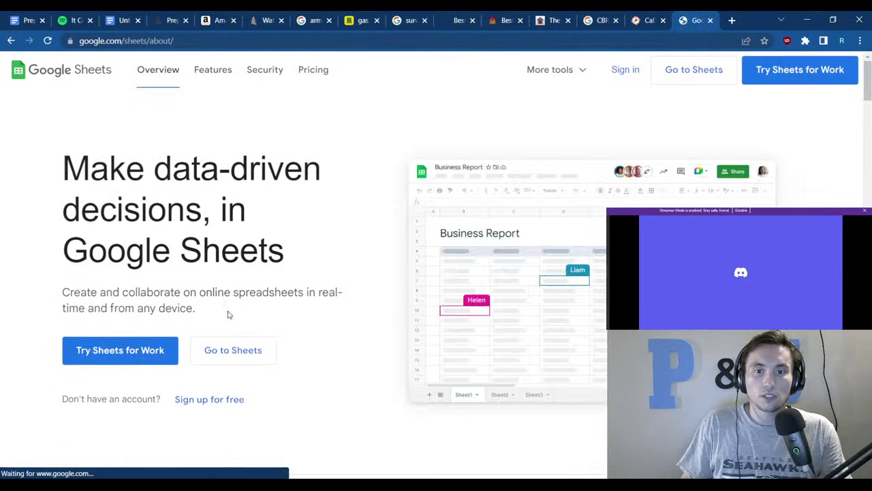
{"action": "left_click", "coordinate": [231, 348]}
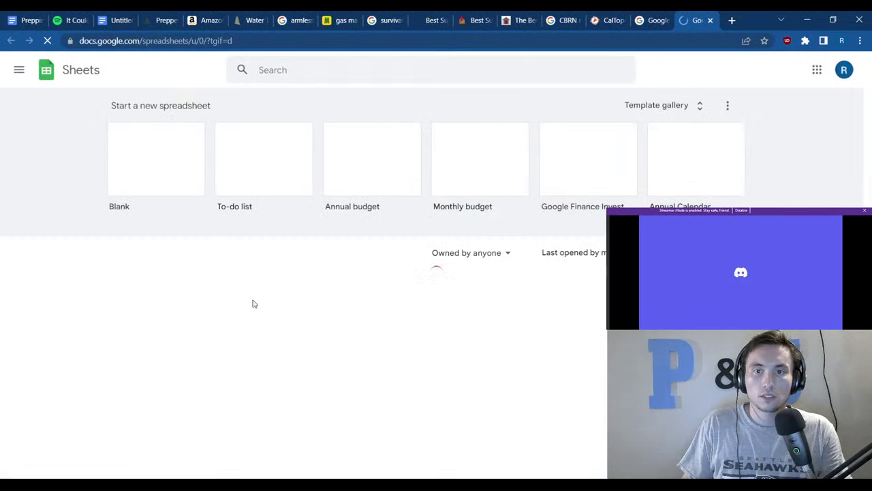
Create a blank spreadsheet, select cell F7, and restore the Chrome window to a smaller size.
{"action": "left_click", "coordinate": [156, 158]}
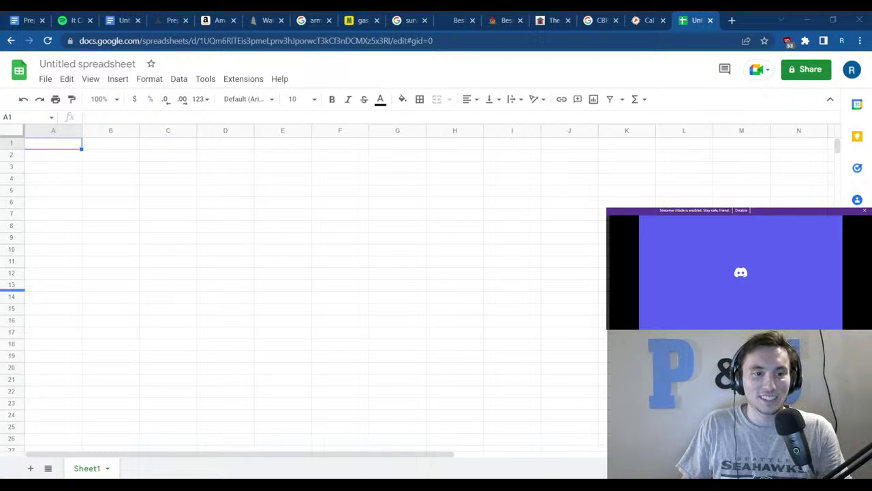
{"action": "left_click", "coordinate": [327, 213]}
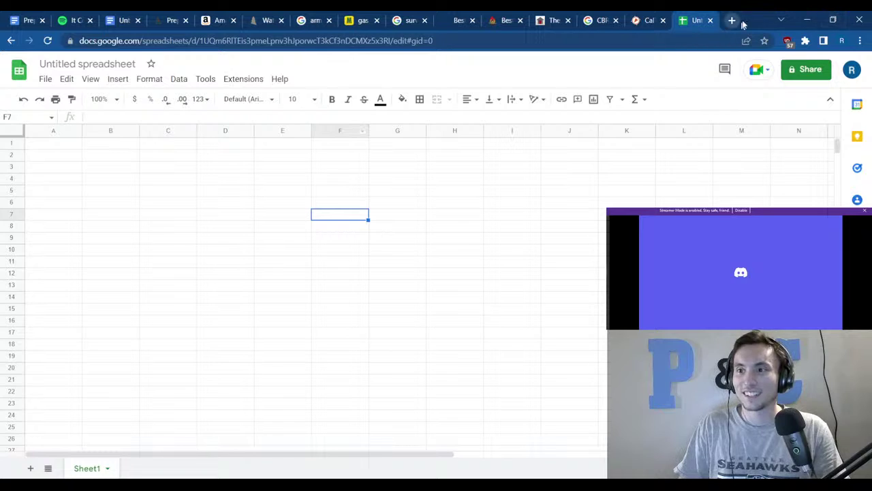
{"action": "left_click_drag", "start_coordinate": [742, 21], "coordinate": [690, 11]}
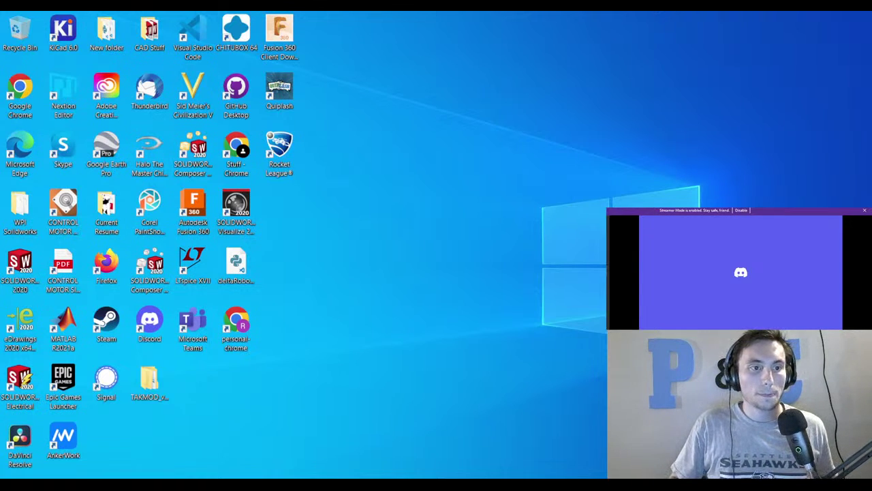
{"action": "key", "text": "alt+Tab"}
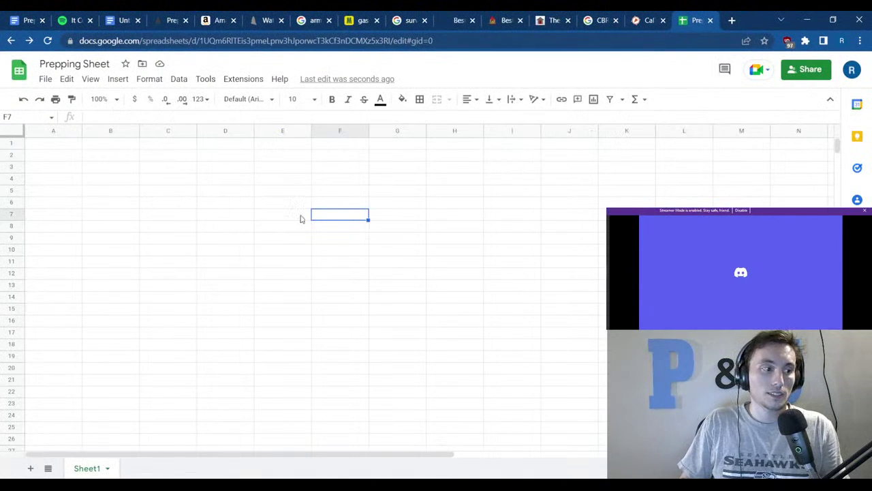
Return to the blank Prepping Sheet and select cells E7, A1, C8, then a block from A1.
{"action": "left_click", "coordinate": [301, 218]}
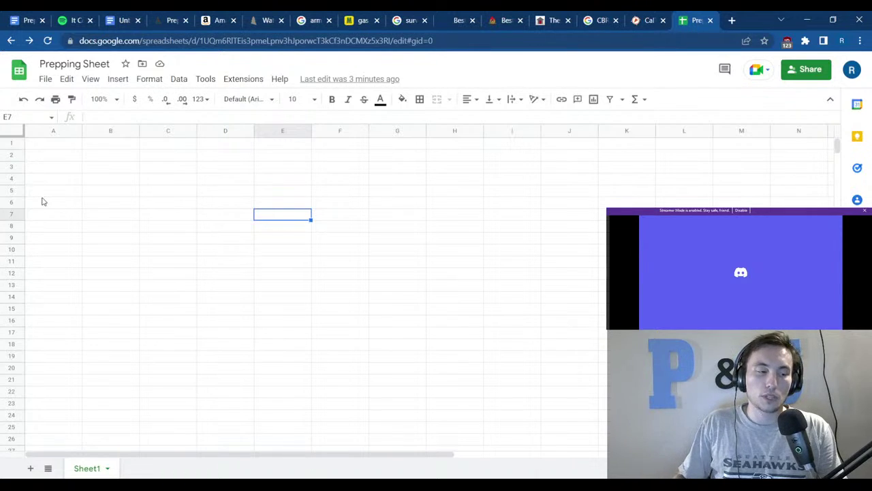
{"action": "left_click", "coordinate": [59, 145]}
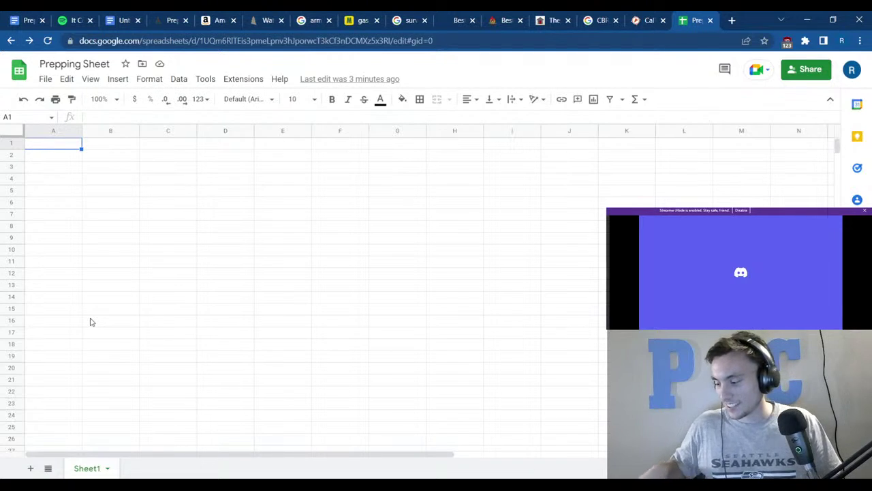
{"action": "left_click", "coordinate": [185, 229]}
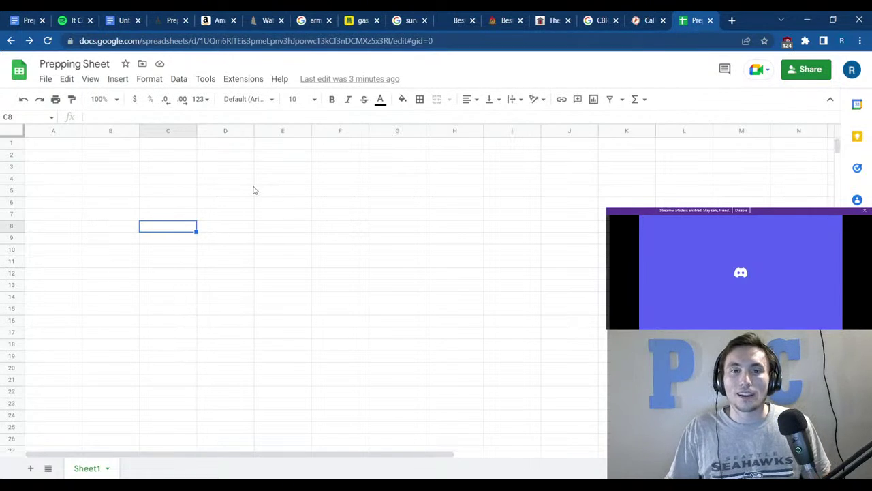
{"action": "left_click_drag", "start_coordinate": [58, 144], "coordinate": [681, 393]}
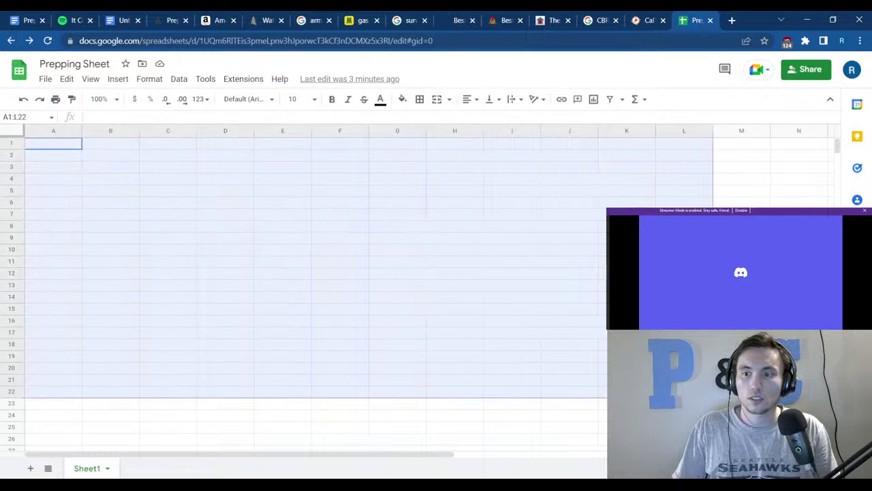
Type the Time Scale heading into cell A1.
{"action": "left_click", "coordinate": [596, 334]}
{"action": "left_click", "coordinate": [60, 149]}
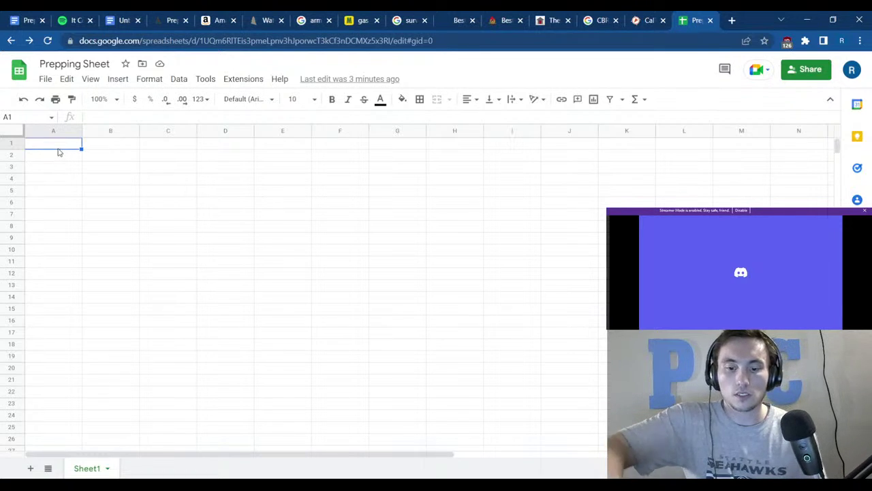
{"action": "type", "text": "Time "}
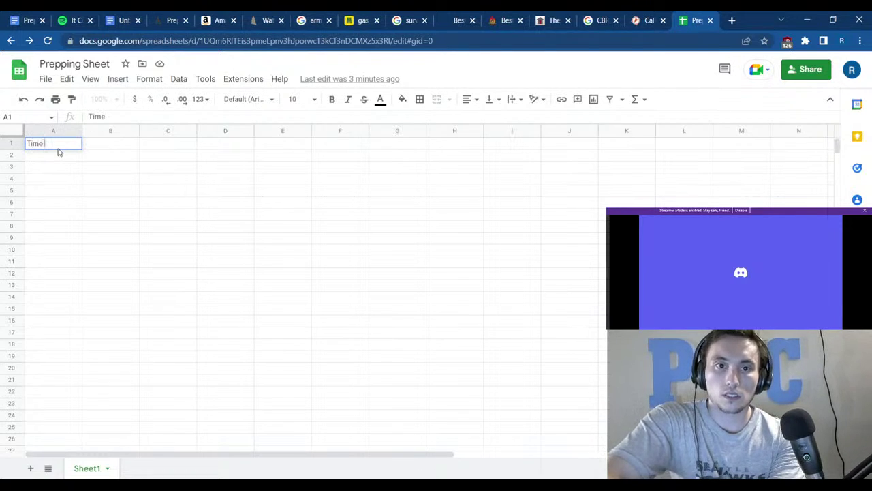
{"action": "type", "text": "Scale"}
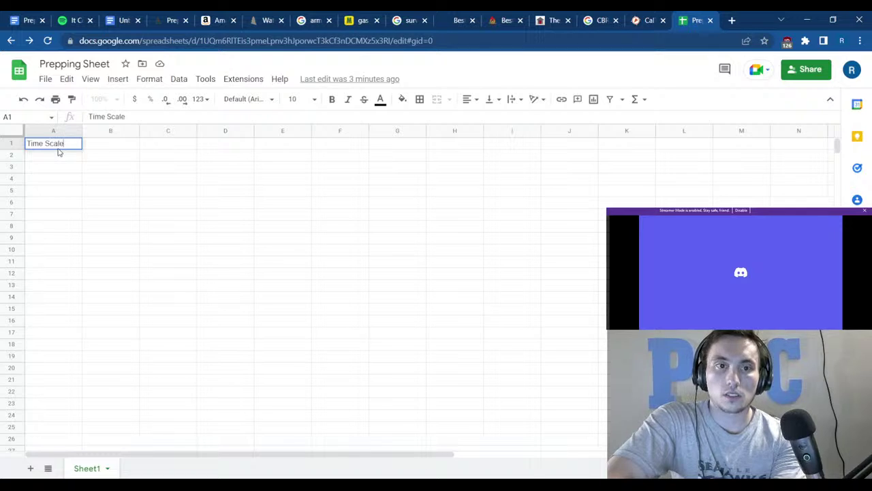
{"action": "key", "text": "Return"}
{"action": "key", "text": "Return"}
{"action": "key", "text": "Return"}
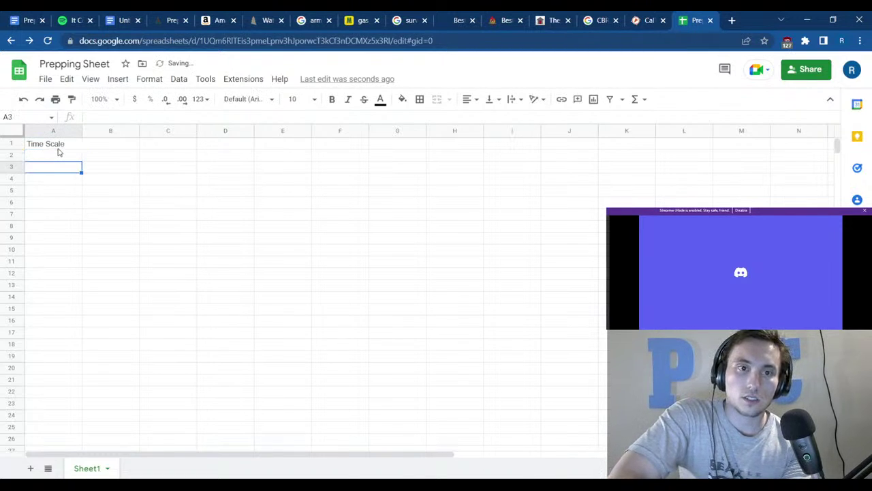
Enter 1 Day in cell A2.
{"action": "left_click", "coordinate": [59, 155]}
{"action": "type", "text": "D"}
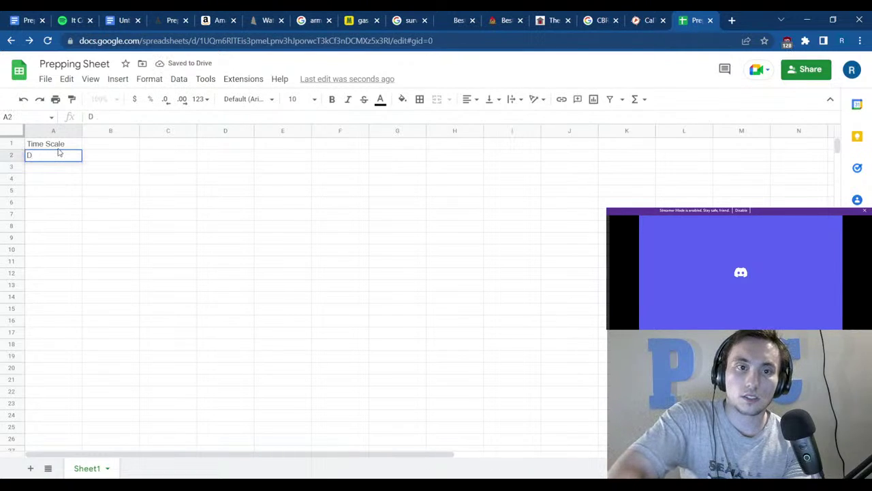
{"action": "key", "text": "BackSpace"}
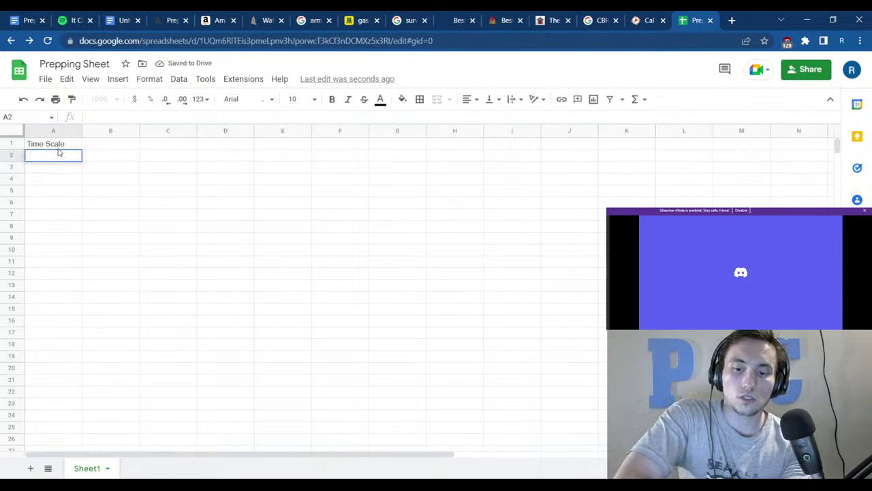
{"action": "type", "text": "0-7"}
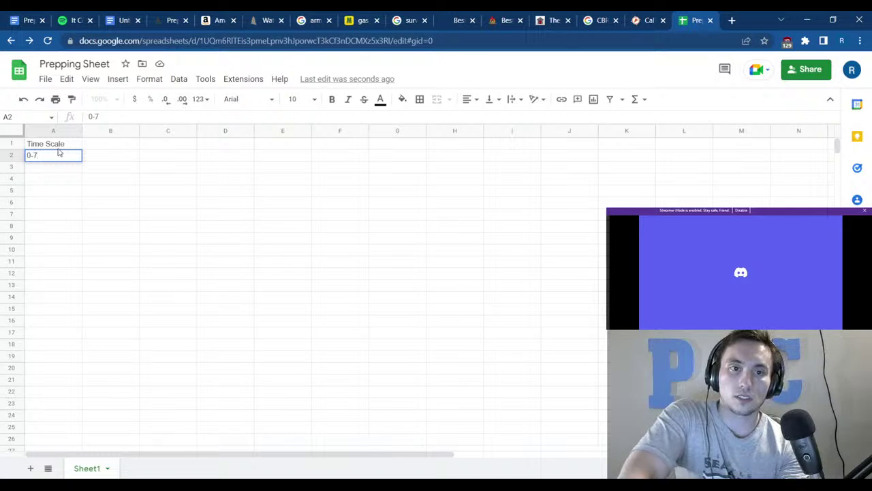
{"action": "type", "text": "1"}
{"action": "key", "text": "BackSpace"}
{"action": "key", "text": "BackSpace"}
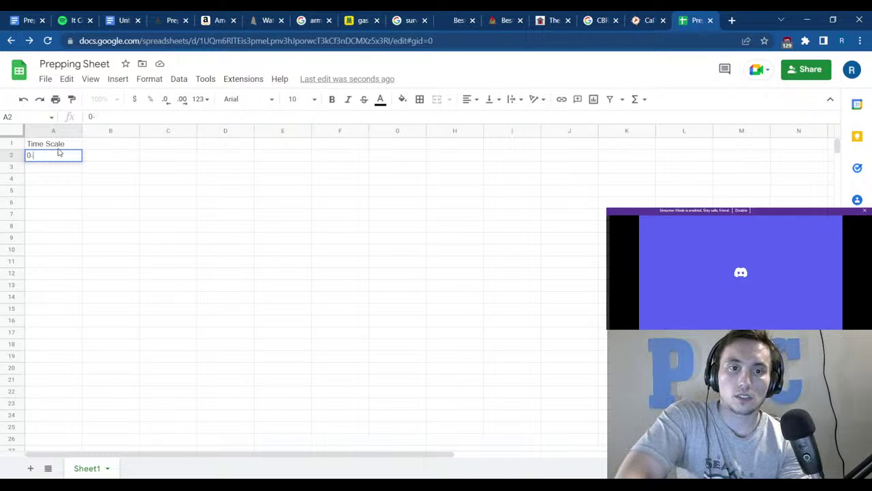
{"action": "key", "text": "BackSpace"}
{"action": "key", "text": "BackSpace"}
{"action": "type", "text": "Day"}
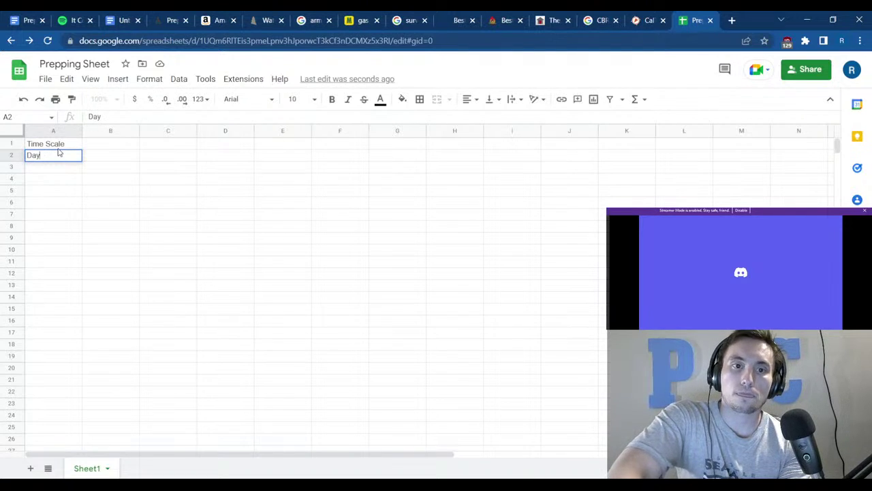
{"action": "key", "text": "BackSpace"}
{"action": "key", "text": "BackSpace"}
{"action": "key", "text": "BackSpace"}
{"action": "type", "text": "1 Day"}
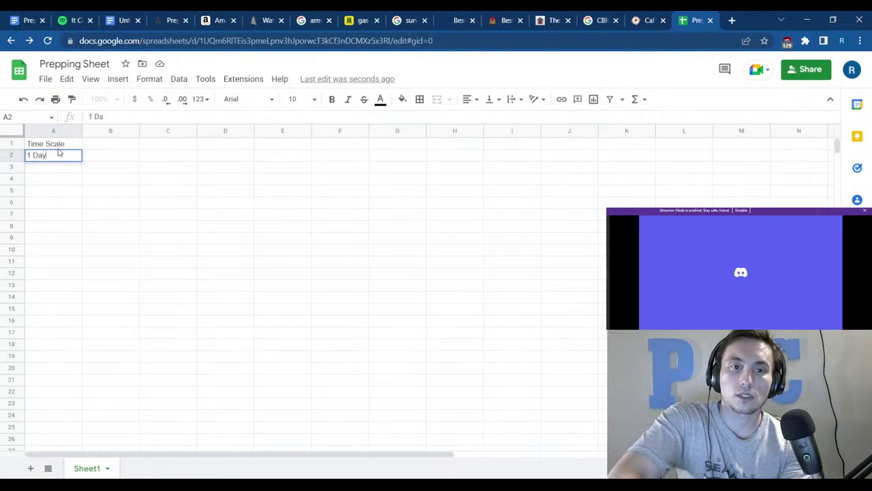
{"action": "key", "text": "Return"}
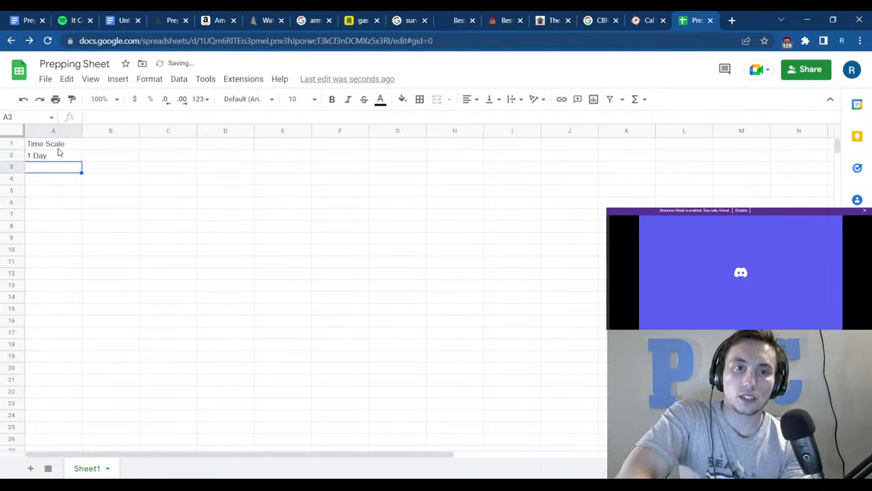
Enter 3-4 Days in A3 and 1 Week in A4, then select the filled column A cells.
{"action": "type", "text": "1"}
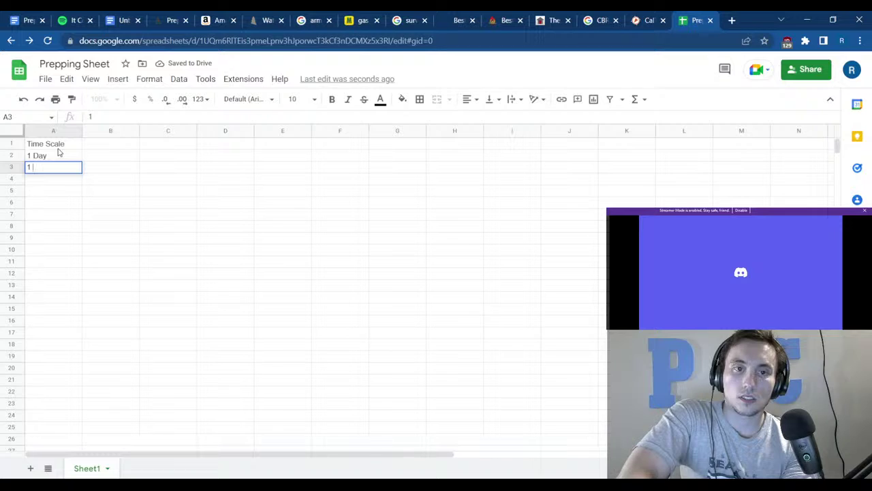
{"action": "key", "text": "BackSpace"}
{"action": "type", "text": "3-4"}
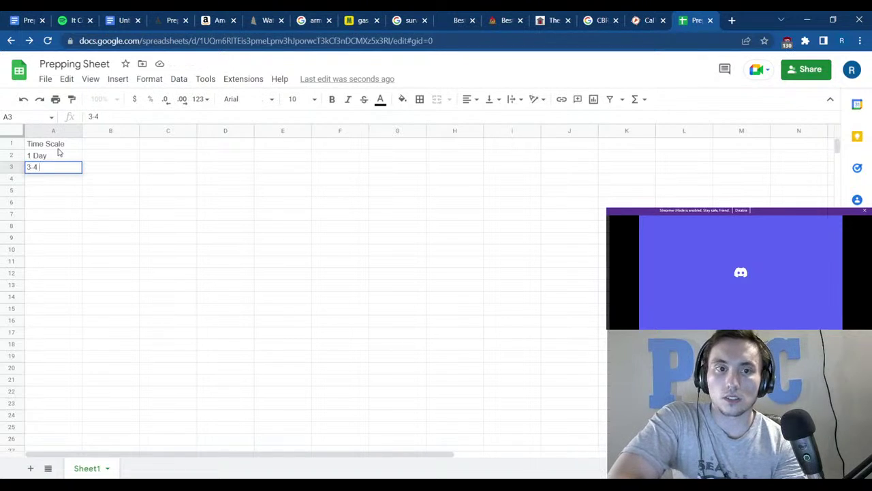
{"action": "type", "text": " Days"}
{"action": "key", "text": "Return"}
{"action": "type", "text": "1 "}
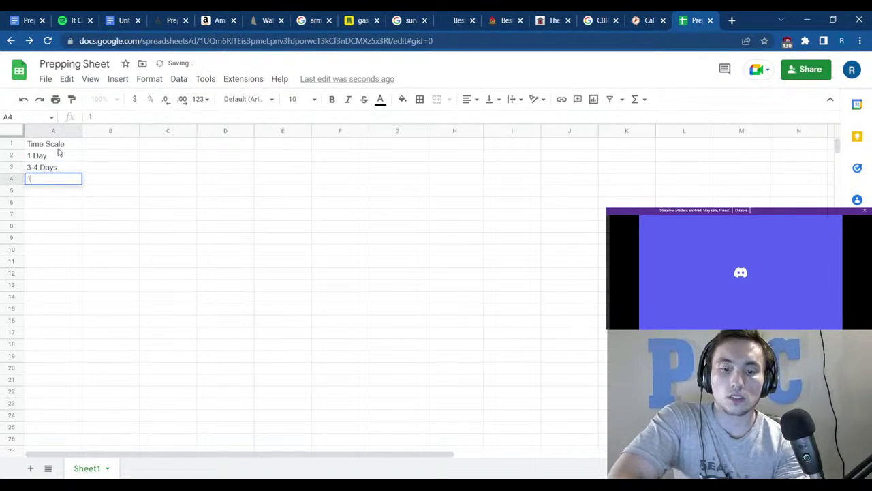
{"action": "type", "text": "W"}
{"action": "key", "text": "BackSpace"}
{"action": "type", "text": "Wee"}
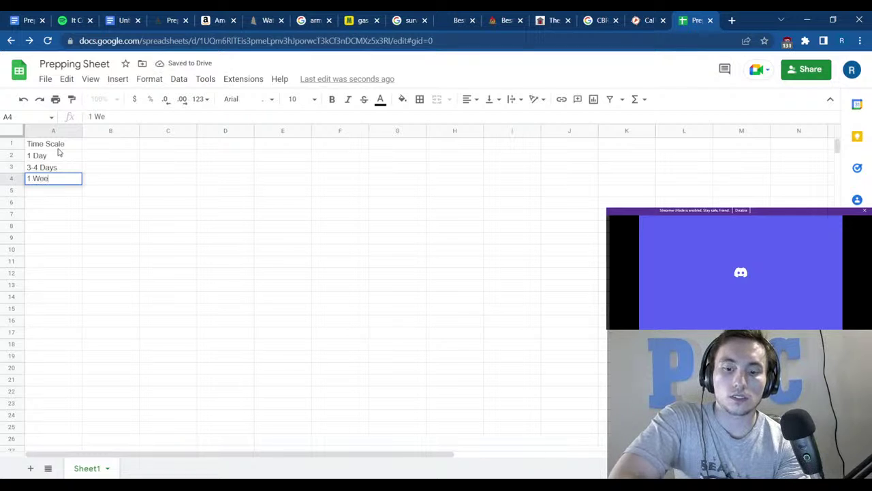
{"action": "type", "text": "k"}
{"action": "key", "text": "Return"}
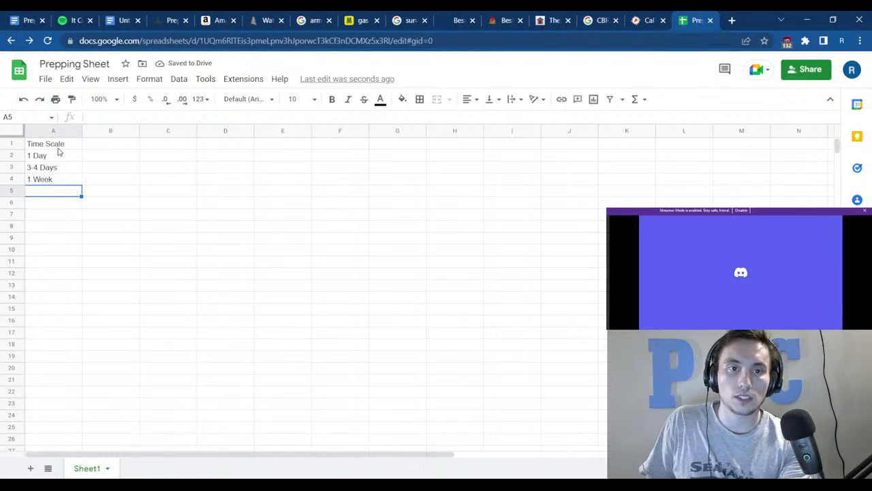
{"action": "left_click_drag", "start_coordinate": [58, 144], "coordinate": [52, 362]}
Centre the Time Scale entries and enter 1 Months in A5.
{"action": "key", "text": "ctrl+shift+e"}
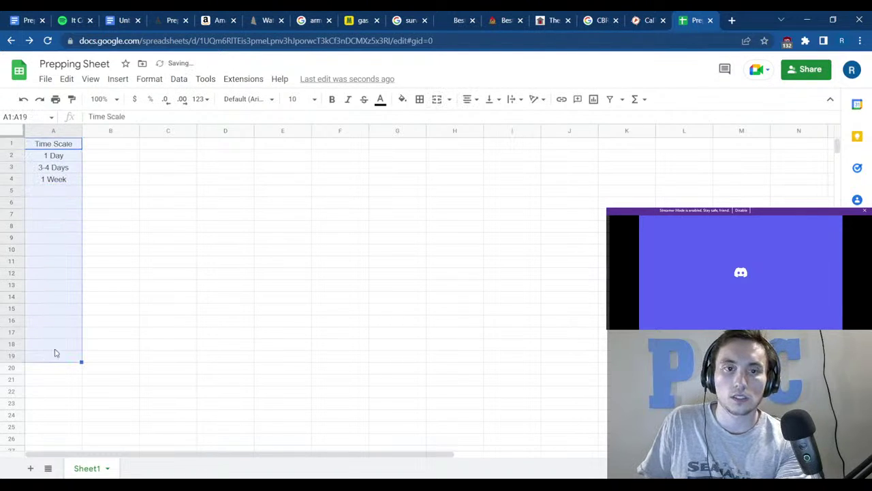
{"action": "left_click", "coordinate": [50, 131]}
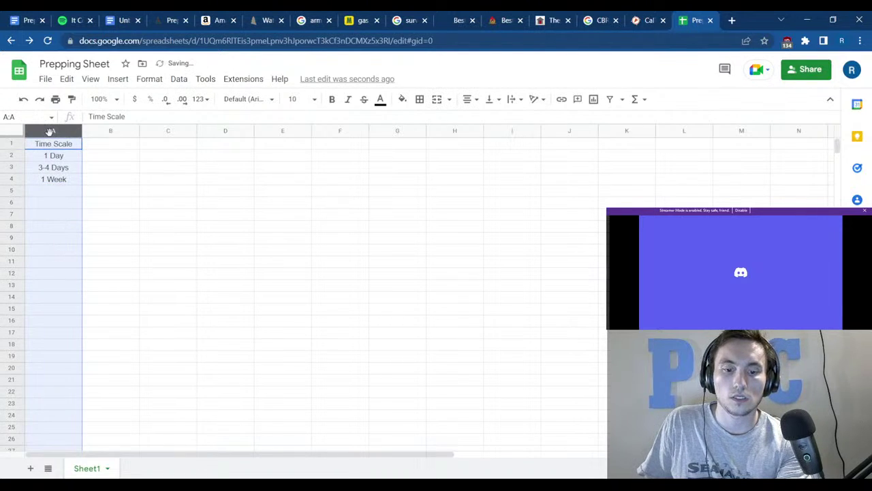
{"action": "left_click", "coordinate": [66, 197]}
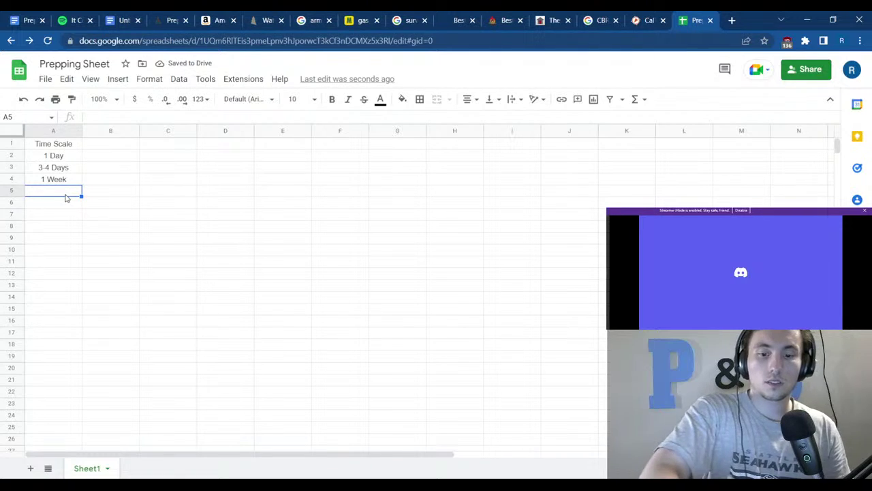
{"action": "type", "text": "1 mo"}
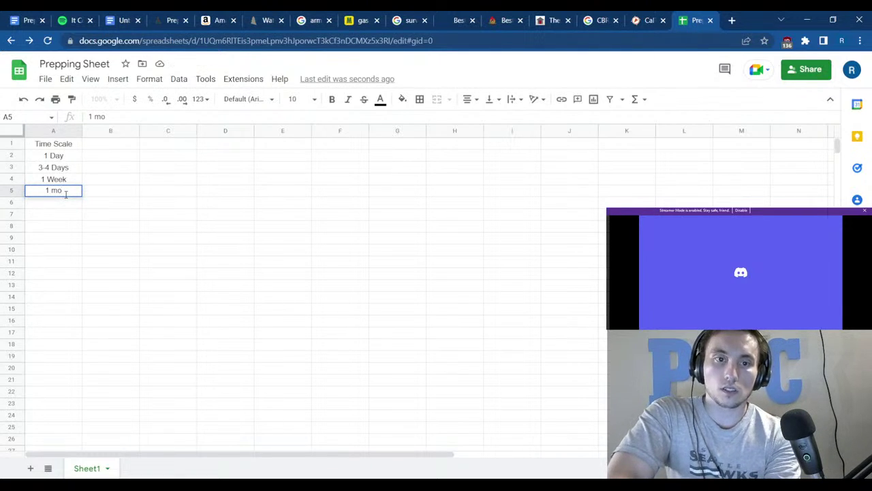
{"action": "key", "text": "BackSpace"}
{"action": "key", "text": "BackSpace"}
{"action": "type", "text": "Months"}
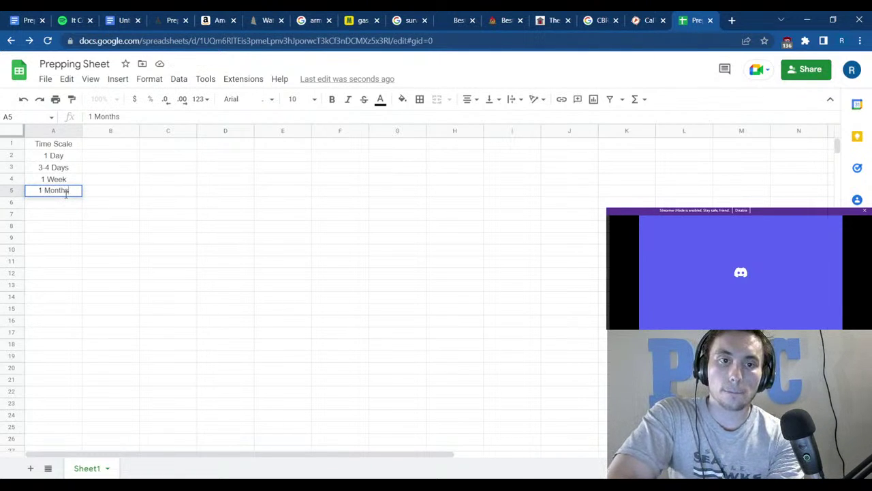
{"action": "key", "text": "Return"}
Enter 3 Months in A6 and 1 Year in A7.
{"action": "type", "text": "3 Mo"}
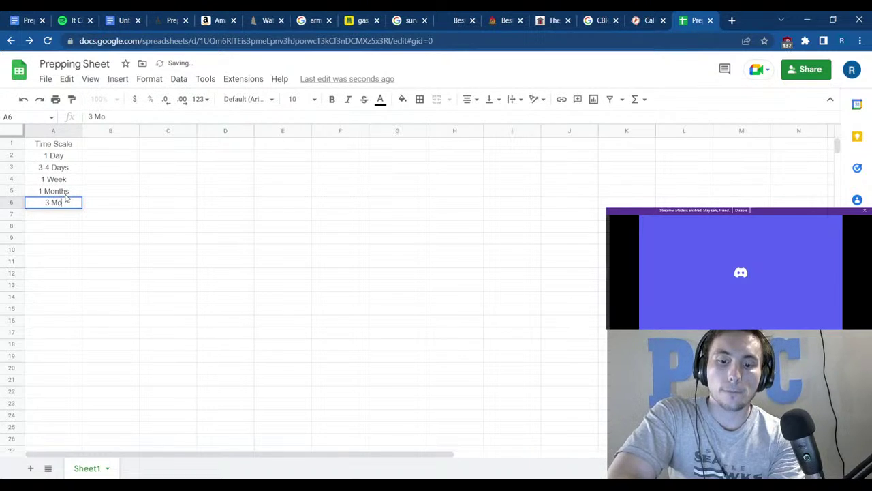
{"action": "type", "text": "nths"}
{"action": "key", "text": "Return"}
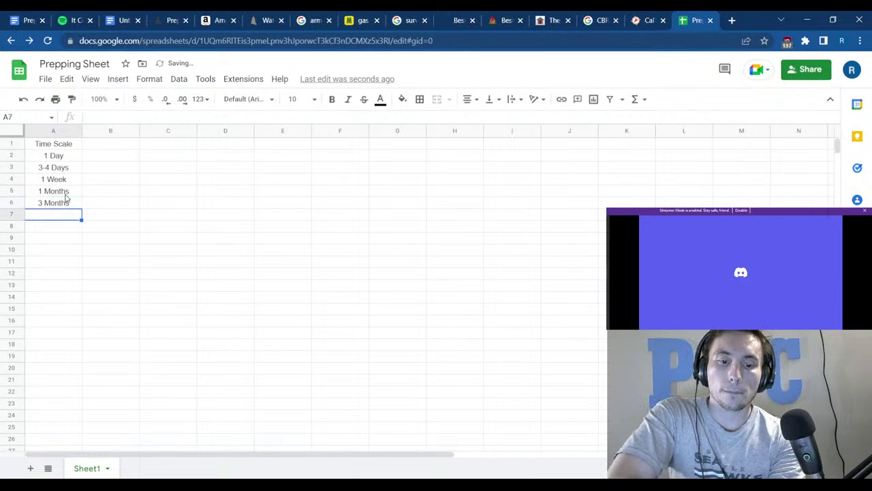
{"action": "type", "text": "1 years"}
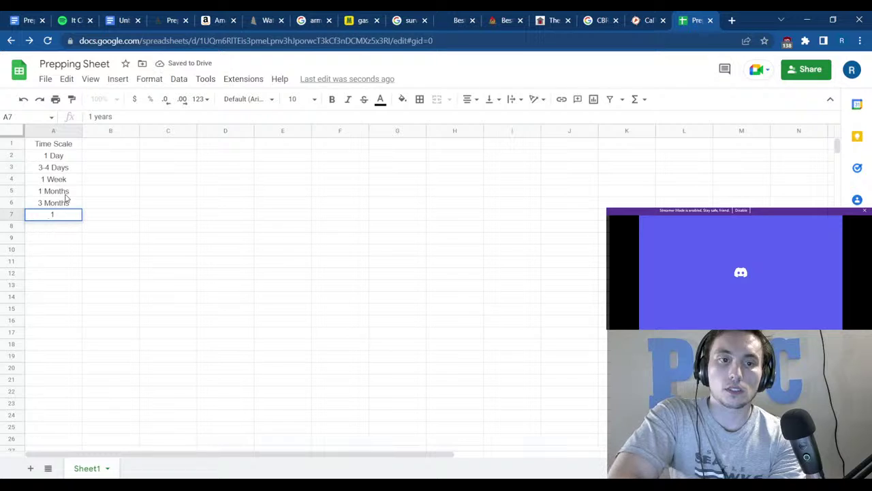
{"action": "key", "text": "BackSpace"}
{"action": "key", "text": "BackSpace"}
{"action": "key", "text": "BackSpace"}
{"action": "key", "text": "BackSpace"}
{"action": "key", "text": "BackSpace"}
{"action": "type", "text": "Year"}
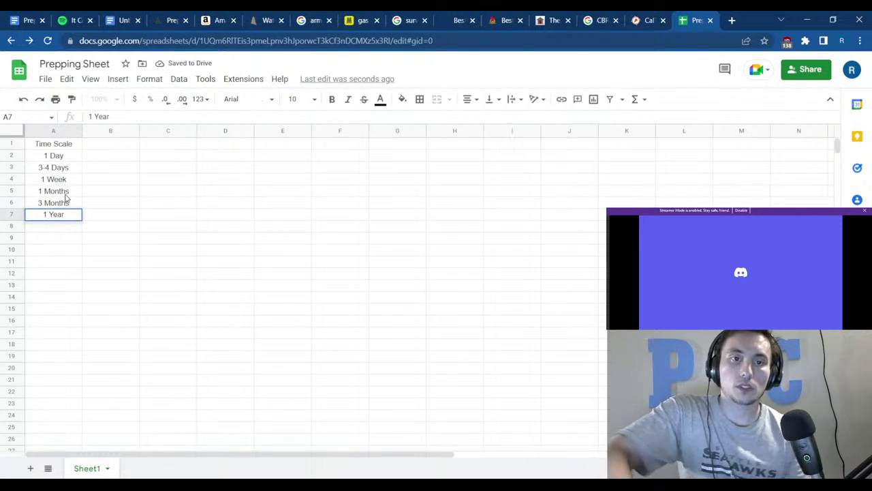
Freeze the sheet up to column A.
{"action": "left_click", "coordinate": [48, 130]}
{"action": "right_click", "coordinate": [48, 130]}
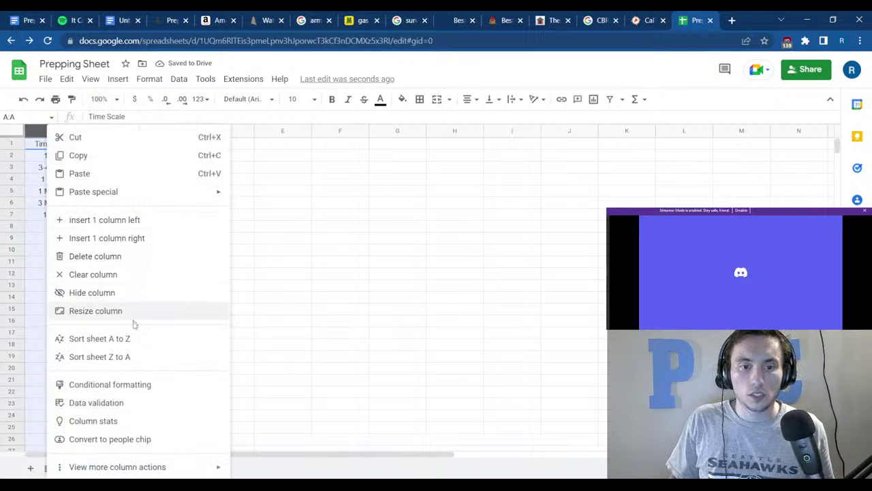
{"action": "mouse_move", "coordinate": [123, 470]}
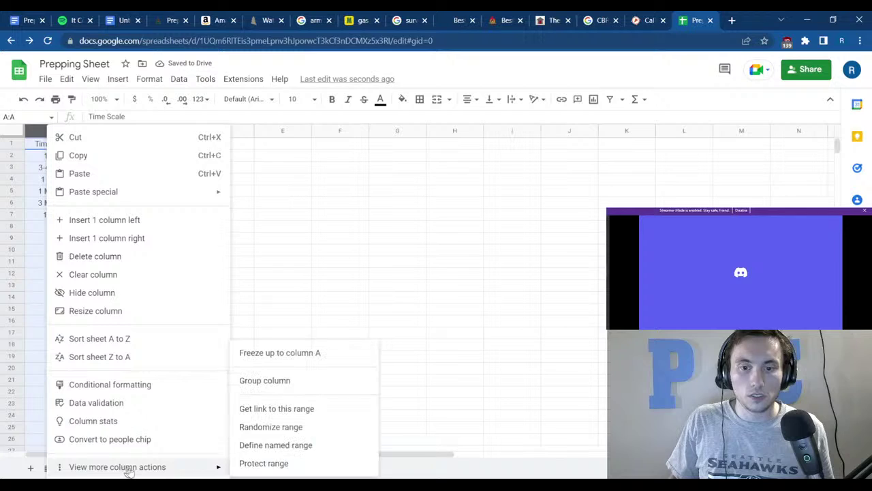
{"action": "left_click", "coordinate": [303, 361]}
{"action": "left_click", "coordinate": [229, 225]}
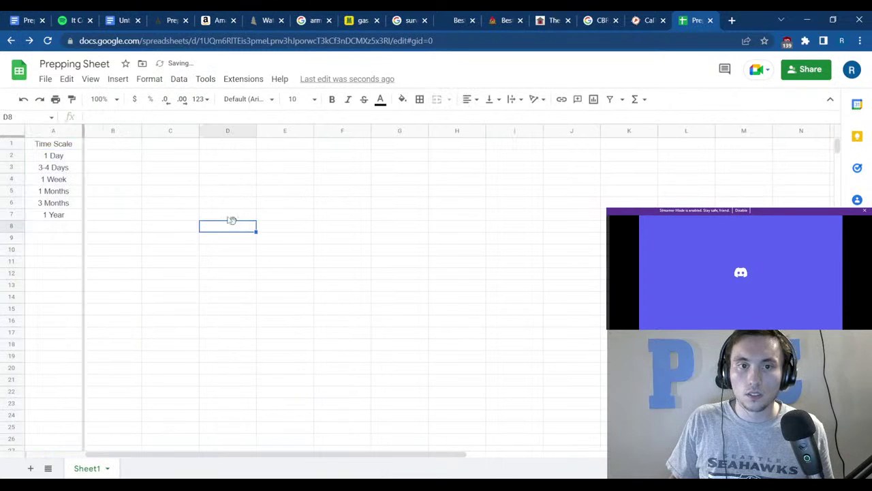
Add 5 Years in A8 and Civ Collaspse in A9.
{"action": "left_click", "coordinate": [54, 228]}
{"action": "type", "text": "5"}
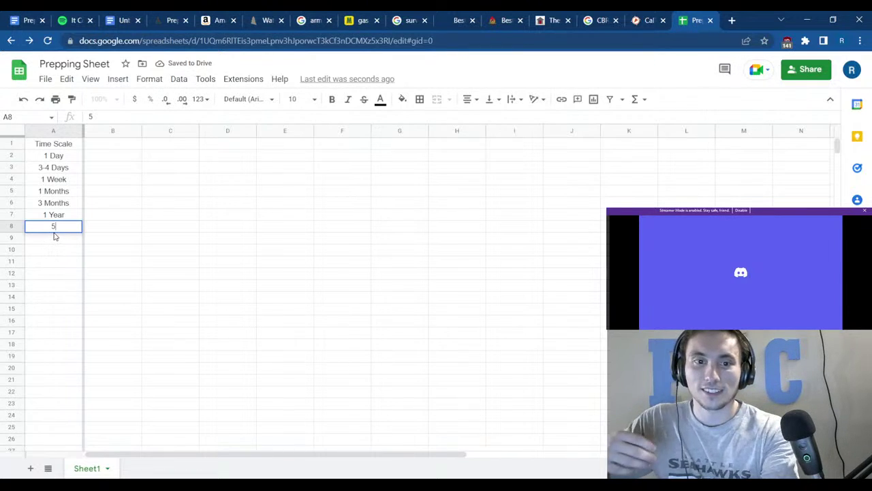
{"action": "type", "text": " Years"}
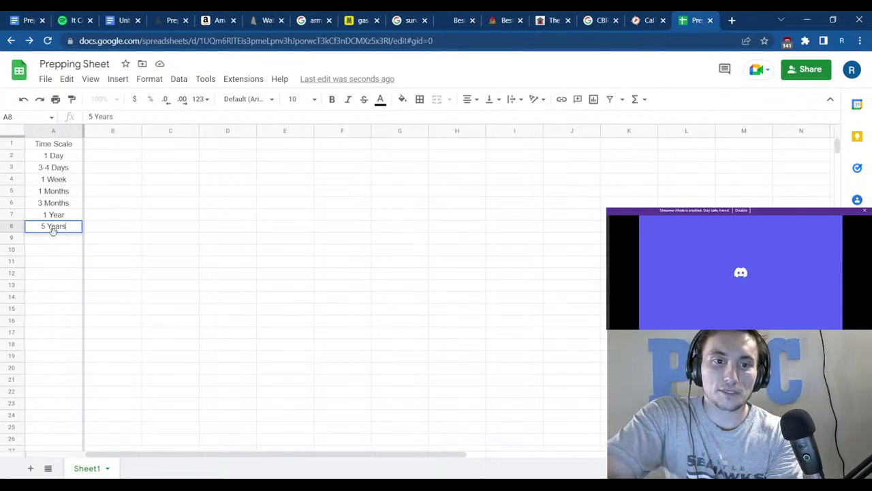
{"action": "key", "text": "Return"}
{"action": "type", "text": "Civ C"}
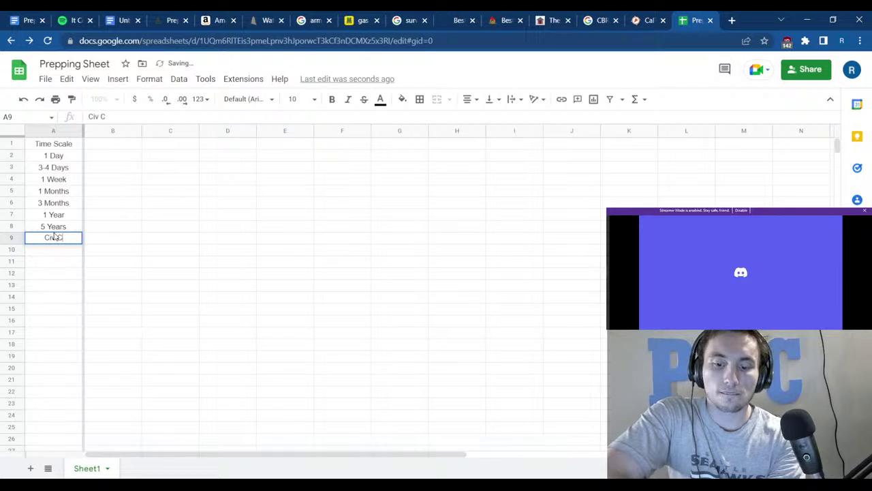
{"action": "type", "text": "ollaspse"}
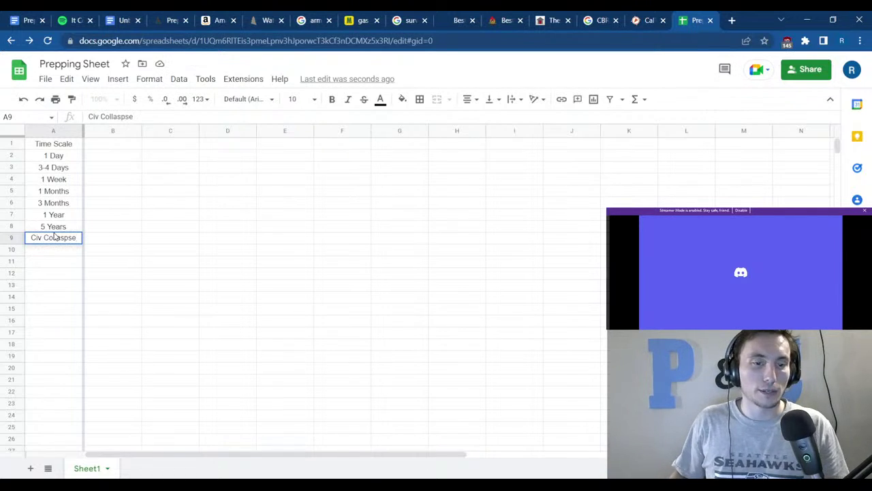
{"action": "left_click", "coordinate": [215, 223]}
{"action": "left_click", "coordinate": [104, 146]}
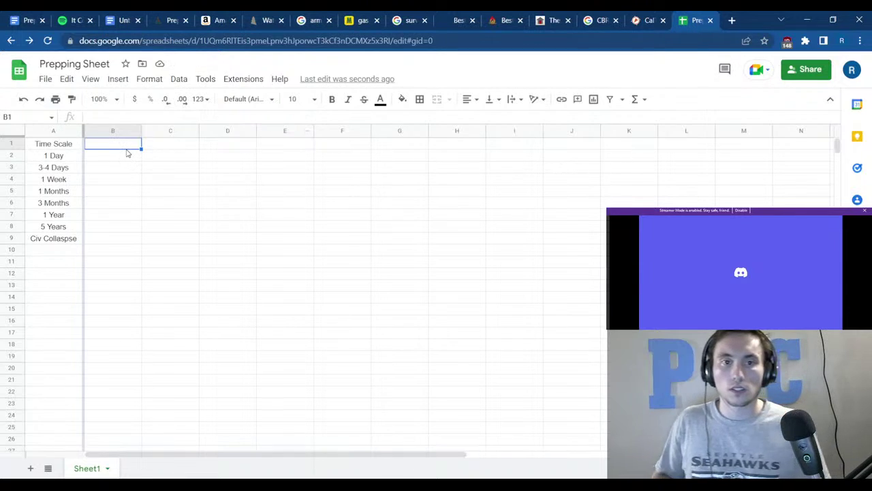
Add the Water heading in B1 and centre the header row.
{"action": "type", "text": "Water"}
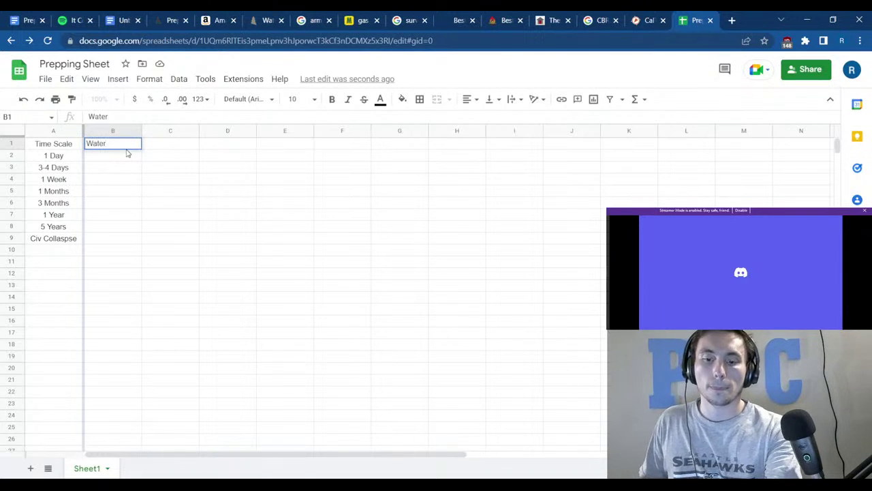
{"action": "left_click", "coordinate": [151, 168]}
{"action": "left_click", "coordinate": [19, 143]}
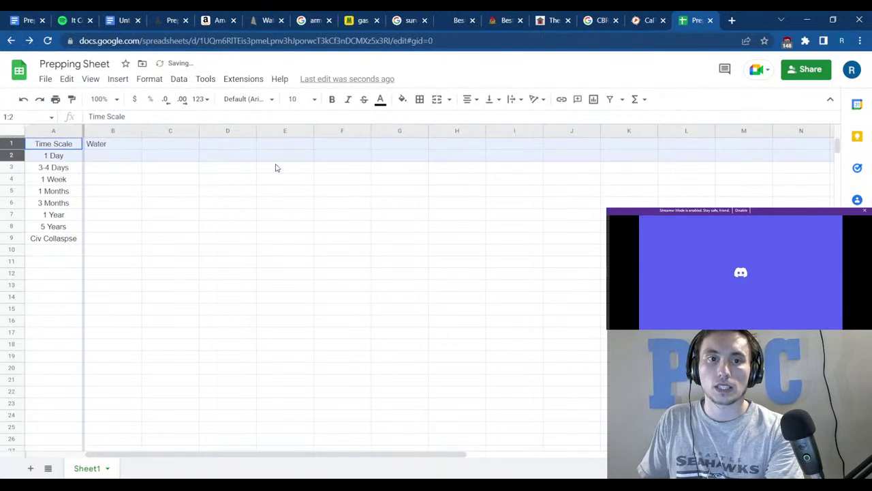
{"action": "key", "text": "ctrl+shift+e"}
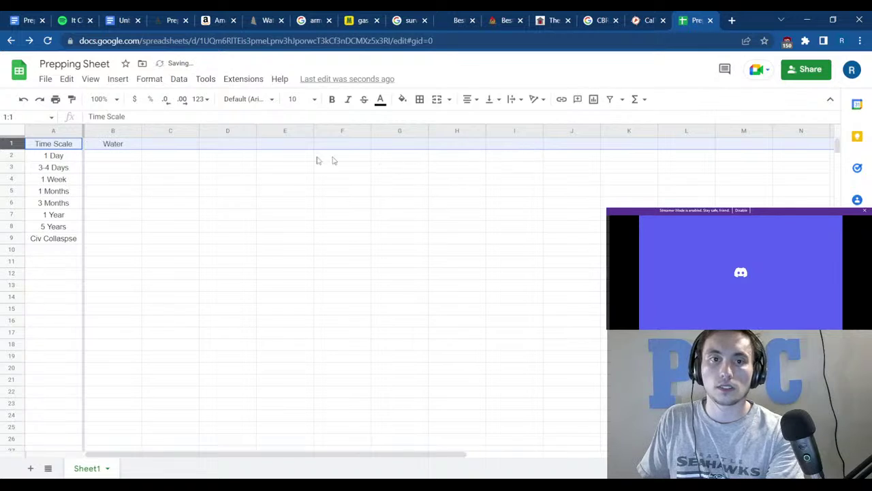
{"action": "left_click", "coordinate": [265, 167]}
Add the Food heading in C1 and return to the Prepping document.
{"action": "left_click", "coordinate": [168, 139]}
{"action": "type", "text": "Food"}
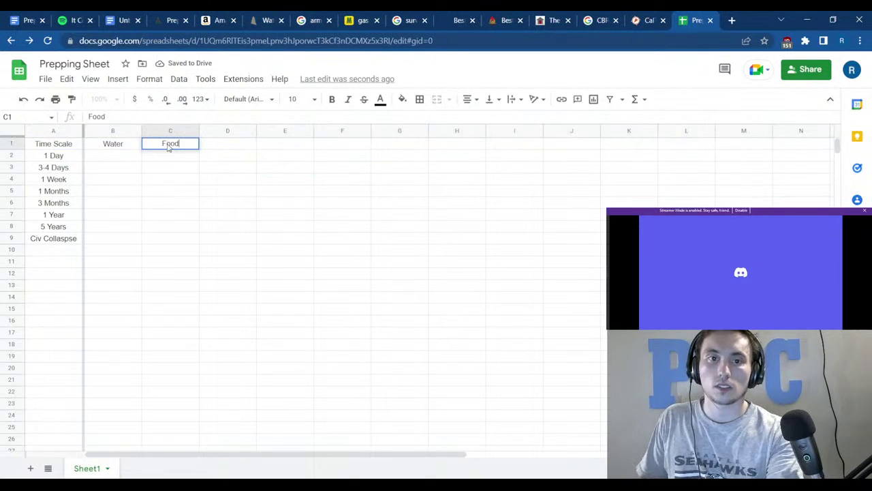
{"action": "key", "text": "Tab"}
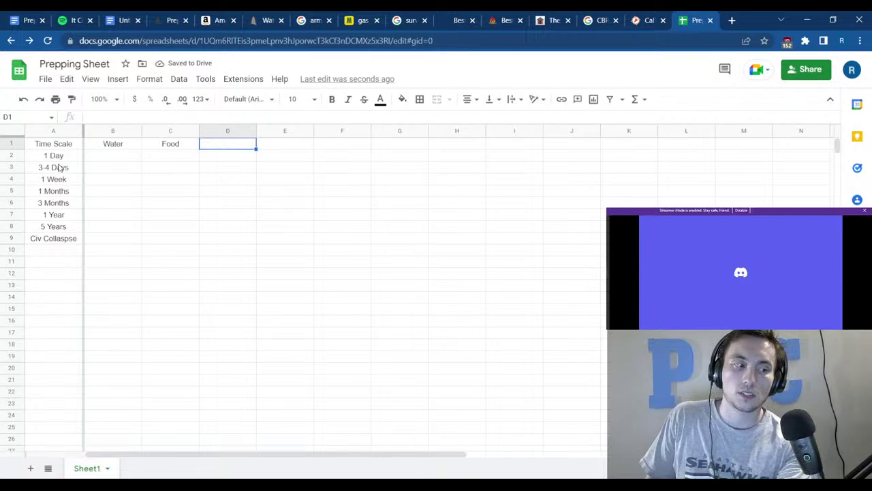
{"action": "left_click", "coordinate": [126, 164]}
{"action": "left_click", "coordinate": [24, 20]}
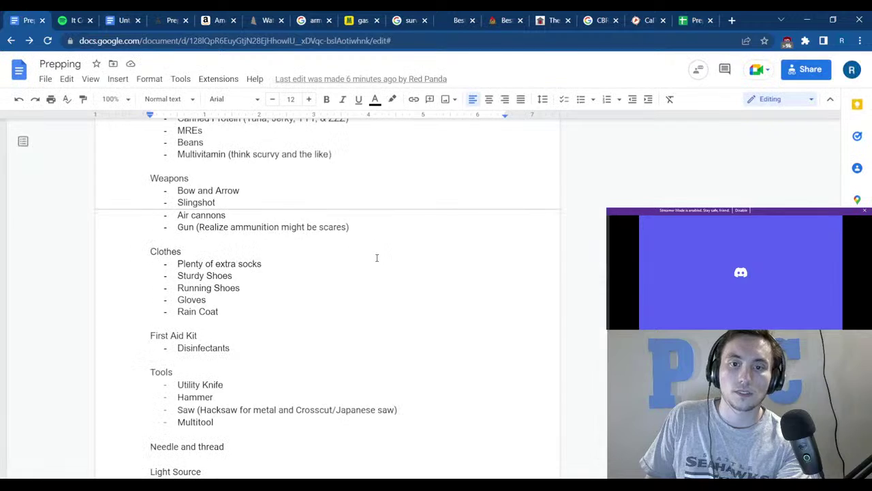
Enter Clothes as the D1 heading, taken from the notes.
{"action": "scroll", "coordinate": [376, 258], "scroll_direction": "up", "scroll_amount": 3}
{"action": "scroll", "coordinate": [295, 286], "scroll_direction": "down", "scroll_amount": 2}
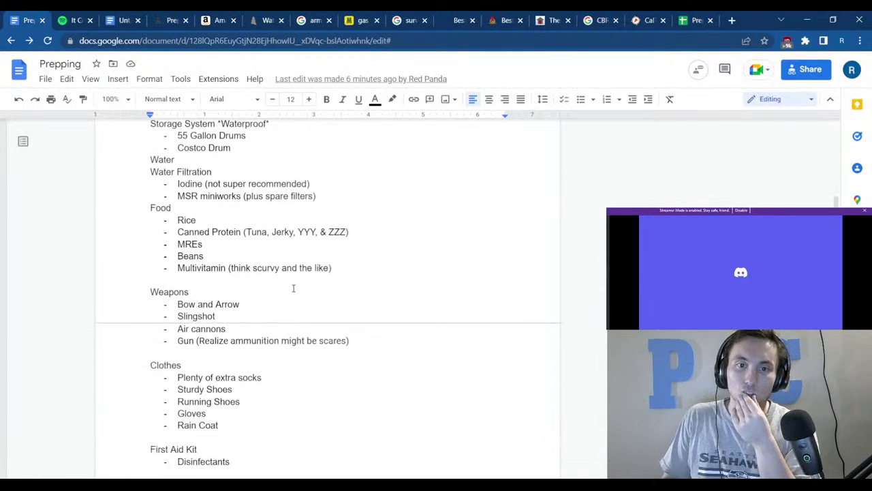
{"action": "left_click_drag", "start_coordinate": [192, 363], "coordinate": [153, 368]}
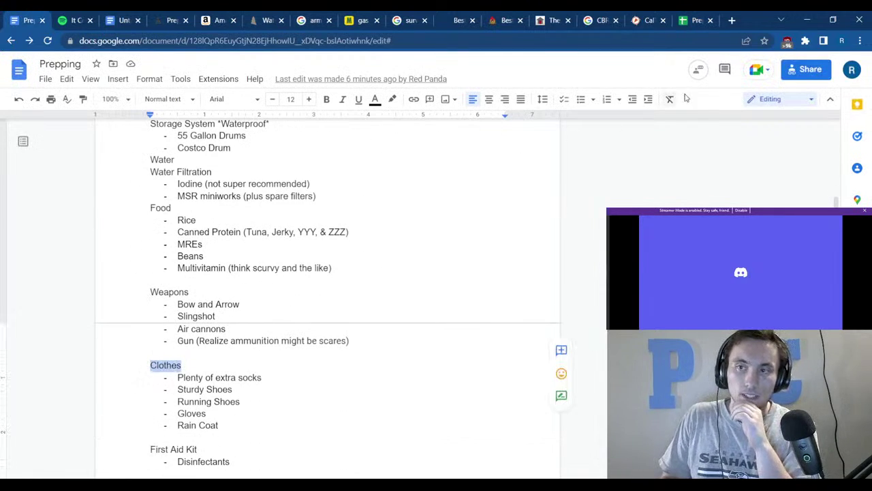
{"action": "left_click", "coordinate": [698, 20]}
{"action": "left_click", "coordinate": [209, 147]}
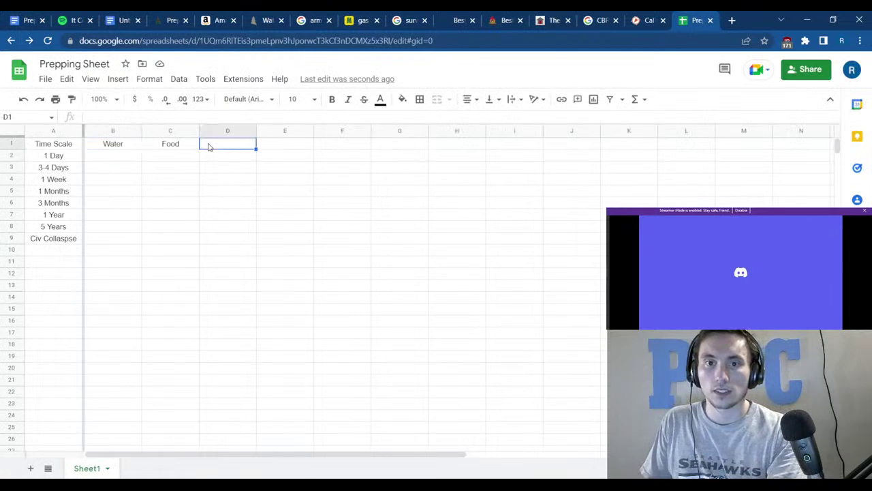
{"action": "type", "text": "Clothes"}
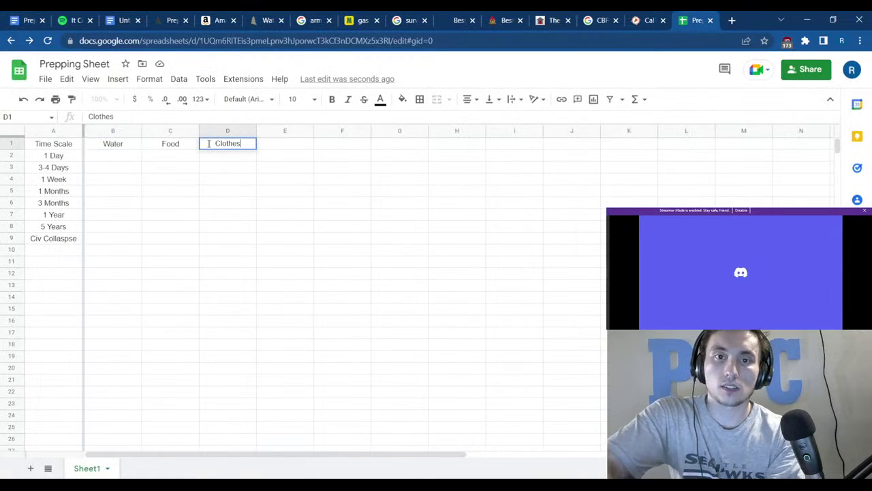
Copy First Aid Kit from the notes and paste it into cell E1.
{"action": "left_click", "coordinate": [24, 20]}
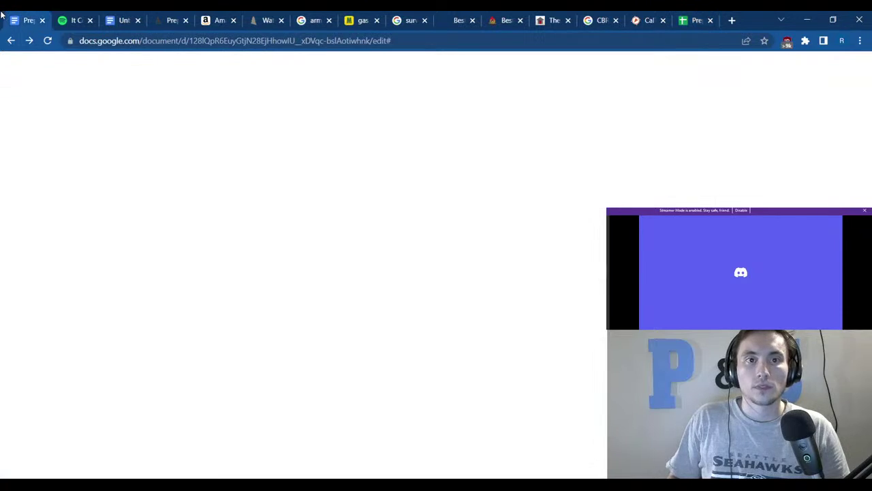
{"action": "left_click", "coordinate": [214, 315]}
{"action": "scroll", "coordinate": [215, 316], "scroll_direction": "down", "scroll_amount": 2}
{"action": "left_click_drag", "start_coordinate": [198, 334], "coordinate": [91, 342]}
{"action": "key", "text": "ctrl+c"}
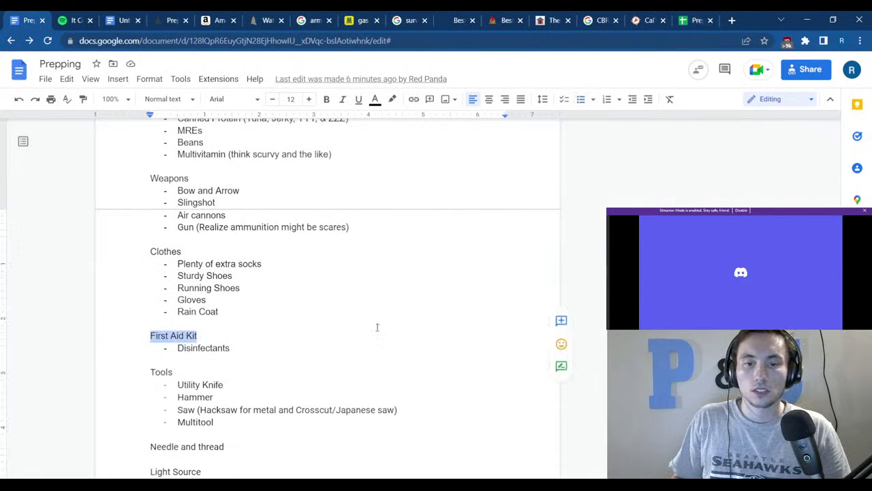
{"action": "scroll", "coordinate": [301, 347], "scroll_direction": "down", "scroll_amount": 2}
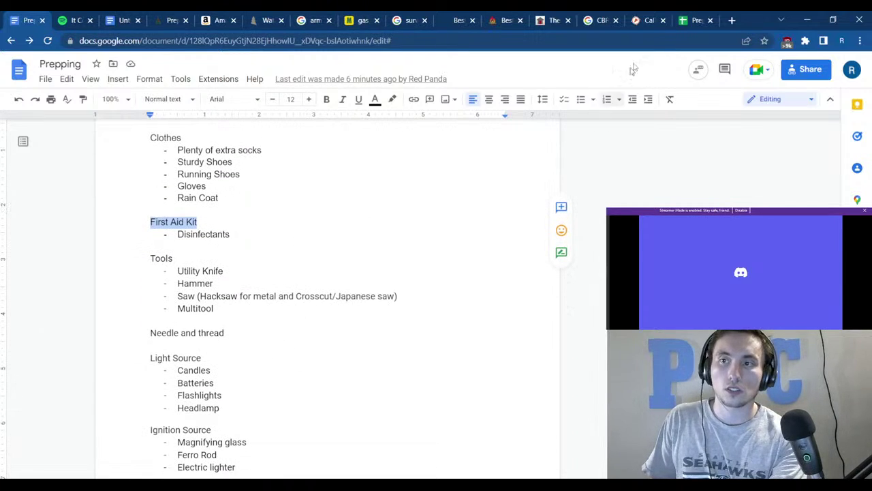
{"action": "key", "text": "ctrl+9"}
{"action": "left_click", "coordinate": [272, 146]}
{"action": "key", "text": "ctrl+v"}
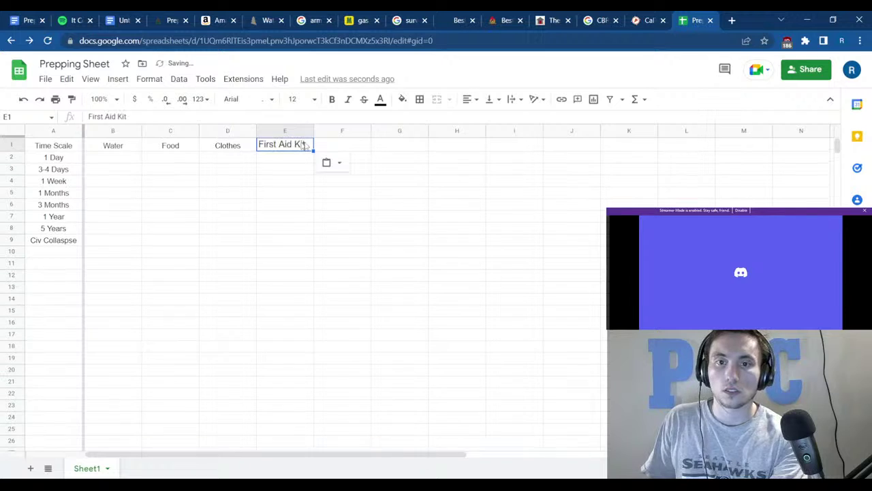
Add Tools as the F1 heading.
{"action": "left_click", "coordinate": [332, 147]}
{"action": "type", "text": "T"}
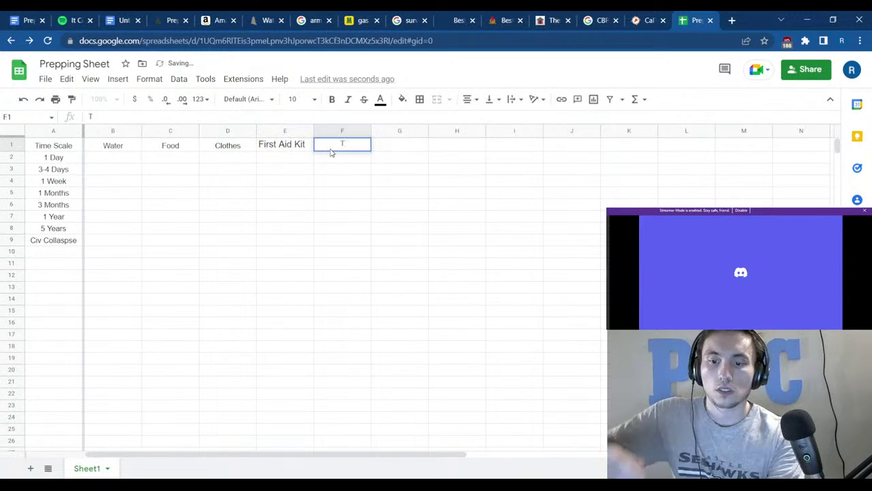
{"action": "type", "text": "ools"}
{"action": "key", "text": "Tab"}
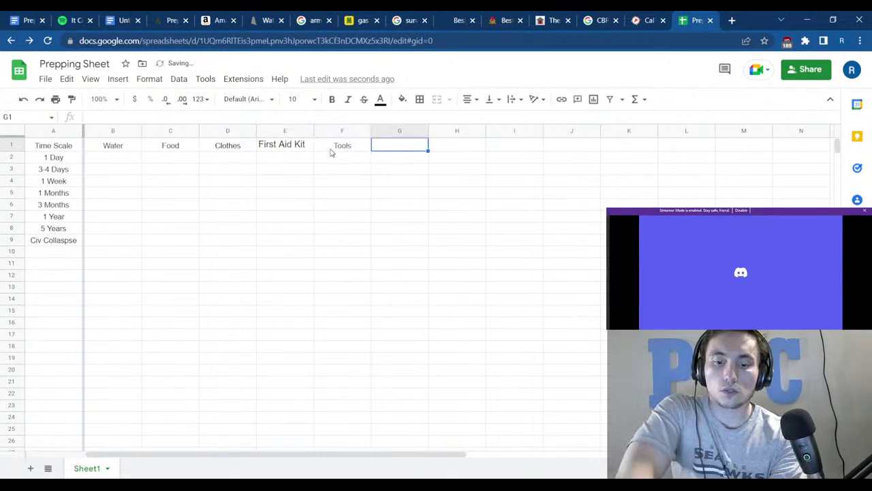
{"action": "type", "text": "I"}
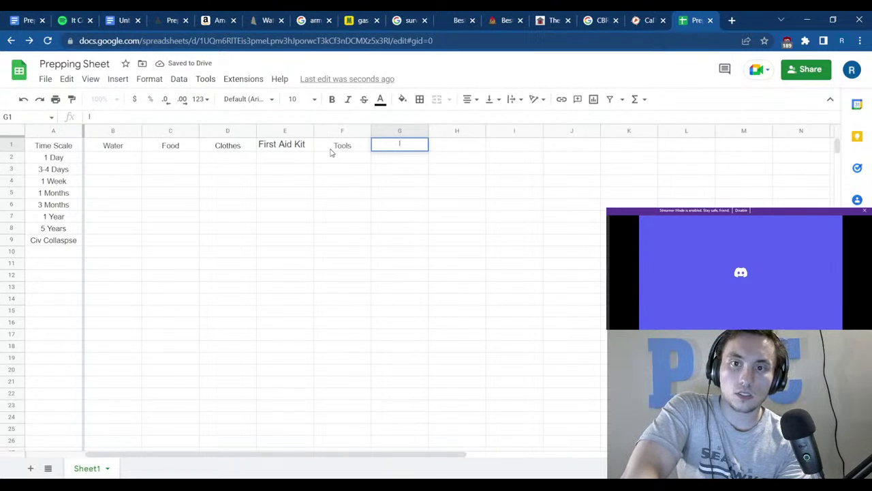
{"action": "key", "text": "BackSpace"}
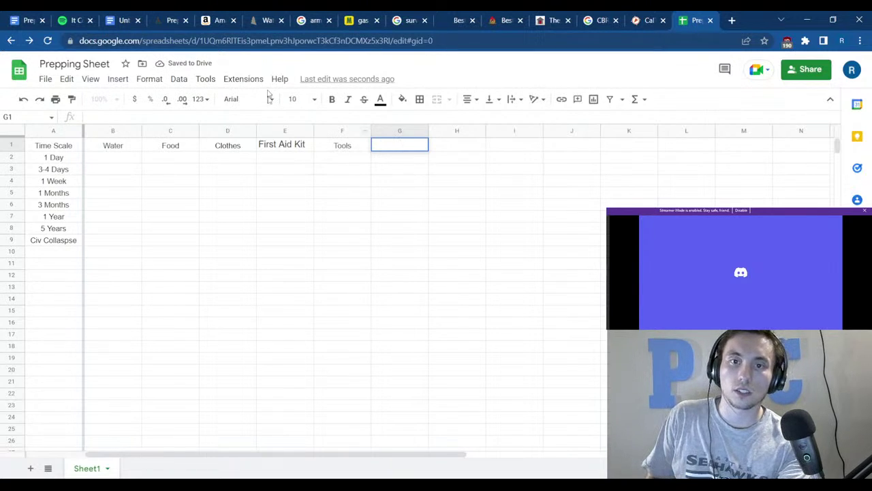
Clear the pasted formatting in E1 and replace First Aid Kit with Medical.
{"action": "left_click", "coordinate": [273, 142]}
{"action": "left_click", "coordinate": [149, 78]}
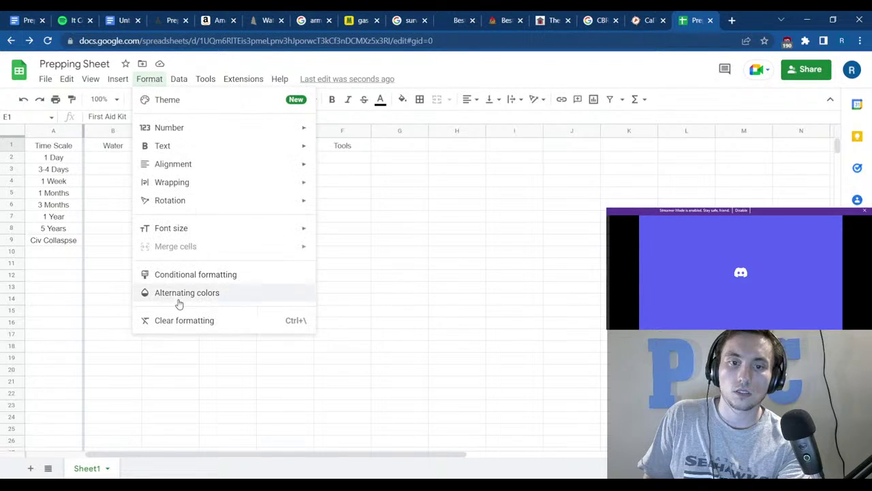
{"action": "left_click", "coordinate": [175, 320]}
{"action": "left_click", "coordinate": [379, 274]}
{"action": "left_click", "coordinate": [302, 148]}
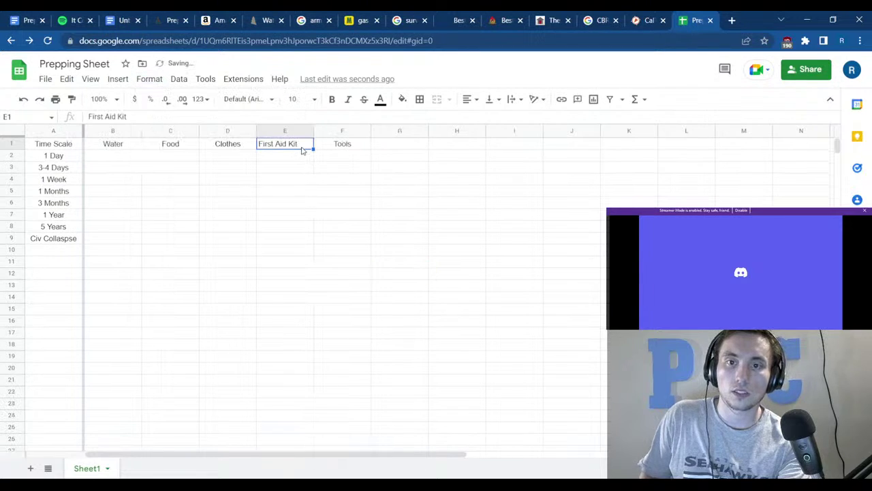
{"action": "key", "text": "BackSpace"}
{"action": "type", "text": "M"}
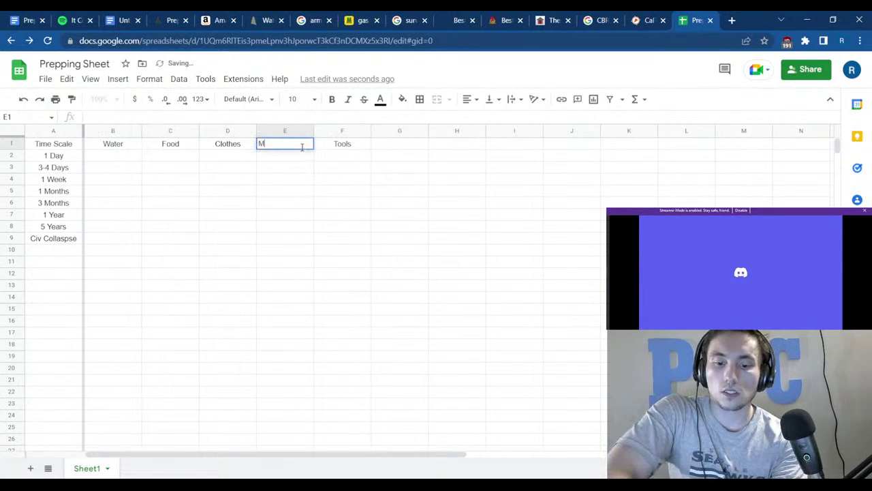
{"action": "type", "text": "edical"}
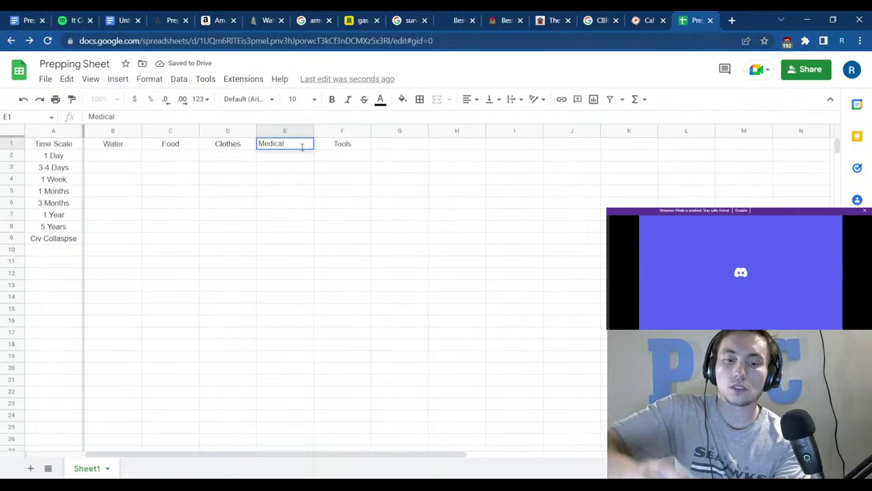
{"action": "left_click", "coordinate": [303, 150]}
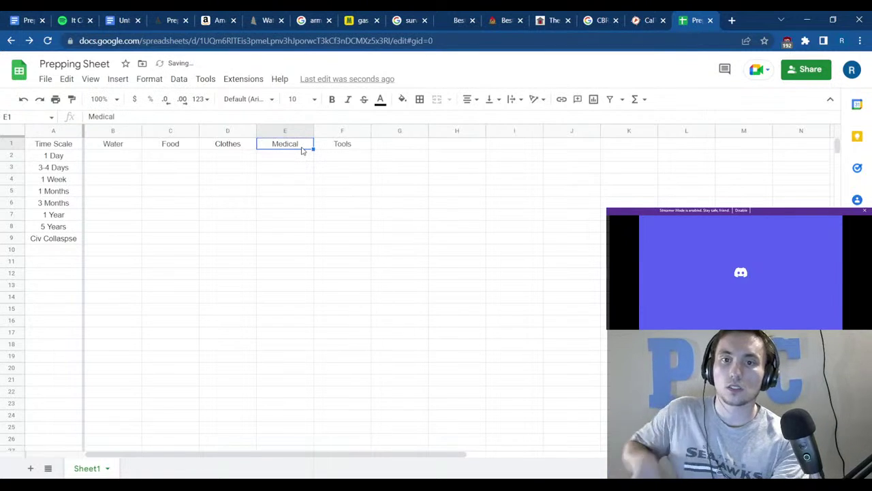
Add Ignition Sources as the G1 heading and return to the Prepping document.
{"action": "left_click", "coordinate": [406, 149]}
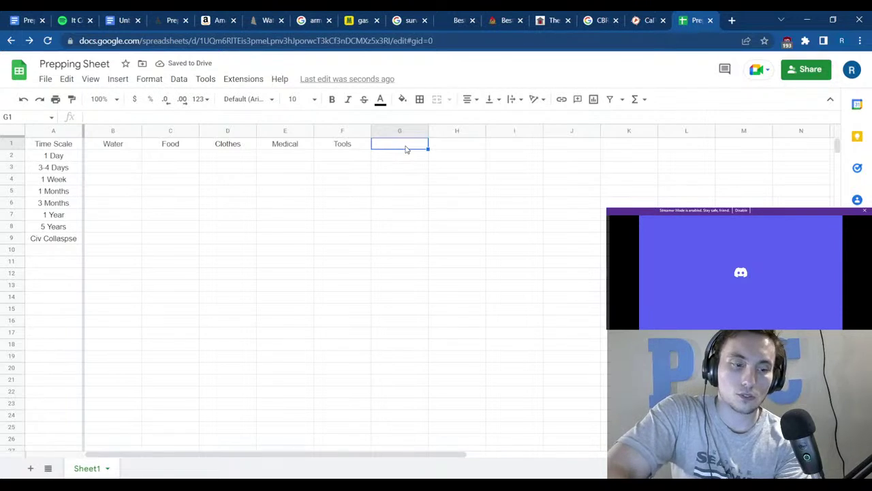
{"action": "type", "text": "Ignition Sources"}
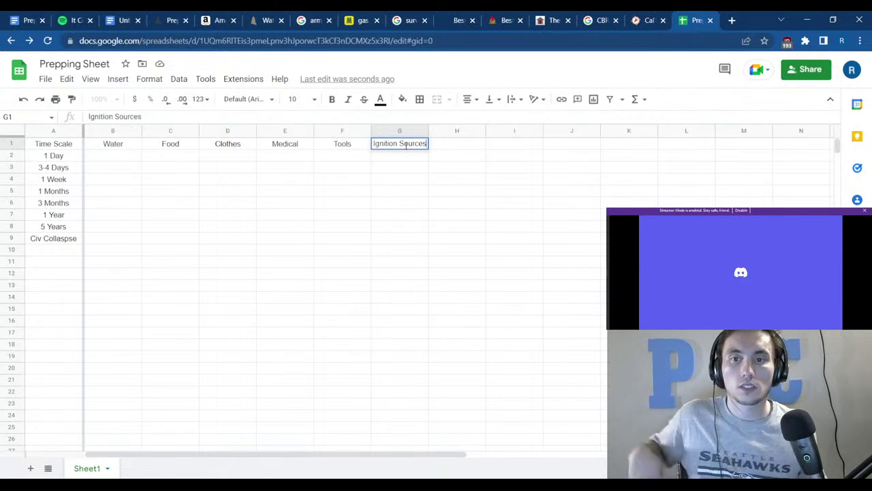
{"action": "left_click_drag", "start_coordinate": [406, 171], "coordinate": [402, 186]}
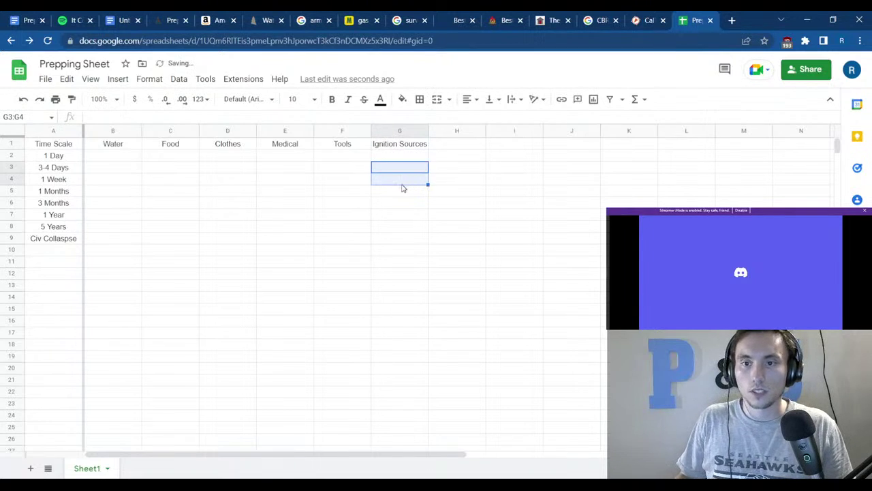
{"action": "left_click", "coordinate": [398, 145]}
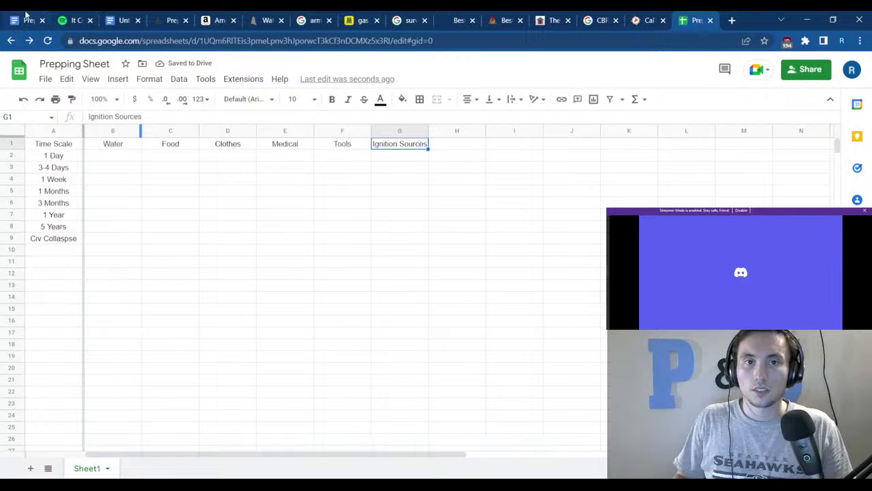
{"action": "left_click", "coordinate": [26, 20]}
Review the Ignition Source notes and delete the Ignition Sources header from G1.
{"action": "scroll", "coordinate": [230, 425], "scroll_direction": "down", "scroll_amount": 3}
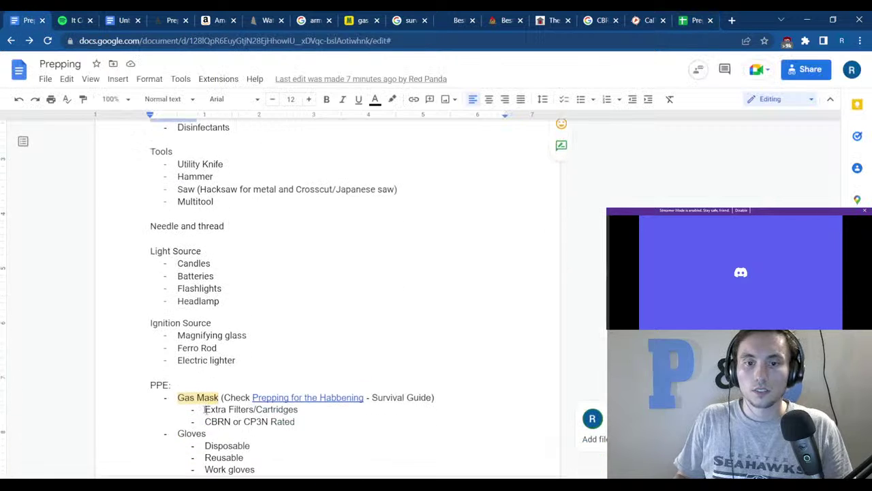
{"action": "left_click_drag", "start_coordinate": [235, 353], "coordinate": [146, 312]}
{"action": "left_click_drag", "start_coordinate": [238, 353], "coordinate": [143, 316]}
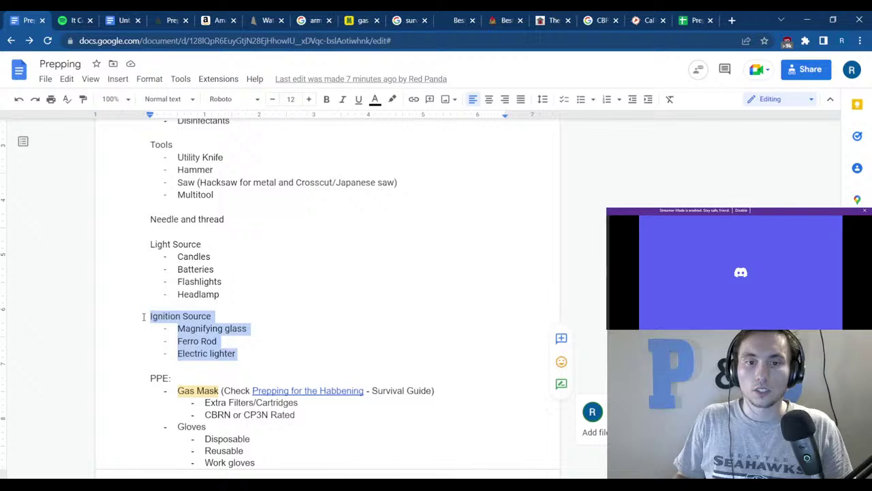
{"action": "left_click", "coordinate": [292, 312]}
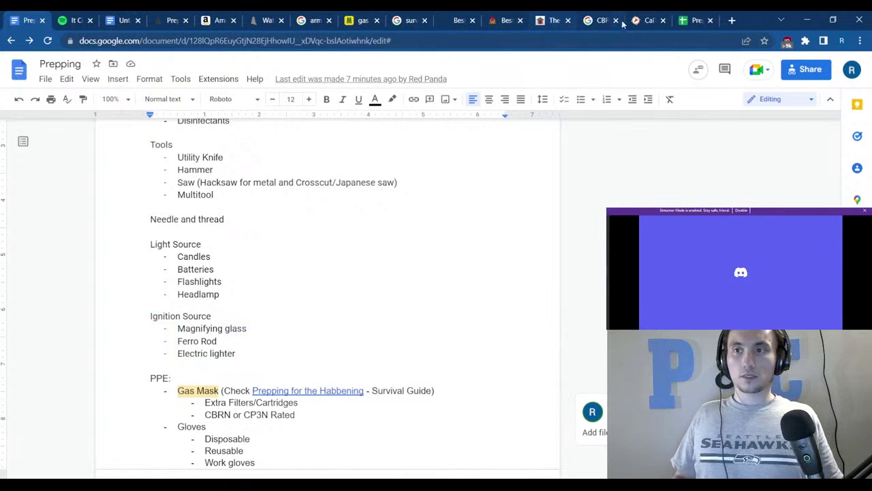
{"action": "left_click", "coordinate": [694, 21]}
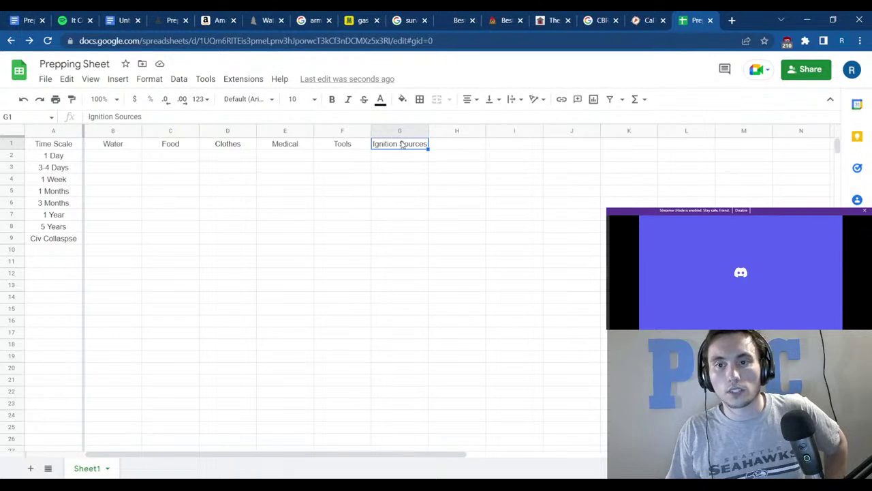
{"action": "key", "text": "Delete"}
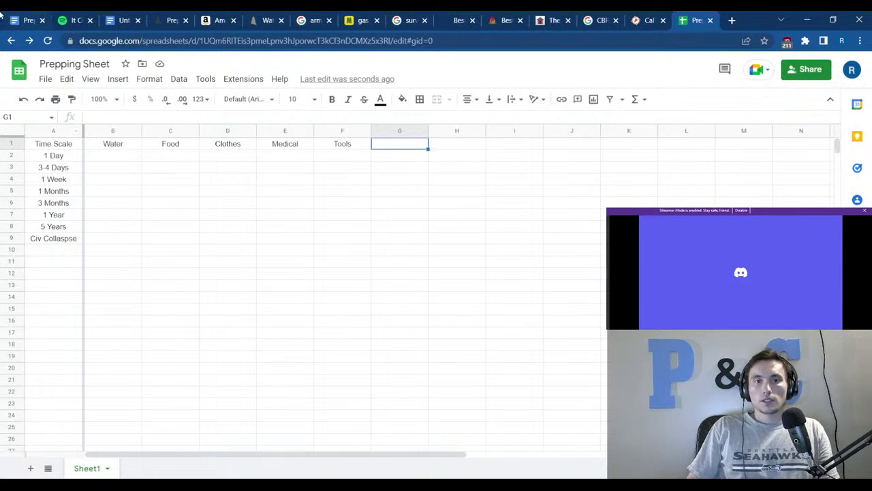
Scroll through the Prepping notes, then bring the Prepping Sheet back up.
{"action": "left_click", "coordinate": [25, 20]}
{"action": "scroll", "coordinate": [260, 336], "scroll_direction": "down", "scroll_amount": 2}
{"action": "scroll", "coordinate": [259, 336], "scroll_direction": "down", "scroll_amount": 1}
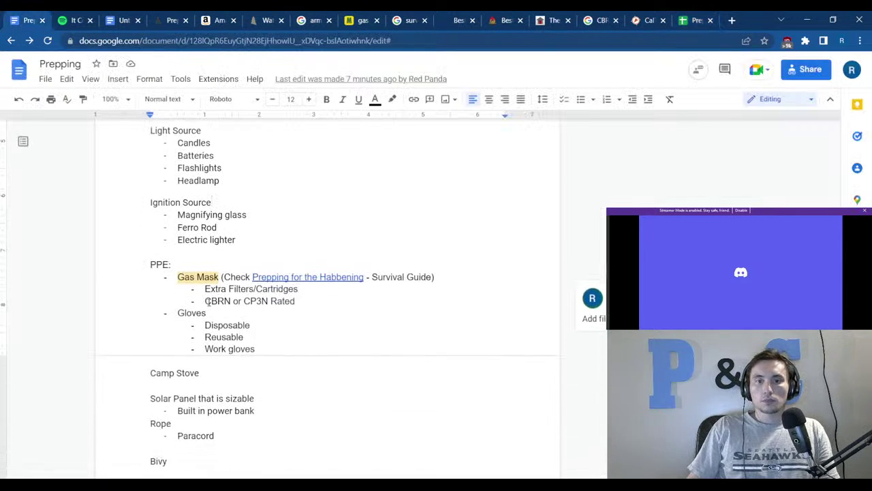
{"action": "scroll", "coordinate": [169, 333], "scroll_direction": "down", "scroll_amount": 5}
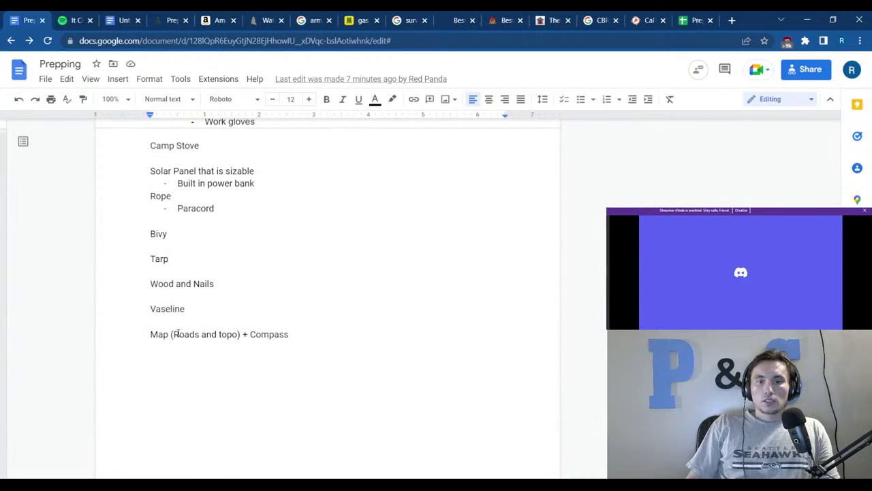
{"action": "scroll", "coordinate": [175, 334], "scroll_direction": "up", "scroll_amount": 12}
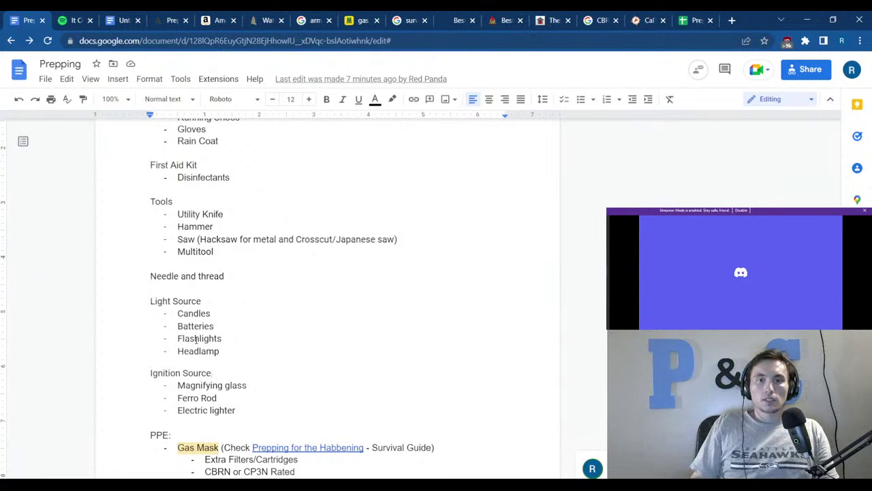
{"action": "scroll", "coordinate": [195, 338], "scroll_direction": "up", "scroll_amount": 1}
{"action": "scroll", "coordinate": [195, 338], "scroll_direction": "up", "scroll_amount": 2}
{"action": "left_click", "coordinate": [692, 20]}
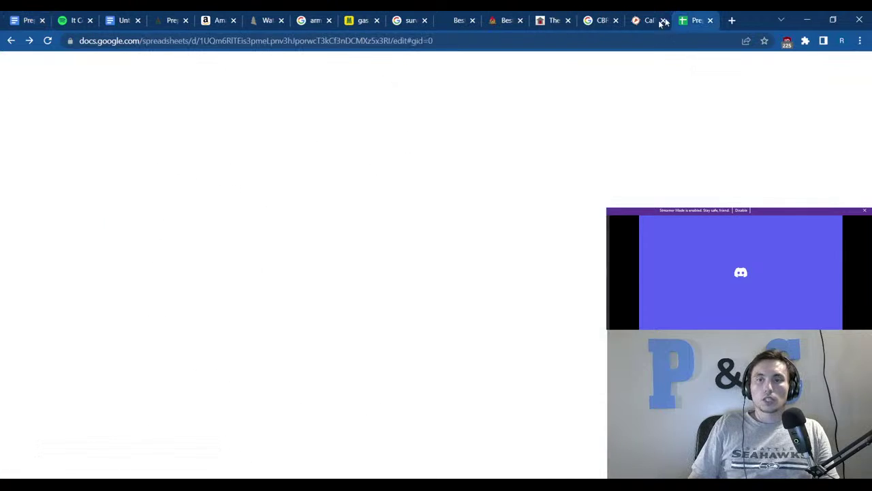
Enter Bottled in B2 as the 1 Day water entry and select the B2:G11 grid.
{"action": "left_click", "coordinate": [114, 157]}
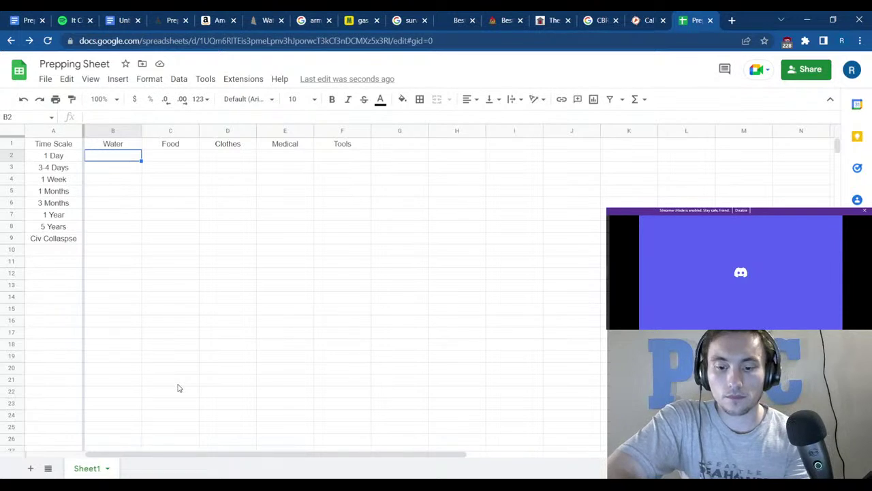
{"action": "type", "text": "Bottled"}
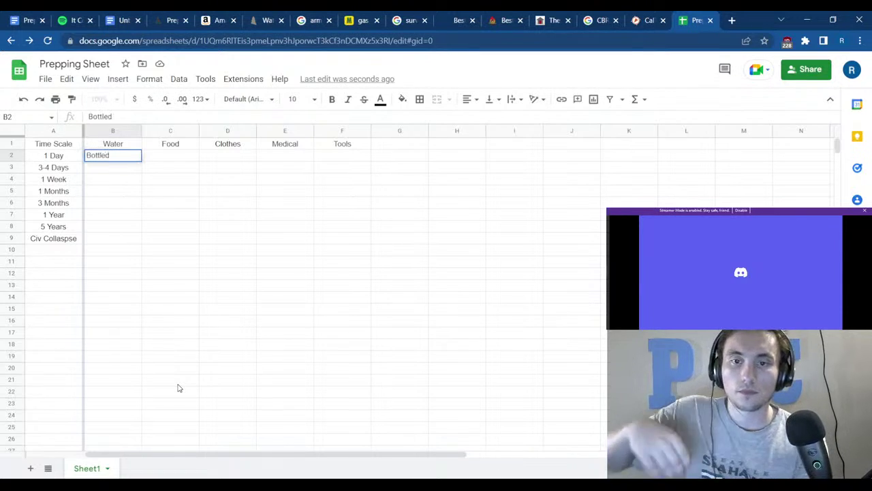
{"action": "left_click", "coordinate": [134, 263]}
{"action": "left_click_drag", "start_coordinate": [113, 158], "coordinate": [399, 235]}
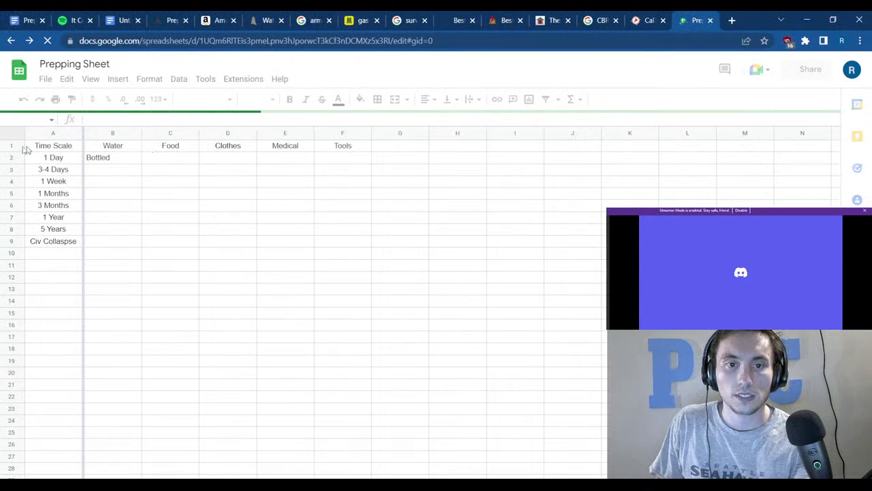
Freeze the sheet up to row 1.
{"action": "right_click", "coordinate": [6, 151]}
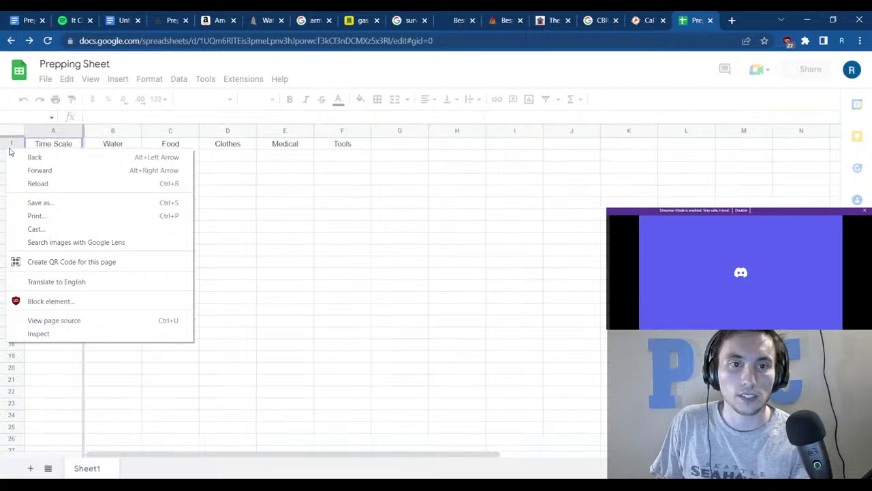
{"action": "left_click", "coordinate": [323, 240]}
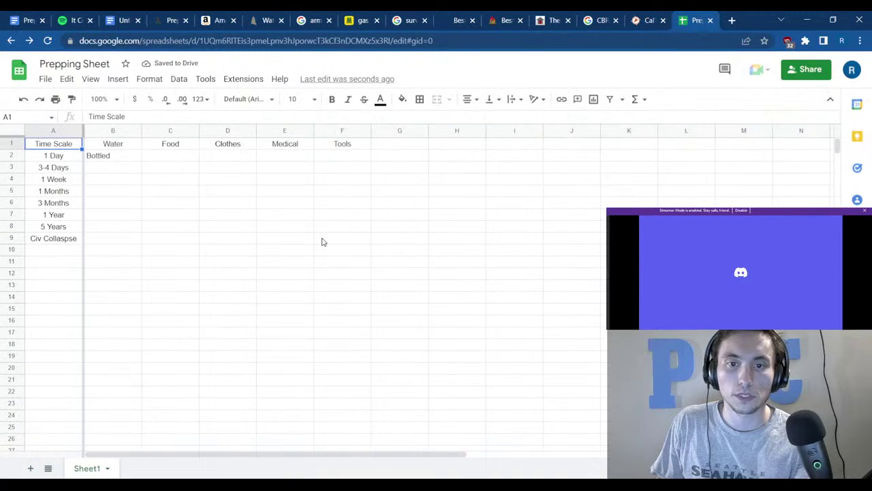
{"action": "left_click", "coordinate": [5, 144]}
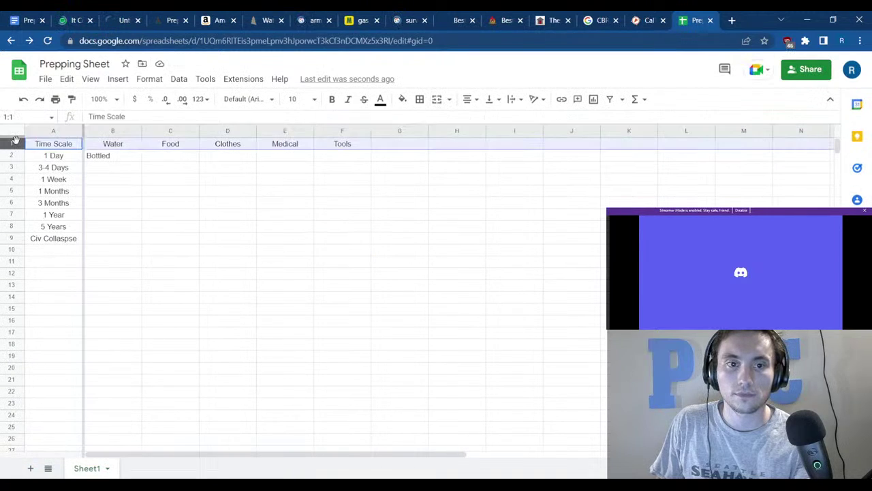
{"action": "right_click", "coordinate": [10, 144]}
{"action": "mouse_move", "coordinate": [74, 401]}
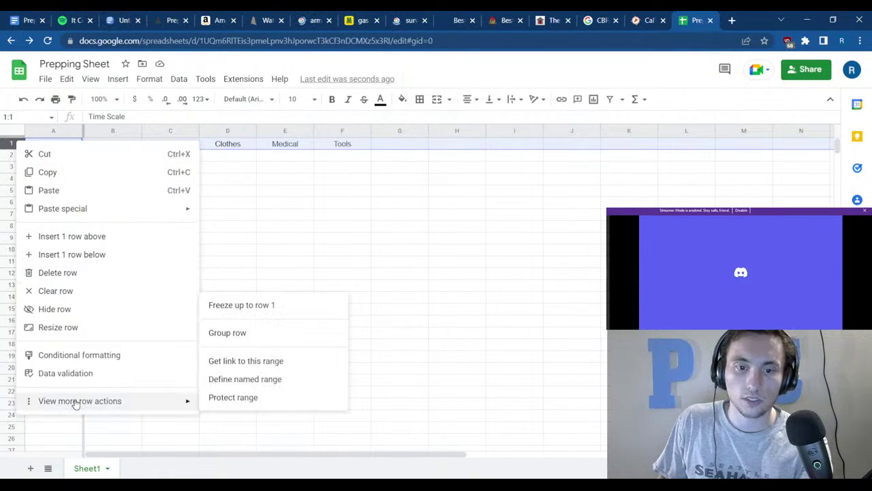
{"action": "left_click", "coordinate": [270, 315]}
{"action": "left_click", "coordinate": [385, 227]}
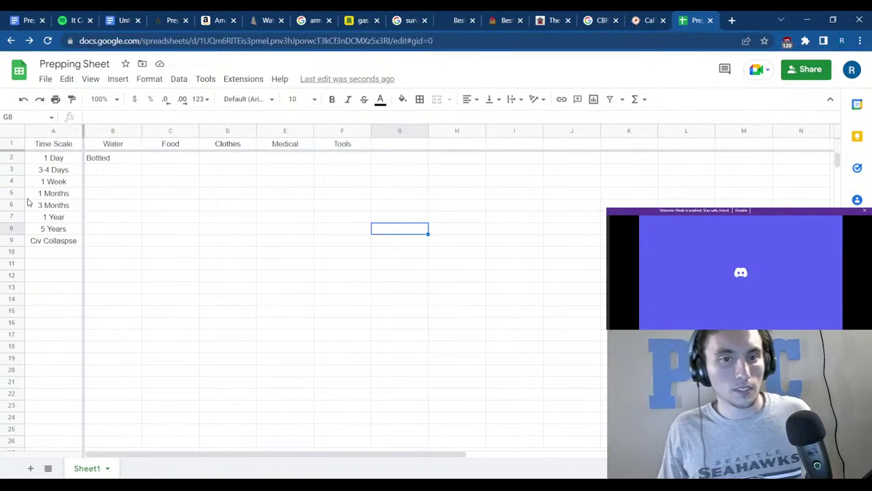
Scroll to check the frozen header, then select the data area B2:F9.
{"action": "scroll", "coordinate": [130, 225], "scroll_direction": "down", "scroll_amount": 3}
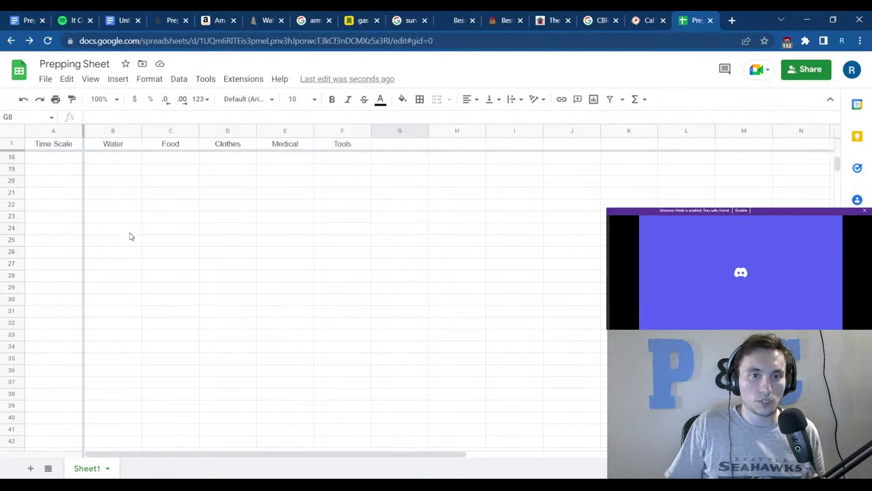
{"action": "scroll", "coordinate": [130, 229], "scroll_direction": "up", "scroll_amount": 3}
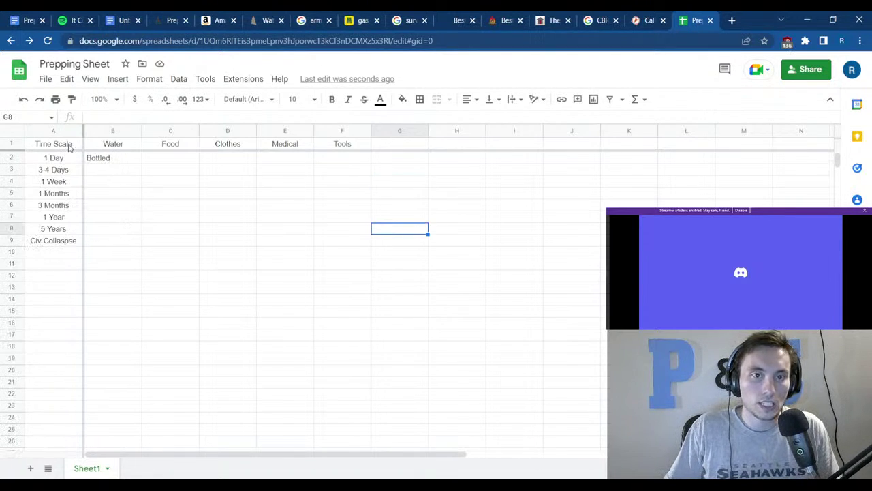
{"action": "scroll", "coordinate": [267, 340], "scroll_direction": "down", "scroll_amount": 3}
{"action": "scroll", "coordinate": [265, 340], "scroll_direction": "up", "scroll_amount": 3}
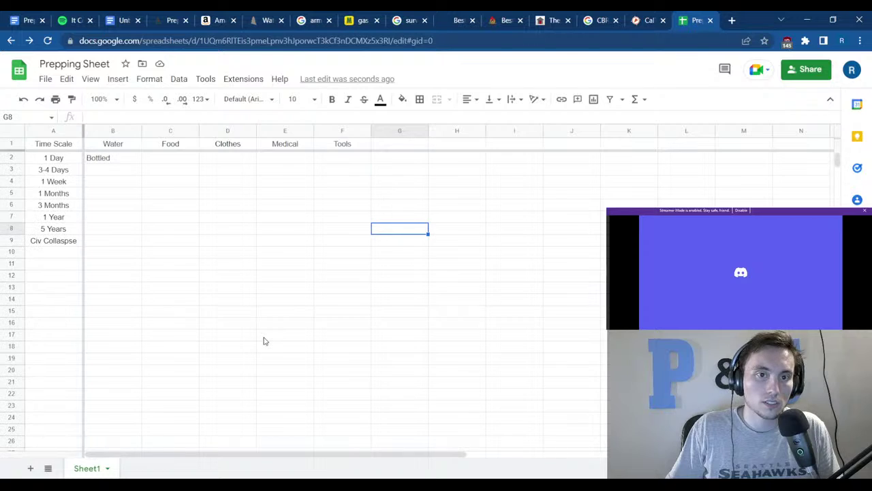
{"action": "scroll", "coordinate": [263, 339], "scroll_direction": "down", "scroll_amount": 3}
{"action": "scroll", "coordinate": [259, 333], "scroll_direction": "up", "scroll_amount": 3}
{"action": "scroll", "coordinate": [210, 300], "scroll_direction": "down", "scroll_amount": 3}
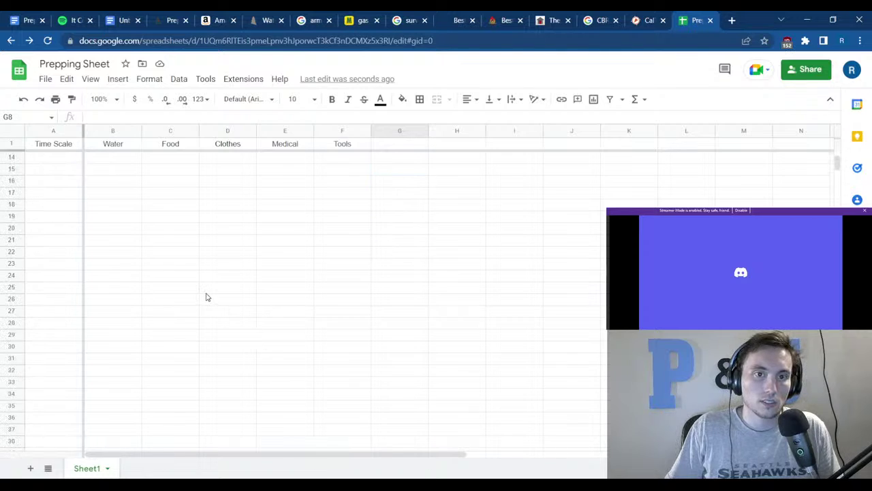
{"action": "scroll", "coordinate": [208, 297], "scroll_direction": "up", "scroll_amount": 3}
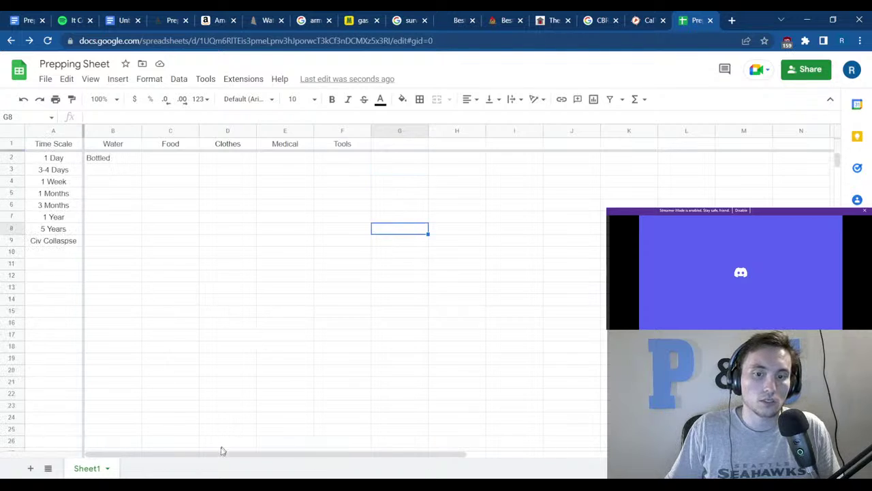
{"action": "left_click_drag", "start_coordinate": [221, 451], "coordinate": [92, 417]}
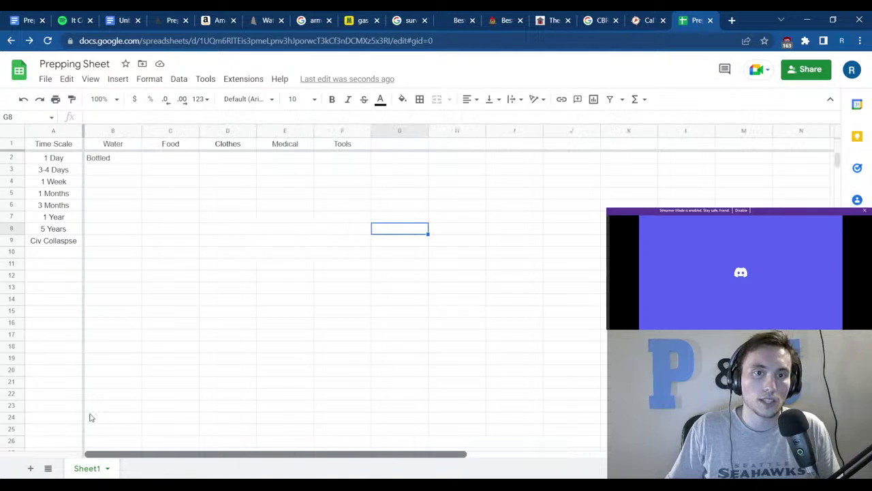
{"action": "scroll", "coordinate": [298, 423], "scroll_direction": "right", "scroll_amount": 2}
{"action": "scroll", "coordinate": [272, 417], "scroll_direction": "left", "scroll_amount": 2}
{"action": "left_click", "coordinate": [164, 267]}
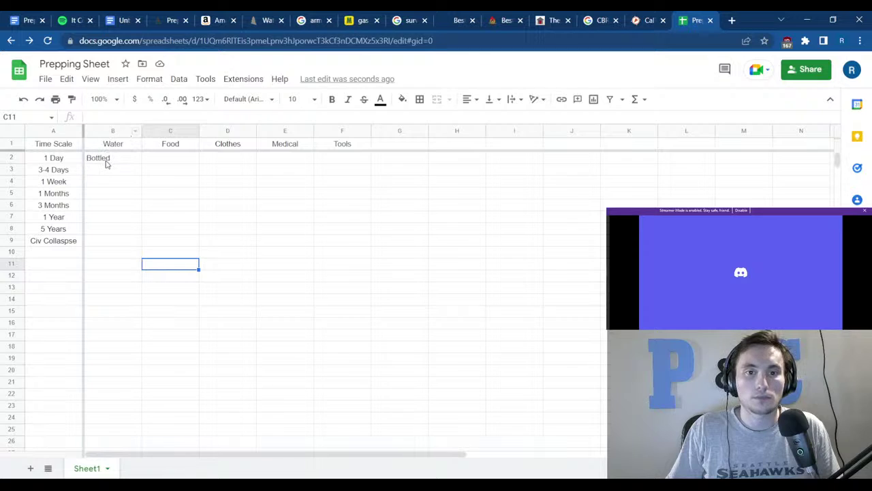
{"action": "left_click_drag", "start_coordinate": [107, 161], "coordinate": [364, 251]}
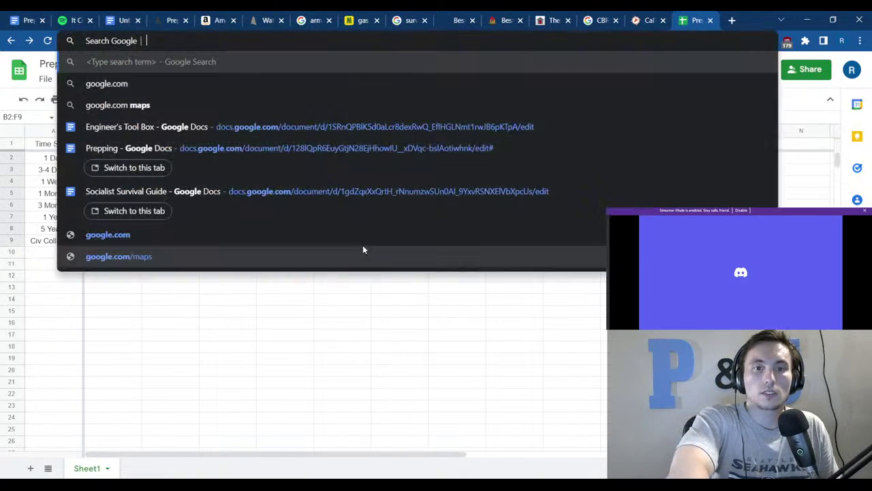
Centre-align the B2:F9 supply grid so Bottled sits centred in B2.
{"action": "key", "text": "ctrl+k"}
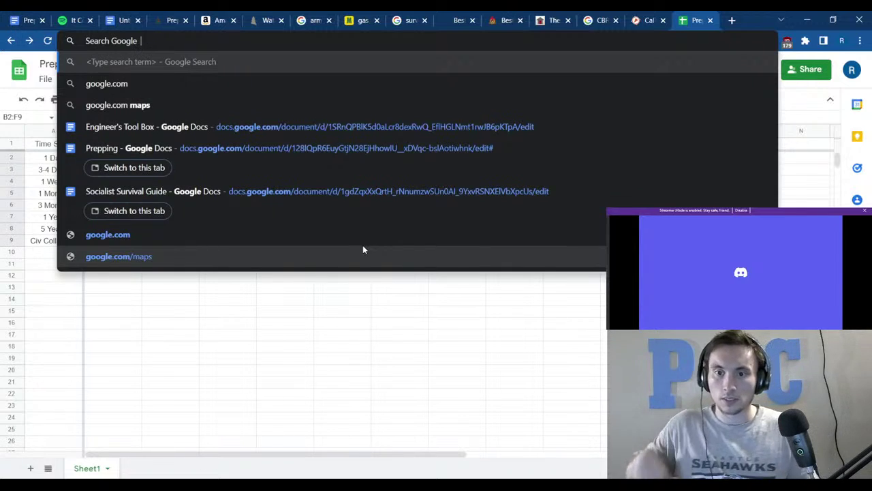
{"action": "left_click", "coordinate": [341, 310]}
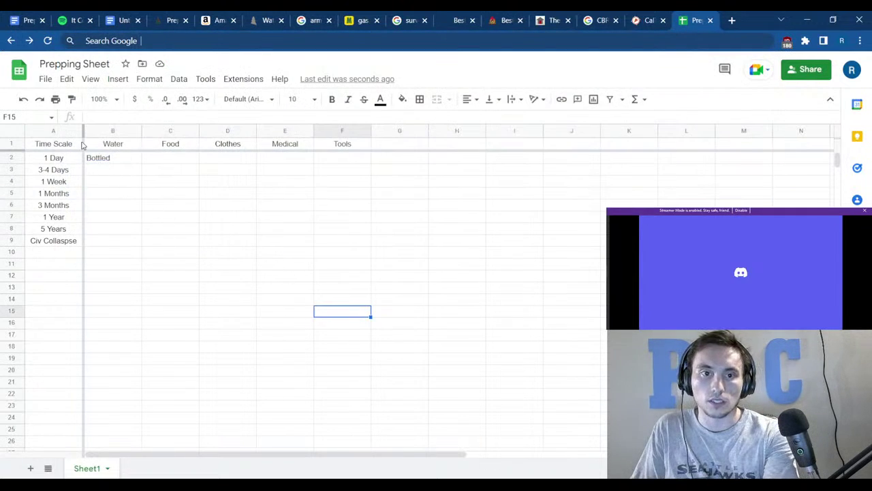
{"action": "left_click", "coordinate": [107, 158]}
{"action": "left_click_drag", "start_coordinate": [107, 159], "coordinate": [346, 244]}
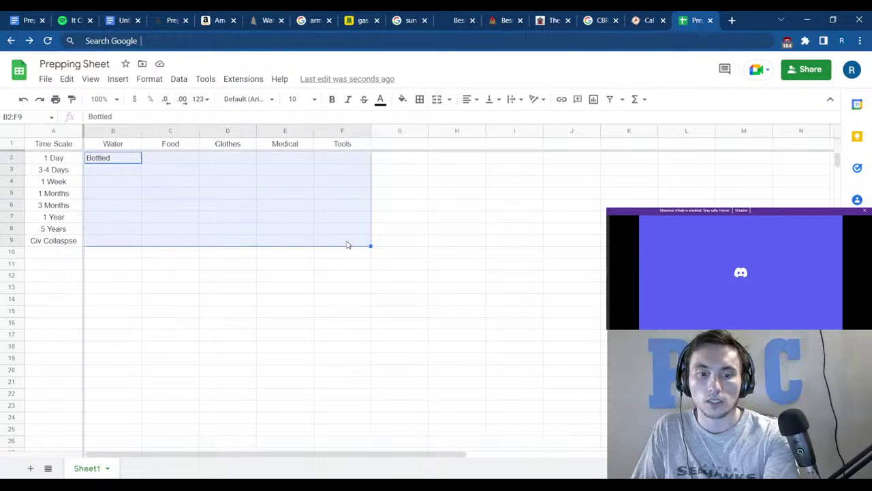
{"action": "left_click", "coordinate": [402, 263]}
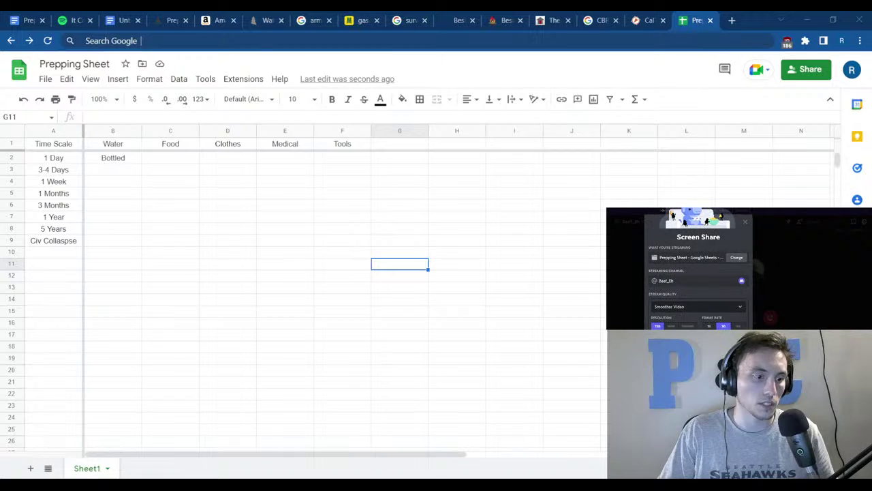
{"action": "left_click", "coordinate": [289, 359]}
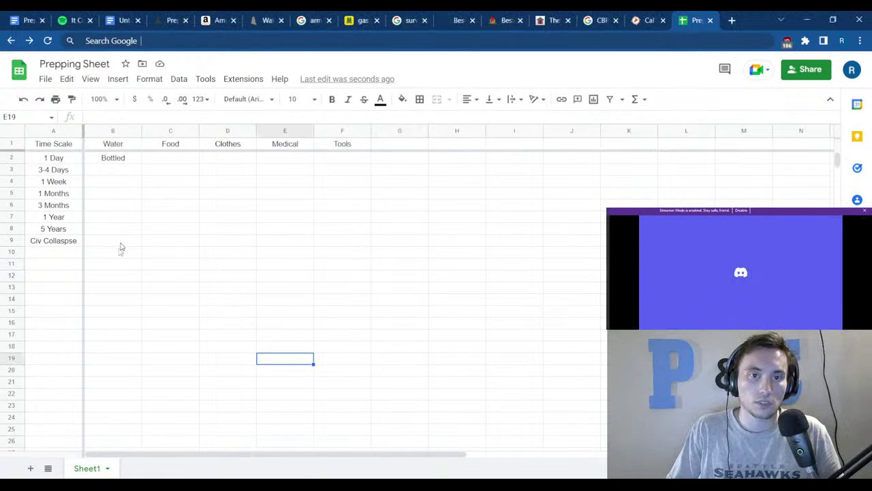
{"action": "scroll", "coordinate": [154, 229], "scroll_direction": "down", "scroll_amount": 3}
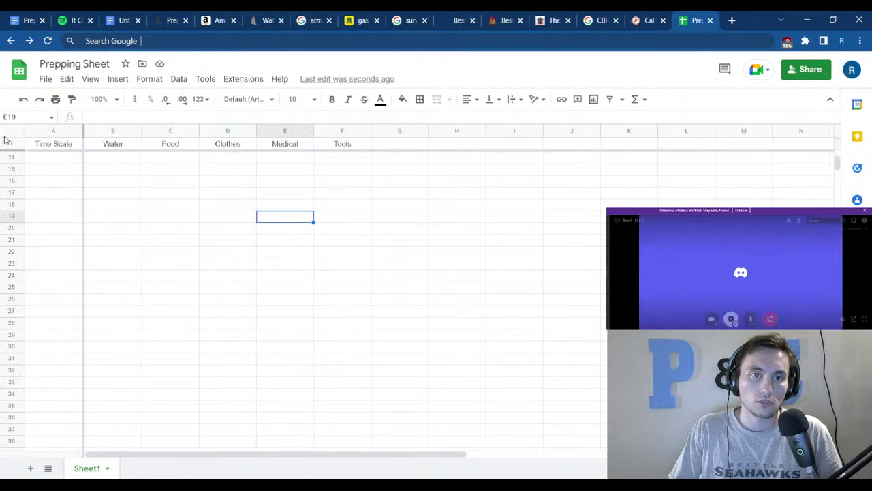
{"action": "scroll", "coordinate": [21, 167], "scroll_direction": "up", "scroll_amount": 3}
{"action": "scroll", "coordinate": [45, 186], "scroll_direction": "down", "scroll_amount": 3}
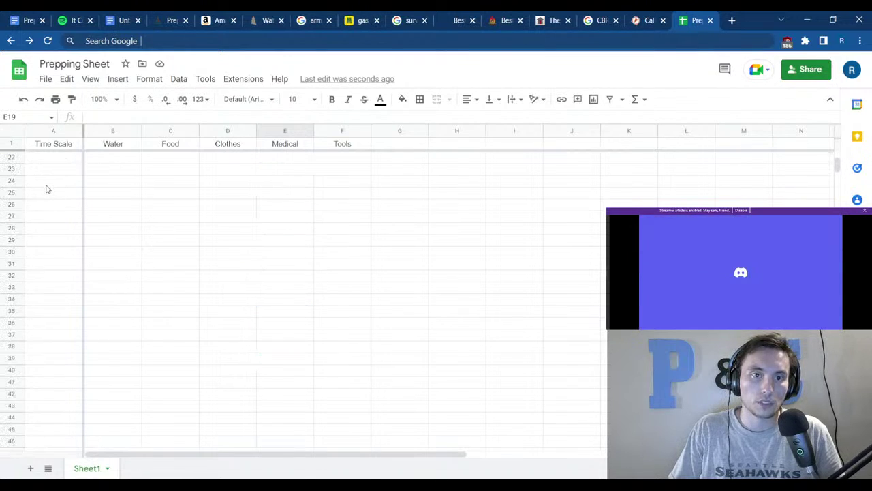
{"action": "scroll", "coordinate": [47, 190], "scroll_direction": "up", "scroll_amount": 3}
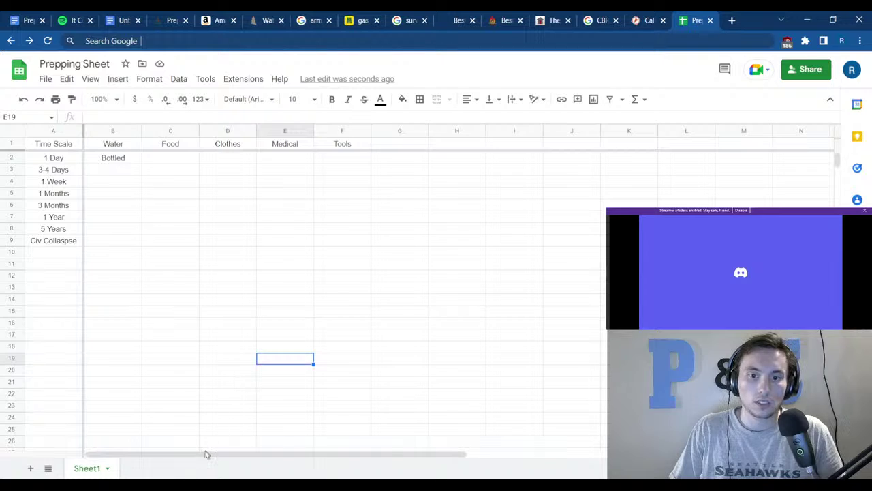
{"action": "left_click_drag", "start_coordinate": [231, 454], "coordinate": [154, 438]}
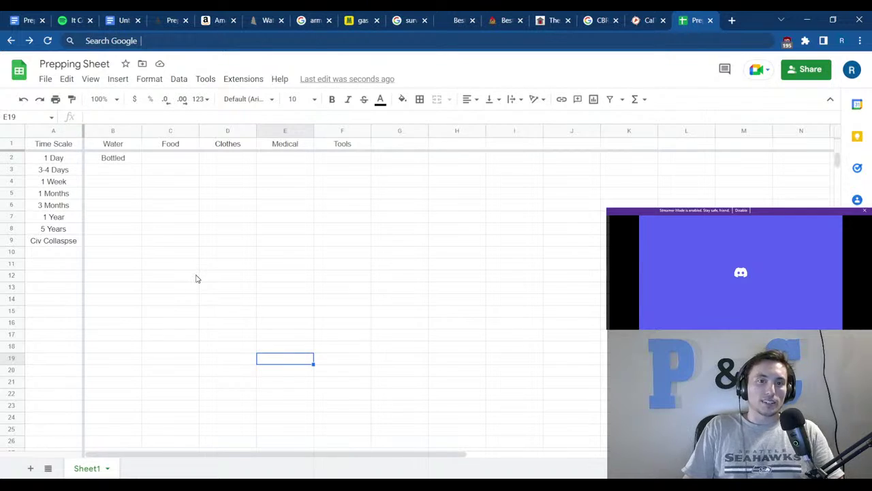
{"action": "mouse_move", "coordinate": [168, 461]}
{"action": "left_mouse_down"}
{"action": "mouse_move", "coordinate": [243, 459]}
{"action": "mouse_move", "coordinate": [167, 459]}
{"action": "left_mouse_up"}
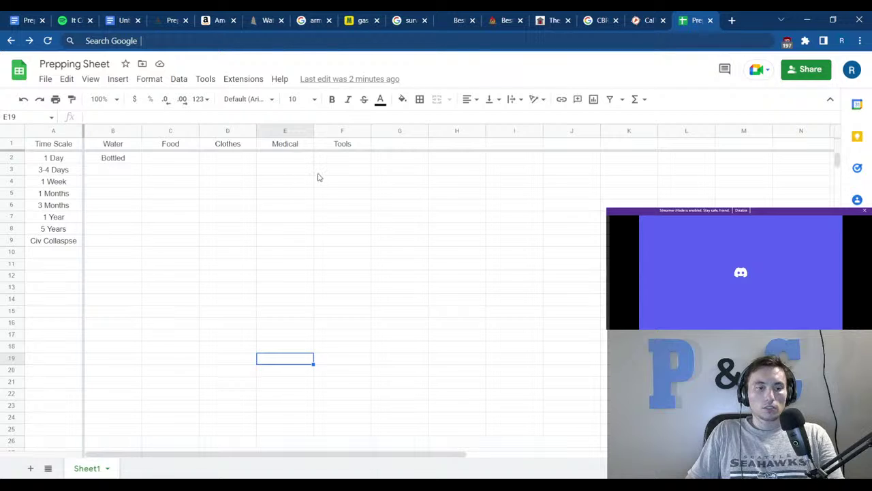
Enter the heading 'Defense' in G1, correcting the misspelled 'Denfence'.
{"action": "left_click", "coordinate": [398, 144]}
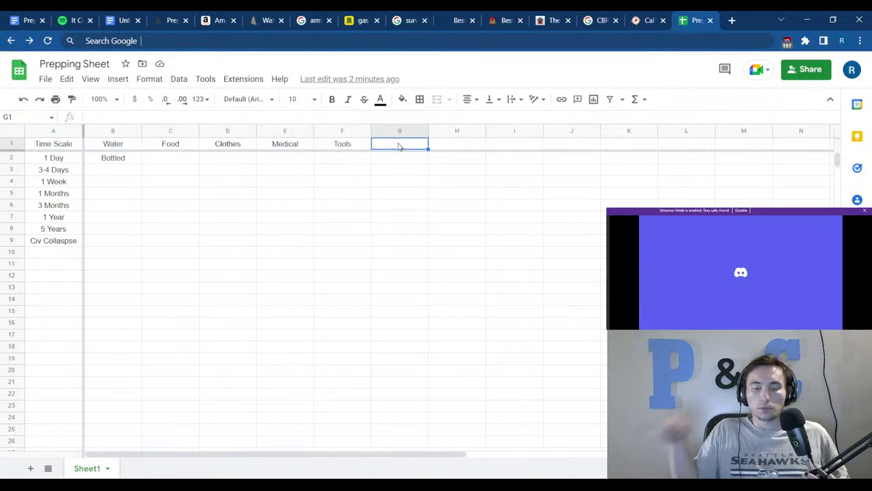
{"action": "type", "text": "De"}
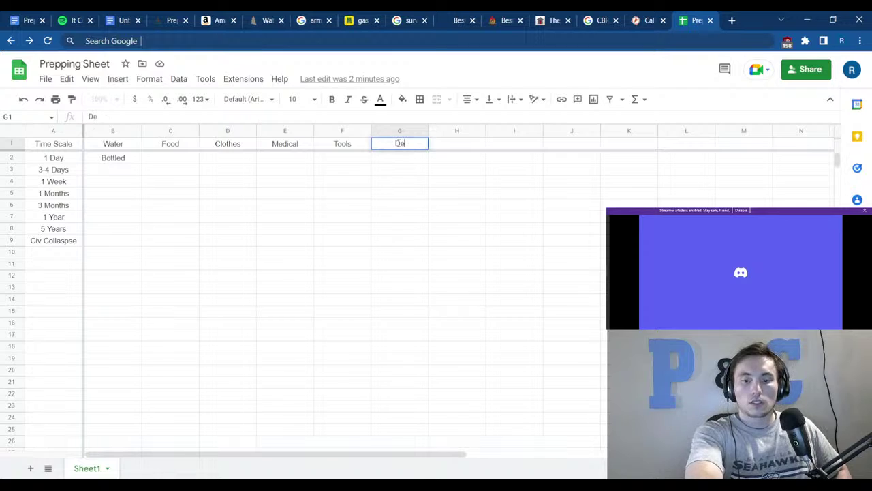
{"action": "type", "text": "nfen"}
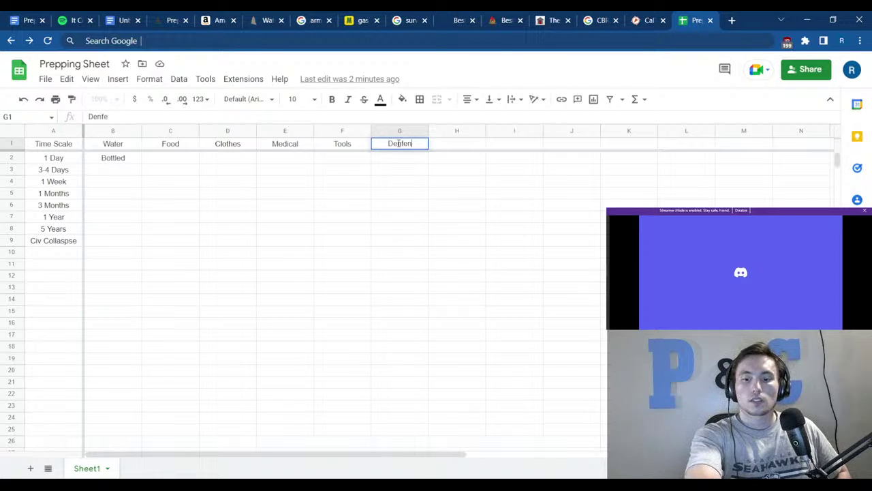
{"action": "type", "text": "ce"}
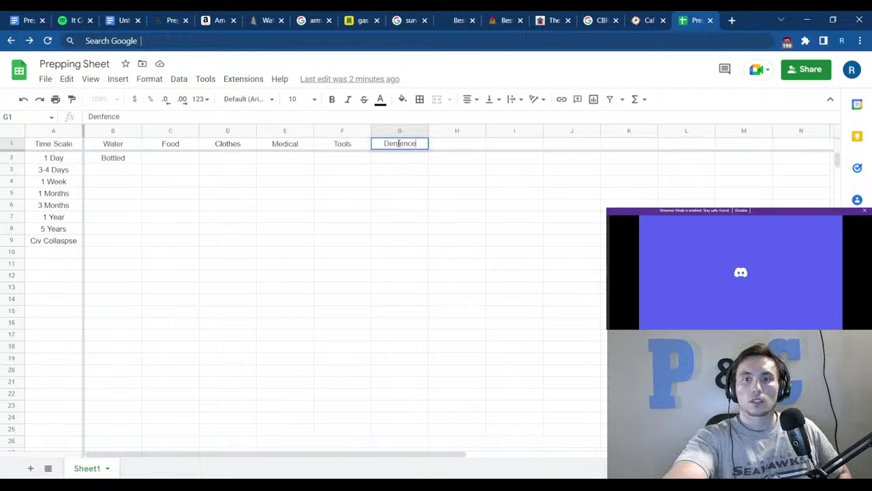
{"action": "key", "text": "BackSpace"}
{"action": "key", "text": "BackSpace"}
{"action": "type", "text": "se"}
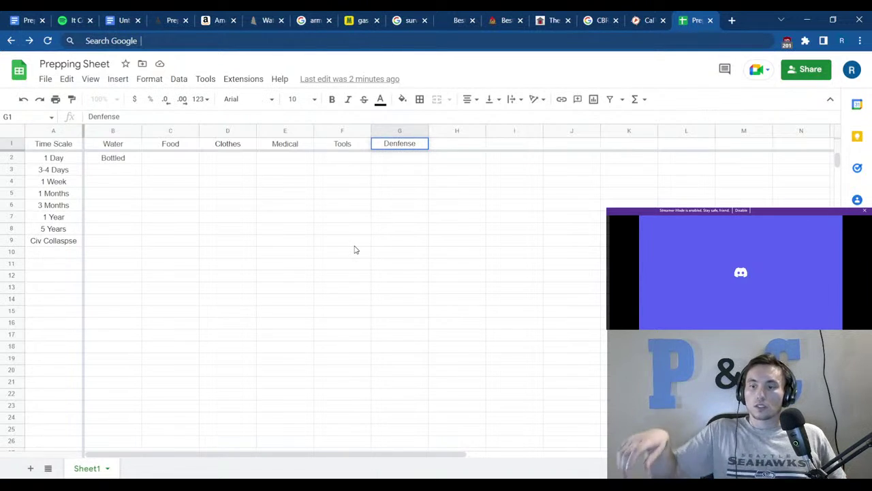
{"action": "key", "text": "BackSpace"}
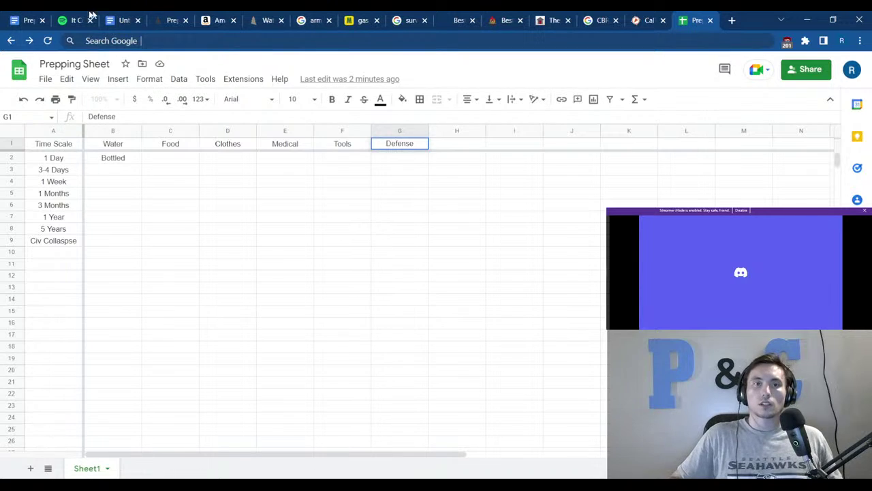
Add a new line after the Map (Roads and topo) item reading 'Lock Docs *fire proof'.
{"action": "left_click", "coordinate": [28, 20]}
{"action": "scroll", "coordinate": [303, 346], "scroll_direction": "down", "scroll_amount": 15}
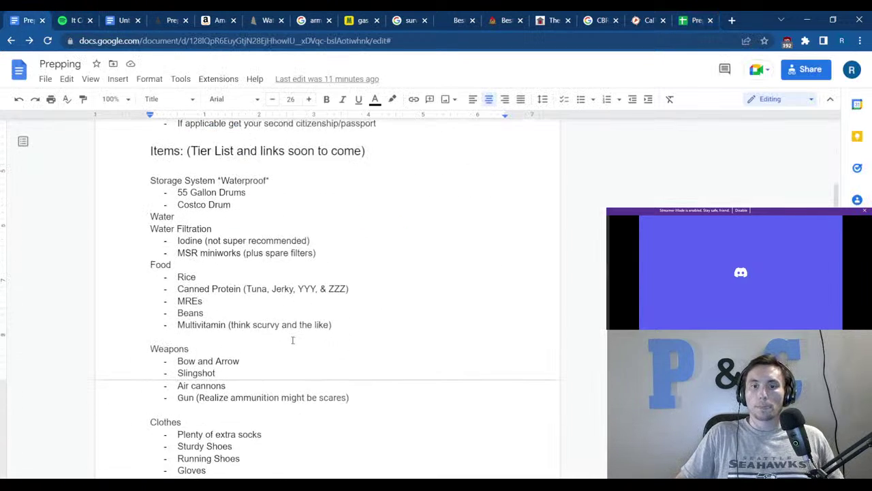
{"action": "scroll", "coordinate": [232, 394], "scroll_direction": "down", "scroll_amount": 3}
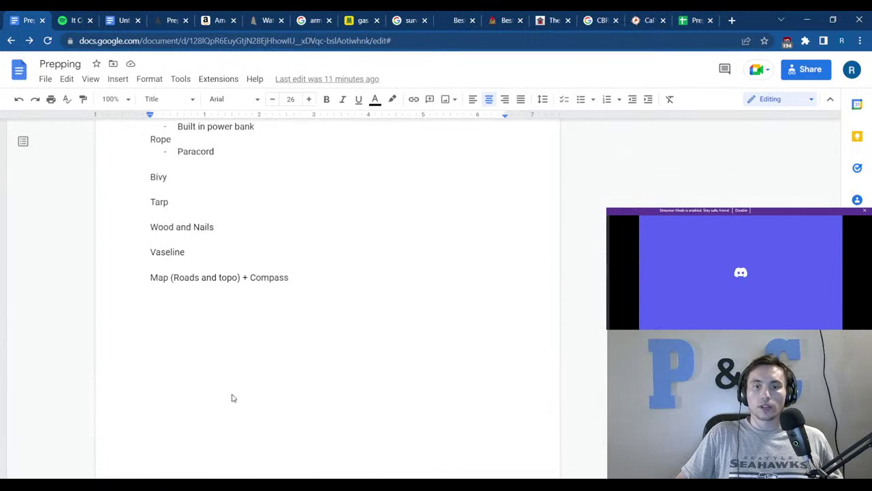
{"action": "left_click", "coordinate": [201, 277]}
{"action": "left_click", "coordinate": [361, 280]}
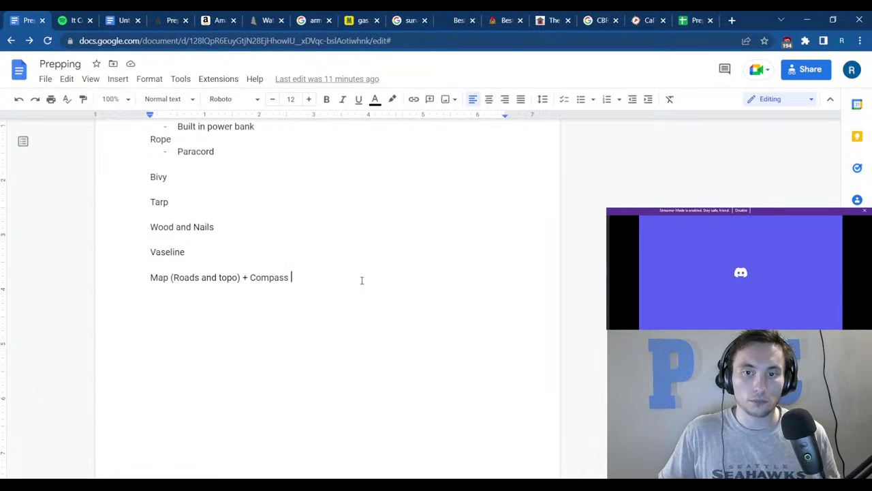
{"action": "key", "text": "Return"}
{"action": "key", "text": "Return"}
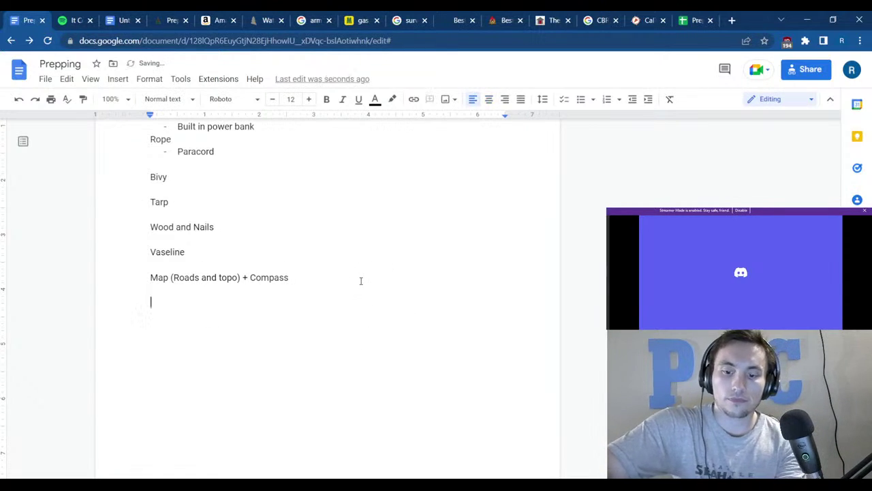
{"action": "type", "text": "Lock Doc"}
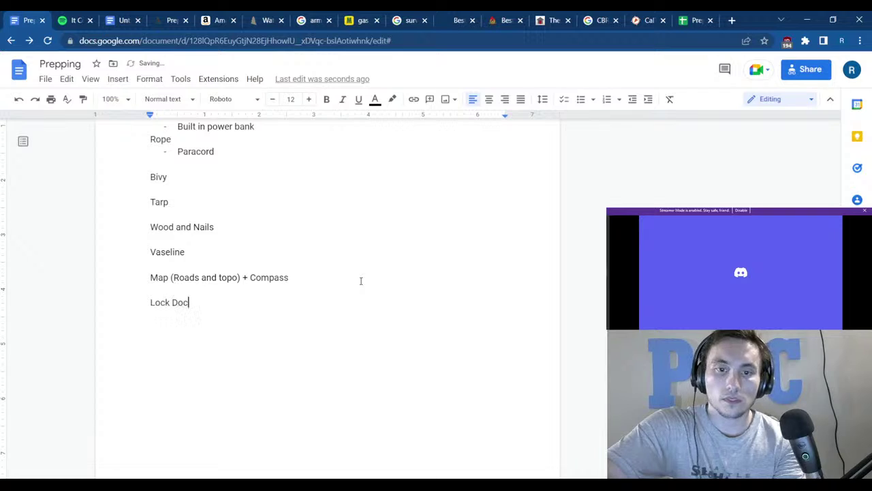
{"action": "type", "text": "s *"}
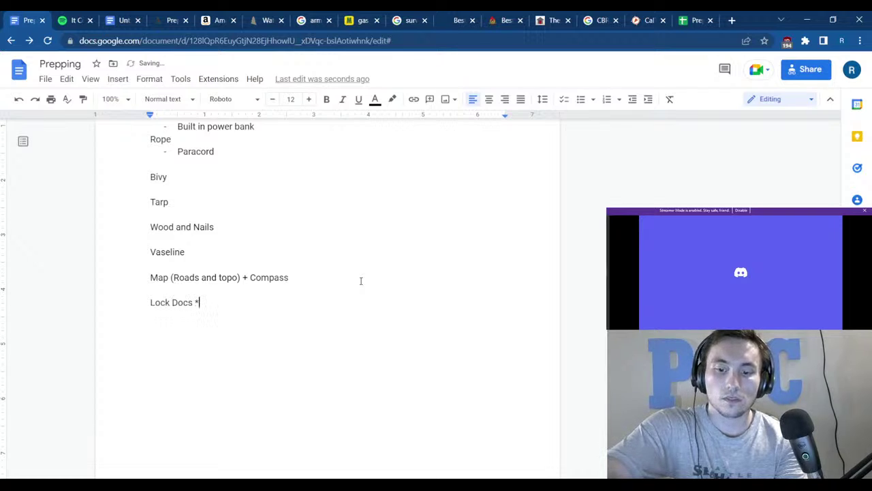
{"action": "type", "text": "fire Pr"}
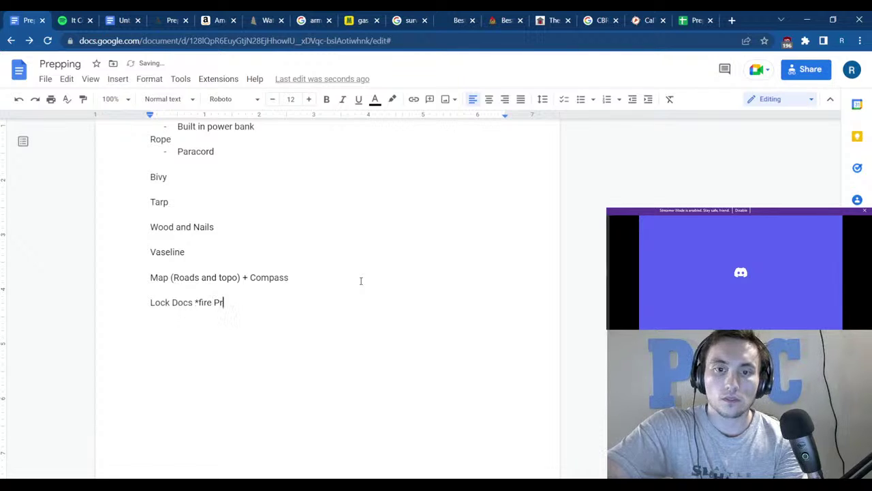
{"action": "key", "text": "BackSpace"}
{"action": "key", "text": "BackSpace"}
{"action": "type", "text": "proof*"}
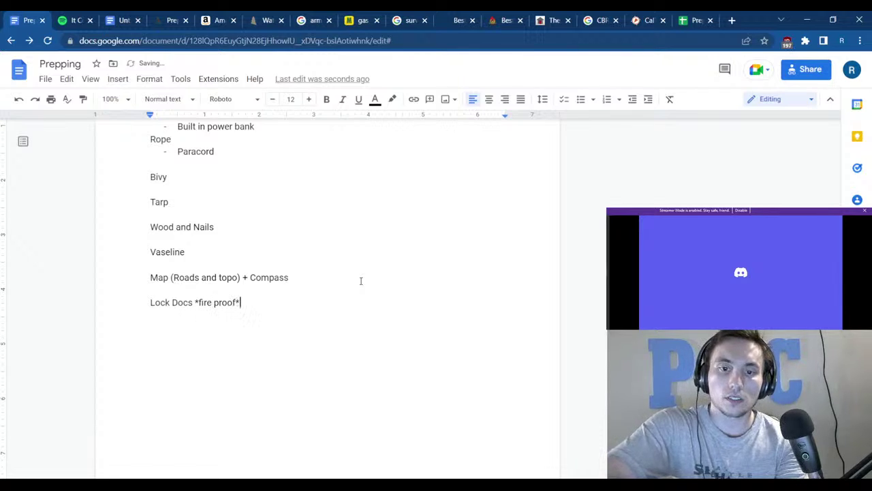
{"action": "key", "text": "Return"}
{"action": "type", "text": "-"}
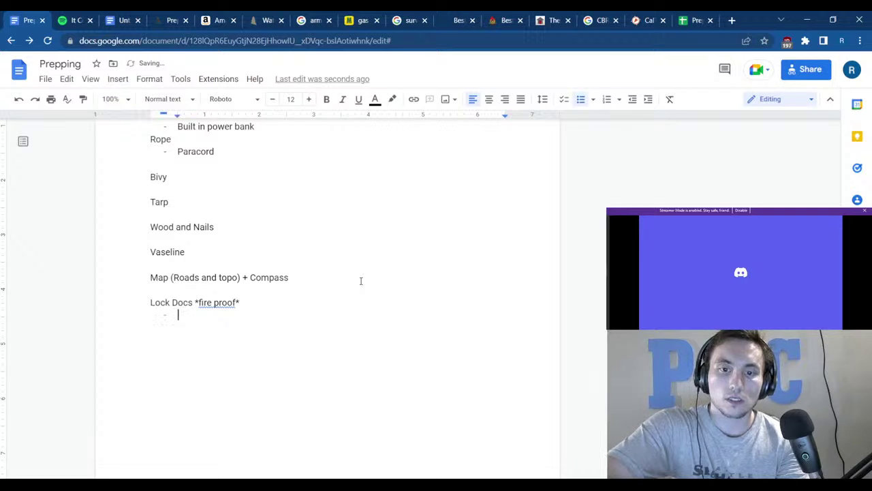
Accept the 'fireproof' correction, change 'Docs' to 'Box', and append 'for important documents'.
{"action": "left_click", "coordinate": [219, 302]}
{"action": "left_click", "coordinate": [221, 286]}
{"action": "left_click", "coordinate": [201, 310]}
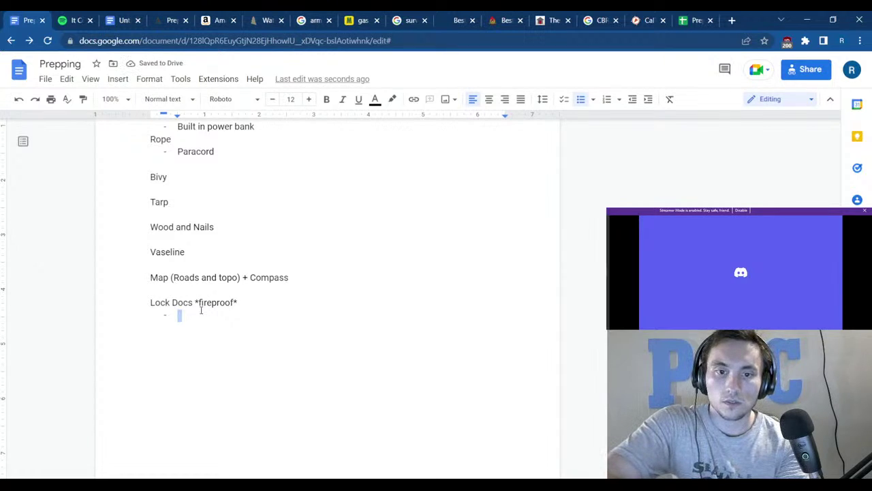
{"action": "key", "text": "Up"}
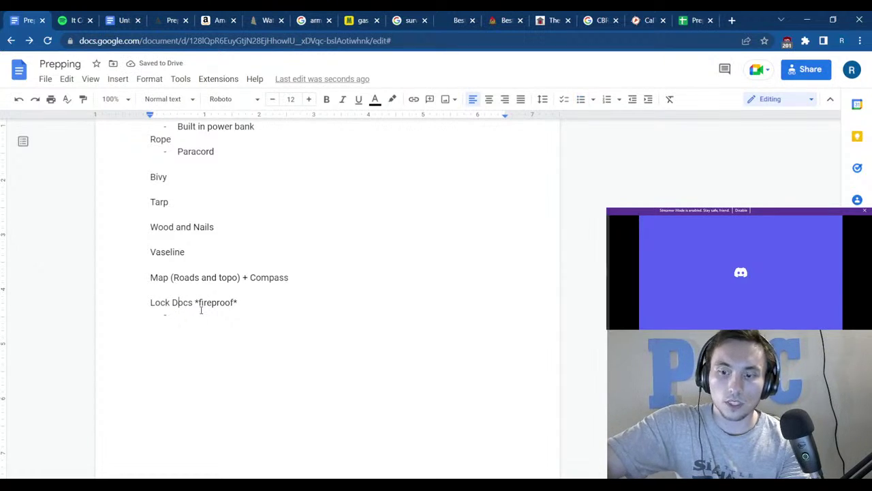
{"action": "key", "text": "BackSpace"}
{"action": "key", "text": "Delete"}
{"action": "key", "text": "Delete"}
{"action": "type", "text": "Box"}
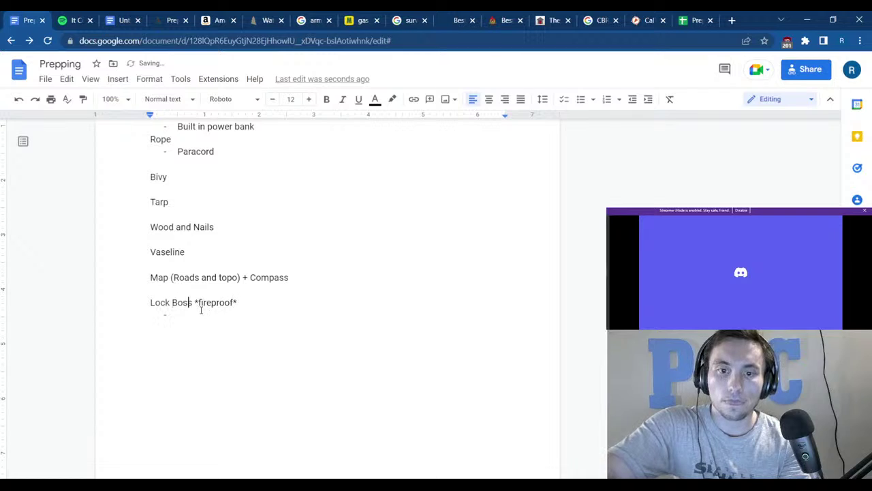
{"action": "key", "text": "Delete"}
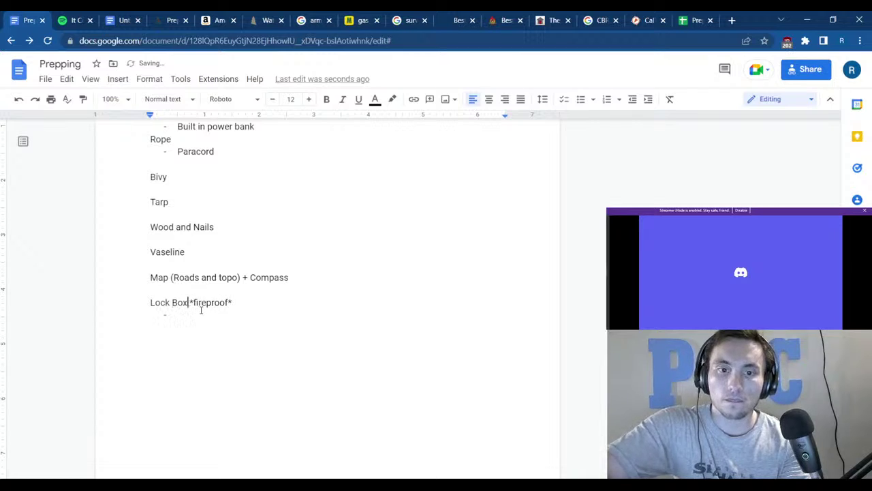
{"action": "key", "text": "Down"}
{"action": "key", "text": "BackSpace"}
{"action": "key", "text": "BackSpace"}
{"action": "key", "text": "BackSpace"}
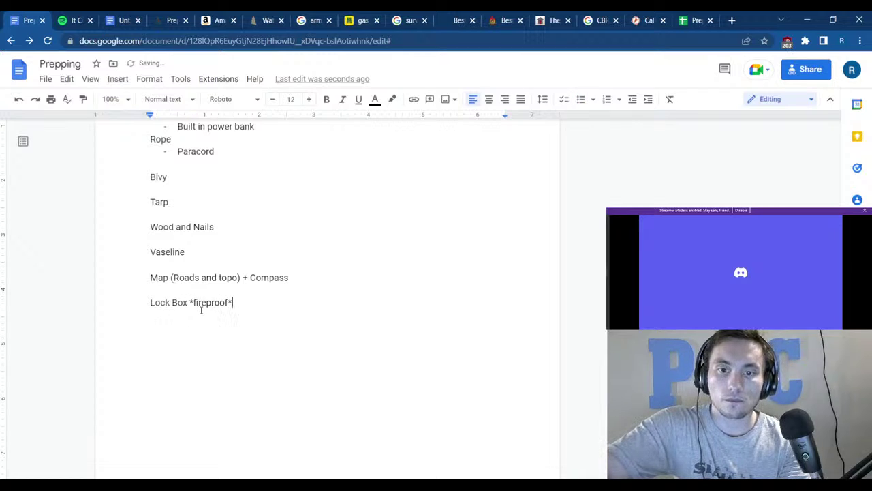
{"action": "type", "text": "for important"}
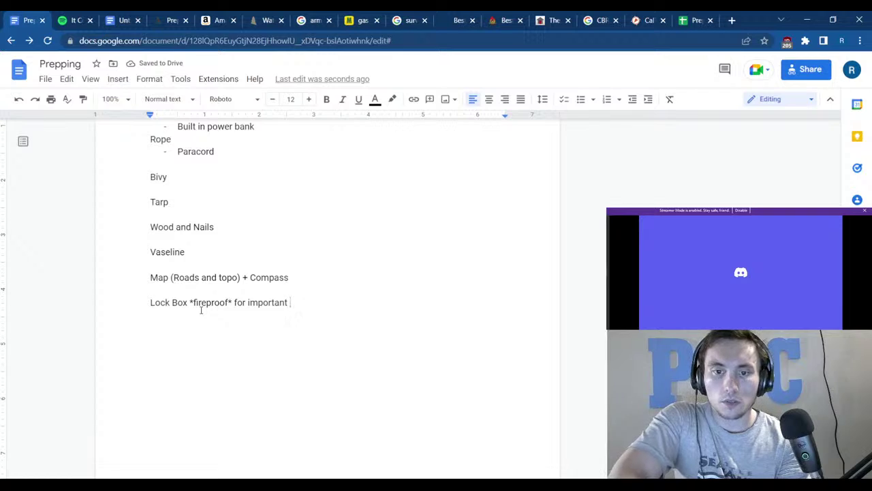
{"action": "type", "text": "documents"}
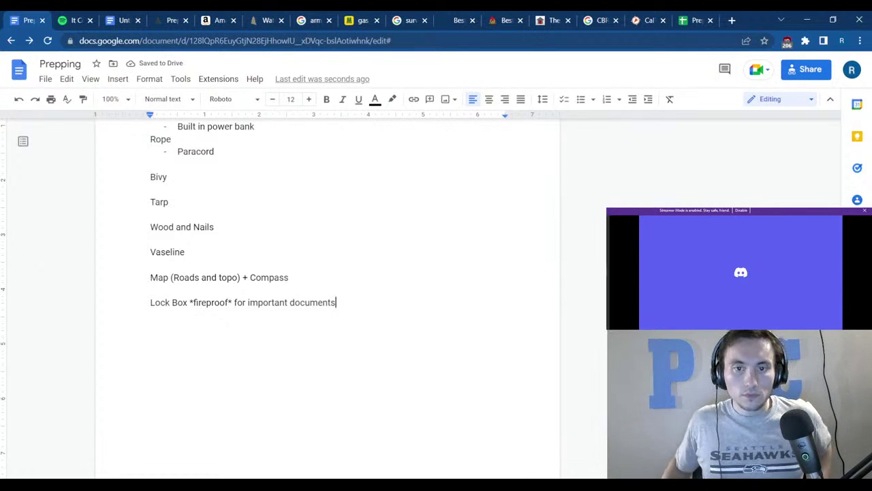
Put the cursor at the end of the Items heading.
{"action": "scroll", "coordinate": [221, 321], "scroll_direction": "up", "scroll_amount": 15}
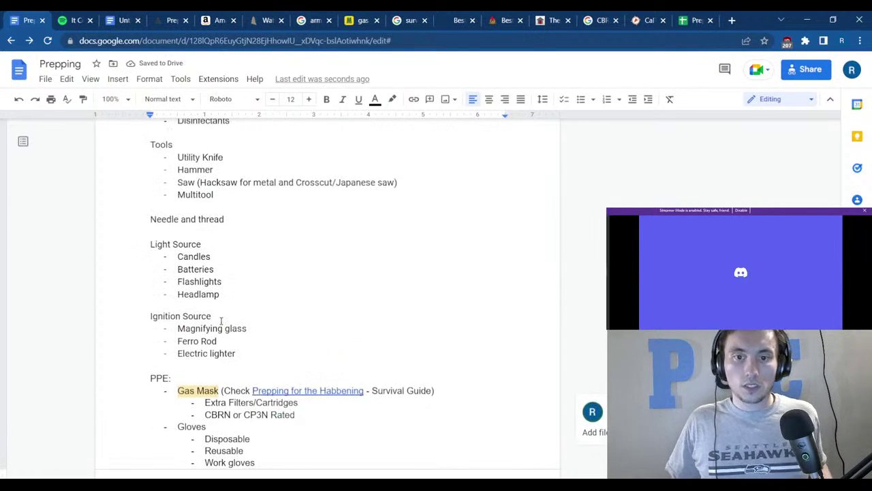
{"action": "scroll", "coordinate": [220, 321], "scroll_direction": "up", "scroll_amount": 5}
{"action": "scroll", "coordinate": [341, 322], "scroll_direction": "down", "scroll_amount": 2}
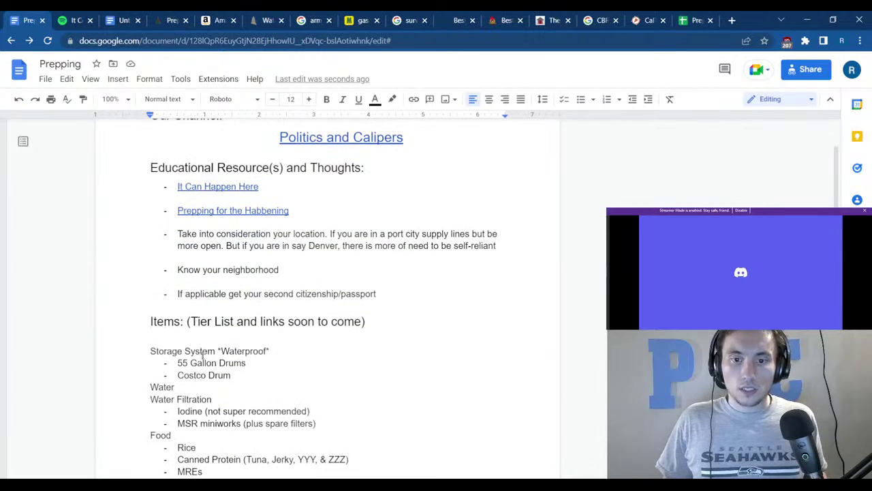
{"action": "left_click", "coordinate": [393, 323]}
Type 'Things you should have irregardless of the situation' on a new line under Items, then select it.
{"action": "key", "text": "Return"}
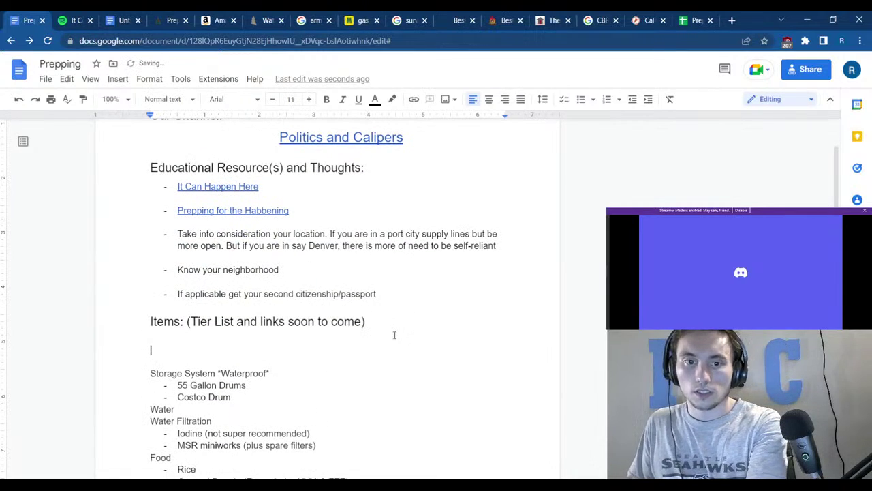
{"action": "type", "text": "Thing"}
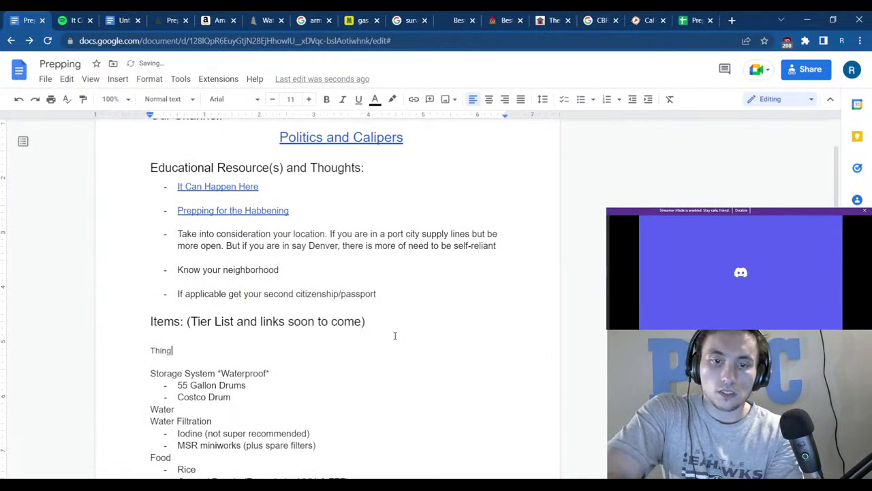
{"action": "type", "text": "s you shoul"}
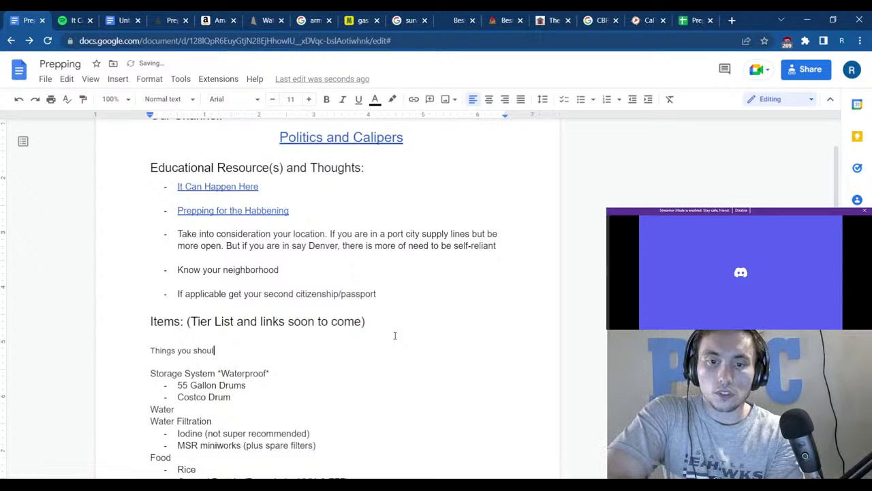
{"action": "type", "text": "d have irr"}
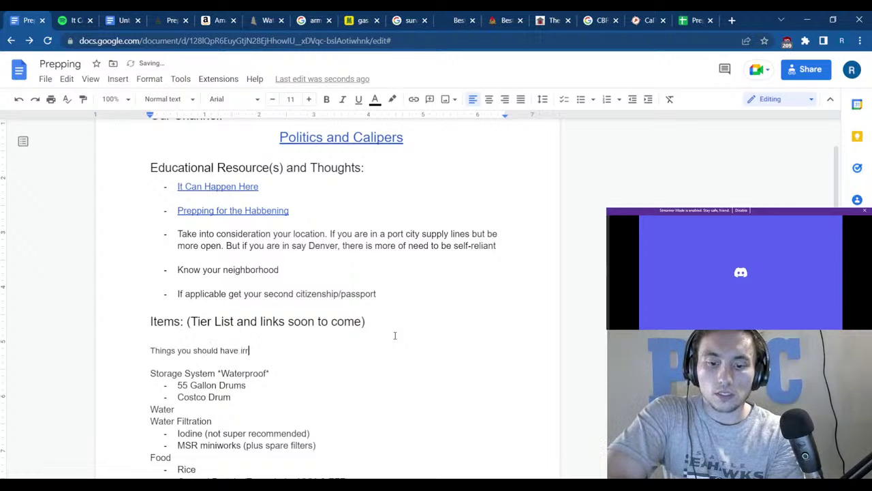
{"action": "type", "text": "e"}
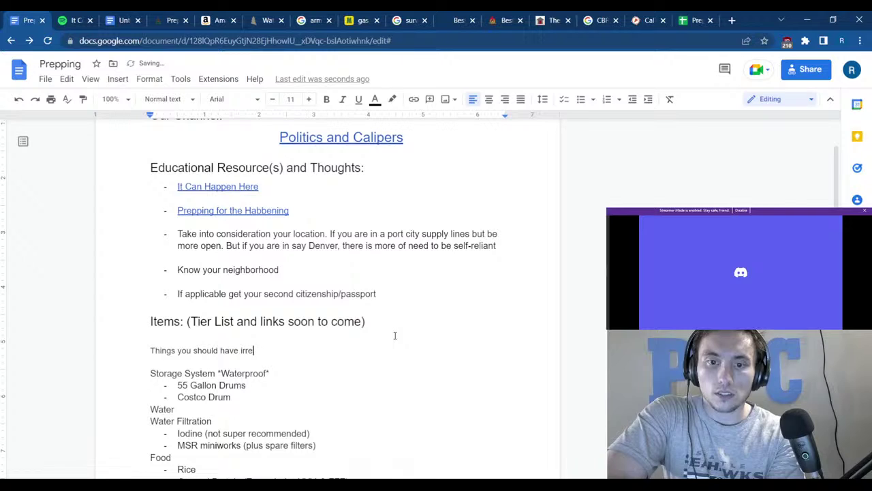
{"action": "type", "text": "agard"}
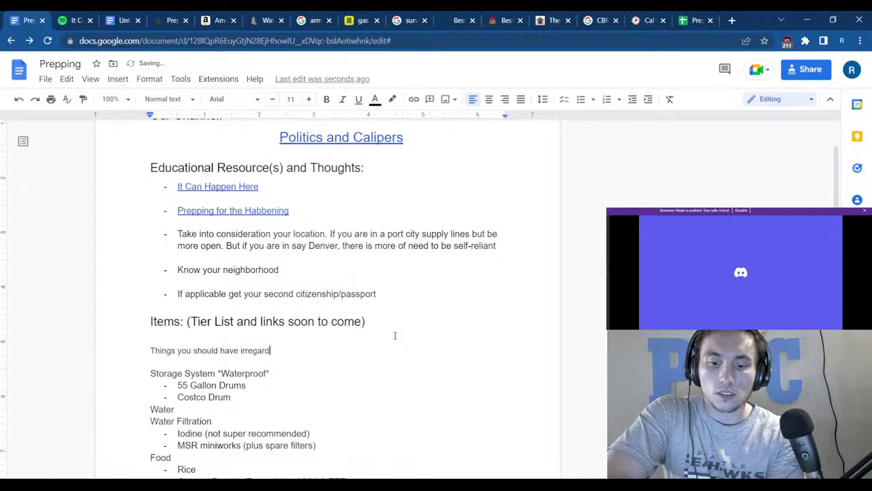
{"action": "type", "text": "less of the si"}
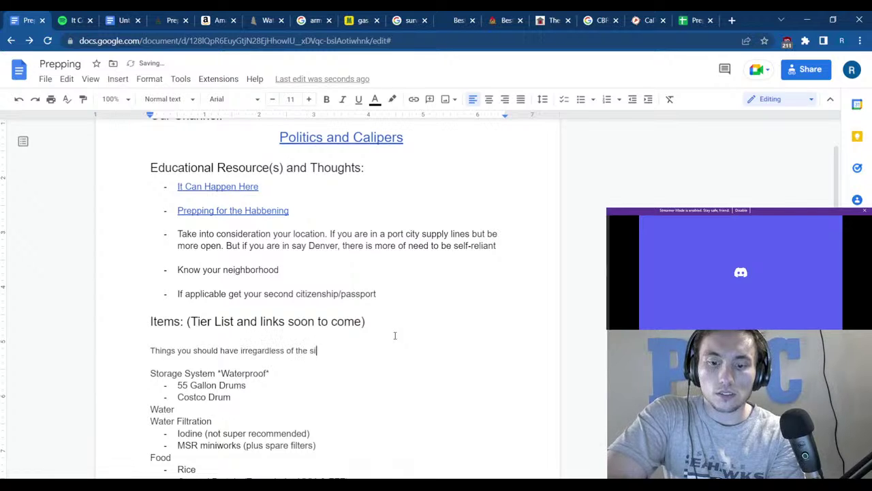
{"action": "type", "text": "tuation"}
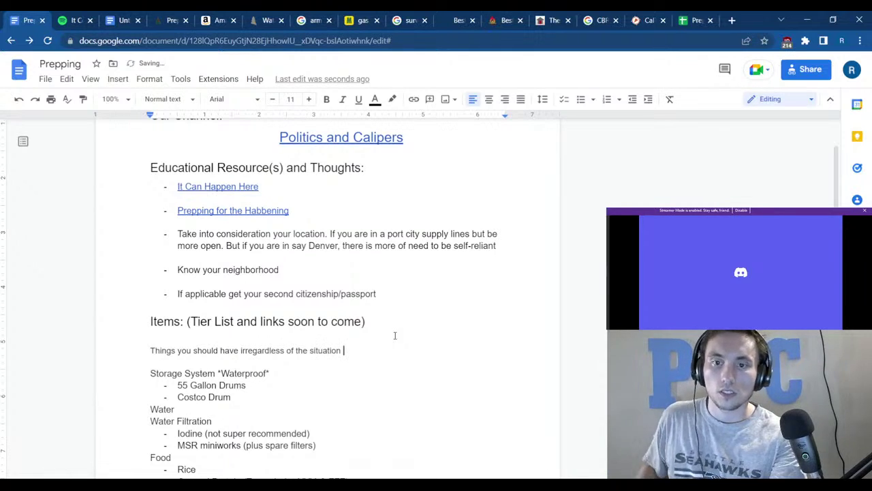
{"action": "left_click_drag", "start_coordinate": [348, 350], "coordinate": [170, 322]}
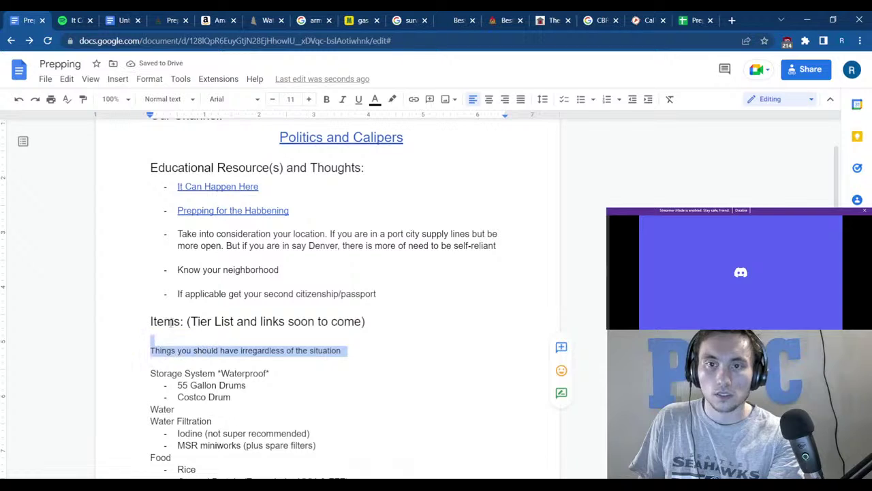
{"action": "left_click_drag", "start_coordinate": [348, 350], "coordinate": [151, 338]}
Highlight the 'Things you should have irregardless of the situation' note in green.
{"action": "left_click", "coordinate": [395, 98]}
{"action": "left_click", "coordinate": [449, 168]}
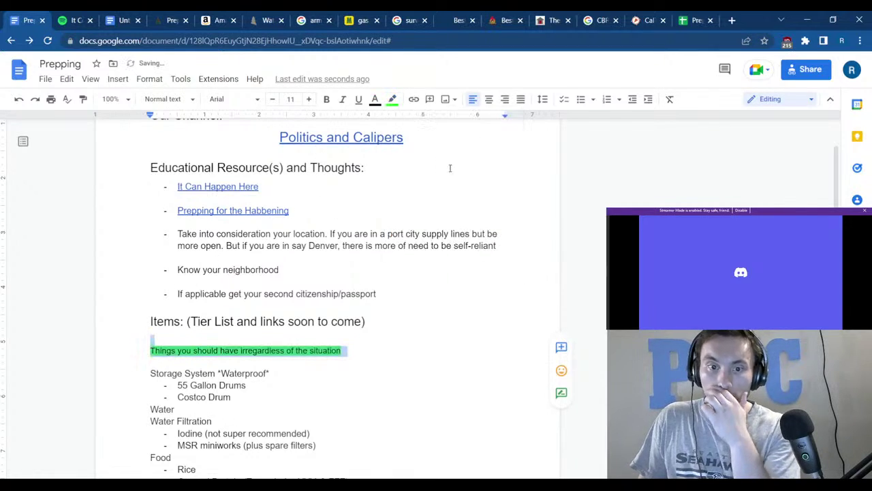
{"action": "left_click", "coordinate": [402, 404]}
Highlight the Water heading in green.
{"action": "key", "text": "shift+Home"}
{"action": "scroll", "coordinate": [361, 355], "scroll_direction": "down", "scroll_amount": 2}
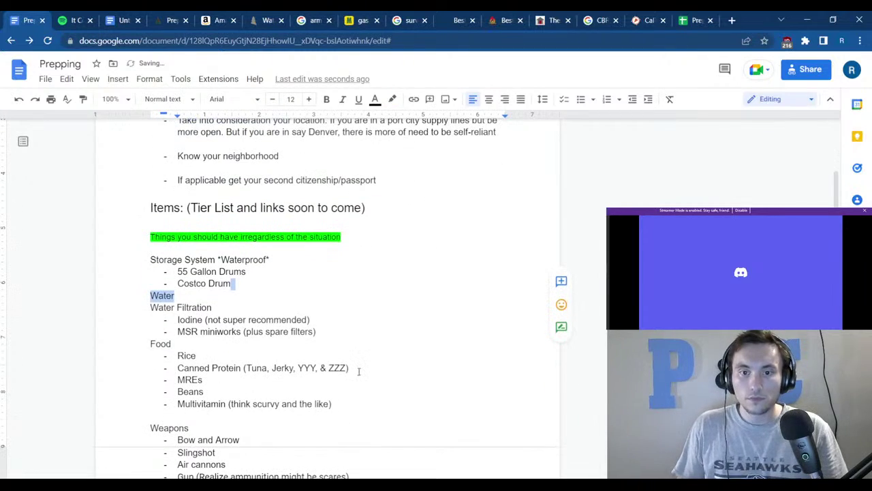
{"action": "left_click", "coordinate": [335, 323]}
{"action": "left_click", "coordinate": [158, 296]}
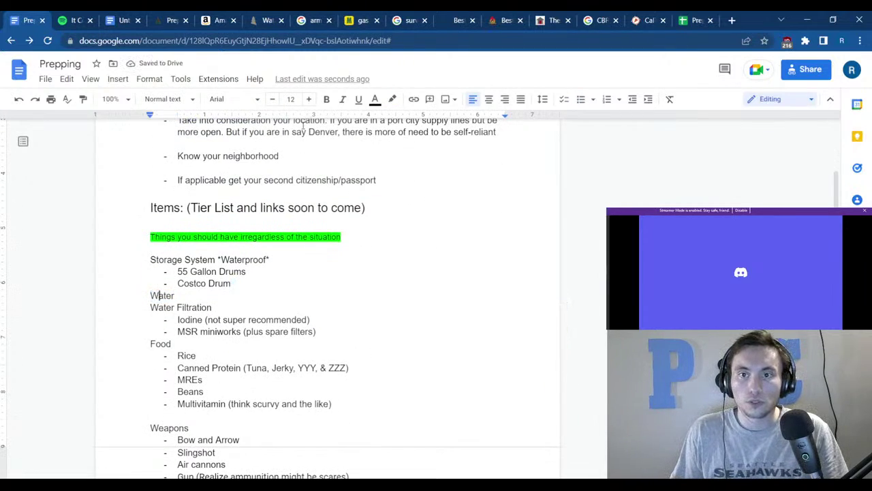
{"action": "left_click", "coordinate": [391, 100]}
{"action": "left_click", "coordinate": [445, 174]}
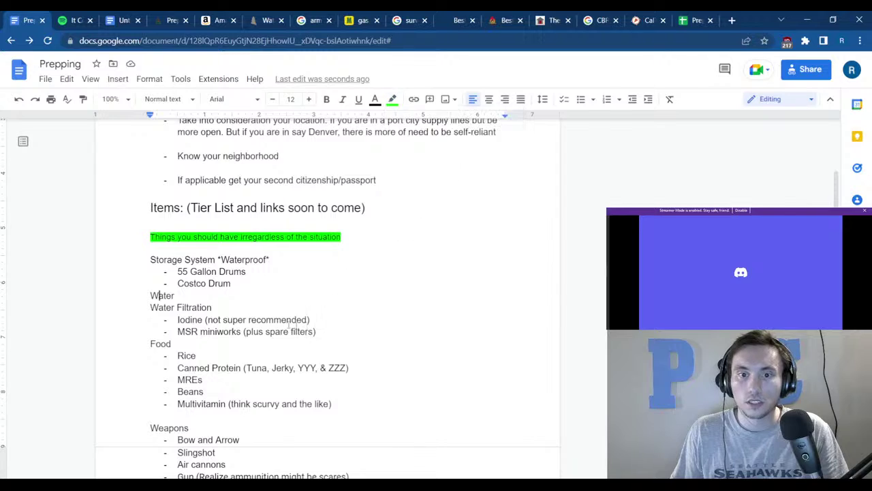
{"action": "double_click", "coordinate": [169, 295]}
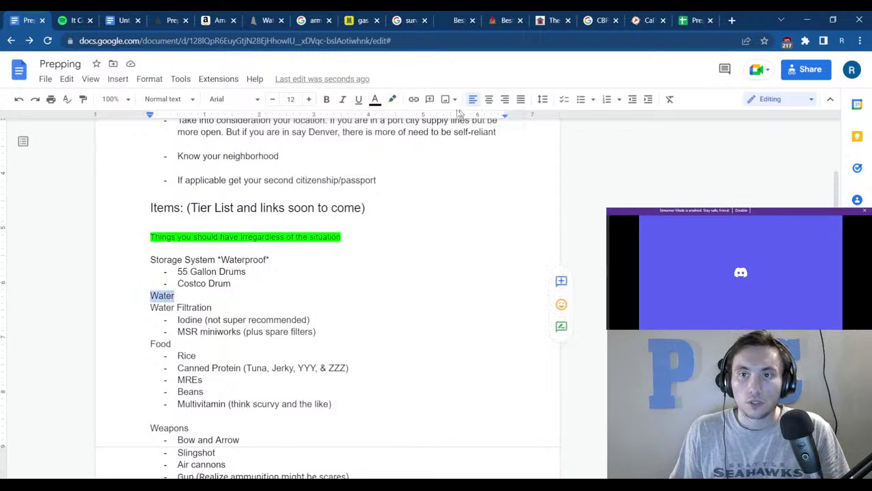
{"action": "left_click", "coordinate": [392, 99]}
{"action": "left_click", "coordinate": [446, 173]}
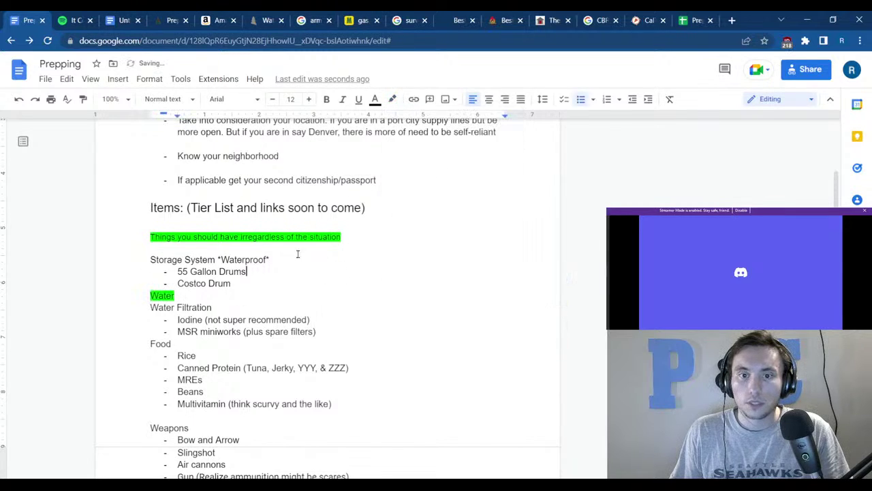
Highlight the Tools heading and the 'Lock Box *fireproof* for important documents' line in green.
{"action": "scroll", "coordinate": [247, 281], "scroll_direction": "down", "scroll_amount": 5}
{"action": "scroll", "coordinate": [209, 342], "scroll_direction": "down", "scroll_amount": 3}
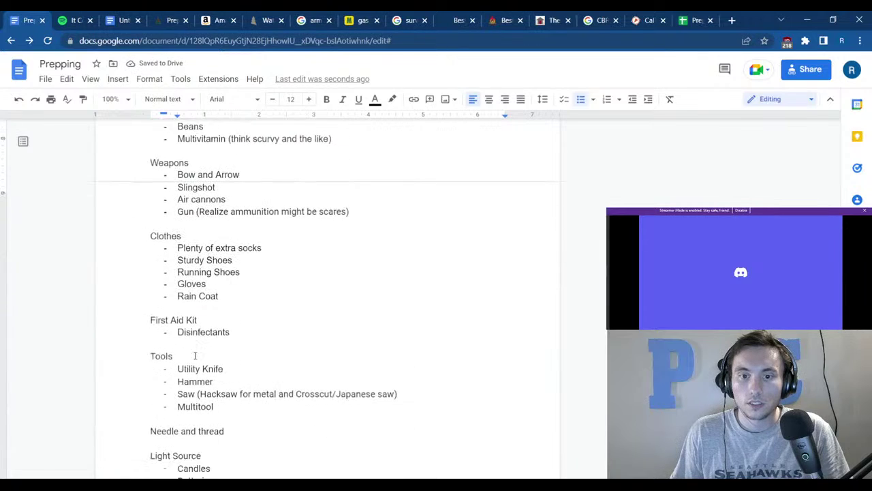
{"action": "left_click_drag", "start_coordinate": [174, 337], "coordinate": [151, 338]}
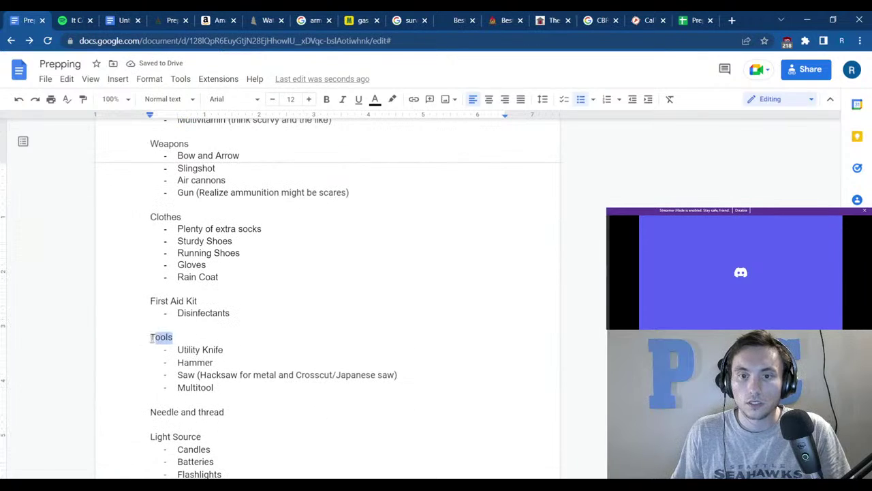
{"action": "left_click", "coordinate": [392, 99]}
{"action": "left_click", "coordinate": [447, 172]}
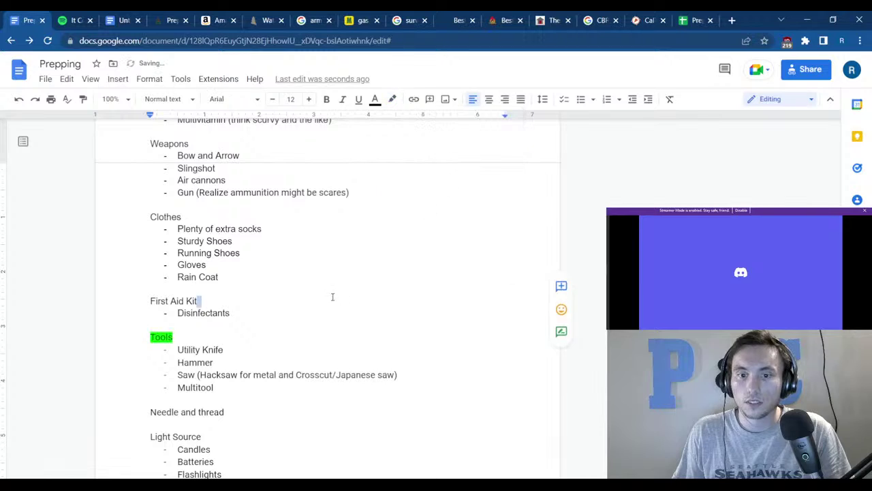
{"action": "scroll", "coordinate": [295, 327], "scroll_direction": "down", "scroll_amount": 10}
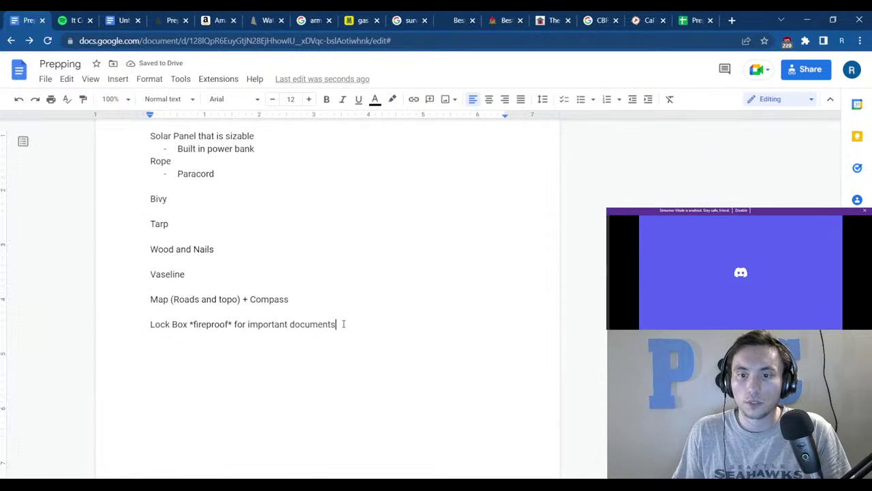
{"action": "left_click_drag", "start_coordinate": [341, 324], "coordinate": [143, 337]}
{"action": "left_click", "coordinate": [393, 100]}
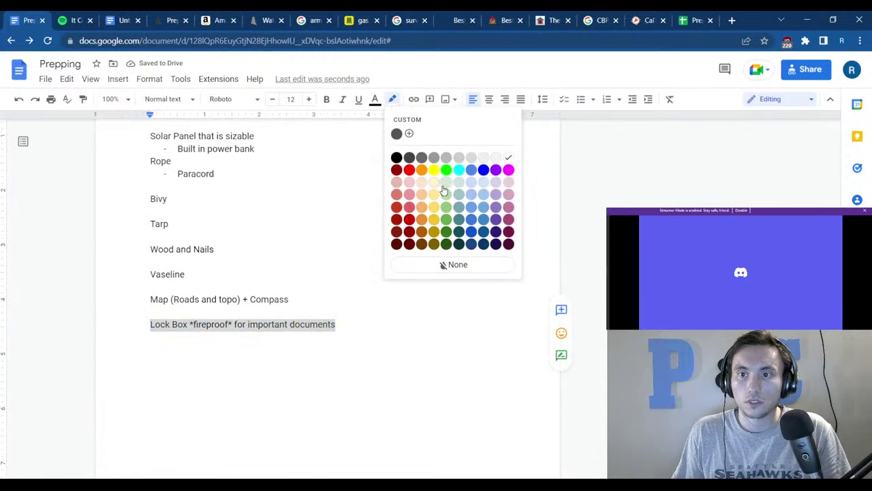
{"action": "left_click", "coordinate": [447, 172]}
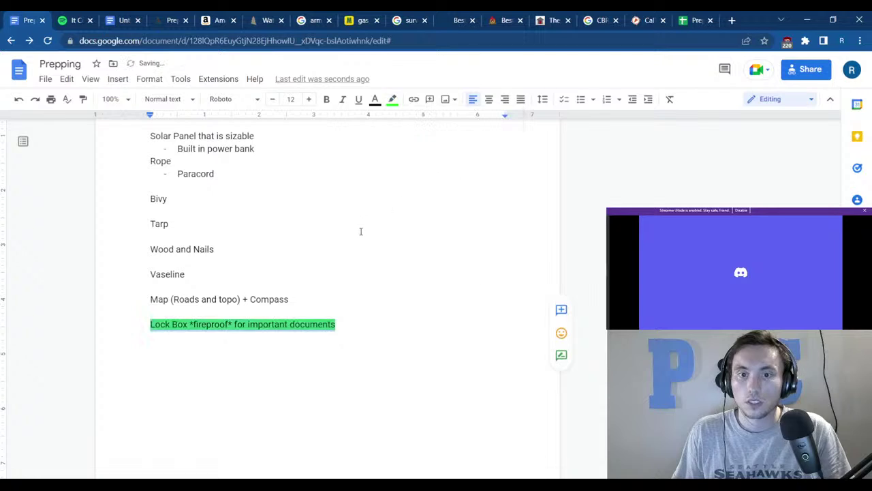
{"action": "left_click", "coordinate": [214, 275]}
Highlight the Food heading in green.
{"action": "scroll", "coordinate": [218, 256], "scroll_direction": "up", "scroll_amount": 2}
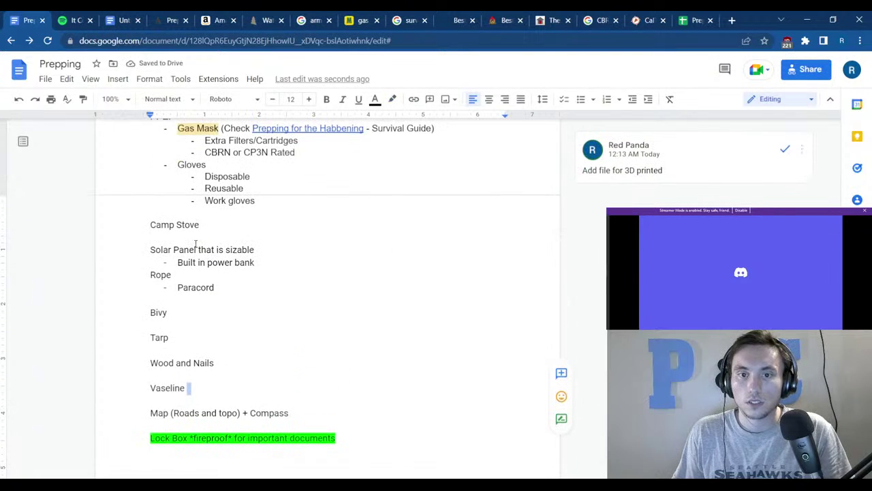
{"action": "scroll", "coordinate": [196, 244], "scroll_direction": "up", "scroll_amount": 3}
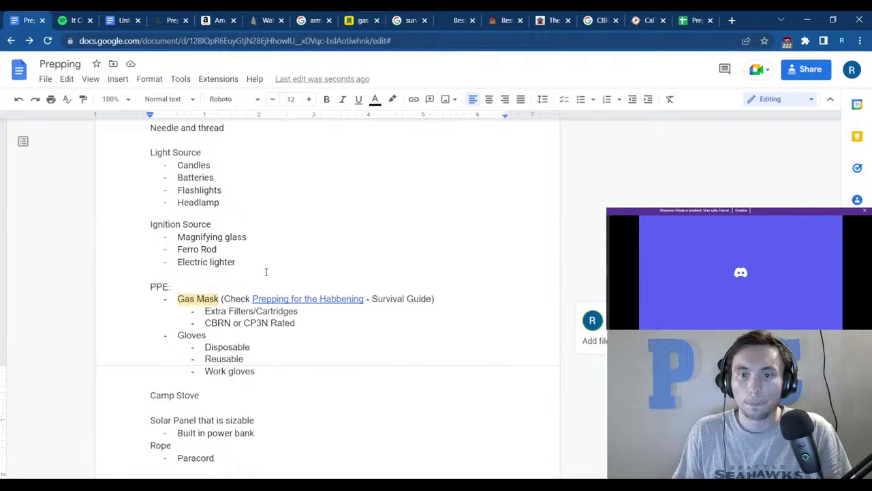
{"action": "scroll", "coordinate": [229, 305], "scroll_direction": "up", "scroll_amount": 3}
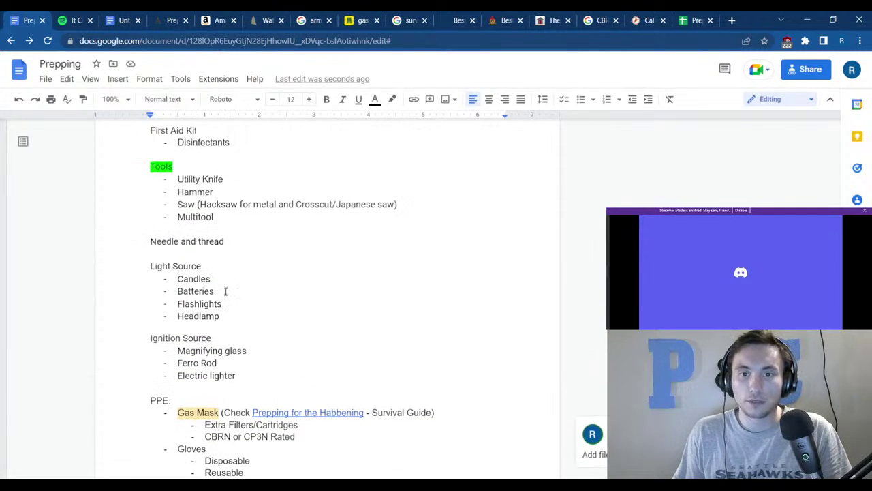
{"action": "scroll", "coordinate": [227, 287], "scroll_direction": "up", "scroll_amount": 3}
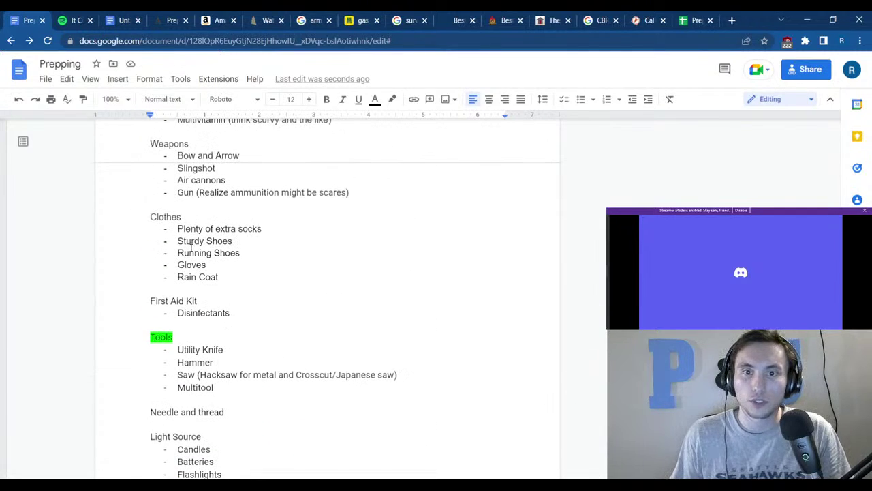
{"action": "scroll", "coordinate": [199, 238], "scroll_direction": "up", "scroll_amount": 2}
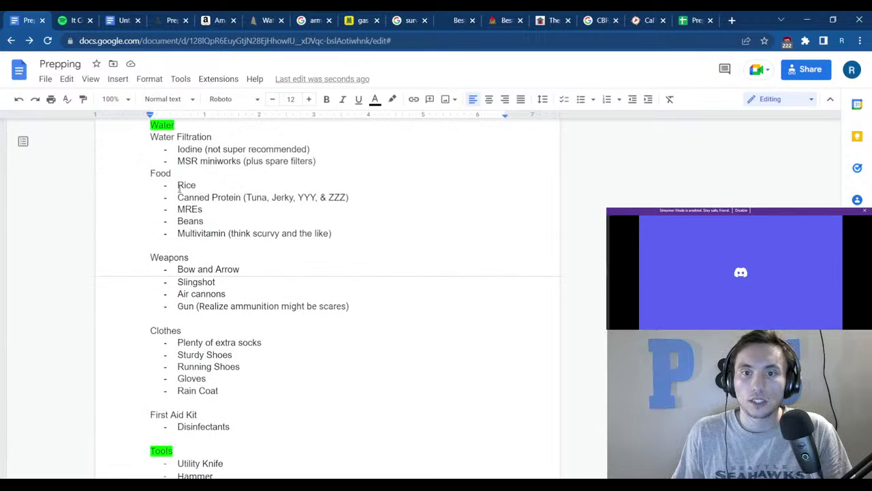
{"action": "double_click", "coordinate": [160, 173]}
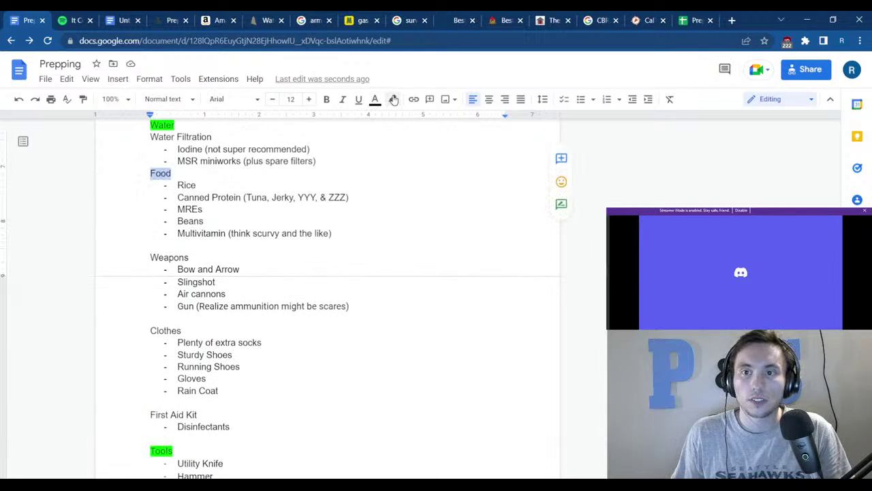
{"action": "left_click", "coordinate": [392, 99]}
{"action": "left_click", "coordinate": [443, 168]}
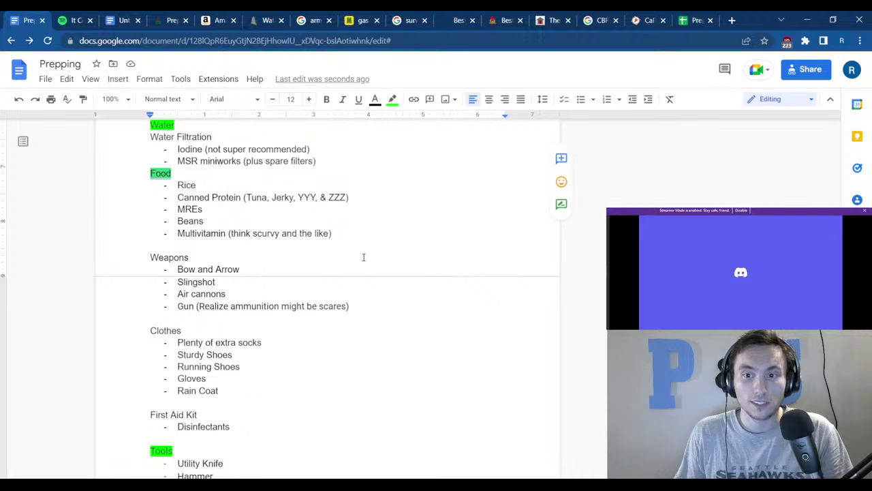
Highlight the First Aid Kit heading in green.
{"action": "scroll", "coordinate": [370, 231], "scroll_direction": "up", "scroll_amount": 3}
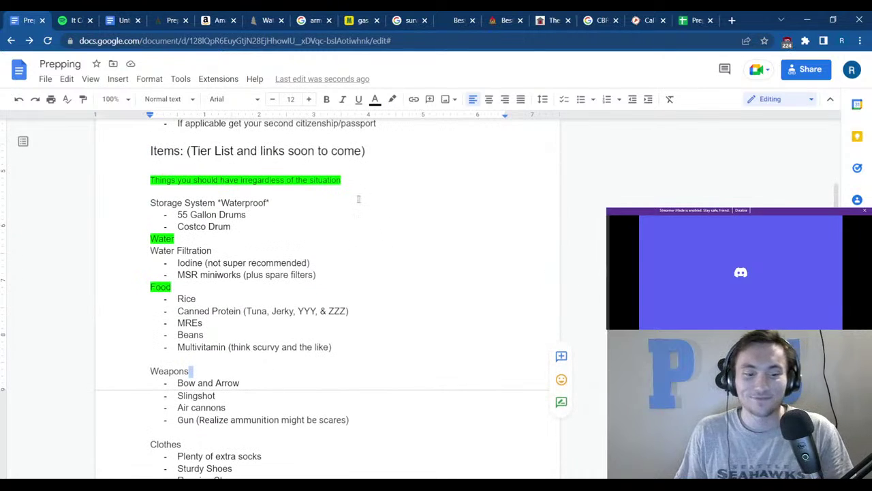
{"action": "scroll", "coordinate": [321, 251], "scroll_direction": "down", "scroll_amount": 1}
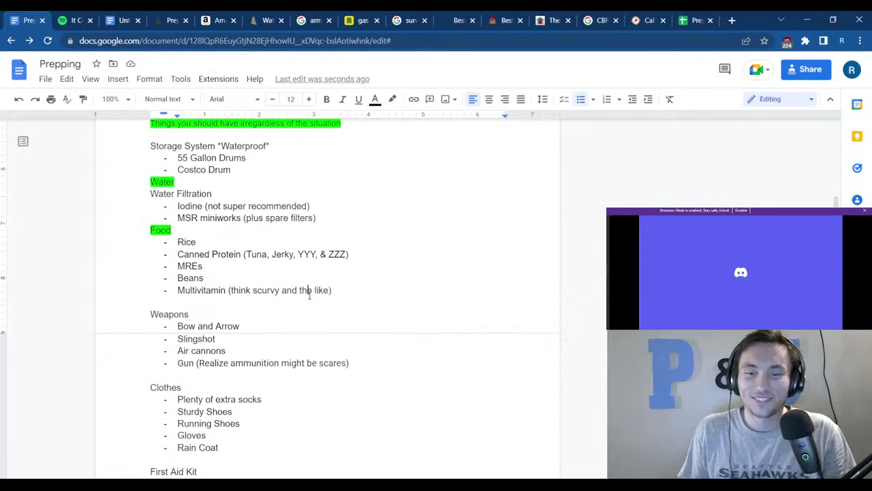
{"action": "scroll", "coordinate": [307, 289], "scroll_direction": "down", "scroll_amount": 2}
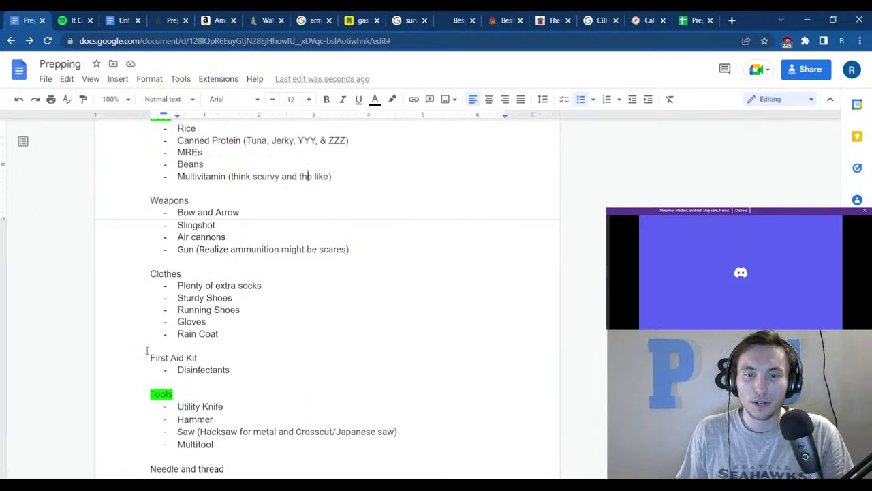
{"action": "left_click_drag", "start_coordinate": [151, 357], "coordinate": [196, 349]}
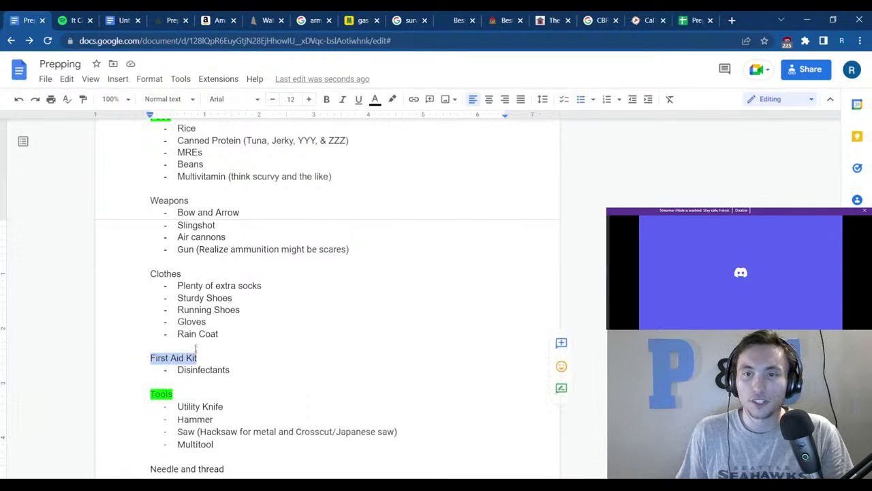
{"action": "left_click", "coordinate": [393, 99]}
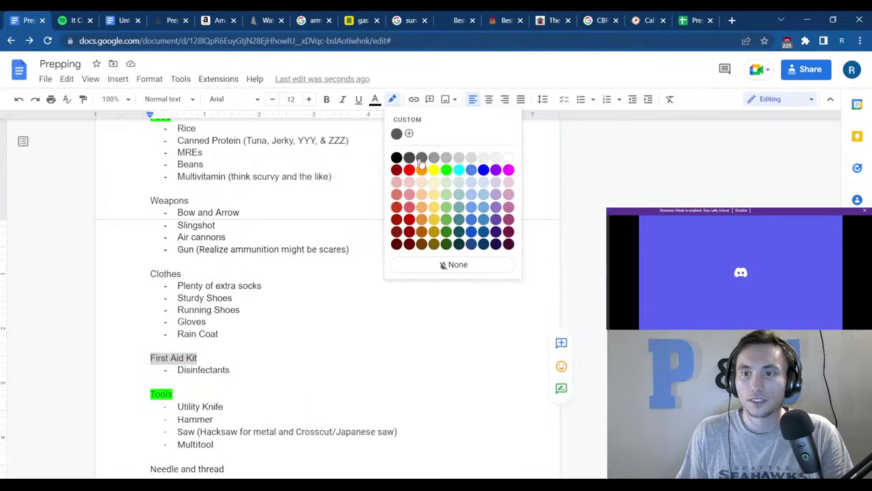
{"action": "left_click", "coordinate": [446, 169]}
{"action": "left_click", "coordinate": [354, 272]}
Highlight the Light Source heading in green.
{"action": "scroll", "coordinate": [351, 279], "scroll_direction": "down", "scroll_amount": 2}
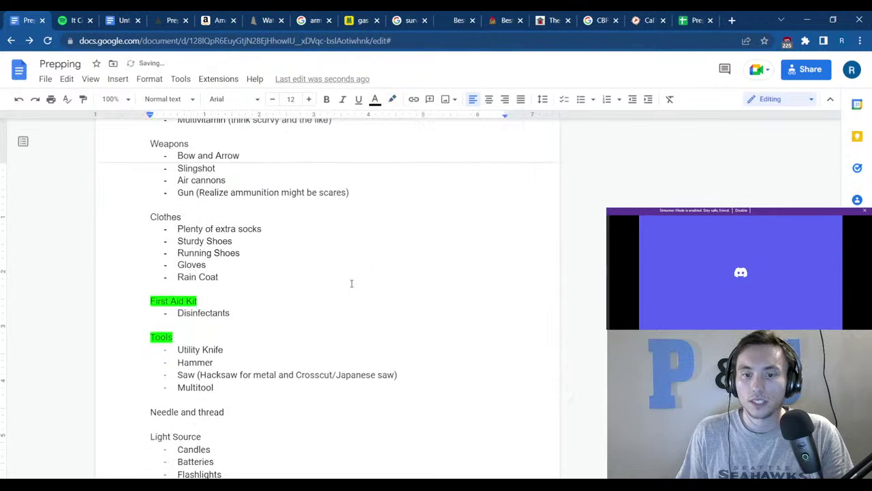
{"action": "scroll", "coordinate": [345, 284], "scroll_direction": "down", "scroll_amount": 3}
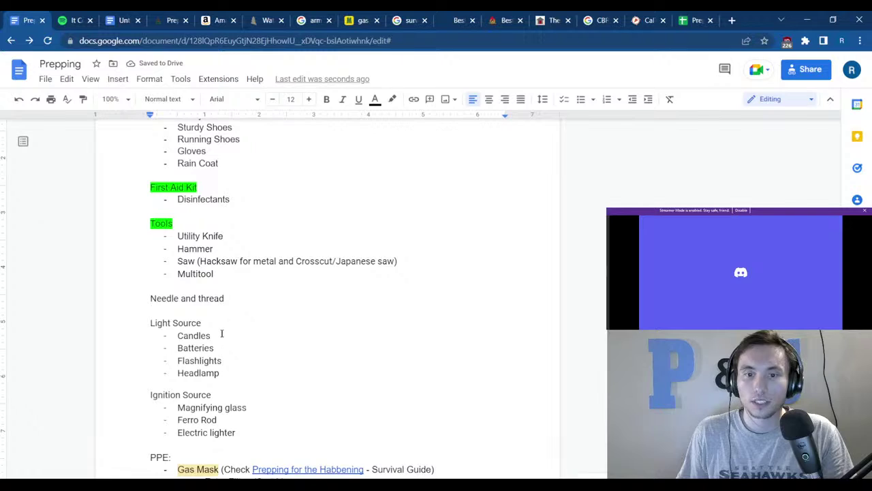
{"action": "mouse_move", "coordinate": [209, 326]}
{"action": "left_mouse_down"}
{"action": "mouse_move", "coordinate": [147, 330]}
{"action": "mouse_move", "coordinate": [213, 321]}
{"action": "left_mouse_up"}
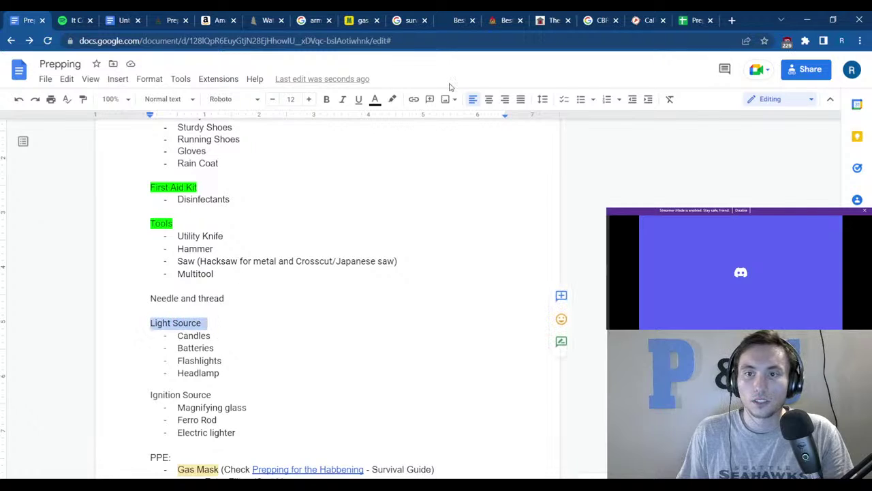
{"action": "left_click", "coordinate": [392, 99]}
{"action": "left_click", "coordinate": [442, 169]}
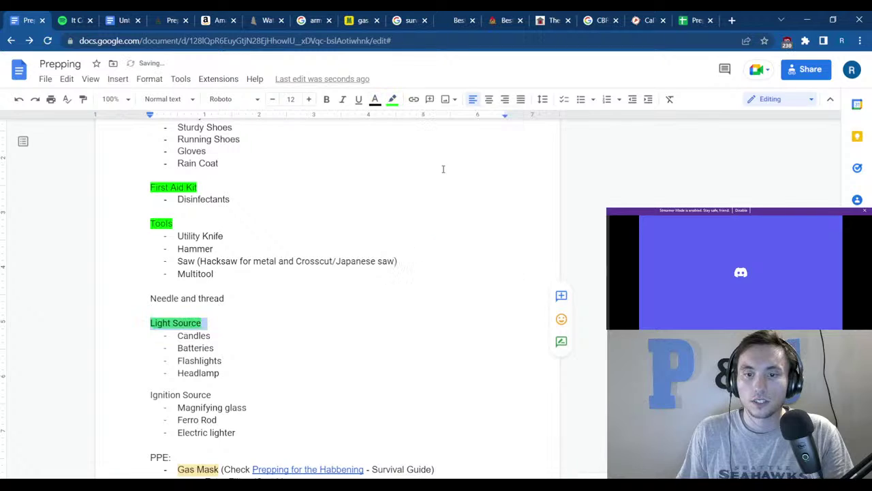
{"action": "left_click", "coordinate": [361, 231]}
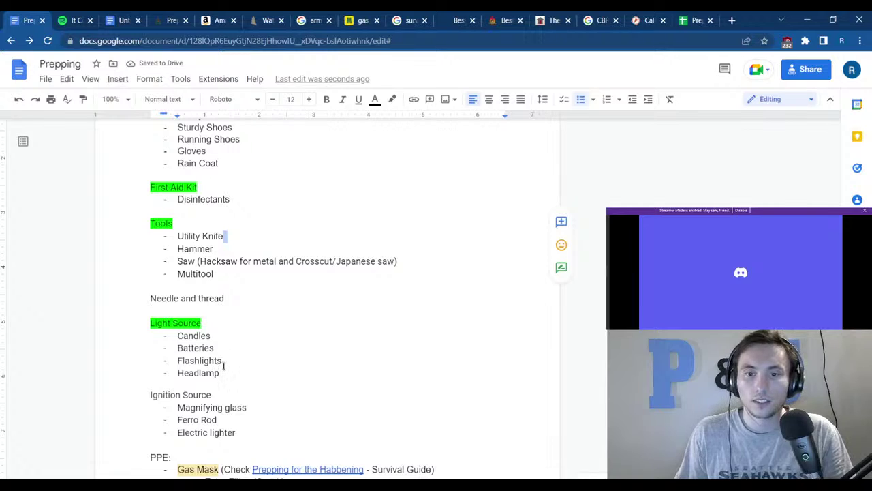
{"action": "double_click", "coordinate": [208, 372]}
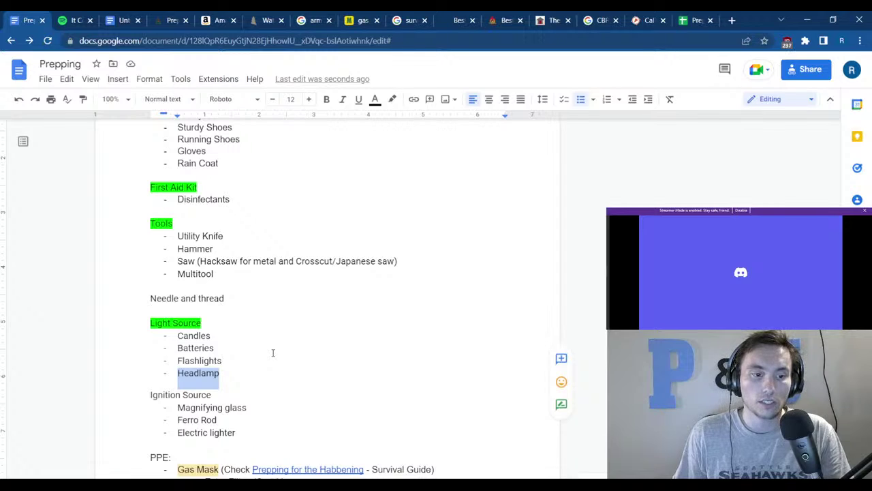
{"action": "left_click", "coordinate": [251, 361]}
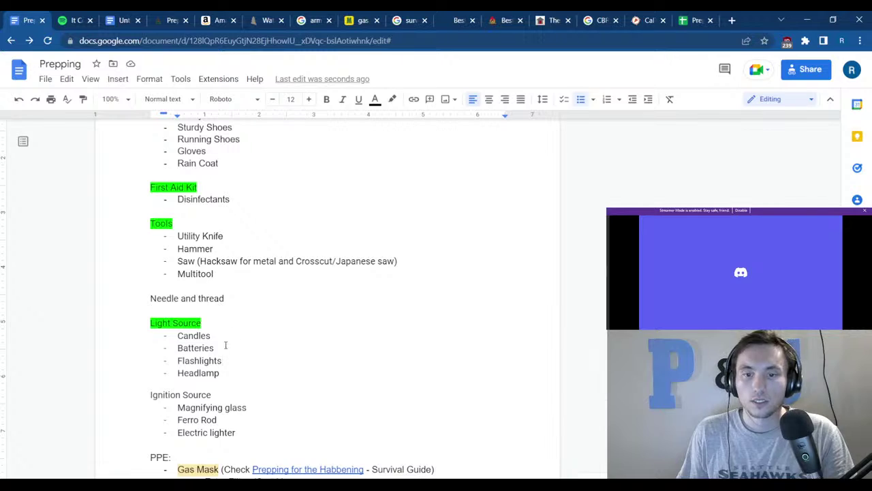
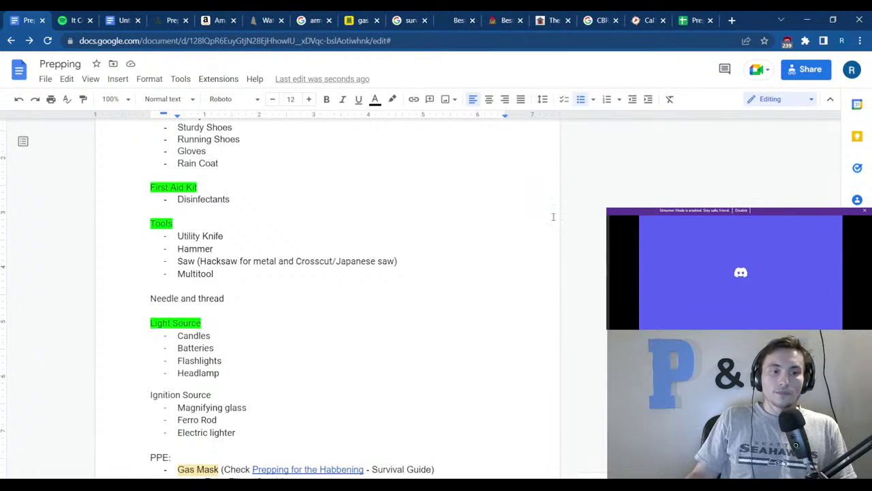
In a new tab, search 'jewers glasses', accept the 'jewelers glasses' correction and view image results.
{"action": "left_click", "coordinate": [732, 20]}
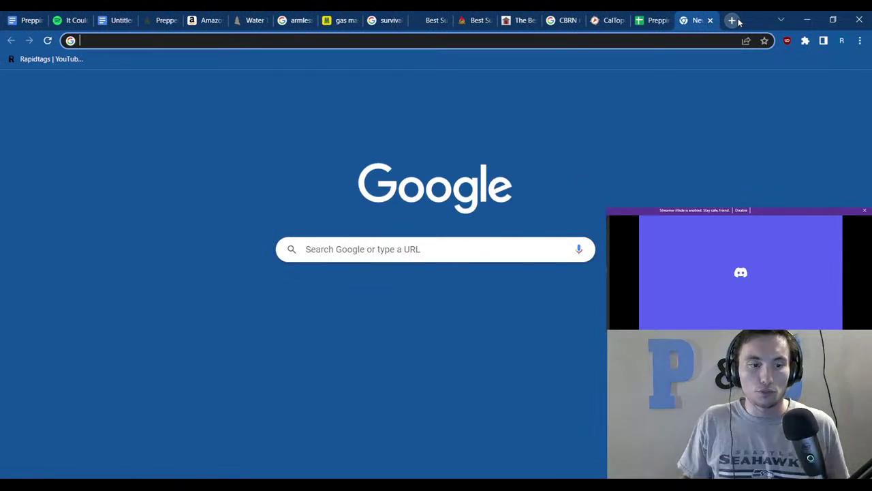
{"action": "type", "text": "jew"}
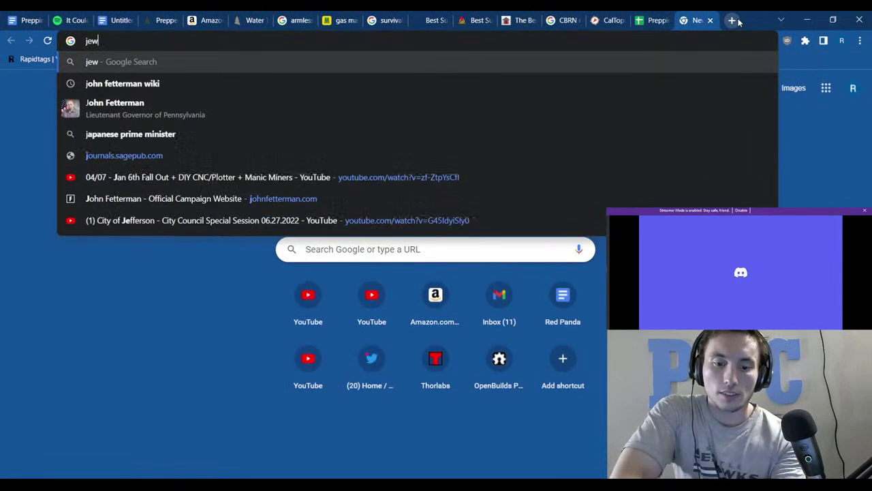
{"action": "type", "text": "ers "}
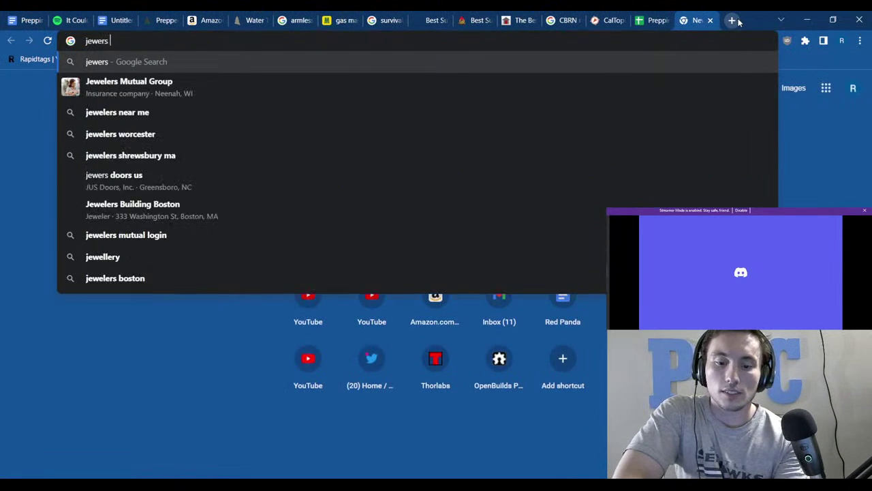
{"action": "type", "text": "glasses"}
{"action": "key", "text": "Return"}
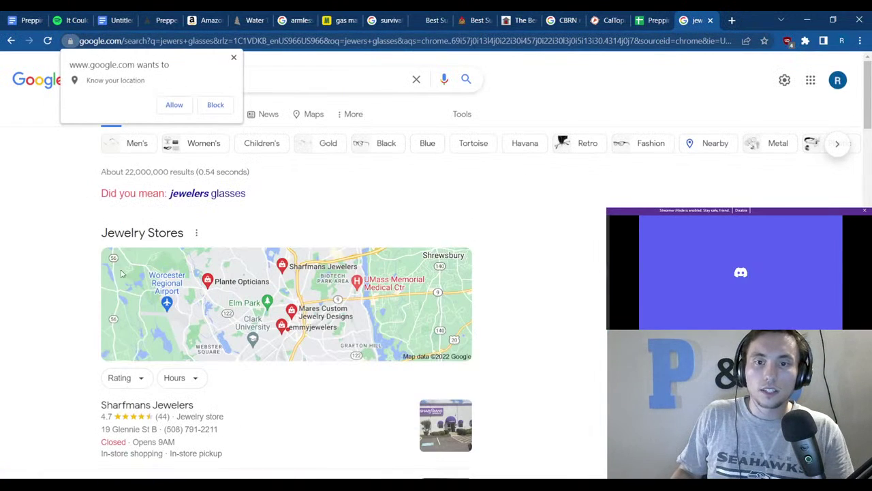
{"action": "left_click", "coordinate": [235, 194]}
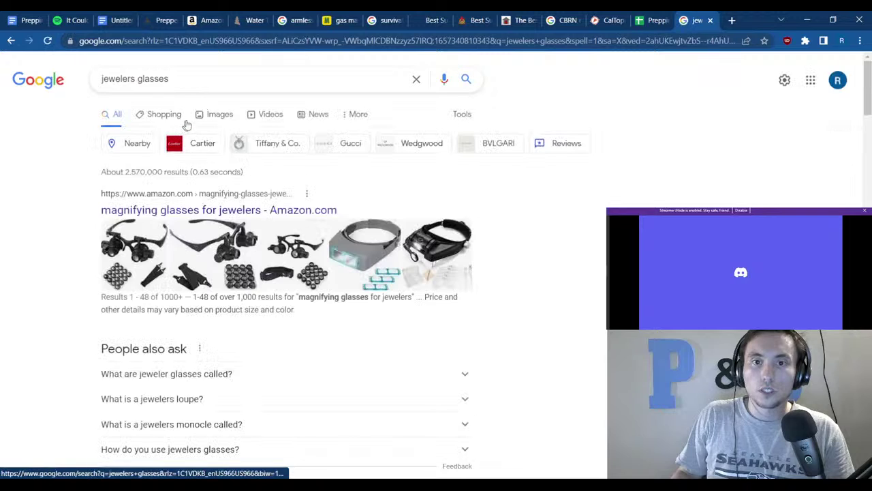
{"action": "left_click", "coordinate": [198, 117]}
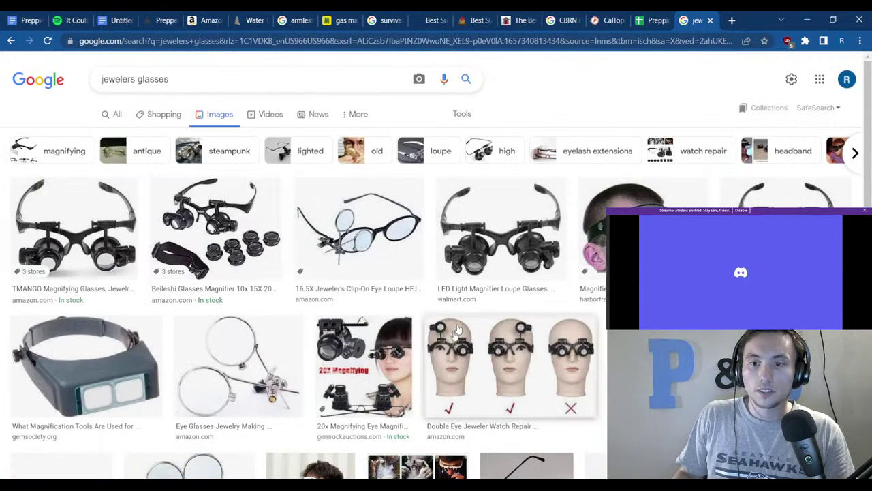
Replace the query with 'complaintant mechanism' and accept the 'complaint mechanism stabilizer' correction.
{"action": "triple_click", "coordinate": [183, 79]}
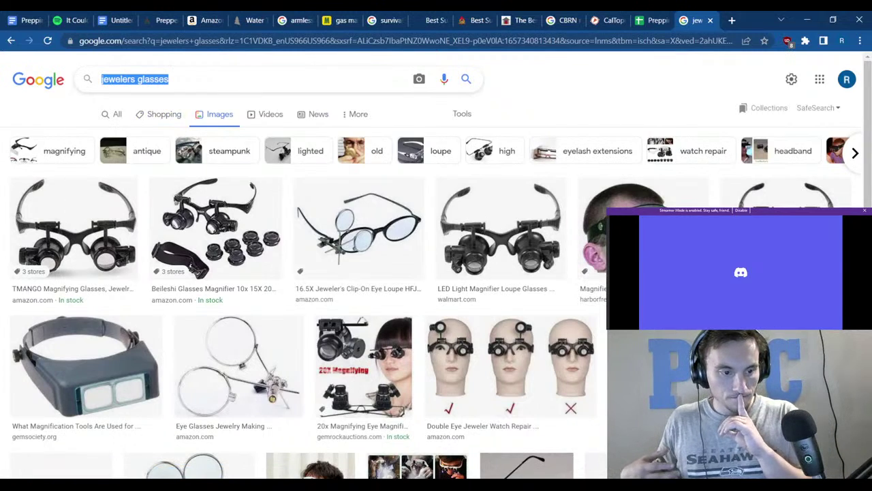
{"action": "type", "text": "compla"}
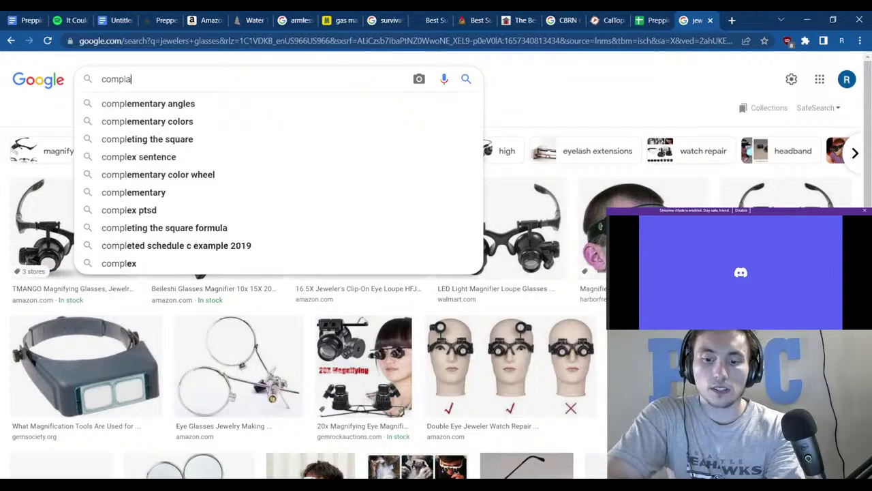
{"action": "type", "text": "intant "}
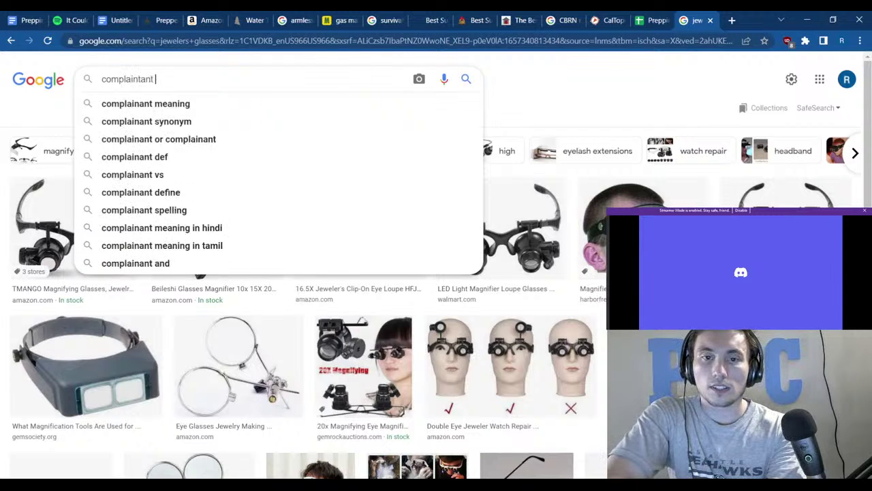
{"action": "type", "text": "mechanism stablizer"}
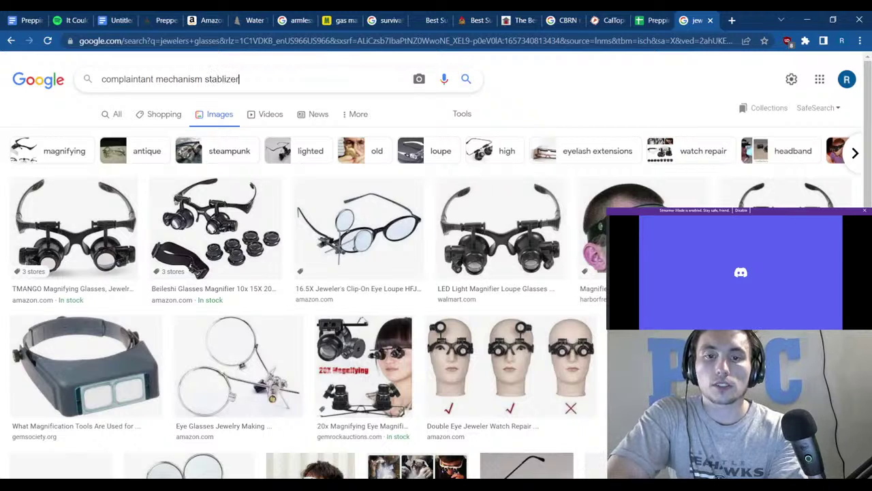
{"action": "key", "text": "Return"}
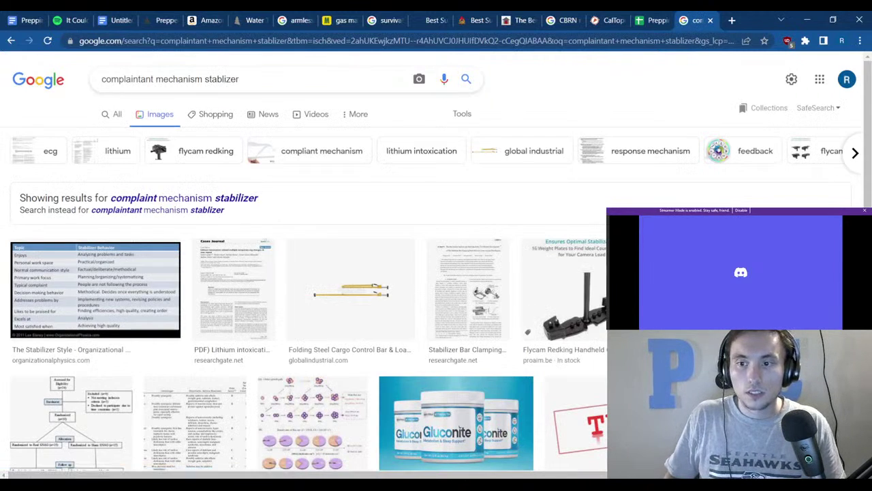
{"action": "left_click", "coordinate": [251, 198]}
{"action": "scroll", "coordinate": [247, 207], "scroll_direction": "down", "scroll_amount": 10}
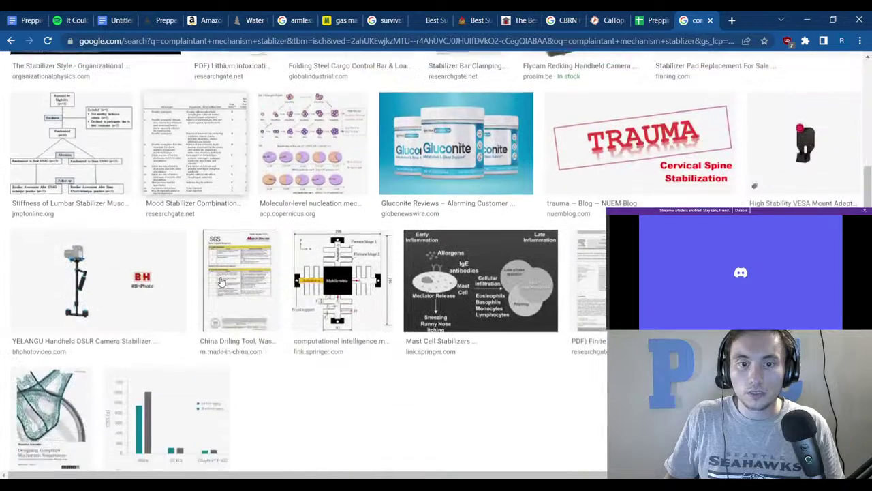
{"action": "scroll", "coordinate": [222, 286], "scroll_direction": "up", "scroll_amount": 10}
{"action": "scroll", "coordinate": [246, 256], "scroll_direction": "up", "scroll_amount": 1}
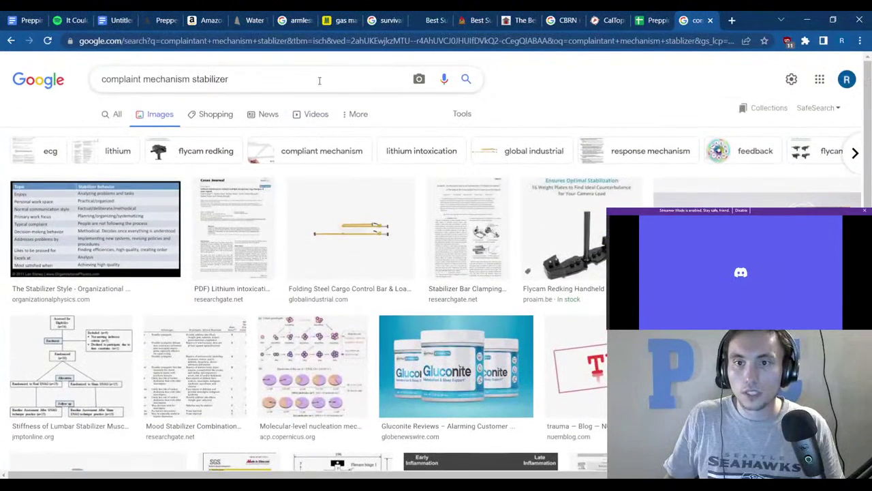
Search 'BYU thingiverse', visit the BYU 3D Printing group on Thingiverse, then return to Google.
{"action": "left_click", "coordinate": [300, 78]}
{"action": "type", "text": "BYU"}
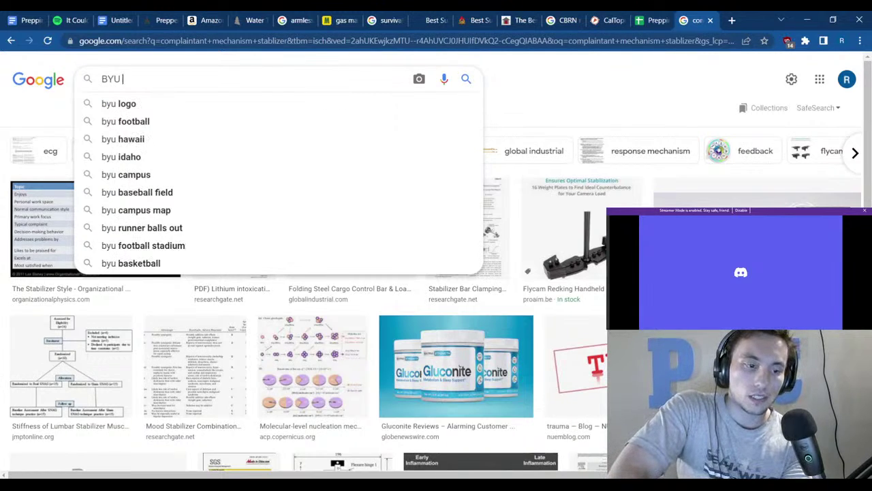
{"action": "type", "text": " thing"}
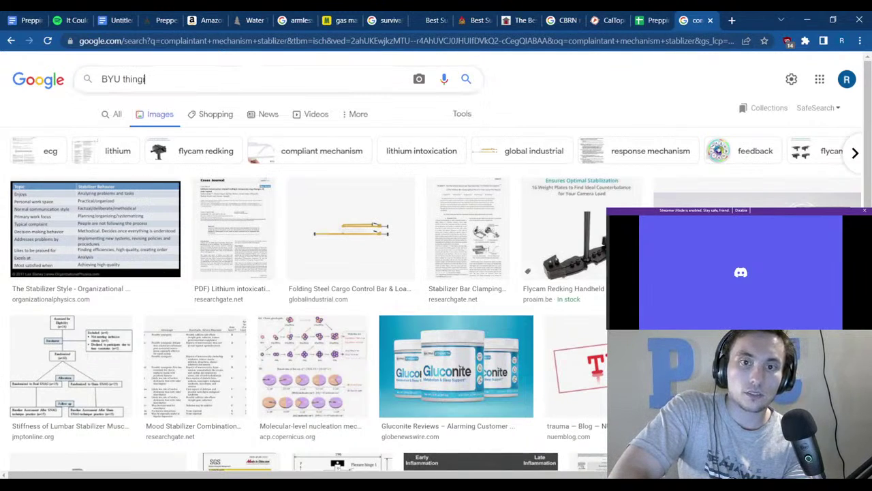
{"action": "type", "text": "iverse"}
{"action": "key", "text": "Return"}
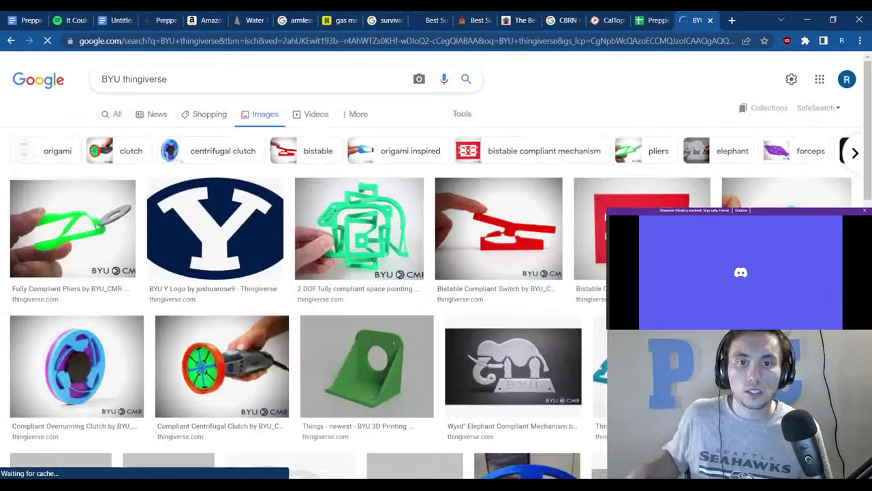
{"action": "scroll", "coordinate": [548, 277], "scroll_direction": "down", "scroll_amount": 3}
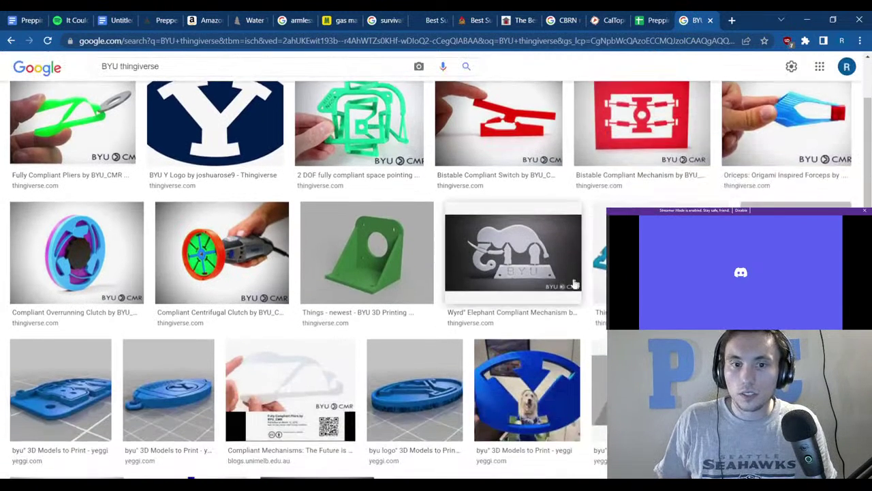
{"action": "scroll", "coordinate": [460, 283], "scroll_direction": "down", "scroll_amount": 3}
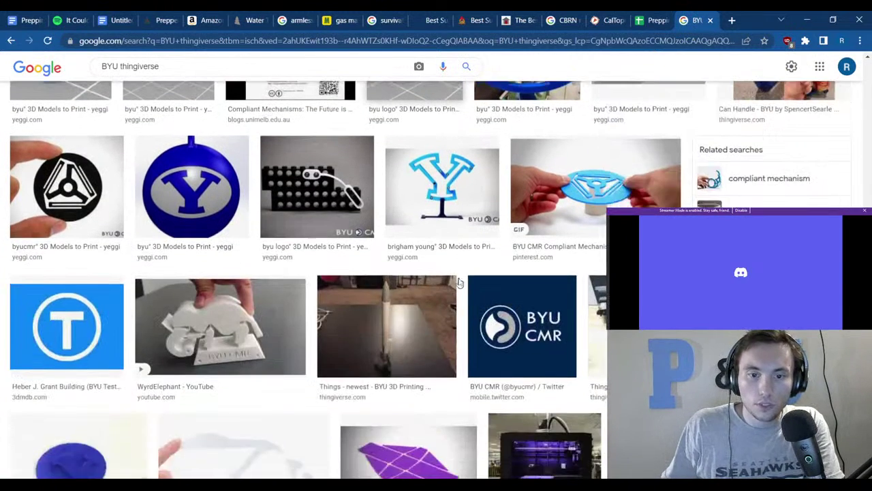
{"action": "scroll", "coordinate": [423, 278], "scroll_direction": "down", "scroll_amount": 3}
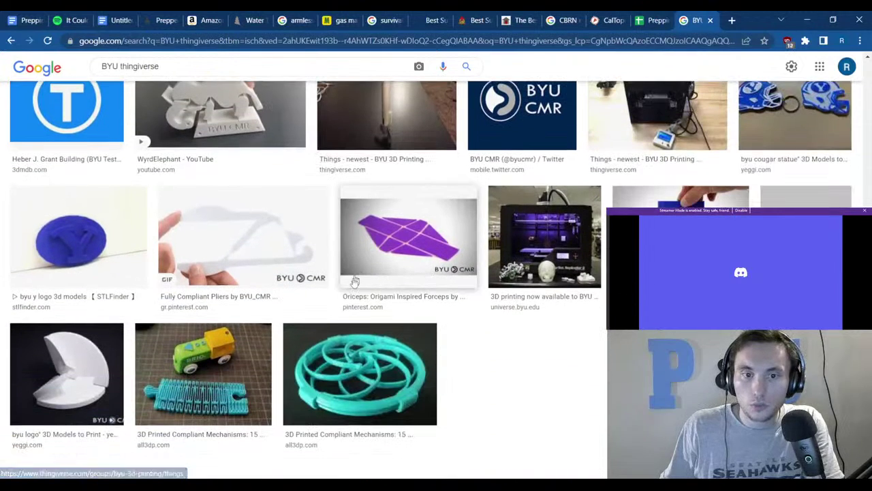
{"action": "scroll", "coordinate": [213, 286], "scroll_direction": "up", "scroll_amount": 5}
{"action": "scroll", "coordinate": [208, 276], "scroll_direction": "up", "scroll_amount": 3}
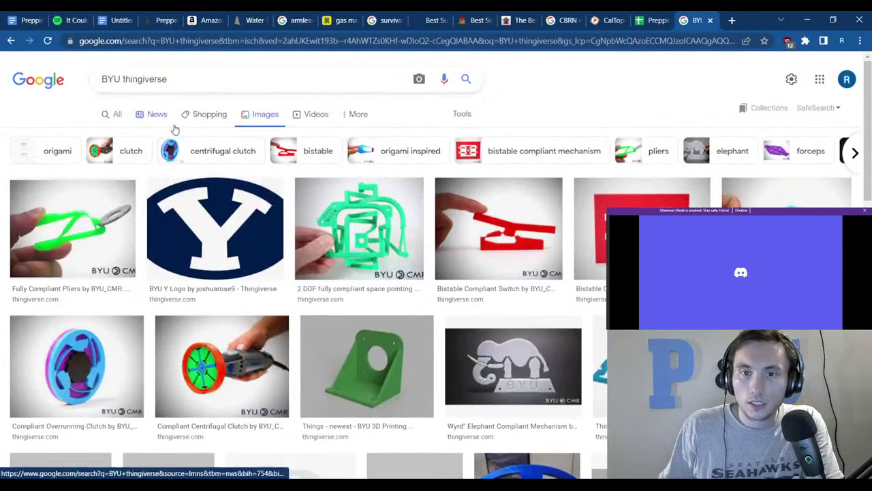
{"action": "left_click", "coordinate": [114, 116]}
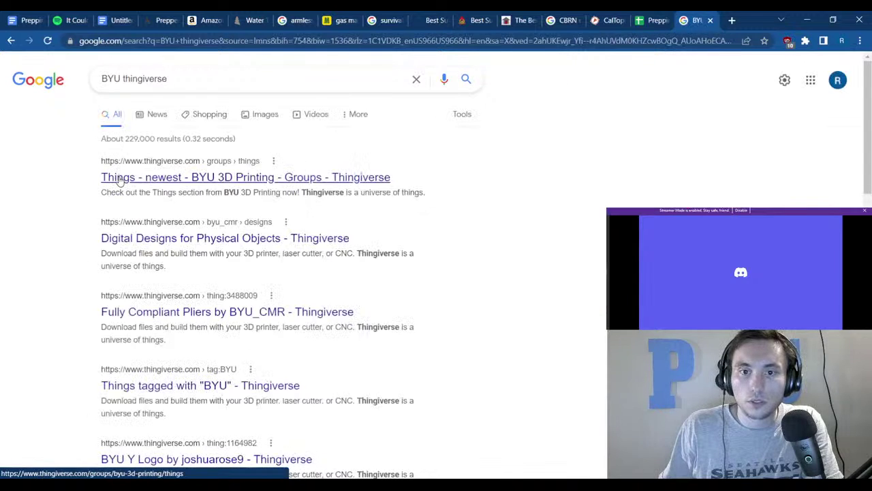
{"action": "left_click", "coordinate": [119, 178]}
{"action": "scroll", "coordinate": [137, 191], "scroll_direction": "down", "scroll_amount": 5}
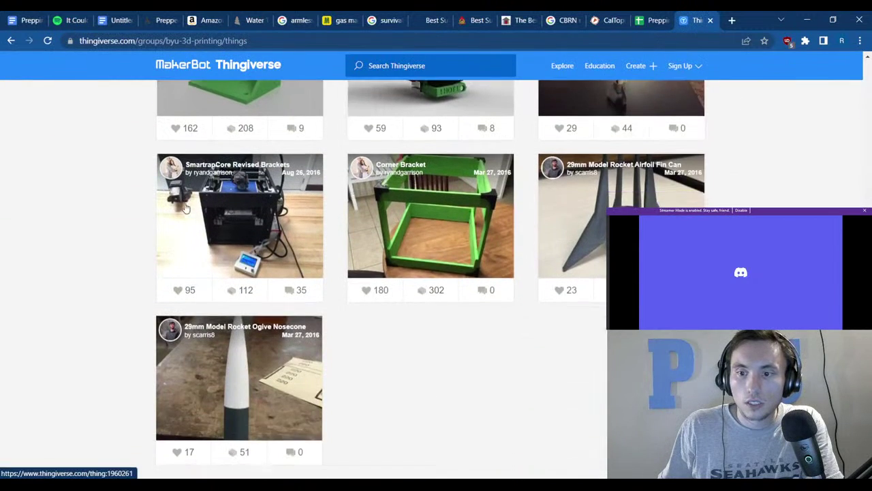
{"action": "scroll", "coordinate": [178, 201], "scroll_direction": "down", "scroll_amount": 2}
{"action": "left_click", "coordinate": [9, 41]}
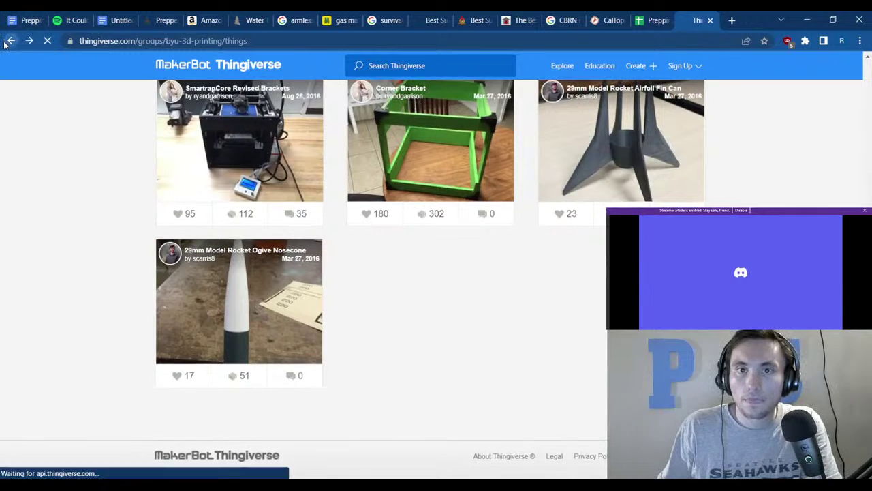
Search 'compliant mechanisms thingiverse' and open the 'Things tagged with Compliant mechanism' result.
{"action": "left_click", "coordinate": [189, 77]}
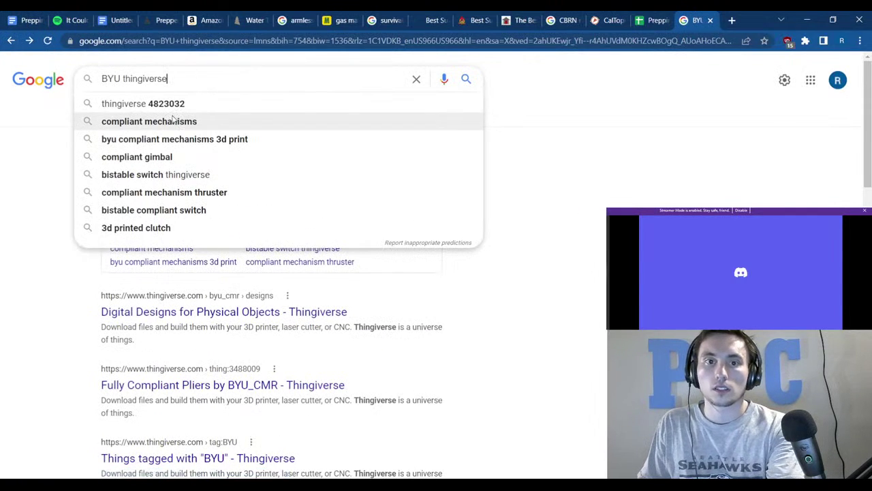
{"action": "left_click", "coordinate": [150, 121]}
{"action": "left_click", "coordinate": [205, 78]}
{"action": "type", "text": "th"}
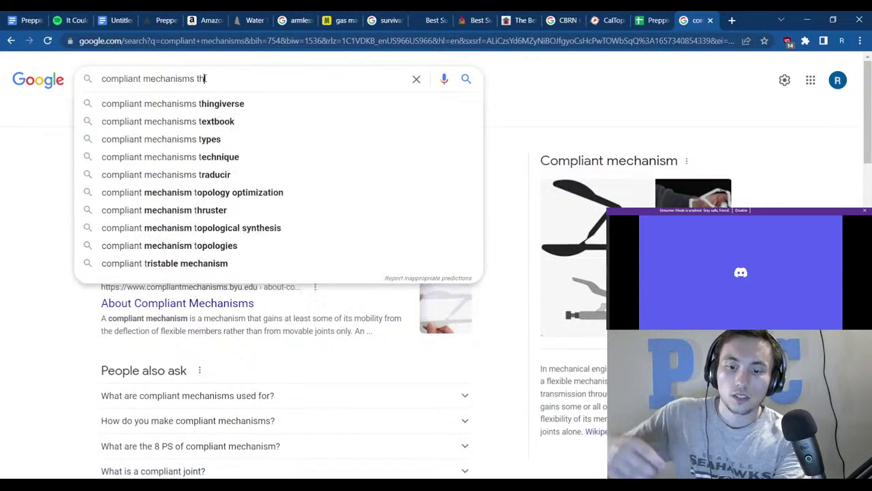
{"action": "type", "text": "ingiverse"}
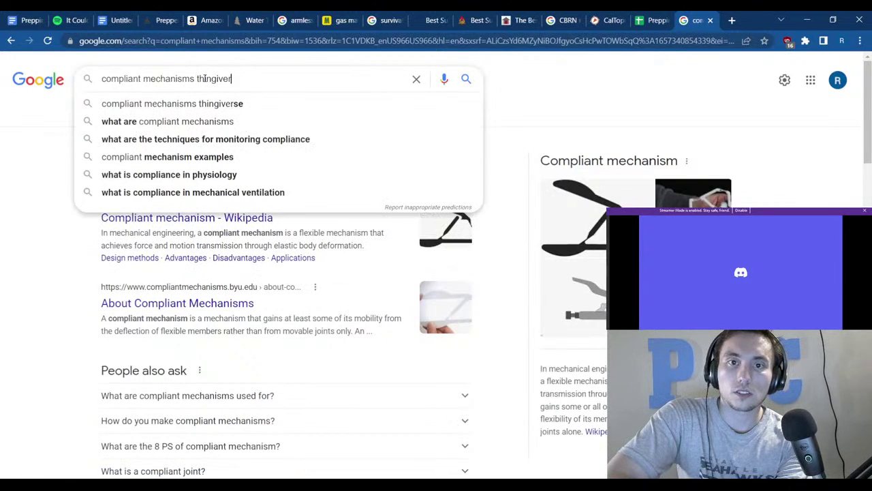
{"action": "key", "text": "Return"}
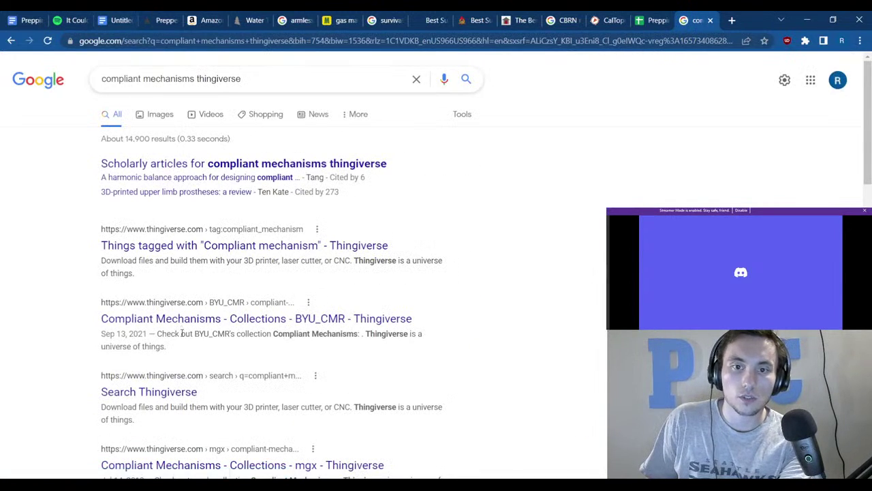
{"action": "left_click", "coordinate": [116, 249]}
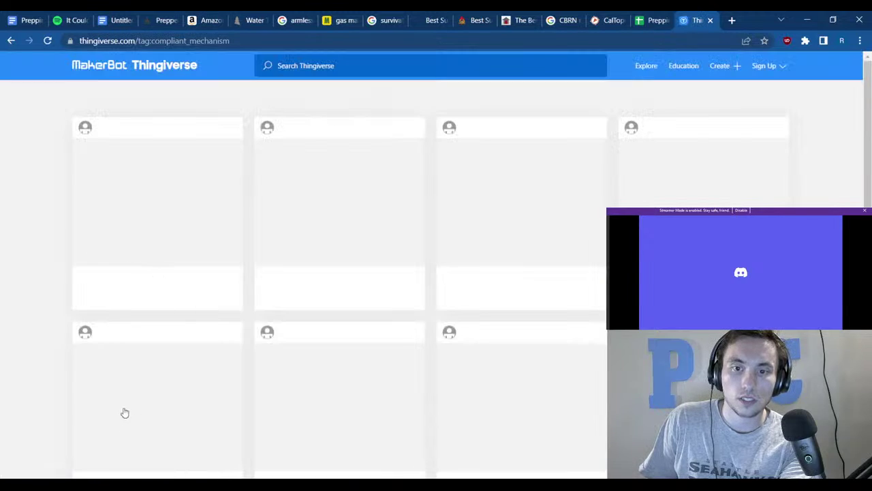
Browse the compliant_mechanism tag results through pages 2 and 3.
{"action": "scroll", "coordinate": [447, 333], "scroll_direction": "down", "scroll_amount": 3}
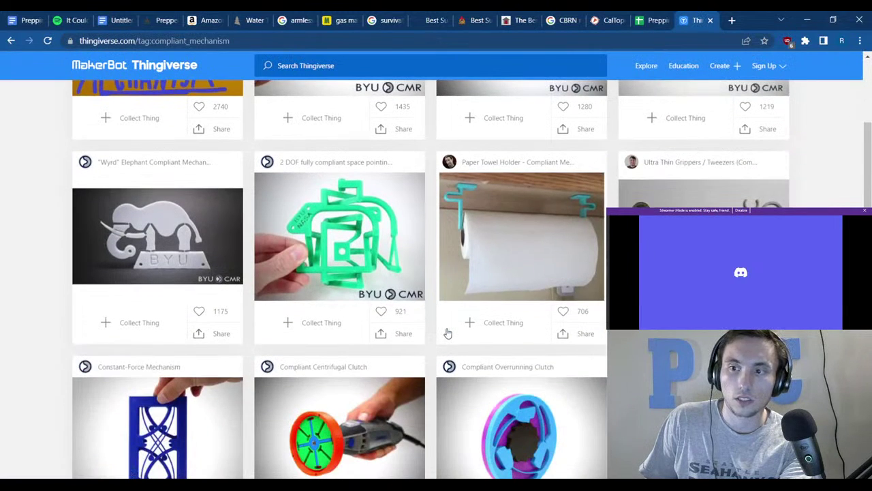
{"action": "scroll", "coordinate": [447, 333], "scroll_direction": "down", "scroll_amount": 3}
{"action": "scroll", "coordinate": [448, 332], "scroll_direction": "down", "scroll_amount": 5}
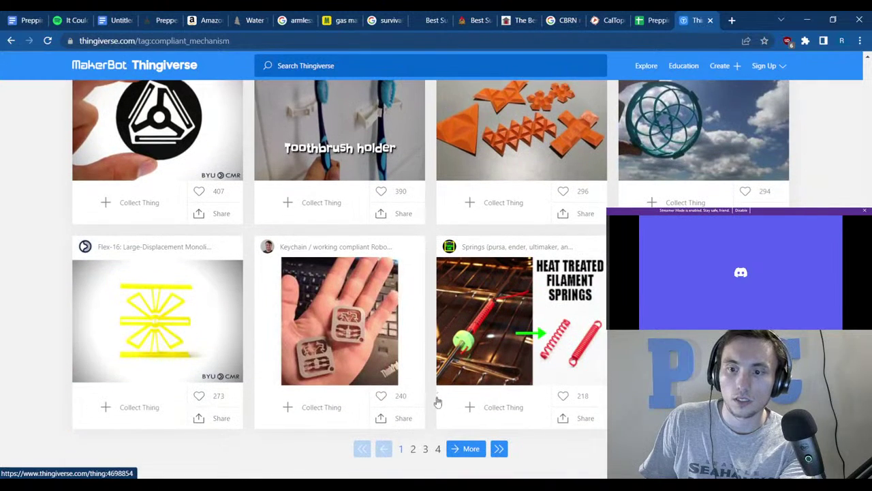
{"action": "left_click", "coordinate": [413, 448]}
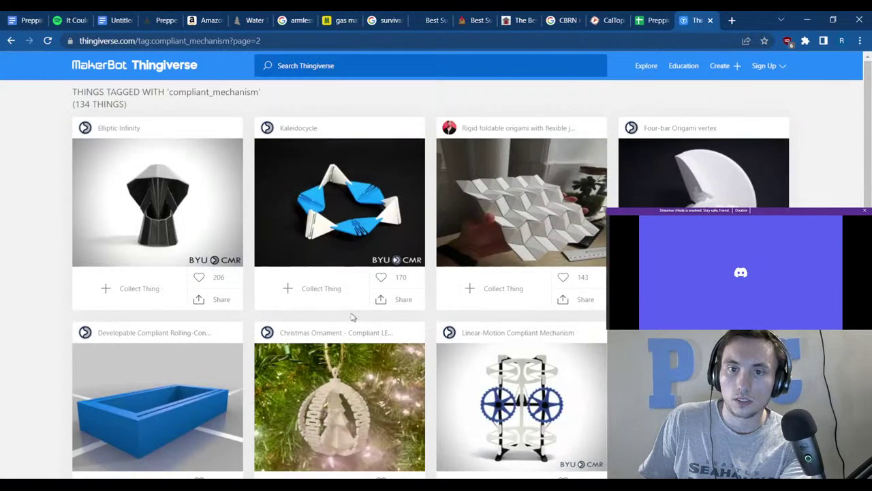
{"action": "scroll", "coordinate": [236, 300], "scroll_direction": "down", "scroll_amount": 4}
{"action": "scroll", "coordinate": [237, 300], "scroll_direction": "down", "scroll_amount": 5}
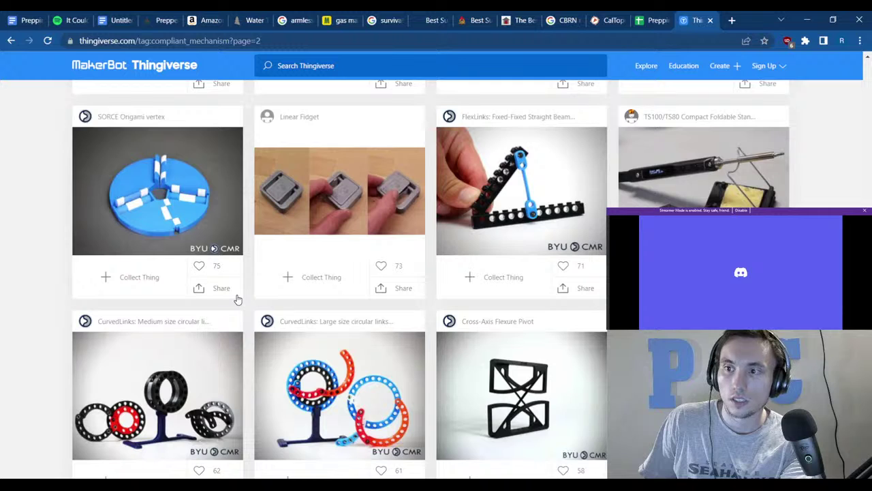
{"action": "scroll", "coordinate": [237, 300], "scroll_direction": "down", "scroll_amount": 1}
{"action": "scroll", "coordinate": [237, 299], "scroll_direction": "up", "scroll_amount": 2}
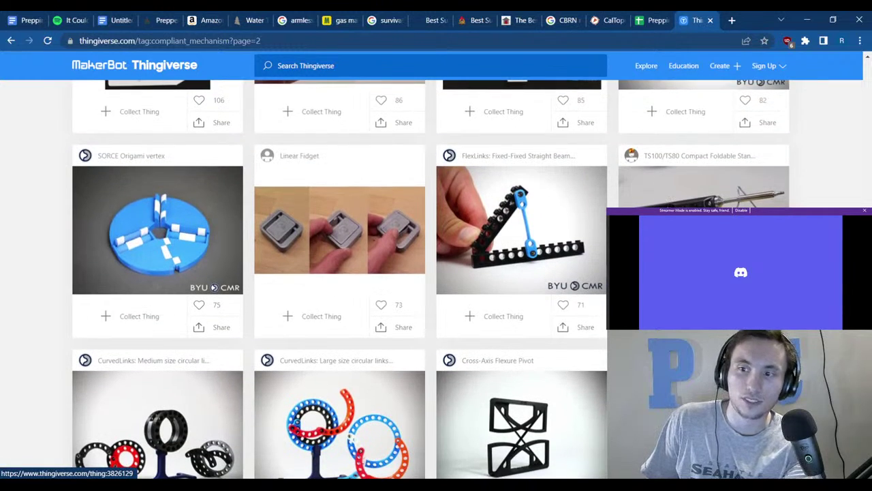
{"action": "scroll", "coordinate": [237, 300], "scroll_direction": "down", "scroll_amount": 2}
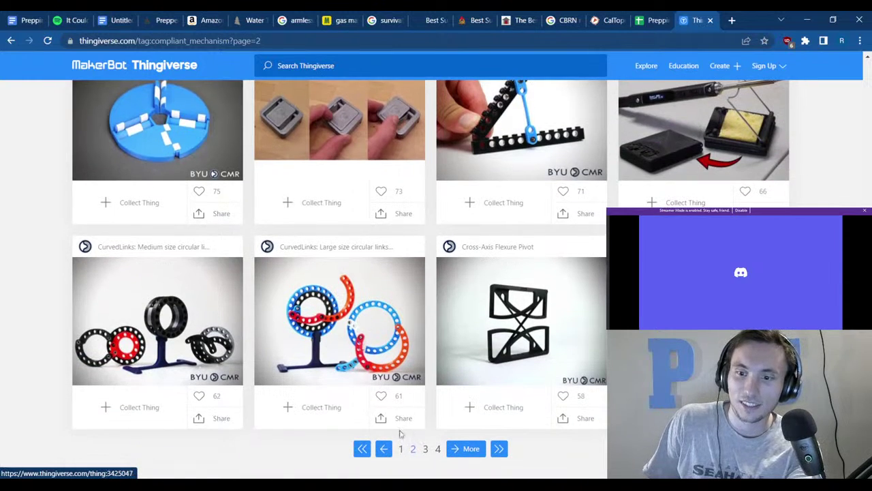
{"action": "left_click", "coordinate": [425, 449]}
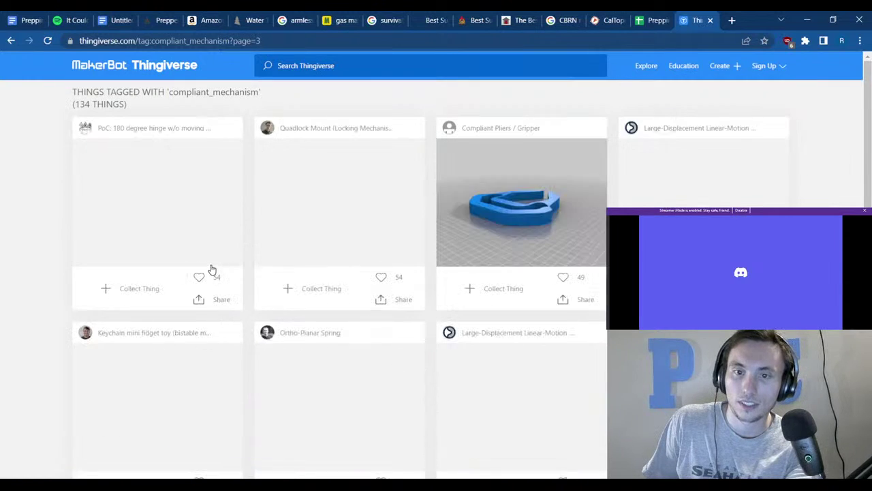
Go to page 4 and open BYU CMR's designs via the Kaleido-Flake designer.
{"action": "scroll", "coordinate": [162, 213], "scroll_direction": "down", "scroll_amount": 2}
{"action": "scroll", "coordinate": [161, 214], "scroll_direction": "down", "scroll_amount": 10}
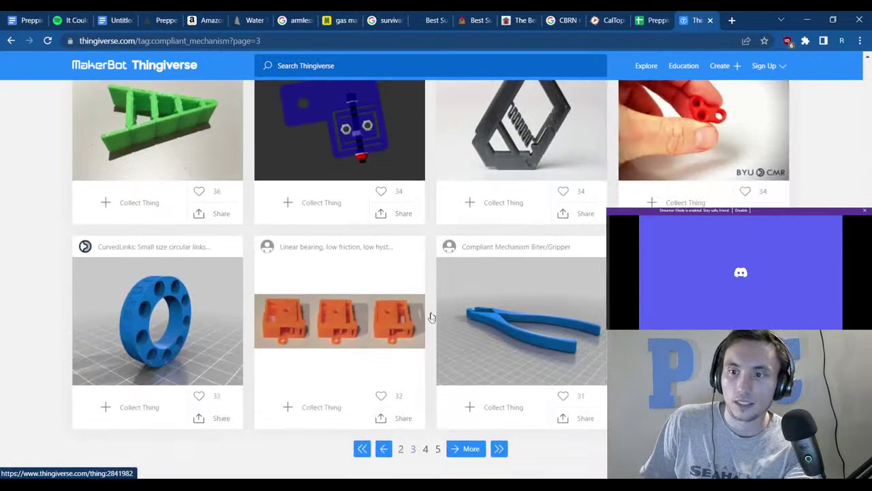
{"action": "left_click", "coordinate": [424, 449]}
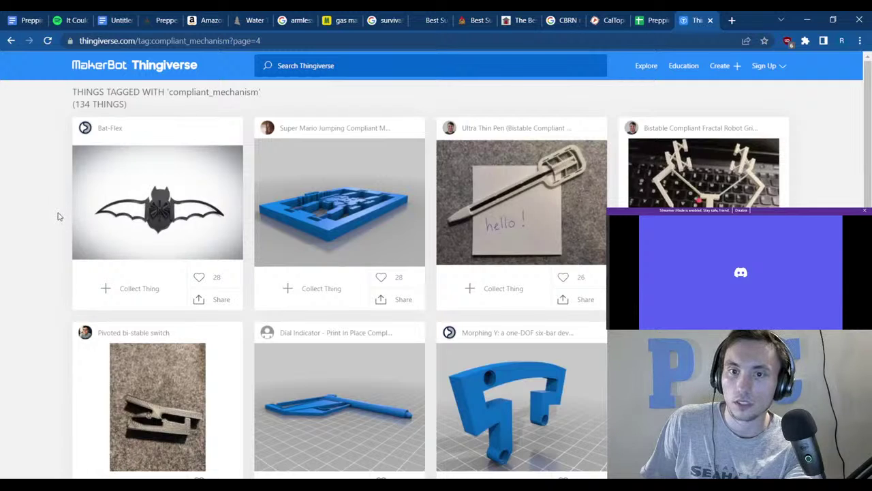
{"action": "scroll", "coordinate": [58, 216], "scroll_direction": "down", "scroll_amount": 6}
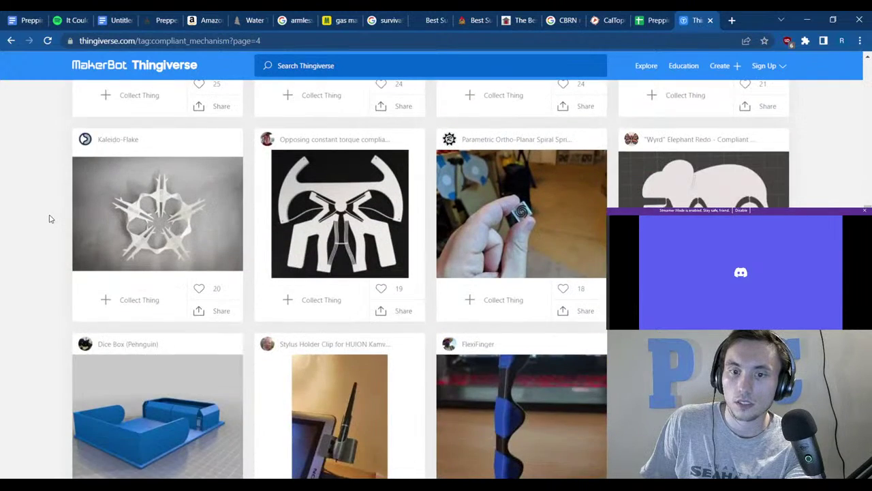
{"action": "left_click", "coordinate": [85, 141]}
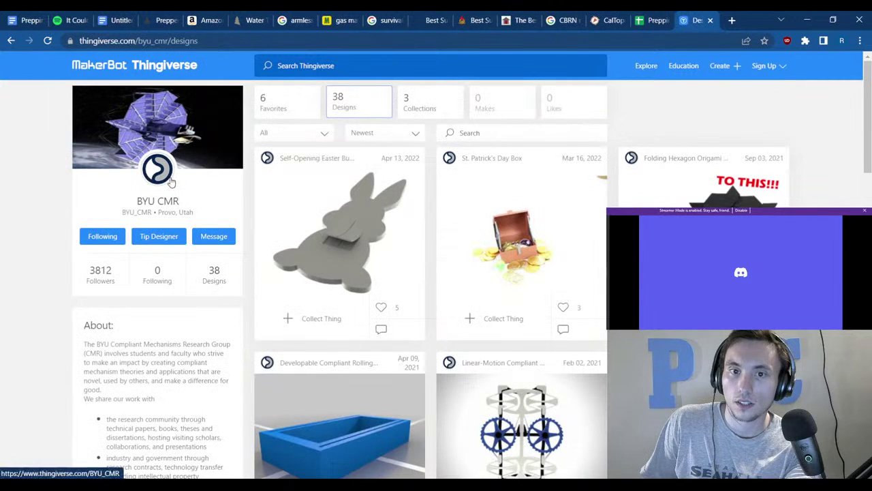
Sort BYU CMR's designs by Popular.
{"action": "left_click", "coordinate": [171, 183]}
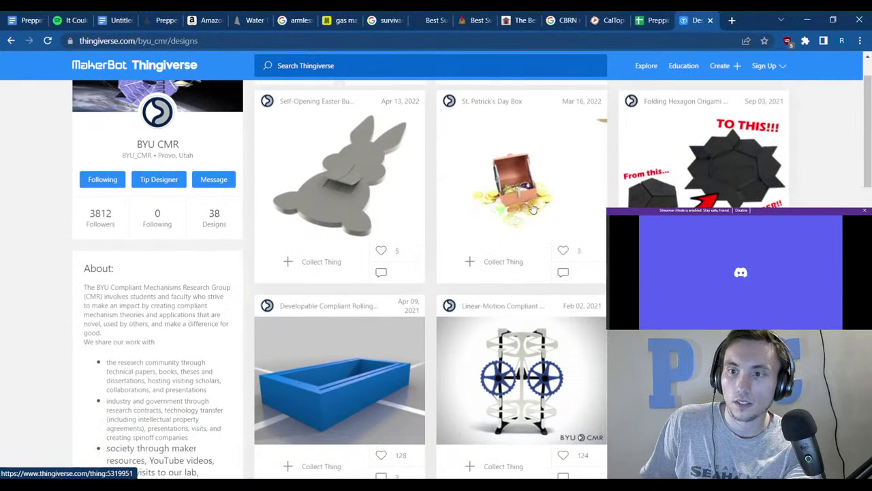
{"action": "left_click", "coordinate": [364, 136]}
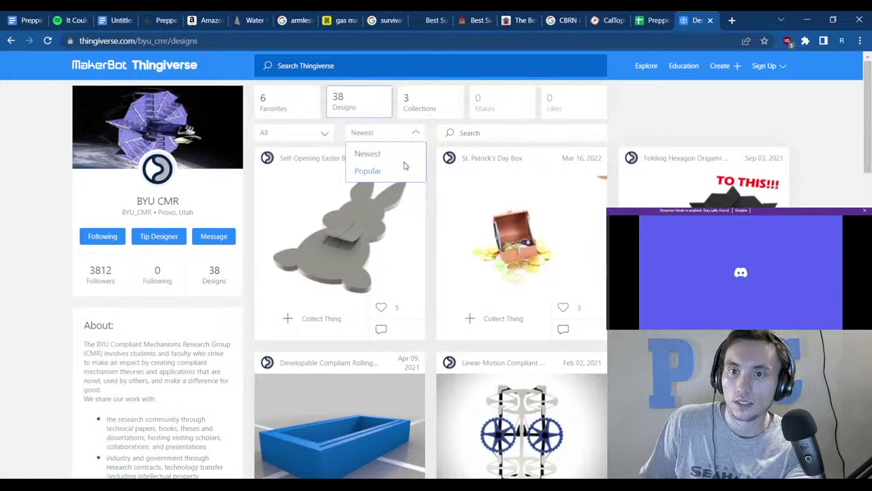
{"action": "left_click", "coordinate": [399, 172]}
Browse to page 2 of the popular designs and look through them.
{"action": "scroll", "coordinate": [363, 207], "scroll_direction": "down", "scroll_amount": 10}
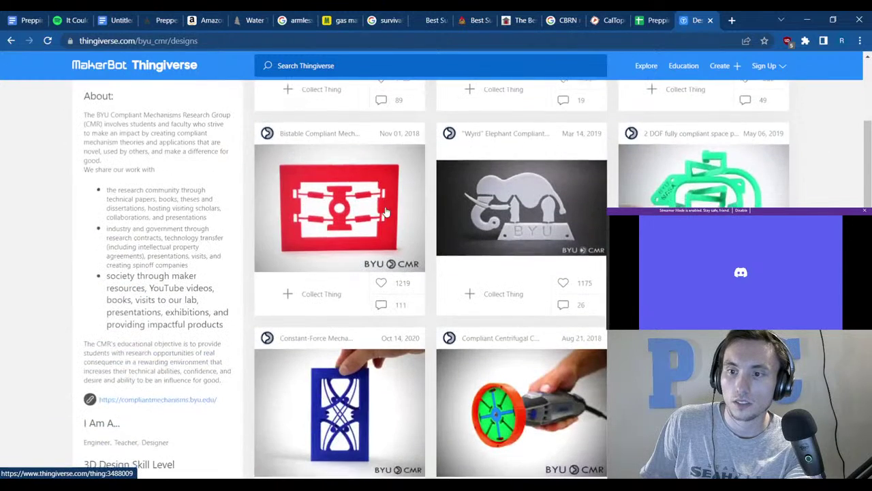
{"action": "scroll", "coordinate": [385, 206], "scroll_direction": "down", "scroll_amount": 6}
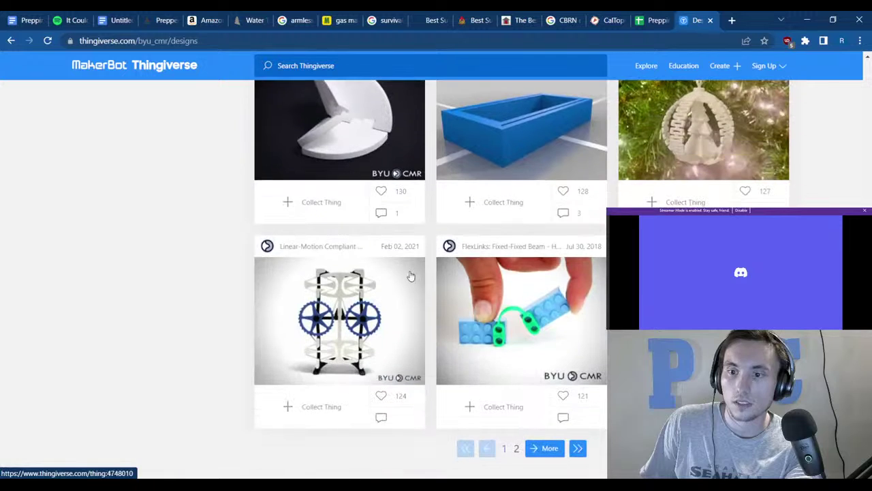
{"action": "left_click", "coordinate": [516, 448]}
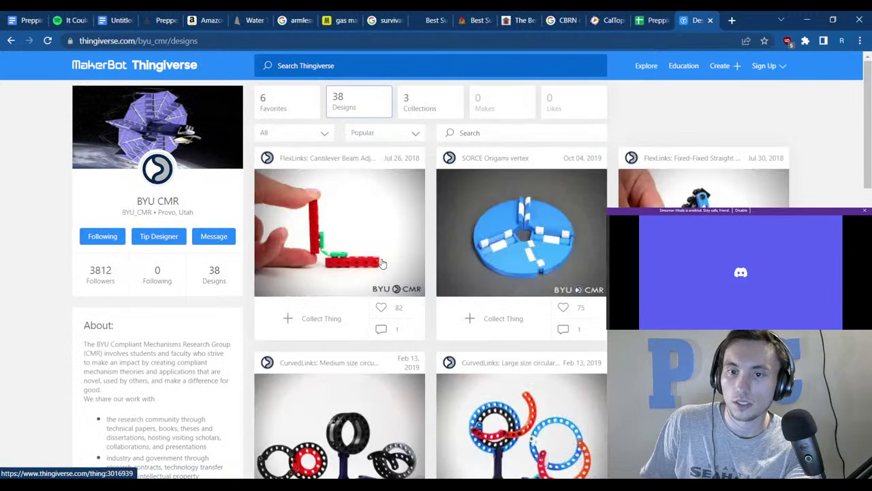
{"action": "scroll", "coordinate": [380, 255], "scroll_direction": "down", "scroll_amount": 2}
{"action": "scroll", "coordinate": [380, 255], "scroll_direction": "down", "scroll_amount": 12}
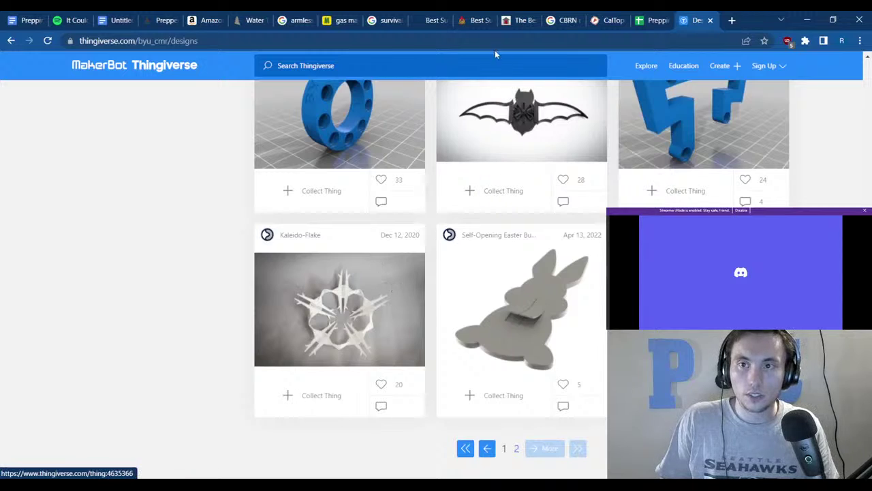
{"action": "left_click", "coordinate": [489, 38]}
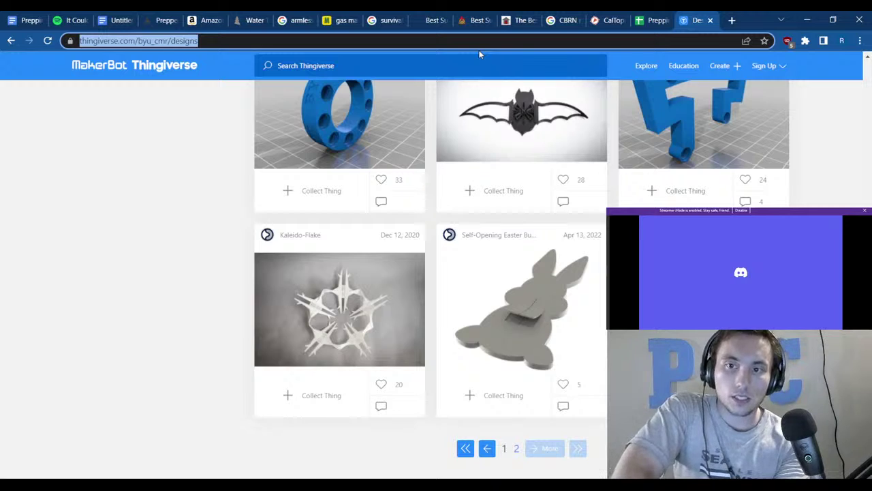
Search Google for 'shperical compliant mechanism' from the address bar.
{"action": "type", "text": "sper"}
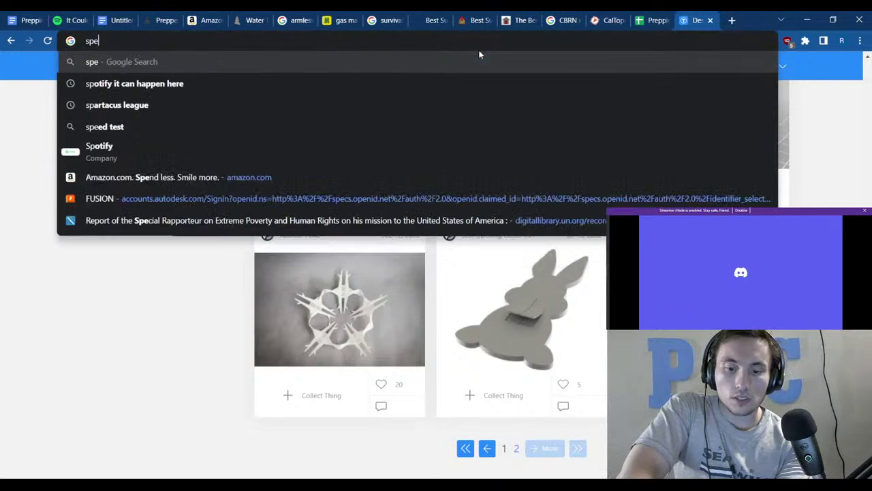
{"action": "key", "text": "BackSpace"}
{"action": "key", "text": "BackSpace"}
{"action": "key", "text": "BackSpace"}
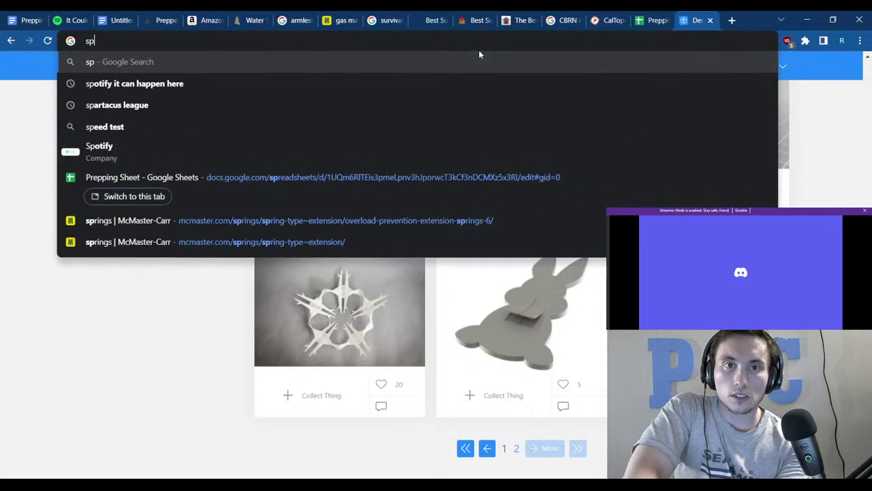
{"action": "type", "text": "hpe"}
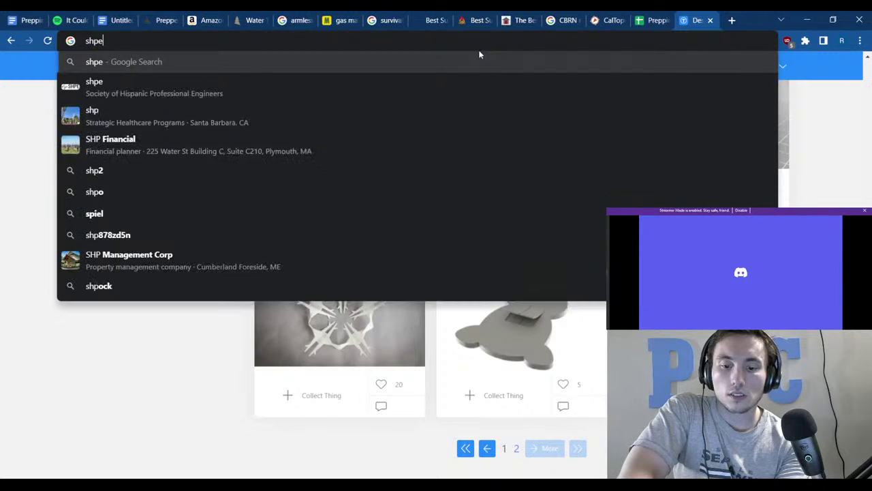
{"action": "type", "text": "rical c"}
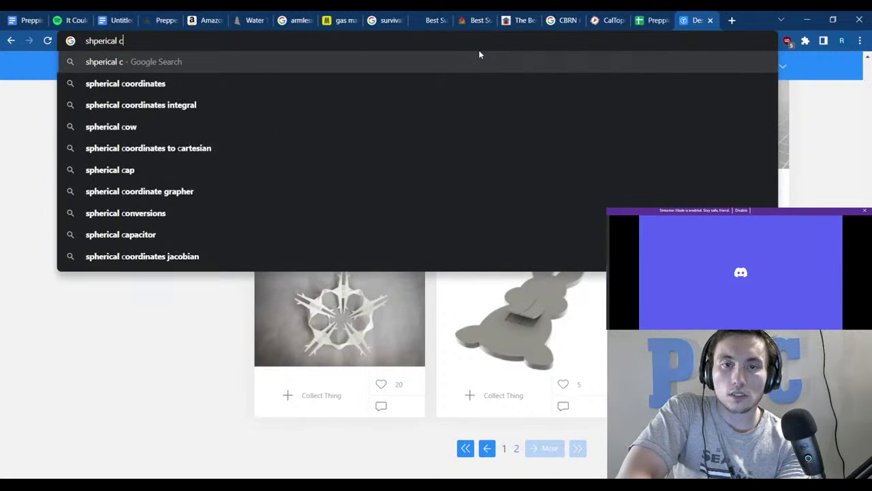
{"action": "type", "text": "ompl"}
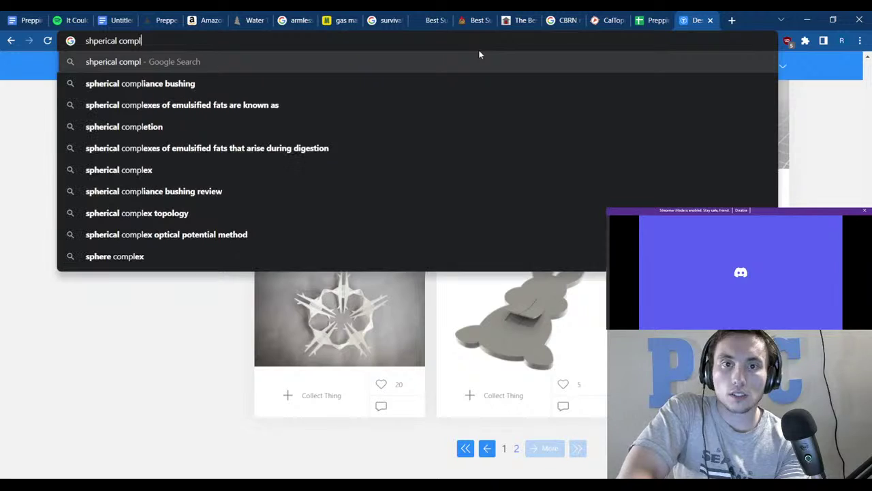
{"action": "type", "text": "iant "}
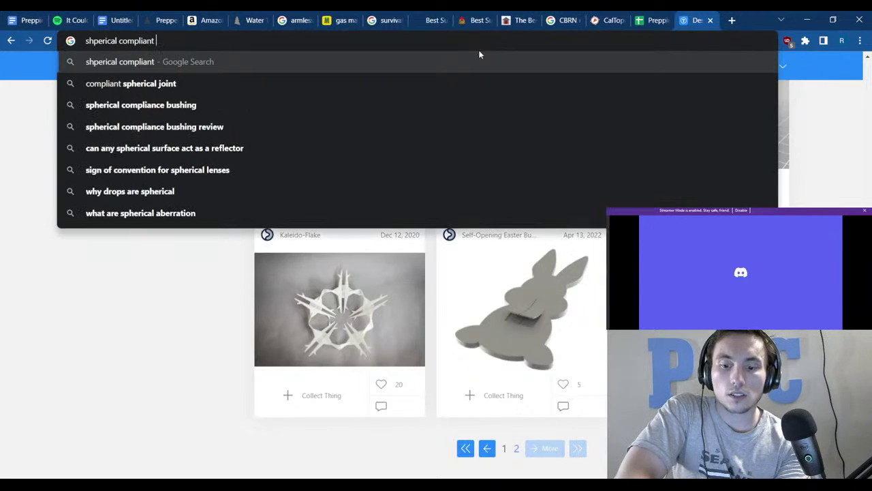
{"action": "type", "text": "mechanis"}
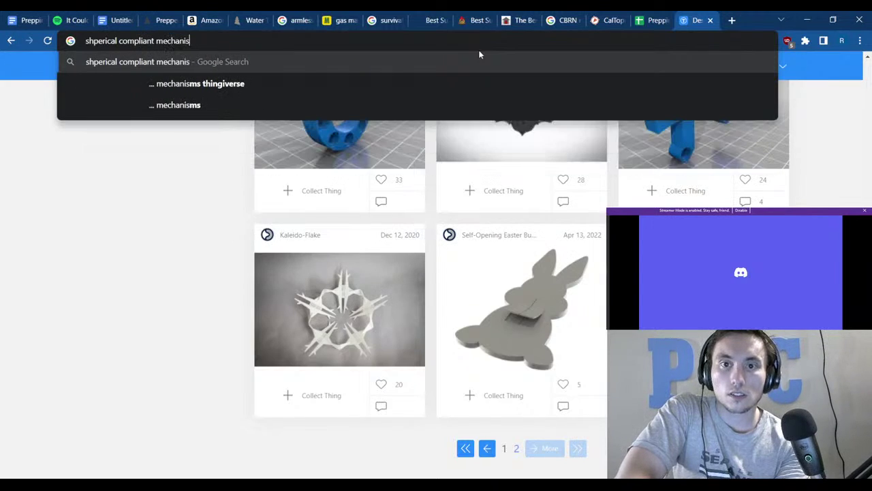
{"action": "type", "text": "m"}
{"action": "key", "text": "Return"}
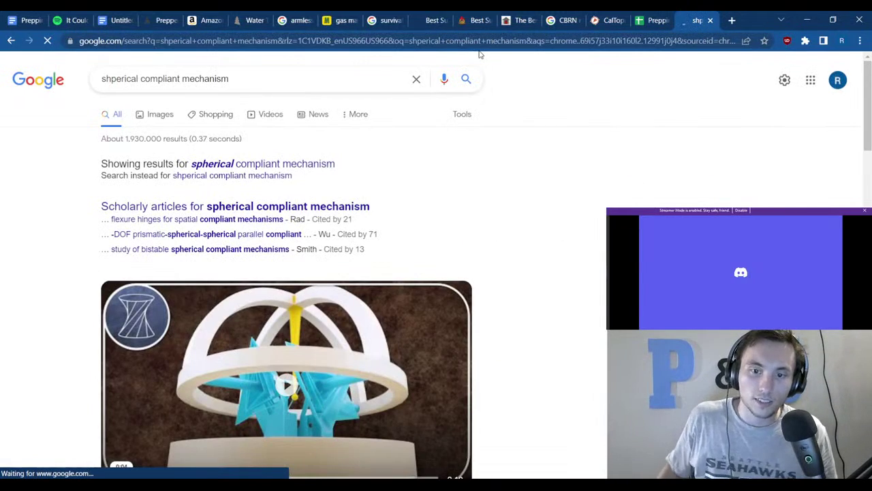
Accept the 'spherical' spelling and open the '3d Printed Spherical Flexure Joint' video from image results.
{"action": "left_click", "coordinate": [307, 166]}
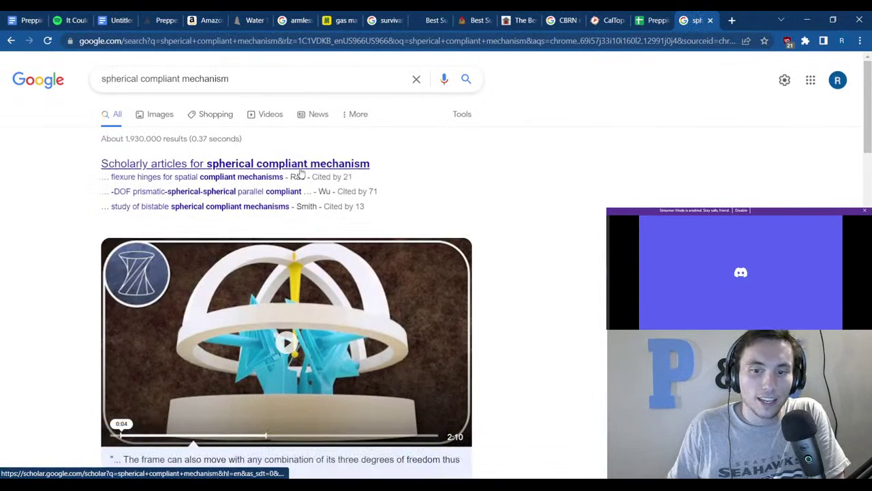
{"action": "left_click", "coordinate": [170, 116]}
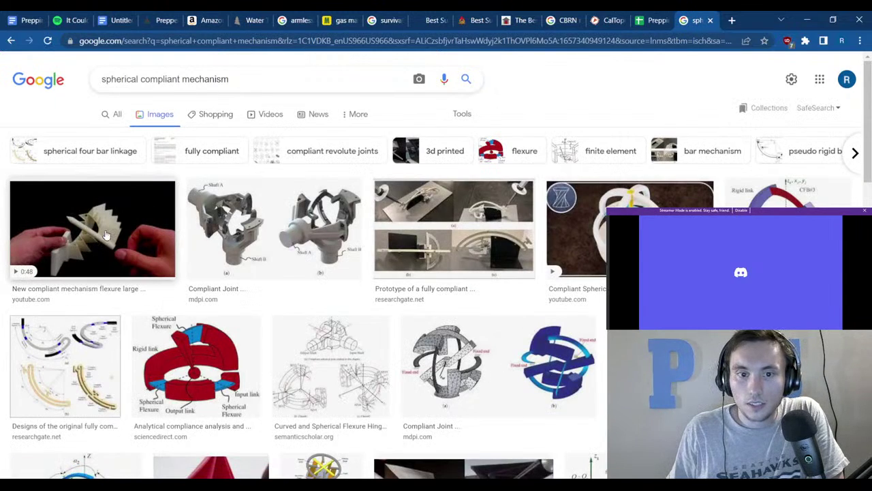
{"action": "scroll", "coordinate": [106, 235], "scroll_direction": "down", "scroll_amount": 4}
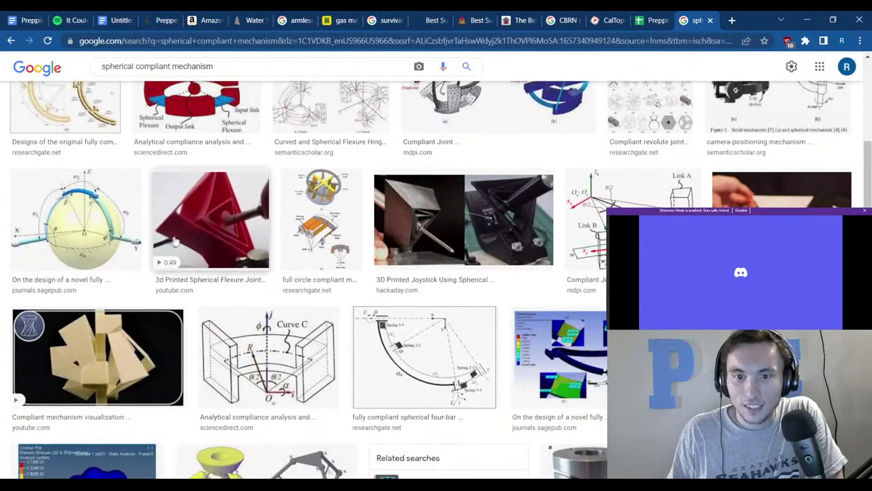
{"action": "left_click", "coordinate": [177, 240]}
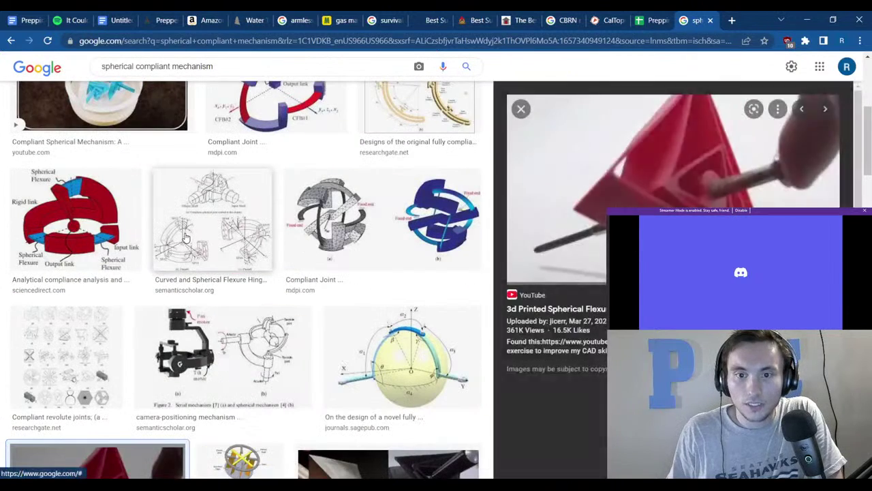
{"action": "left_click", "coordinate": [602, 310]}
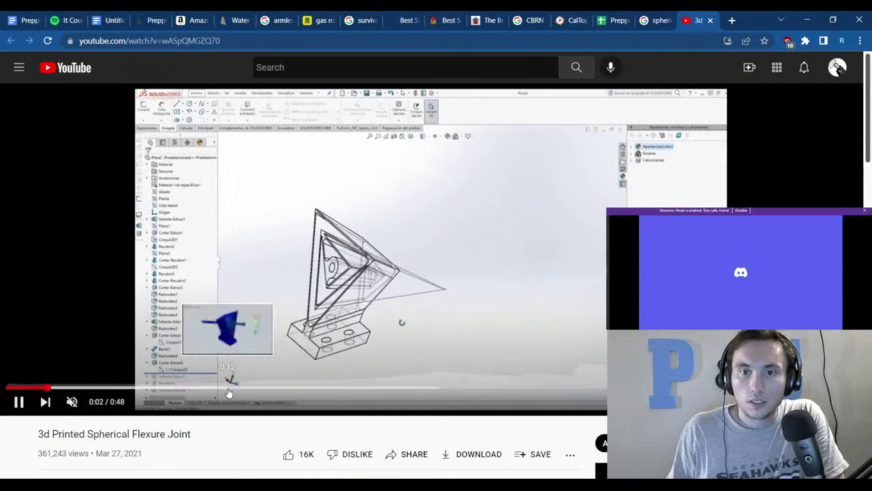
Watch 'New spherical flexure joint designs' from the description link, pause at 0:30, then close the tab.
{"action": "scroll", "coordinate": [193, 454], "scroll_direction": "down", "scroll_amount": 2}
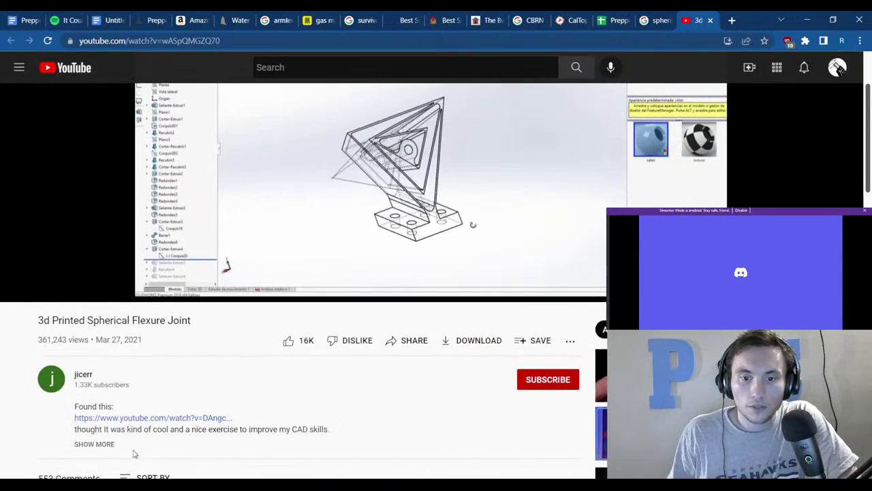
{"action": "left_click", "coordinate": [95, 444]}
{"action": "scroll", "coordinate": [262, 408], "scroll_direction": "down", "scroll_amount": 1}
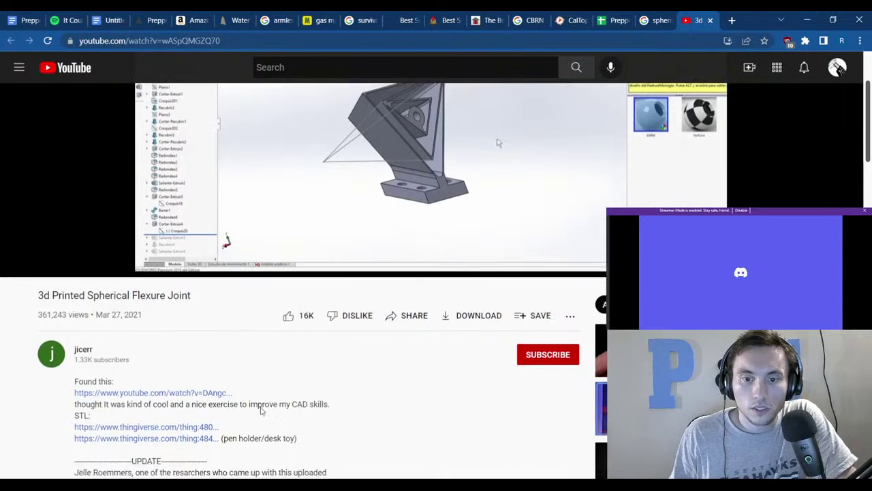
{"action": "scroll", "coordinate": [286, 391], "scroll_direction": "up", "scroll_amount": 3}
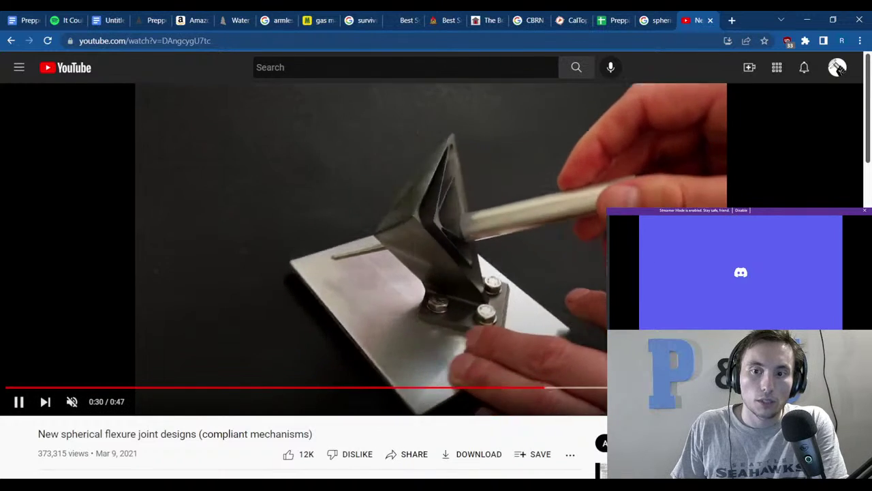
{"action": "left_click", "coordinate": [476, 321]}
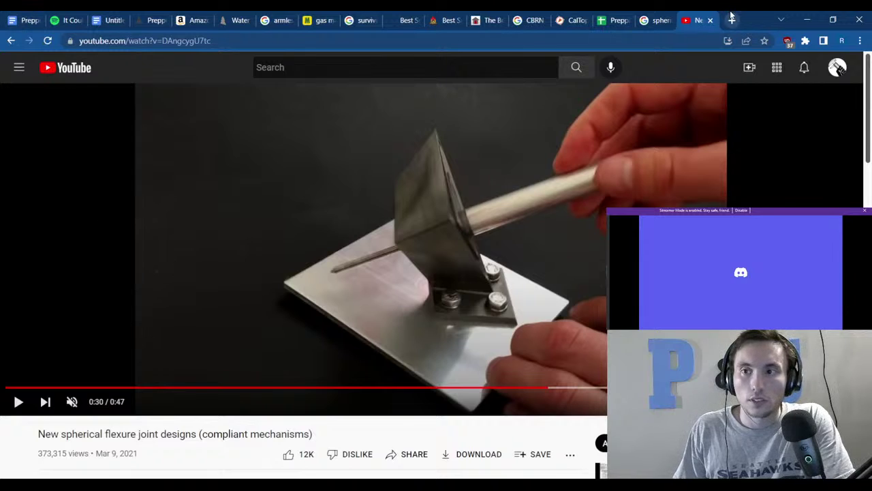
{"action": "left_click", "coordinate": [710, 20]}
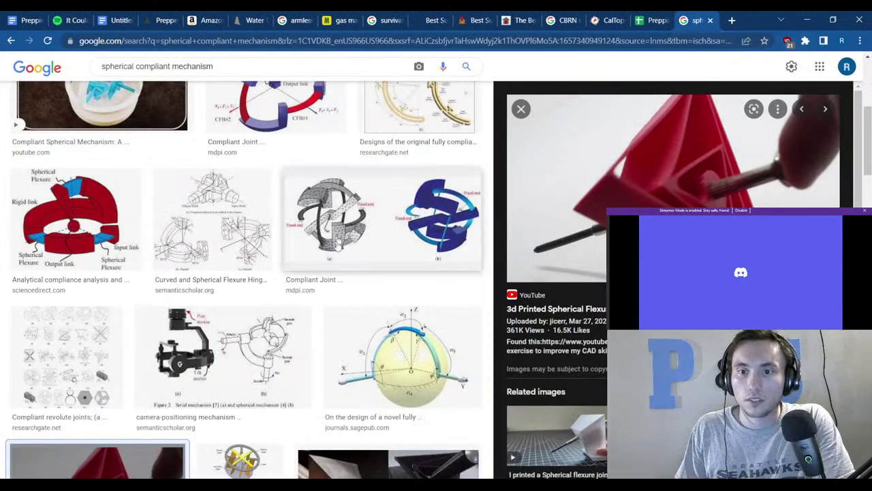
Scroll through the spherical compliant mechanism image results, then close that tab.
{"action": "scroll", "coordinate": [330, 470], "scroll_direction": "down", "scroll_amount": 6}
{"action": "scroll", "coordinate": [330, 470], "scroll_direction": "down", "scroll_amount": 4}
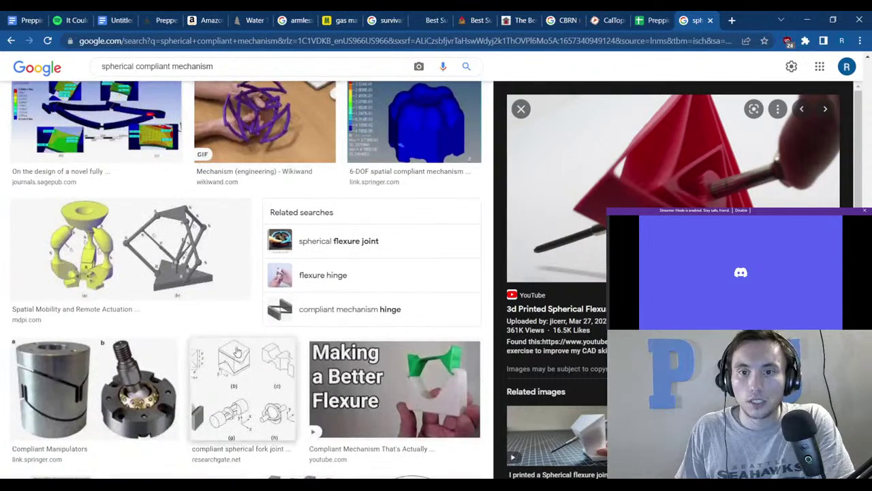
{"action": "scroll", "coordinate": [214, 332], "scroll_direction": "down", "scroll_amount": 2}
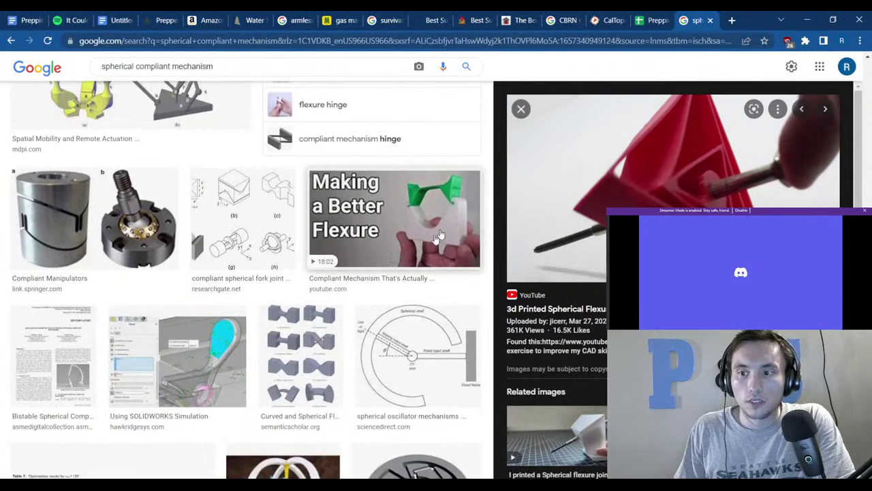
{"action": "scroll", "coordinate": [440, 235], "scroll_direction": "down", "scroll_amount": 3}
{"action": "scroll", "coordinate": [592, 387], "scroll_direction": "down", "scroll_amount": 2}
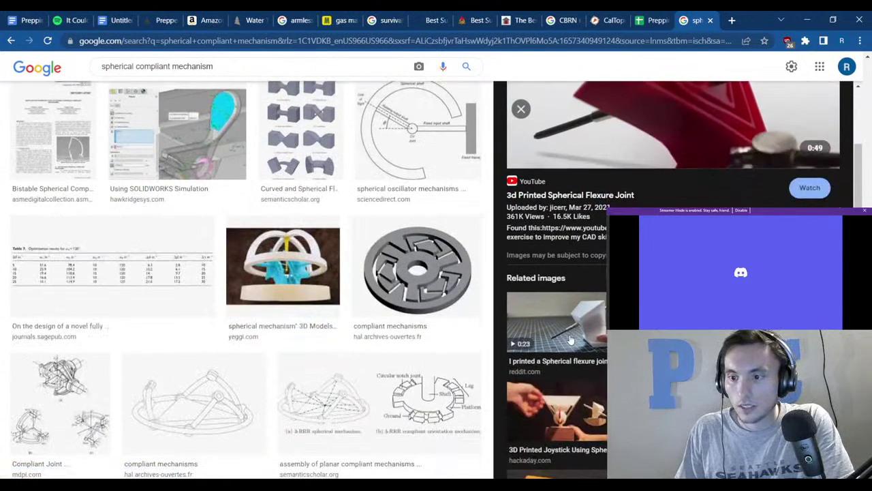
{"action": "middle_click", "coordinate": [686, 14]}
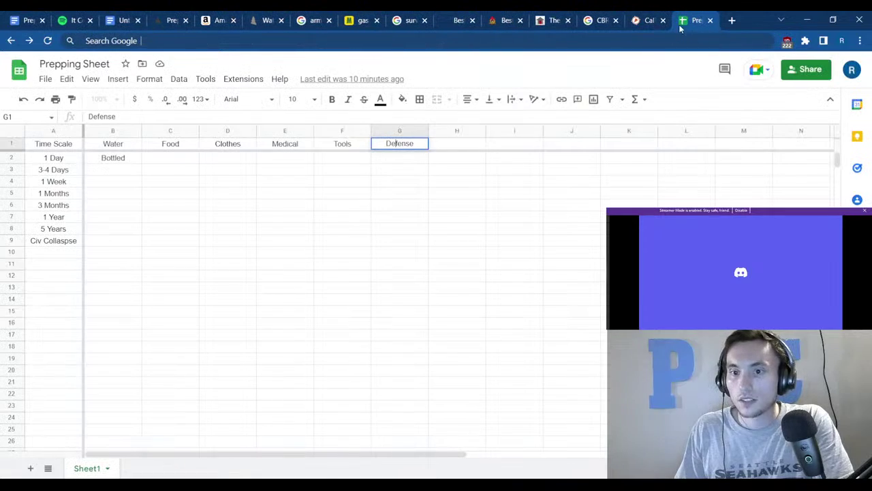
Review the 1 Day and 3-4 Days rows, selecting Food cell C2 and both time-scale cells.
{"action": "left_click", "coordinate": [410, 265]}
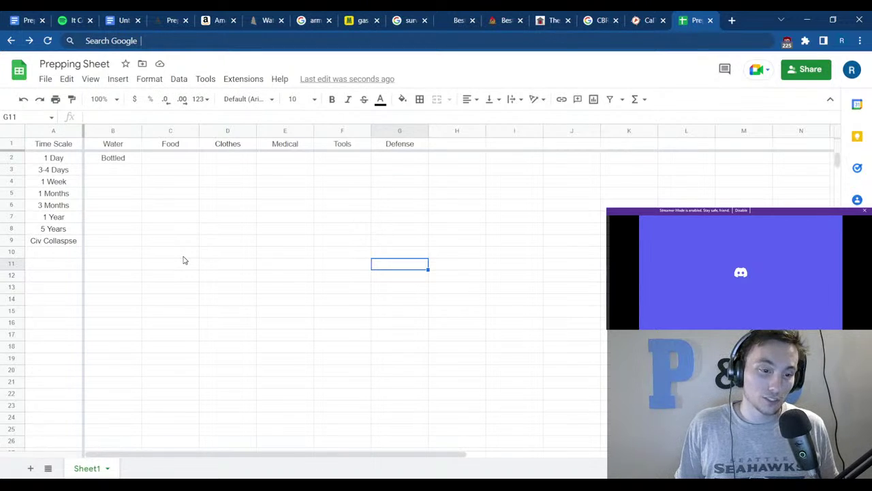
{"action": "left_click", "coordinate": [190, 184]}
{"action": "left_click", "coordinate": [183, 159]}
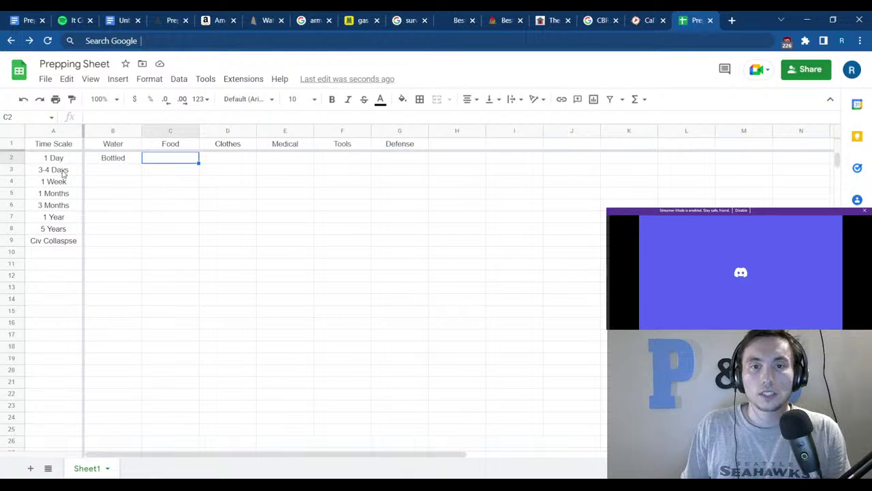
{"action": "left_click_drag", "start_coordinate": [66, 160], "coordinate": [402, 177]}
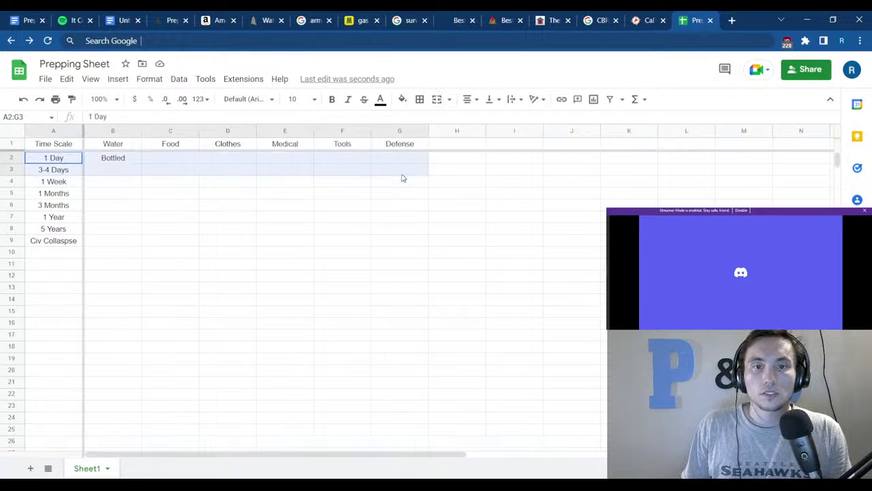
{"action": "left_click", "coordinate": [348, 241]}
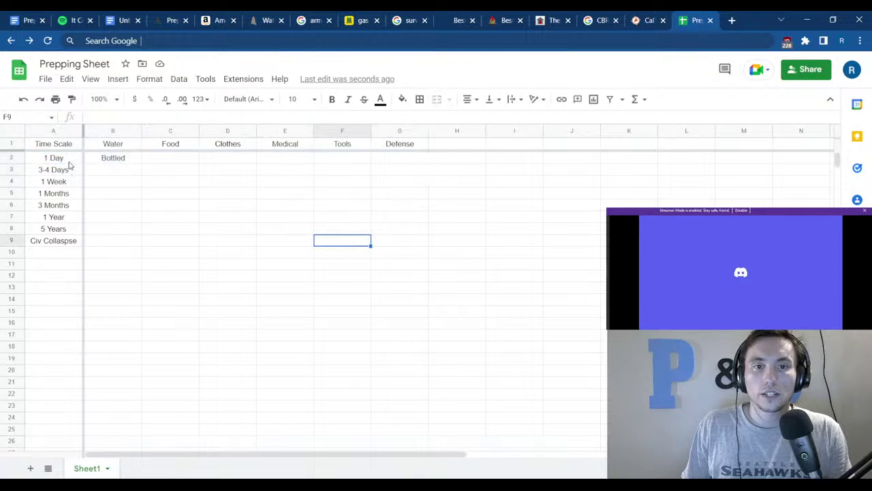
{"action": "left_click_drag", "start_coordinate": [70, 162], "coordinate": [413, 178]}
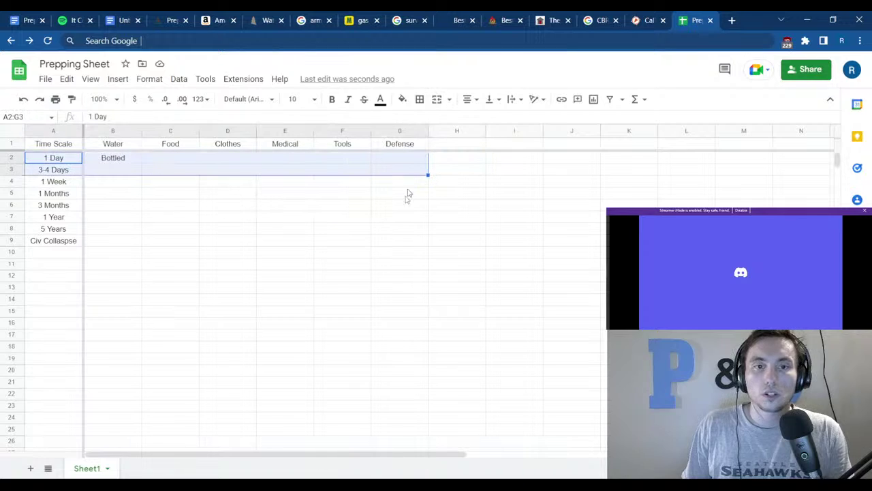
{"action": "left_click", "coordinate": [367, 268]}
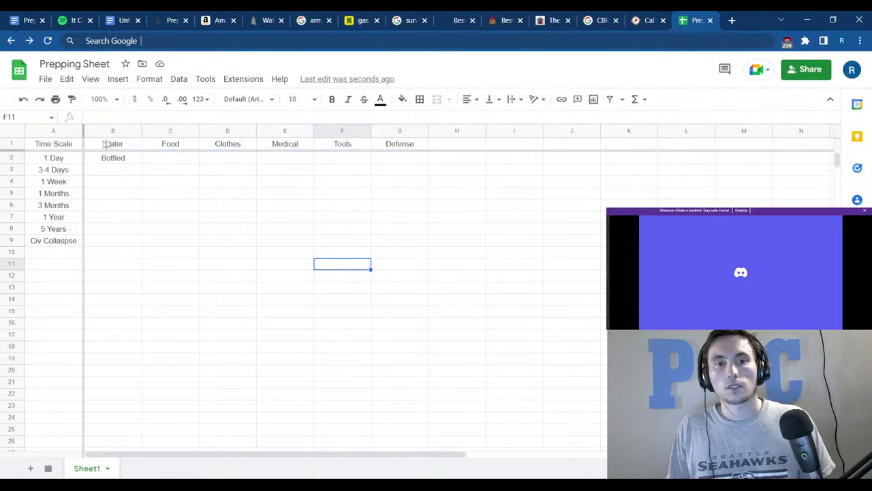
{"action": "left_click", "coordinate": [66, 159]}
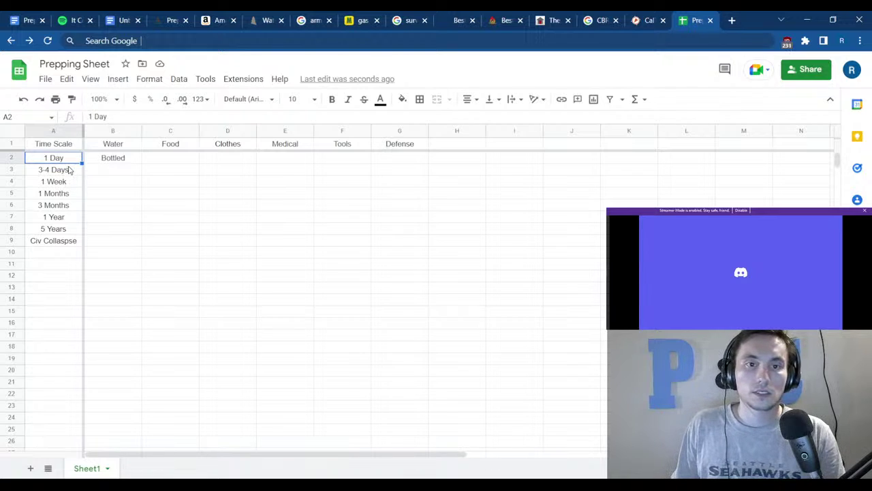
{"action": "left_click", "coordinate": [61, 173]}
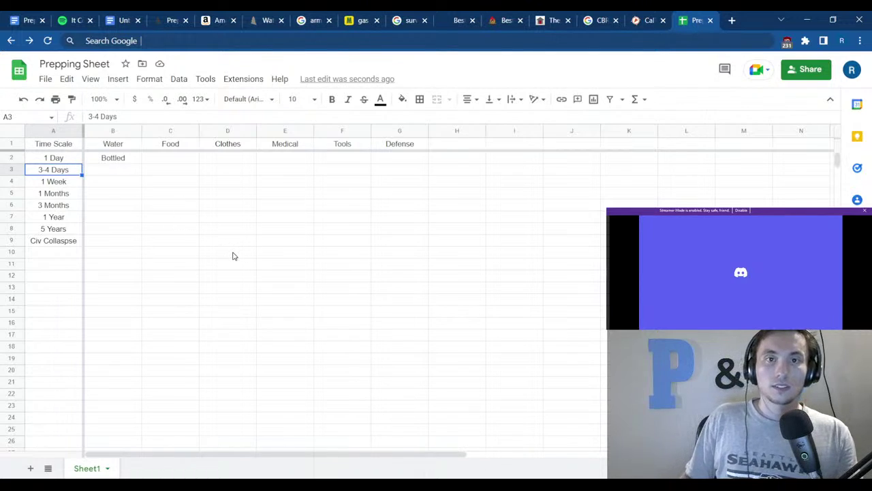
In the gear-list doc, add a 'Backpacking Bag (' bullet below Costco Drum.
{"action": "left_click", "coordinate": [9, 18]}
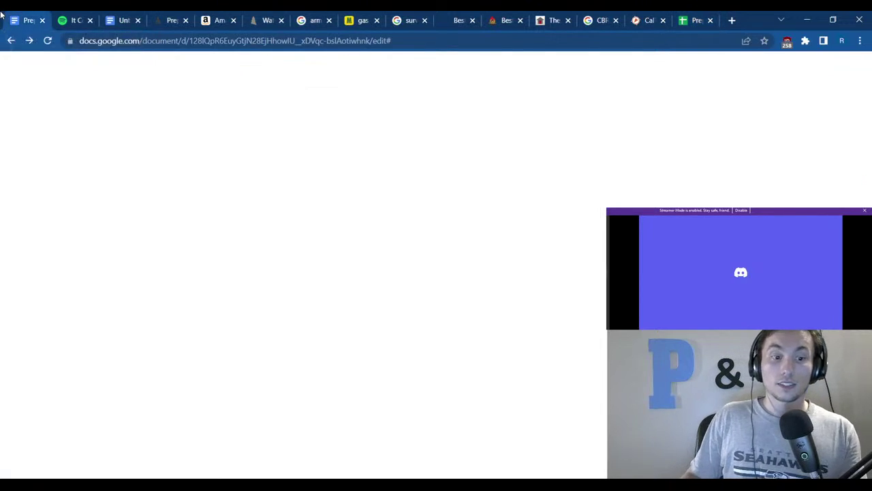
{"action": "scroll", "coordinate": [162, 235], "scroll_direction": "up", "scroll_amount": 10}
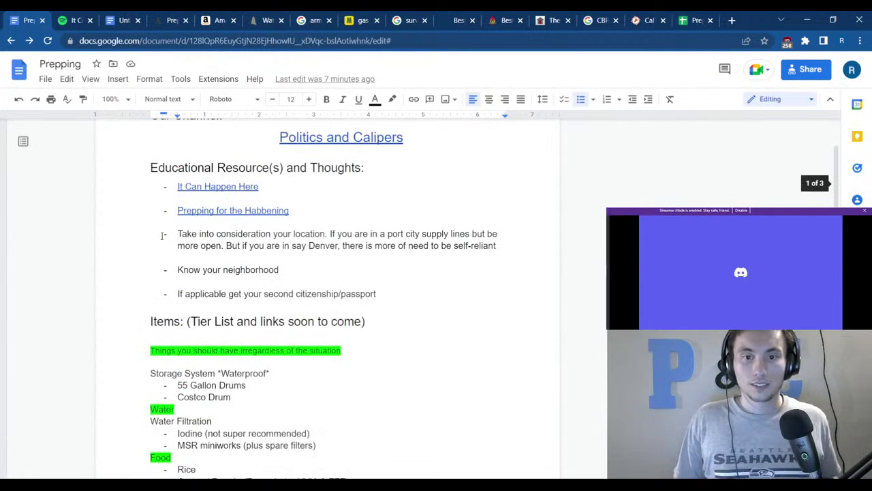
{"action": "left_click", "coordinate": [248, 390]}
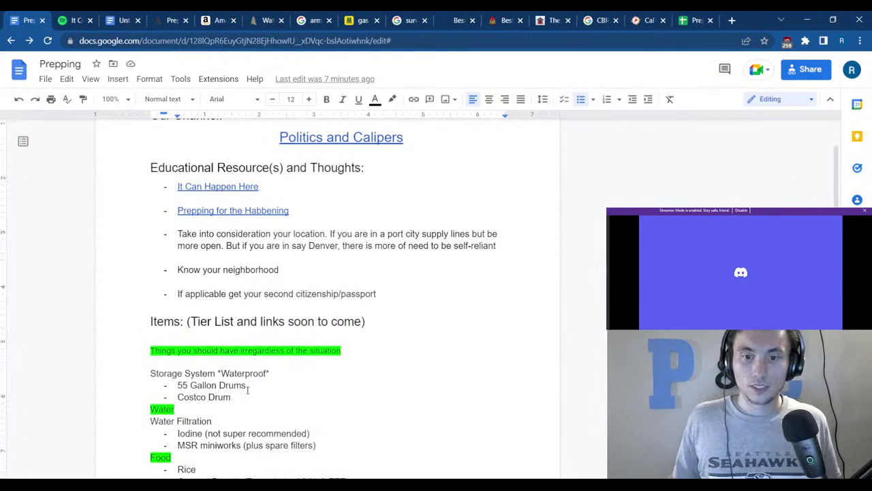
{"action": "key", "text": "Down"}
{"action": "key", "text": "Return"}
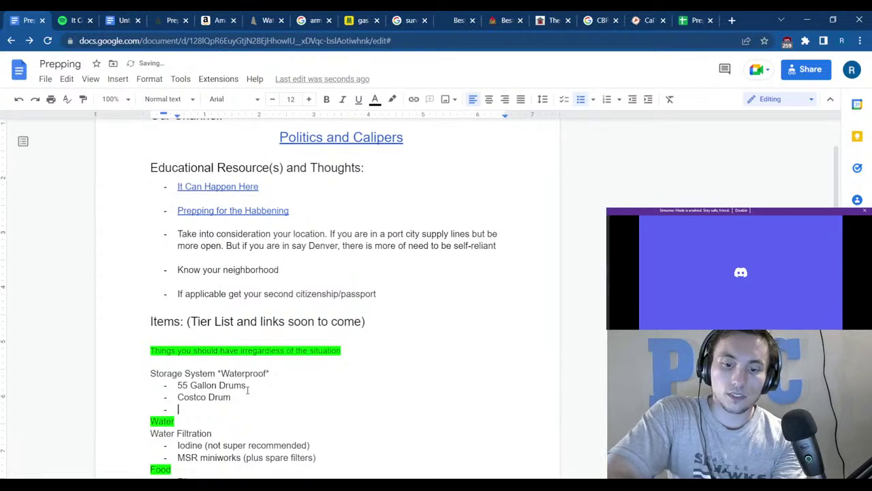
{"action": "type", "text": "Backpa"}
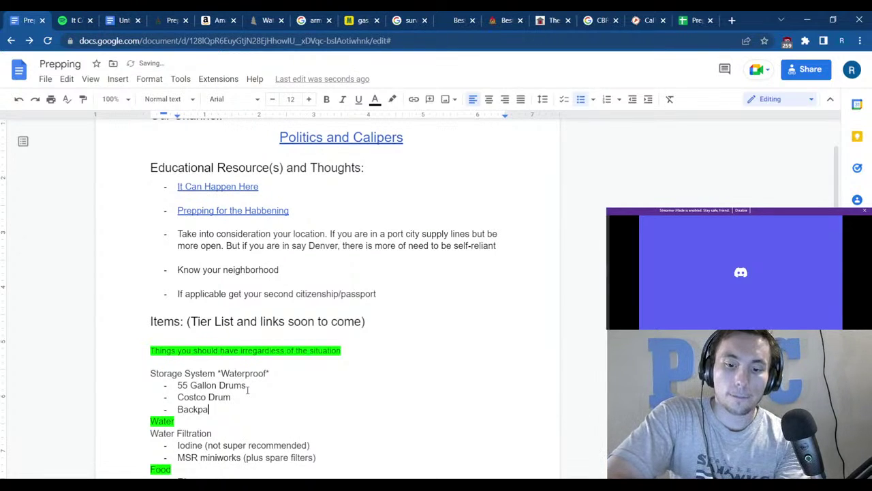
{"action": "type", "text": "cking "}
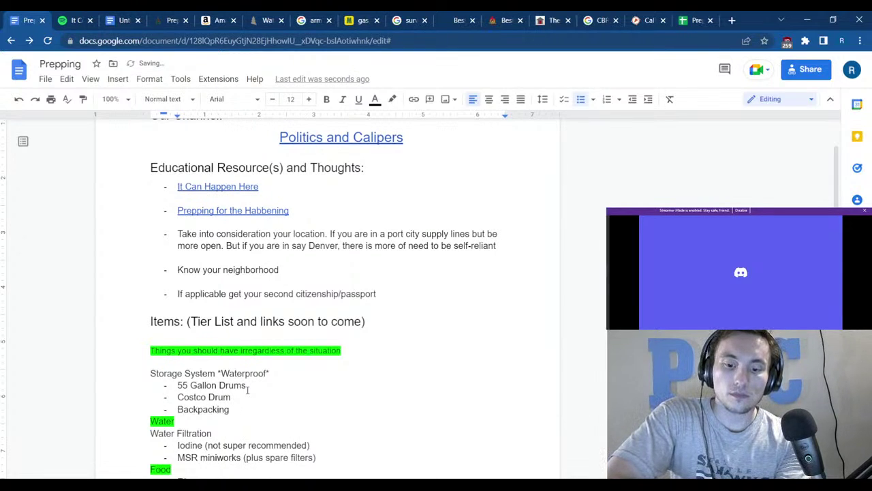
{"action": "type", "text": "Bag"}
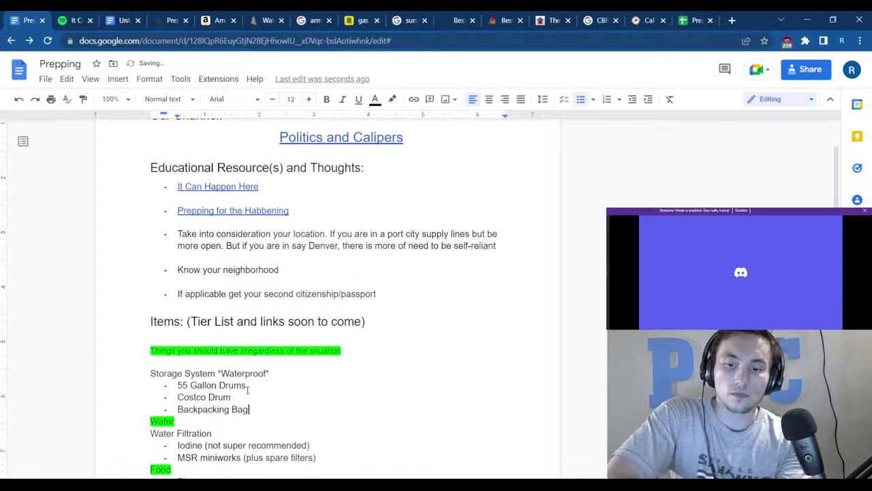
{"action": "type", "text": " ("}
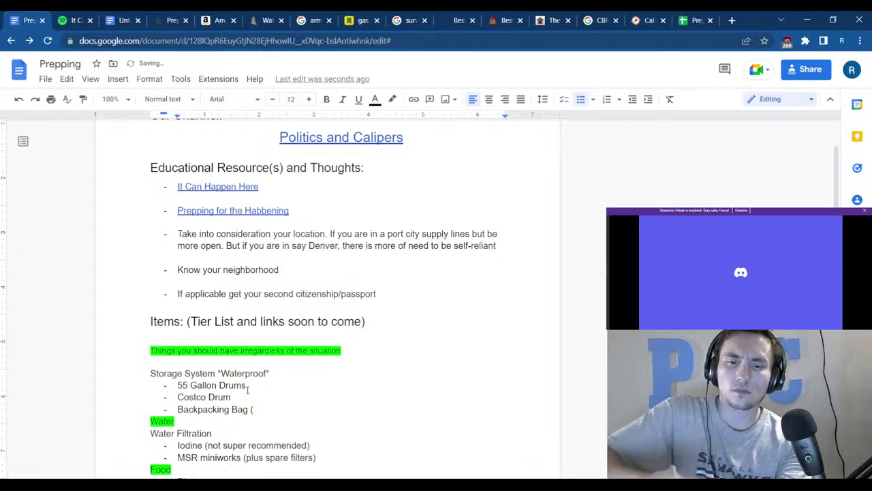
{"action": "left_click", "coordinate": [731, 20]}
Search Google for 'REI back packing liter sizes' and open REI's 'How to Choose a Backpack' guide.
{"action": "type", "text": "REI "}
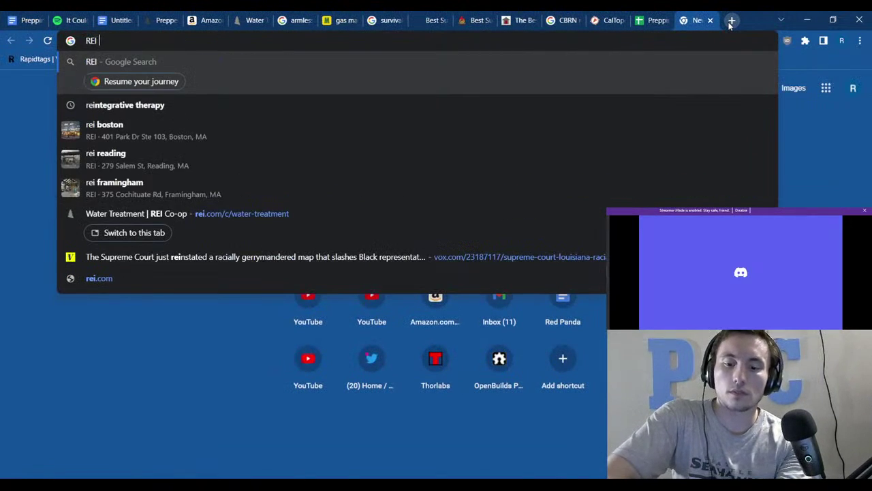
{"action": "type", "text": "packingpack"}
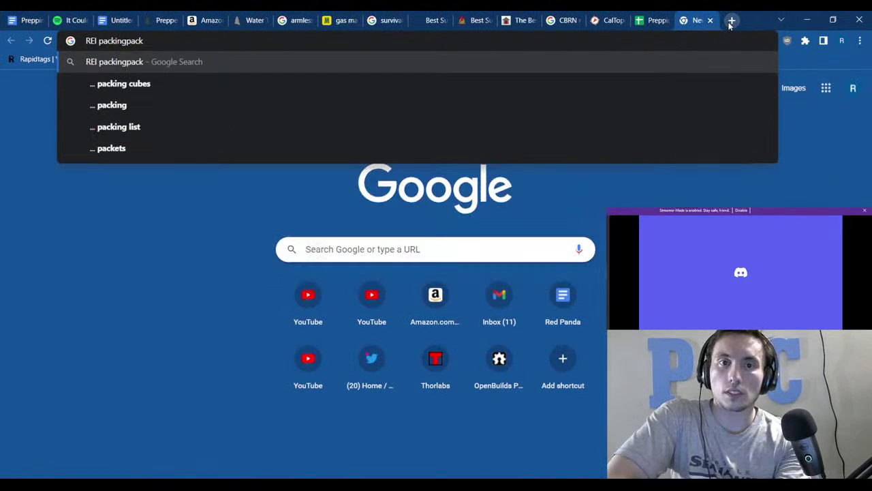
{"action": "key", "text": "ctrl+BackSpace"}
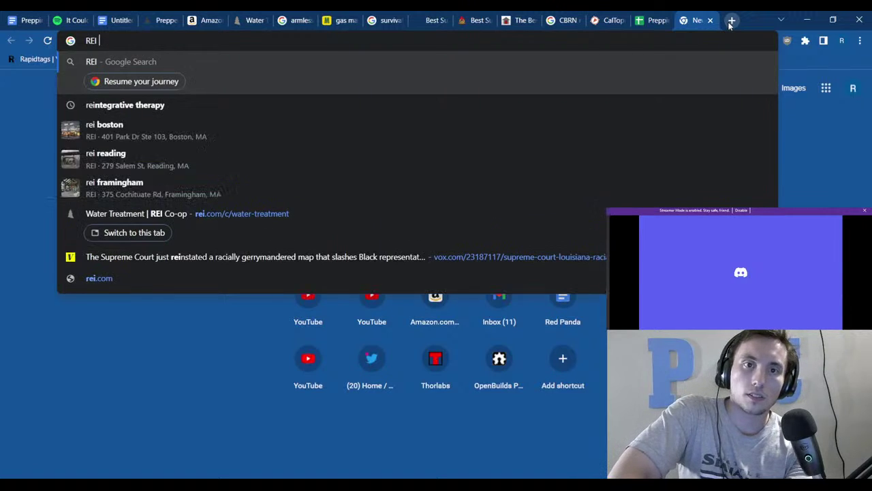
{"action": "type", "text": "back packin"}
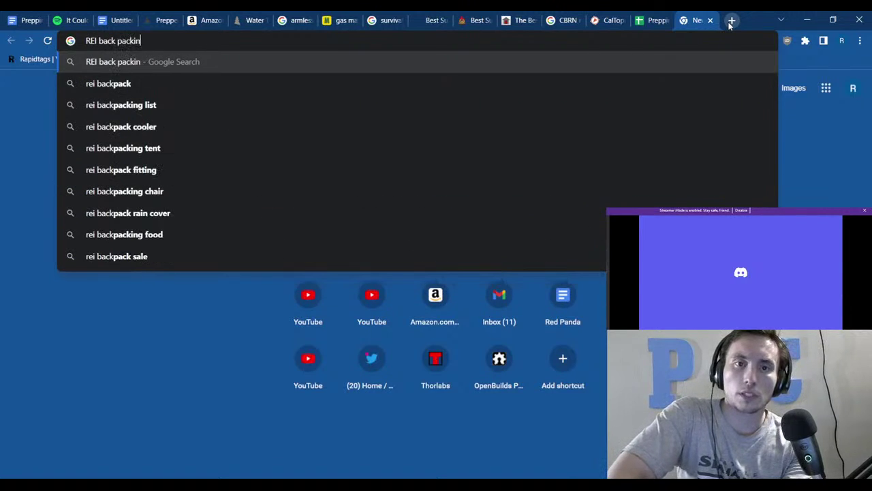
{"action": "type", "text": "g liter sizes"}
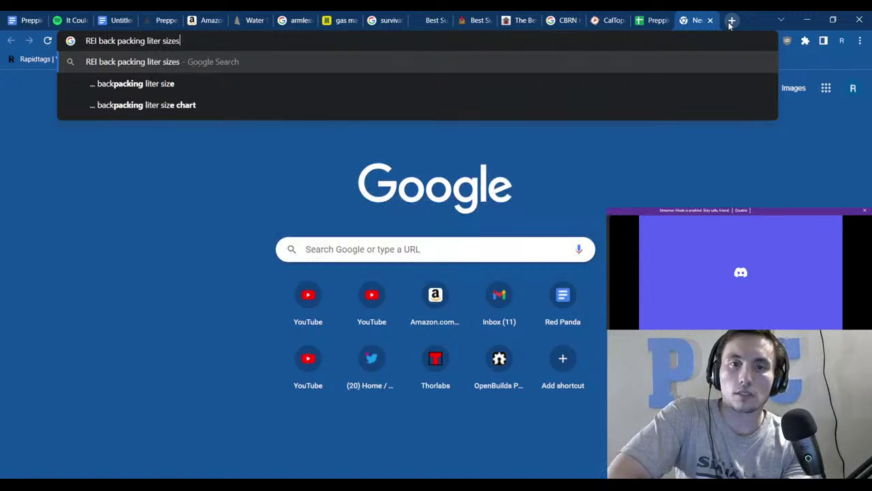
{"action": "key", "text": "Return"}
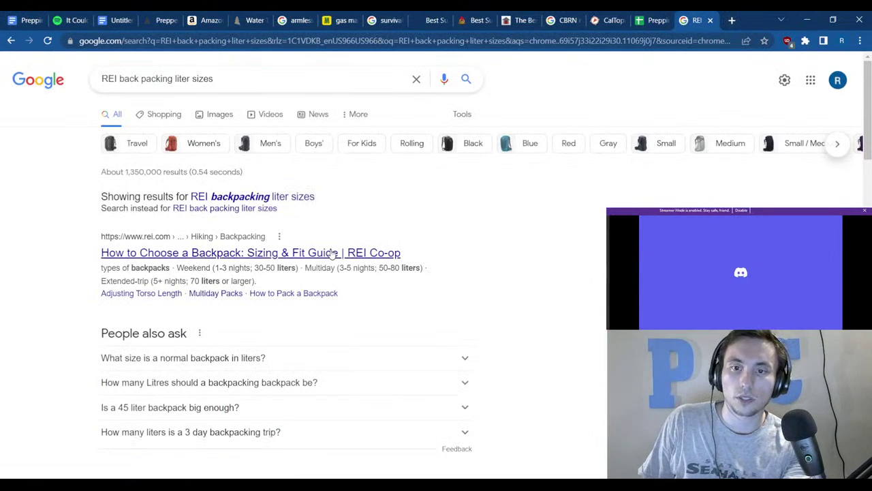
{"action": "left_click", "coordinate": [330, 254]}
Read the guide's Multiday section (50–80 liters), then go back to the Prepping document.
{"action": "scroll", "coordinate": [355, 234], "scroll_direction": "down", "scroll_amount": 12}
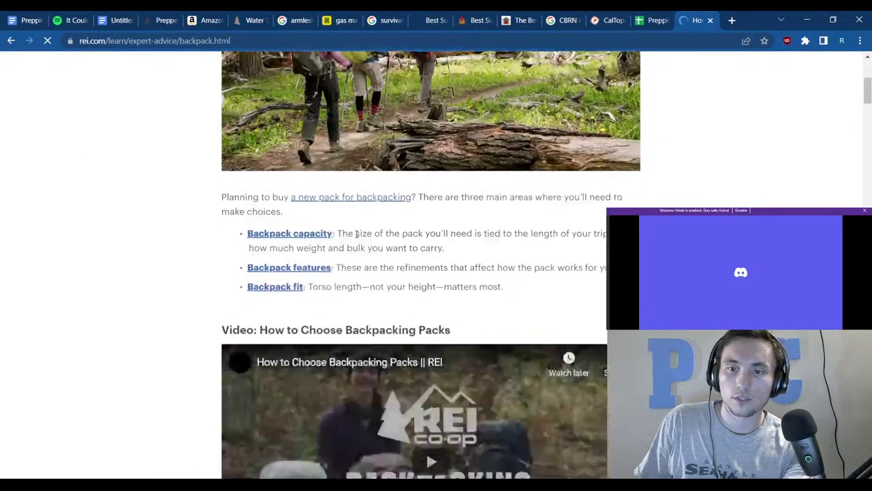
{"action": "scroll", "coordinate": [257, 242], "scroll_direction": "down", "scroll_amount": 2}
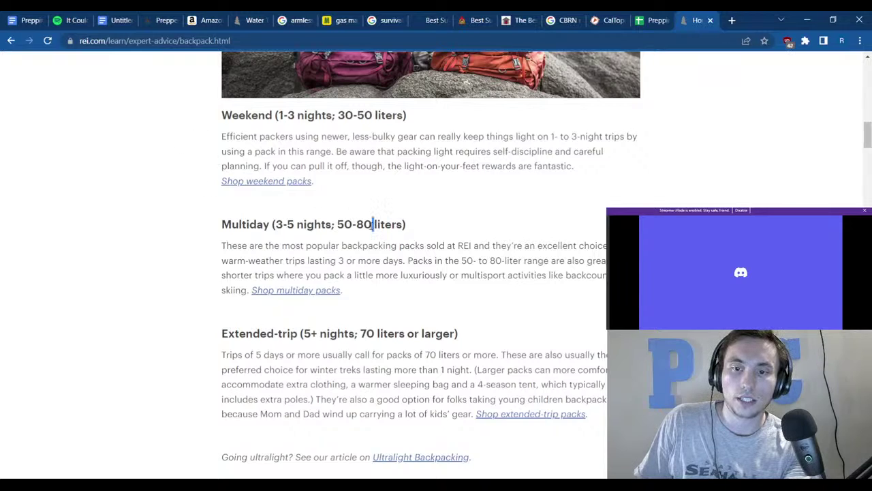
{"action": "left_click_drag", "start_coordinate": [372, 224], "coordinate": [356, 225]}
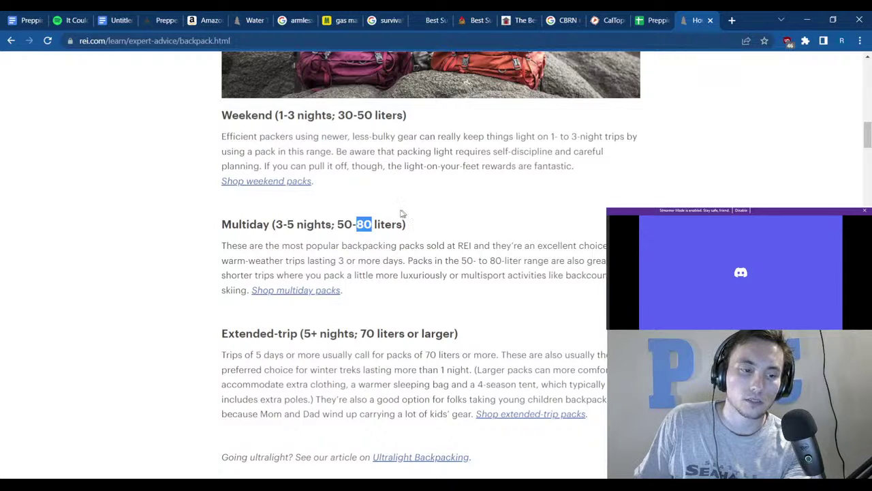
{"action": "left_click", "coordinate": [108, 170]}
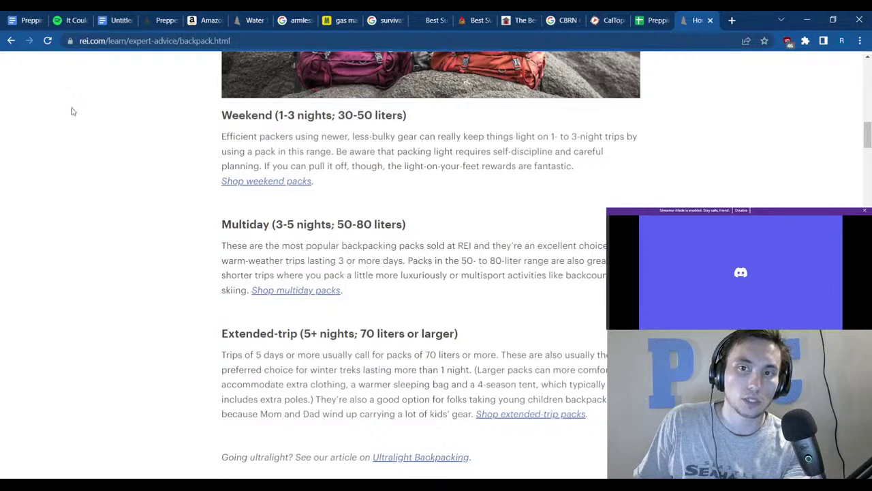
{"action": "left_click", "coordinate": [23, 20]}
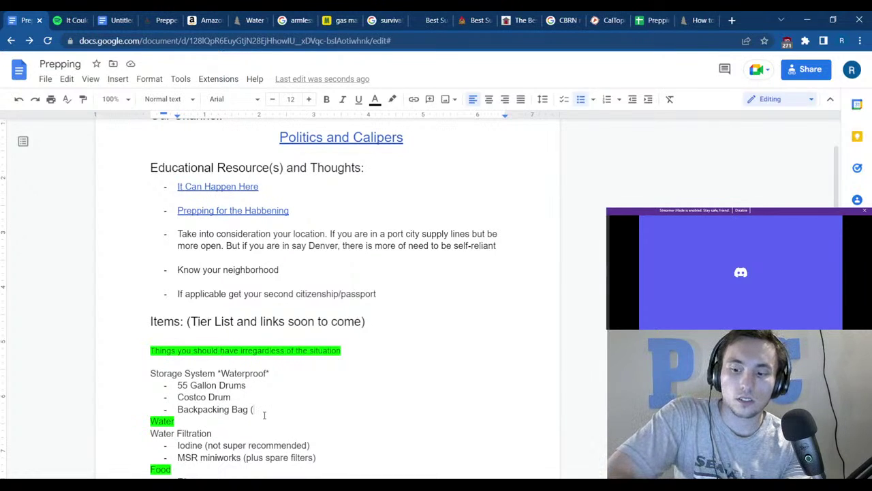
Finish the Storage System item as 'Backpacking Bag (+50 liter)'.
{"action": "type", "text": "+5"}
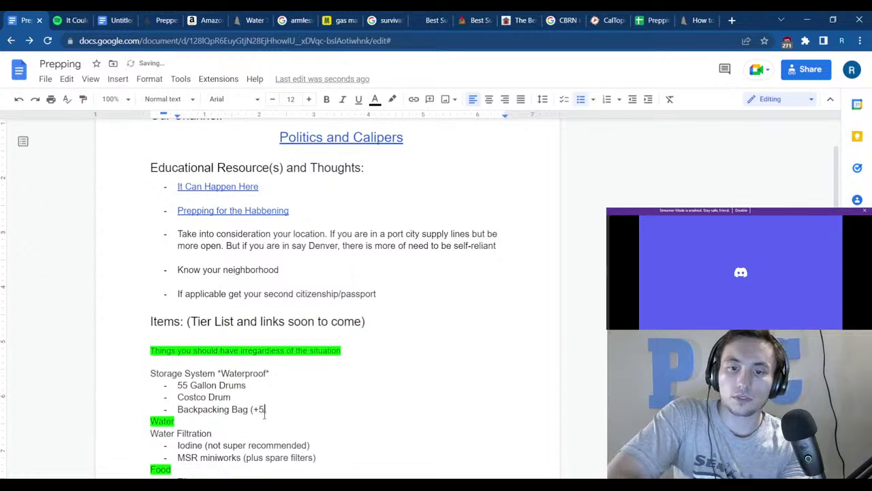
{"action": "type", "text": "0 liter)"}
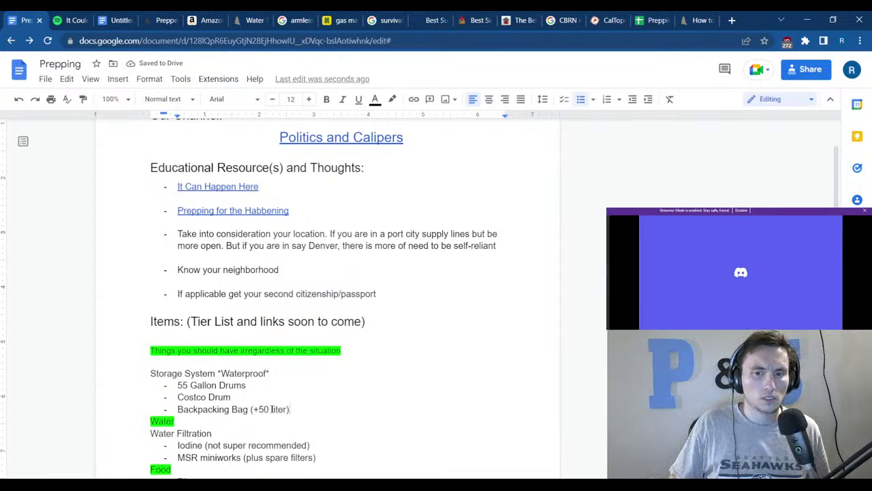
{"action": "left_click_drag", "start_coordinate": [338, 371], "coordinate": [354, 342]}
{"action": "left_click", "coordinate": [354, 341]}
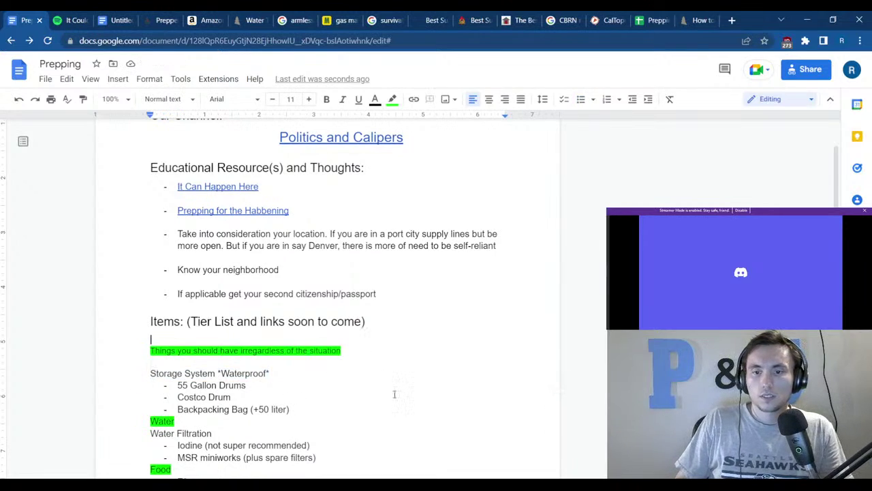
Scroll through the Light, Ignition, PPE, Camp Stove, Rope, Bivy and Tarp items.
{"action": "scroll", "coordinate": [393, 391], "scroll_direction": "down", "scroll_amount": 3}
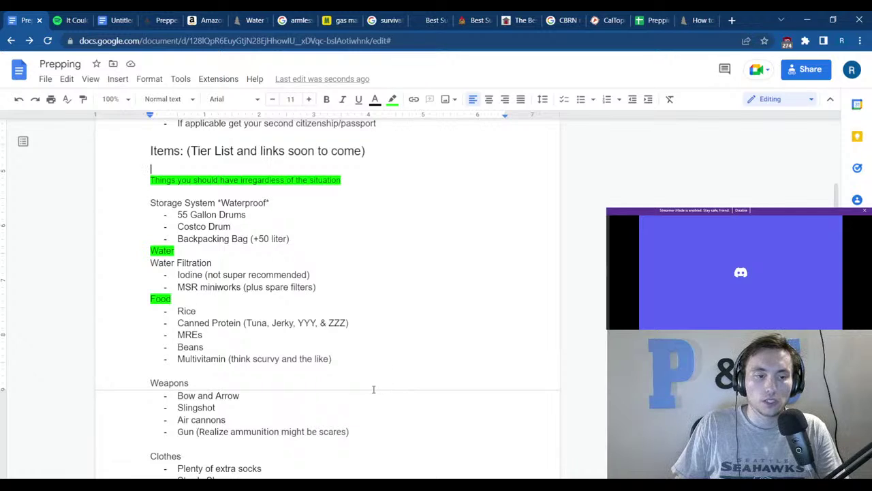
{"action": "scroll", "coordinate": [294, 392], "scroll_direction": "down", "scroll_amount": 2}
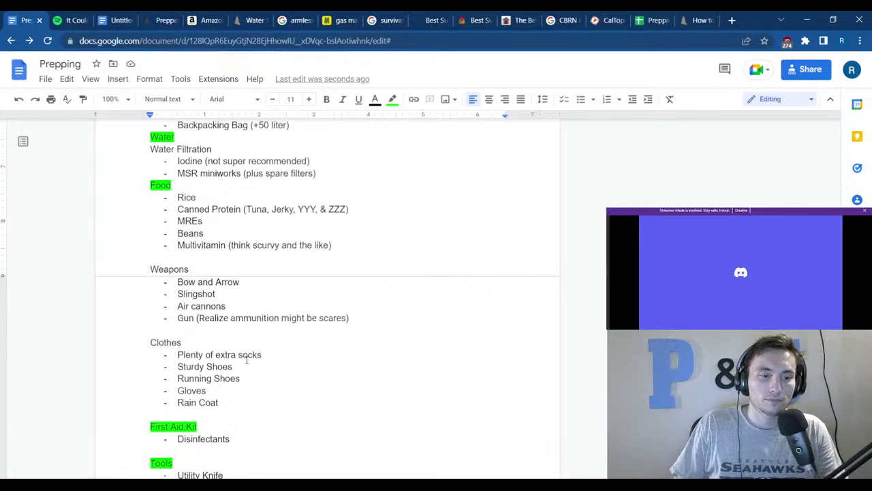
{"action": "scroll", "coordinate": [239, 395], "scroll_direction": "down", "scroll_amount": 2}
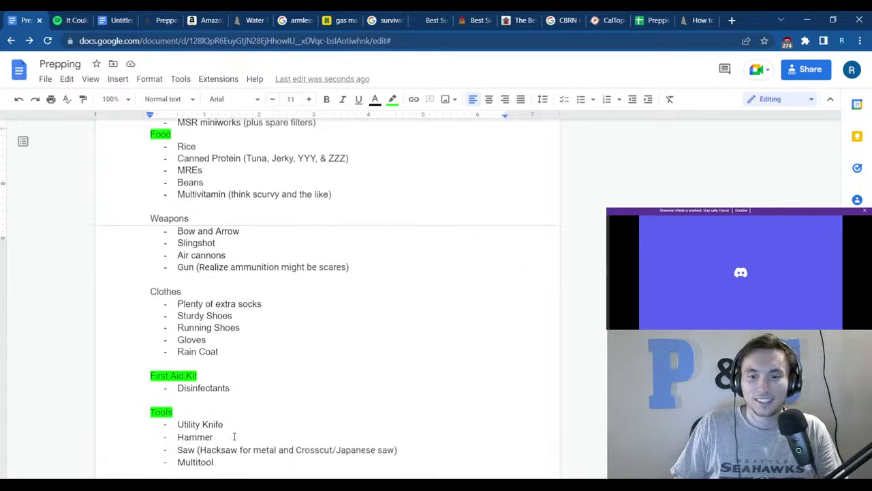
{"action": "scroll", "coordinate": [233, 412], "scroll_direction": "down", "scroll_amount": 1}
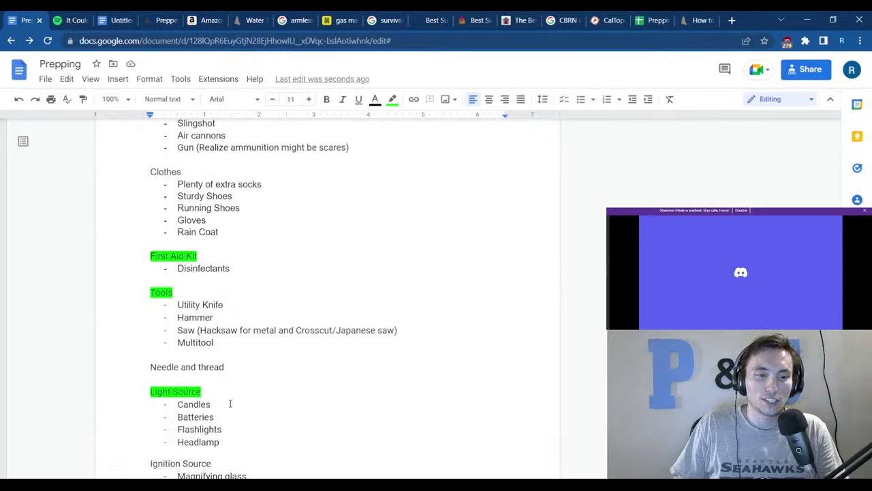
{"action": "scroll", "coordinate": [234, 401], "scroll_direction": "down", "scroll_amount": 2}
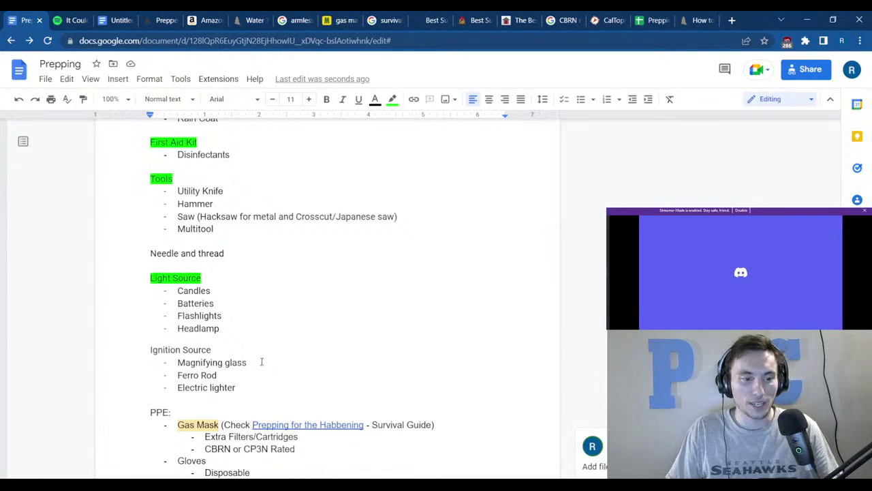
{"action": "scroll", "coordinate": [252, 401], "scroll_direction": "down", "scroll_amount": 2}
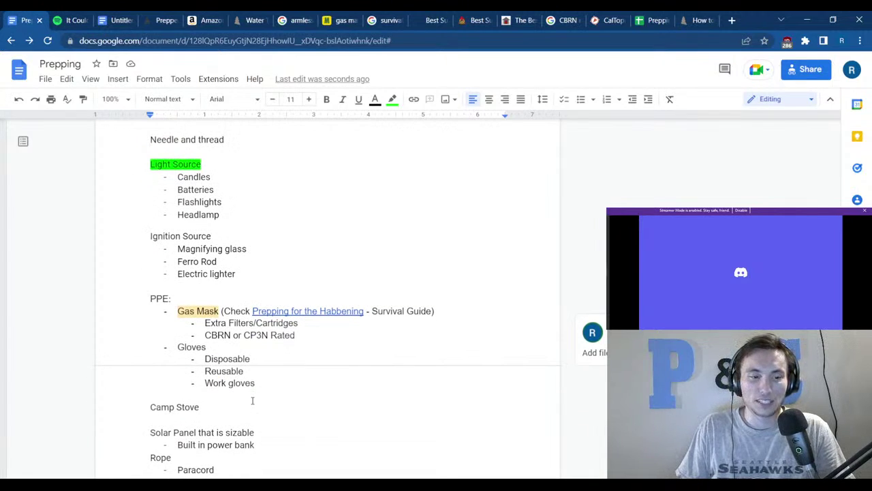
{"action": "scroll", "coordinate": [252, 402], "scroll_direction": "down", "scroll_amount": 2}
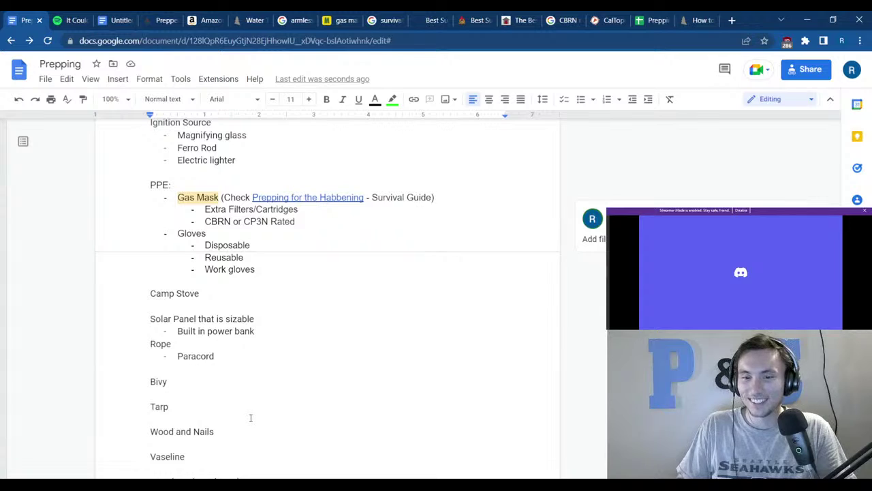
{"action": "scroll", "coordinate": [292, 343], "scroll_direction": "up", "scroll_amount": 6}
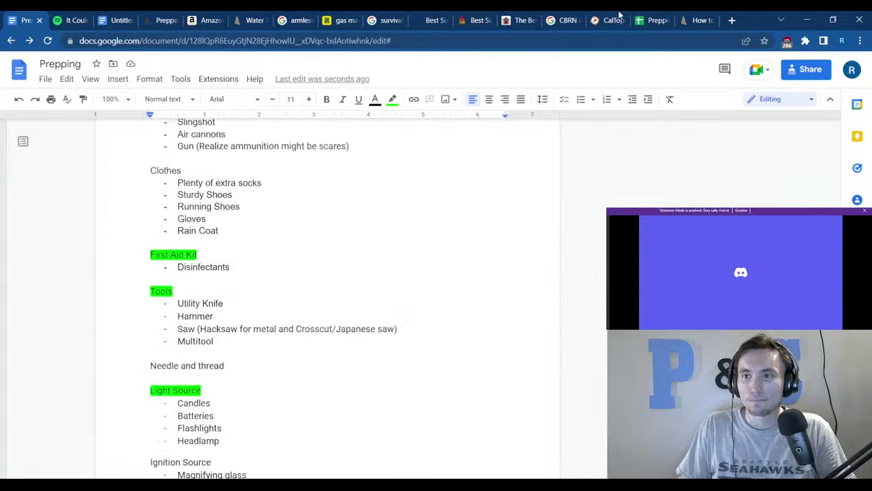
In the Prepping Sheet, enter 'filtration' in B6, the 3 Months Water cell.
{"action": "left_click", "coordinate": [655, 19]}
{"action": "left_click", "coordinate": [150, 181]}
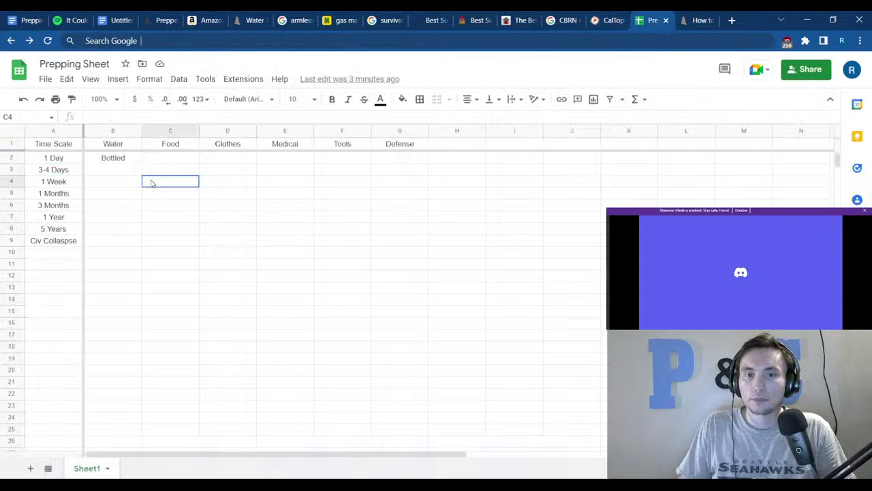
{"action": "left_click", "coordinate": [107, 171]}
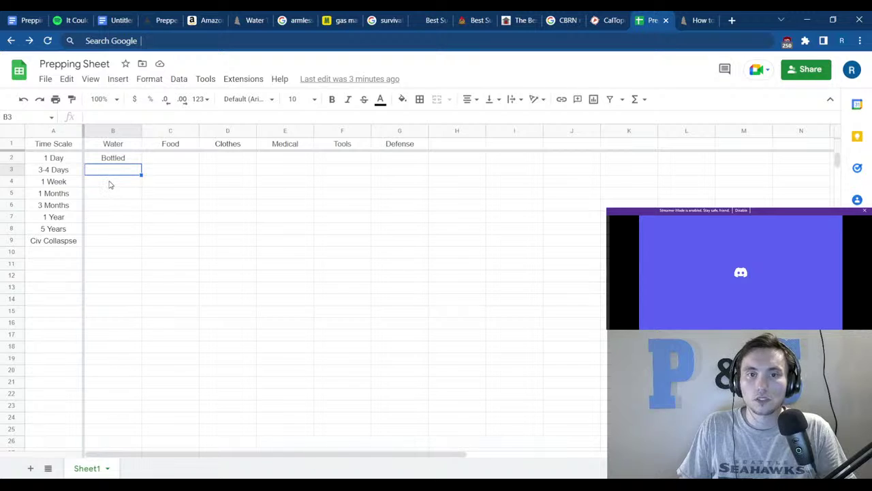
{"action": "left_click", "coordinate": [102, 244]}
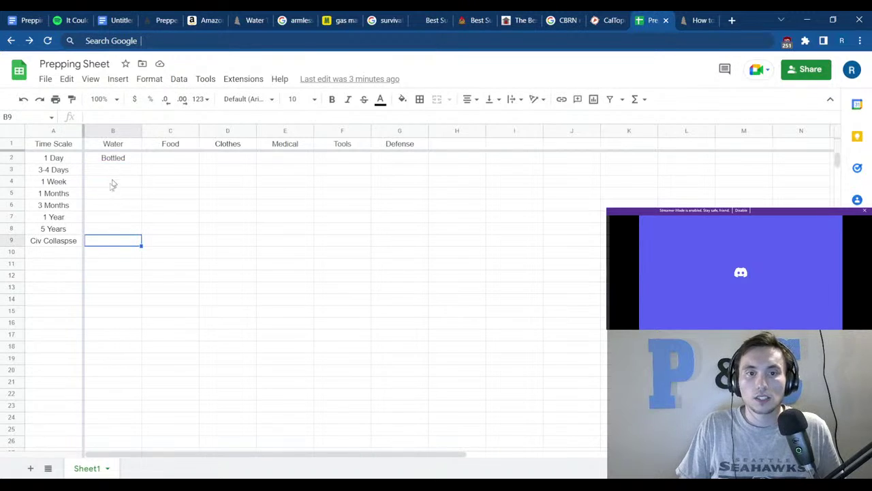
{"action": "left_click", "coordinate": [104, 194]}
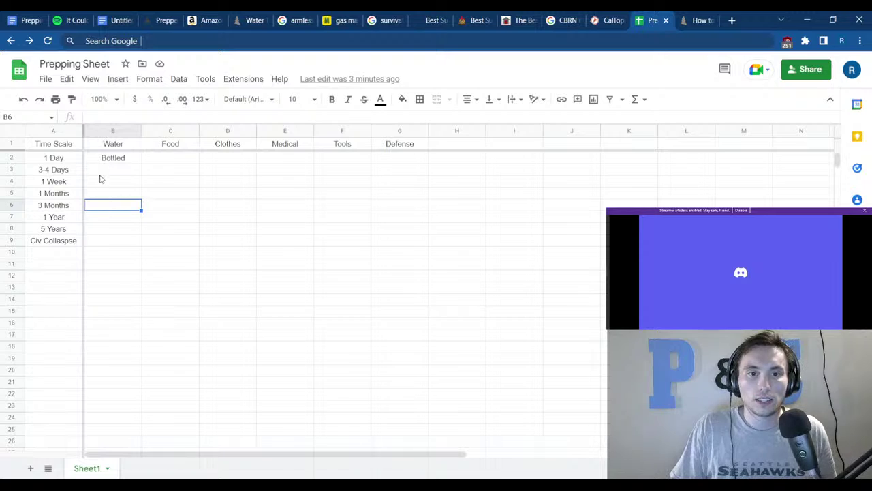
{"action": "key", "text": "Down"}
{"action": "key", "text": "Down"}
{"action": "key", "text": "Down"}
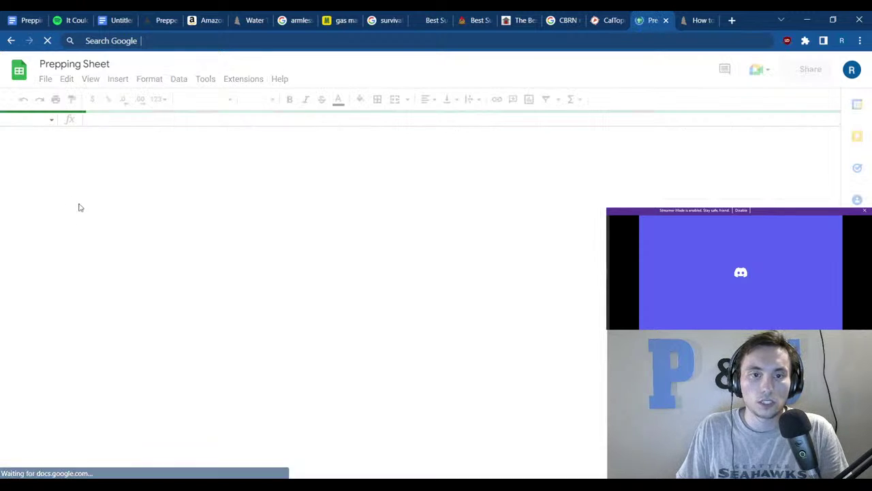
{"action": "left_click", "coordinate": [105, 194]}
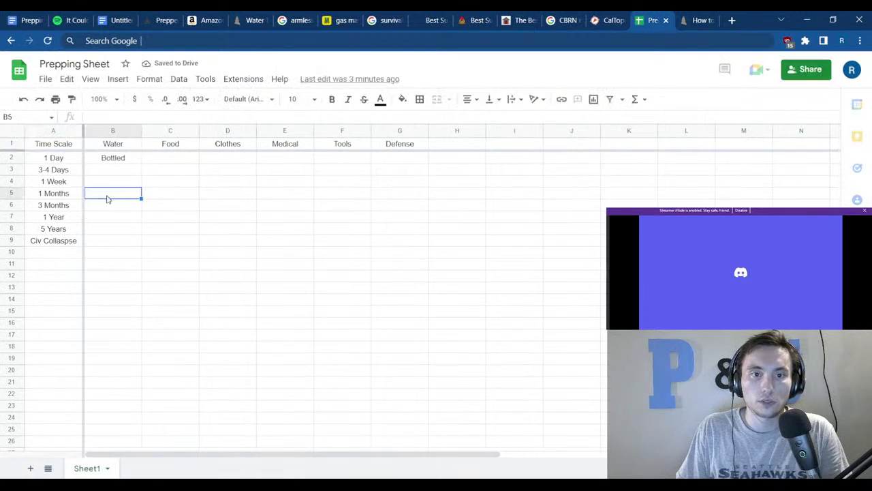
{"action": "left_click", "coordinate": [107, 205]}
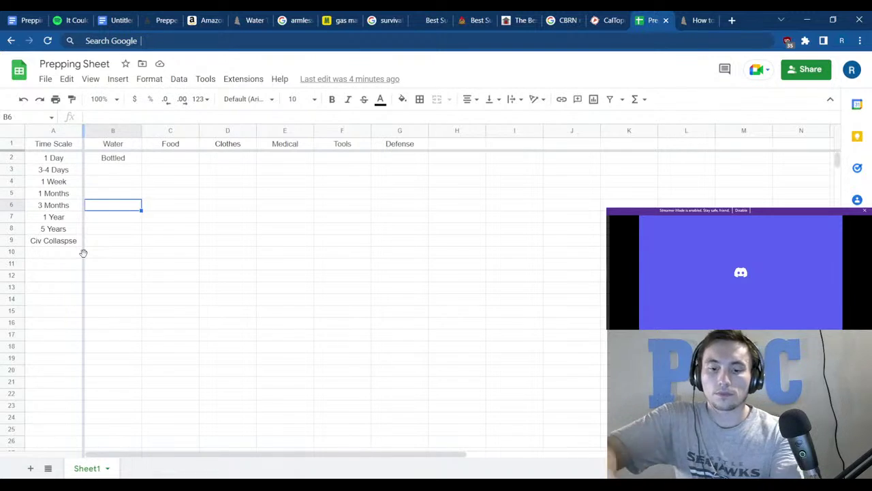
{"action": "type", "text": "fil"}
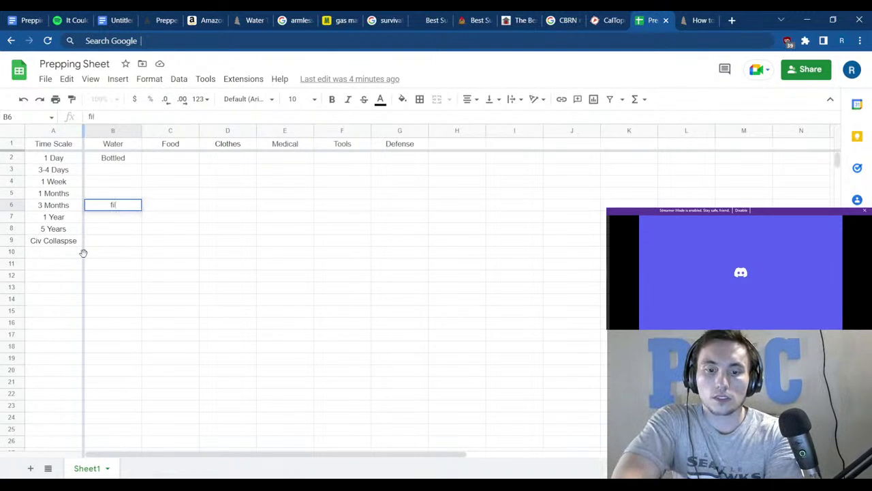
{"action": "type", "text": "tration"}
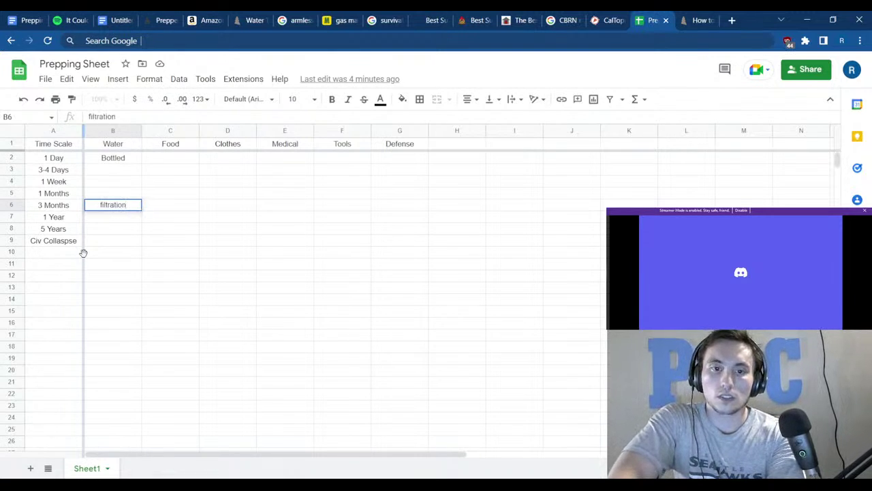
{"action": "key", "text": "Left"}
{"action": "key", "text": "Right"}
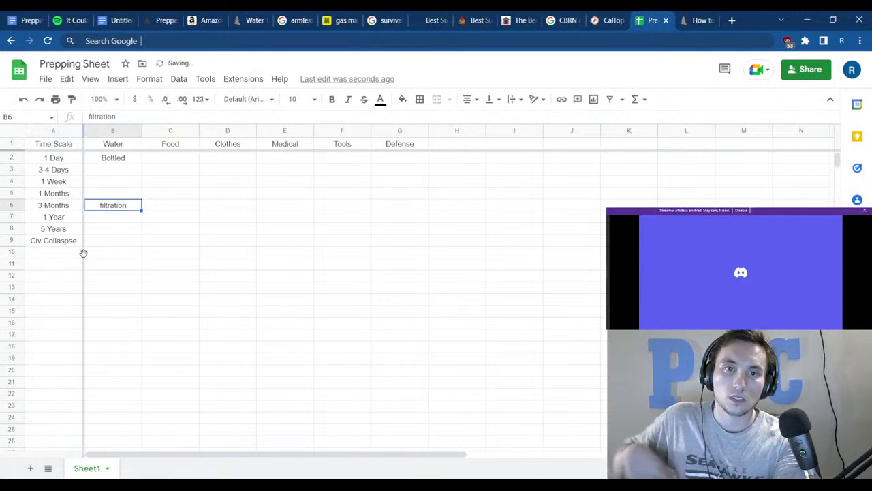
Prefix B6 with 'Drum +' so it reads 'Drum + filtration'.
{"action": "left_click", "coordinate": [90, 117]}
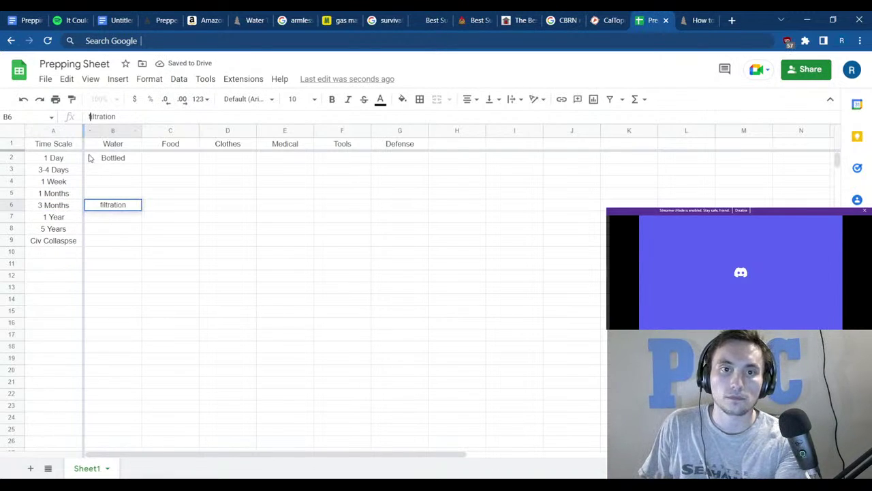
{"action": "type", "text": "Drum"}
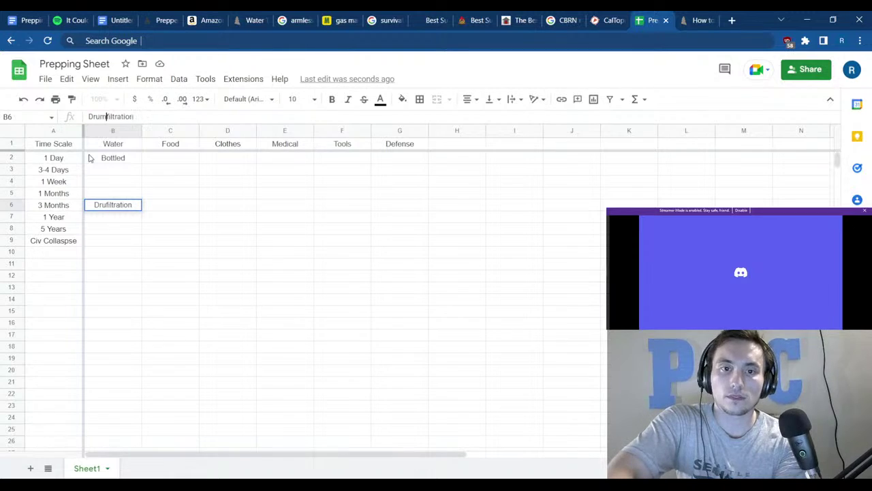
{"action": "type", "text": " +"}
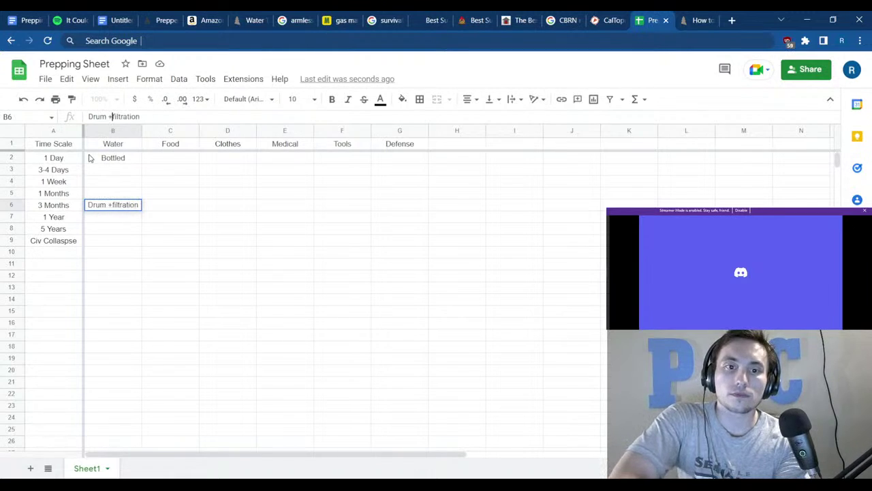
{"action": "key", "text": "Home"}
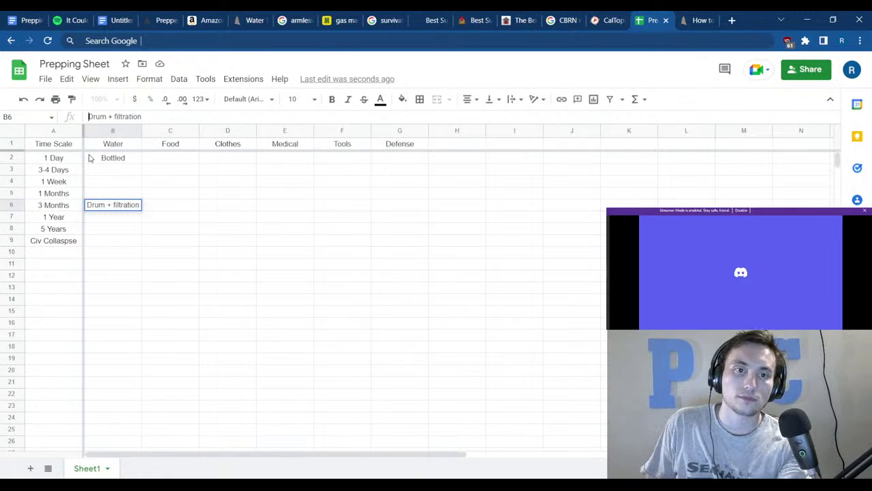
{"action": "left_click", "coordinate": [116, 176]}
Copy Bottled into B3, enter Drum in B4, and Drum + filtration in B5.
{"action": "left_click", "coordinate": [129, 162]}
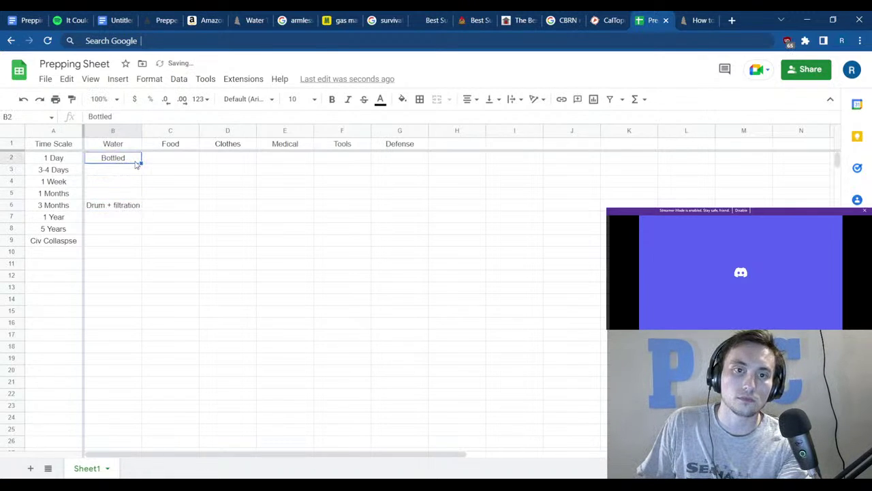
{"action": "left_click_drag", "start_coordinate": [140, 163], "coordinate": [133, 175]}
{"action": "left_click", "coordinate": [122, 184]}
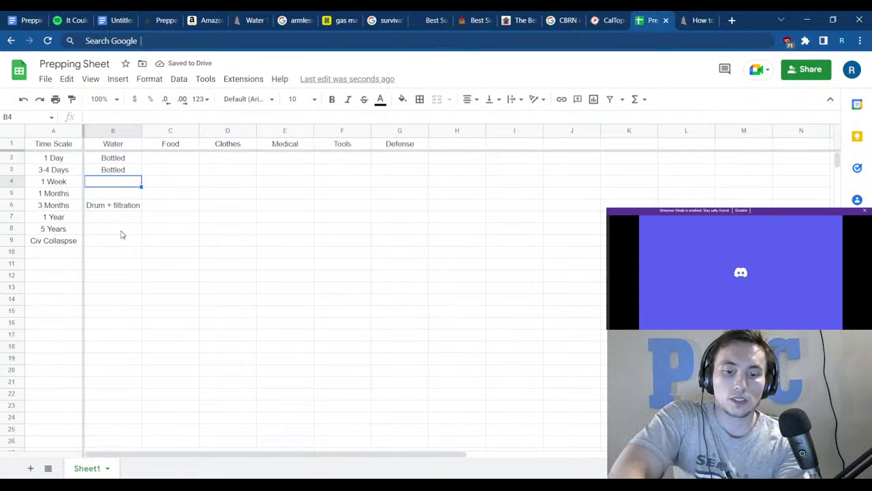
{"action": "type", "text": "Drum"}
{"action": "key", "text": "Return"}
{"action": "type", "text": "Drum"}
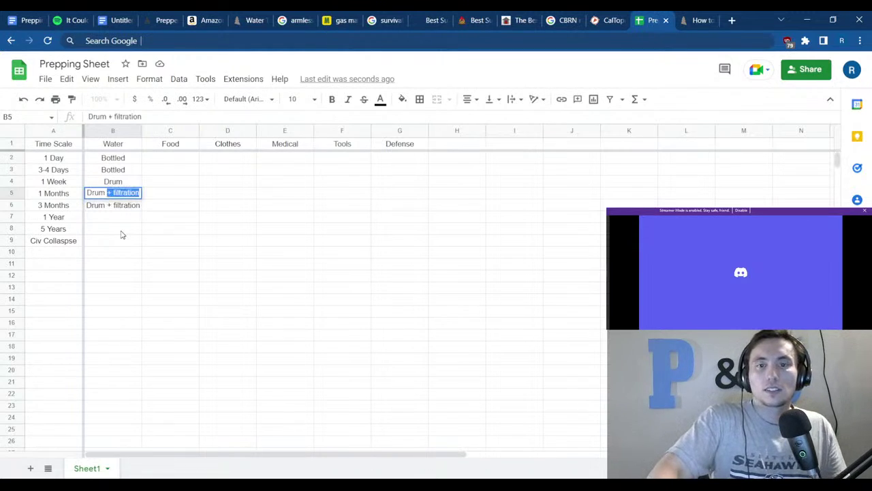
{"action": "key", "text": "Return"}
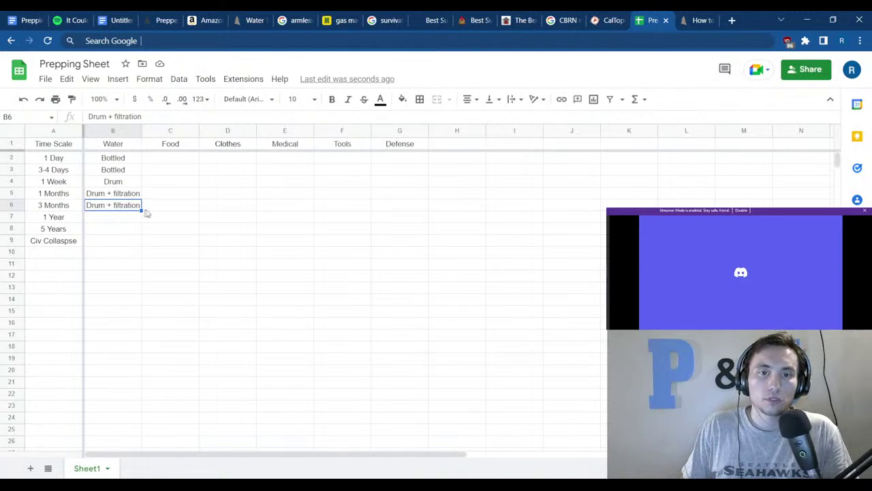
Fill Drum + filtration from B6 down through B9 and check the 1 Year and Civ Collapse entries.
{"action": "left_click_drag", "start_coordinate": [141, 210], "coordinate": [141, 243]}
{"action": "left_click", "coordinate": [145, 311]}
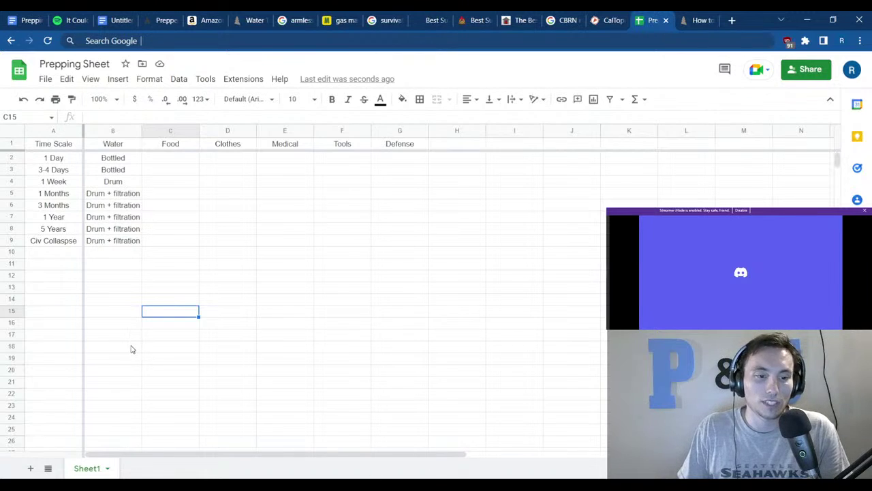
{"action": "left_click", "coordinate": [133, 250]}
{"action": "left_click", "coordinate": [132, 244]}
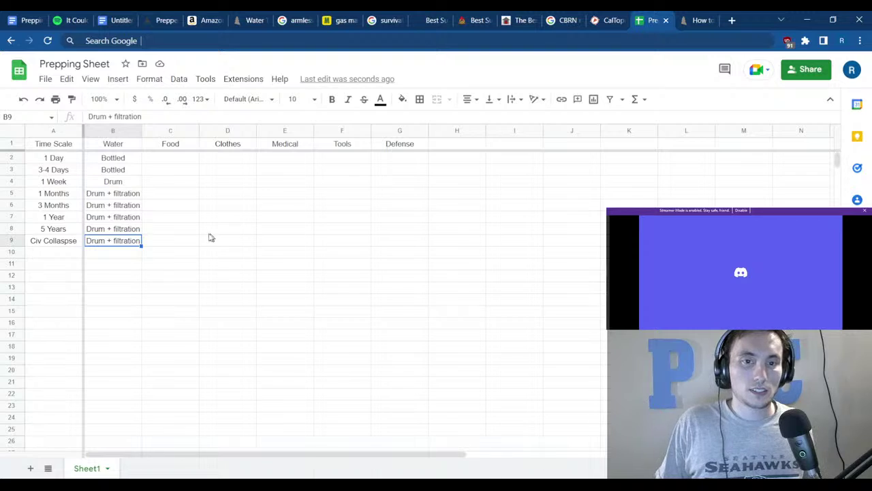
{"action": "left_click", "coordinate": [100, 216]}
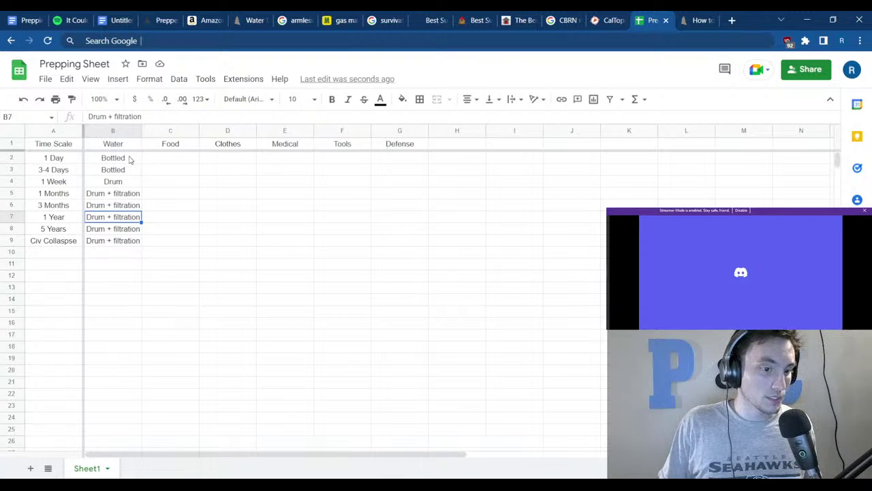
Select cells around the Water column and close an unneeded browser tab.
{"action": "left_click", "coordinate": [151, 230]}
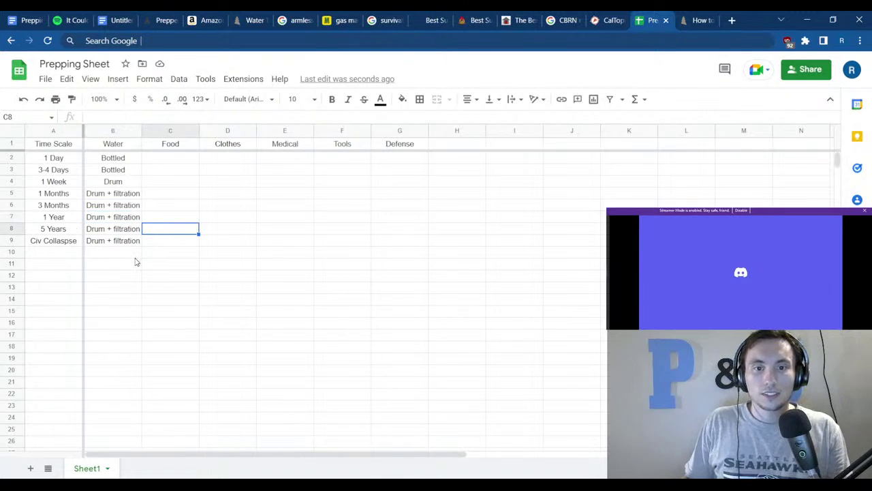
{"action": "left_click_drag", "start_coordinate": [101, 211], "coordinate": [89, 263]}
{"action": "left_click", "coordinate": [109, 265]}
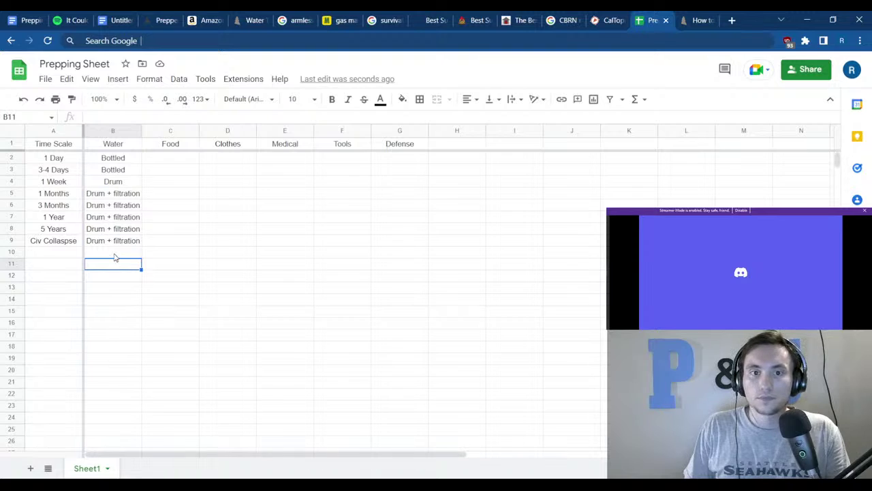
{"action": "left_click", "coordinate": [109, 158]}
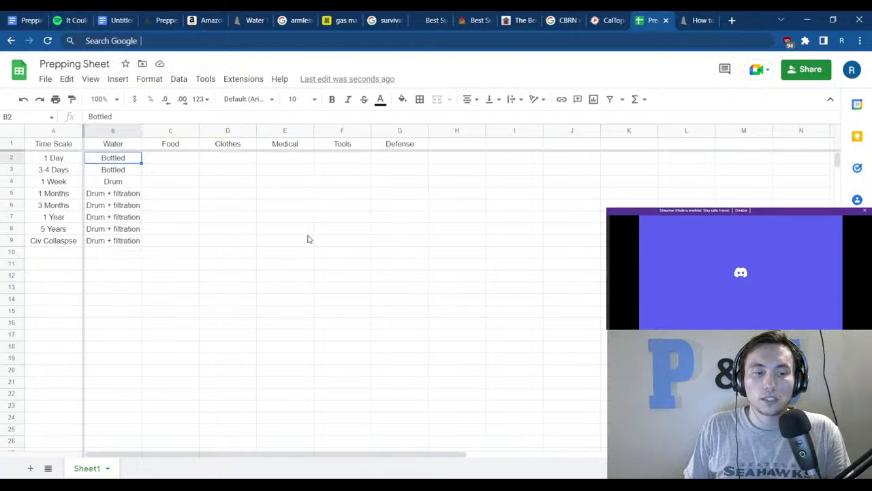
{"action": "middle_click", "coordinate": [74, 15]}
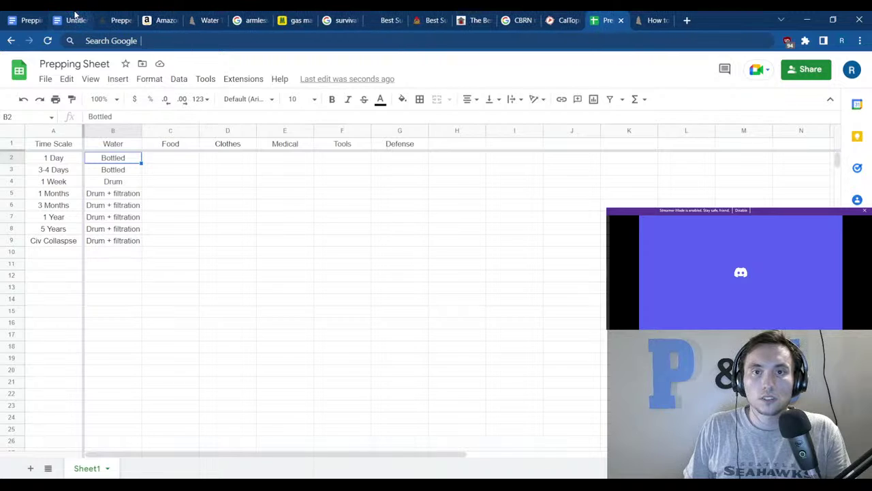
Close the Untitled document tab, view McMaster-Carr's full-face respirator listings, and return to the Prepping Sheet.
{"action": "middle_click", "coordinate": [75, 15]}
{"action": "left_click", "coordinate": [247, 15]}
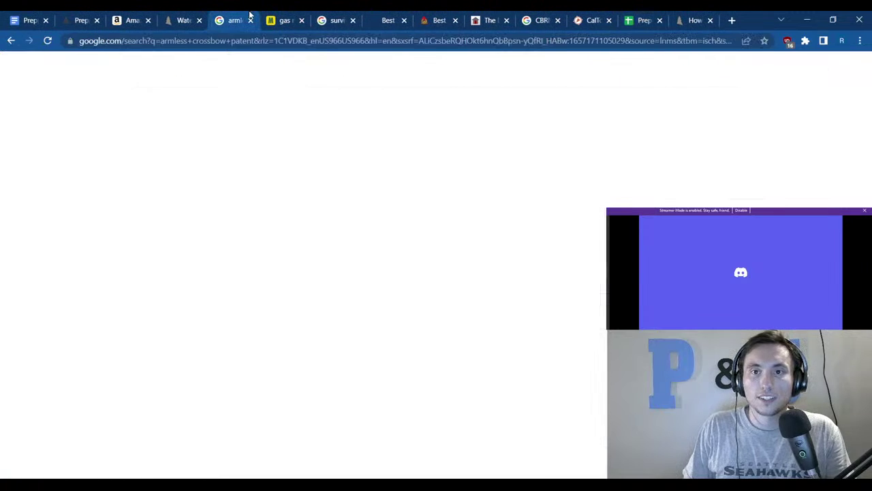
{"action": "left_click", "coordinate": [283, 19]}
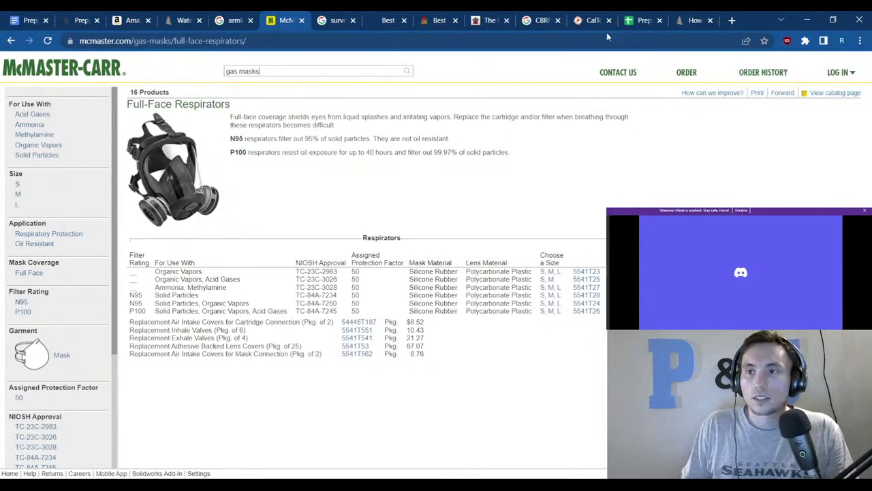
{"action": "left_click", "coordinate": [648, 16]}
{"action": "left_click", "coordinate": [341, 194]}
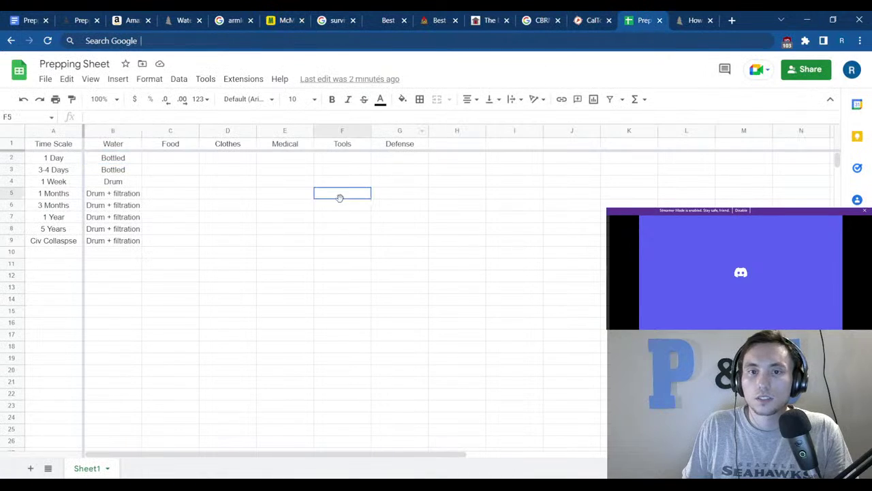
Enter Seeds in C9, the Civ Collapse Food cell.
{"action": "left_click", "coordinate": [230, 160]}
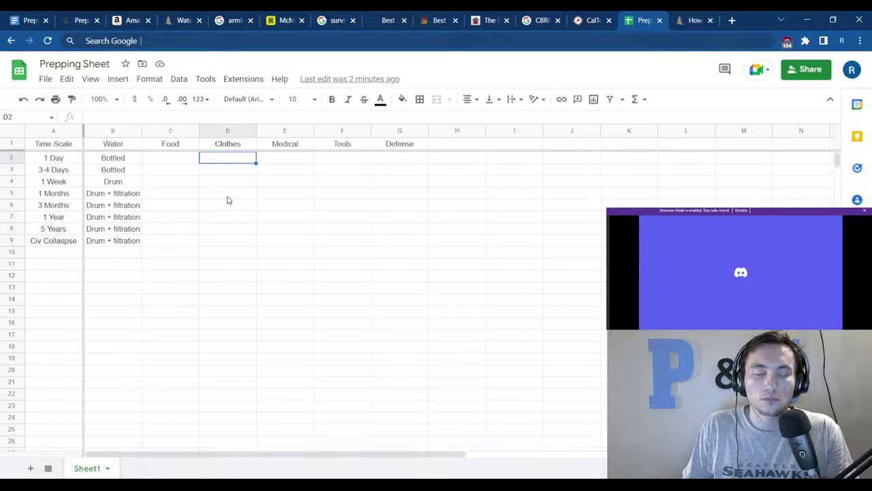
{"action": "left_click", "coordinate": [229, 195]}
{"action": "left_click", "coordinate": [242, 171]}
{"action": "left_click_drag", "start_coordinate": [231, 158], "coordinate": [222, 251]}
{"action": "left_click_drag", "start_coordinate": [153, 158], "coordinate": [149, 244]}
{"action": "left_click", "coordinate": [171, 159]}
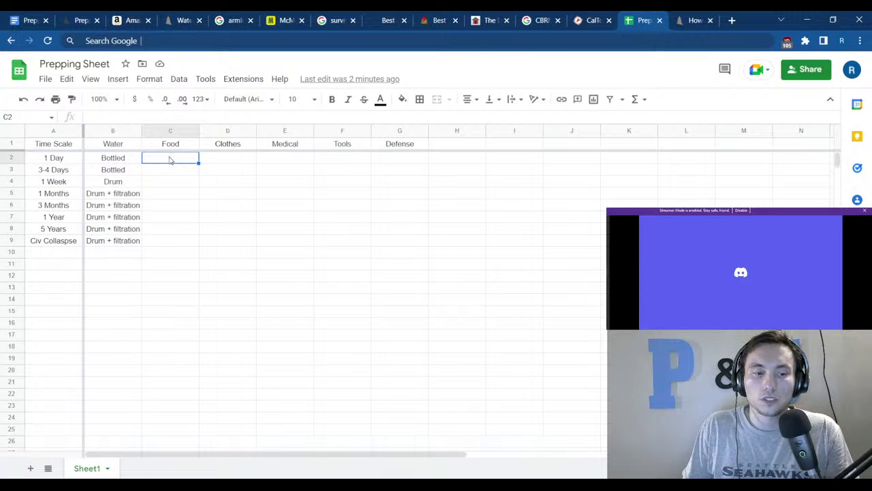
{"action": "left_click", "coordinate": [166, 242]}
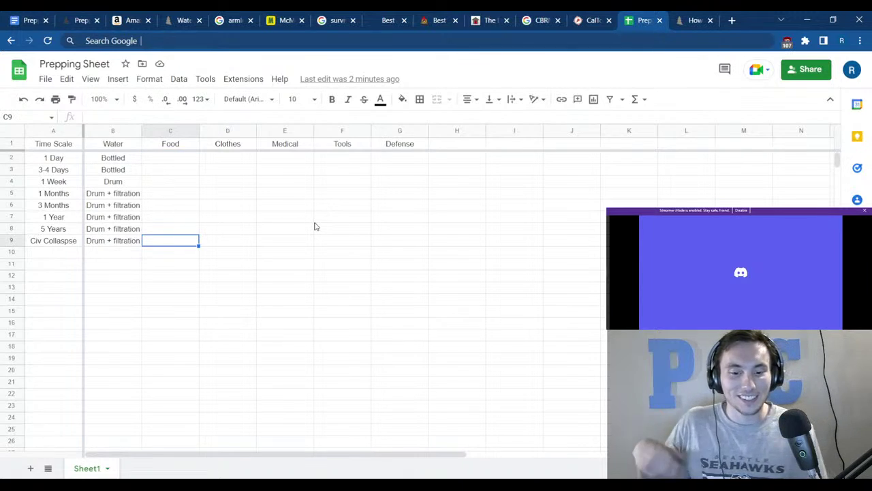
{"action": "type", "text": "Seeds"}
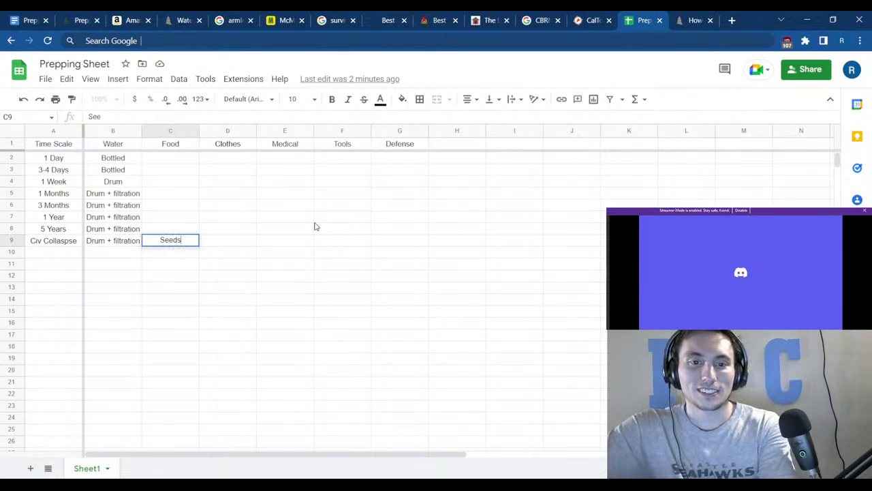
{"action": "key", "text": "ctrl+Up"}
Enter Protein Bars in C2, the 1 Day Food cell.
{"action": "key", "text": "Down"}
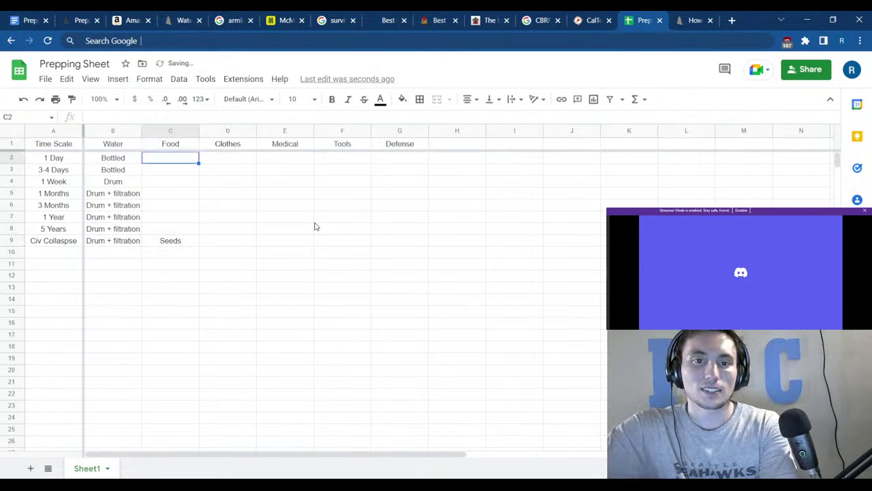
{"action": "type", "text": "Pro"}
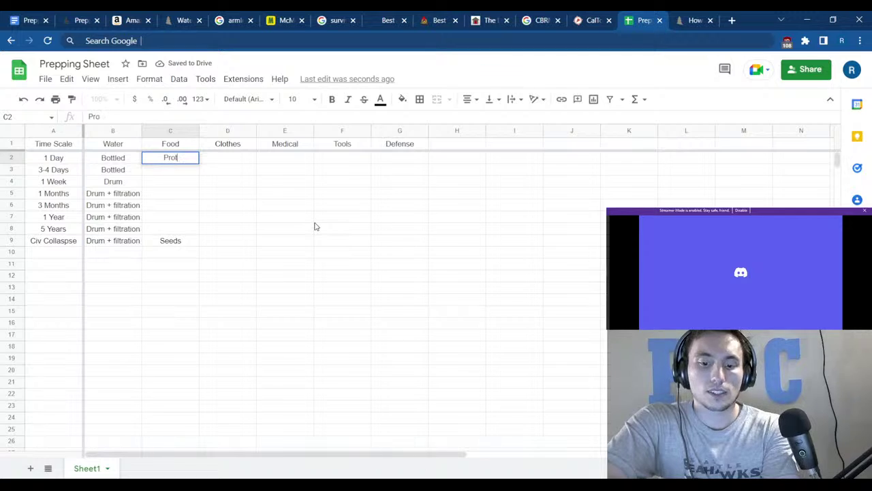
{"action": "type", "text": "tein Bars"}
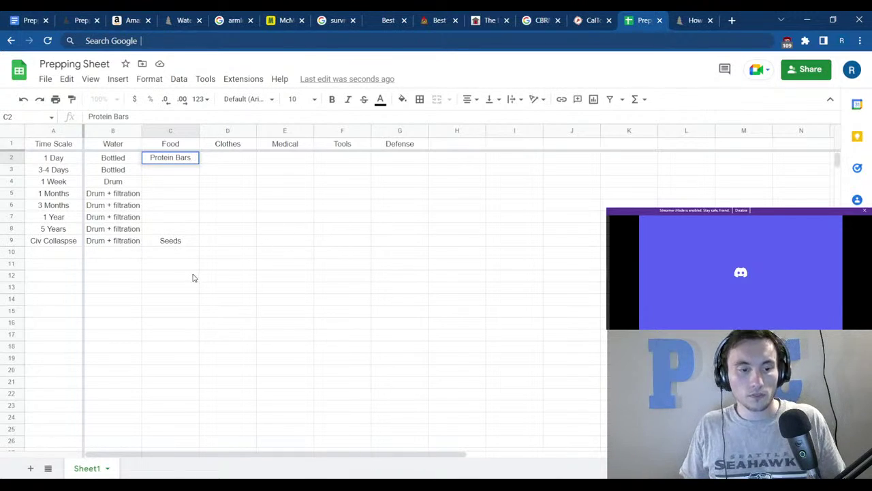
{"action": "left_click", "coordinate": [171, 280]}
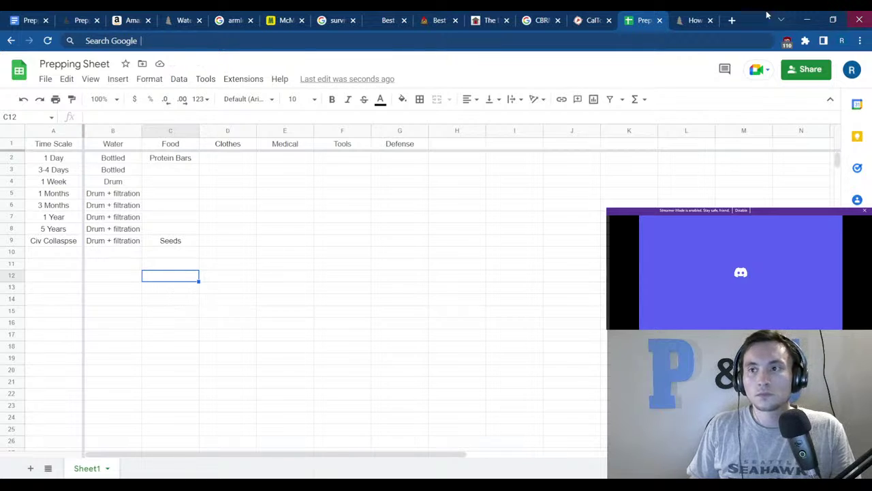
Search '3 sister crops', view its Google Images results, and open a new blank tab.
{"action": "left_click", "coordinate": [732, 20]}
{"action": "type", "text": "3"}
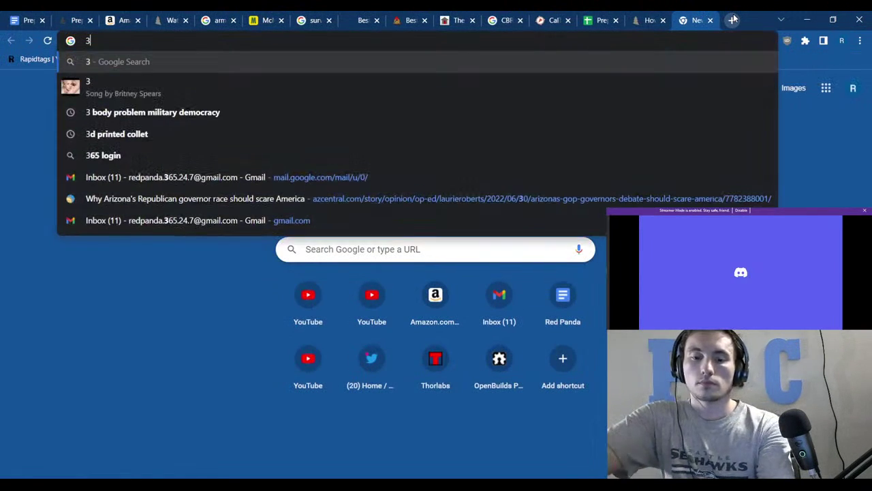
{"action": "type", "text": " sister cr"}
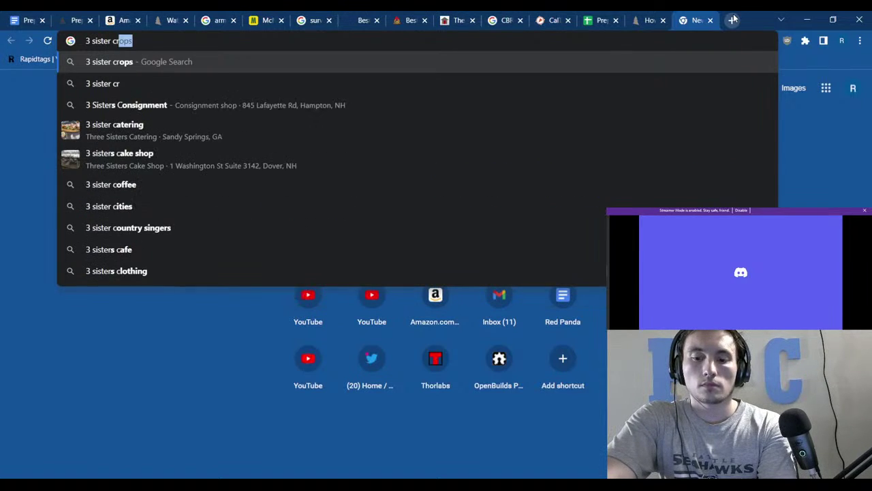
{"action": "key", "text": "Return"}
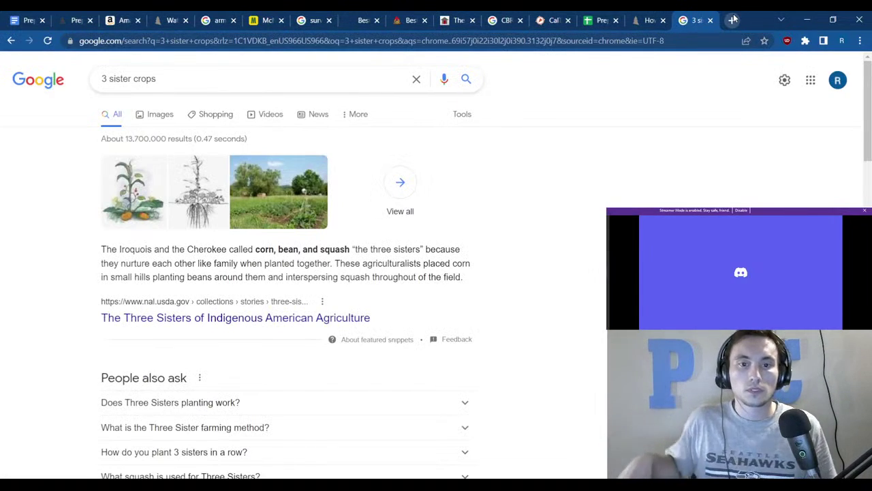
{"action": "left_click_drag", "start_coordinate": [241, 250], "coordinate": [385, 264]}
{"action": "left_click", "coordinate": [475, 257]}
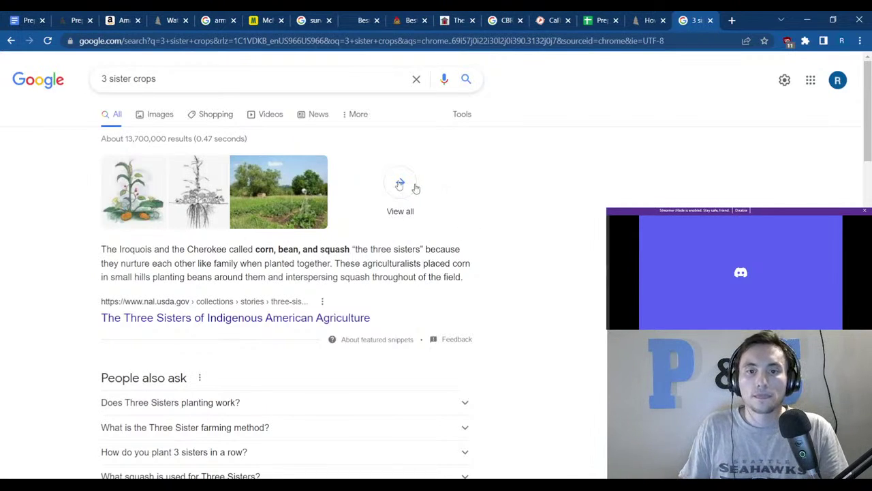
{"action": "left_click", "coordinate": [213, 212]}
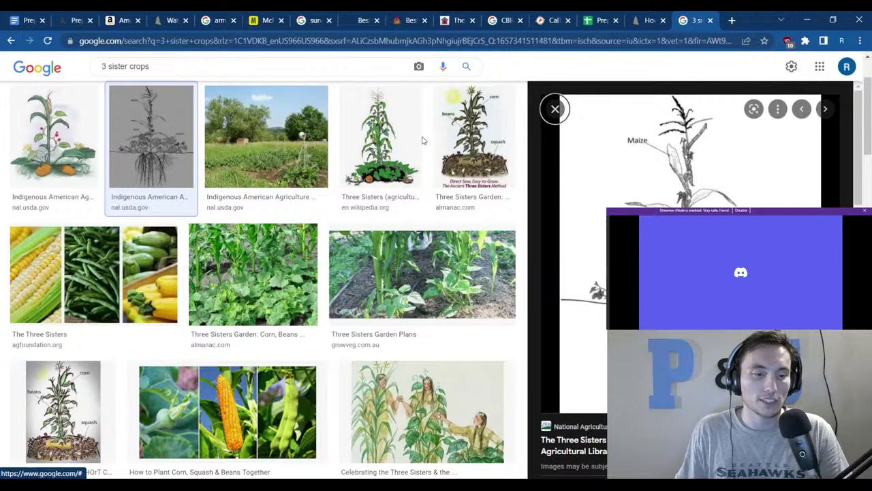
{"action": "left_click", "coordinate": [732, 20]}
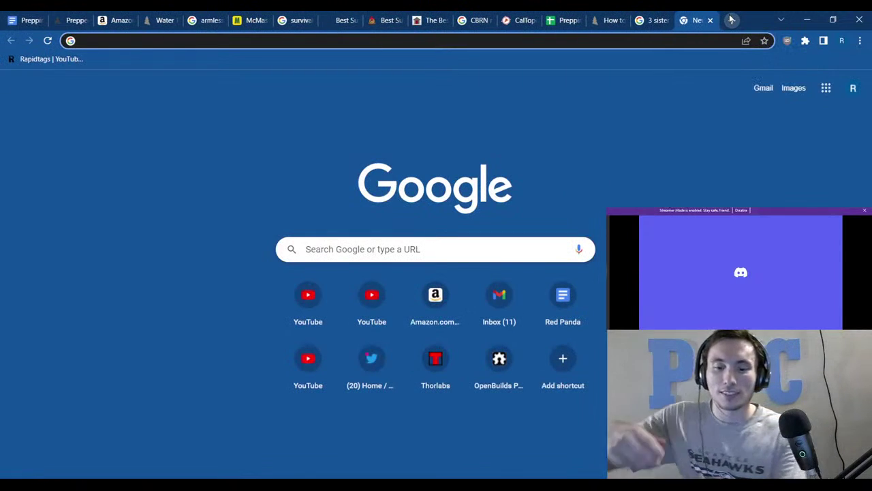
Search 'field seed sin' and look at the Quora question about Leviticus 19:19.
{"action": "type", "text": "field se"}
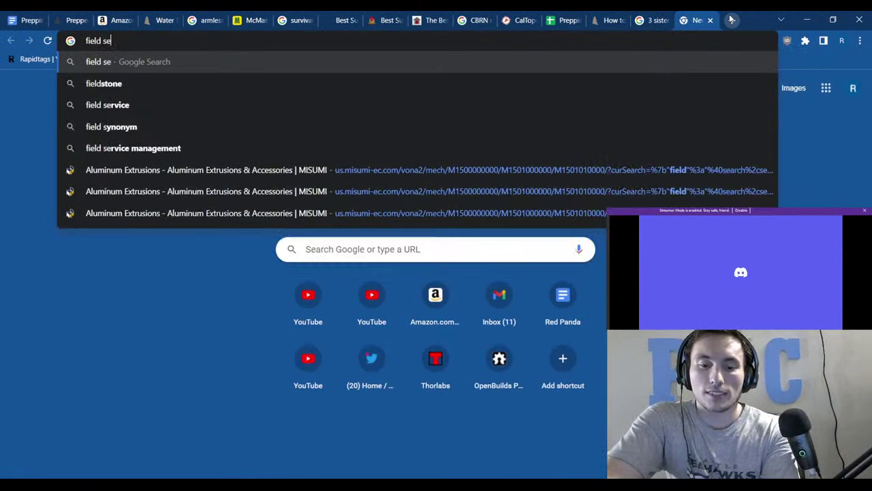
{"action": "type", "text": "ed sin"}
{"action": "key", "text": "Return"}
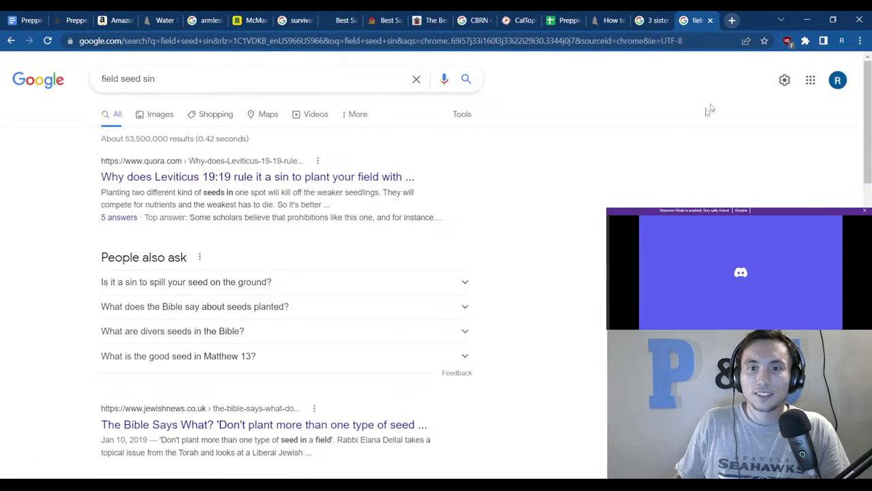
{"action": "left_click", "coordinate": [295, 177]}
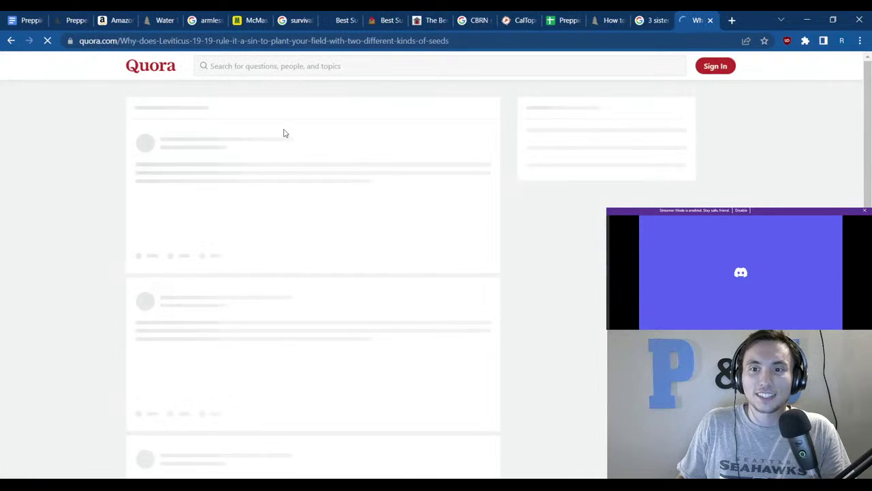
{"action": "left_click_drag", "start_coordinate": [296, 116], "coordinate": [315, 141]}
{"action": "left_click", "coordinate": [315, 137]}
{"action": "left_click", "coordinate": [710, 19]}
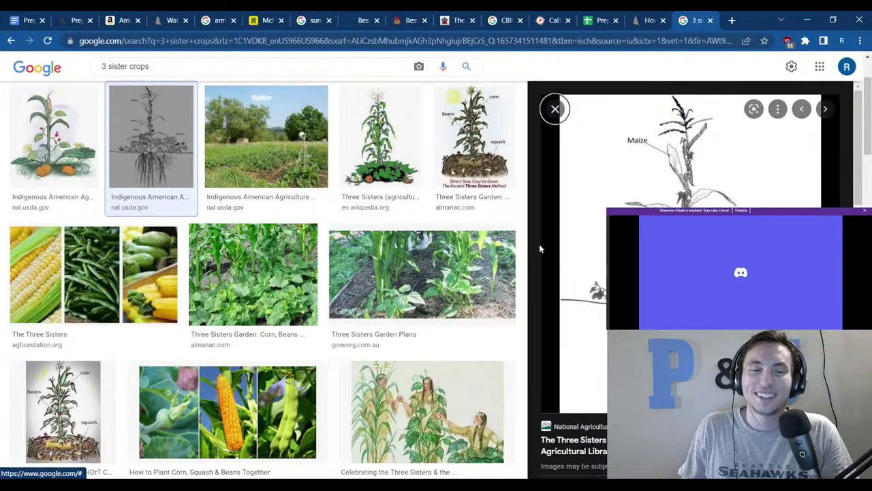
Change the image search to '5 sister crops', then go back to the Prepping Sheet.
{"action": "scroll", "coordinate": [515, 223], "scroll_direction": "down", "scroll_amount": 3}
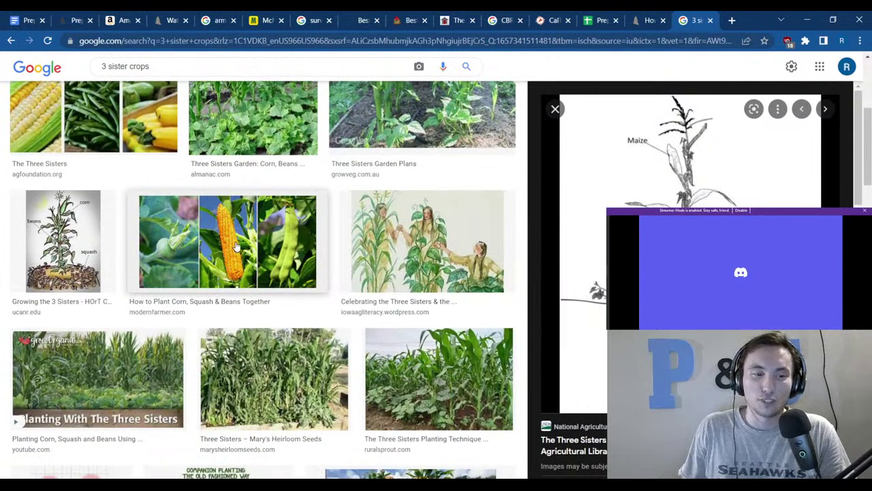
{"action": "scroll", "coordinate": [217, 246], "scroll_direction": "down", "scroll_amount": 3}
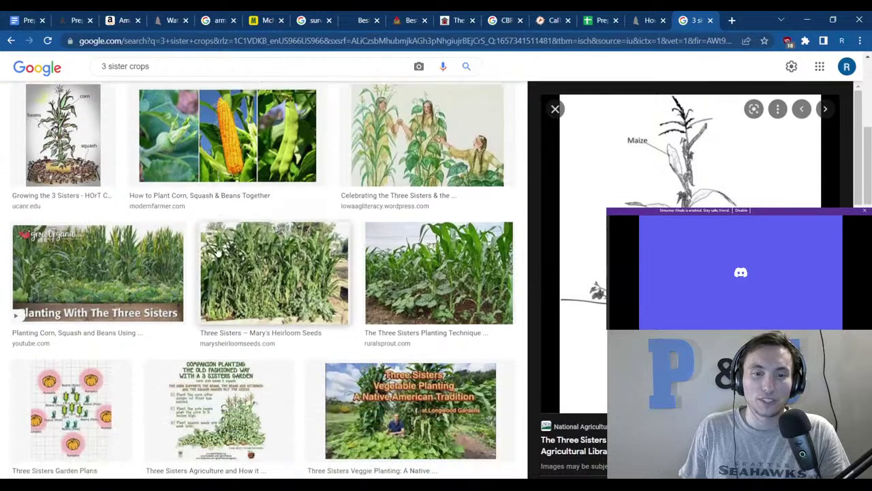
{"action": "scroll", "coordinate": [209, 232], "scroll_direction": "down", "scroll_amount": 3}
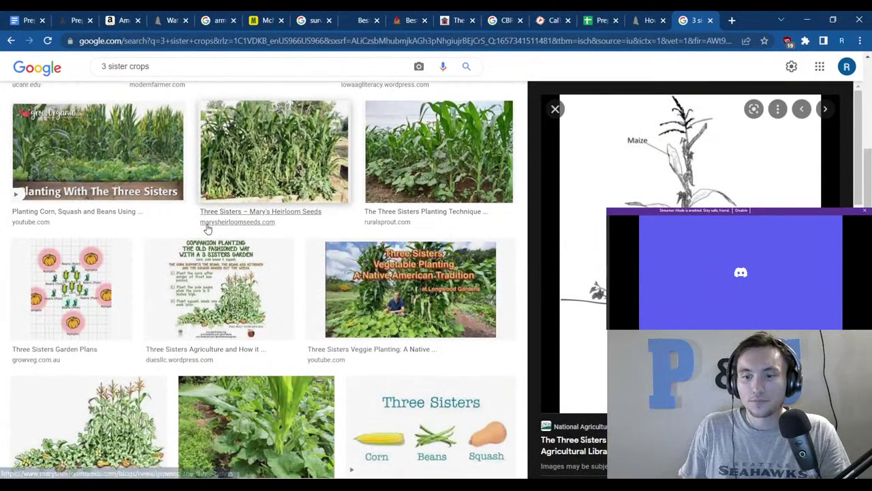
{"action": "scroll", "coordinate": [204, 232], "scroll_direction": "down", "scroll_amount": 2}
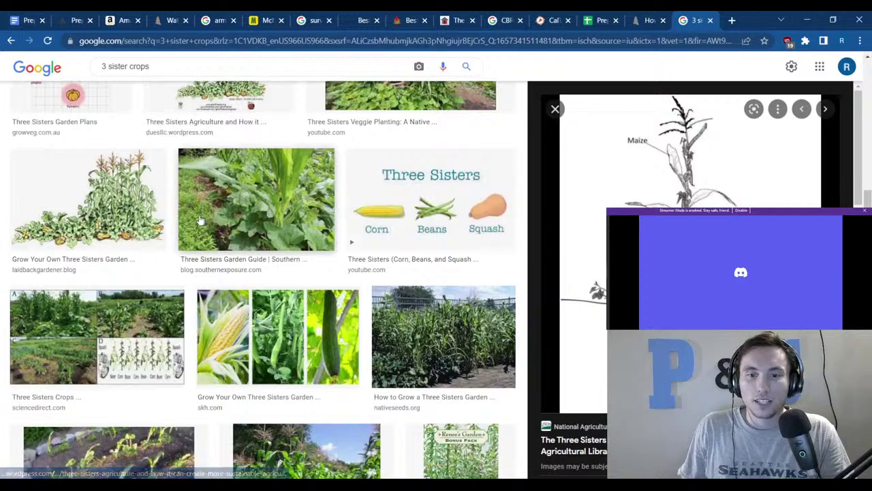
{"action": "scroll", "coordinate": [191, 220], "scroll_direction": "down", "scroll_amount": 5}
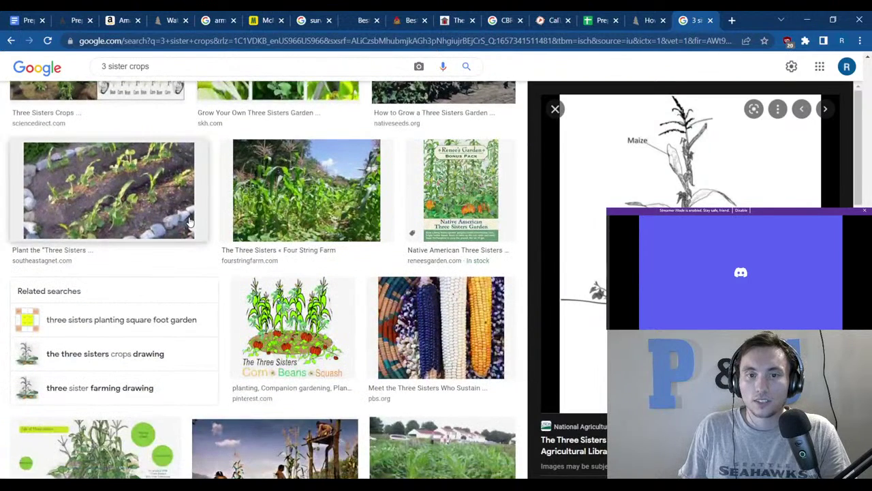
{"action": "scroll", "coordinate": [189, 222], "scroll_direction": "down", "scroll_amount": 3}
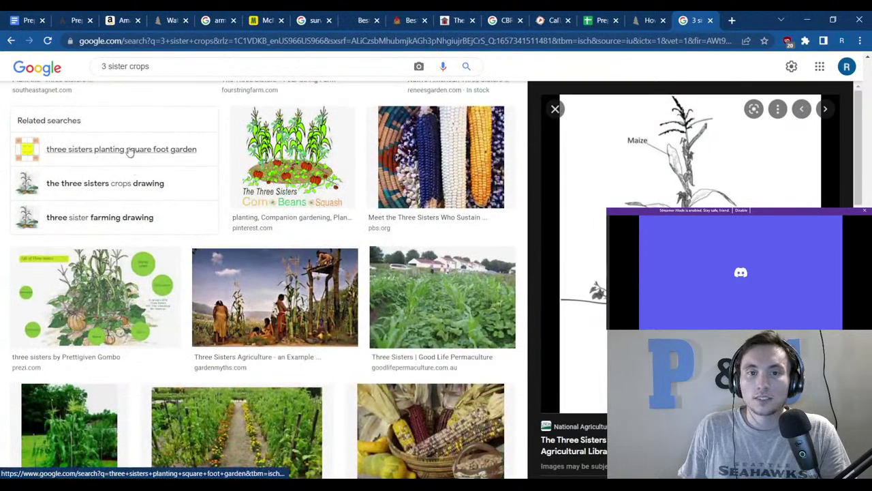
{"action": "scroll", "coordinate": [150, 261], "scroll_direction": "down", "scroll_amount": 3}
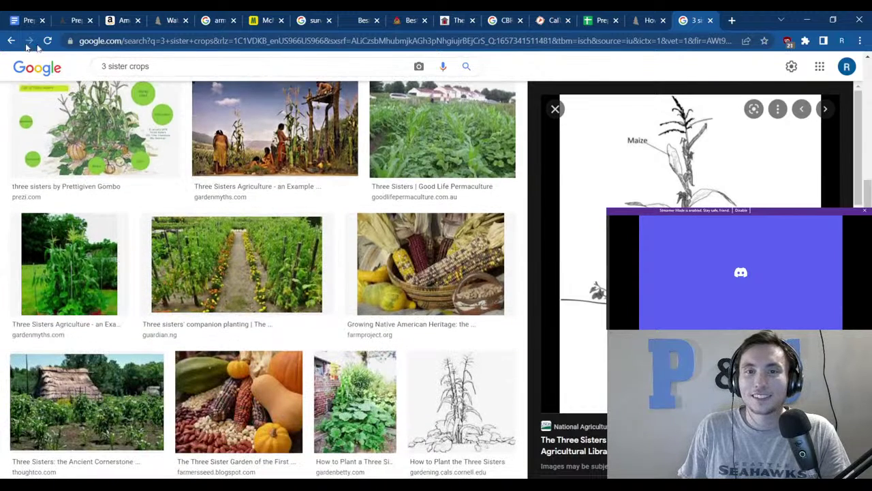
{"action": "left_click", "coordinate": [101, 66]}
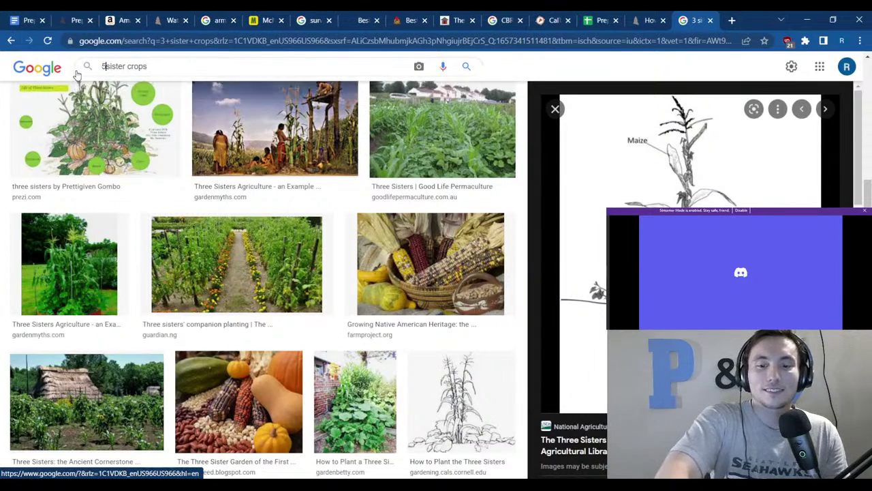
{"action": "type", "text": "5"}
{"action": "key", "text": "Return"}
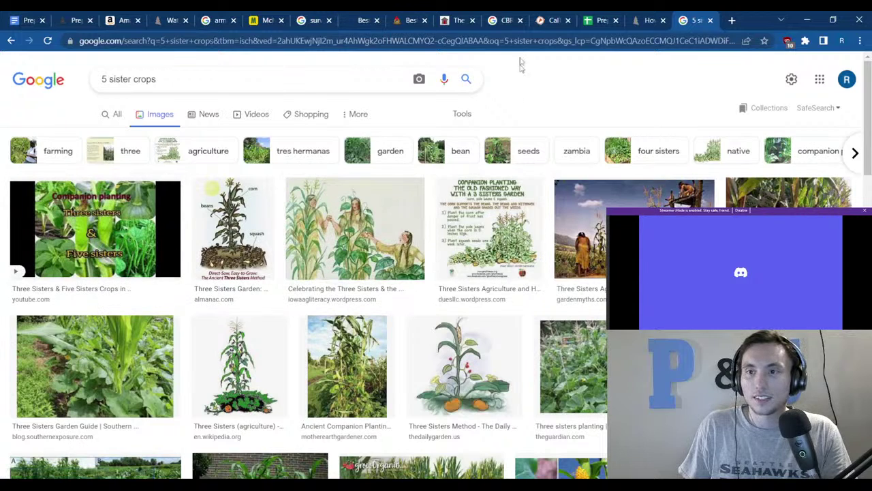
{"action": "left_click", "coordinate": [592, 21]}
{"action": "left_click", "coordinate": [178, 240]}
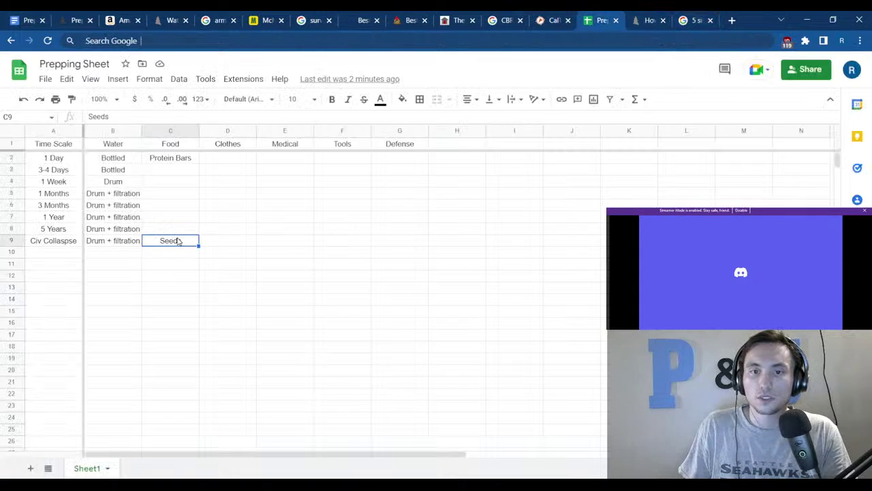
{"action": "left_click", "coordinate": [209, 327]}
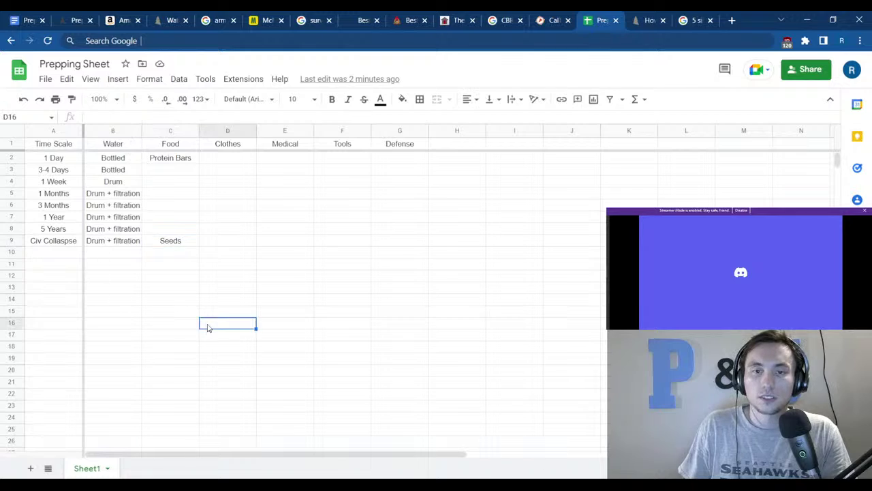
{"action": "left_click", "coordinate": [155, 164]}
{"action": "left_click", "coordinate": [164, 184]}
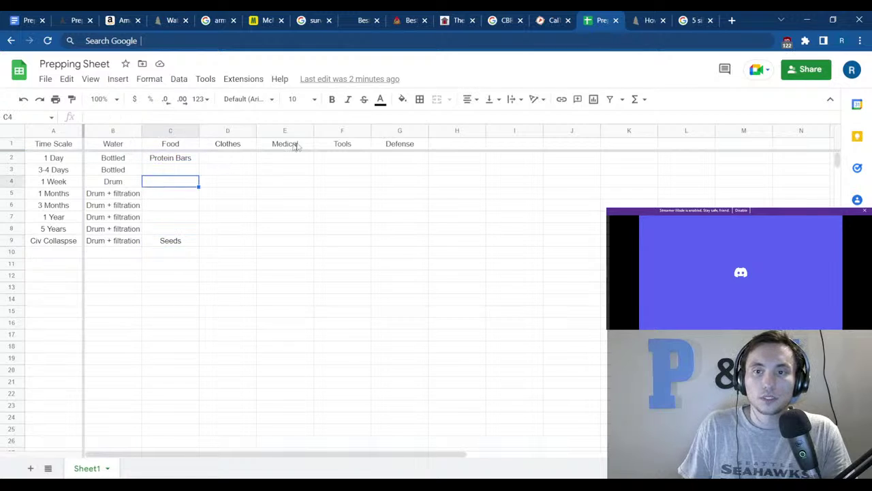
{"action": "left_click", "coordinate": [353, 159]}
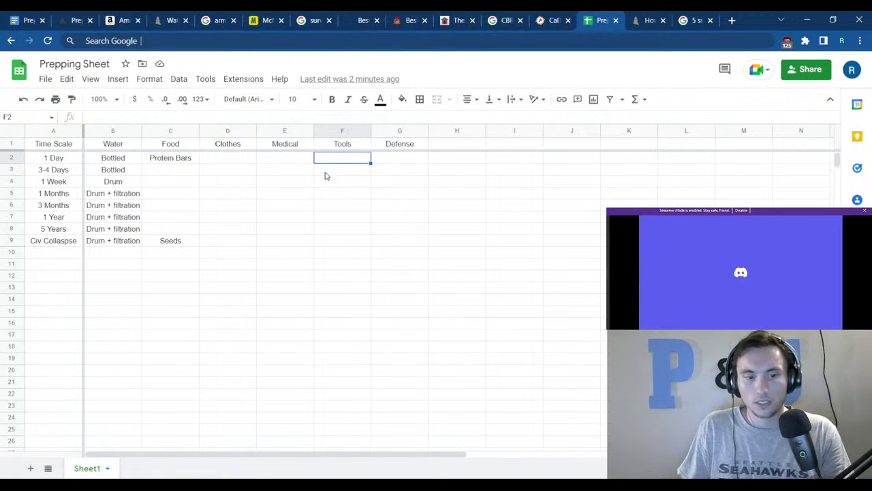
{"action": "left_click", "coordinate": [327, 184]}
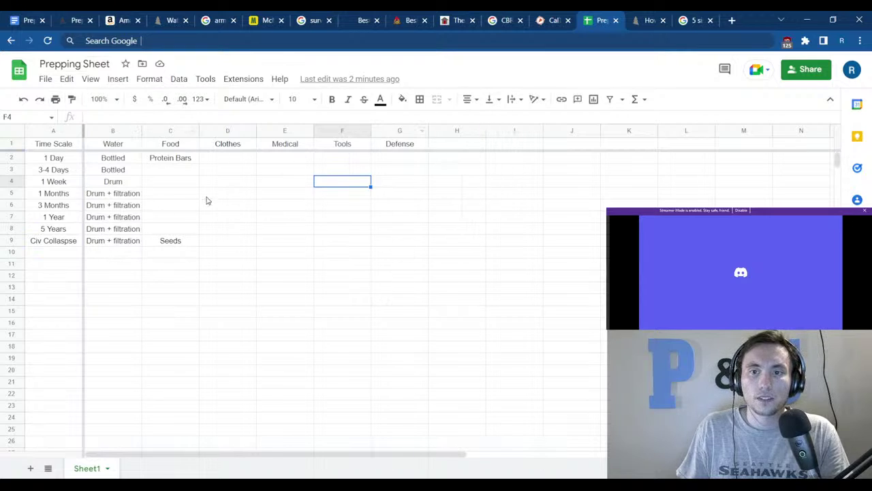
{"action": "left_click", "coordinate": [397, 158]}
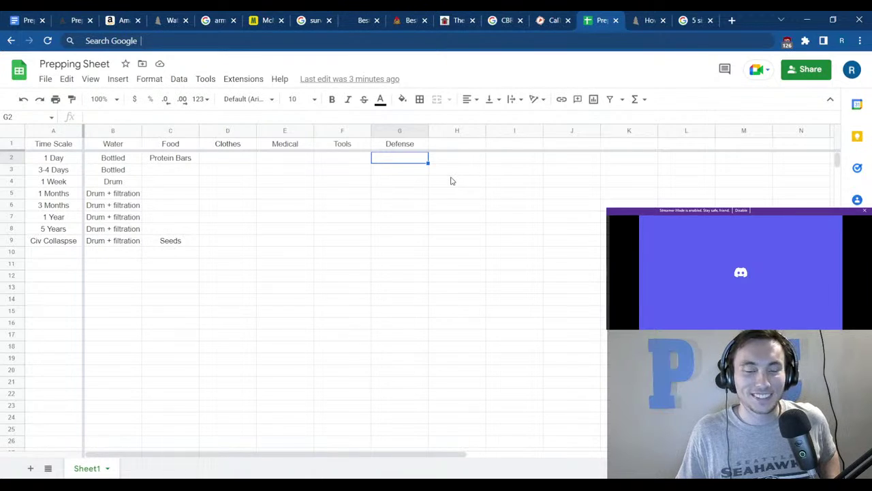
{"action": "left_click", "coordinate": [451, 178]}
{"action": "left_click", "coordinate": [415, 179]}
{"action": "left_click", "coordinate": [411, 162]}
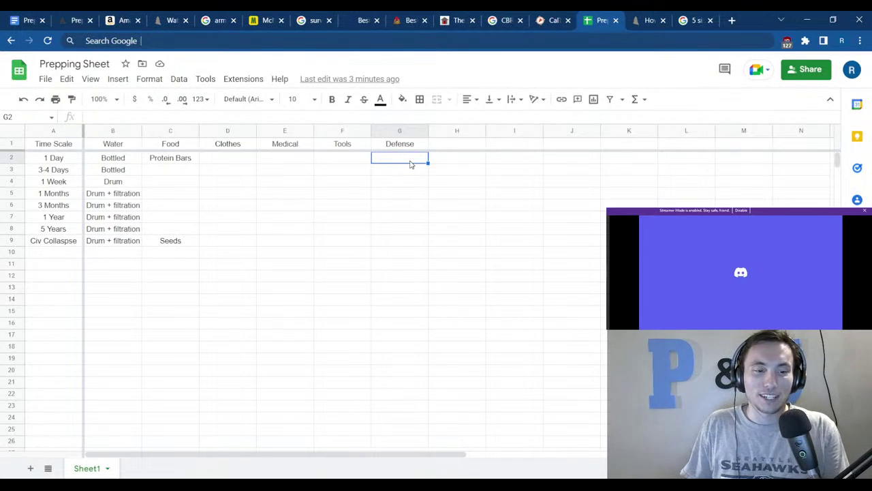
{"action": "left_click", "coordinate": [415, 230]}
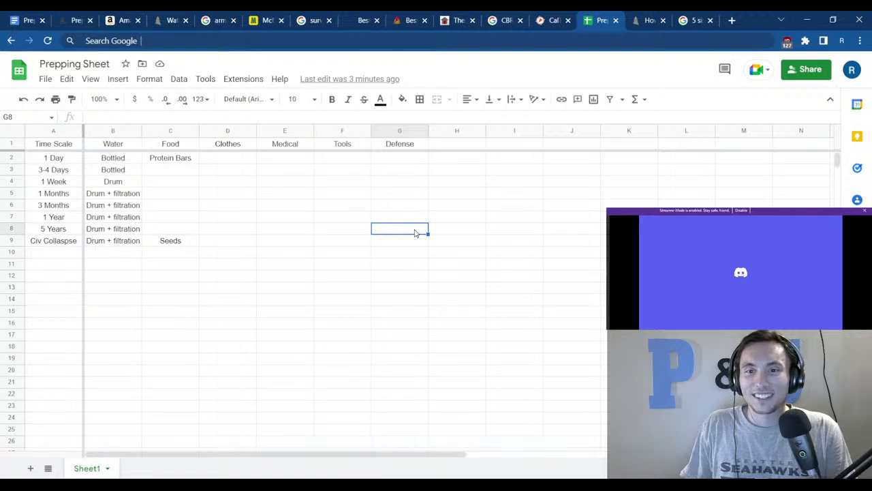
{"action": "left_click", "coordinate": [357, 253]}
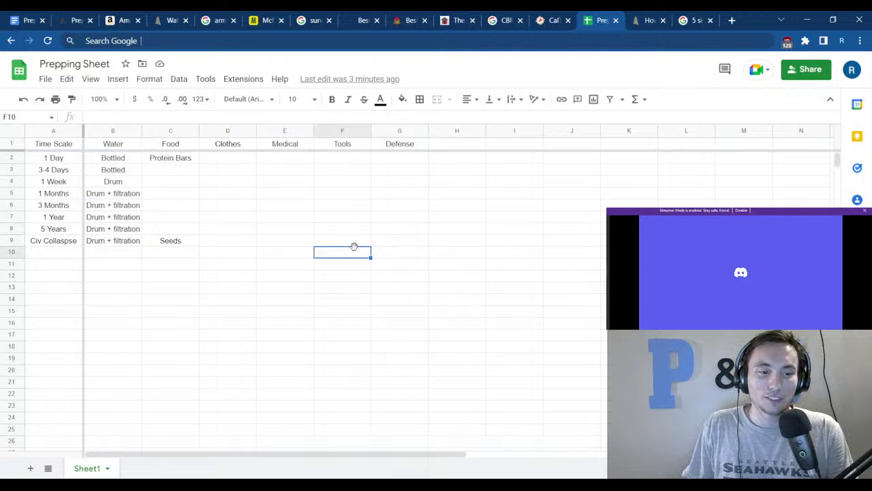
{"action": "left_click", "coordinate": [323, 206]}
{"action": "left_click", "coordinate": [325, 182]}
{"action": "left_click", "coordinate": [327, 159]}
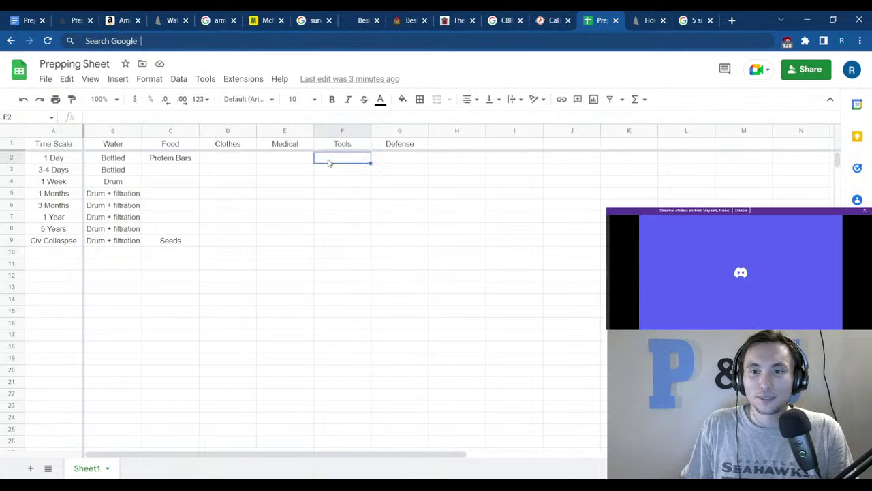
{"action": "left_click_drag", "start_coordinate": [328, 165], "coordinate": [326, 240]}
{"action": "left_click", "coordinate": [399, 232]}
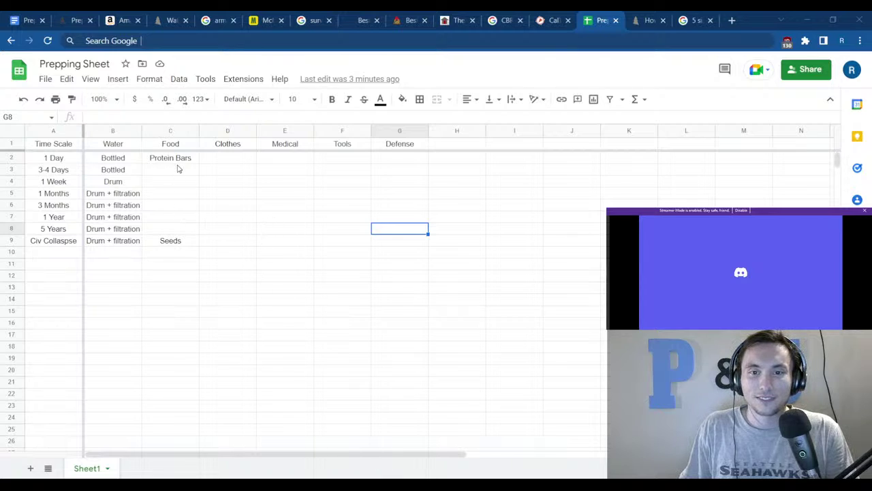
{"action": "left_click_drag", "start_coordinate": [177, 158], "coordinate": [177, 241]}
{"action": "left_click", "coordinate": [228, 265]}
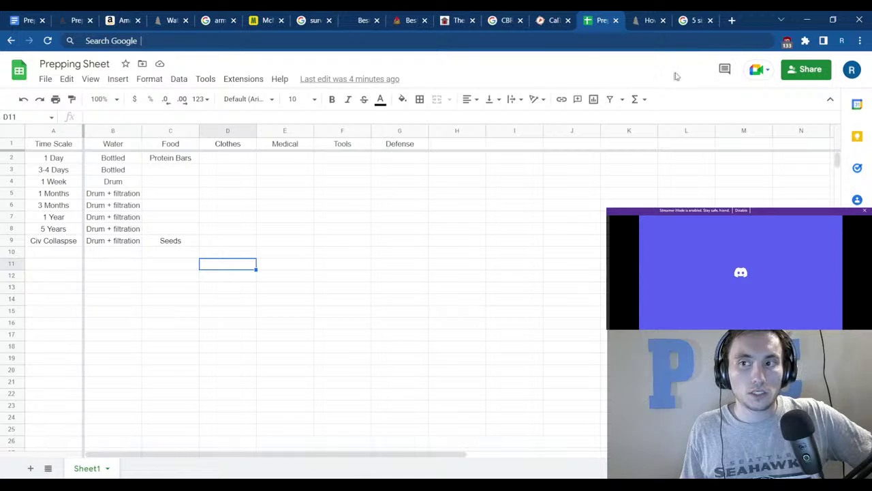
Close the REI backpack and crop image search tabs to return to the Prepping Sheet.
{"action": "left_click", "coordinate": [652, 15]}
{"action": "left_click", "coordinate": [663, 20]}
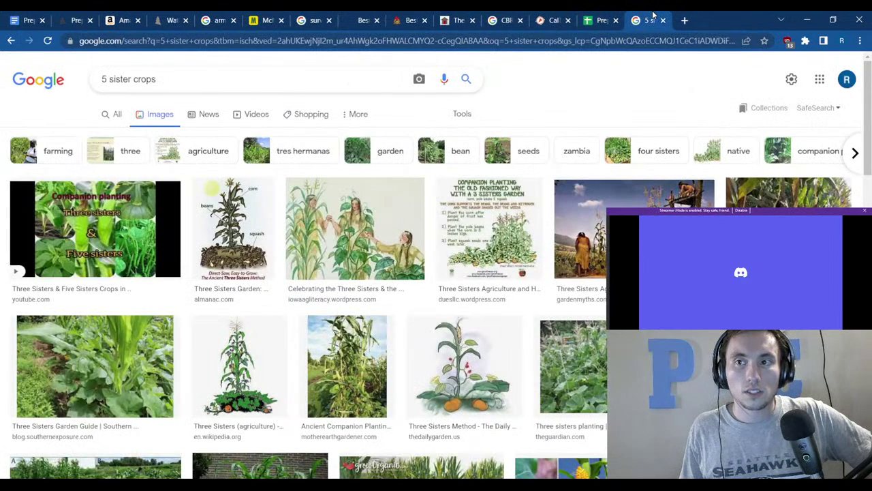
{"action": "left_click", "coordinate": [663, 20]}
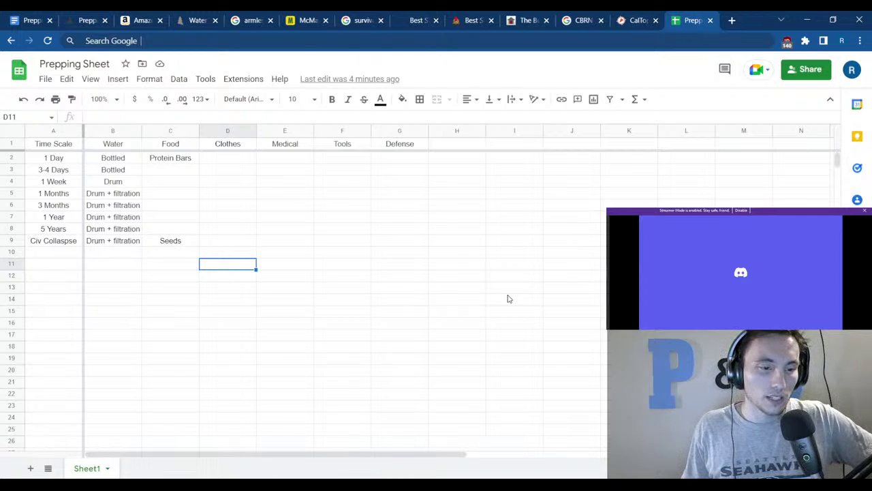
Select several cells in the supplies table before moving to the Prepping gear-list document.
{"action": "left_click", "coordinate": [167, 329]}
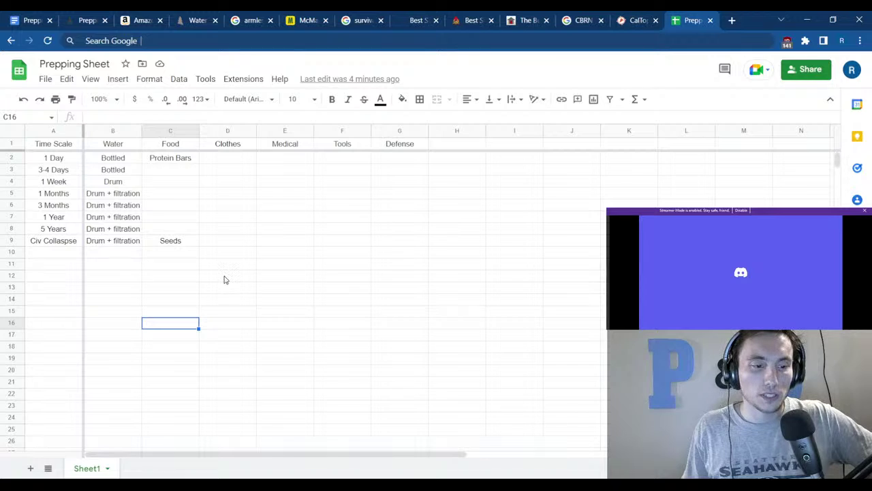
{"action": "left_click", "coordinate": [211, 243]}
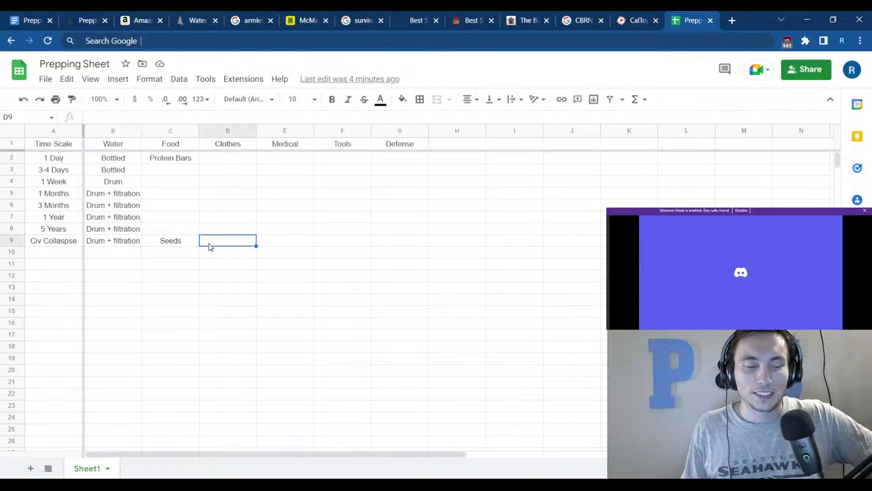
{"action": "left_click", "coordinate": [212, 218]}
{"action": "left_click", "coordinate": [220, 184]}
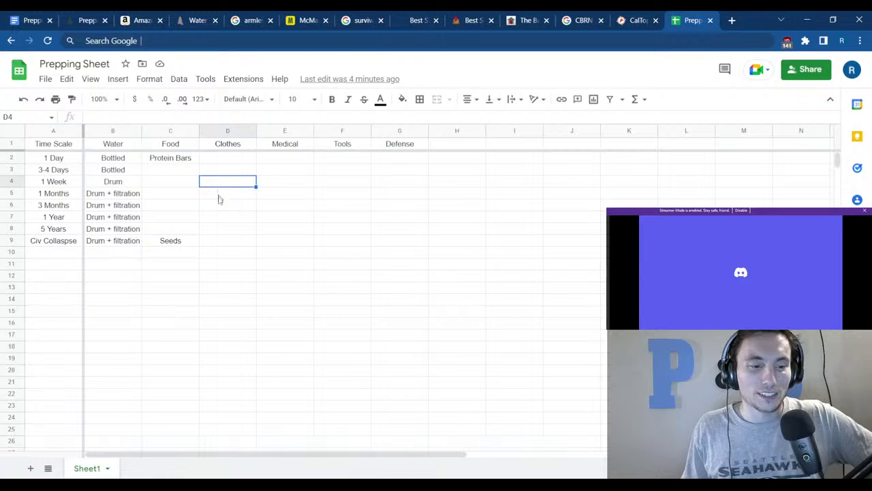
{"action": "left_click", "coordinate": [218, 207]}
{"action": "left_click", "coordinate": [282, 207]}
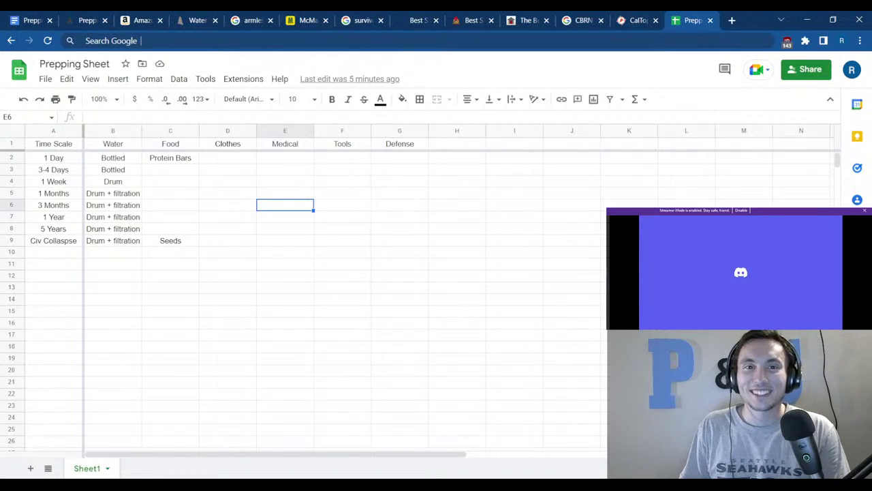
{"action": "left_click", "coordinate": [32, 19]}
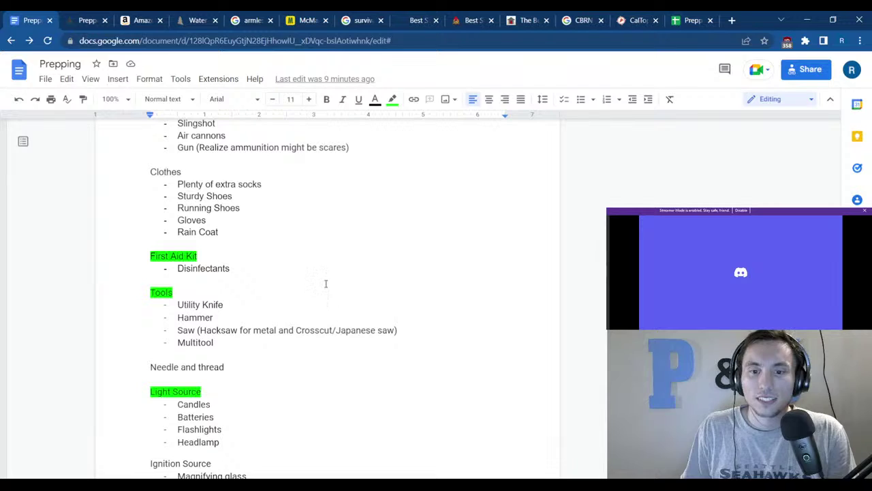
Review the gear list's Food, Tools, Light Source and PPE sections, then return to the Prepping Sheet.
{"action": "scroll", "coordinate": [326, 284], "scroll_direction": "down", "scroll_amount": 3}
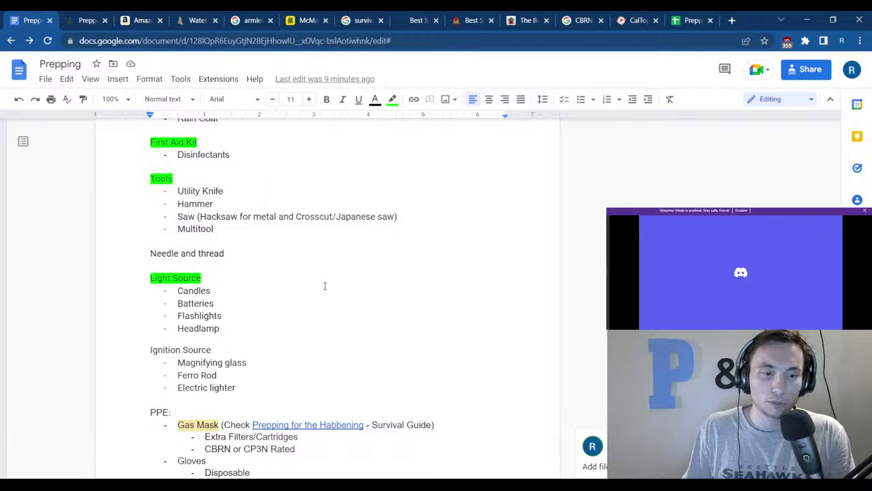
{"action": "double_click", "coordinate": [285, 342]}
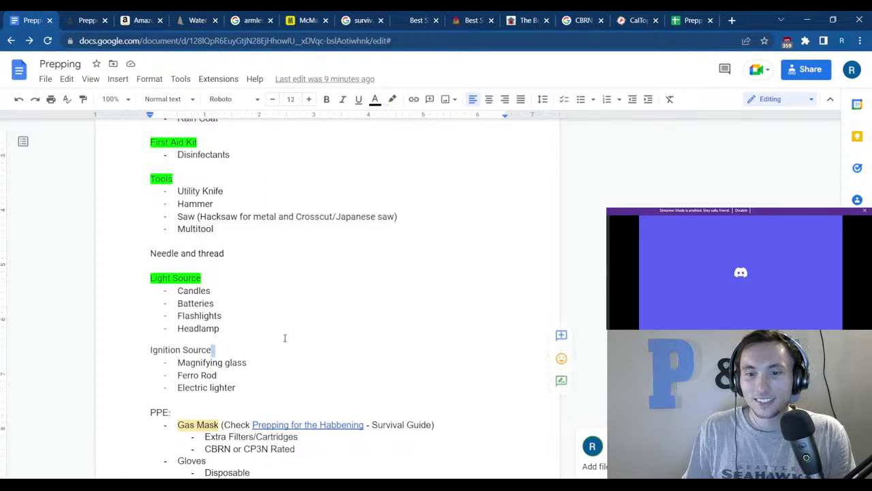
{"action": "scroll", "coordinate": [282, 330], "scroll_direction": "down", "scroll_amount": 2}
{"action": "left_click_drag", "start_coordinate": [282, 329], "coordinate": [288, 372]}
{"action": "left_click", "coordinate": [290, 368]}
{"action": "scroll", "coordinate": [352, 290], "scroll_direction": "down", "scroll_amount": 2}
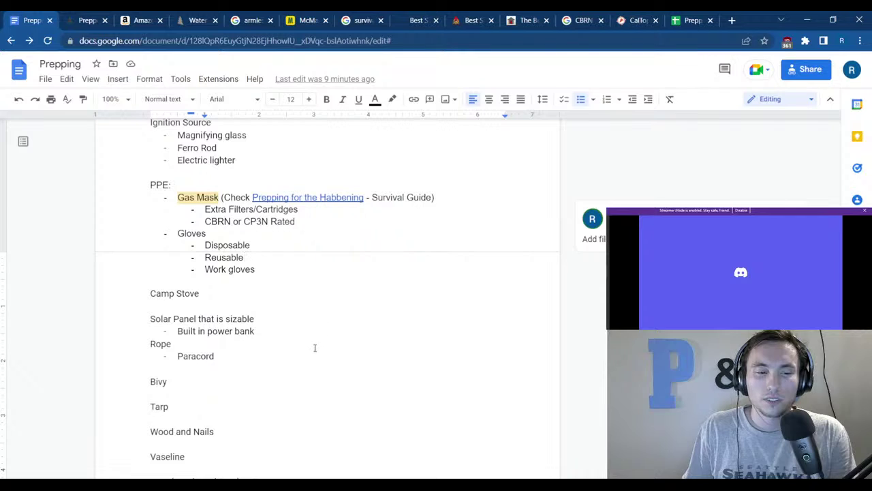
{"action": "scroll", "coordinate": [468, 327], "scroll_direction": "up", "scroll_amount": 4}
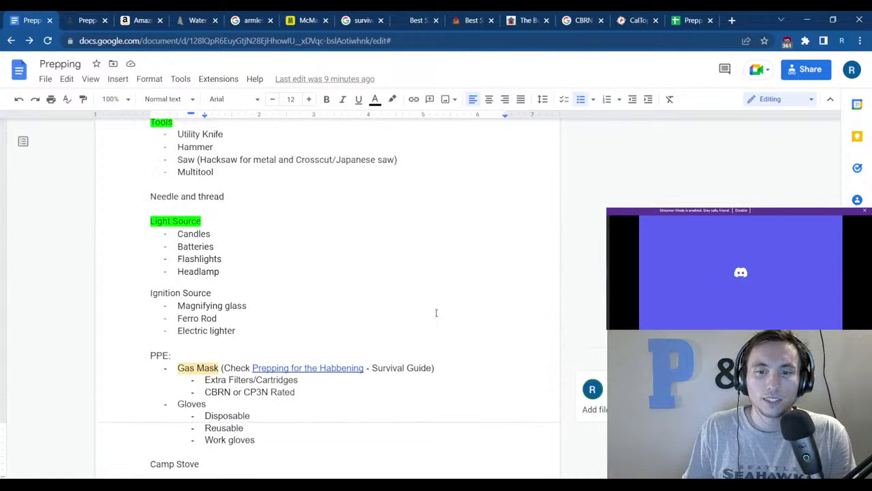
{"action": "scroll", "coordinate": [432, 302], "scroll_direction": "up", "scroll_amount": 3}
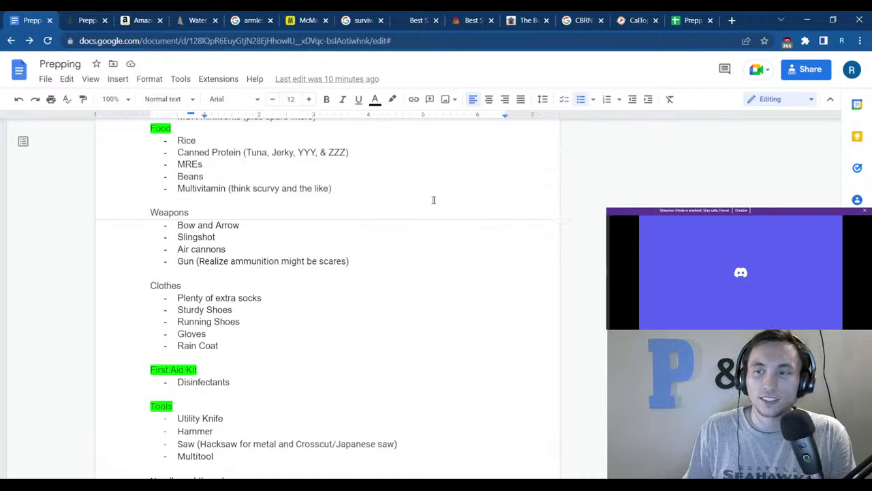
{"action": "left_click", "coordinate": [693, 21]}
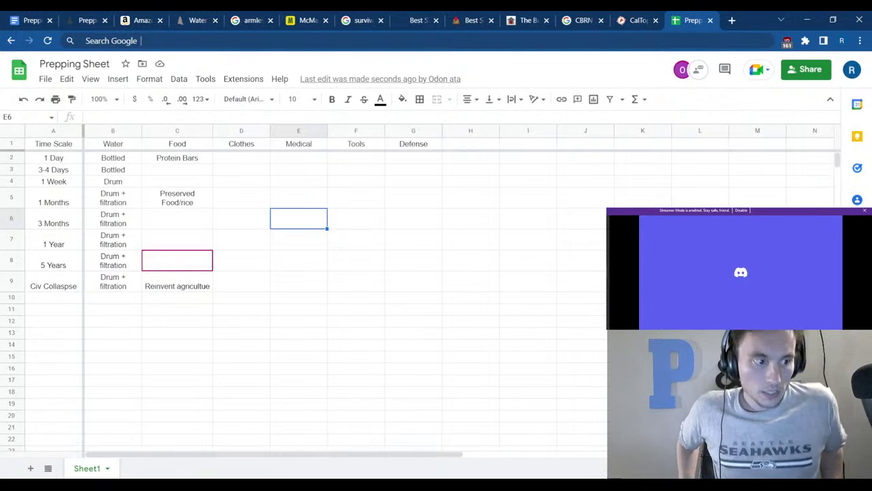
Fill the Food column with 'Preserved Food/rice' in C5 and 'Reinvent agriculture' in C9.
{"action": "mouse_move", "coordinate": [545, 485]}
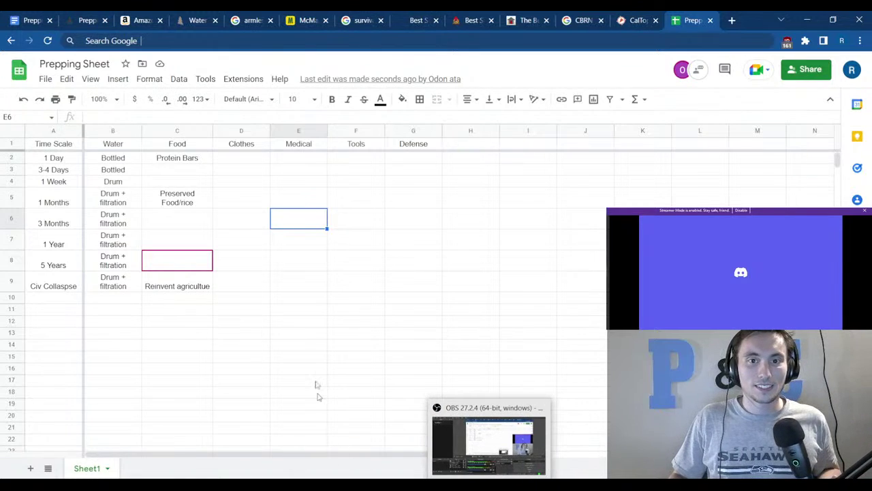
{"action": "left_click", "coordinate": [291, 346]}
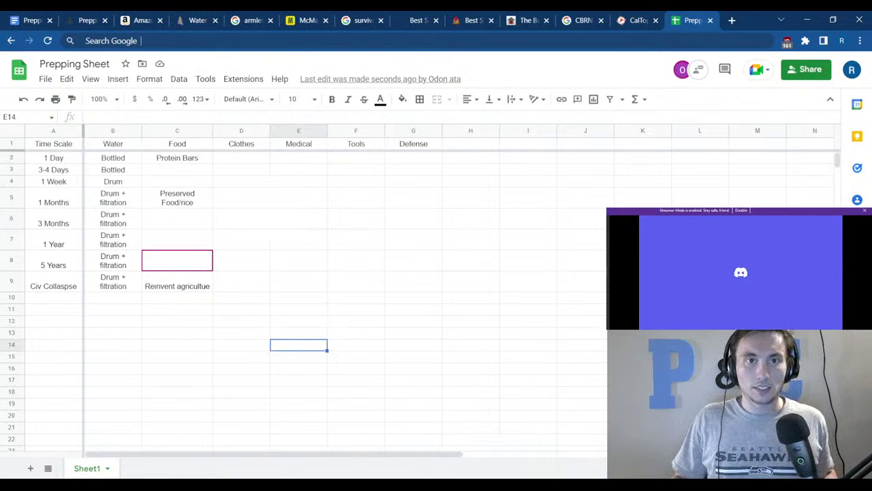
{"action": "left_click", "coordinate": [18, 16]}
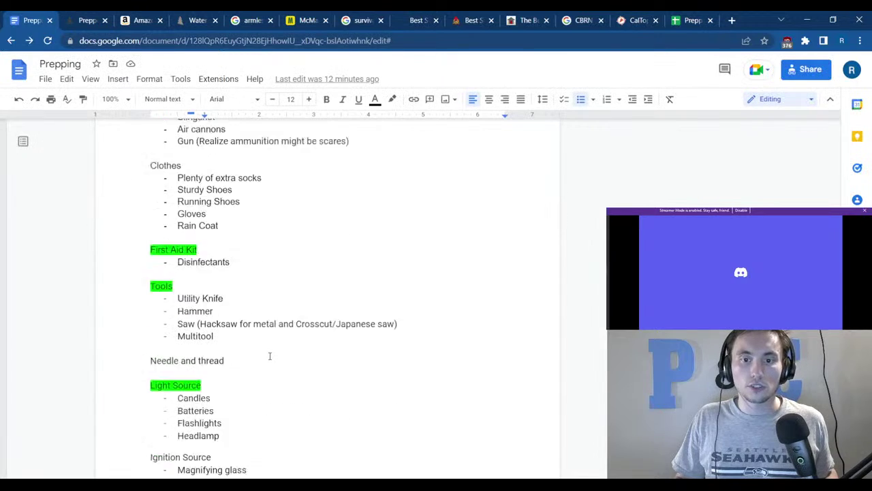
Add a 'Fishing Rod' item on the line just above Lock Box in the gear list.
{"action": "scroll", "coordinate": [270, 356], "scroll_direction": "down", "scroll_amount": 3}
{"action": "scroll", "coordinate": [243, 331], "scroll_direction": "up", "scroll_amount": 5}
{"action": "scroll", "coordinate": [228, 315], "scroll_direction": "down", "scroll_amount": 8}
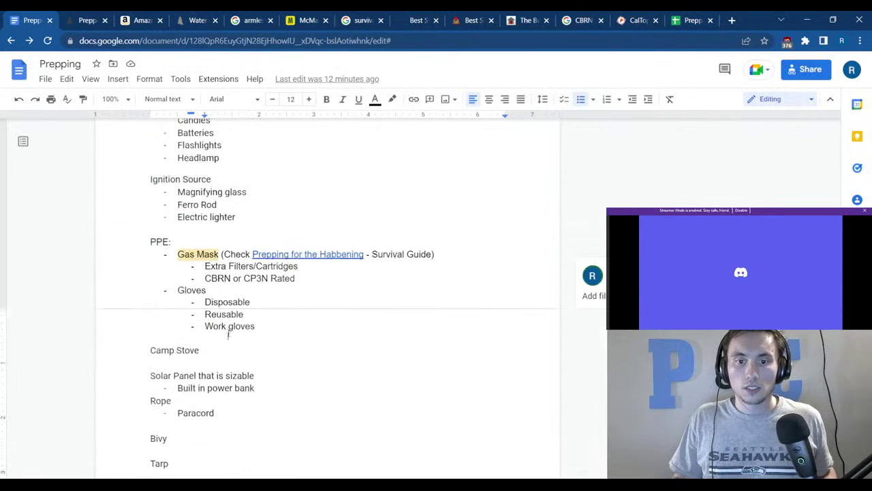
{"action": "scroll", "coordinate": [227, 334], "scroll_direction": "down", "scroll_amount": 3}
{"action": "left_click", "coordinate": [188, 436]}
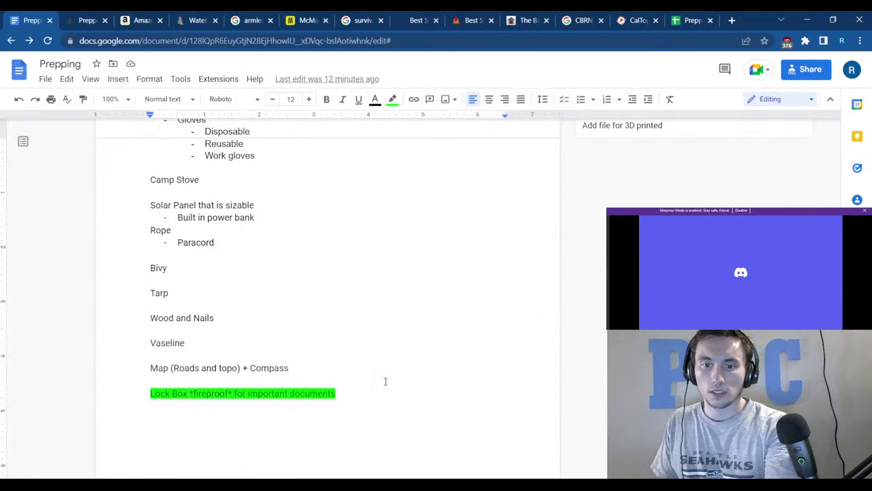
{"action": "type", "text": "F"}
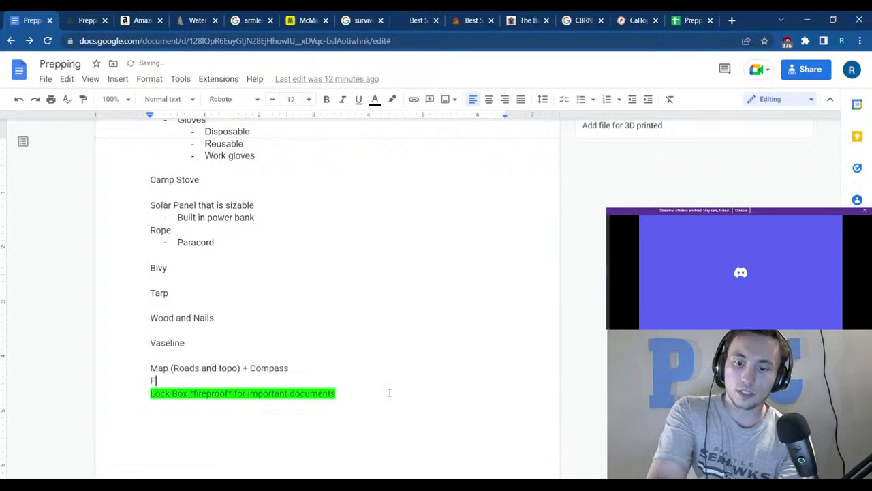
{"action": "type", "text": "ishing Rod"}
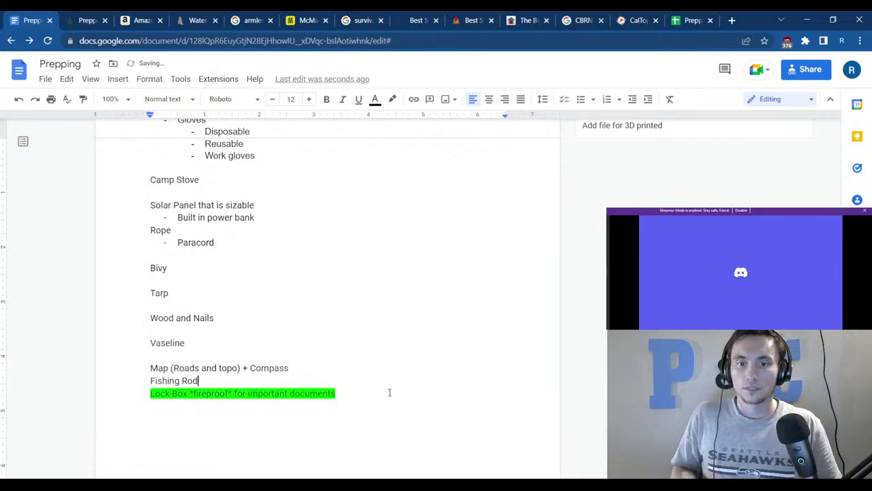
{"action": "left_click", "coordinate": [395, 304]}
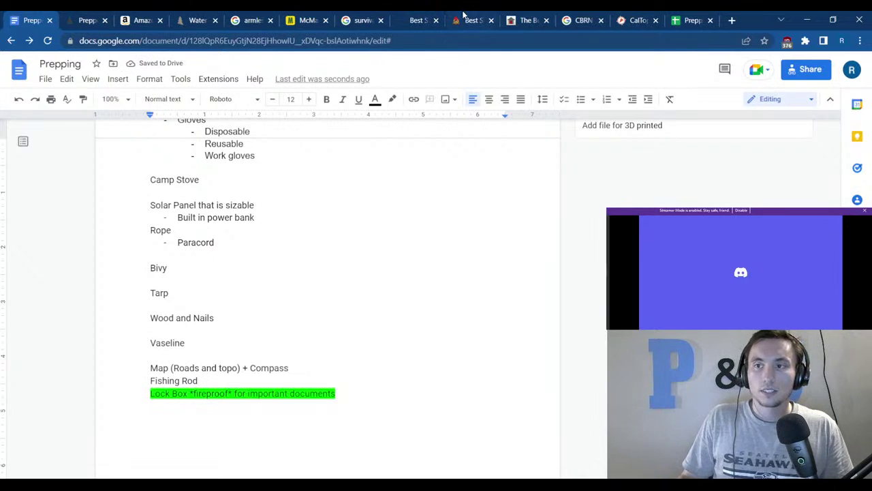
{"action": "left_click", "coordinate": [690, 20]}
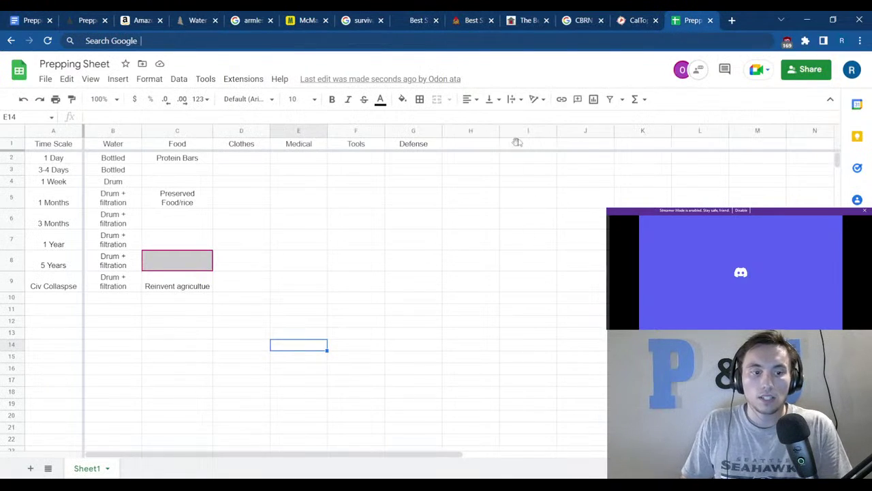
Enter 'Fishing supplies' in C8, the 5 Years row of the Food column.
{"action": "left_click", "coordinate": [436, 283]}
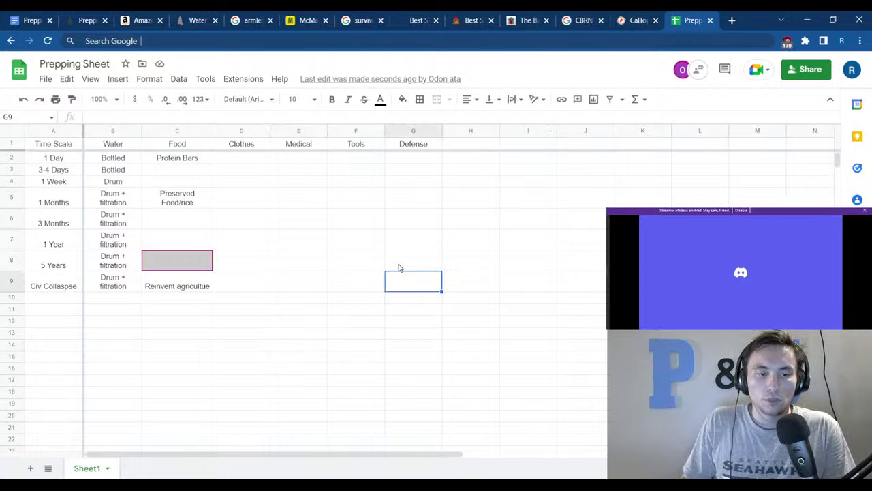
{"action": "left_click", "coordinate": [368, 346]}
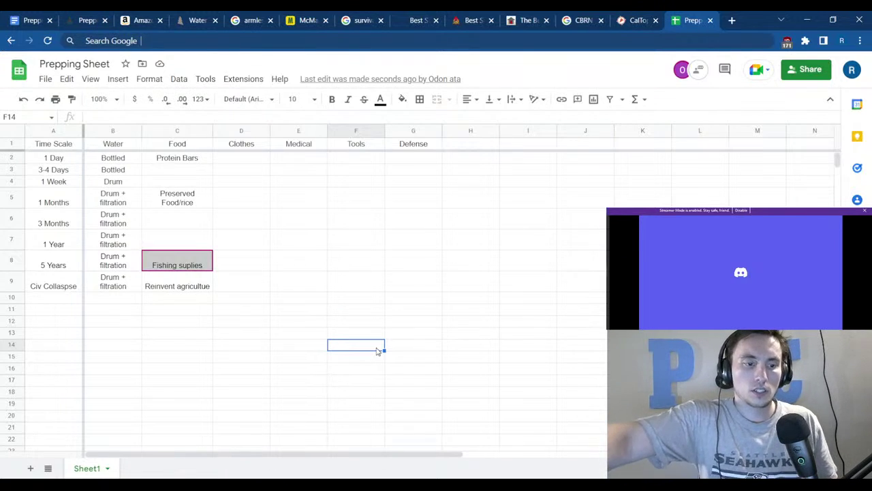
{"action": "left_click", "coordinate": [152, 355]}
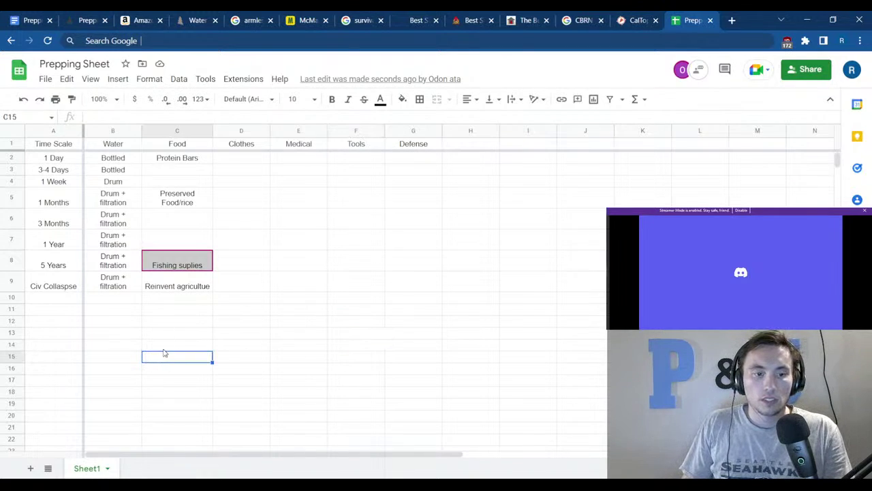
Replace the C8 food entry 'Fishing suplies' with 'Fishing/Trapping'.
{"action": "left_click", "coordinate": [166, 260]}
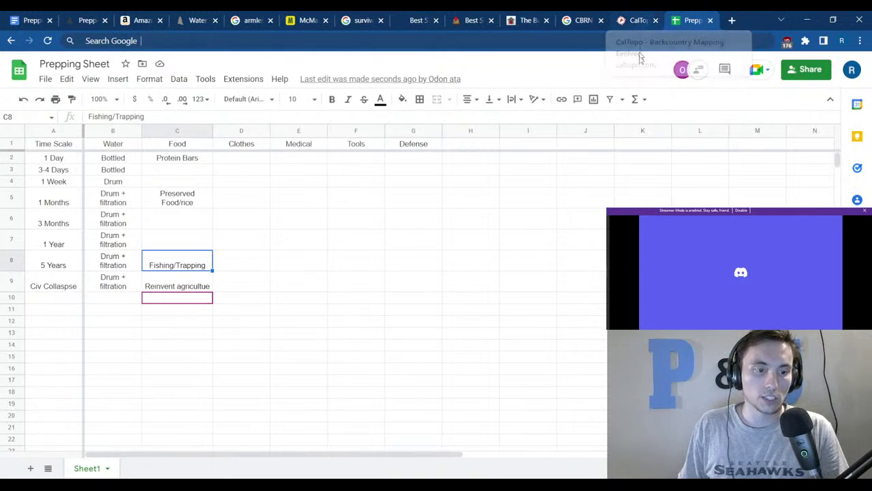
{"action": "left_click", "coordinate": [382, 247]}
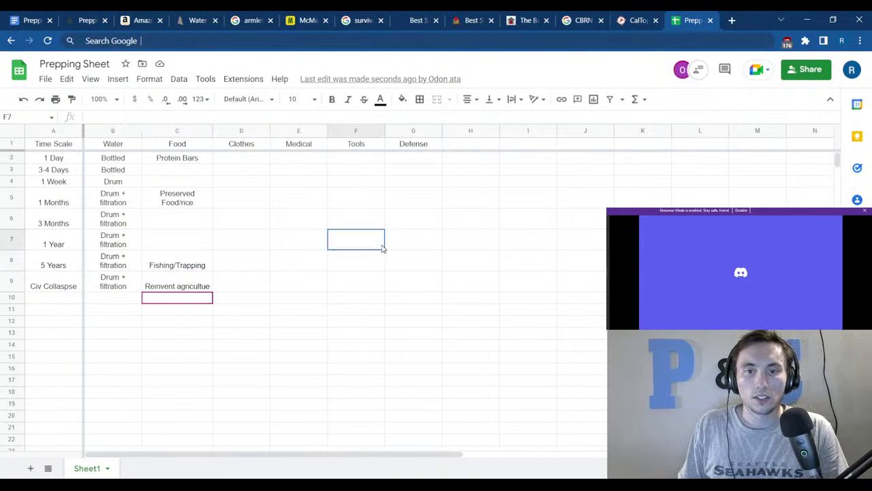
{"action": "left_click", "coordinate": [241, 325]}
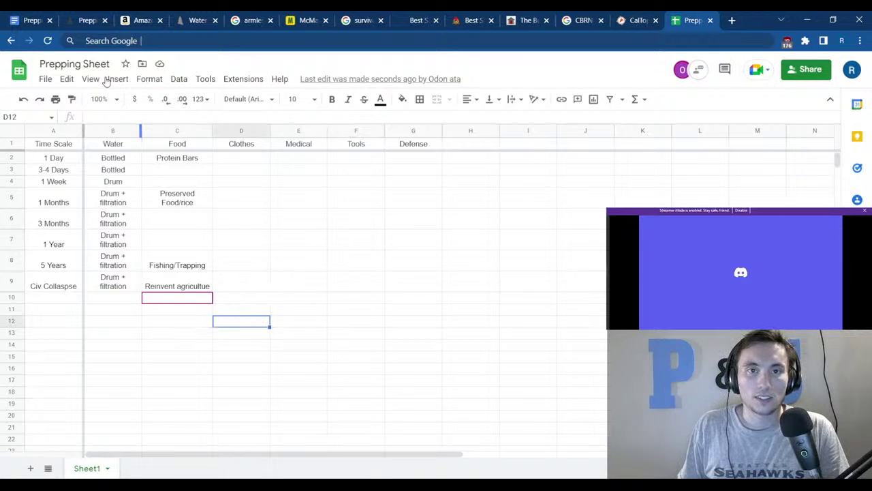
Add a 'Strong BB Gun' bullet below Gun in the Weapons list, then open a blank browser tab.
{"action": "left_click", "coordinate": [48, 16]}
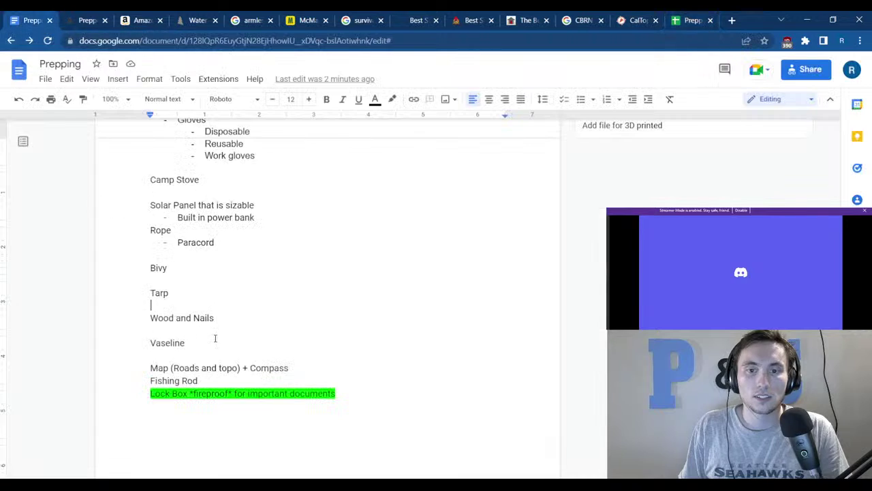
{"action": "scroll", "coordinate": [218, 347], "scroll_direction": "up", "scroll_amount": 2}
{"action": "scroll", "coordinate": [238, 336], "scroll_direction": "up", "scroll_amount": 3}
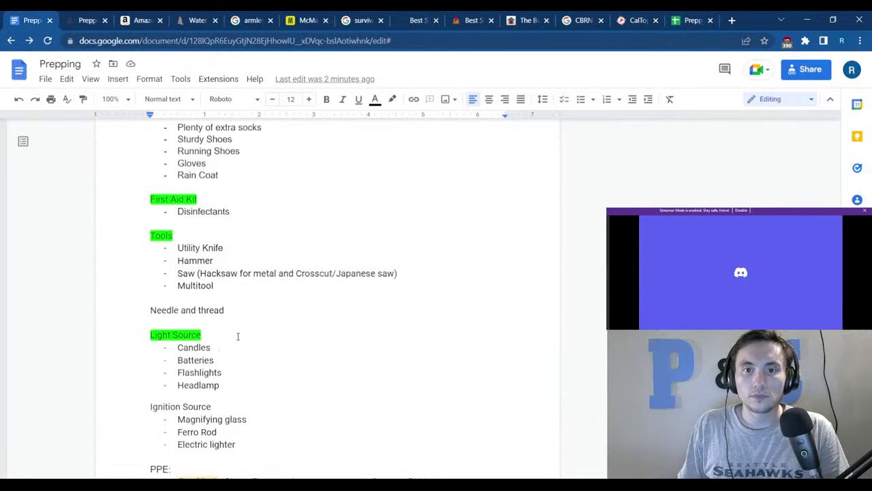
{"action": "scroll", "coordinate": [226, 297], "scroll_direction": "up", "scroll_amount": 4}
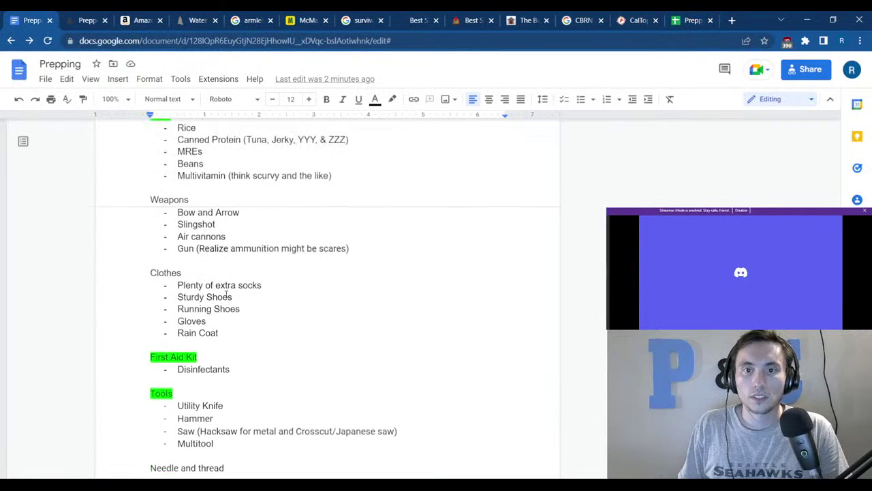
{"action": "left_click", "coordinate": [352, 264]}
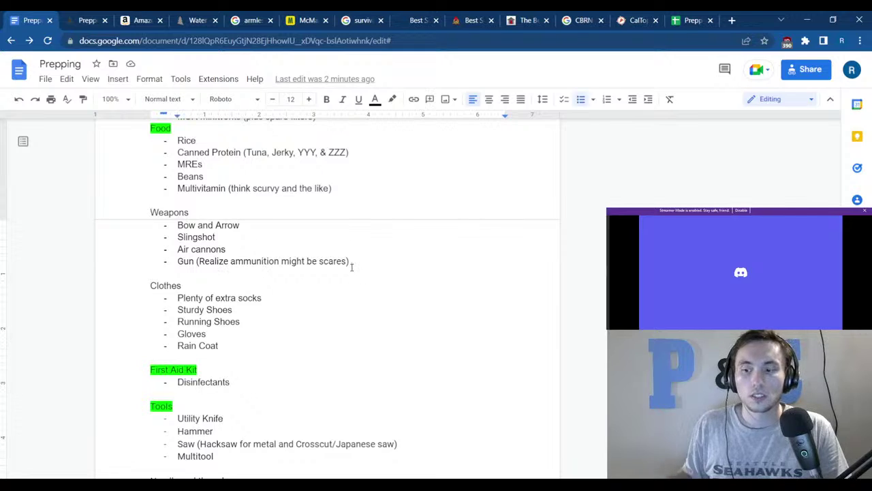
{"action": "key", "text": "Return"}
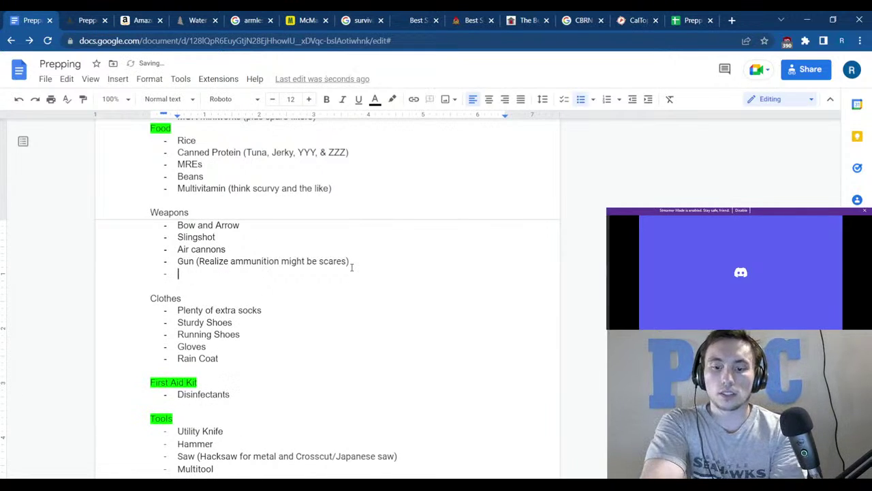
{"action": "type", "text": "Strong "}
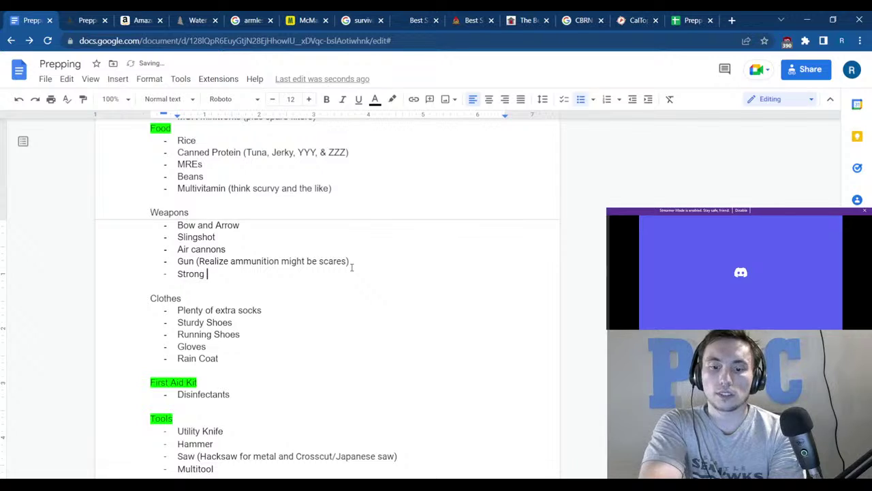
{"action": "type", "text": "BB Gun"}
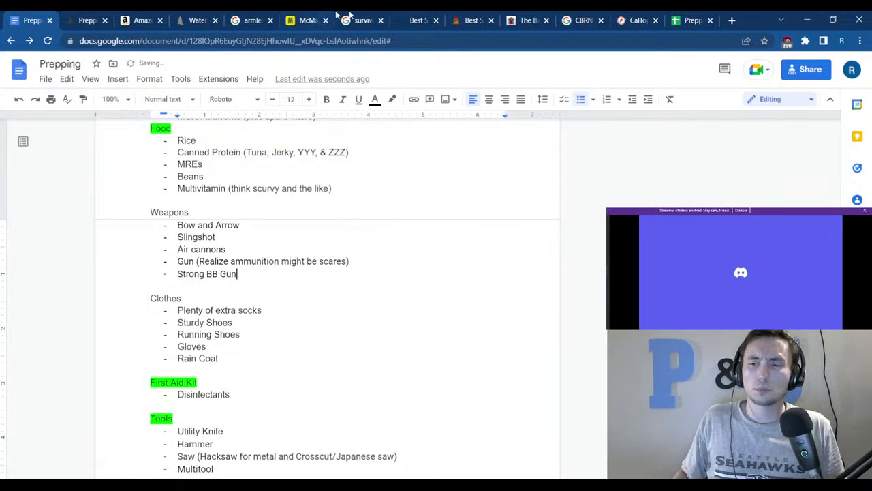
{"action": "left_click", "coordinate": [734, 19]}
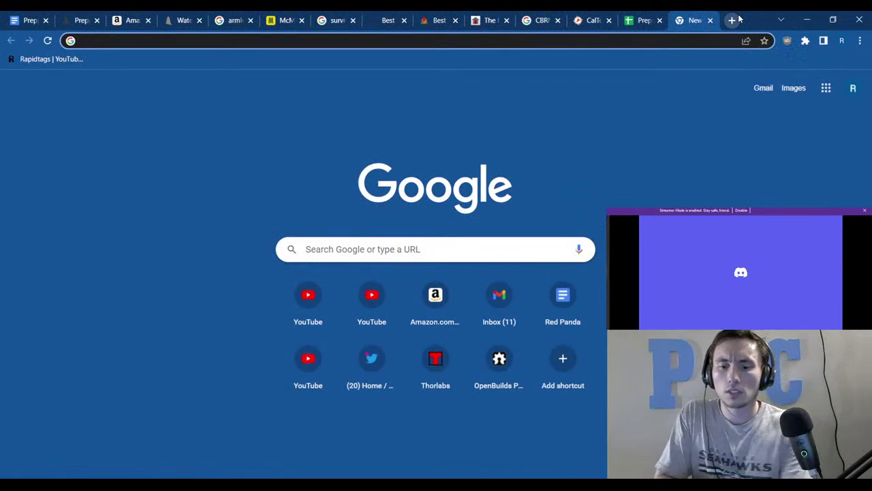
Search 'How do BB guns' and read the HowStuffWorks article on BB guns.
{"action": "type", "text": "How do "}
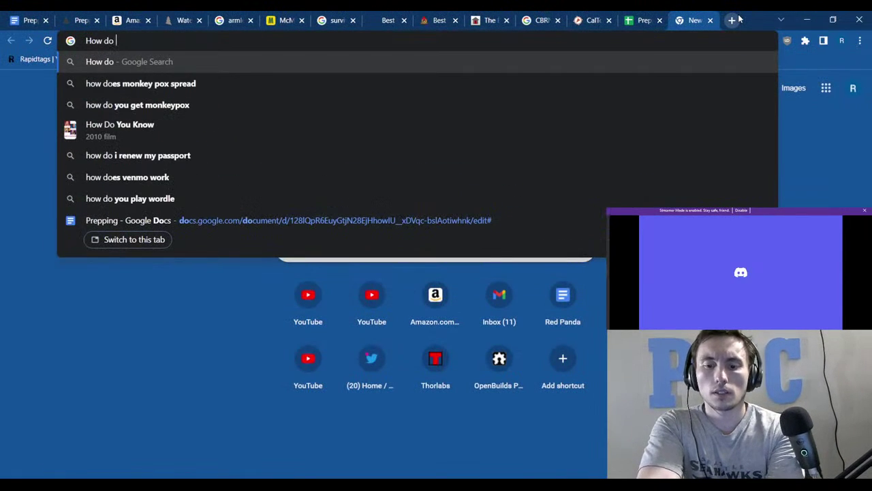
{"action": "type", "text": "BB guns"}
{"action": "key", "text": "Return"}
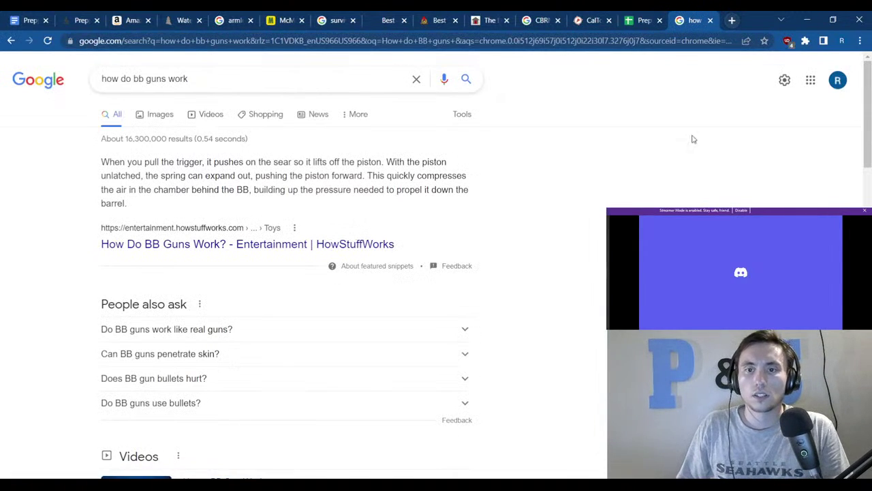
{"action": "left_click", "coordinate": [394, 244]}
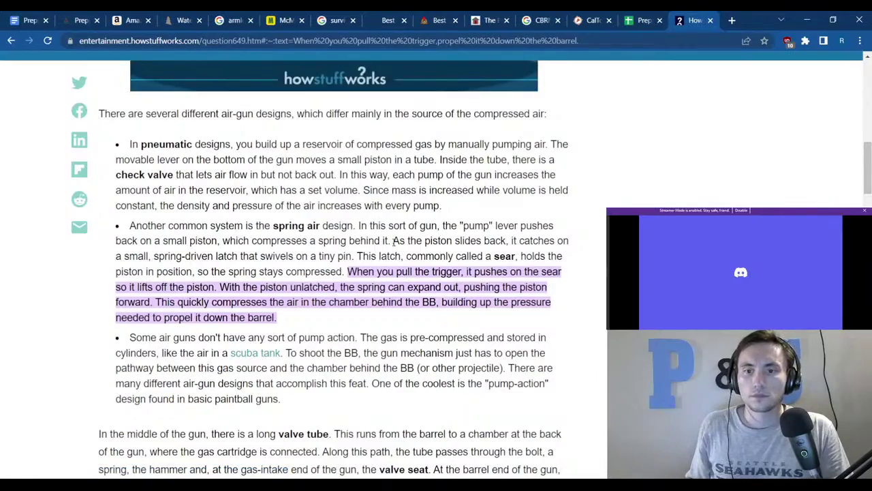
{"action": "scroll", "coordinate": [394, 241], "scroll_direction": "down", "scroll_amount": 15}
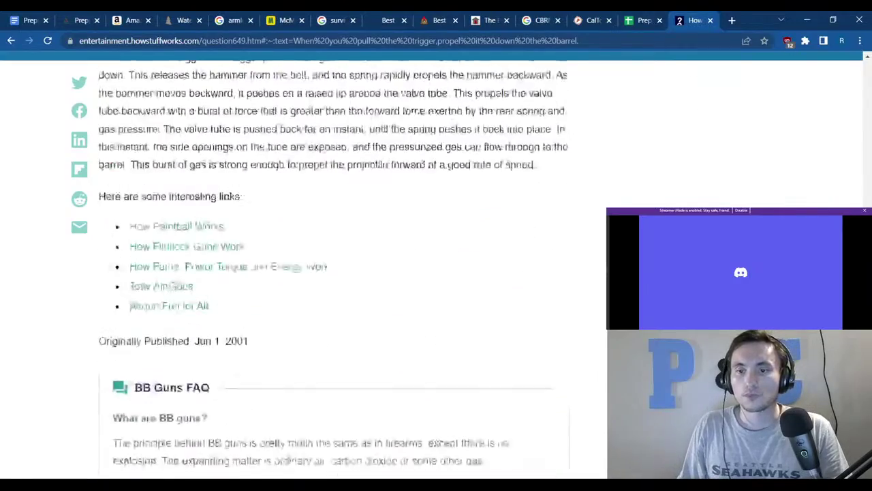
{"action": "scroll", "coordinate": [334, 265], "scroll_direction": "up", "scroll_amount": 5}
{"action": "scroll", "coordinate": [551, 212], "scroll_direction": "up", "scroll_amount": 5}
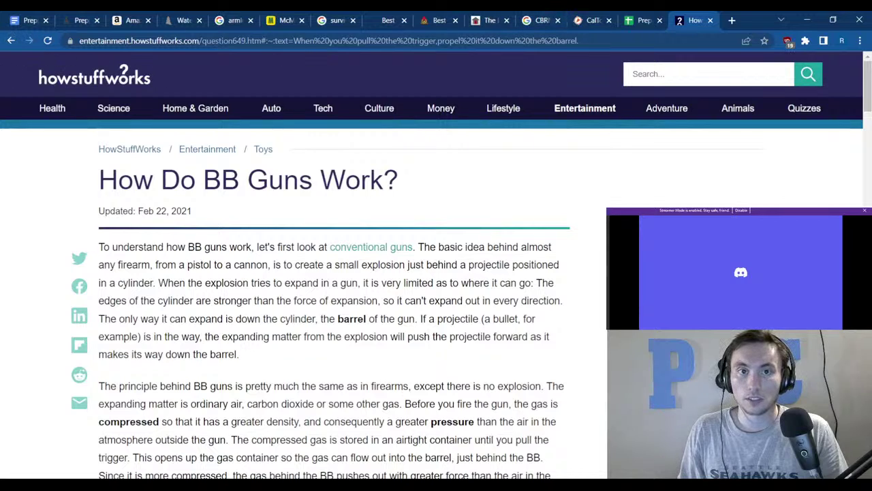
Go back to the BB gun search results and view the image results.
{"action": "left_click", "coordinate": [11, 41]}
{"action": "left_click", "coordinate": [30, 41]}
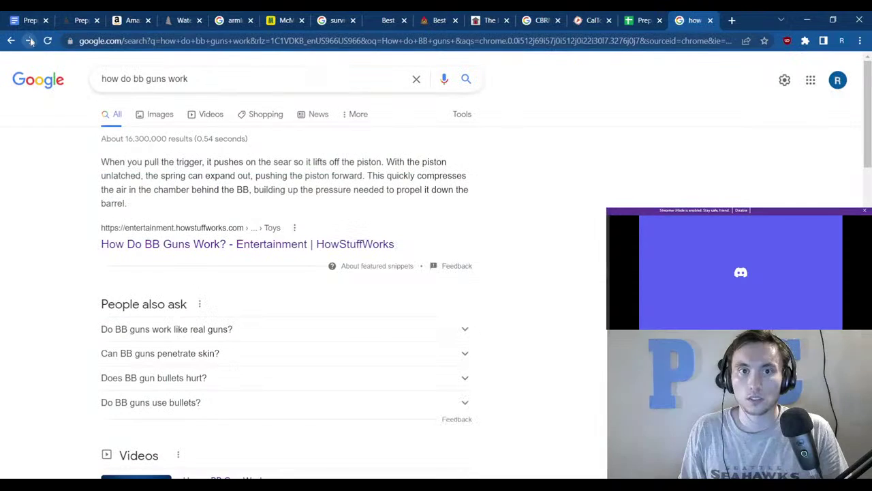
{"action": "left_click", "coordinate": [169, 117]}
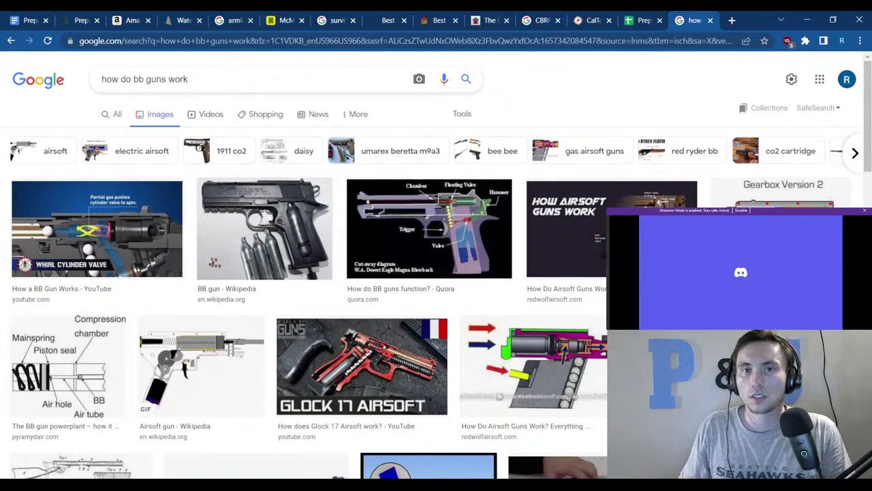
{"action": "left_click", "coordinate": [25, 20]}
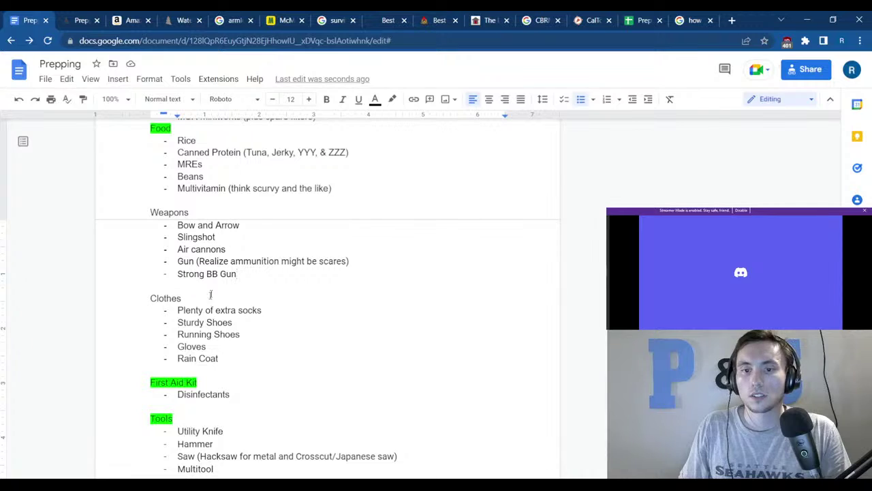
Append '- pump action' to the Strong BB Gun item so it reads 'Strong BB Gun - pump action'.
{"action": "left_click", "coordinate": [236, 274]}
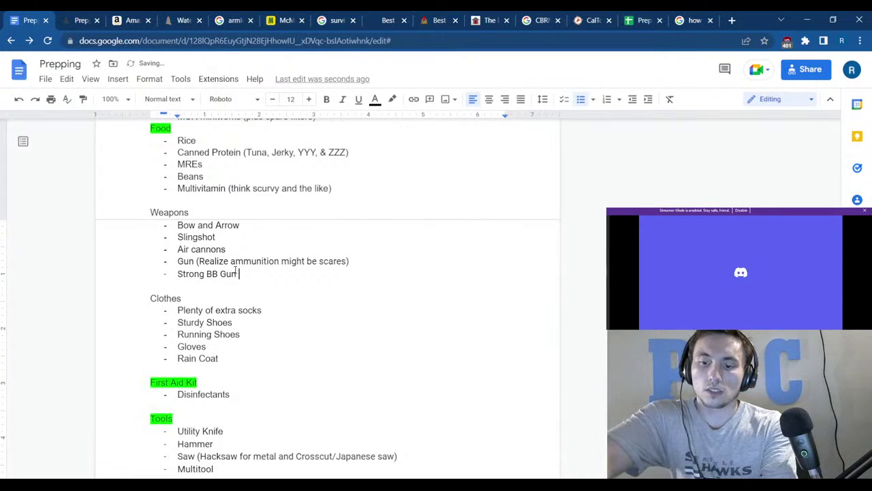
{"action": "type", "text": "- "}
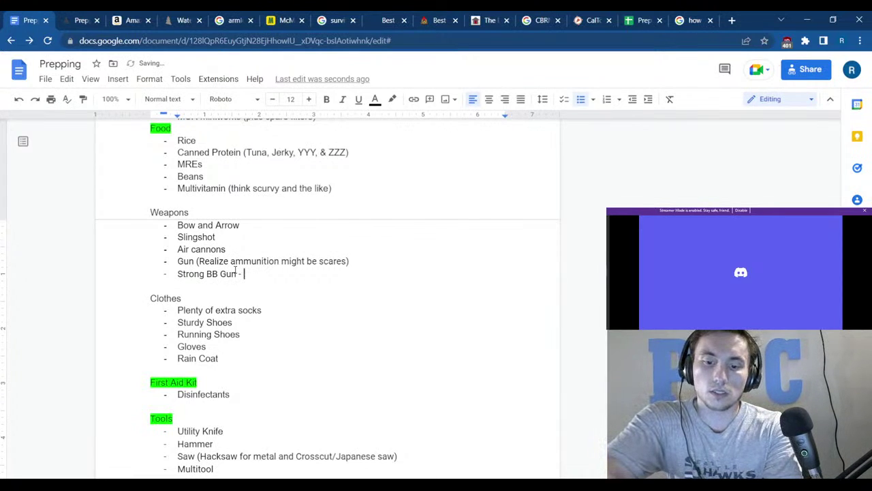
{"action": "type", "text": "pump"}
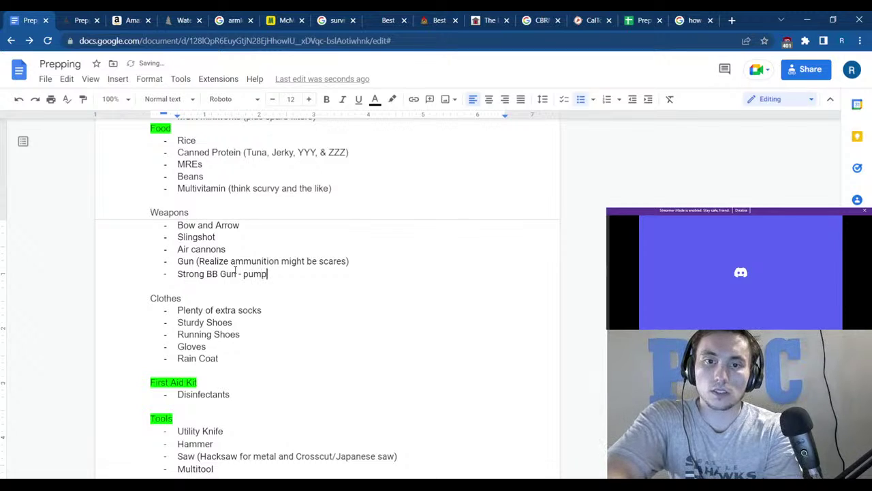
{"action": "type", "text": " action"}
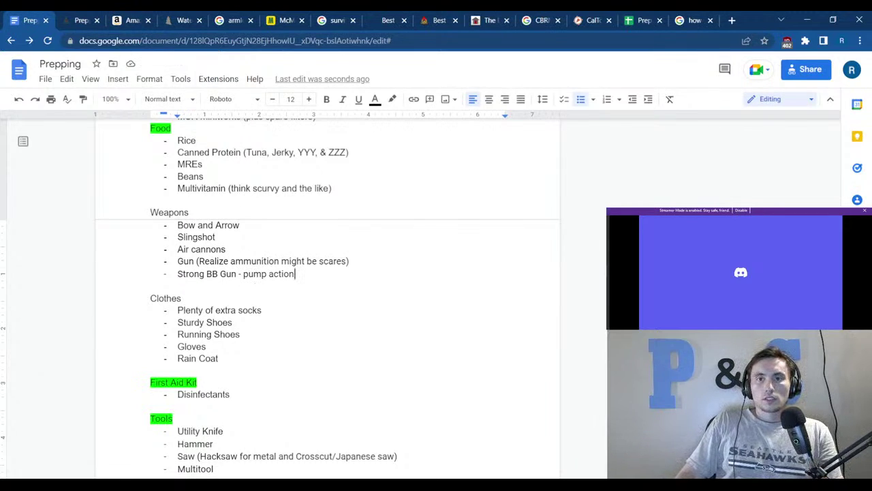
{"action": "left_click", "coordinate": [692, 20]}
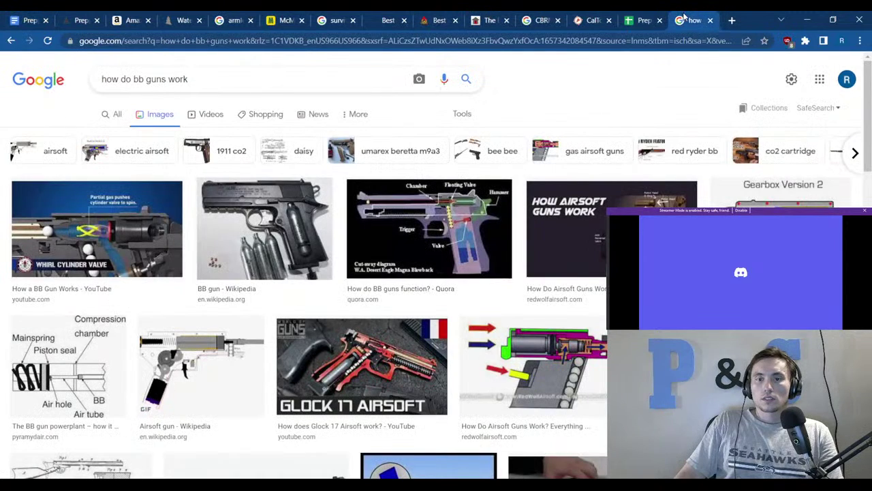
Close the BB gun search tab and select the Civ Collapse Defense cell in the Prepping Sheet.
{"action": "left_click", "coordinate": [710, 20]}
{"action": "left_click", "coordinate": [419, 278]}
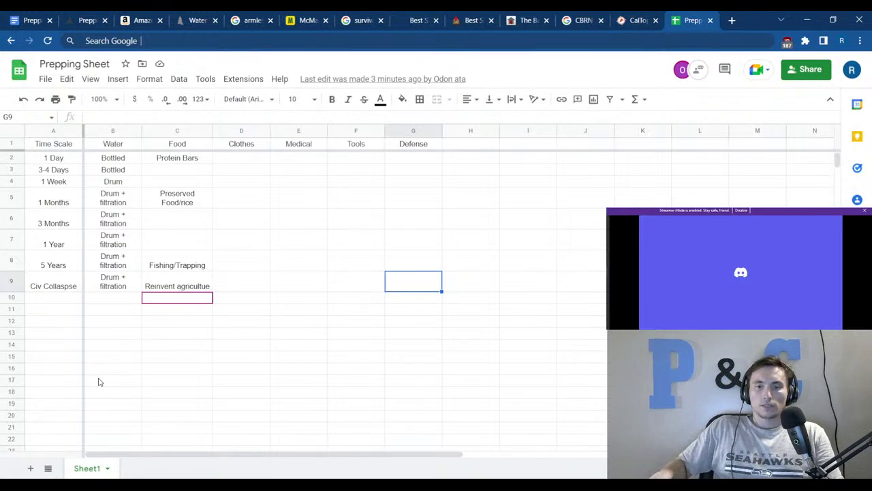
{"action": "left_click", "coordinate": [280, 338]}
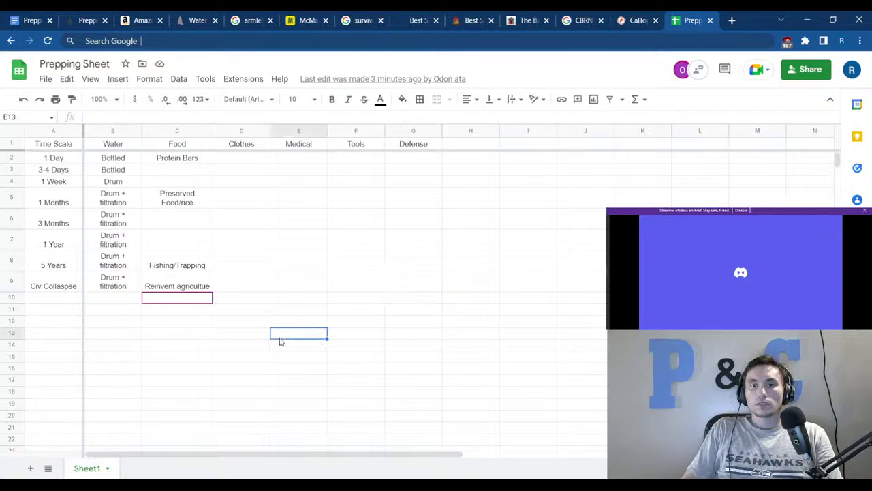
{"action": "left_click", "coordinate": [245, 161]}
{"action": "left_click", "coordinate": [268, 301]}
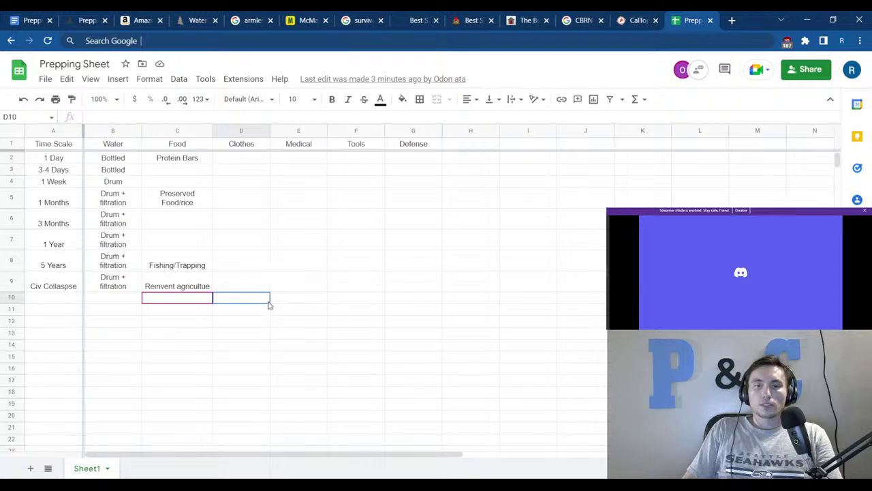
{"action": "left_click", "coordinate": [289, 160]}
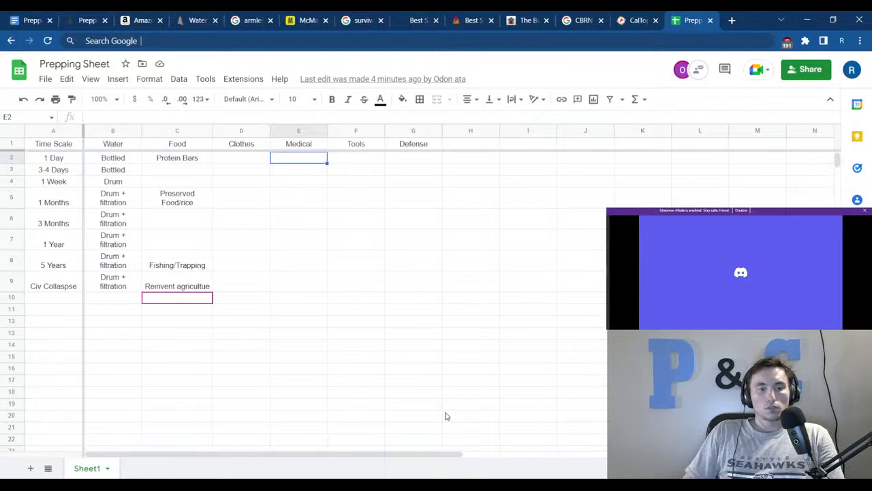
{"action": "left_click", "coordinate": [343, 392]}
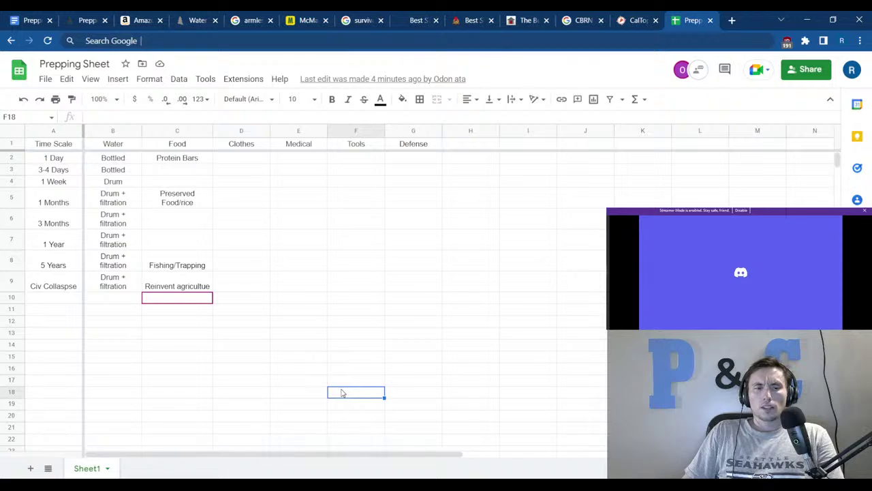
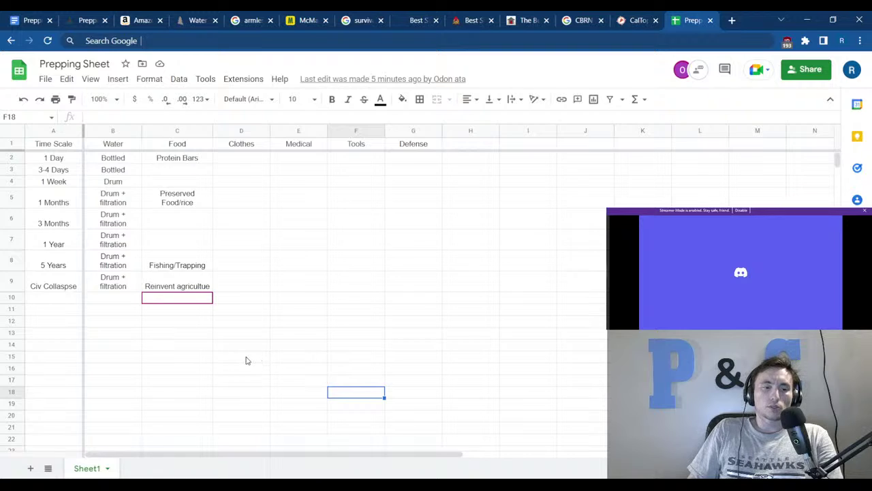
Copy Preserved Food/rice from the 1 Months Food cell down into the 3 Months and 1 Year rows.
{"action": "right_click", "coordinate": [247, 360]}
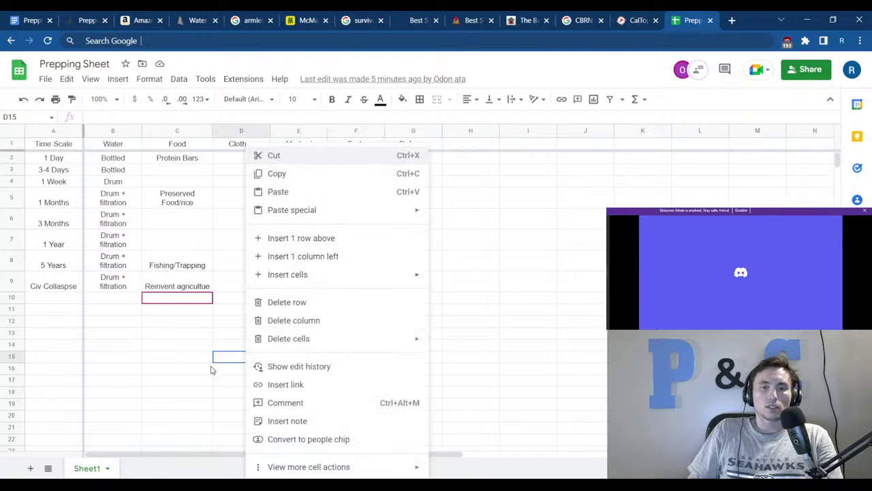
{"action": "left_click", "coordinate": [189, 357]}
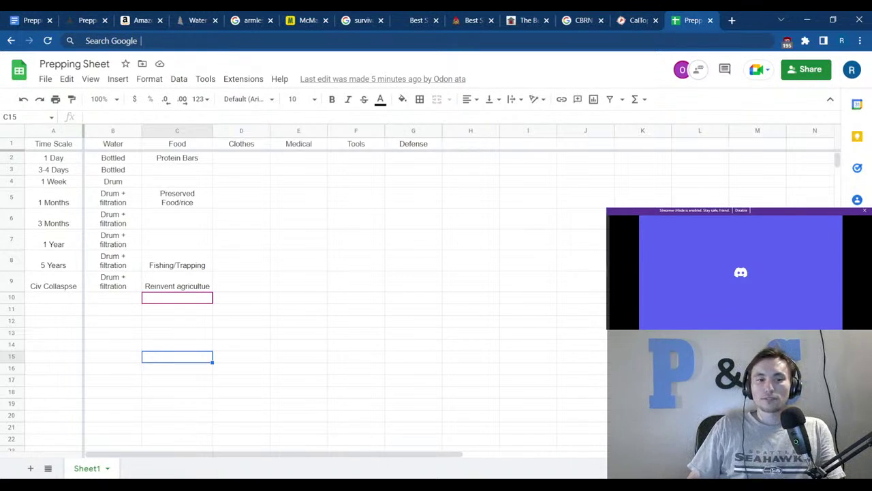
{"action": "left_click", "coordinate": [258, 344]}
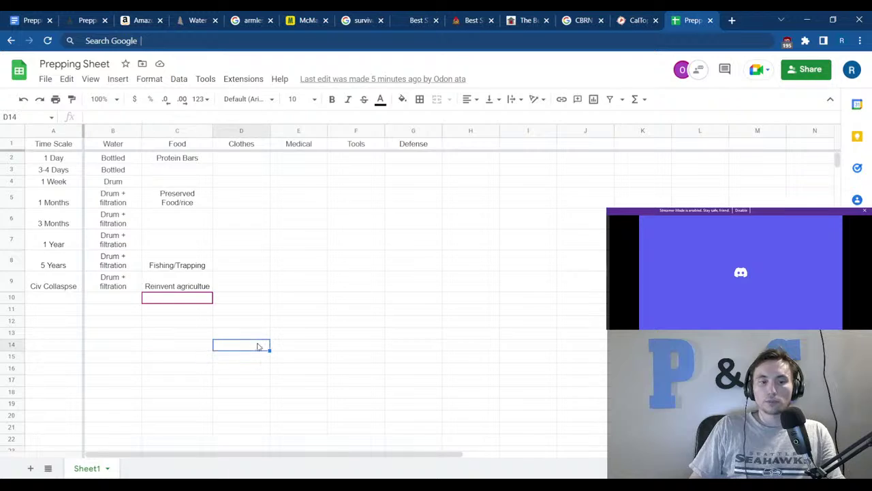
{"action": "left_click", "coordinate": [256, 401]}
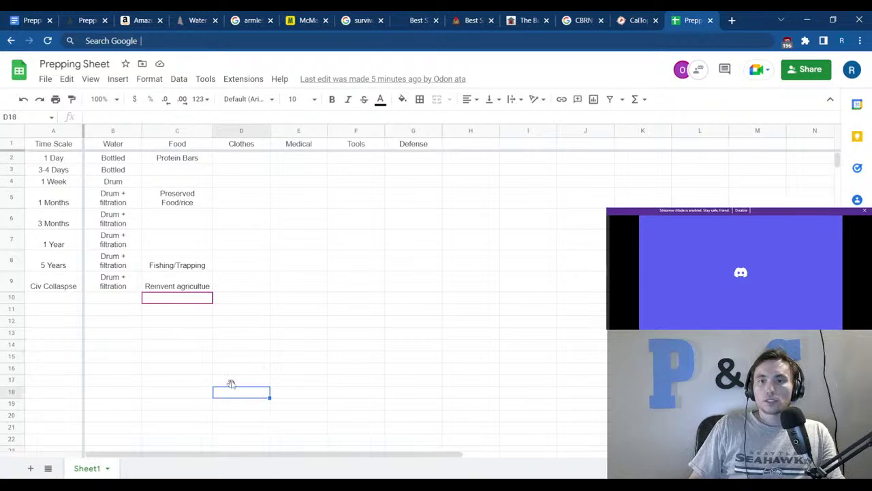
{"action": "left_click", "coordinate": [340, 157]}
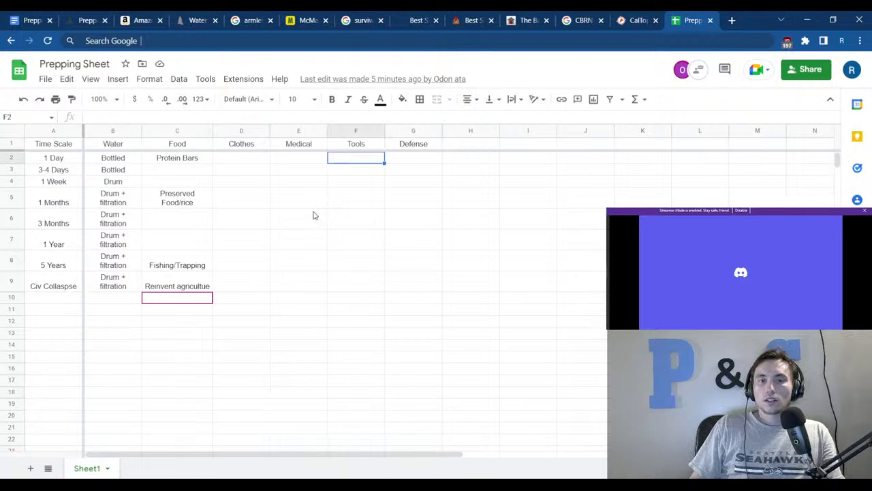
{"action": "left_click", "coordinate": [192, 176]}
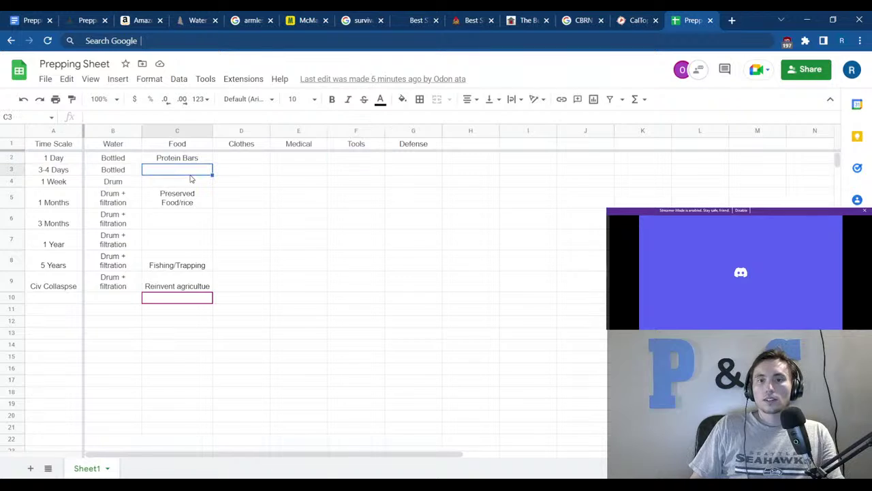
{"action": "left_click", "coordinate": [259, 173]}
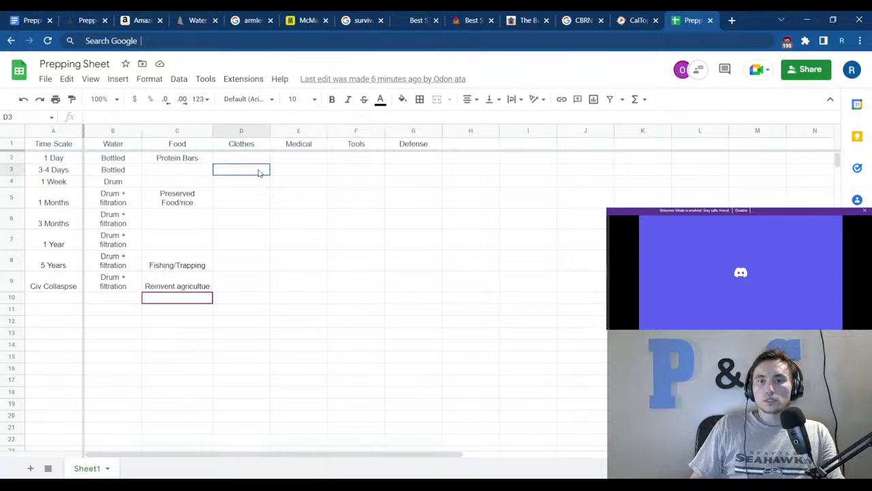
{"action": "left_click", "coordinate": [346, 182]}
{"action": "left_click", "coordinate": [323, 227]}
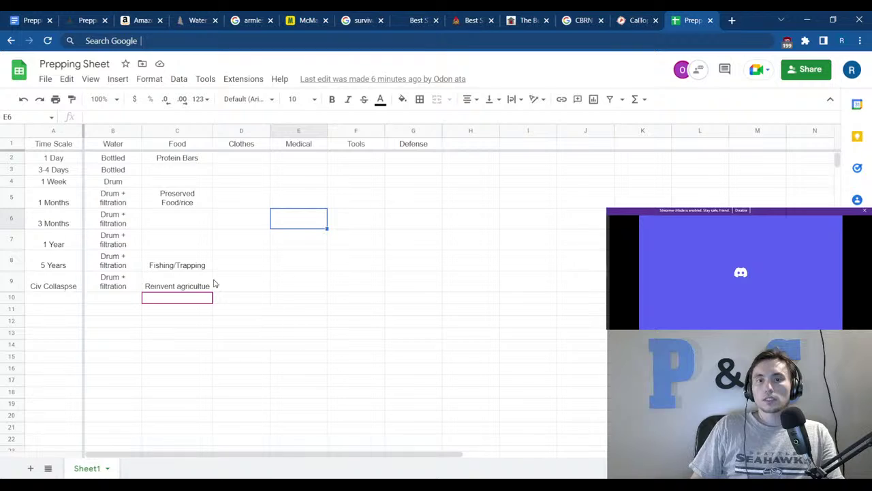
{"action": "left_click", "coordinate": [177, 208]}
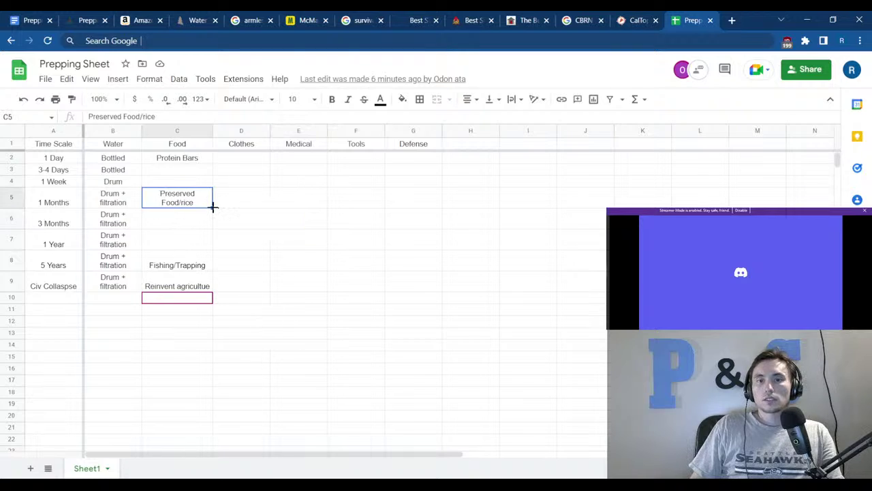
{"action": "left_click_drag", "start_coordinate": [211, 207], "coordinate": [235, 243]}
Copy the Fishing/Trapping text from C8 and return to the 1 Year Food cell C7.
{"action": "left_click", "coordinate": [318, 241]}
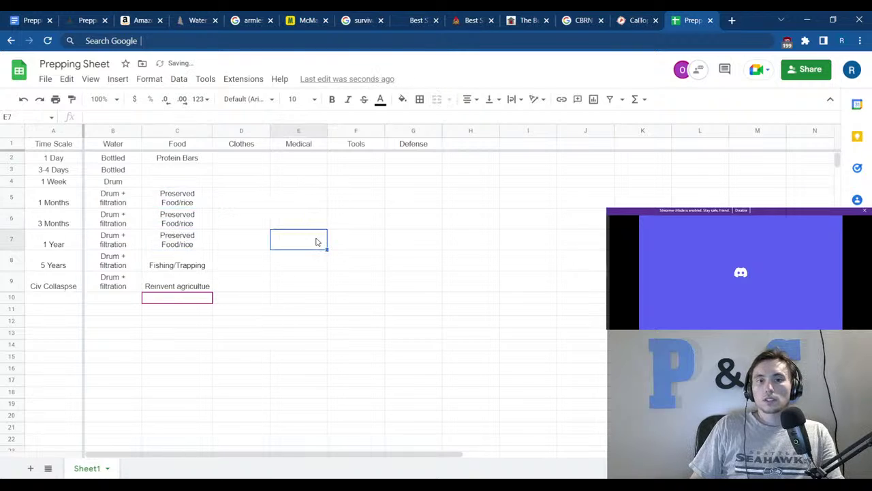
{"action": "left_click", "coordinate": [182, 247]}
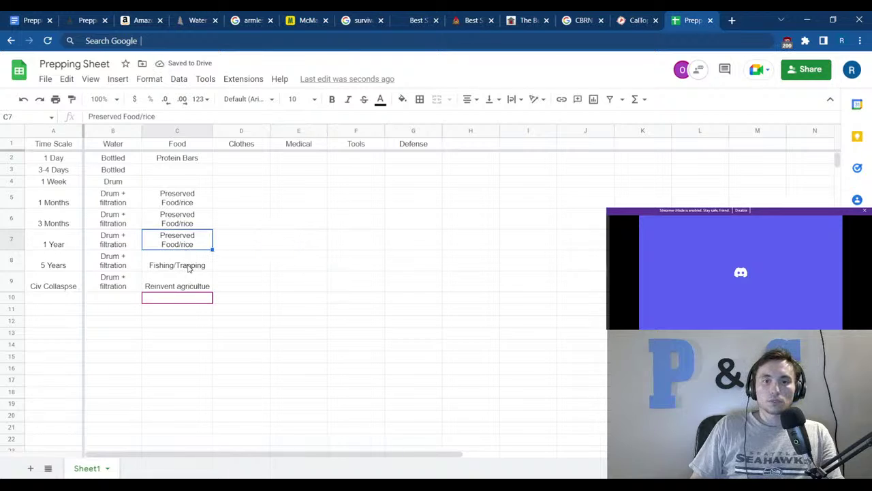
{"action": "left_click", "coordinate": [189, 265]}
{"action": "left_click", "coordinate": [198, 247]}
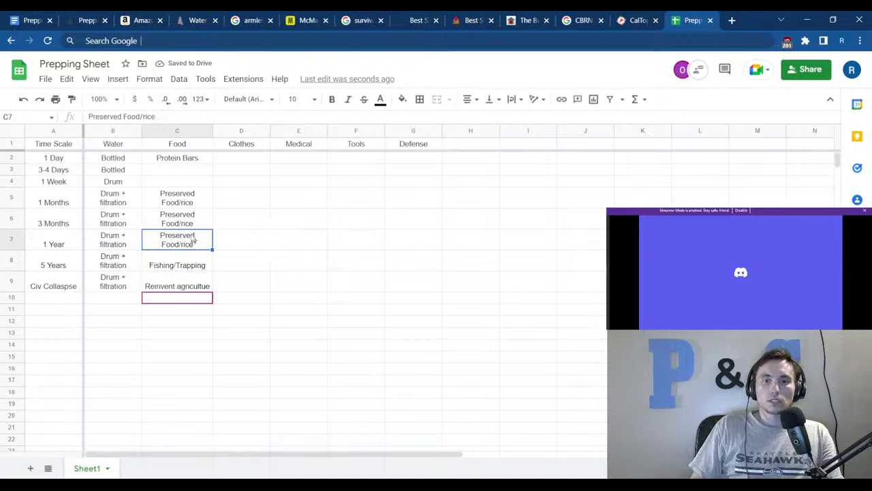
{"action": "left_click", "coordinate": [191, 257]}
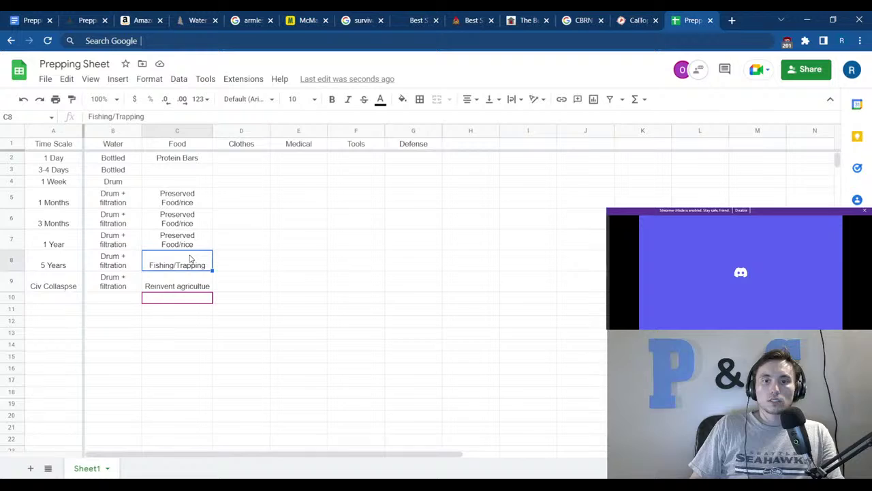
{"action": "triple_click", "coordinate": [160, 116]}
{"action": "key", "text": "ctrl+c"}
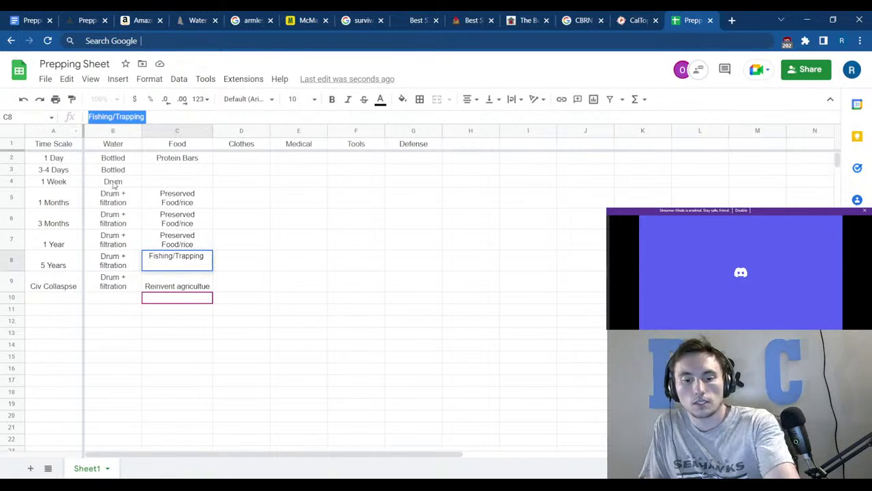
{"action": "left_click", "coordinate": [201, 243]}
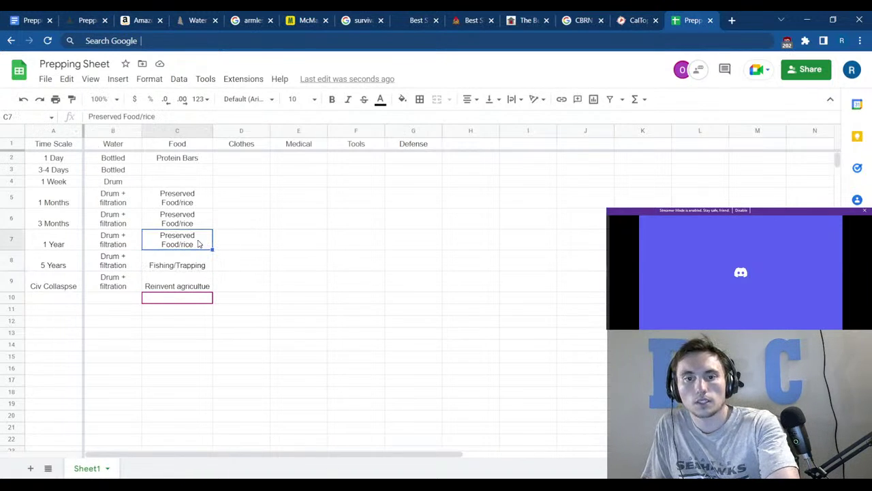
Put 'Fishing/Trapping +' before the text in C7, making it 'Fishing/Trapping + Preserved Food/rice'.
{"action": "left_click", "coordinate": [89, 117]}
{"action": "key", "text": "ctrl+v"}
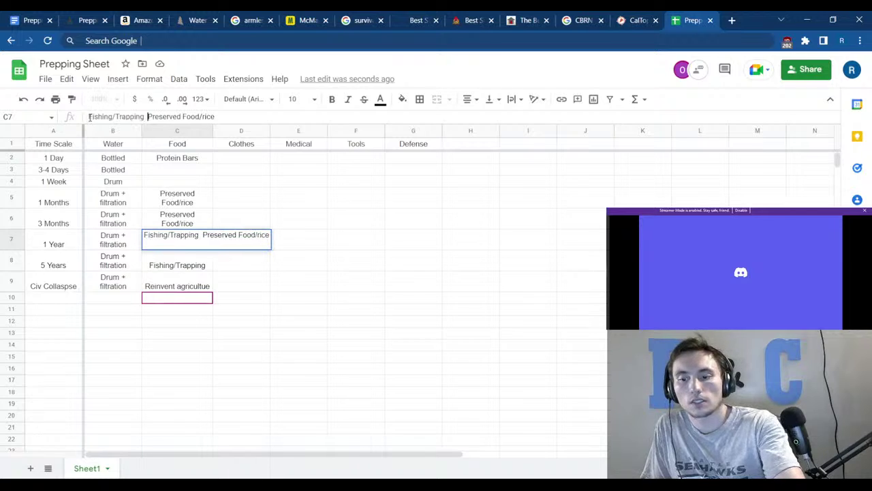
{"action": "type", "text": "+"}
{"action": "left_click", "coordinate": [318, 211]}
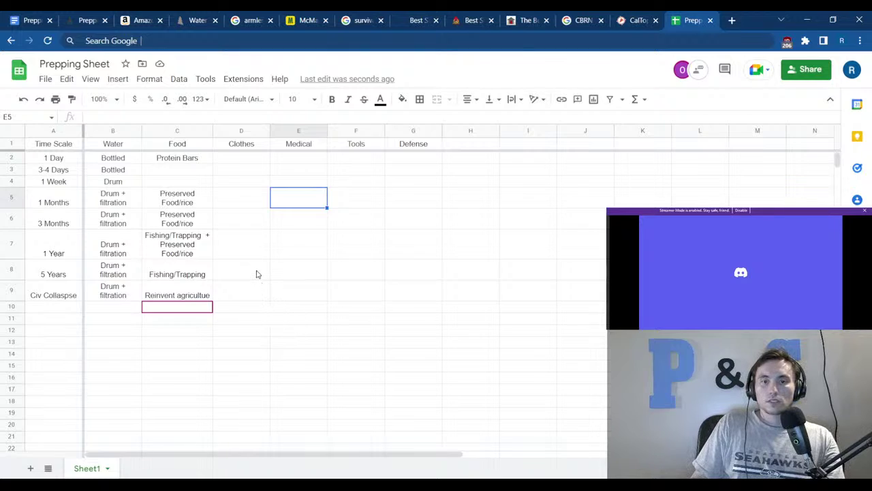
{"action": "left_click_drag", "start_coordinate": [66, 250], "coordinate": [397, 249]}
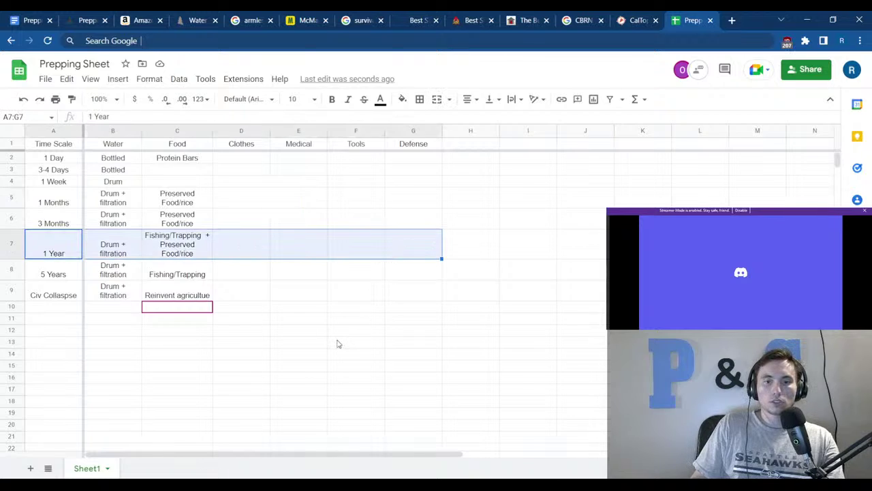
Fill the 1 Day, 3-4 Days and 1 Week Food cells with Preserved Food/rice from the 1 Months row.
{"action": "left_click", "coordinate": [259, 368]}
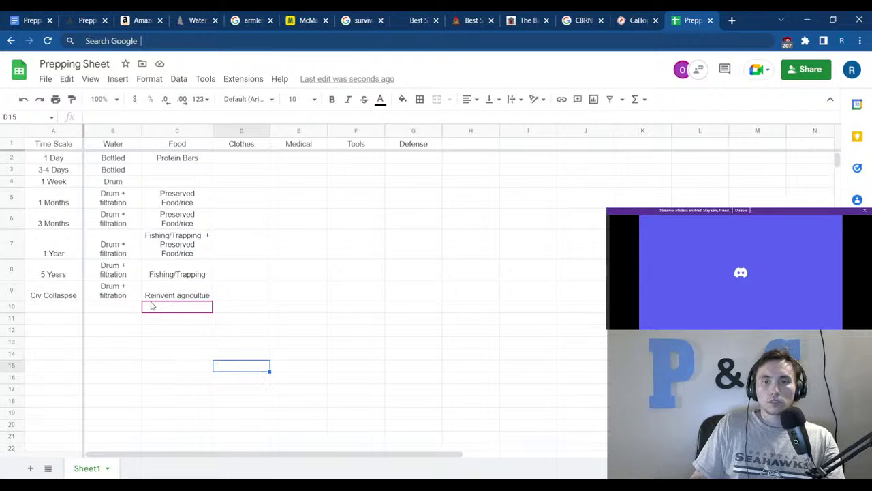
{"action": "left_click_drag", "start_coordinate": [182, 240], "coordinate": [195, 286]}
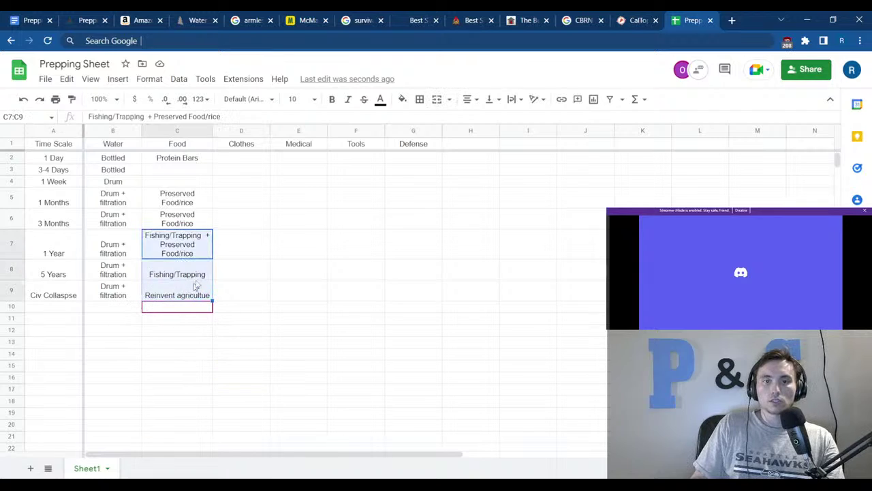
{"action": "left_click", "coordinate": [225, 249]}
{"action": "left_click_drag", "start_coordinate": [168, 175], "coordinate": [183, 307]}
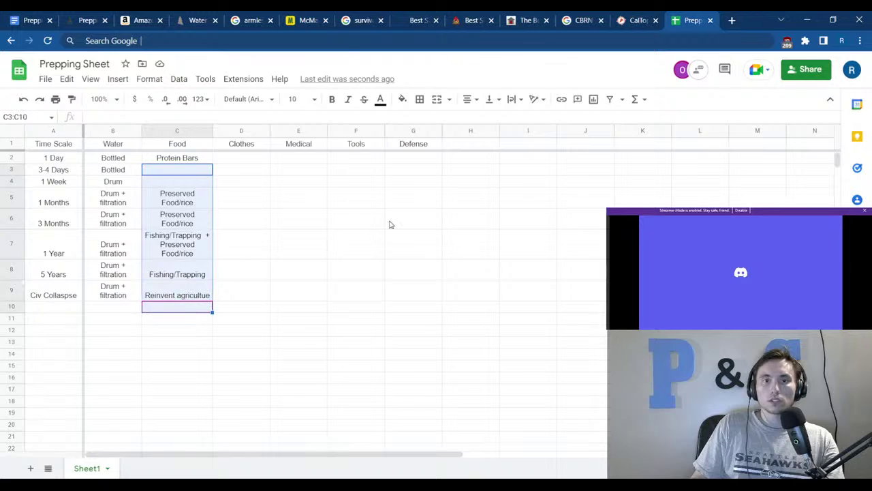
{"action": "left_click", "coordinate": [391, 224]}
{"action": "left_click", "coordinate": [177, 173]}
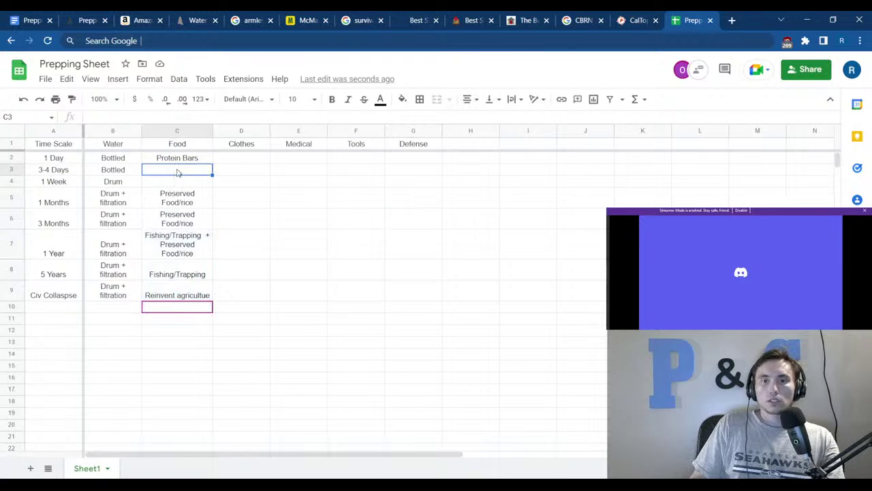
{"action": "left_click", "coordinate": [180, 162]}
{"action": "left_click", "coordinate": [192, 202]}
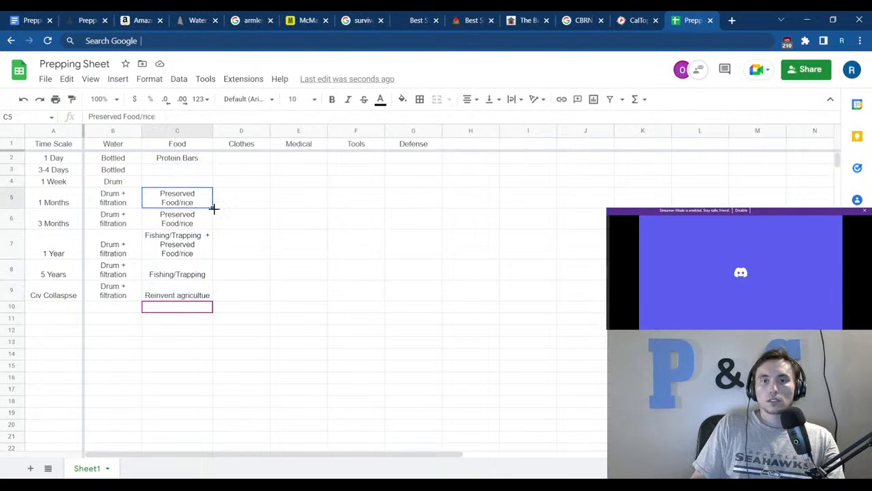
{"action": "left_click_drag", "start_coordinate": [213, 208], "coordinate": [202, 156]}
{"action": "left_click", "coordinate": [281, 192]}
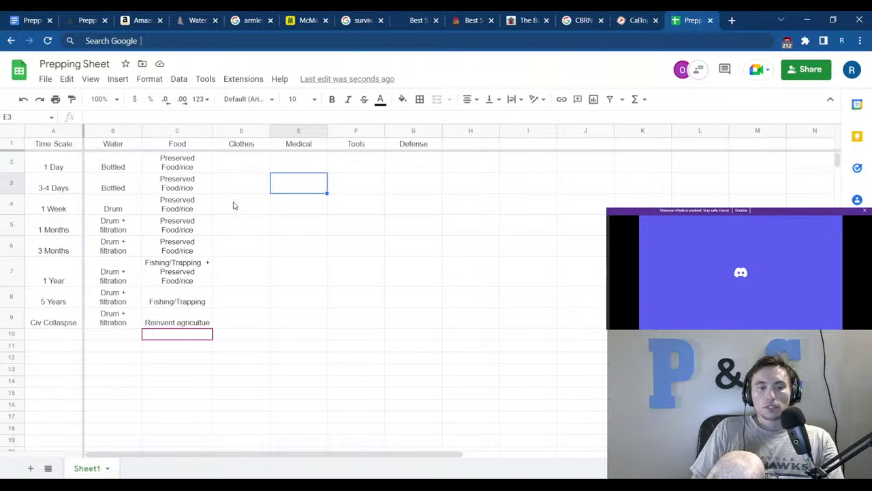
Review the Medical column cells, then switch to the Prepping notes document.
{"action": "left_click", "coordinate": [291, 163]}
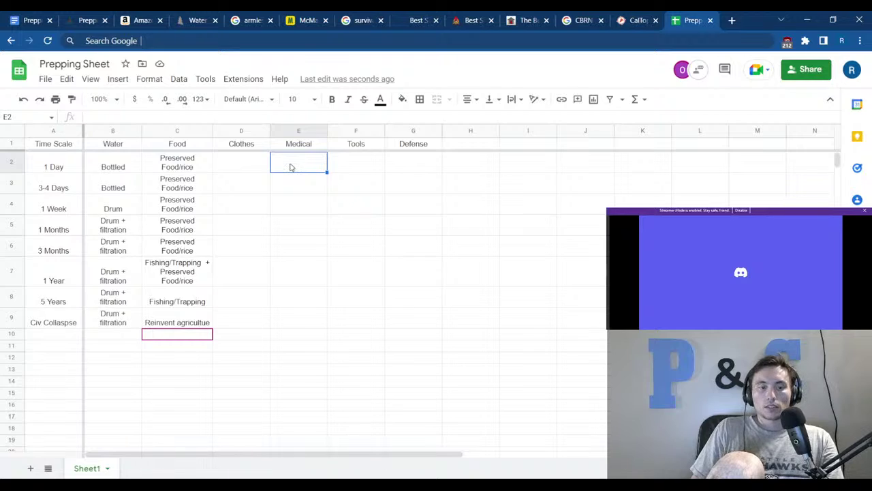
{"action": "left_click", "coordinate": [297, 194]}
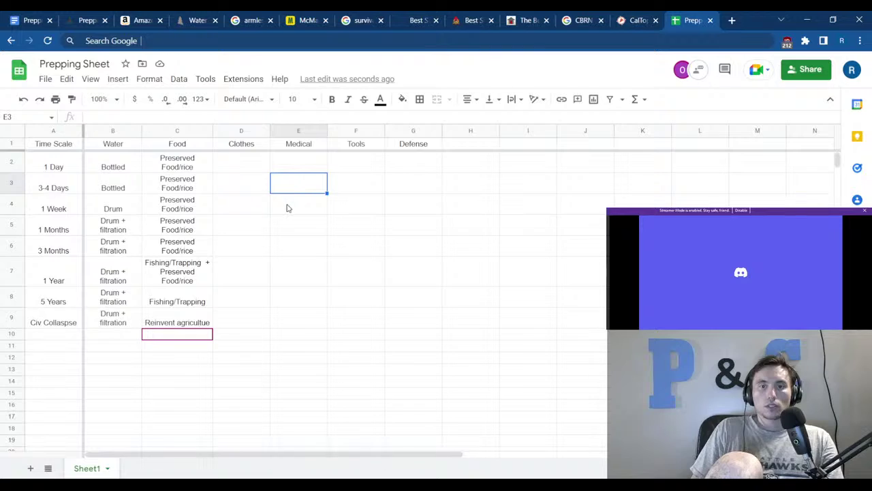
{"action": "left_click", "coordinate": [287, 208]}
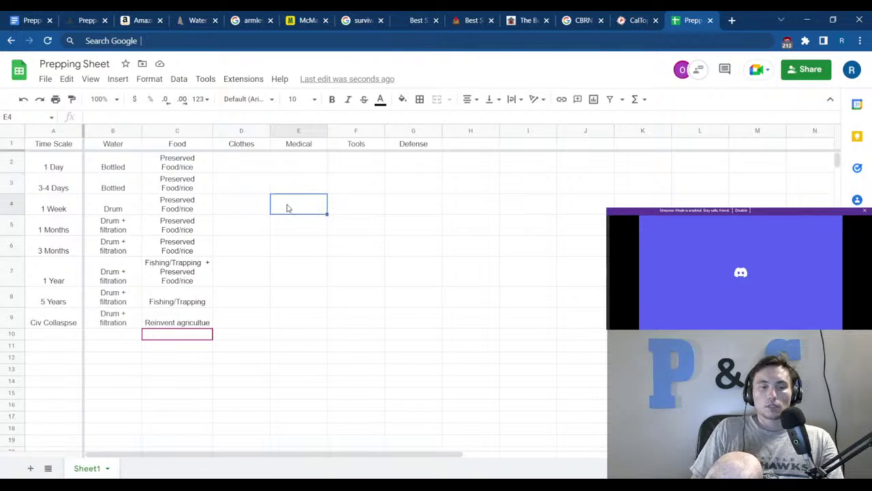
{"action": "left_click_drag", "start_coordinate": [287, 223], "coordinate": [280, 295]}
{"action": "left_click", "coordinate": [272, 229]}
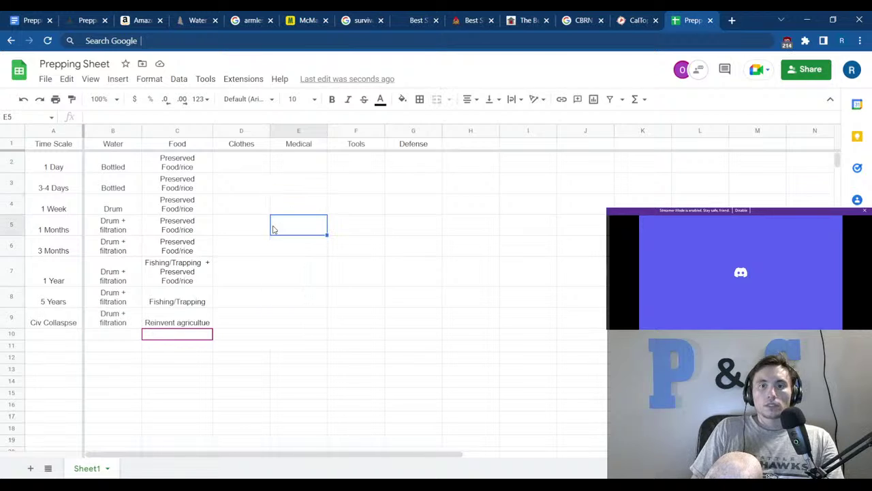
{"action": "key", "text": "ctrl+1"}
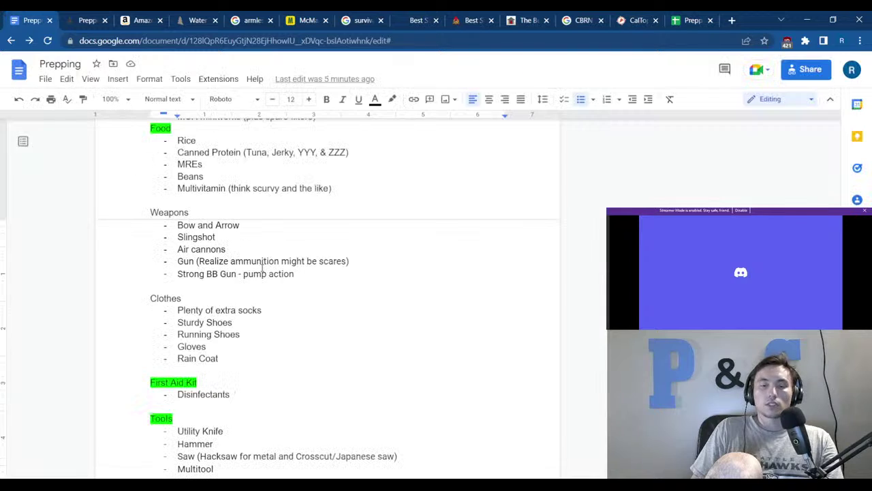
Rename the First Aid Kit heading to Medical.
{"action": "scroll", "coordinate": [306, 318], "scroll_direction": "up", "scroll_amount": 15}
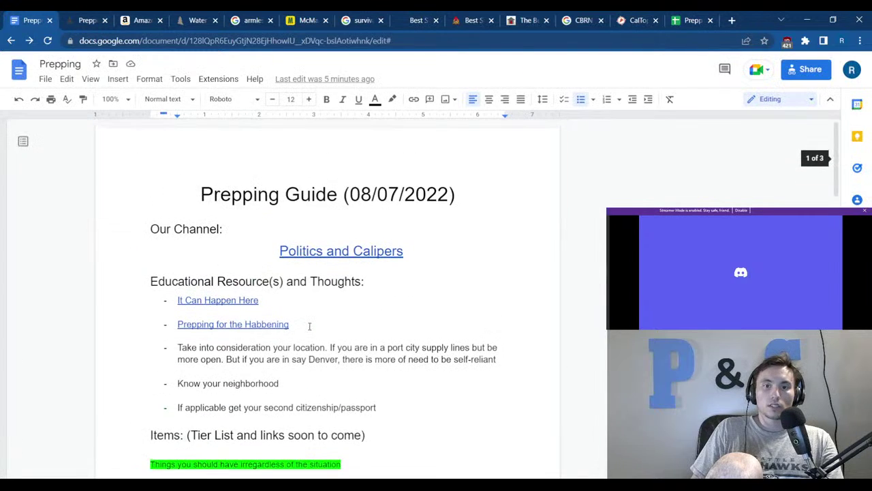
{"action": "left_click_drag", "start_coordinate": [305, 325], "coordinate": [197, 324]}
{"action": "left_click", "coordinate": [377, 310]}
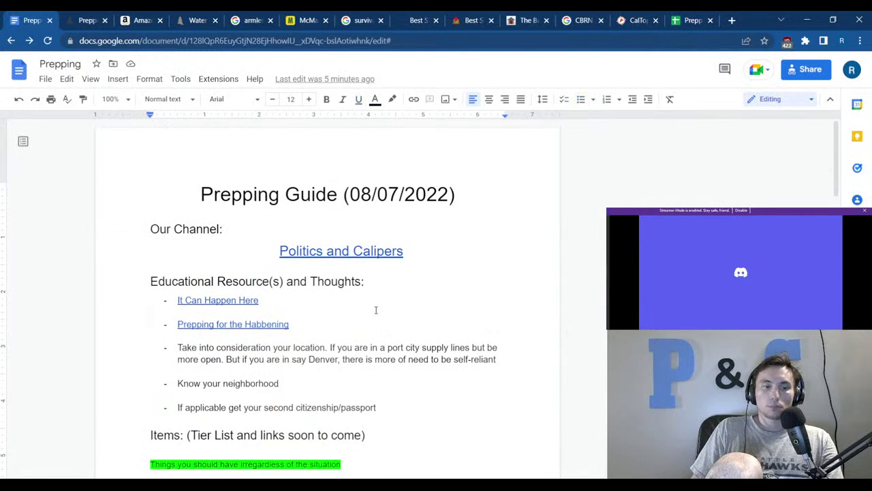
{"action": "scroll", "coordinate": [349, 321], "scroll_direction": "down", "scroll_amount": 1}
{"action": "scroll", "coordinate": [349, 321], "scroll_direction": "down", "scroll_amount": 15}
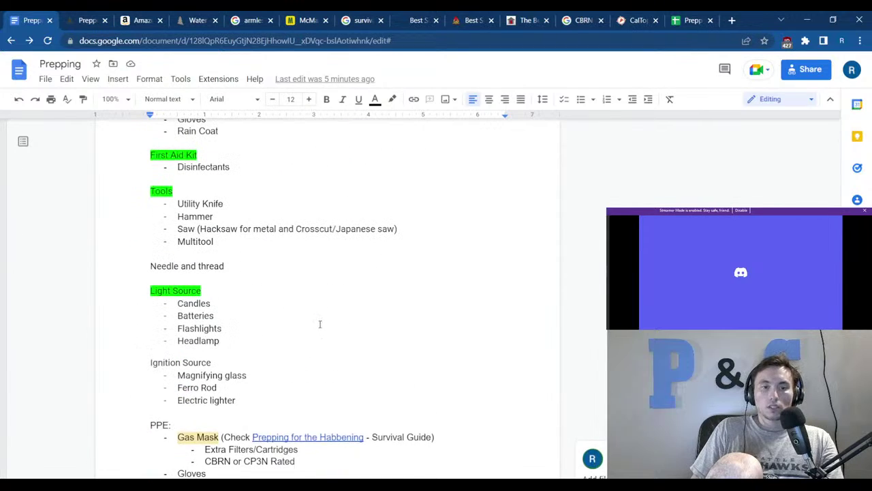
{"action": "scroll", "coordinate": [316, 320], "scroll_direction": "down", "scroll_amount": 5}
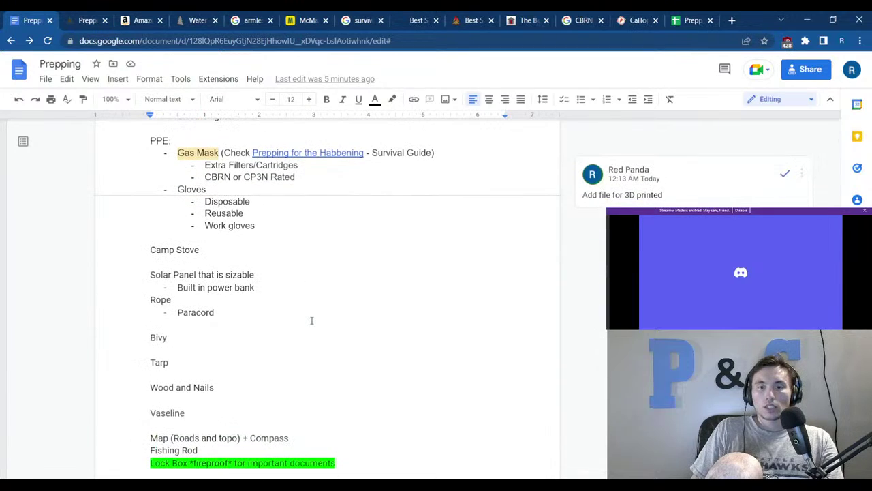
{"action": "scroll", "coordinate": [297, 318], "scroll_direction": "down", "scroll_amount": 2}
{"action": "scroll", "coordinate": [273, 334], "scroll_direction": "up", "scroll_amount": 5}
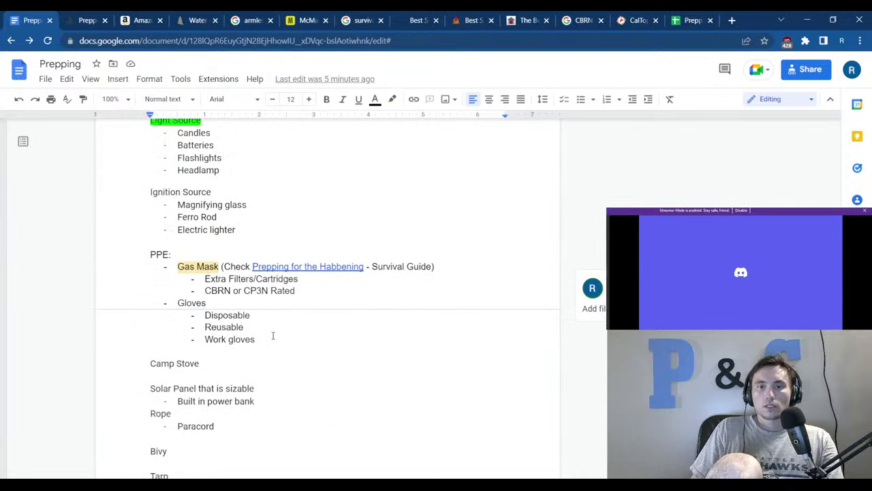
{"action": "scroll", "coordinate": [261, 334], "scroll_direction": "up", "scroll_amount": 3}
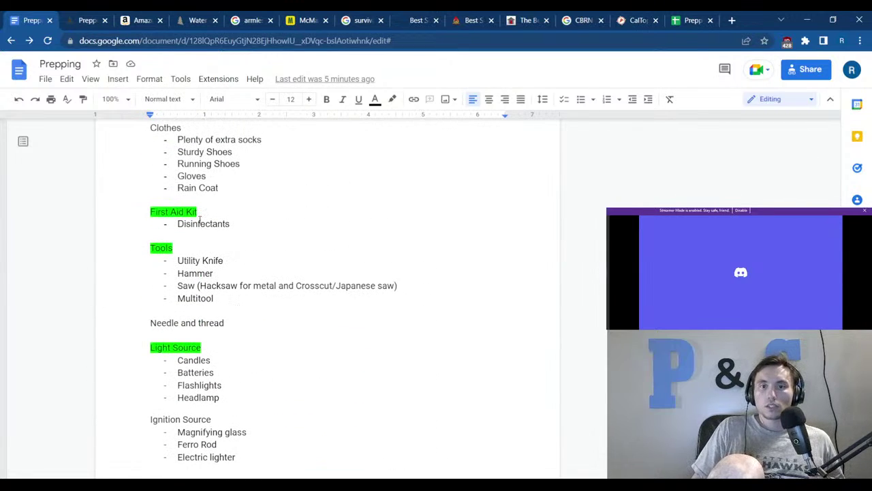
{"action": "left_click_drag", "start_coordinate": [197, 212], "coordinate": [142, 209]}
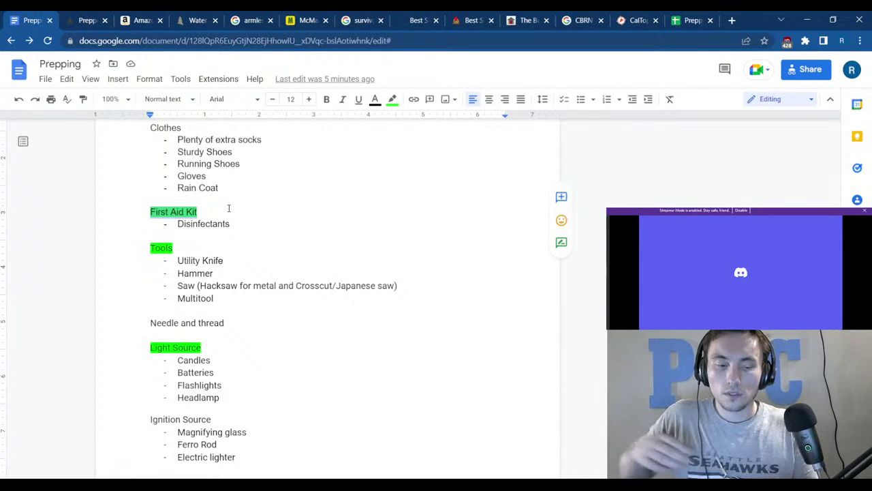
{"action": "type", "text": "Medical"}
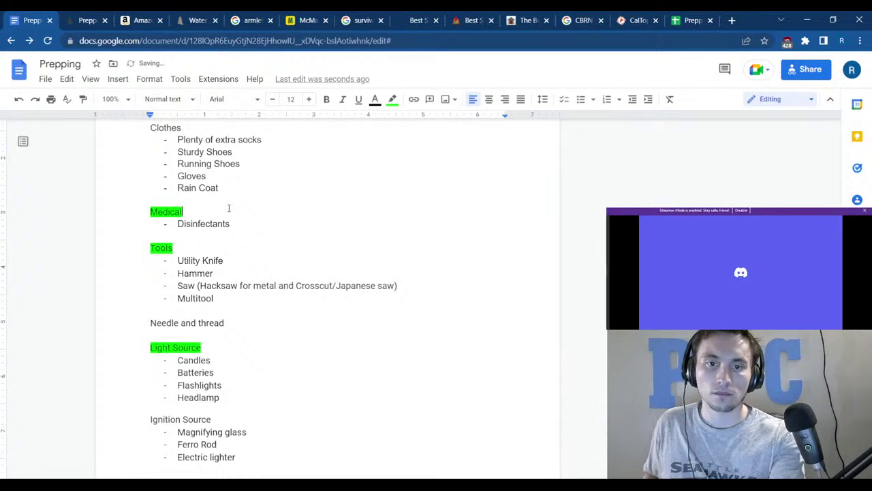
Replace the Disinfectants bullet with First Aid and add a Medication(s) bullet below it.
{"action": "double_click", "coordinate": [218, 225]}
{"action": "type", "text": "Fir"}
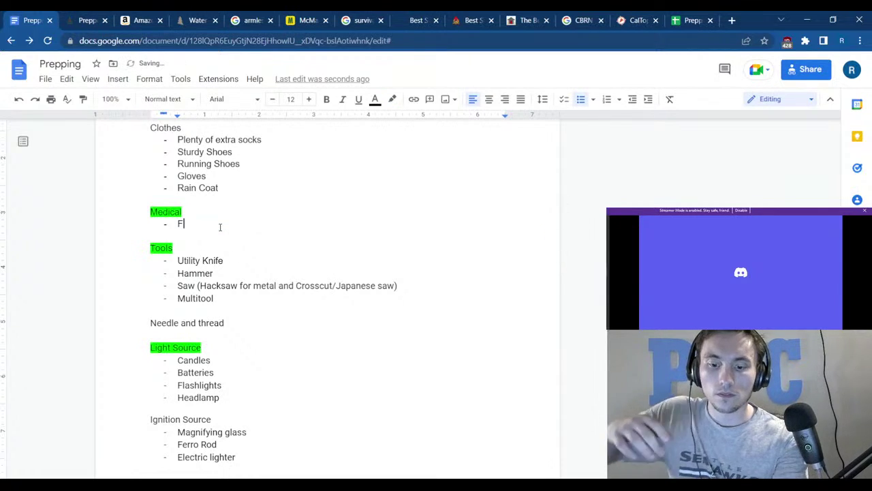
{"action": "type", "text": "st Ad"}
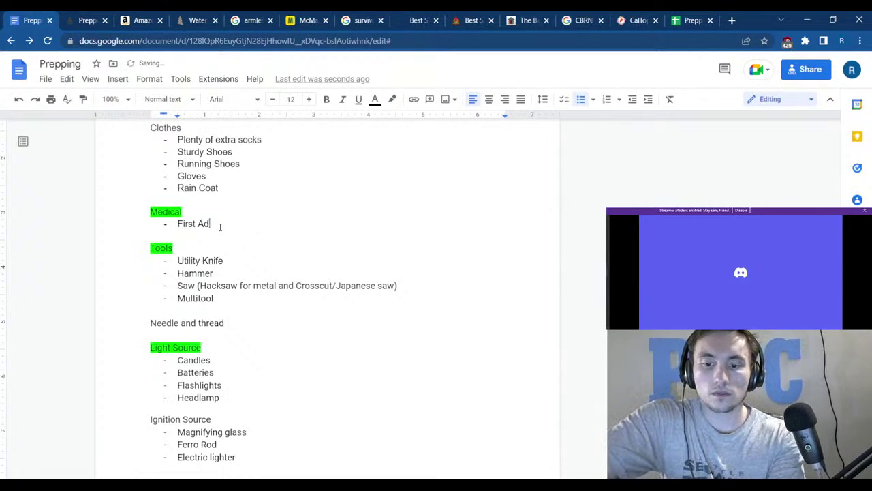
{"action": "type", "text": "id"}
{"action": "key", "text": "Return"}
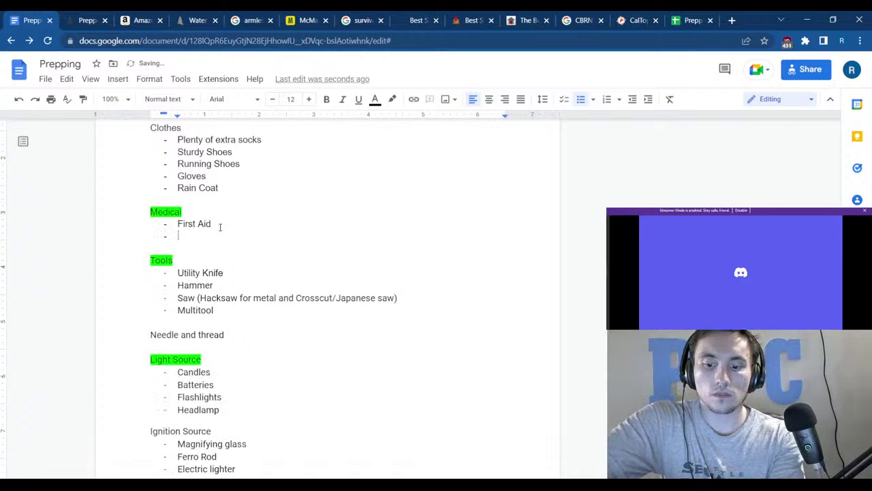
{"action": "type", "text": "Medication"}
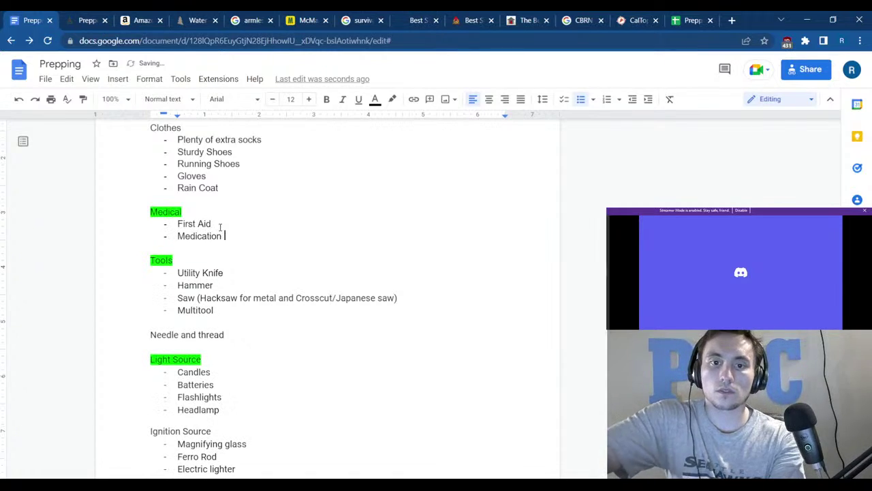
{"action": "key", "text": "BackSpace"}
{"action": "type", "text": "(S"}
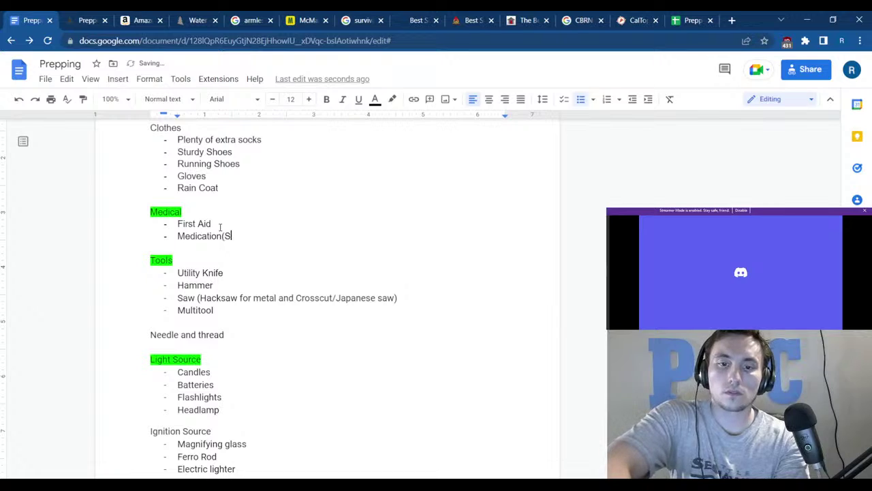
{"action": "key", "text": "BackSpace"}
{"action": "type", "text": "s)"}
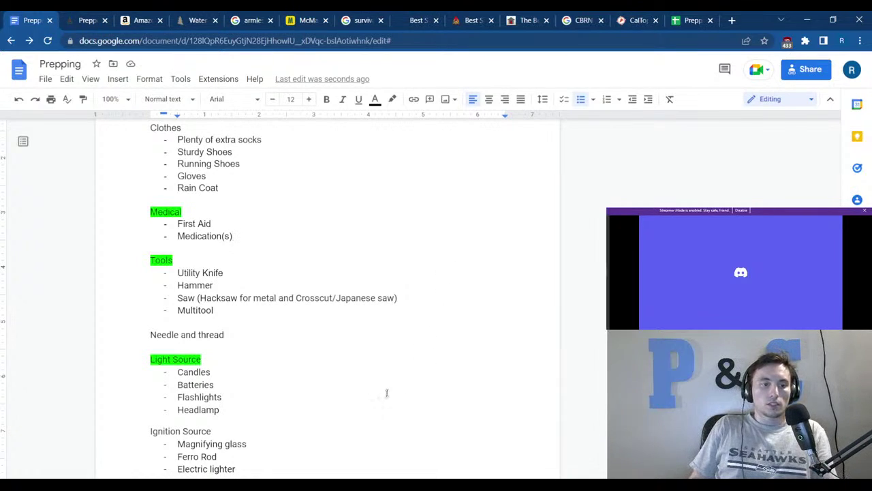
{"action": "left_click", "coordinate": [151, 321]}
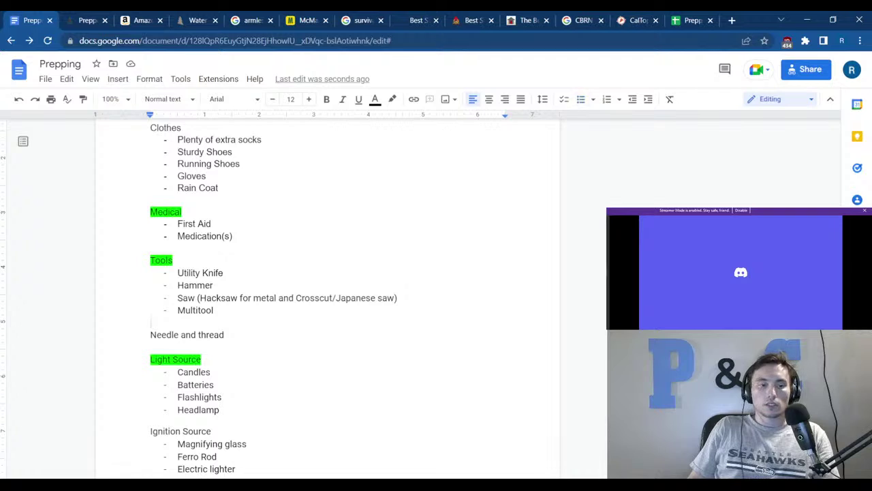
{"action": "scroll", "coordinate": [327, 293], "scroll_direction": "up", "scroll_amount": 5}
{"action": "scroll", "coordinate": [327, 293], "scroll_direction": "up", "scroll_amount": 3}
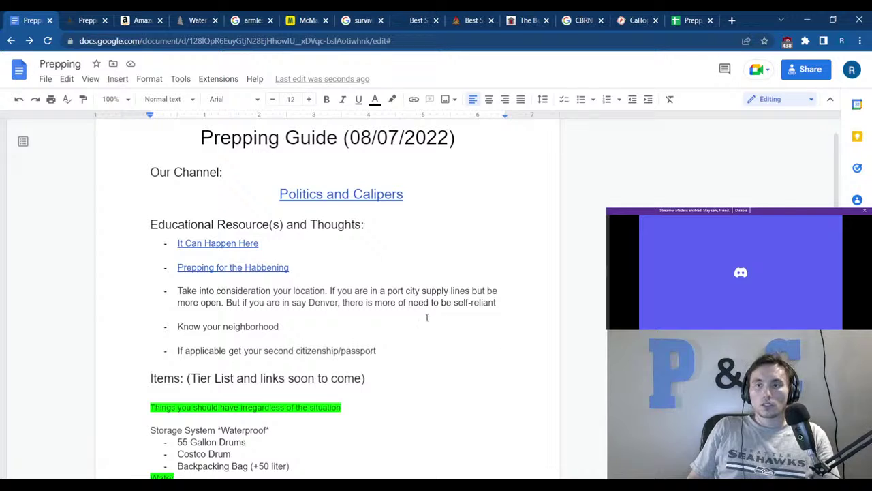
{"action": "left_click", "coordinate": [687, 19]}
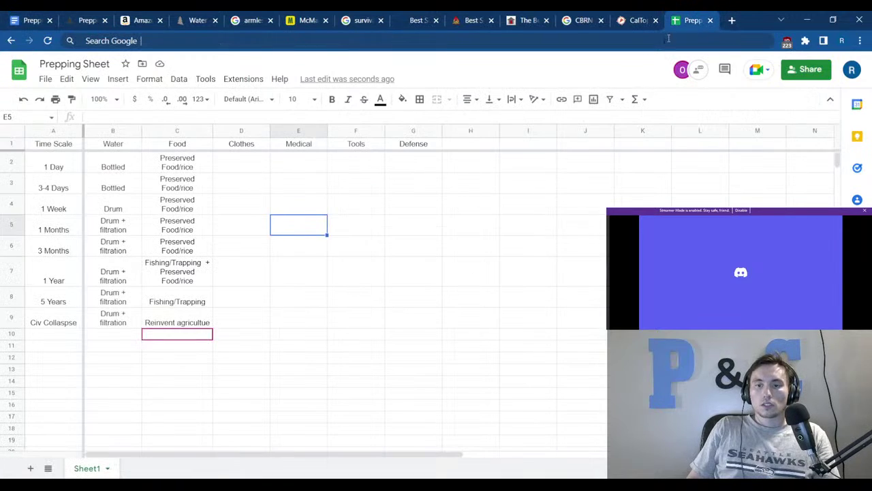
{"action": "left_click", "coordinate": [372, 289]}
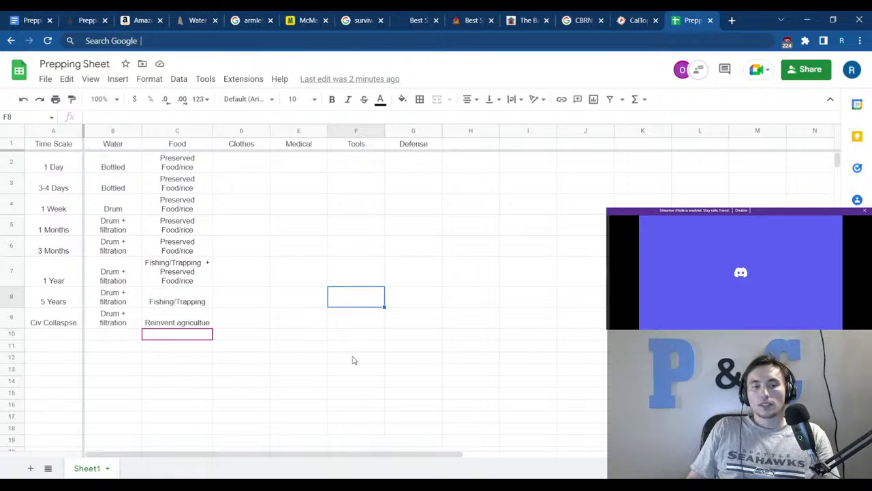
{"action": "left_click", "coordinate": [226, 168]}
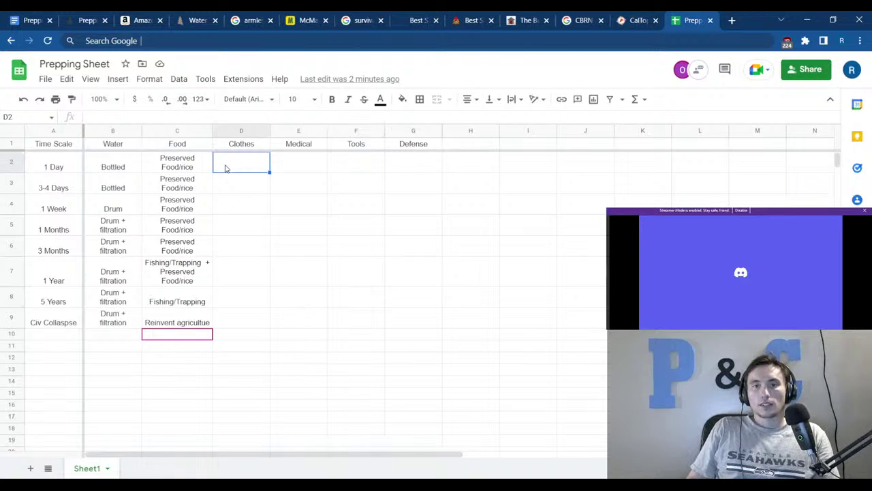
{"action": "left_click", "coordinate": [323, 207]}
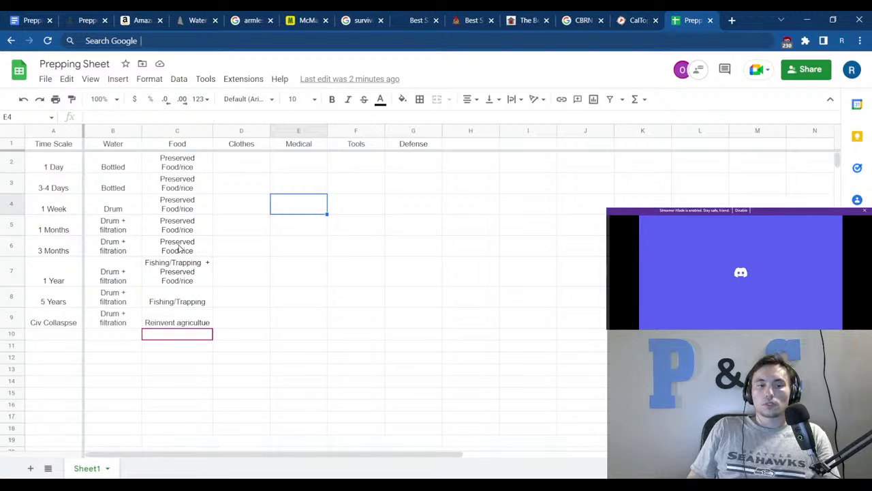
{"action": "left_click_drag", "start_coordinate": [235, 167], "coordinate": [229, 315]}
{"action": "left_click", "coordinate": [399, 254]}
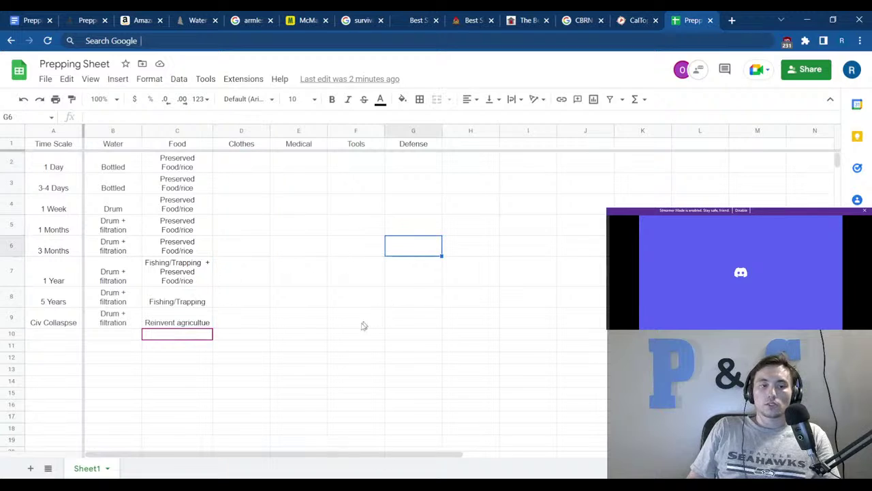
{"action": "left_click", "coordinate": [248, 369]}
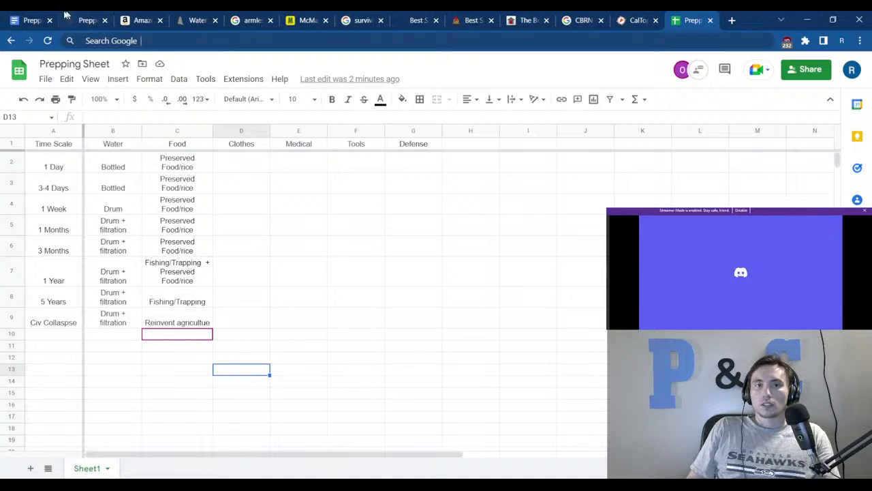
{"action": "left_click", "coordinate": [30, 19]}
{"action": "scroll", "coordinate": [282, 325], "scroll_direction": "down", "scroll_amount": 10}
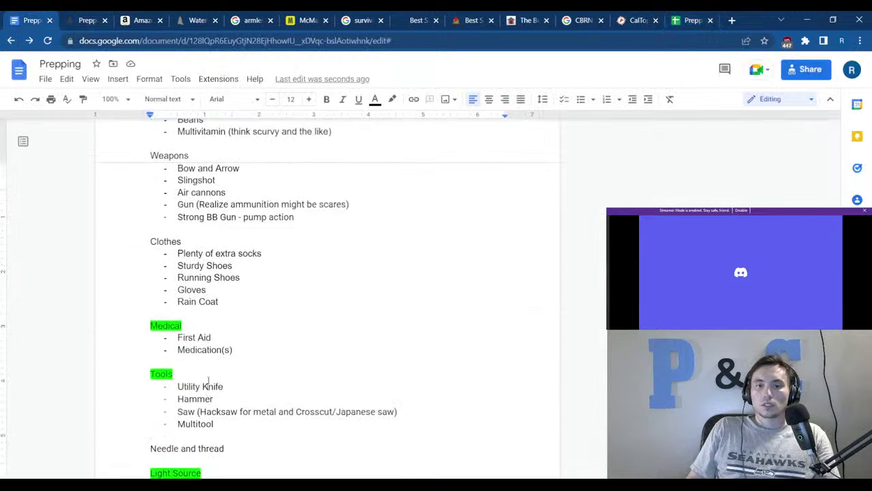
Add indented sub-bullets under First Aid: Disinfection (spell-corrected) and one beginning 'Mo'.
{"action": "scroll", "coordinate": [234, 358], "scroll_direction": "down", "scroll_amount": 1}
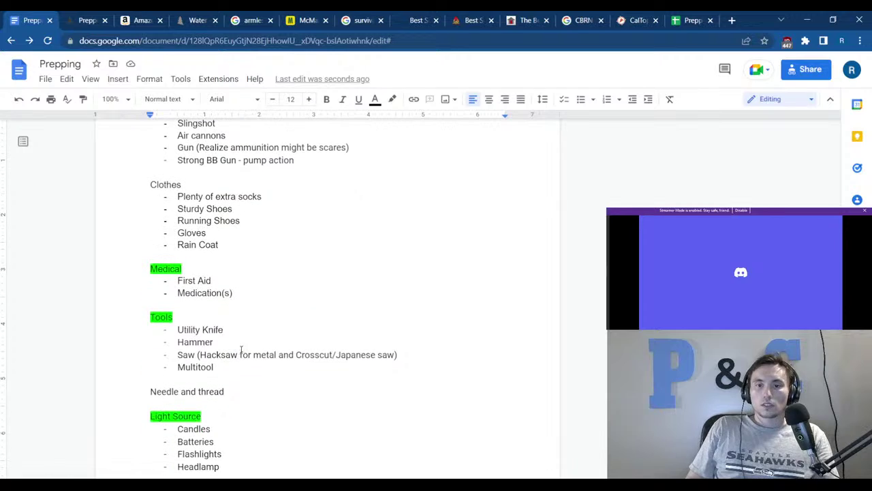
{"action": "left_click", "coordinate": [241, 283]}
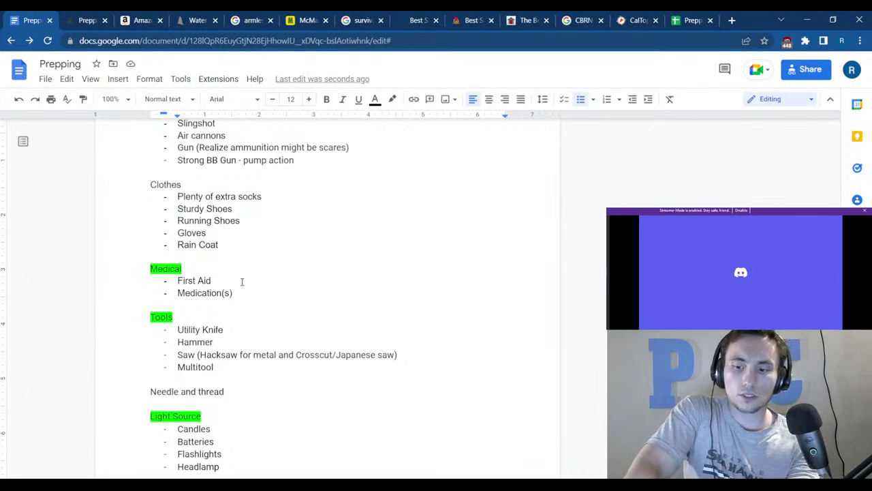
{"action": "key", "text": "Return"}
{"action": "key", "text": "Tab"}
{"action": "type", "text": "Dis"}
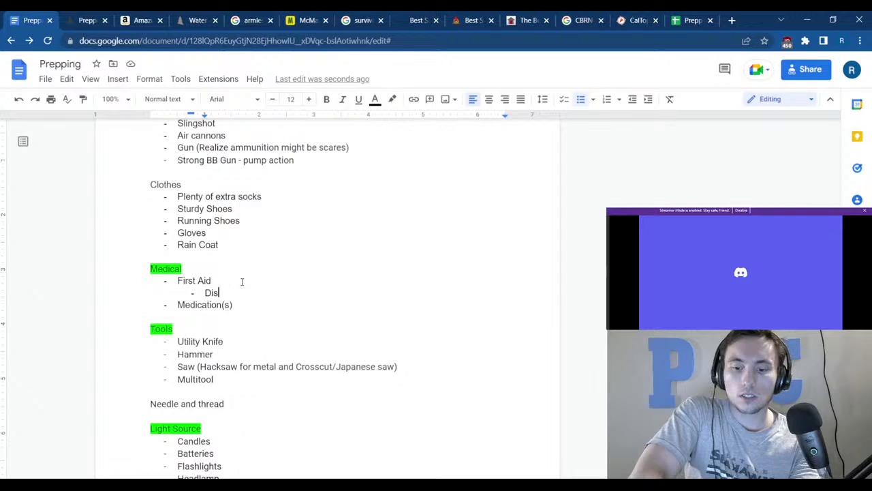
{"action": "type", "text": "fec"}
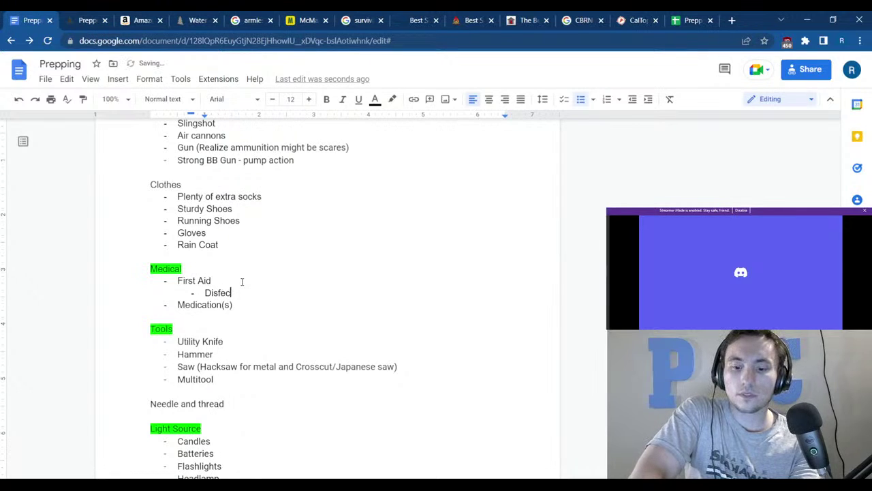
{"action": "type", "text": "tion"}
{"action": "key", "text": "Return"}
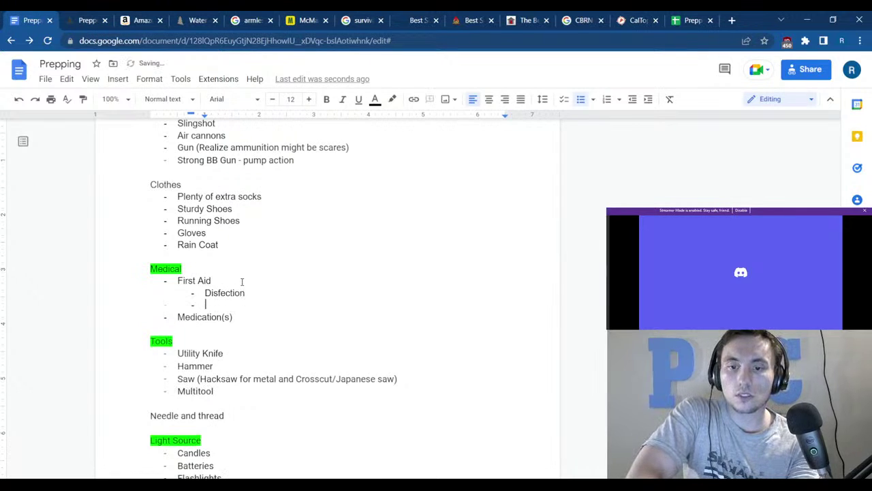
{"action": "type", "text": "Moleskin"}
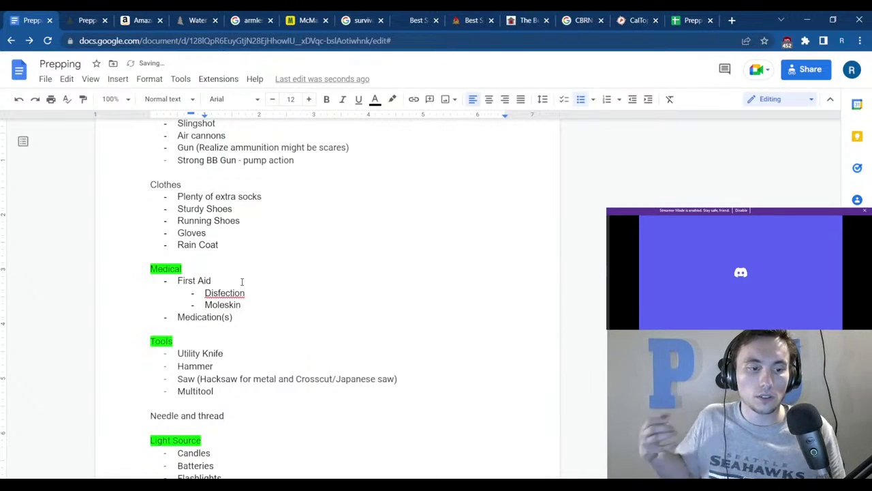
{"action": "left_click", "coordinate": [238, 293]}
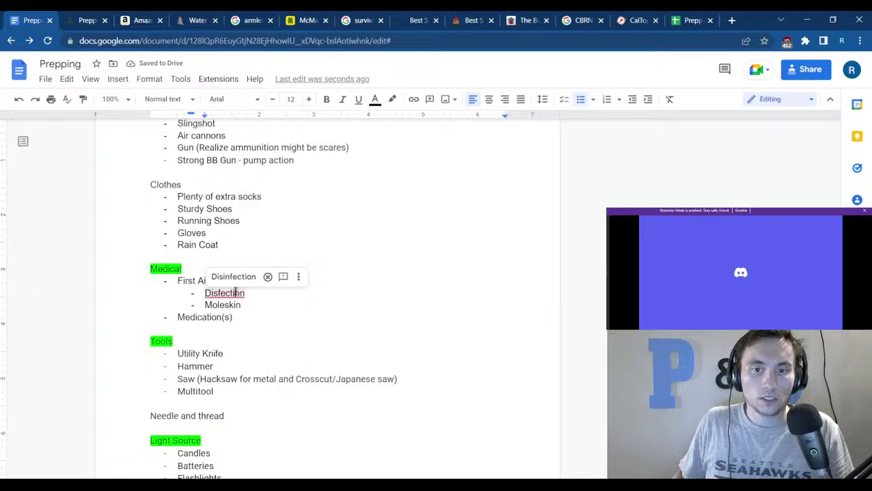
{"action": "left_click", "coordinate": [235, 275]}
Add a bullet after citizenship/passport reading "Your feet's health is a top prioity".
{"action": "scroll", "coordinate": [341, 294], "scroll_direction": "up", "scroll_amount": 10}
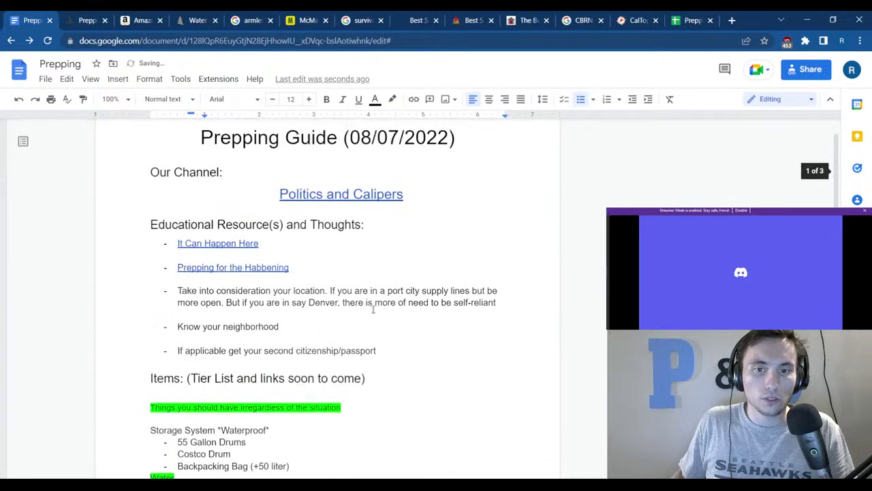
{"action": "left_click", "coordinate": [389, 343]}
{"action": "left_click", "coordinate": [388, 350]}
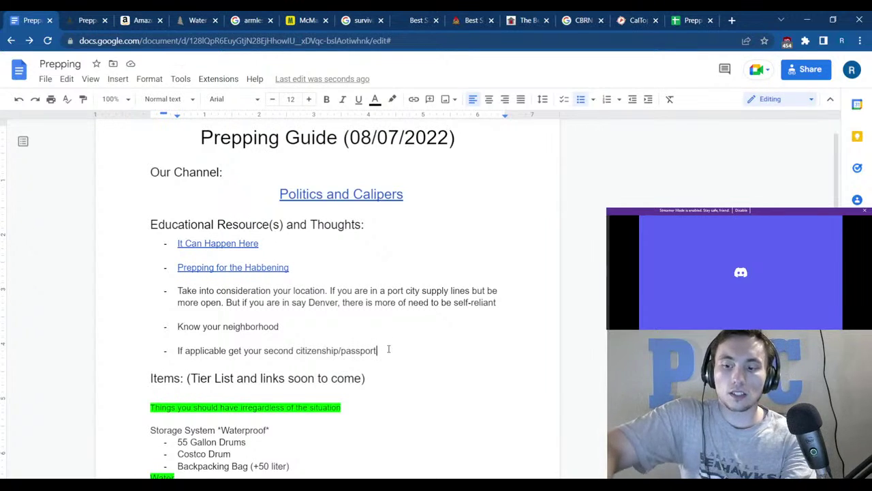
{"action": "key", "text": "Return"}
{"action": "key", "text": "Return"}
{"action": "key", "text": "Return"}
{"action": "key", "text": "ctrl+z"}
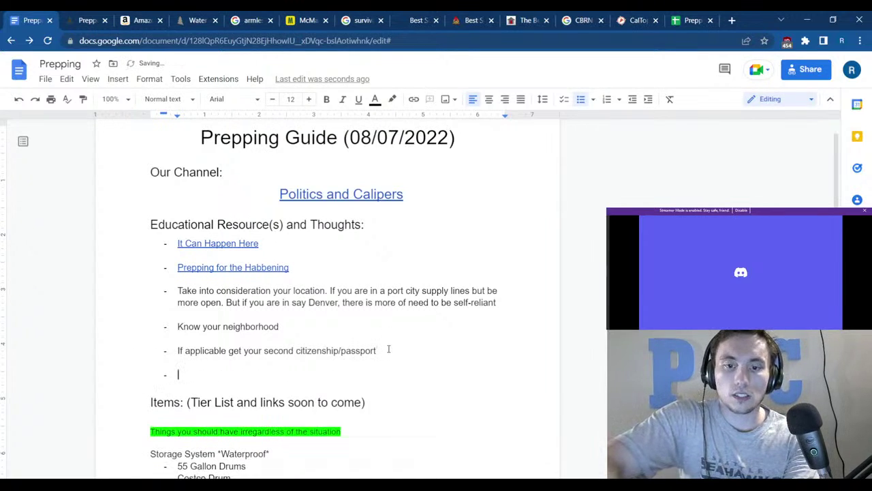
{"action": "type", "text": "Your feet's"}
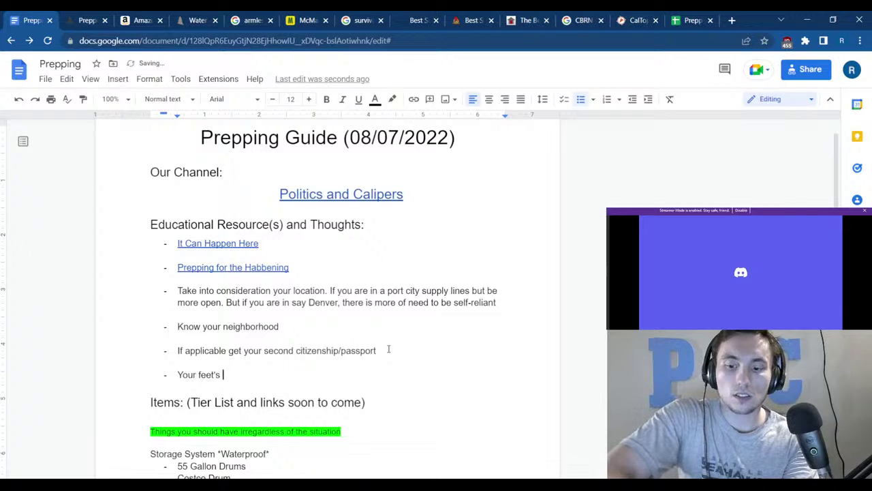
{"action": "type", "text": " heal"}
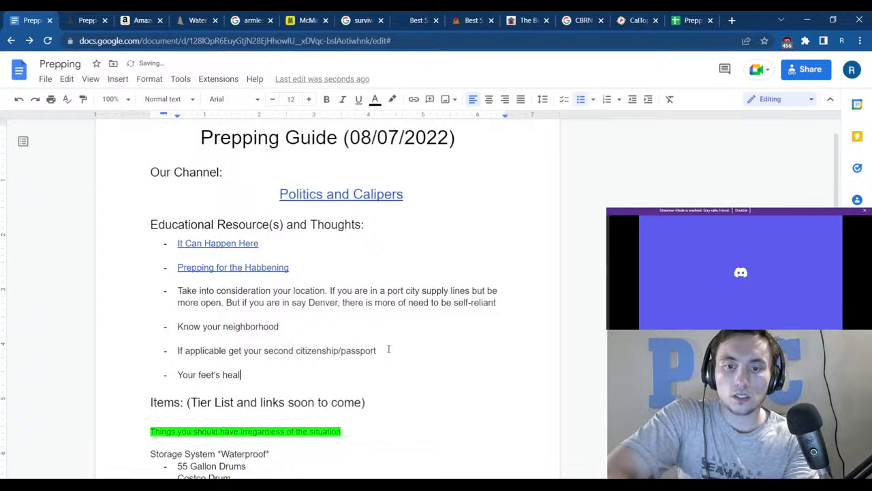
{"action": "type", "text": "th is a top pr"}
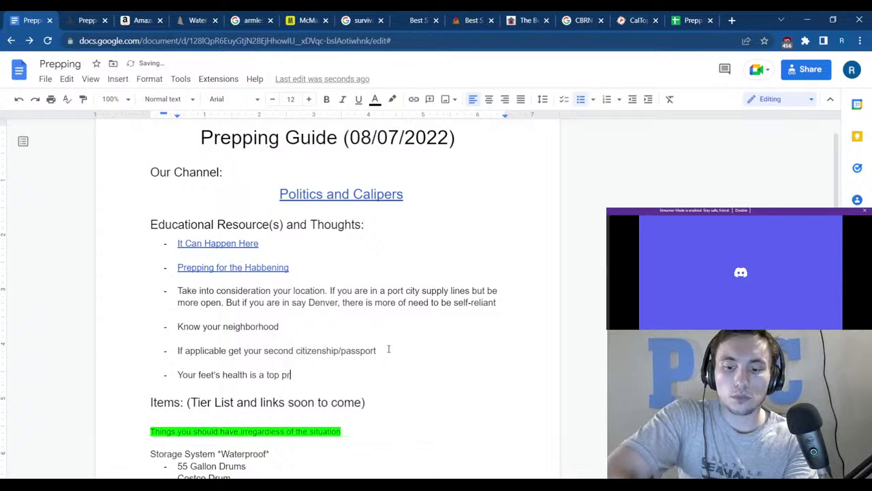
{"action": "type", "text": "ioity"}
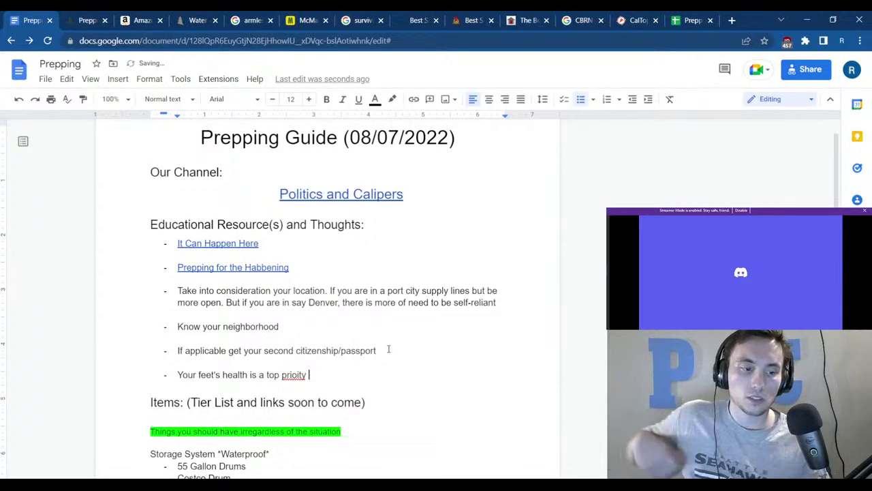
Search Google Images for moleskin in a new tab, browse the results, then go back to the Prepping doc.
{"action": "left_click", "coordinate": [731, 21]}
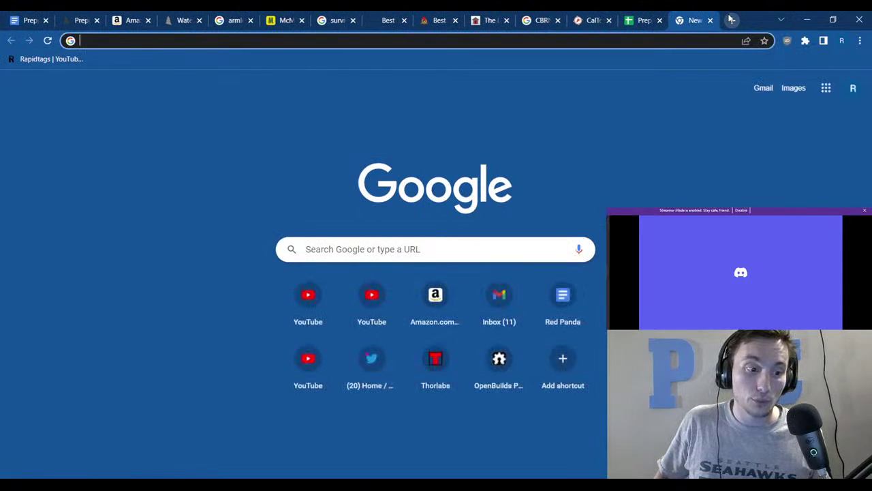
{"action": "type", "text": "moleskin"}
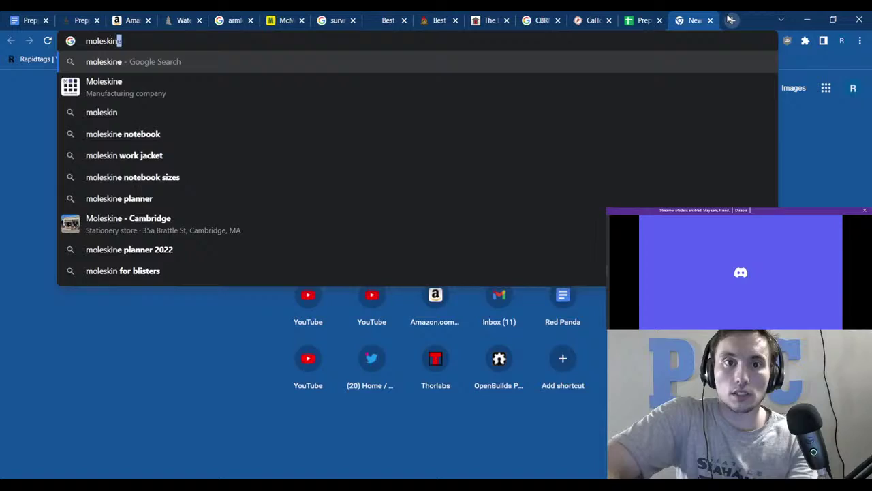
{"action": "key", "text": "Return"}
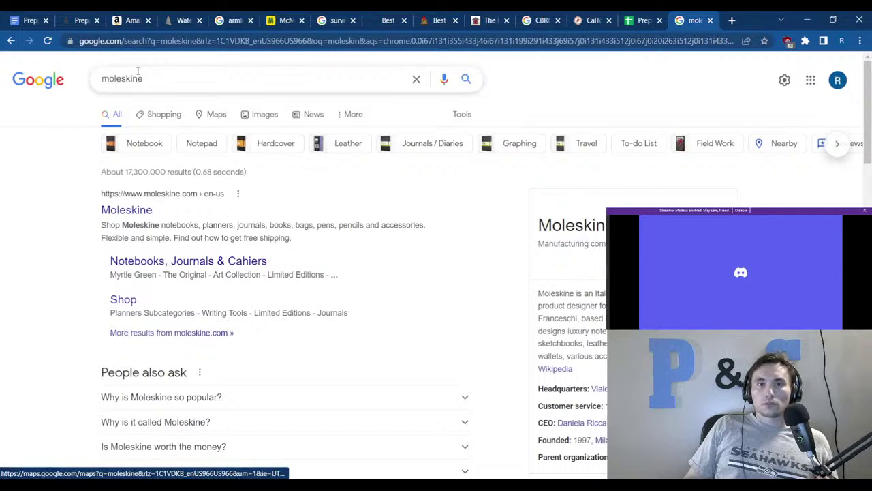
{"action": "left_click_drag", "start_coordinate": [143, 79], "coordinate": [134, 80]}
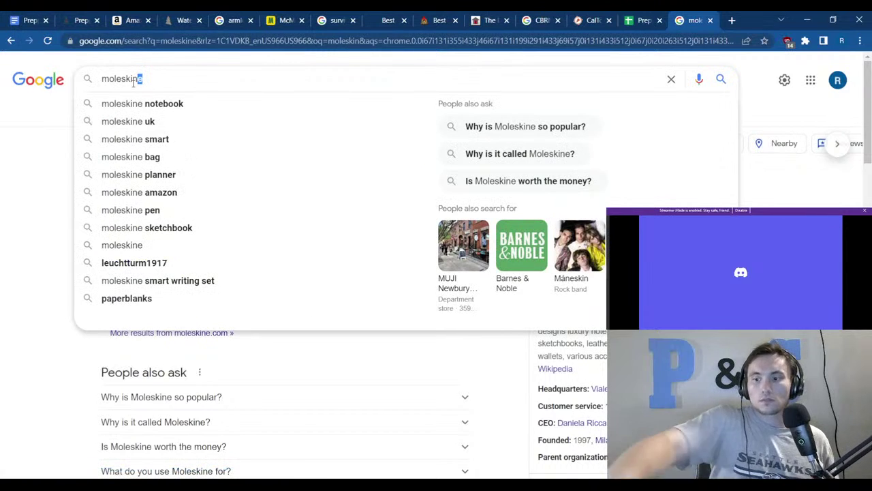
{"action": "key", "text": "BackSpace"}
{"action": "key", "text": "Return"}
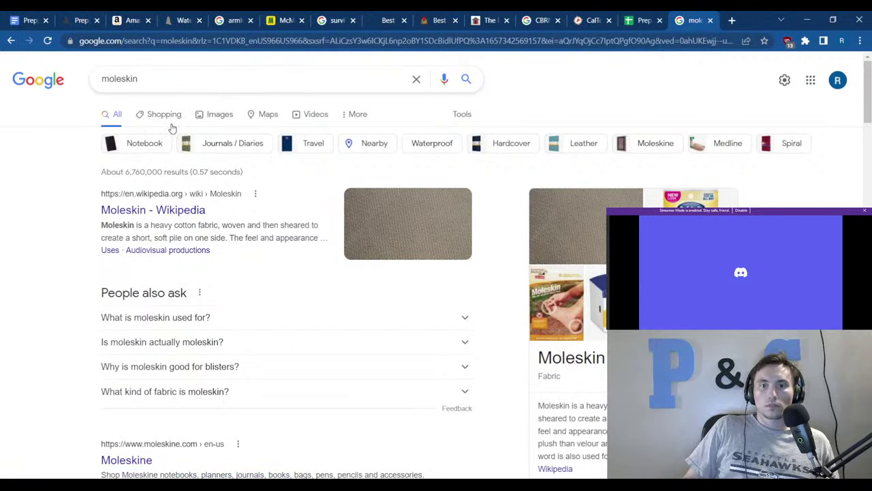
{"action": "left_click", "coordinate": [210, 115]}
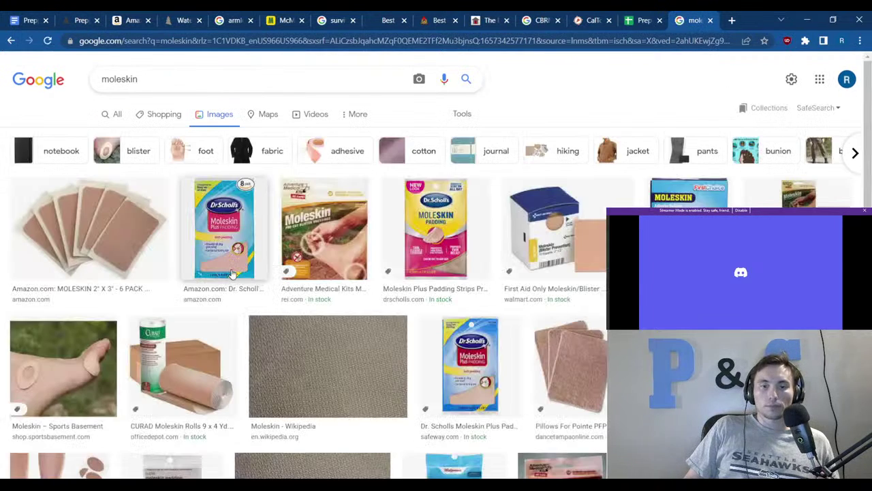
{"action": "scroll", "coordinate": [166, 272], "scroll_direction": "down", "scroll_amount": 3}
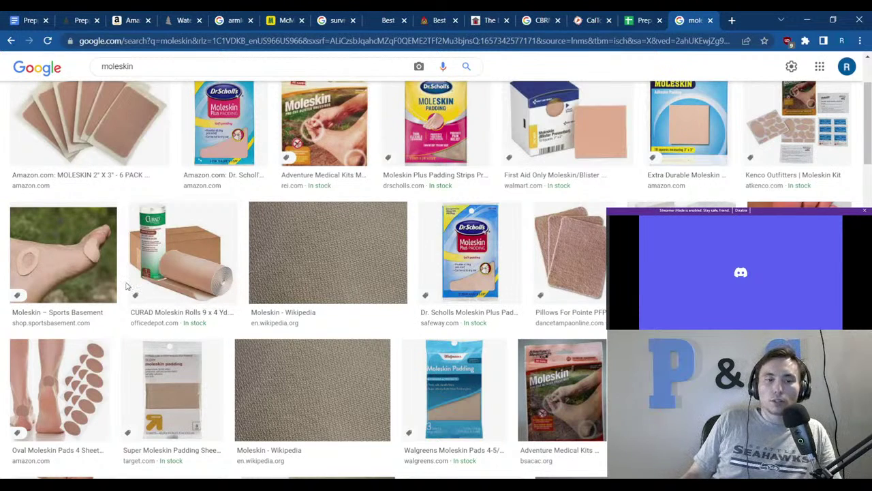
{"action": "scroll", "coordinate": [276, 304], "scroll_direction": "down", "scroll_amount": 4}
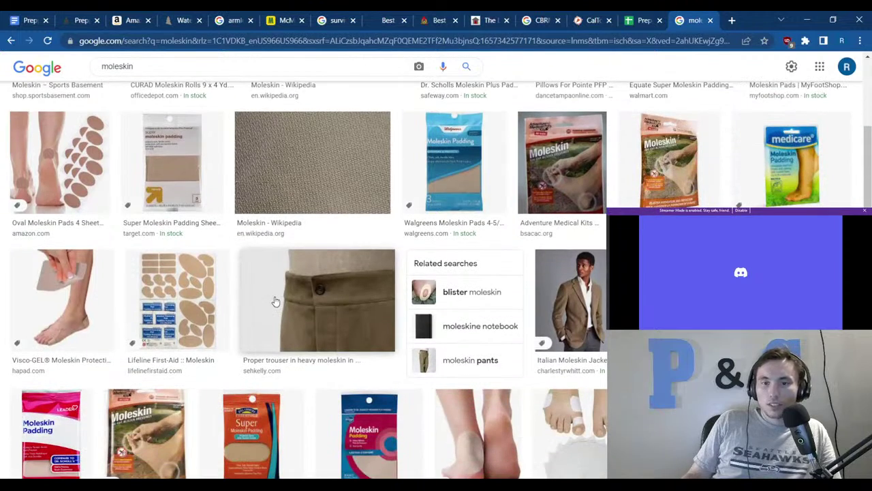
{"action": "scroll", "coordinate": [147, 333], "scroll_direction": "down", "scroll_amount": 1}
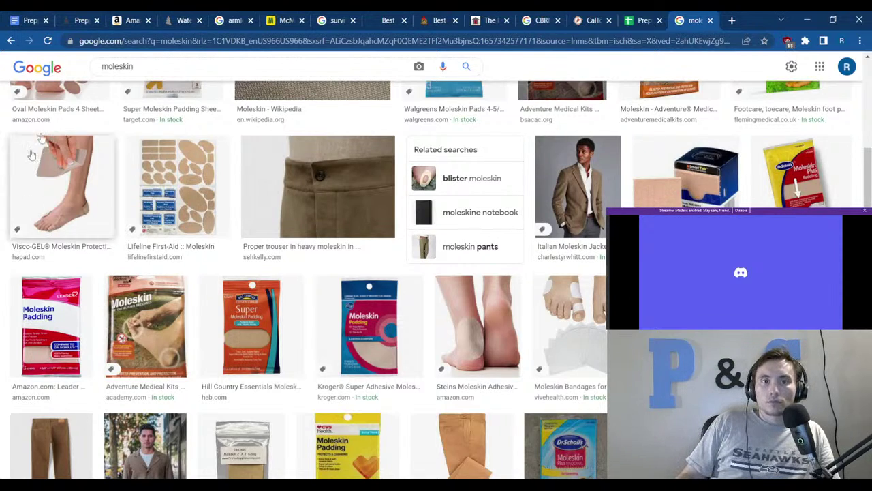
{"action": "left_click", "coordinate": [31, 20]}
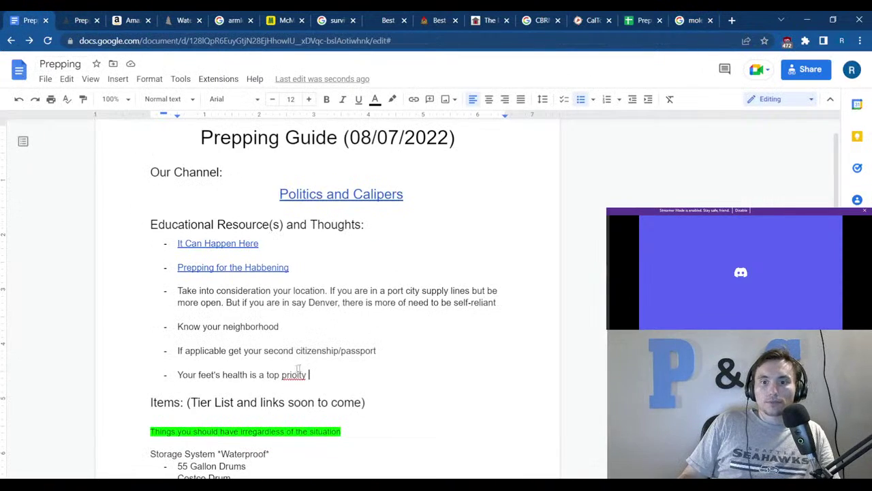
Correct the misspelled 'prioity' to priority in the feet bullet.
{"action": "left_click", "coordinate": [298, 371]}
{"action": "left_click", "coordinate": [303, 358]}
{"action": "scroll", "coordinate": [305, 389], "scroll_direction": "down", "scroll_amount": 5}
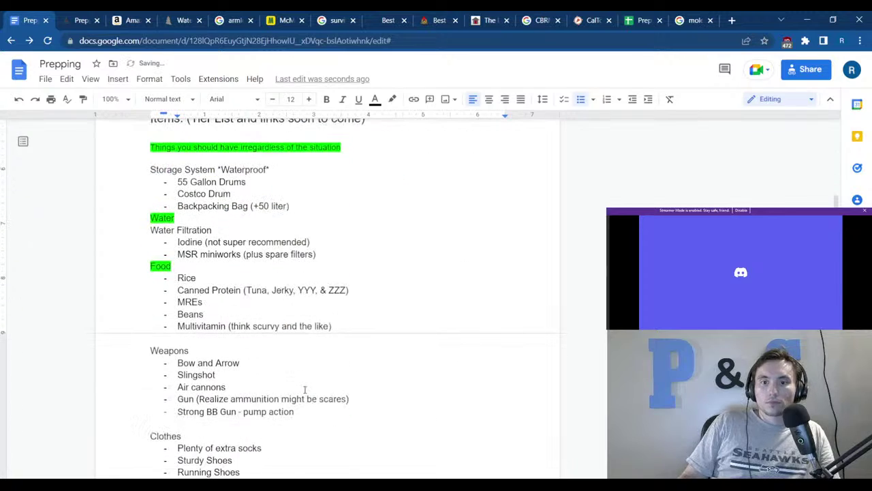
{"action": "scroll", "coordinate": [304, 389], "scroll_direction": "down", "scroll_amount": 4}
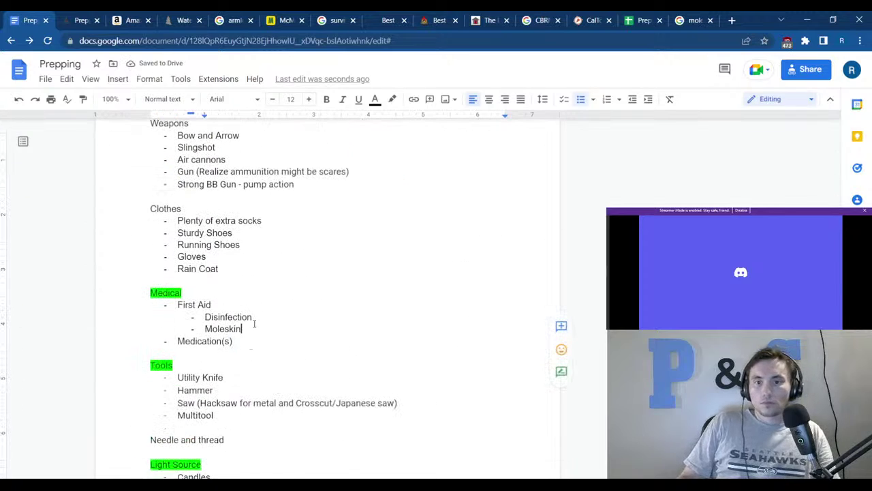
Append '(Apply when hotspot first occurs' to the Moleskin sub-bullet.
{"action": "left_click_drag", "start_coordinate": [244, 330], "coordinate": [254, 320]}
{"action": "key", "text": "Right"}
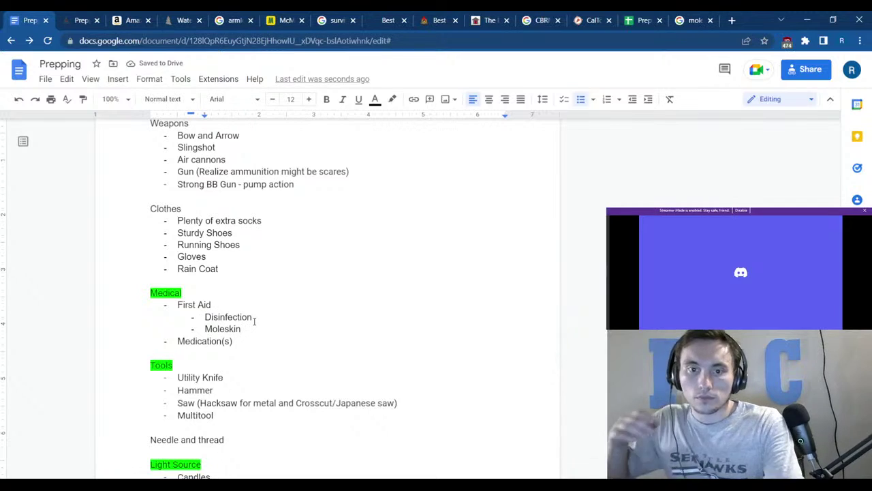
{"action": "type", "text": "(App"}
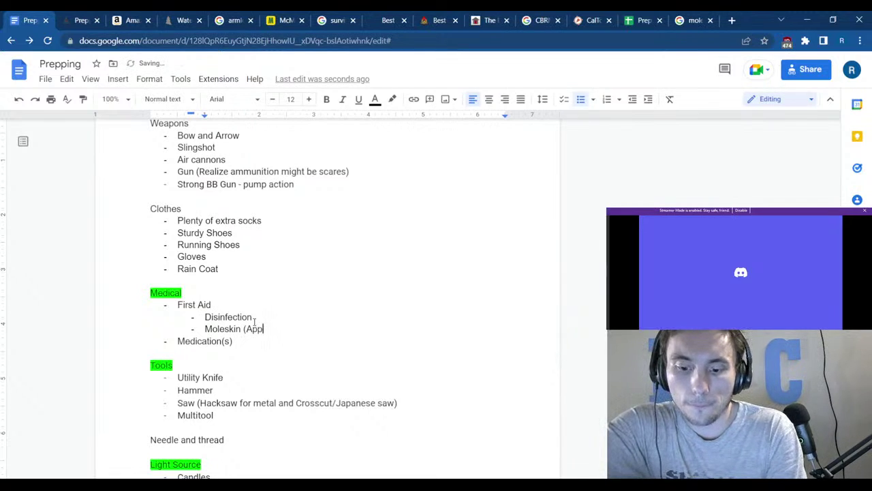
{"action": "type", "text": "ly when"}
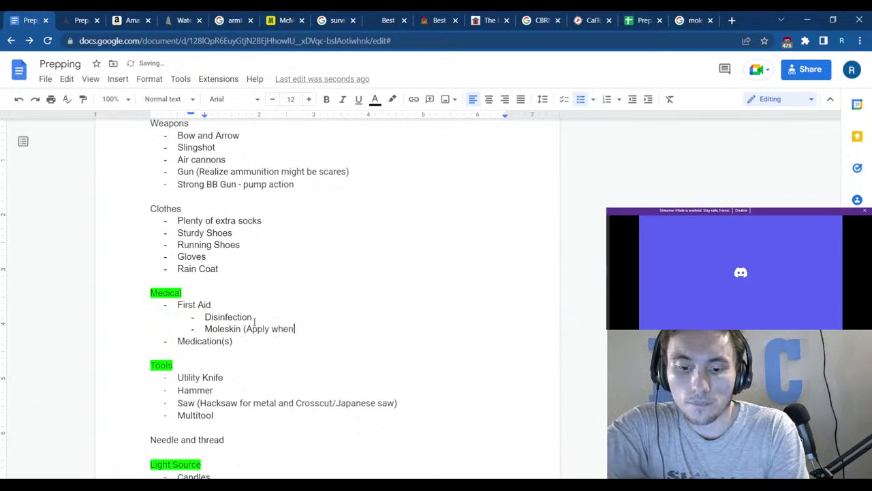
{"action": "type", "text": " hotspot "}
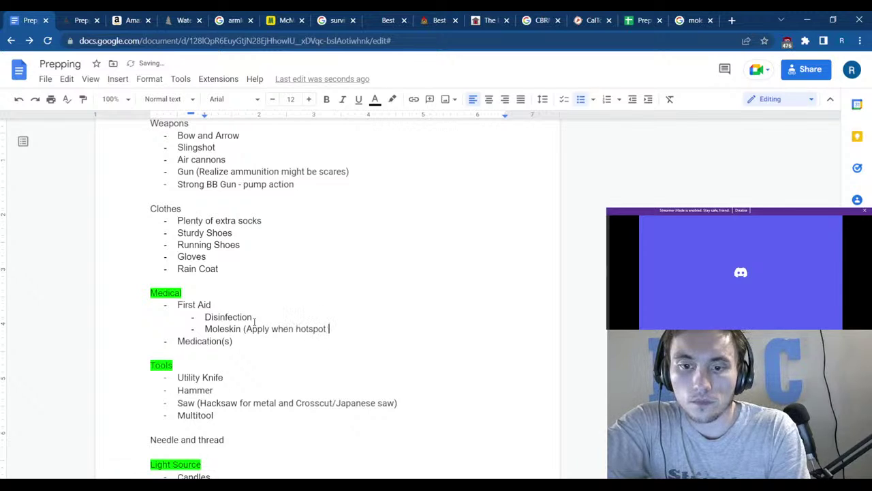
{"action": "type", "text": "first ocurs"}
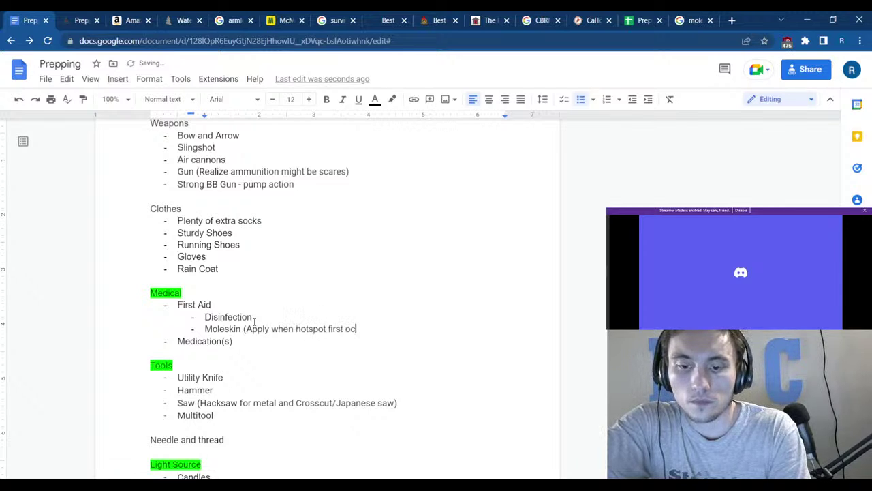
{"action": "key", "text": "BackSpace"}
{"action": "key", "text": "BackSpace"}
{"action": "key", "text": "BackSpace"}
{"action": "type", "text": "curs"}
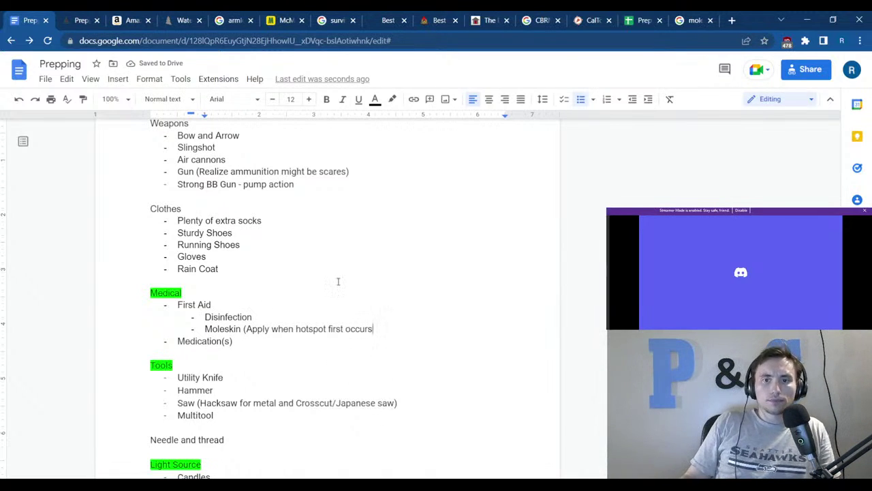
Copy the Prepping Sheet spreadsheet's web address from its browser tab.
{"action": "scroll", "coordinate": [334, 259], "scroll_direction": "up", "scroll_amount": 5}
{"action": "scroll", "coordinate": [328, 265], "scroll_direction": "up", "scroll_amount": 2}
{"action": "left_click", "coordinate": [208, 342]}
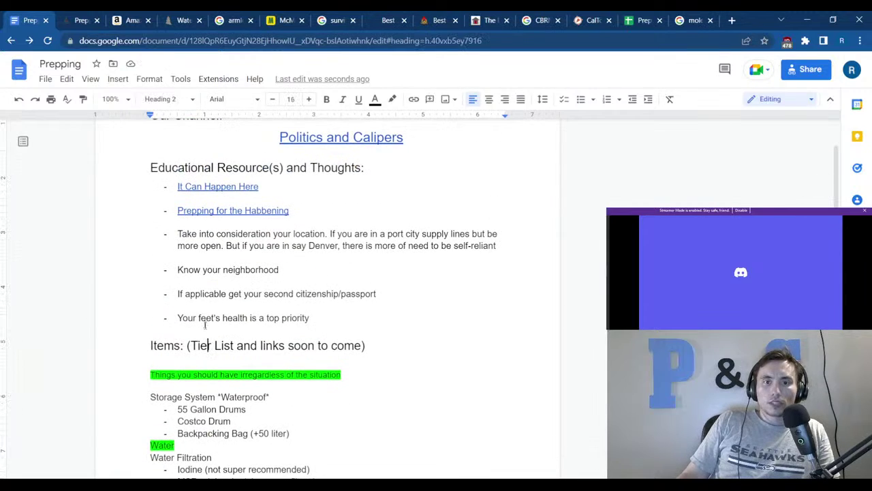
{"action": "left_click", "coordinate": [204, 167]}
{"action": "scroll", "coordinate": [206, 228], "scroll_direction": "up", "scroll_amount": 2}
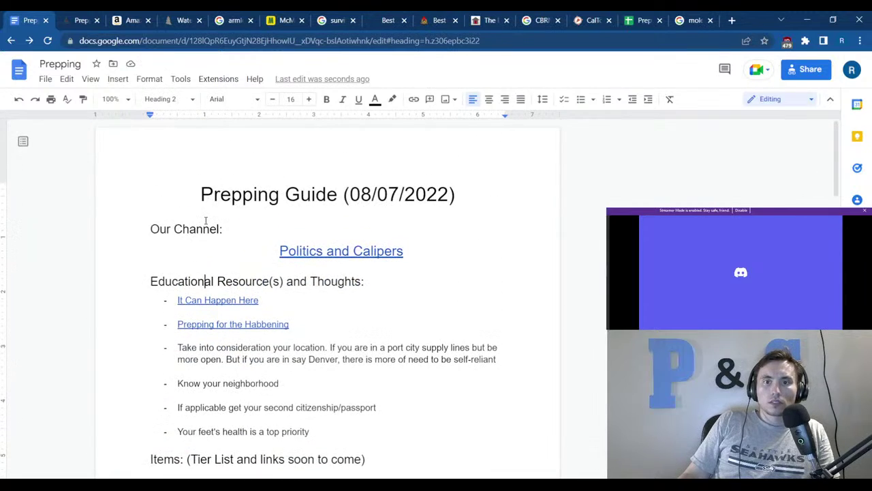
{"action": "left_click", "coordinate": [642, 21]}
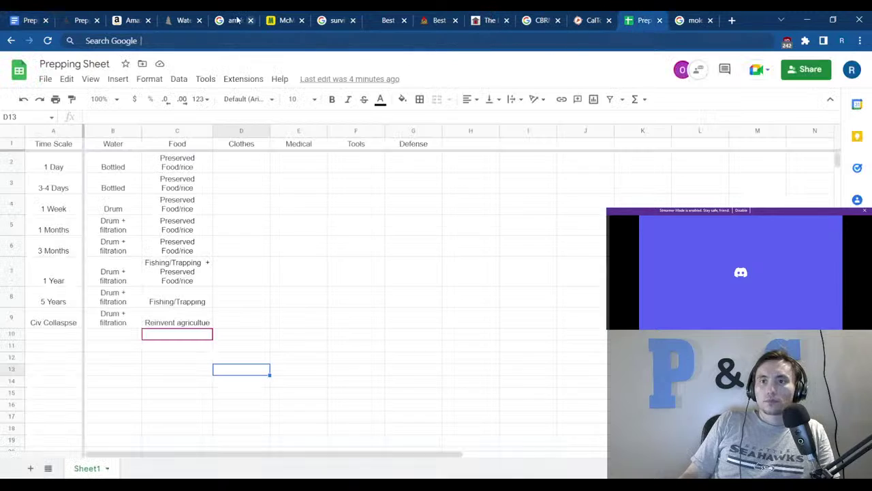
{"action": "left_click", "coordinate": [48, 41]}
{"action": "left_click", "coordinate": [127, 41]}
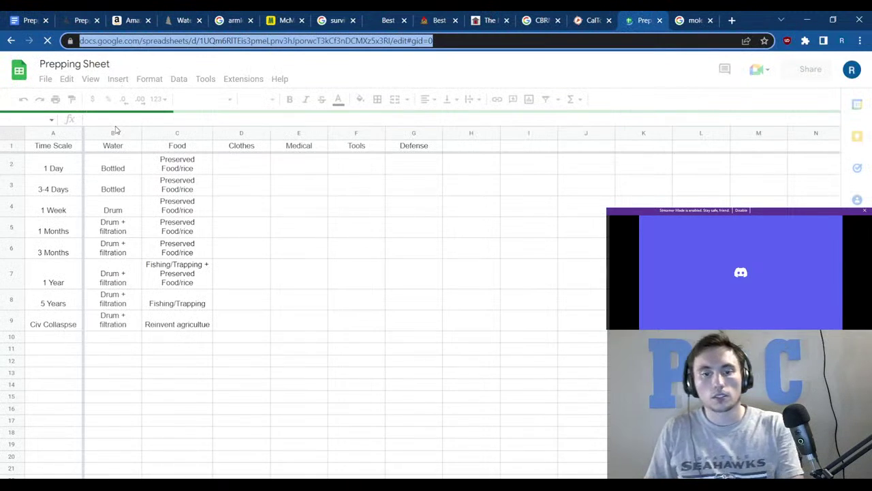
{"action": "left_click", "coordinate": [10, 15]}
Paste the sheet link below Prepping for the Habbening with a 'Spreadsheet time scale' bullet above it.
{"action": "scroll", "coordinate": [341, 341], "scroll_direction": "down", "scroll_amount": 3}
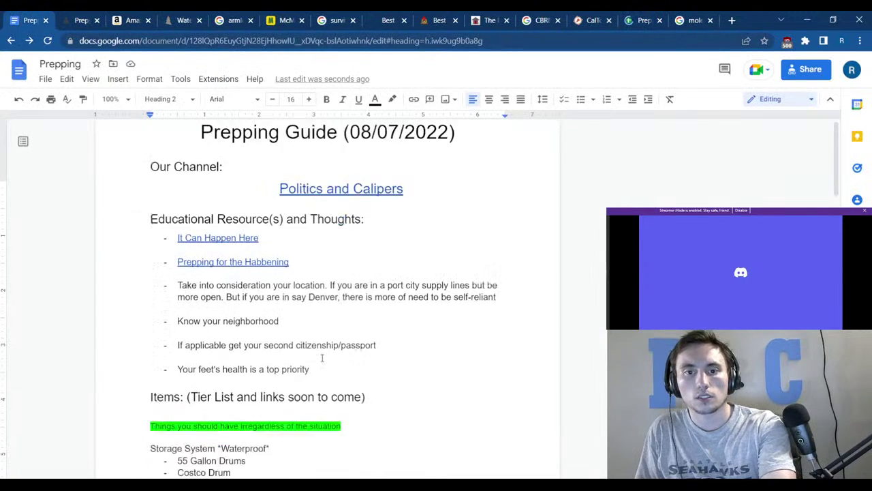
{"action": "scroll", "coordinate": [303, 294], "scroll_direction": "up", "scroll_amount": 3}
{"action": "left_click", "coordinate": [310, 328]}
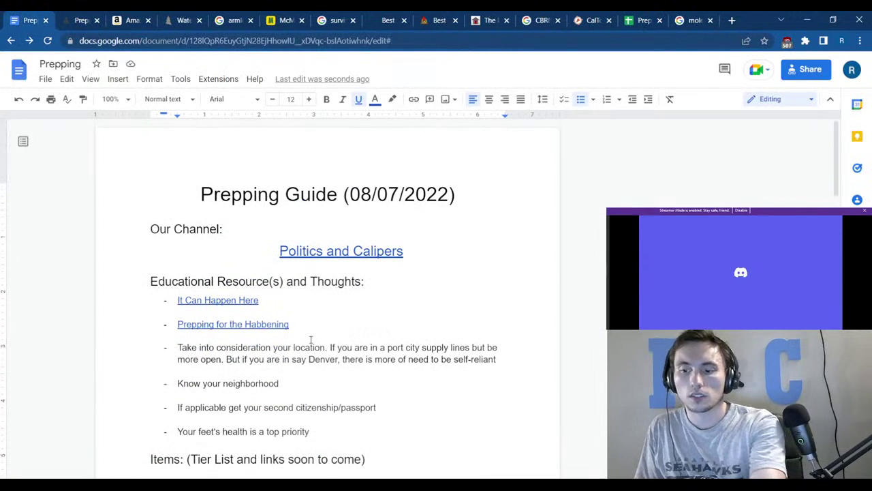
{"action": "key", "text": "Return"}
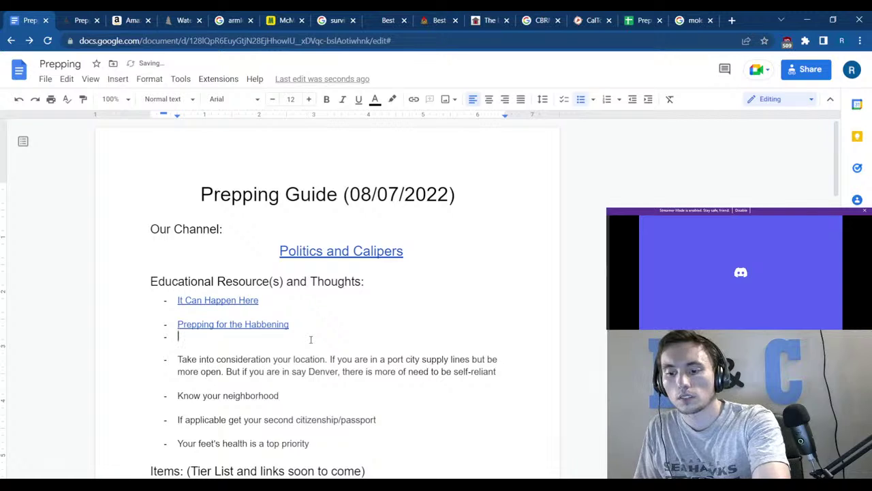
{"action": "key", "text": "Return"}
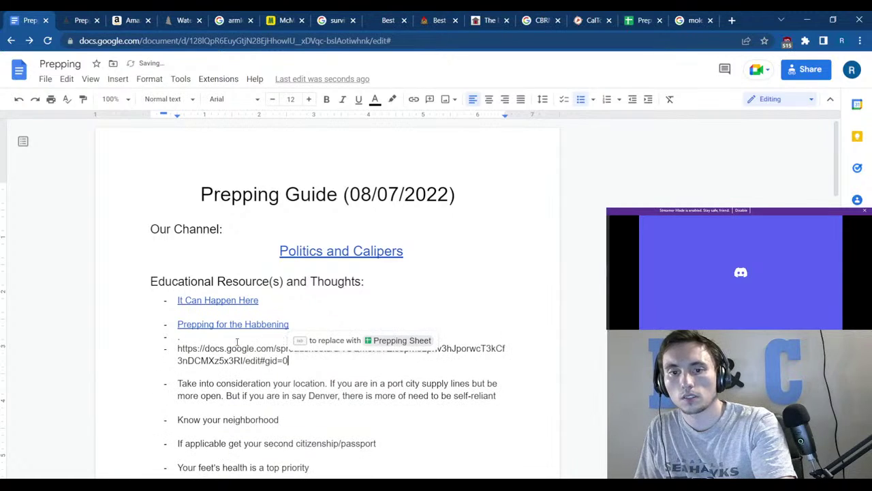
{"action": "left_click", "coordinate": [210, 338]}
{"action": "key", "text": "Return"}
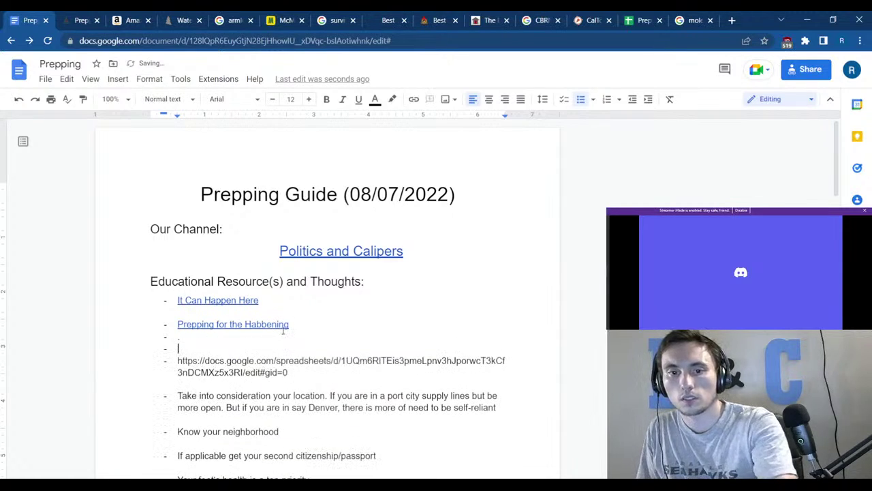
{"action": "type", "text": "Spre"}
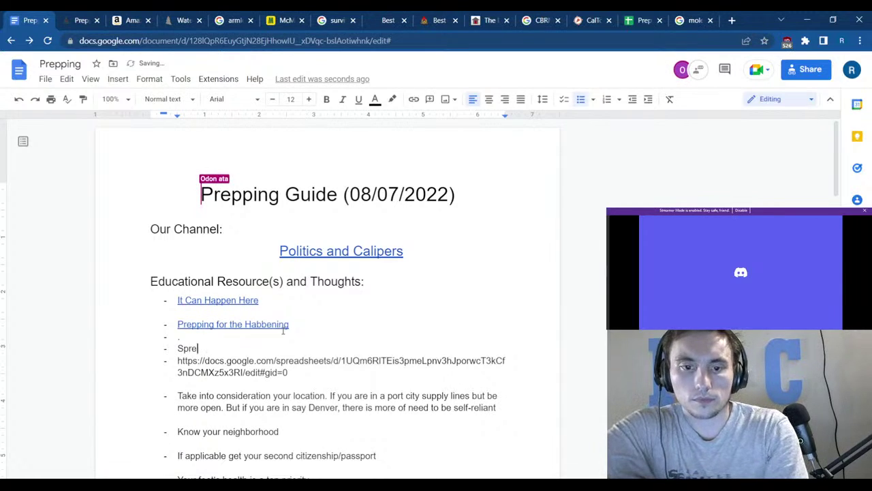
{"action": "type", "text": "adsheet time"}
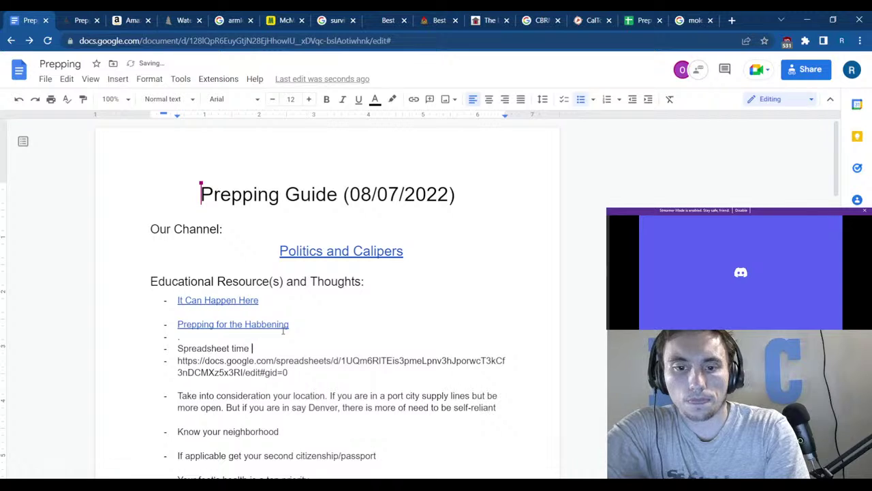
{"action": "type", "text": " scale"}
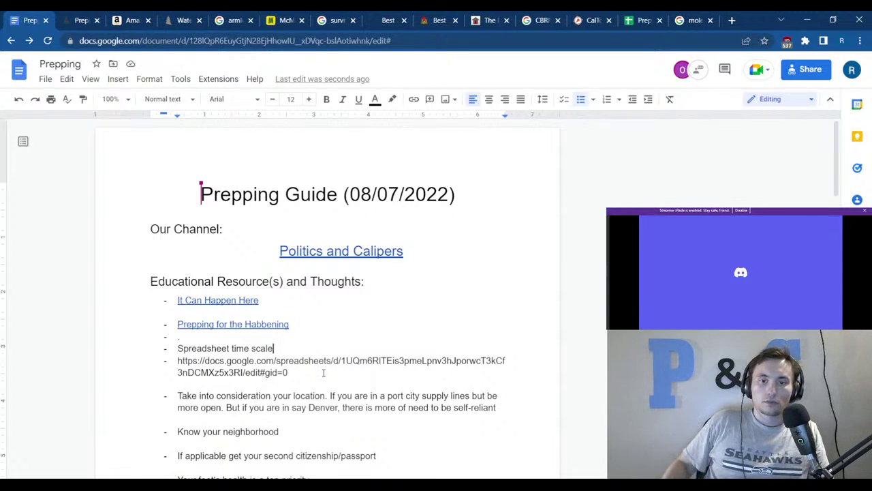
{"action": "left_click_drag", "start_coordinate": [275, 348], "coordinate": [178, 336]}
Change the Spreadsheet time scale note to Title Case.
{"action": "left_click", "coordinate": [140, 80]}
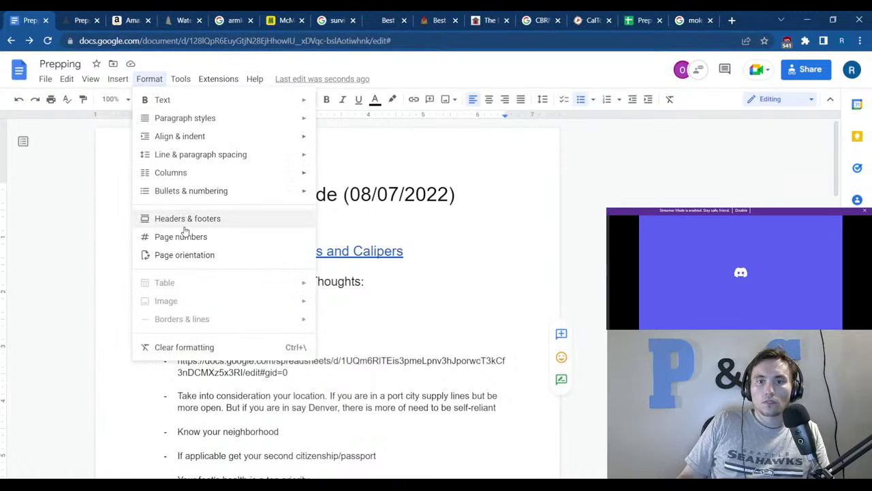
{"action": "mouse_move", "coordinate": [181, 202]}
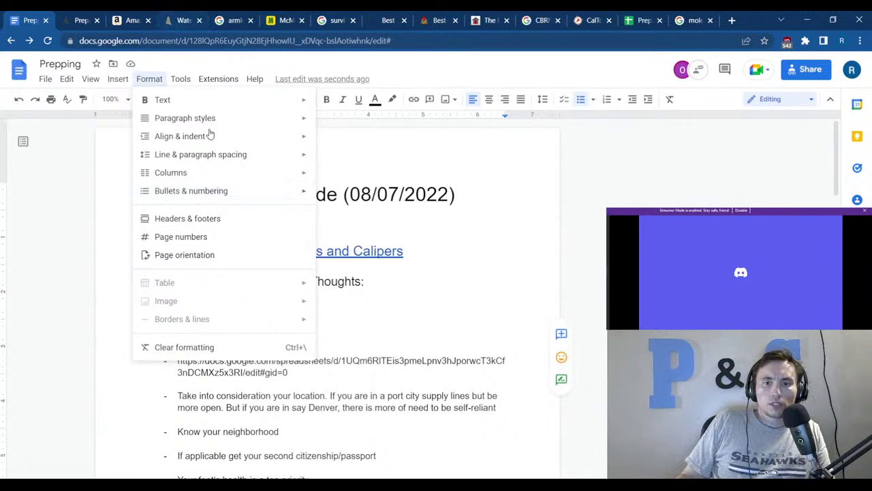
{"action": "mouse_move", "coordinate": [109, 83]}
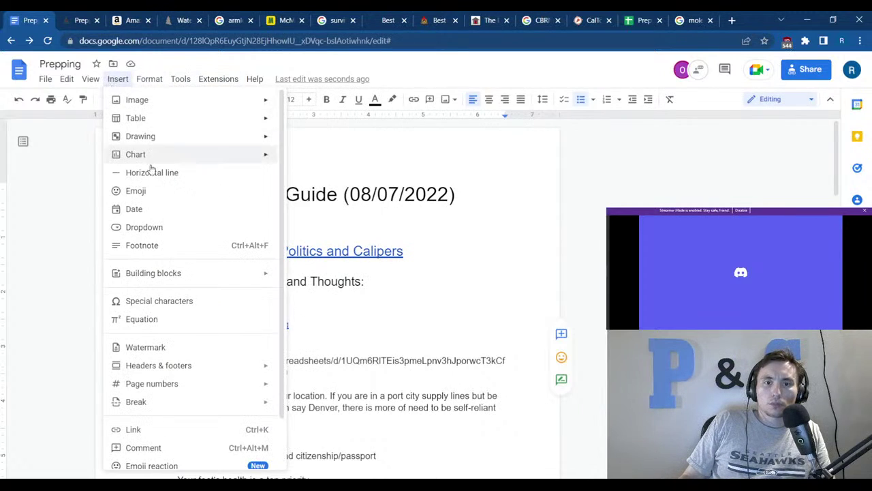
{"action": "mouse_move", "coordinate": [142, 88]}
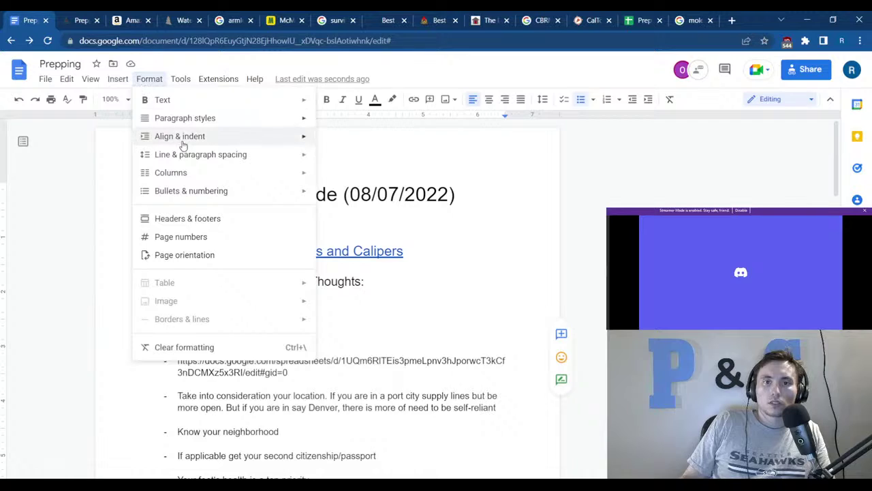
{"action": "mouse_move", "coordinate": [188, 103]}
{"action": "mouse_move", "coordinate": [365, 245]}
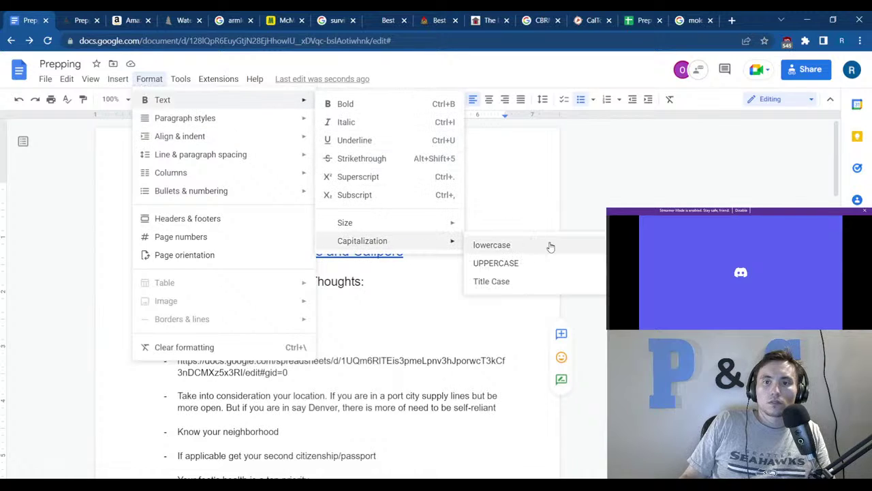
{"action": "left_click", "coordinate": [523, 281]}
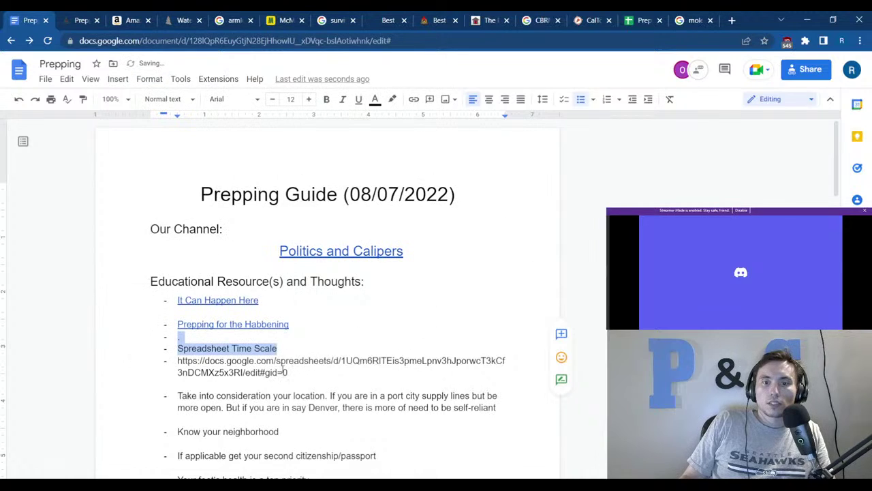
{"action": "left_click", "coordinate": [283, 368]}
{"action": "left_click_drag", "start_coordinate": [277, 348], "coordinate": [178, 348]}
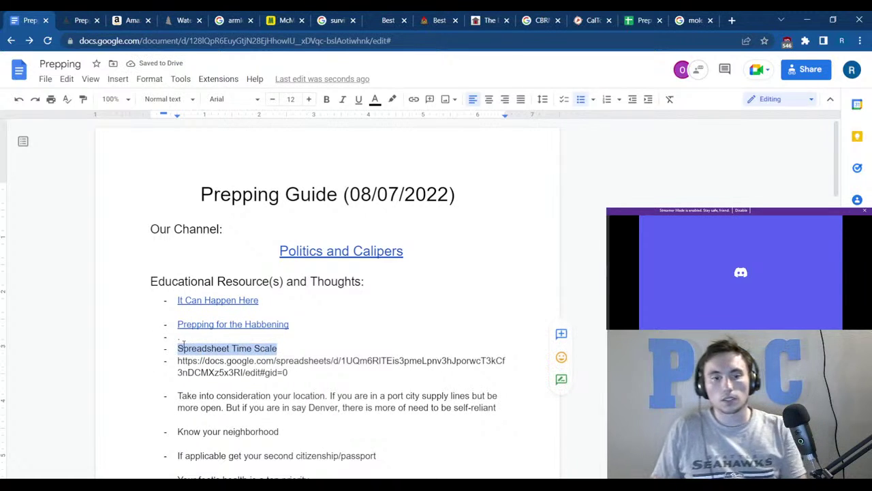
Delete the bare address line and link Spreadsheet Time Scale to the sheet's URL.
{"action": "left_click_drag", "start_coordinate": [288, 373], "coordinate": [179, 360]}
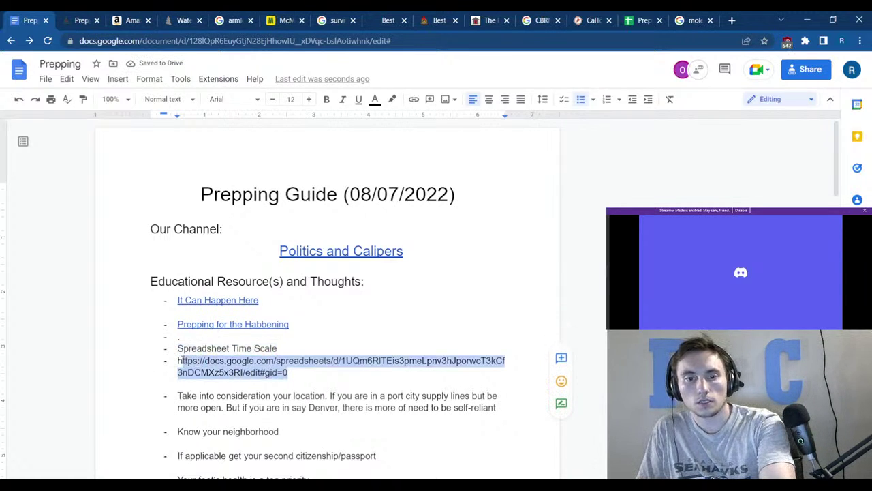
{"action": "key", "text": "BackSpace"}
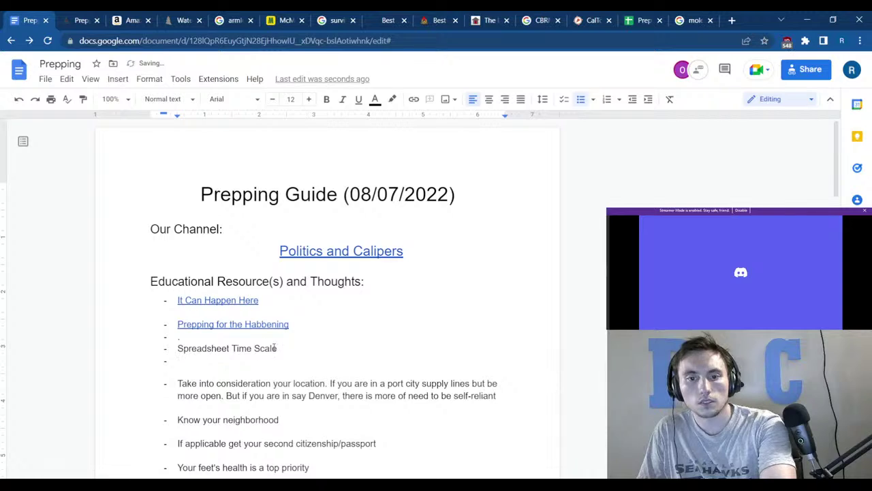
{"action": "left_click_drag", "start_coordinate": [276, 348], "coordinate": [178, 349]}
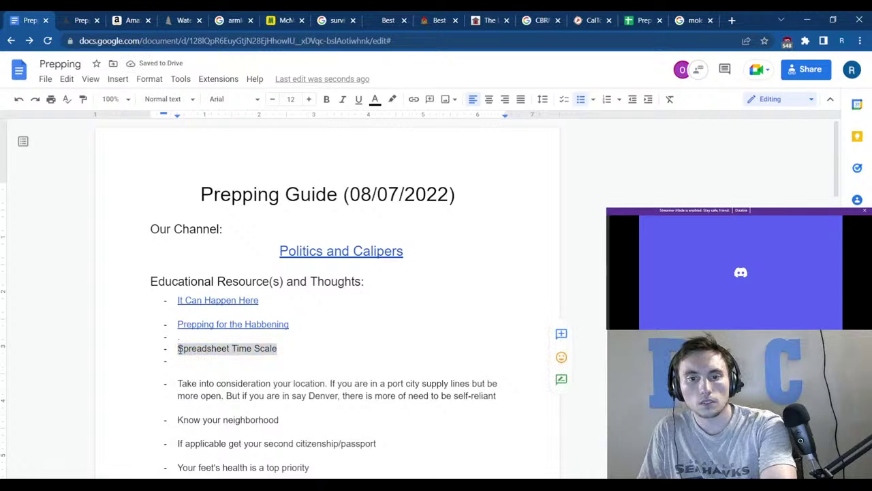
{"action": "right_click", "coordinate": [178, 349]}
{"action": "left_click", "coordinate": [231, 363]}
{"action": "key", "text": "ctrl+v"}
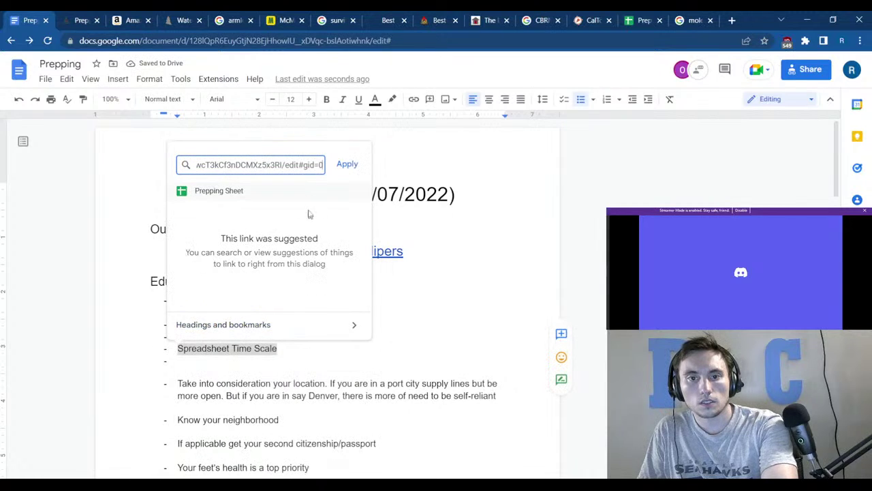
{"action": "left_click", "coordinate": [335, 171]}
Remove the leftover empty bullets around the link and return to the moleskin image results.
{"action": "left_click", "coordinate": [246, 367]}
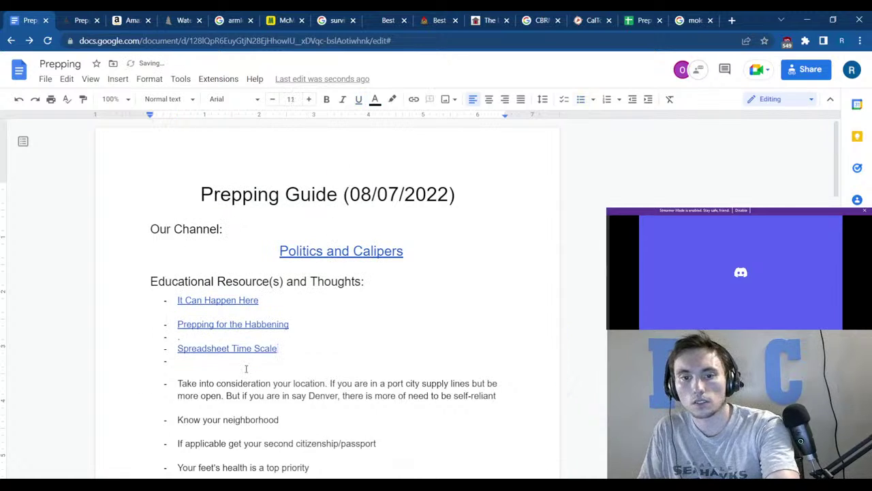
{"action": "key", "text": "BackSpace"}
{"action": "key", "text": "BackSpace"}
{"action": "left_click", "coordinate": [217, 335]}
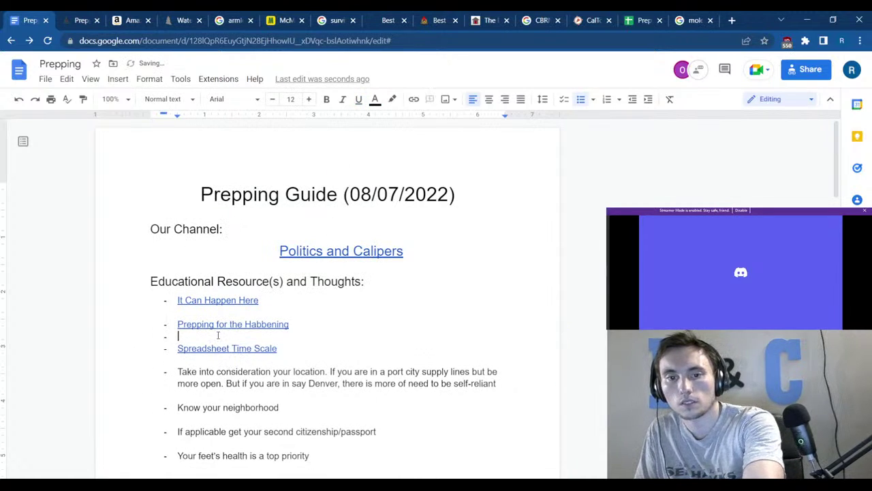
{"action": "scroll", "coordinate": [220, 337], "scroll_direction": "down", "scroll_amount": 3}
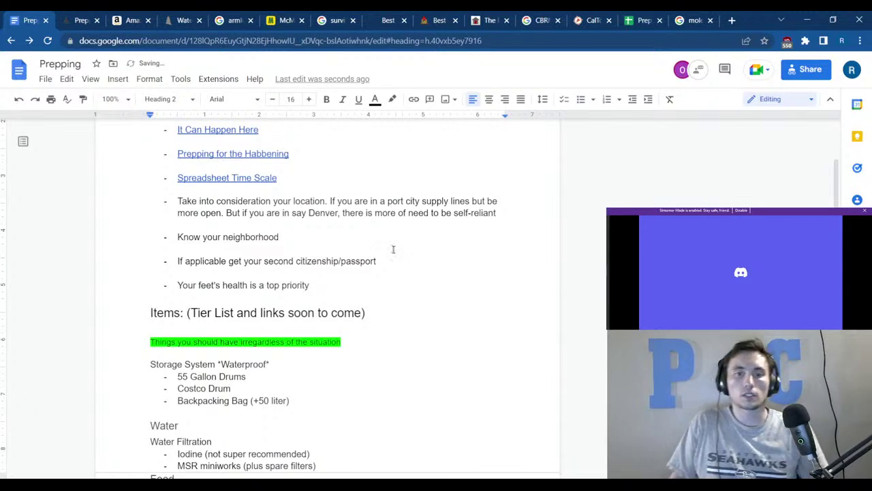
{"action": "left_click", "coordinate": [164, 425]}
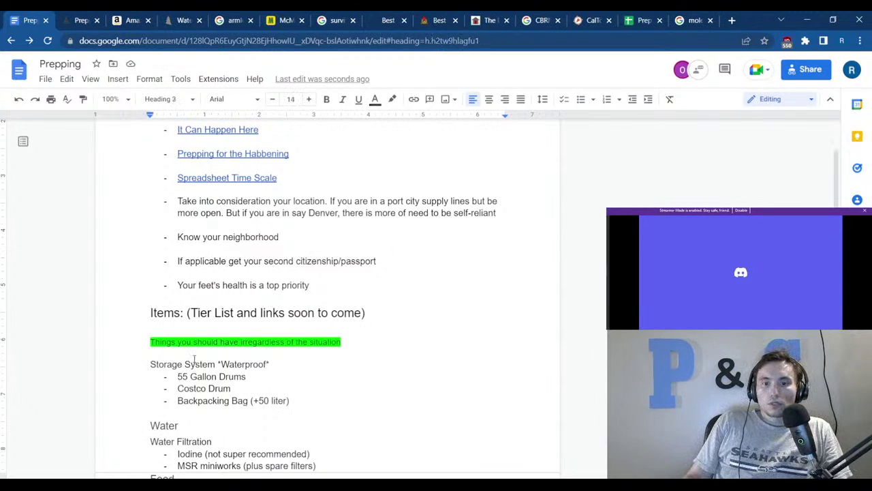
{"action": "left_click", "coordinate": [688, 19]}
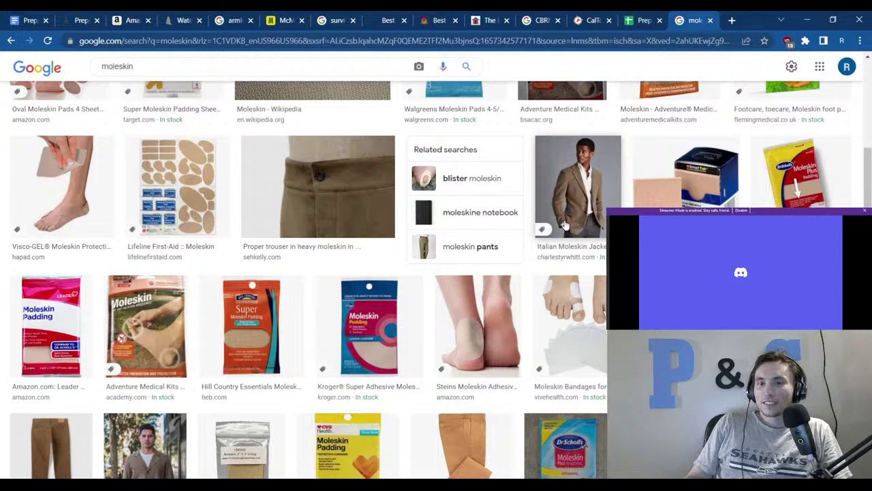
Scroll the moleskin image results, then close that tab.
{"action": "scroll", "coordinate": [609, 164], "scroll_direction": "down", "scroll_amount": 3}
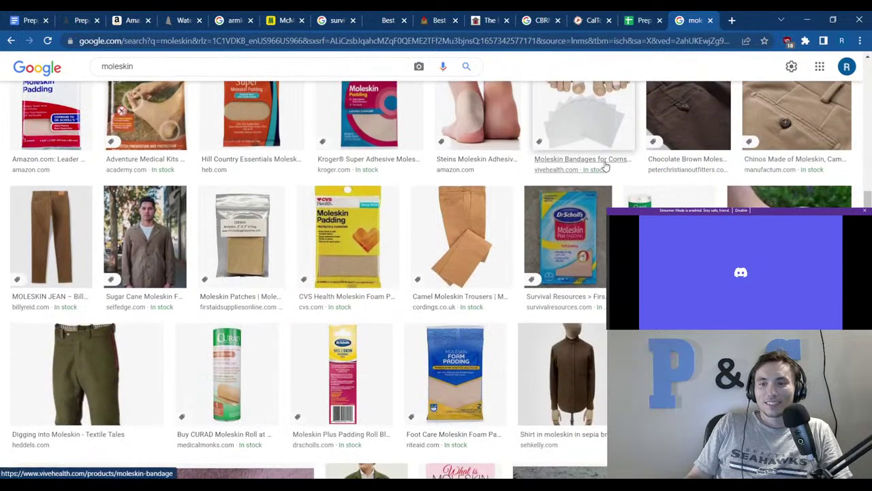
{"action": "key", "text": "ctrl+w"}
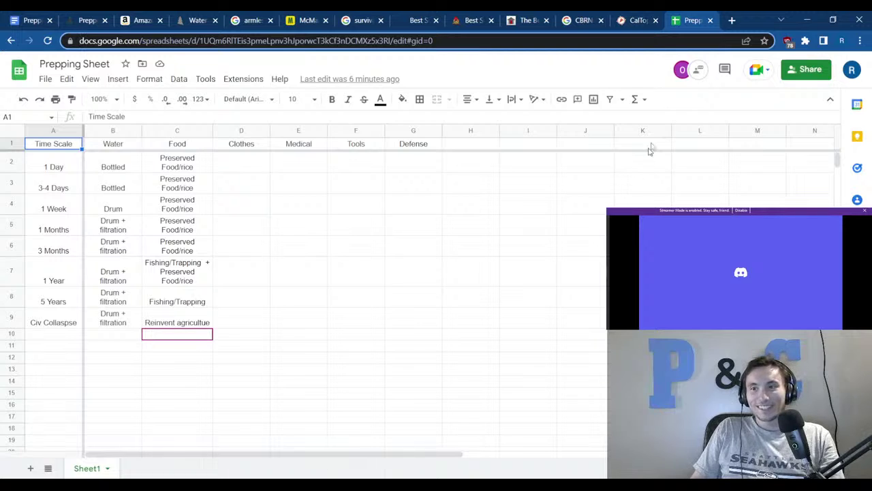
Search Google for 'oath keepers testify' in a new tab and open the Politico testimony article.
{"action": "left_click", "coordinate": [732, 20]}
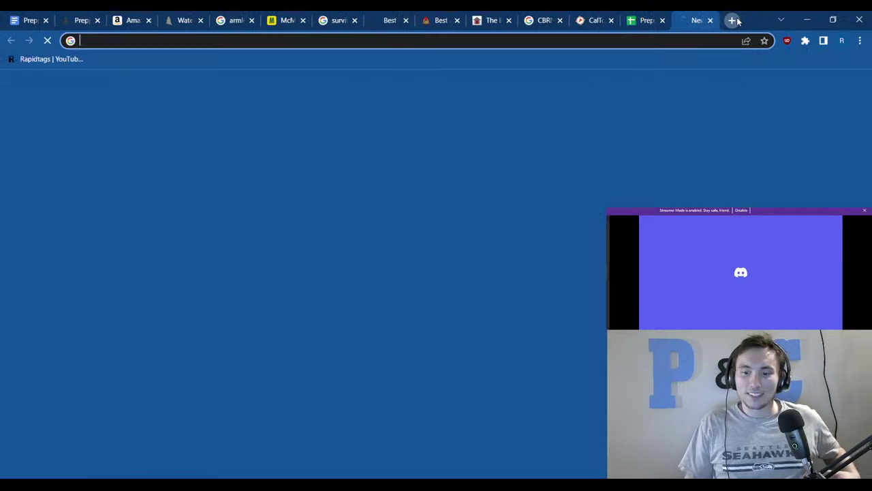
{"action": "type", "text": "o"}
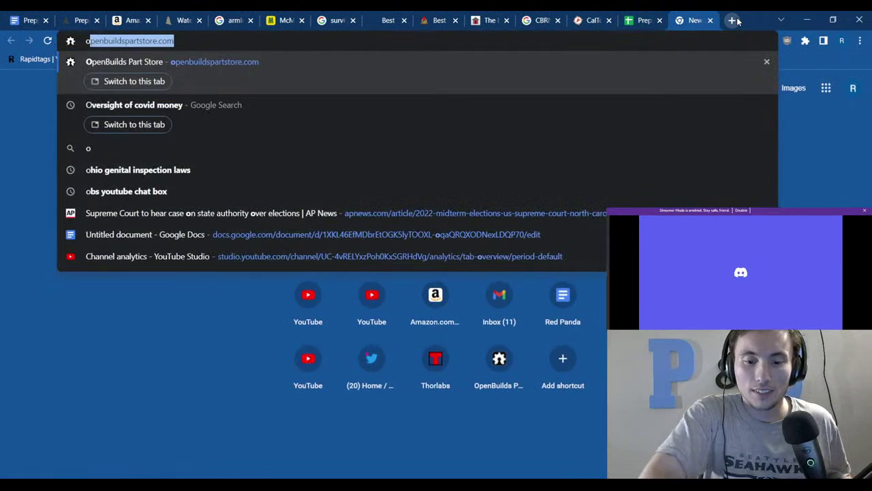
{"action": "type", "text": "ath keep"}
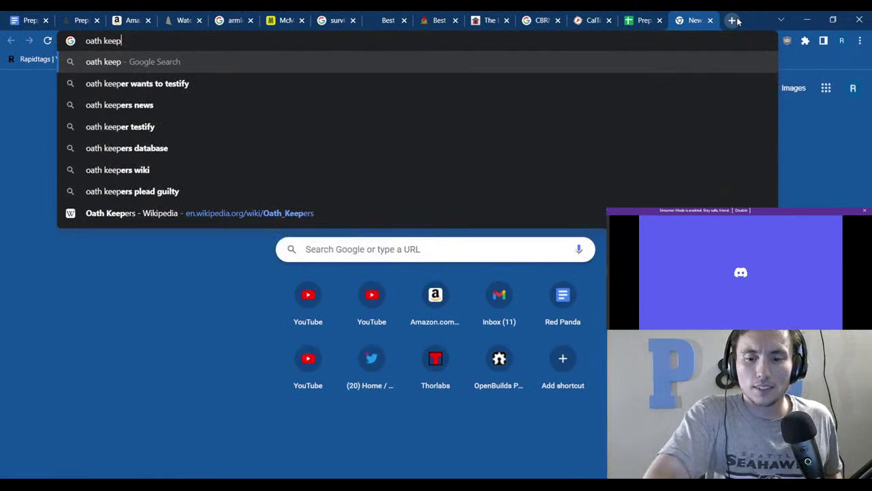
{"action": "type", "text": "ers t"}
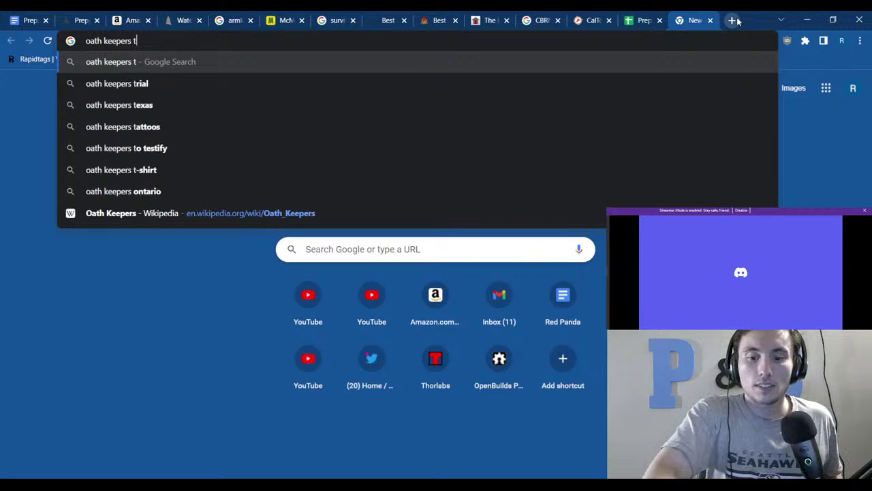
{"action": "type", "text": "estify"}
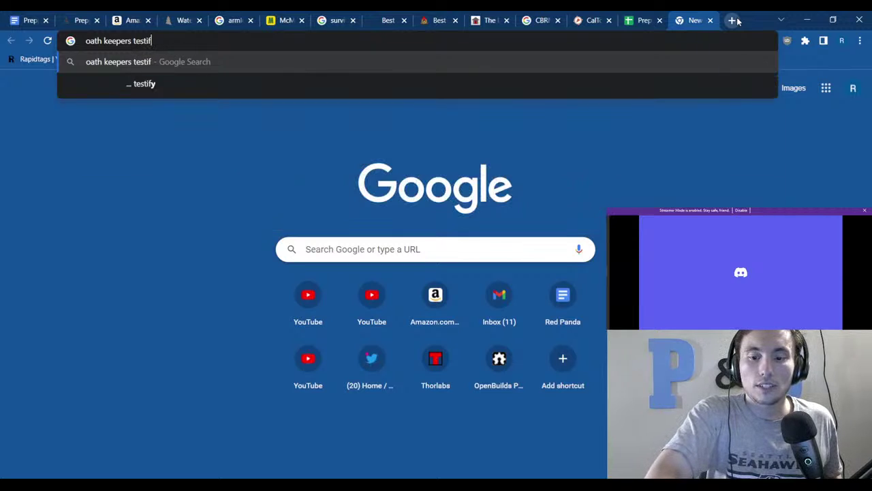
{"action": "key", "text": "Return"}
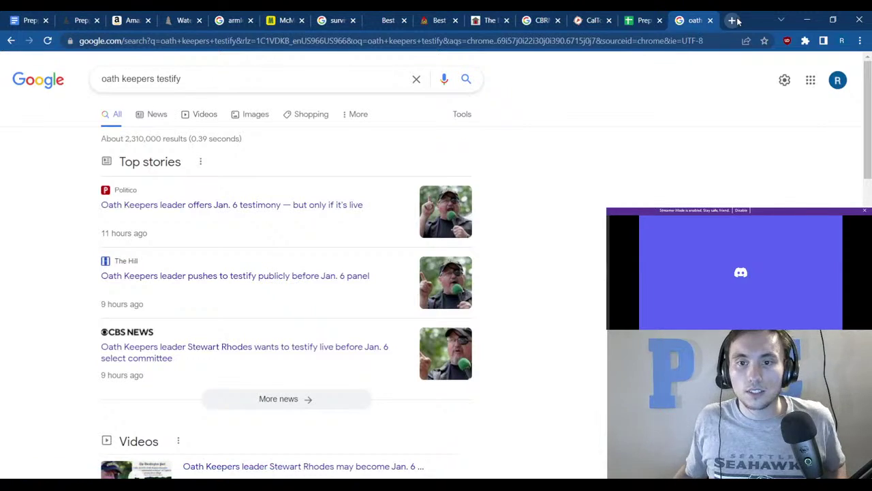
{"action": "left_click", "coordinate": [196, 206]}
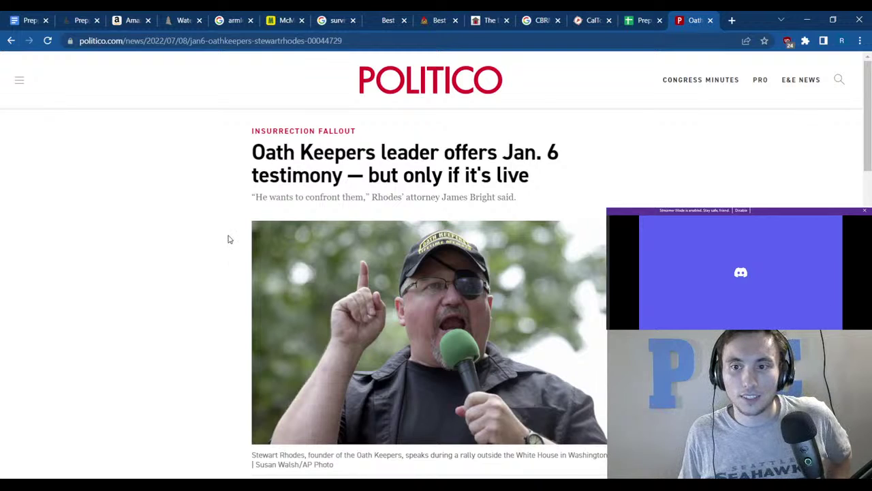
Read the opening of the Politico article, briefly checking the system calendar.
{"action": "scroll", "coordinate": [226, 231], "scroll_direction": "down", "scroll_amount": 1}
{"action": "scroll", "coordinate": [227, 229], "scroll_direction": "down", "scroll_amount": 4}
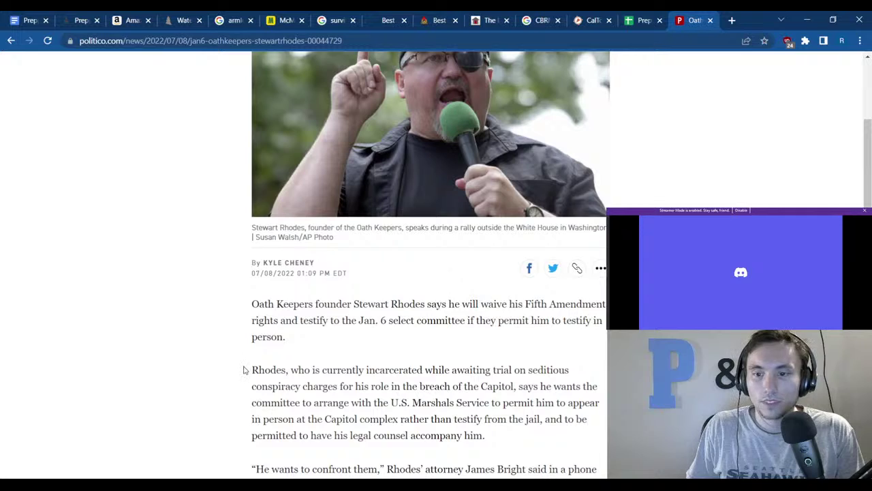
{"action": "left_click_drag", "start_coordinate": [262, 369], "coordinate": [342, 389]}
{"action": "left_click", "coordinate": [342, 388]}
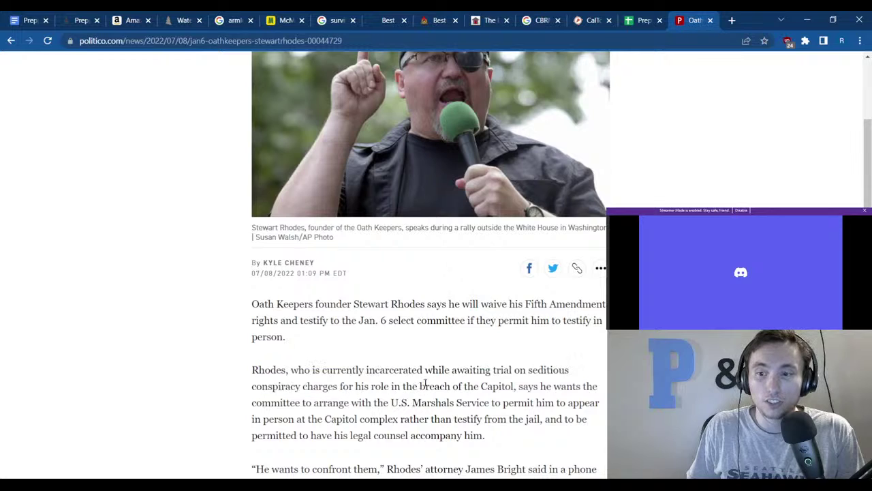
{"action": "scroll", "coordinate": [439, 381], "scroll_direction": "down", "scroll_amount": 2}
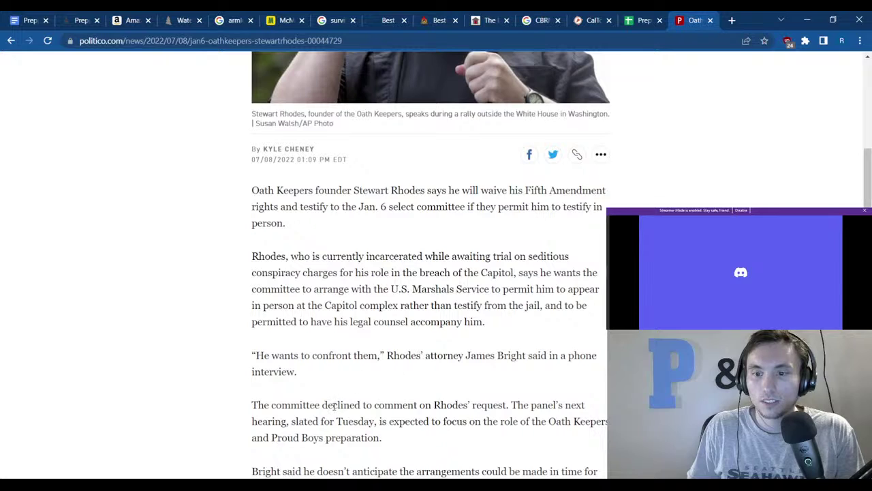
{"action": "scroll", "coordinate": [262, 433], "scroll_direction": "down", "scroll_amount": 2}
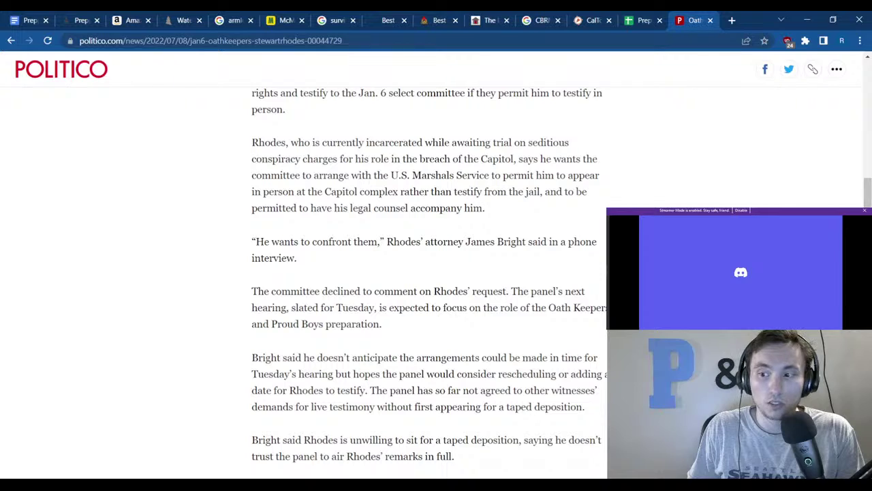
{"action": "left_click", "coordinate": [842, 487]}
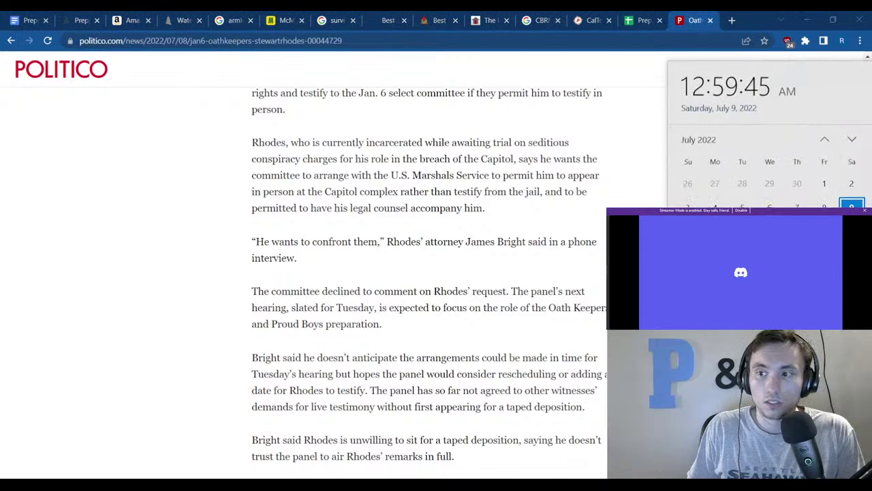
{"action": "left_click", "coordinate": [485, 290]}
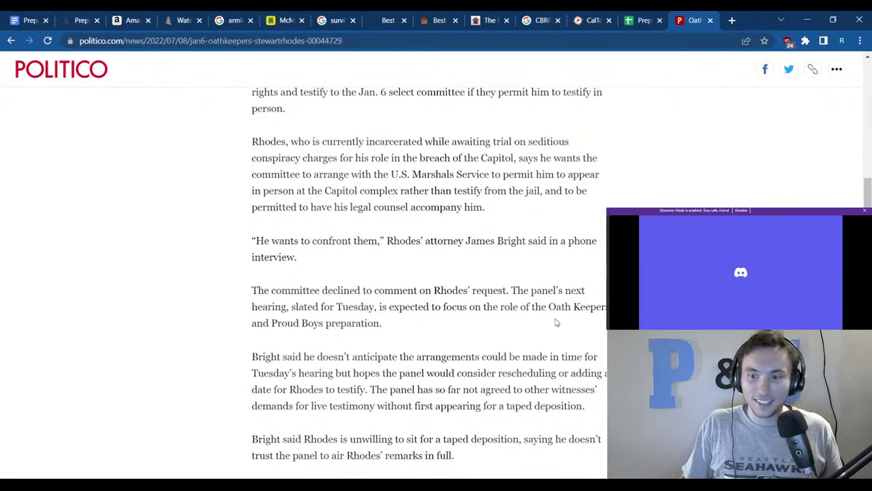
Read the rest of the article, including the ringleader passage, then close its tab.
{"action": "scroll", "coordinate": [545, 320], "scroll_direction": "down", "scroll_amount": 1}
{"action": "scroll", "coordinate": [393, 380], "scroll_direction": "down", "scroll_amount": 2}
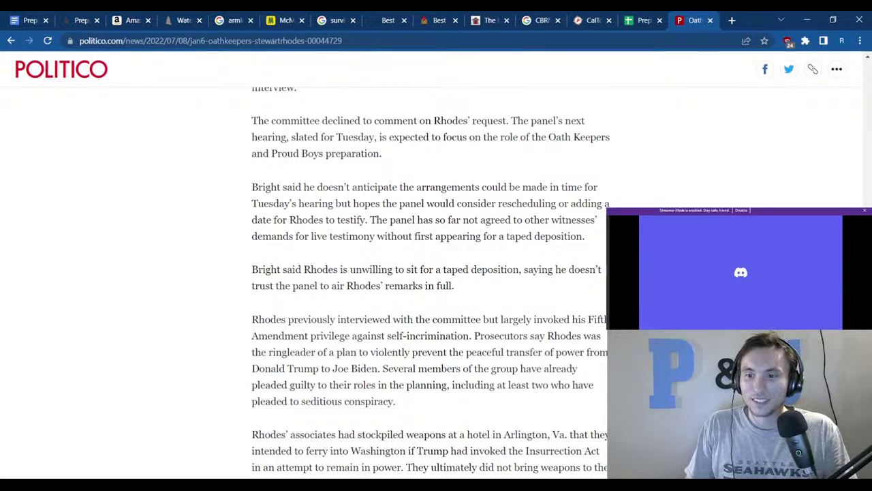
{"action": "scroll", "coordinate": [430, 273], "scroll_direction": "down", "scroll_amount": 1}
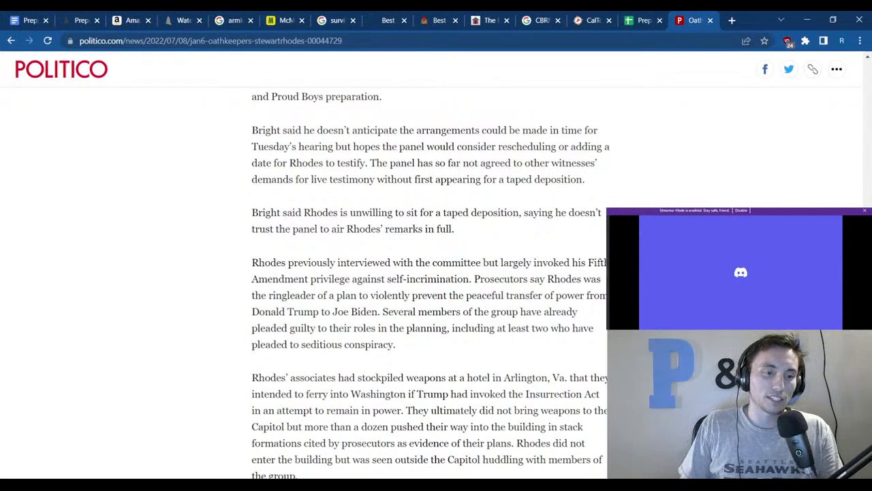
{"action": "scroll", "coordinate": [429, 272], "scroll_direction": "down", "scroll_amount": 1}
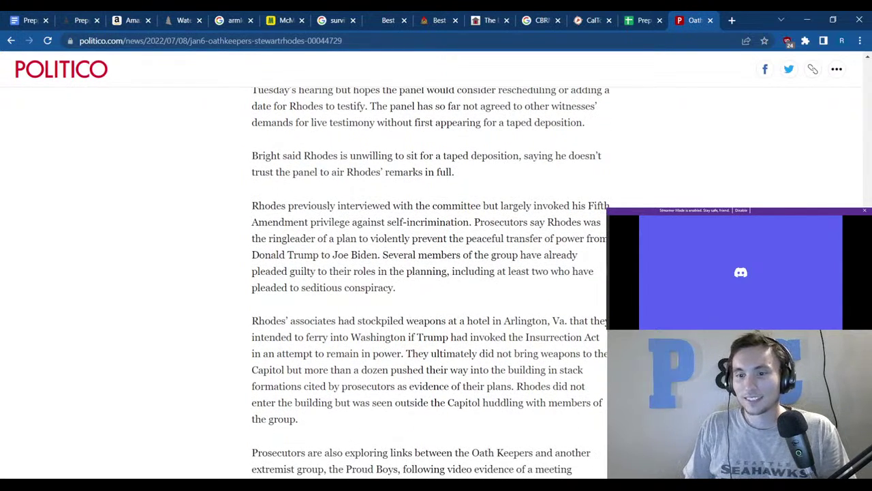
{"action": "scroll", "coordinate": [429, 273], "scroll_direction": "down", "scroll_amount": 2}
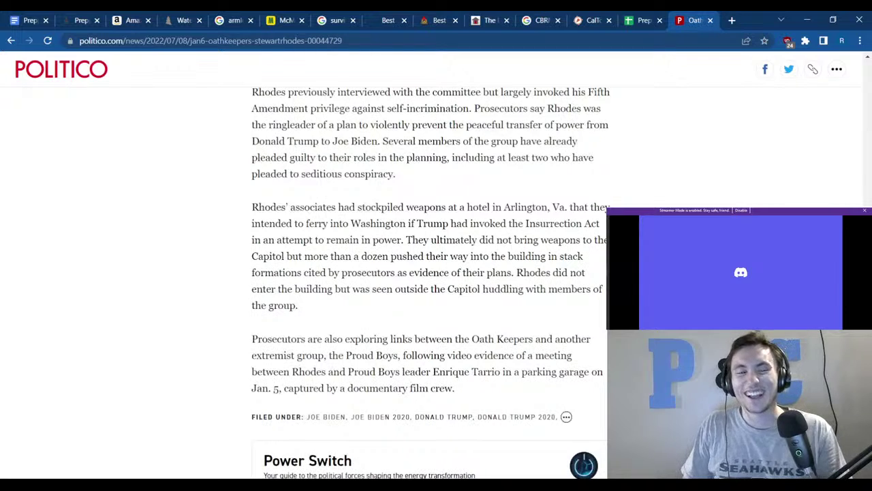
{"action": "scroll", "coordinate": [509, 267], "scroll_direction": "down", "scroll_amount": 2}
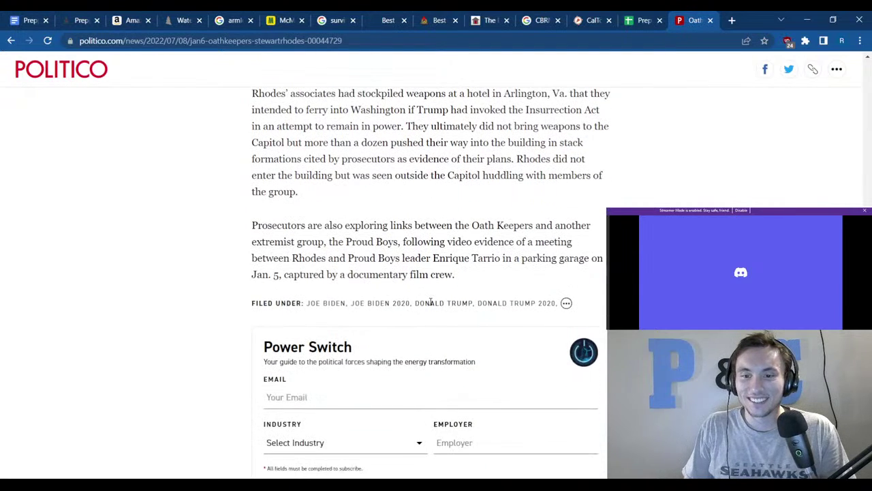
{"action": "scroll", "coordinate": [425, 304], "scroll_direction": "down", "scroll_amount": 2}
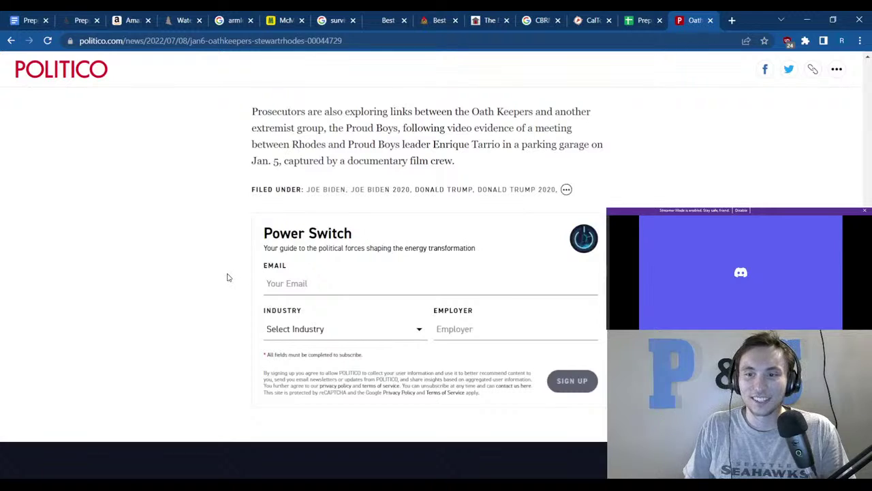
{"action": "scroll", "coordinate": [232, 269], "scroll_direction": "up", "scroll_amount": 6}
{"action": "scroll", "coordinate": [384, 289], "scroll_direction": "up", "scroll_amount": 1}
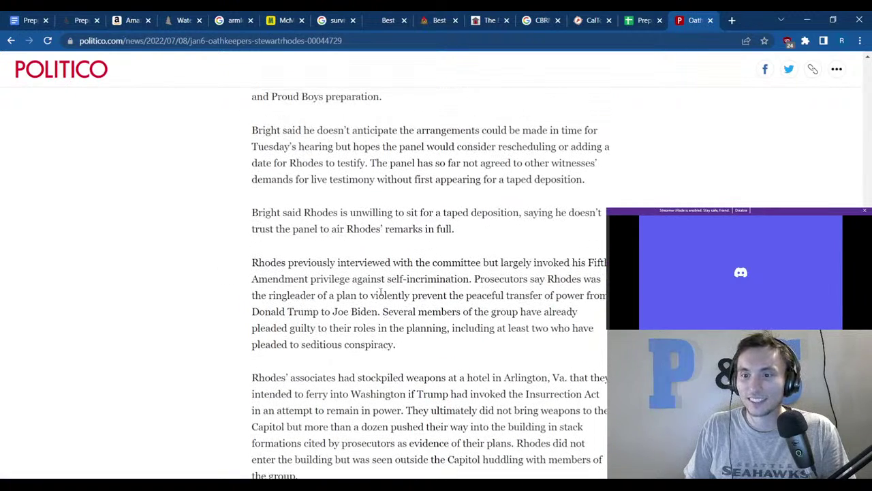
{"action": "left_click_drag", "start_coordinate": [261, 295], "coordinate": [578, 311]}
{"action": "left_click", "coordinate": [724, 188]}
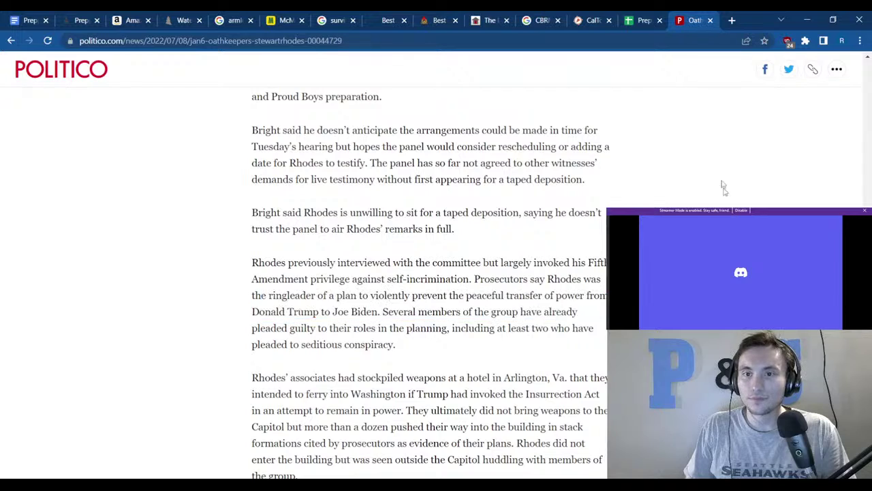
{"action": "left_click", "coordinate": [710, 19]}
Enter 'Consitent Go Bag' in the 1 Day Clothes cell and fill it down to Civ Collapse.
{"action": "left_click", "coordinate": [430, 283]}
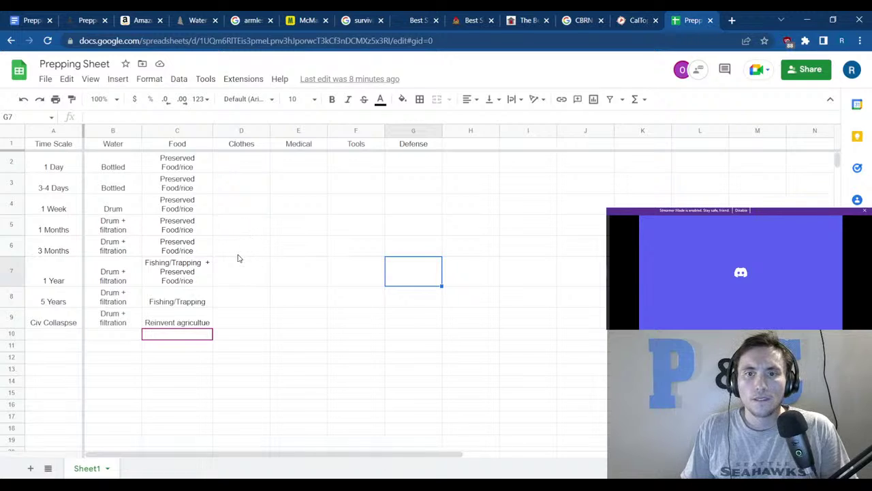
{"action": "left_click", "coordinate": [242, 173]}
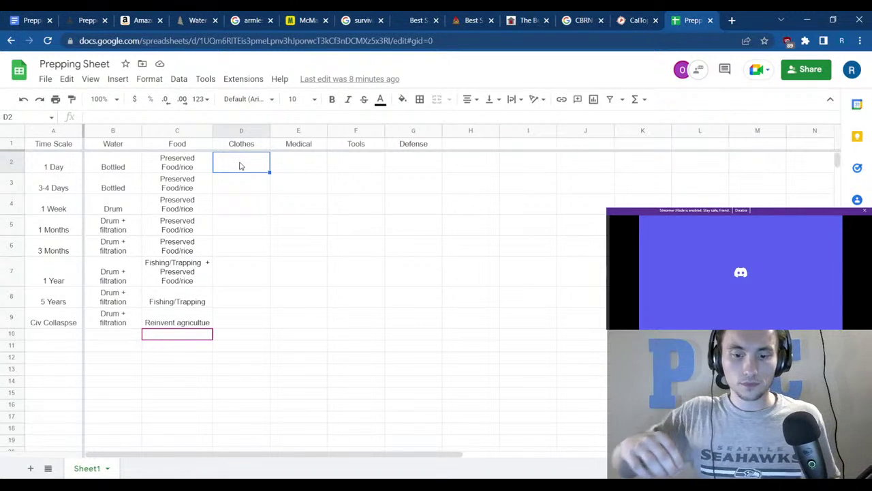
{"action": "type", "text": "Consi"}
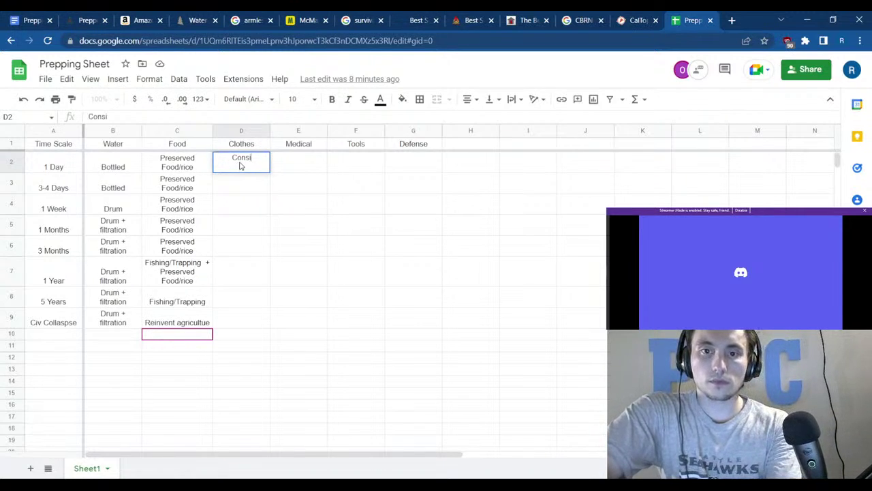
{"action": "type", "text": "tent Go "}
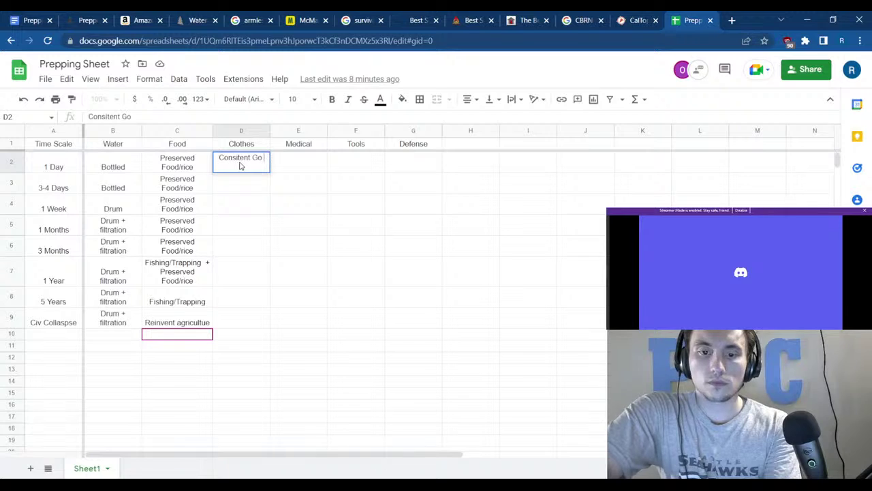
{"action": "type", "text": "Bag"}
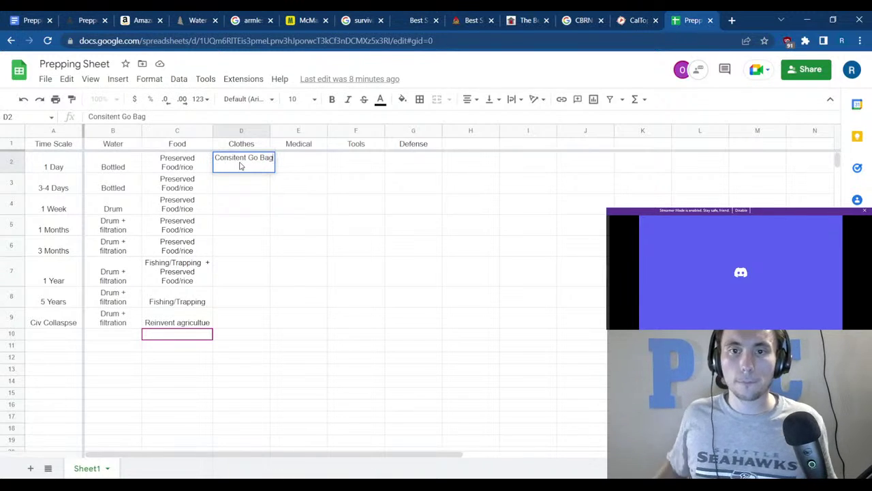
{"action": "key", "text": "Return"}
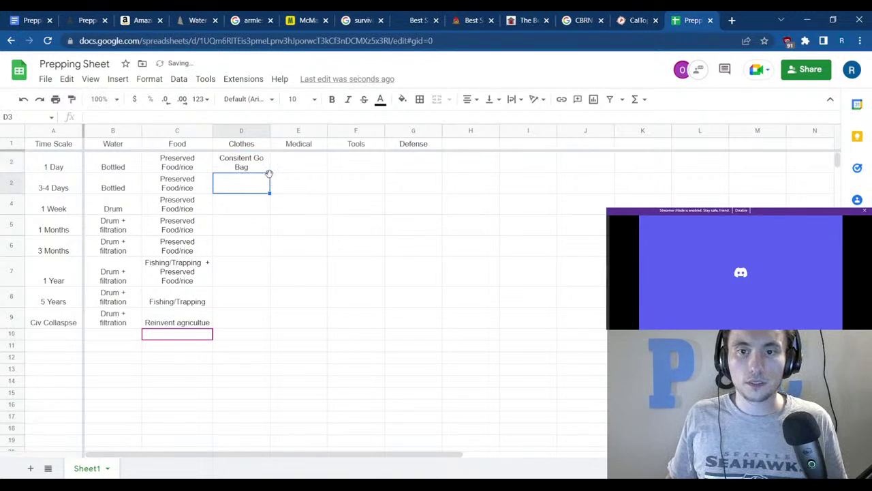
{"action": "left_click", "coordinate": [264, 170]}
{"action": "left_click_drag", "start_coordinate": [264, 172], "coordinate": [259, 323]}
{"action": "left_click", "coordinate": [331, 303]}
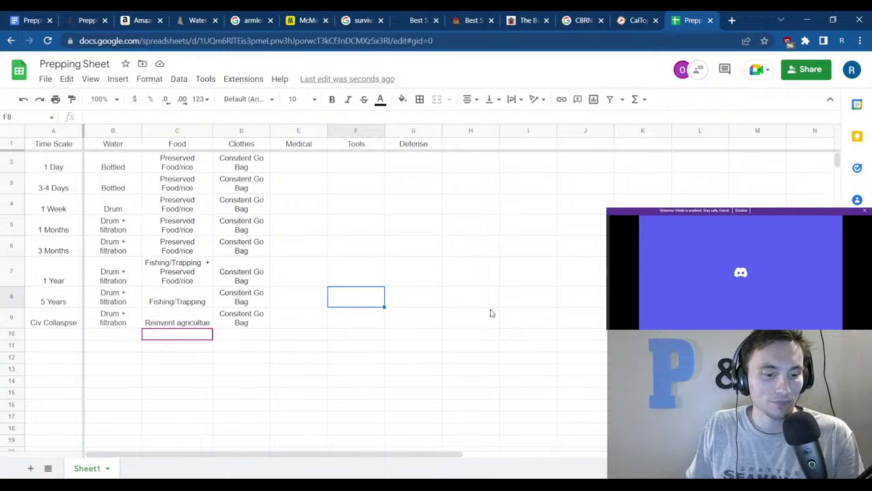
Type 'Genric First Aid Kit' into the 1 Day Medical cell.
{"action": "left_click", "coordinate": [311, 158]}
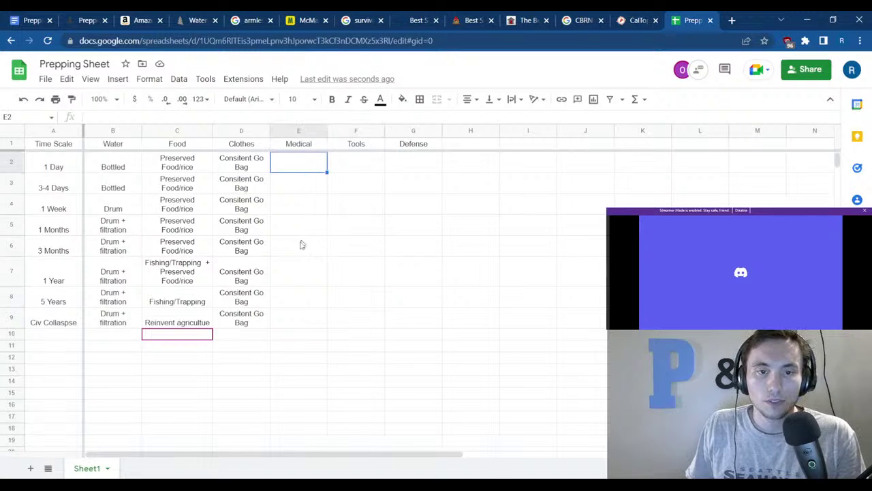
{"action": "left_click", "coordinate": [294, 296]}
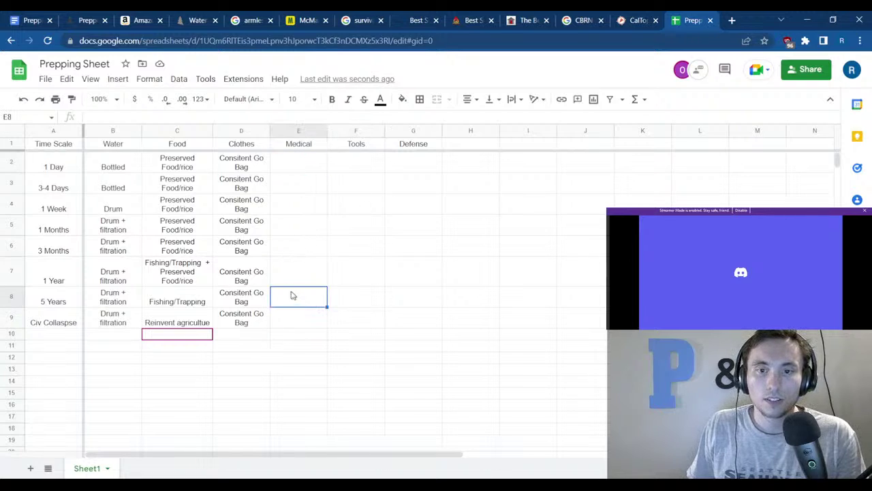
{"action": "left_click", "coordinate": [683, 192]}
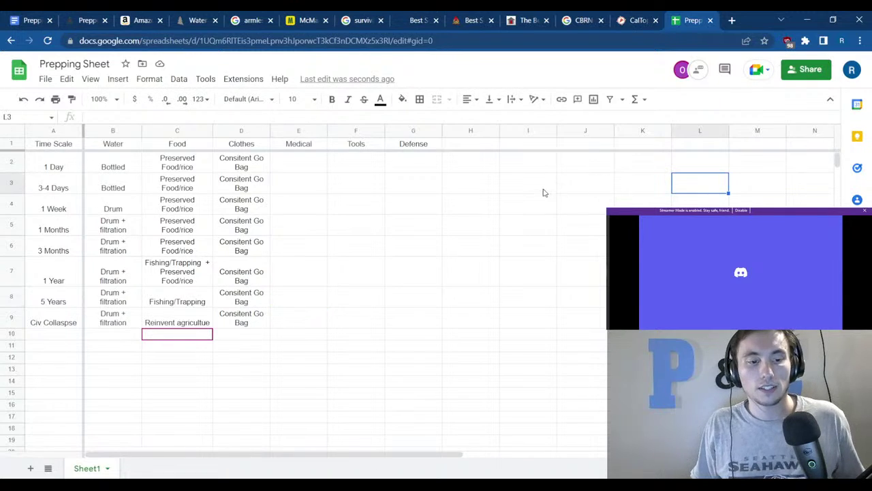
{"action": "left_click", "coordinate": [307, 165]}
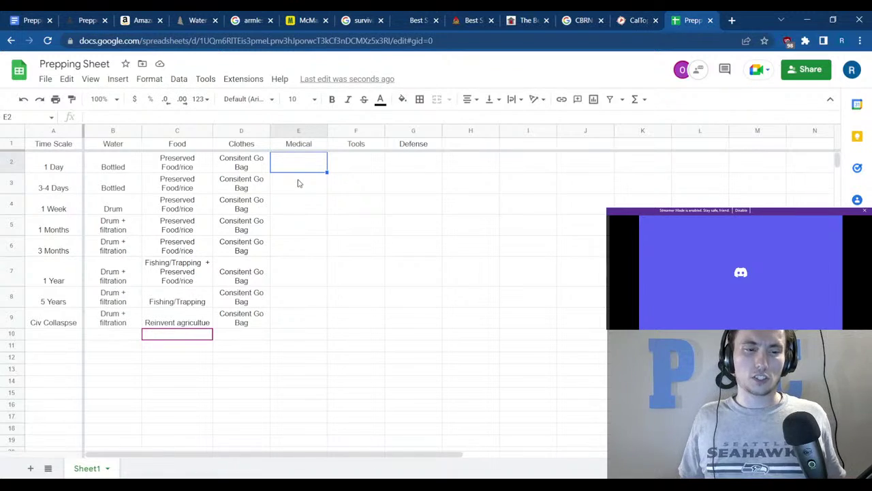
{"action": "type", "text": "Genr"}
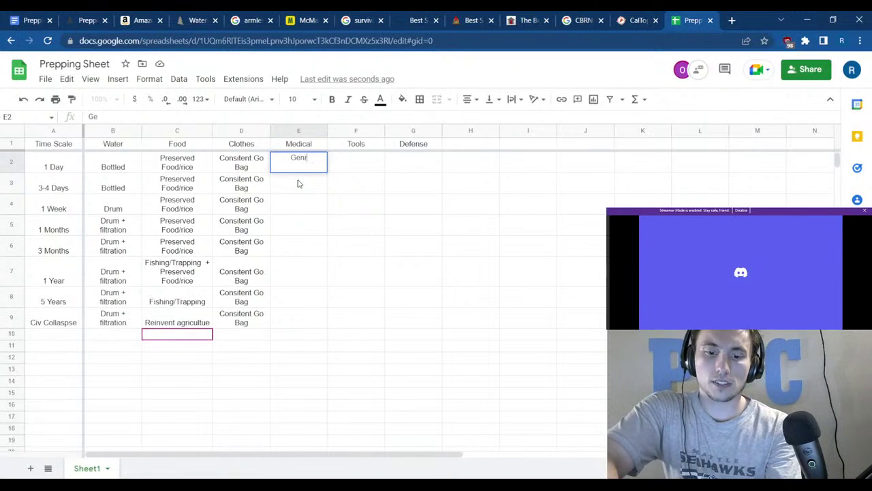
{"action": "type", "text": "ic First Aid Kit"}
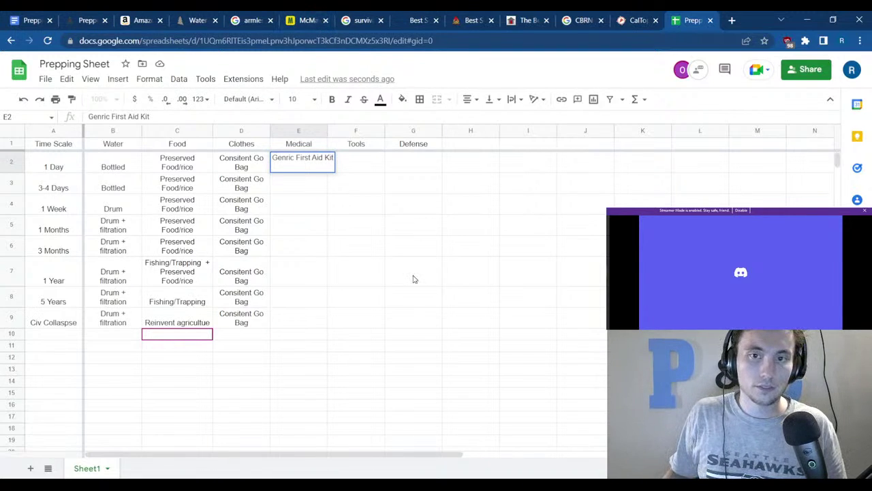
{"action": "left_click", "coordinate": [413, 275]}
Fill Genric First Aid Kit down through 1 Week, then bring up the Prepping notes document.
{"action": "left_click", "coordinate": [313, 170]}
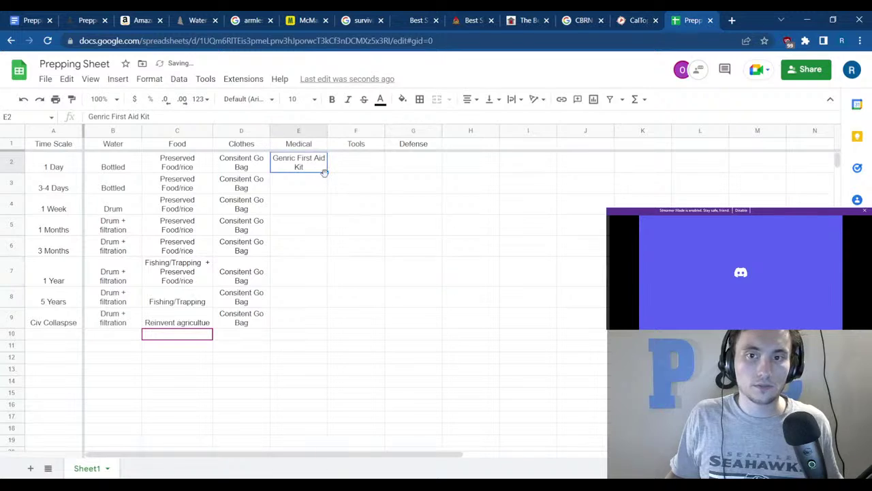
{"action": "left_click_drag", "start_coordinate": [325, 183], "coordinate": [323, 205]}
{"action": "left_click", "coordinate": [338, 187]}
{"action": "left_click", "coordinate": [318, 163]}
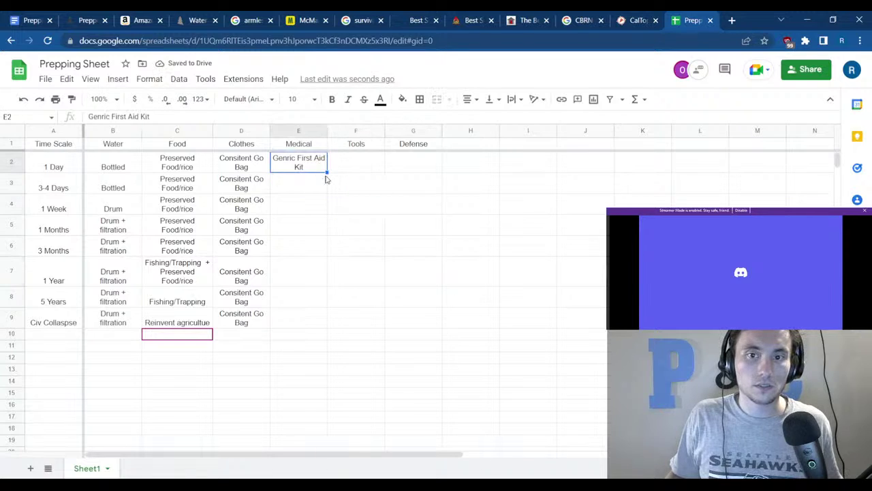
{"action": "left_click_drag", "start_coordinate": [327, 172], "coordinate": [325, 206]}
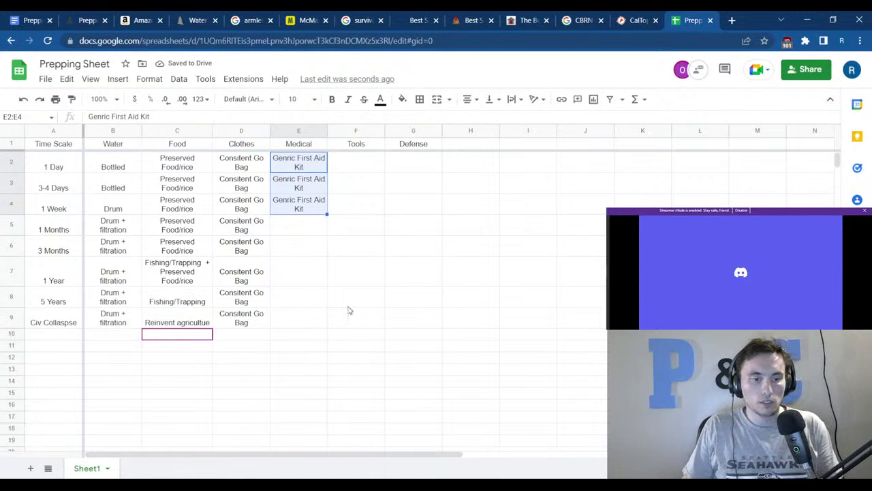
{"action": "left_click_drag", "start_coordinate": [314, 282], "coordinate": [312, 290]}
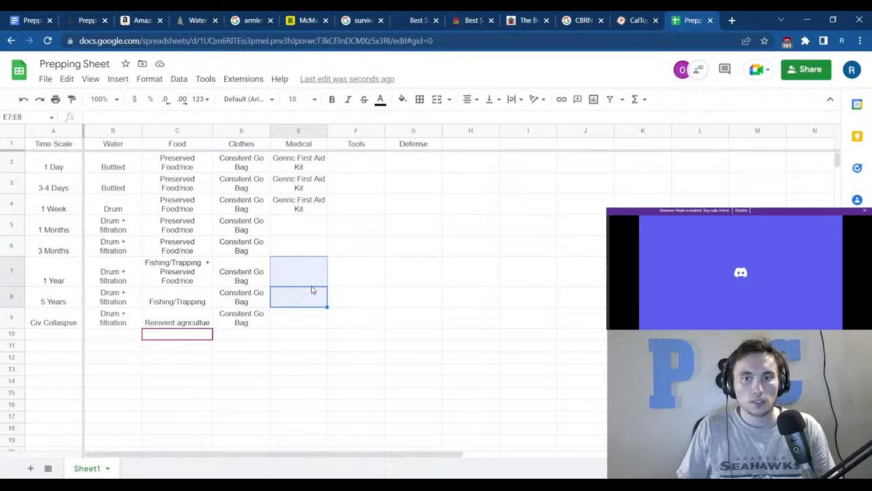
{"action": "left_click", "coordinate": [361, 278]}
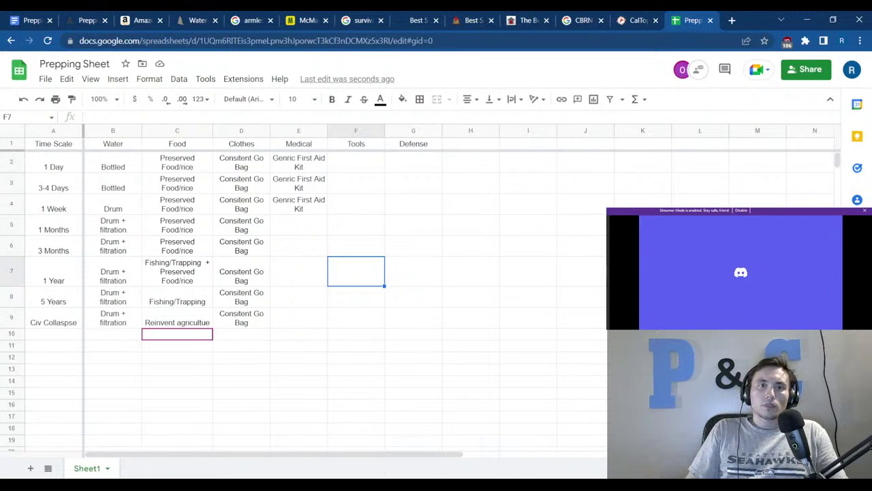
{"action": "left_click", "coordinate": [35, 19]}
Add a sub-bullet 'Use double antibiotic instead of triple' under Moleskin in the Medical list.
{"action": "scroll", "coordinate": [407, 341], "scroll_direction": "down", "scroll_amount": 1}
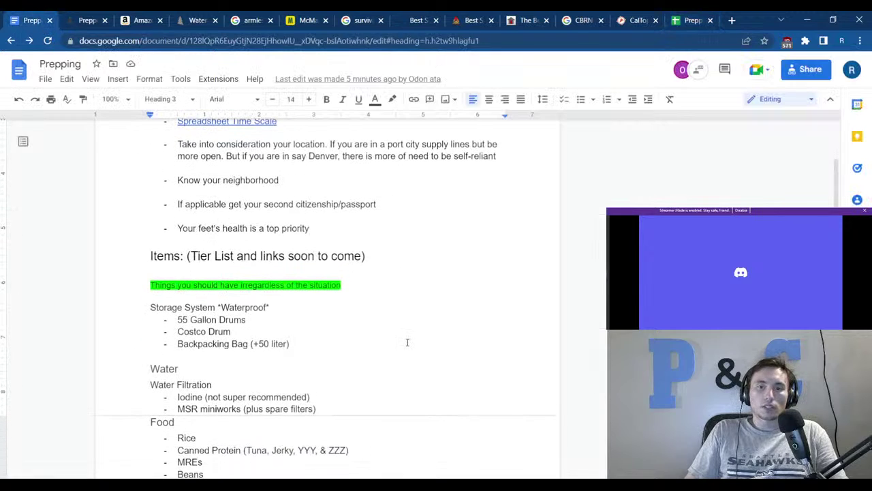
{"action": "scroll", "coordinate": [381, 340], "scroll_direction": "down", "scroll_amount": 6}
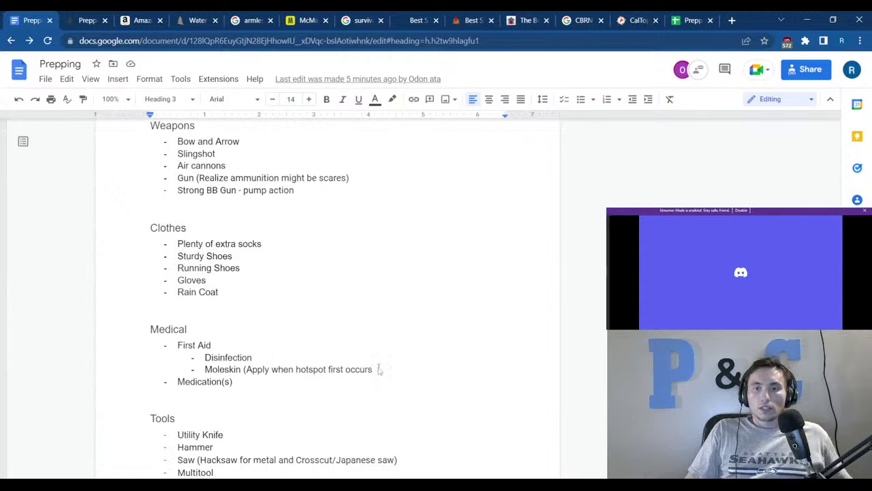
{"action": "left_click", "coordinate": [378, 370]}
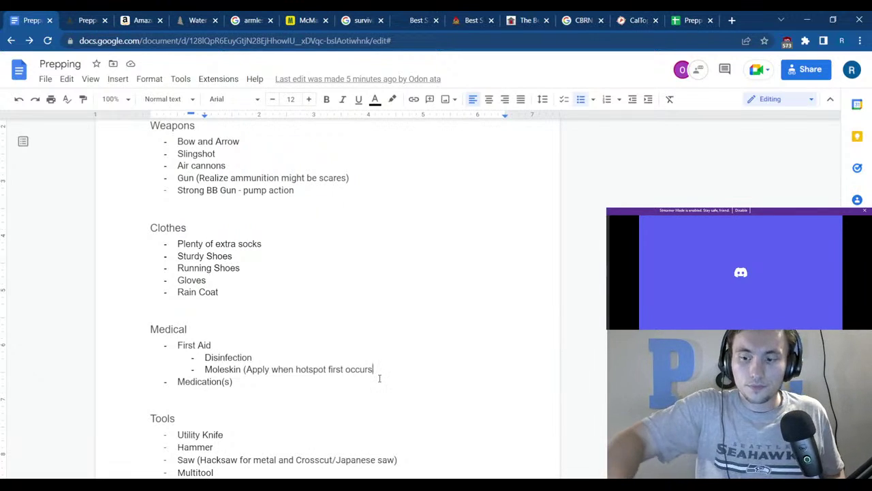
{"action": "key", "text": "Return"}
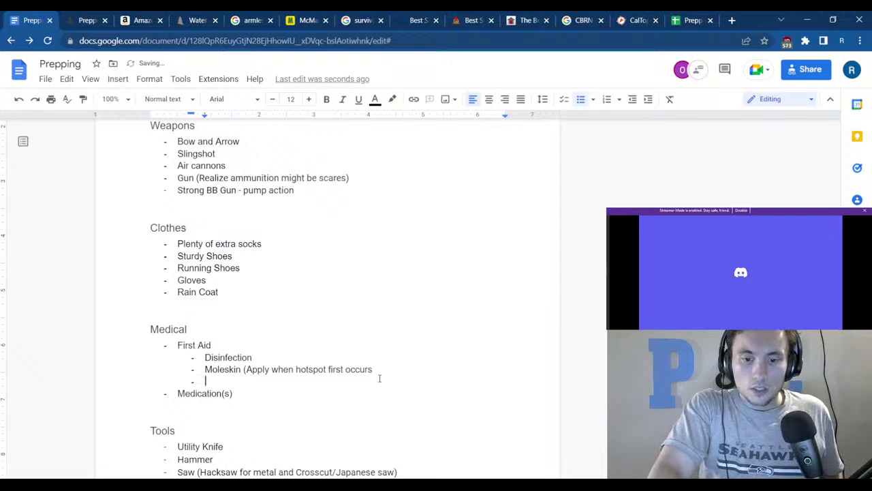
{"action": "type", "text": "Use "}
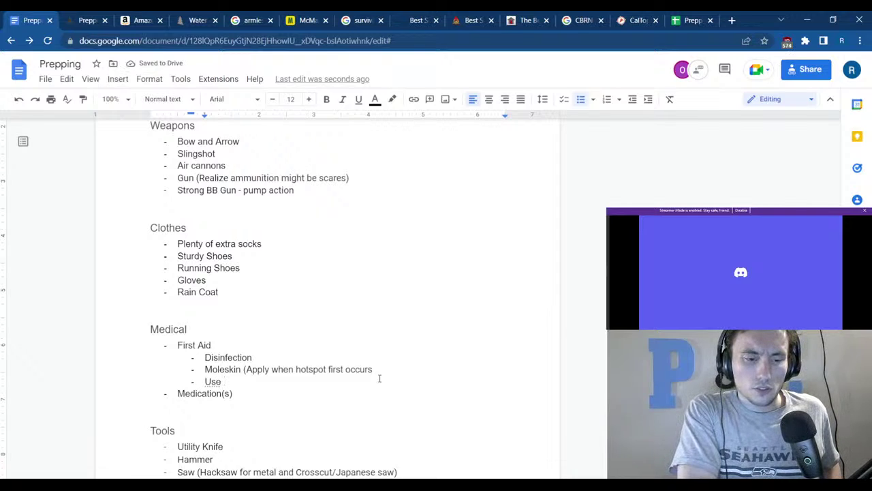
{"action": "type", "text": "dou"}
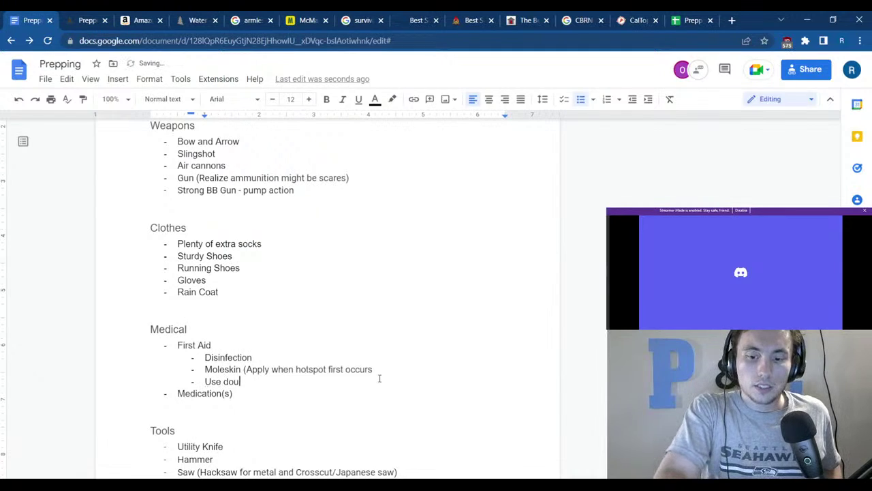
{"action": "type", "text": "ble "}
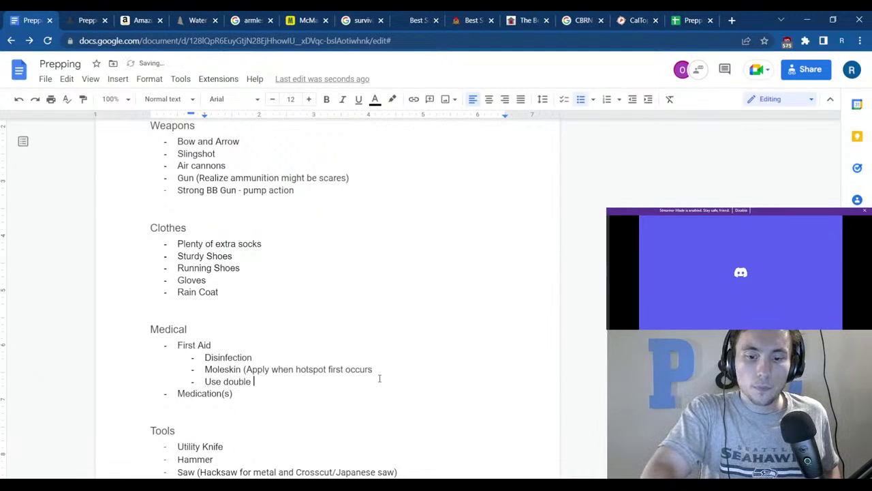
{"action": "type", "text": "ant"}
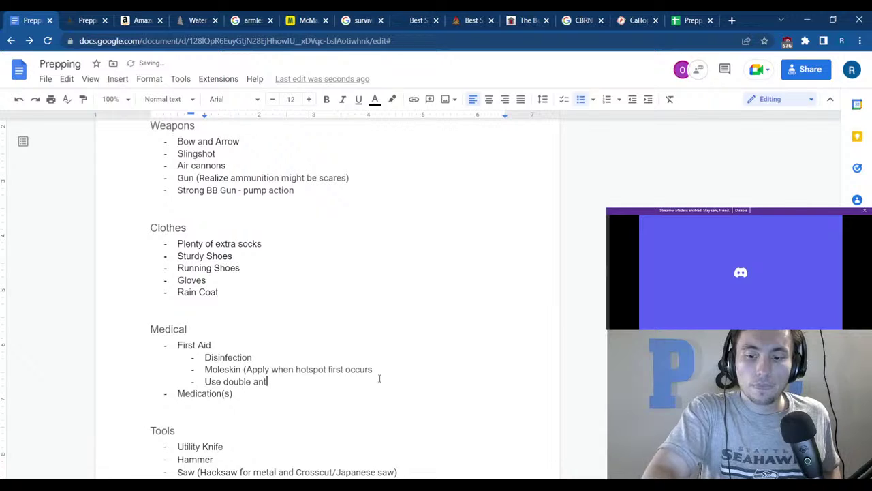
{"action": "type", "text": "ibiotic"}
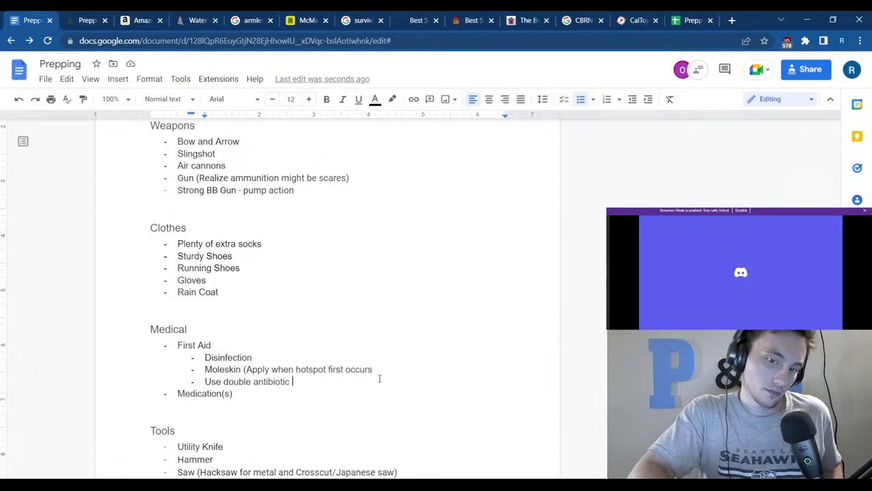
{"action": "type", "text": "instead"}
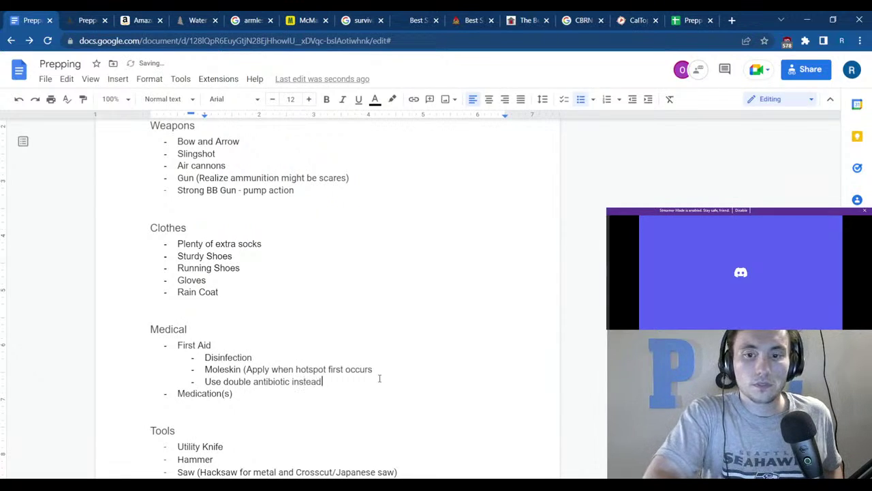
{"action": "type", "text": " of triple"}
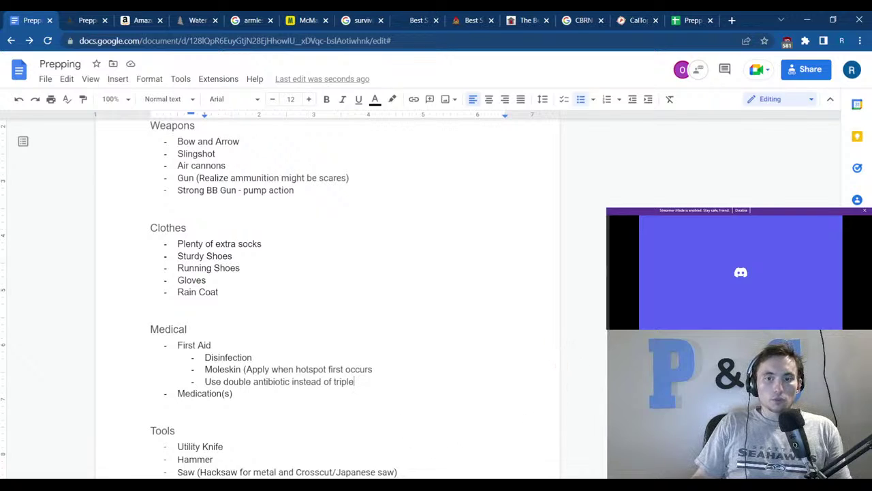
{"action": "left_click", "coordinate": [425, 321]}
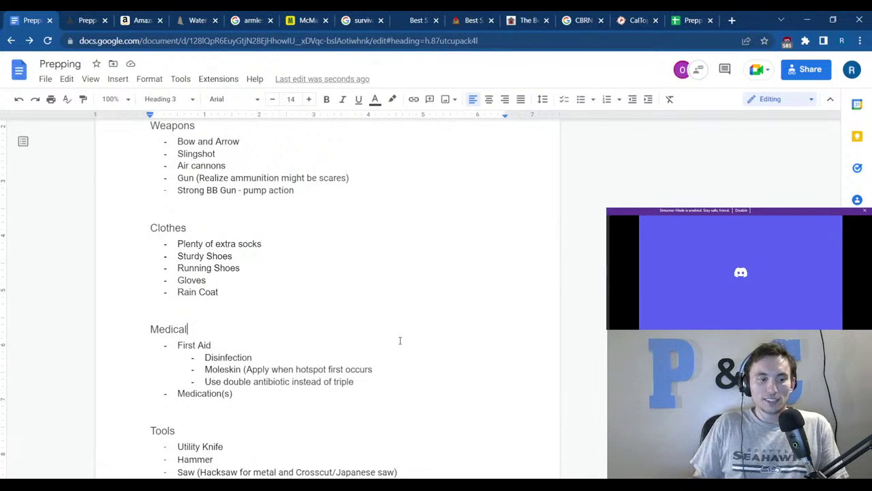
Look over the doc's Medical and Tools headings, then return to the Prepping Sheet.
{"action": "left_click", "coordinate": [316, 417]}
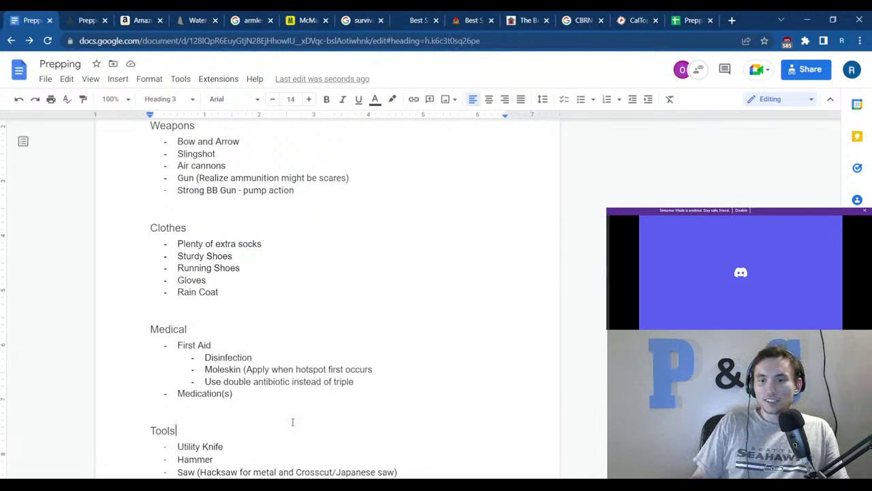
{"action": "scroll", "coordinate": [293, 418], "scroll_direction": "down", "scroll_amount": 1}
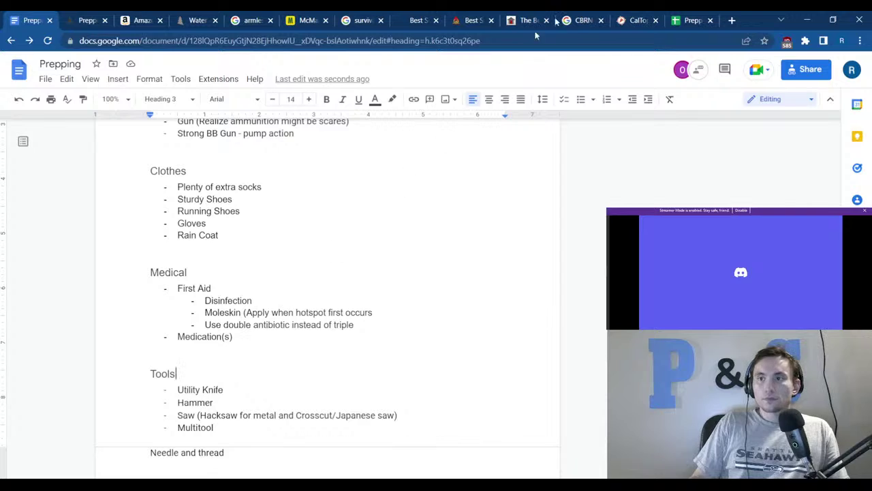
{"action": "left_click", "coordinate": [688, 20]}
Enter Multitool in F2, the 1 Day Tools cell.
{"action": "left_click", "coordinate": [439, 222]}
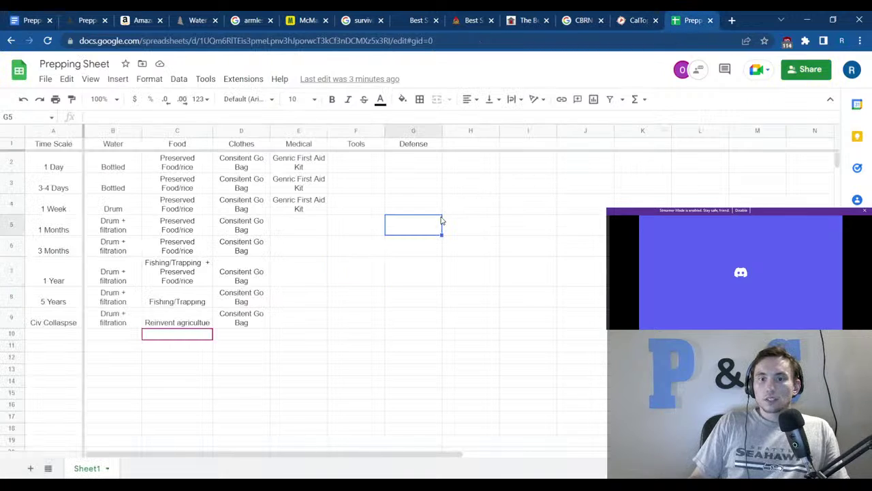
{"action": "left_click_drag", "start_coordinate": [366, 165], "coordinate": [358, 318]}
{"action": "left_click", "coordinate": [356, 166]}
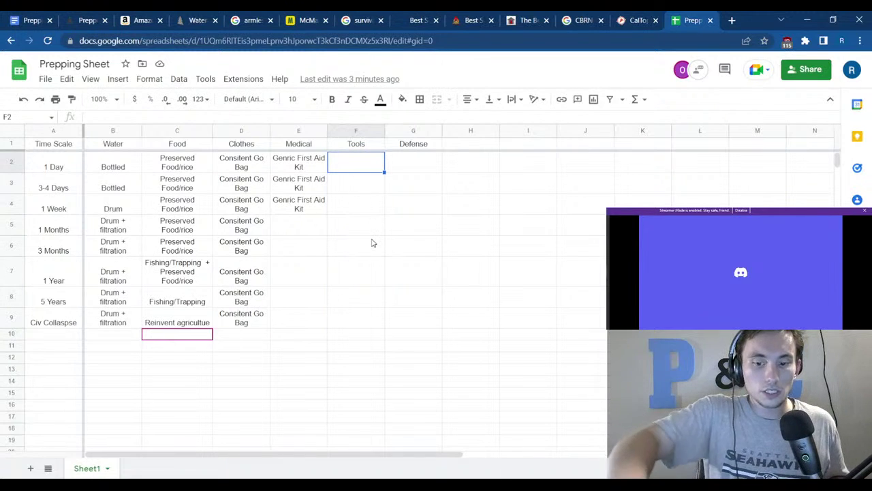
{"action": "type", "text": "Mul"}
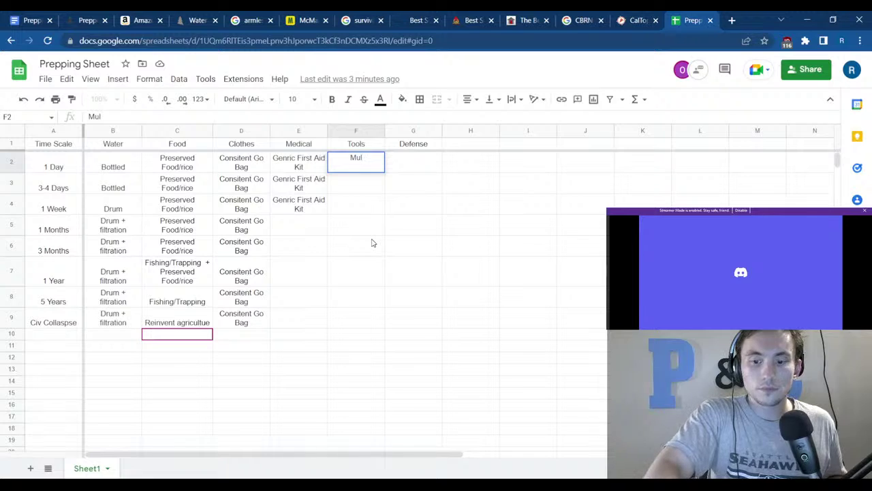
{"action": "type", "text": "titoo"}
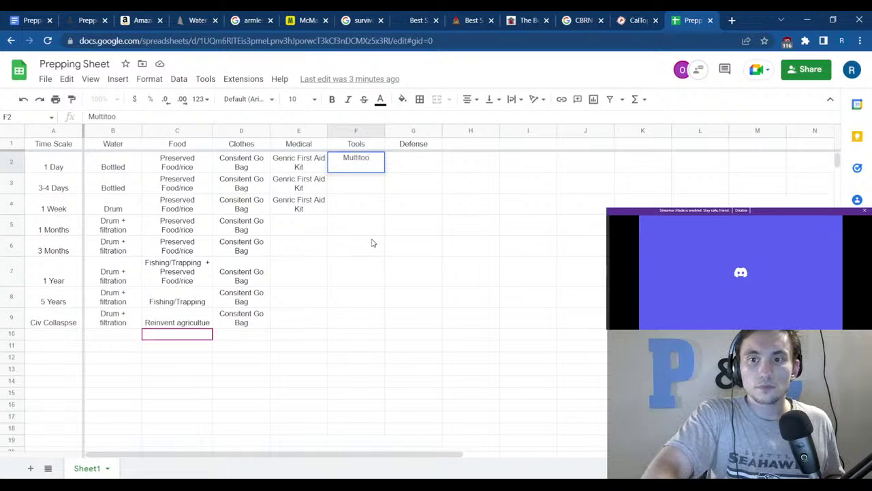
{"action": "type", "text": "l"}
{"action": "key", "text": "Return"}
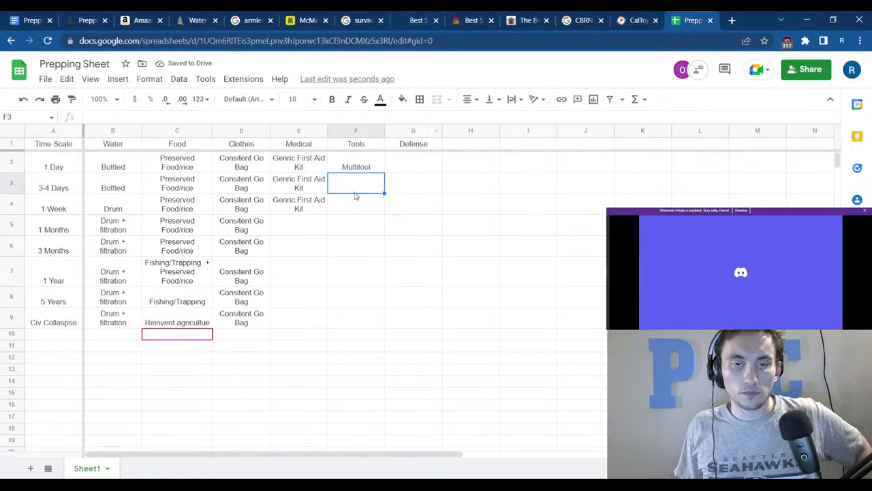
Review the Tools list in the Prepping doc, then go back to the spreadsheet.
{"action": "left_click", "coordinate": [26, 20]}
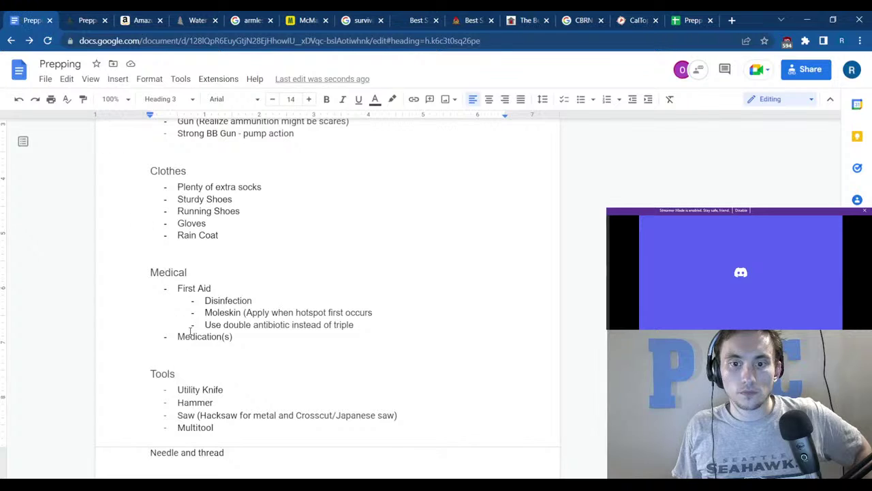
{"action": "scroll", "coordinate": [191, 331], "scroll_direction": "up", "scroll_amount": 5}
{"action": "scroll", "coordinate": [210, 281], "scroll_direction": "down", "scroll_amount": 1}
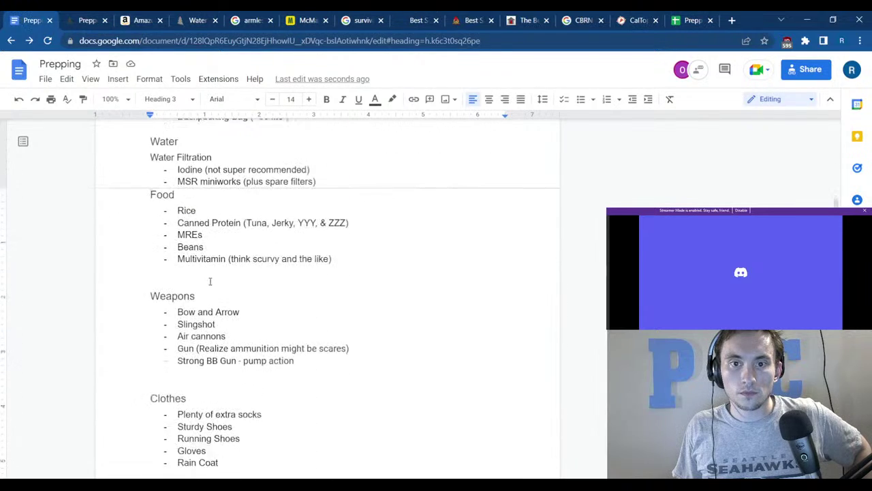
{"action": "scroll", "coordinate": [210, 280], "scroll_direction": "down", "scroll_amount": 5}
{"action": "left_click_drag", "start_coordinate": [214, 371], "coordinate": [175, 336]}
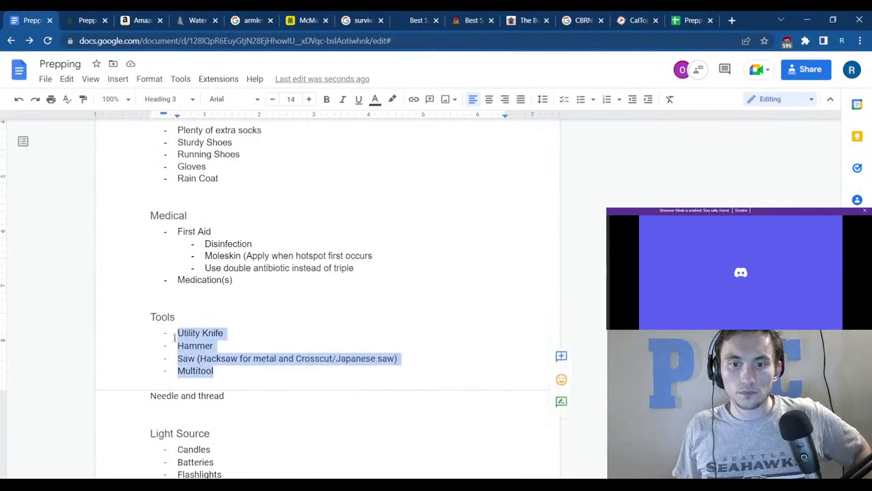
{"action": "left_click", "coordinate": [395, 267]}
{"action": "left_click", "coordinate": [689, 18]}
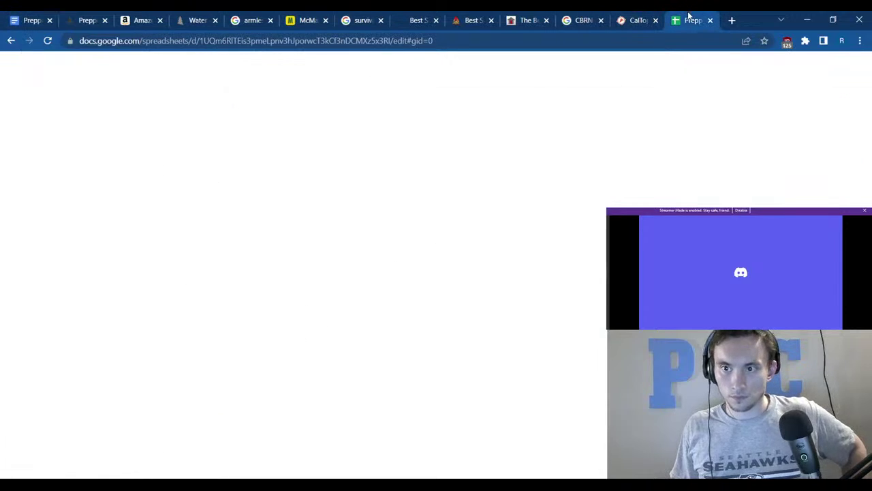
Copy Multitool down the Tools column from F2 through F8.
{"action": "left_click", "coordinate": [374, 164]}
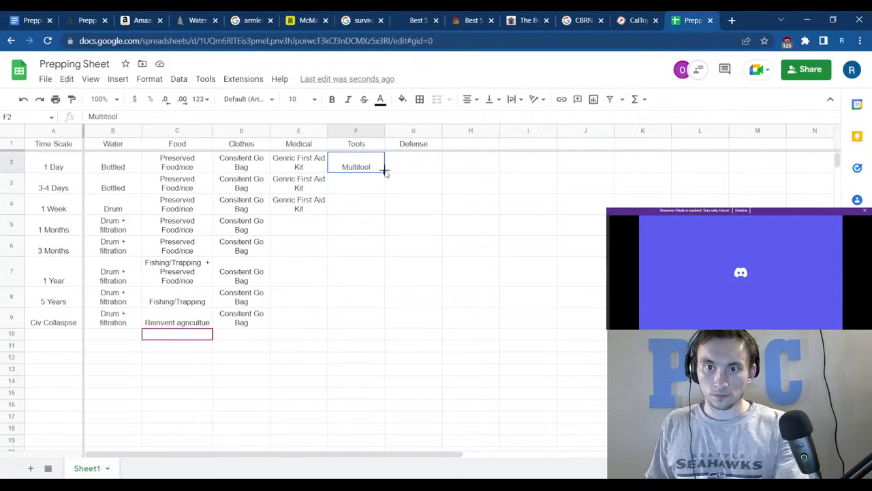
{"action": "left_click_drag", "start_coordinate": [383, 171], "coordinate": [377, 231]}
{"action": "left_click", "coordinate": [366, 248]}
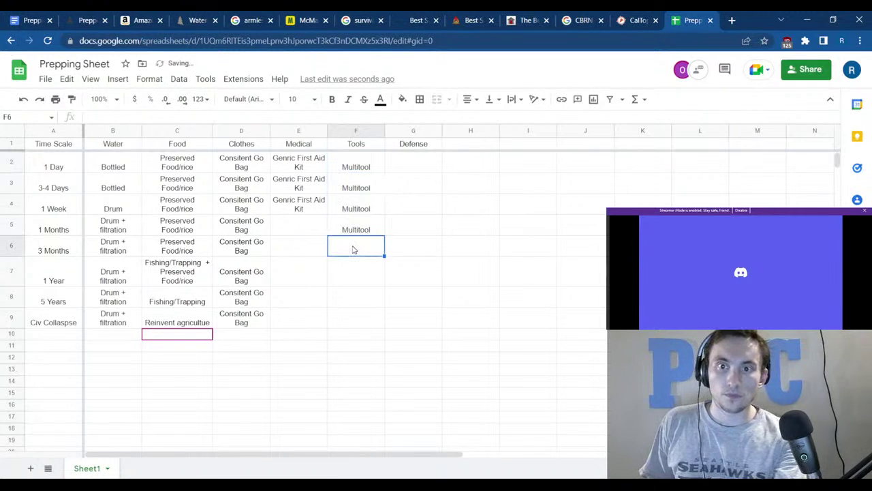
{"action": "type", "text": "<M"}
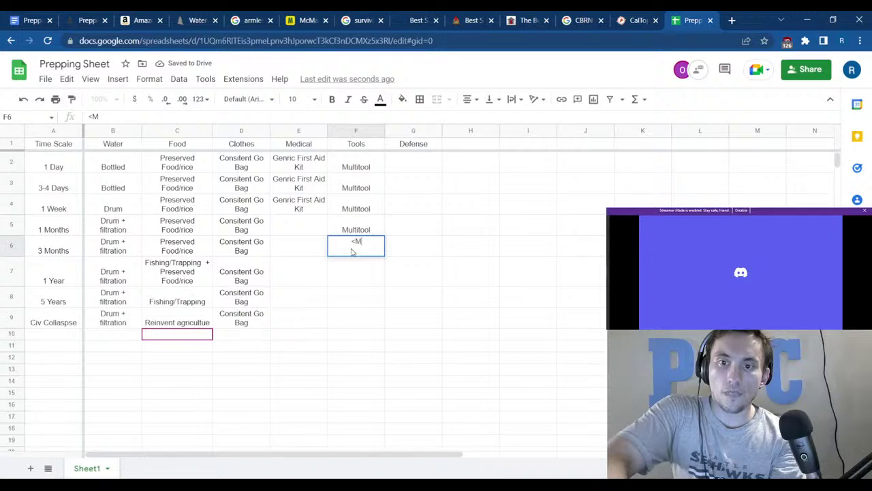
{"action": "key", "text": "Escape"}
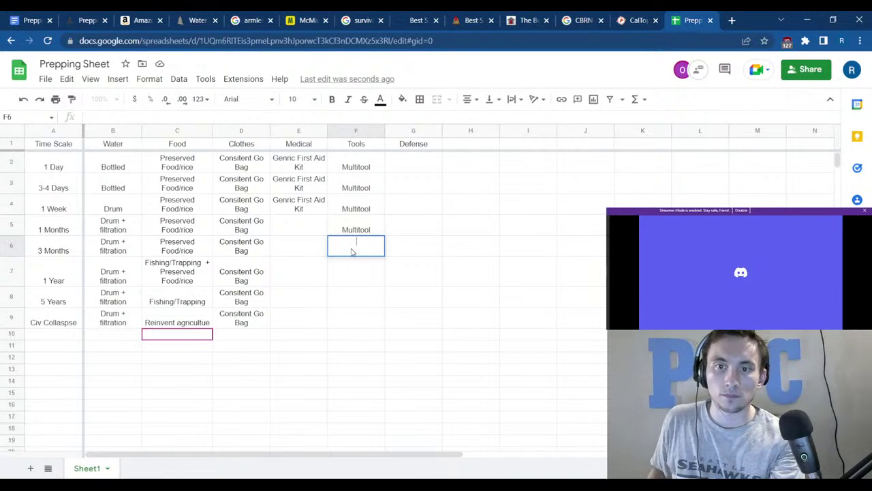
{"action": "left_click", "coordinate": [361, 231]}
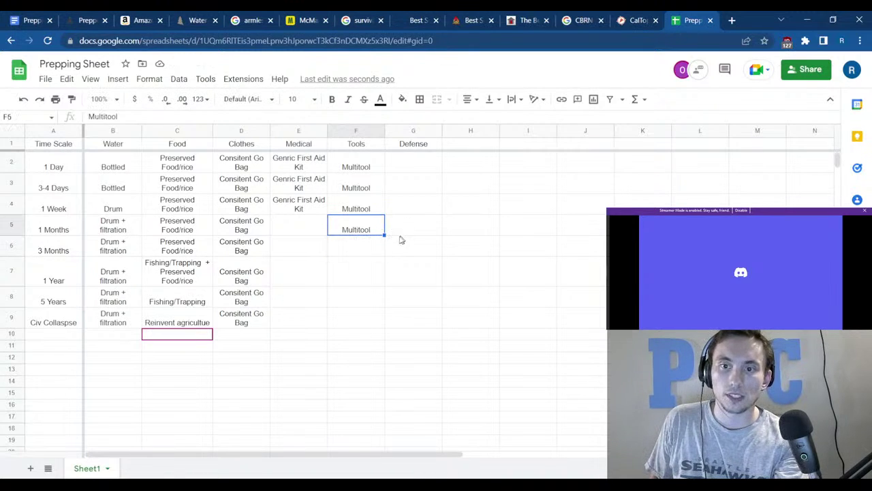
{"action": "left_click_drag", "start_coordinate": [382, 235], "coordinate": [384, 309]}
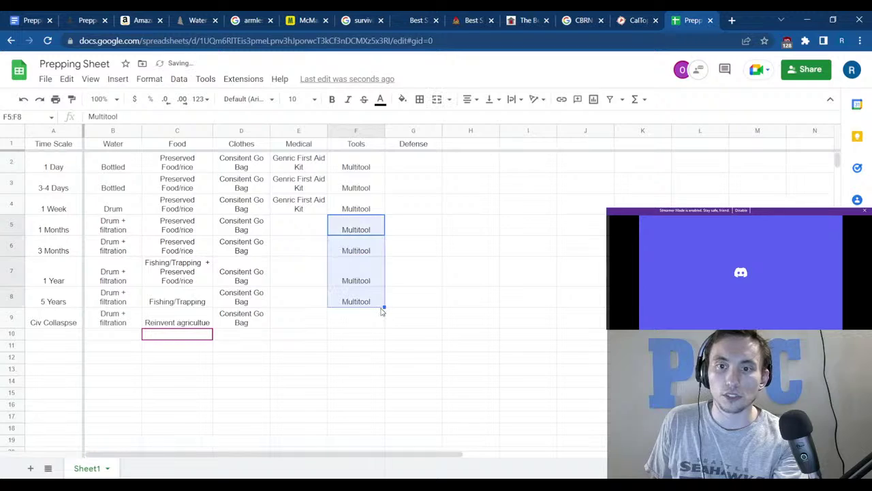
Begin appending tools after Multitool in the 3 Months cell F6, then consult the Prepping doc.
{"action": "left_click", "coordinate": [373, 254]}
{"action": "left_click", "coordinate": [136, 119]}
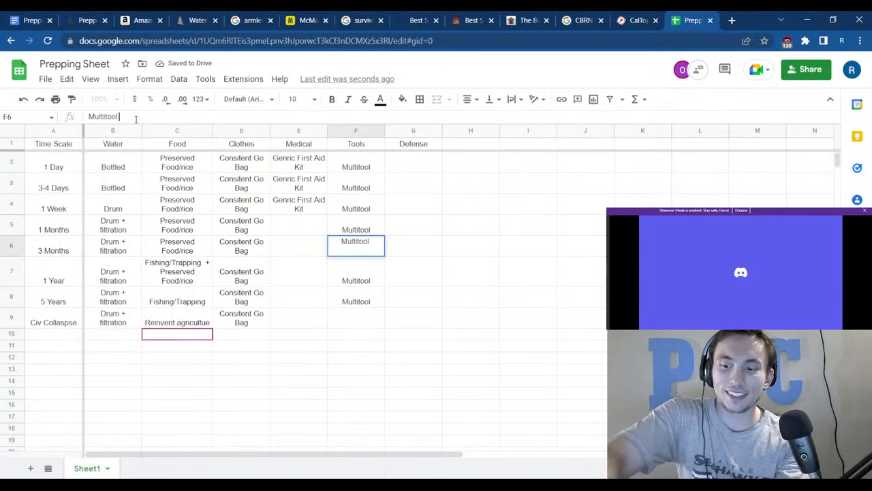
{"action": "type", "text": "+ Saw"}
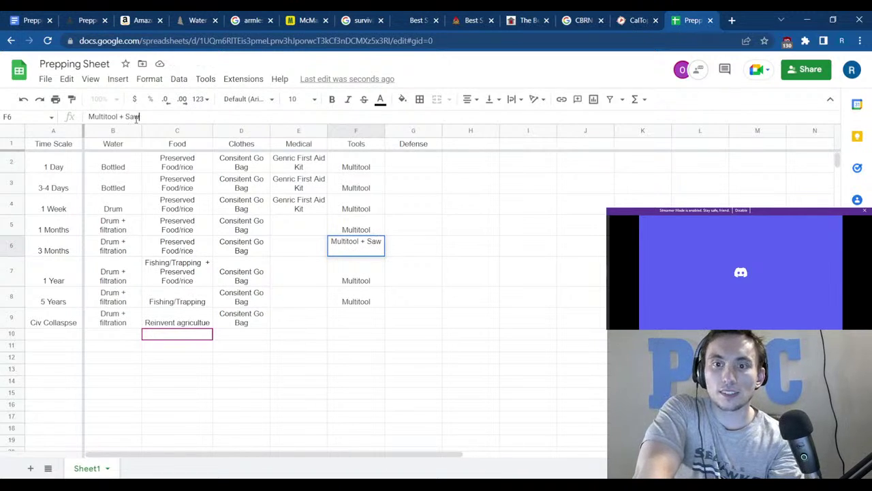
{"action": "type", "text": "+"}
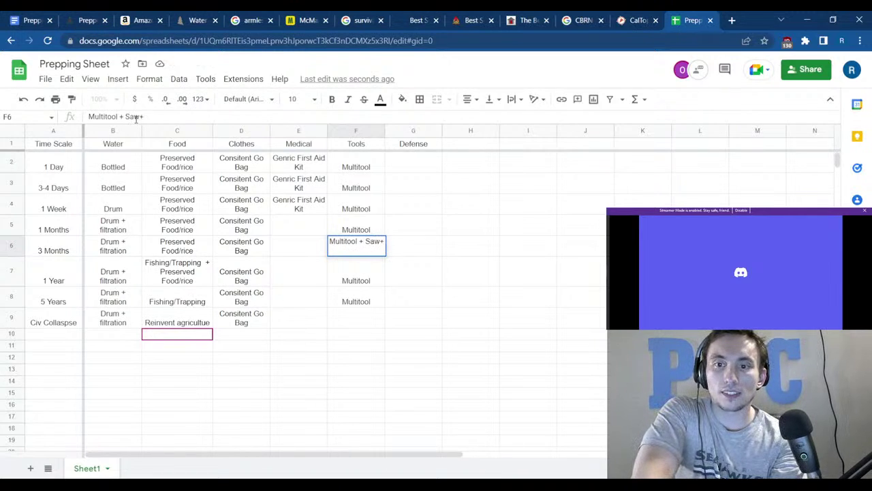
{"action": "key", "text": "BackSpace"}
{"action": "key", "text": "BackSpace"}
{"action": "key", "text": "BackSpace"}
{"action": "key", "text": "BackSpace"}
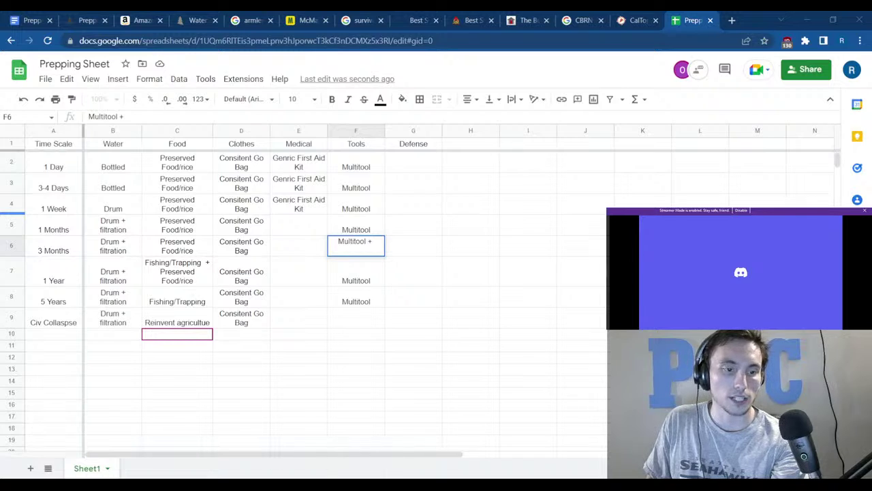
{"action": "left_click", "coordinate": [27, 20]}
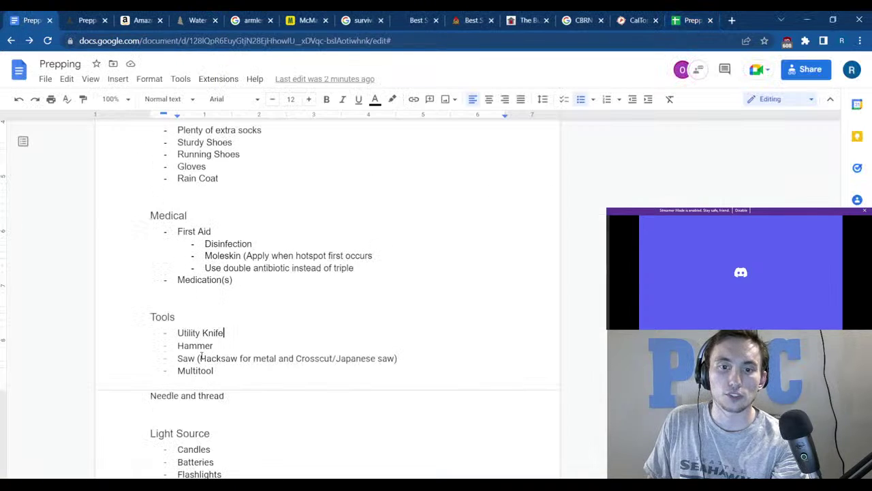
Make F6 read 'Multitool + Hammer + Saw', fixing the space after Hammer.
{"action": "left_click", "coordinate": [702, 15]}
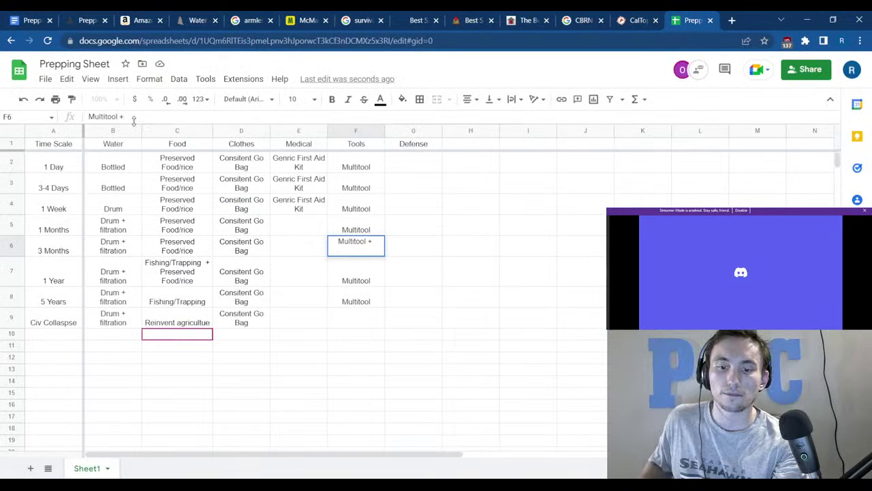
{"action": "type", "text": "Hamm"}
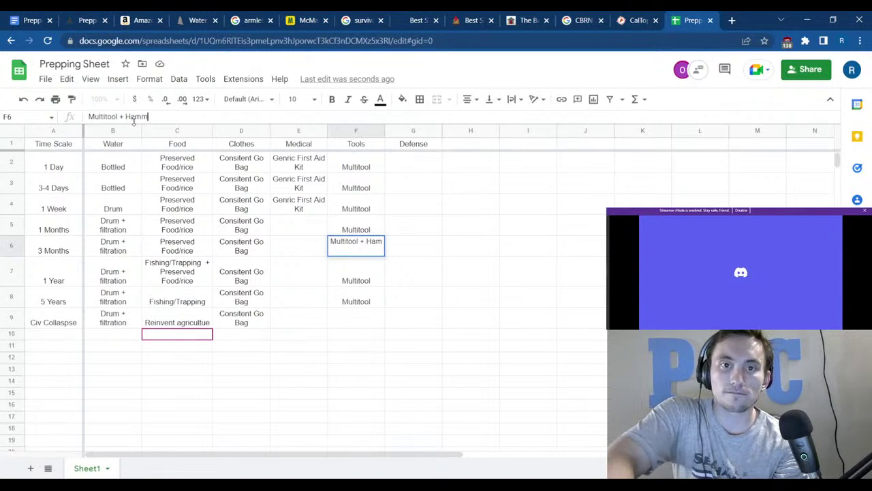
{"action": "type", "text": "er+ Saw"}
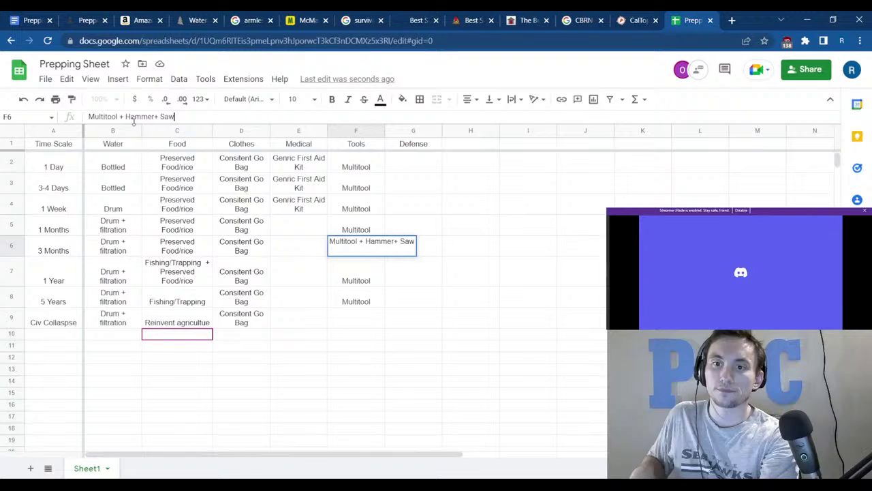
{"action": "key", "text": "Return"}
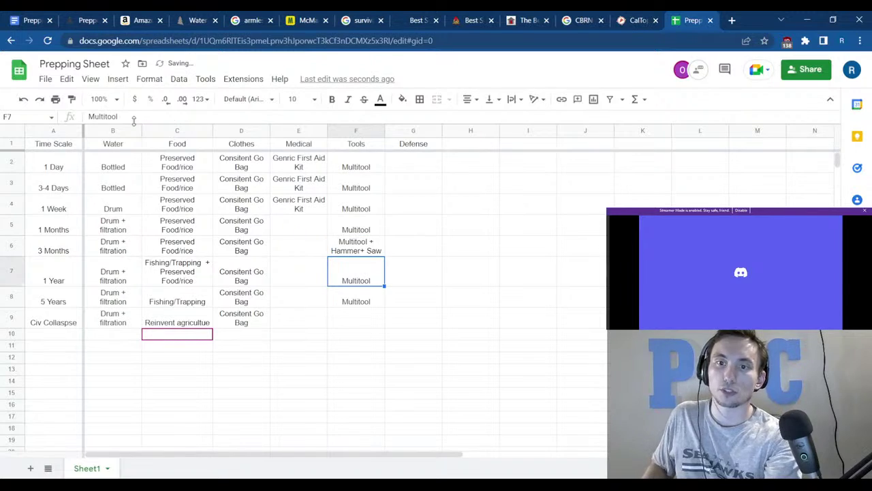
{"action": "left_click", "coordinate": [335, 249]}
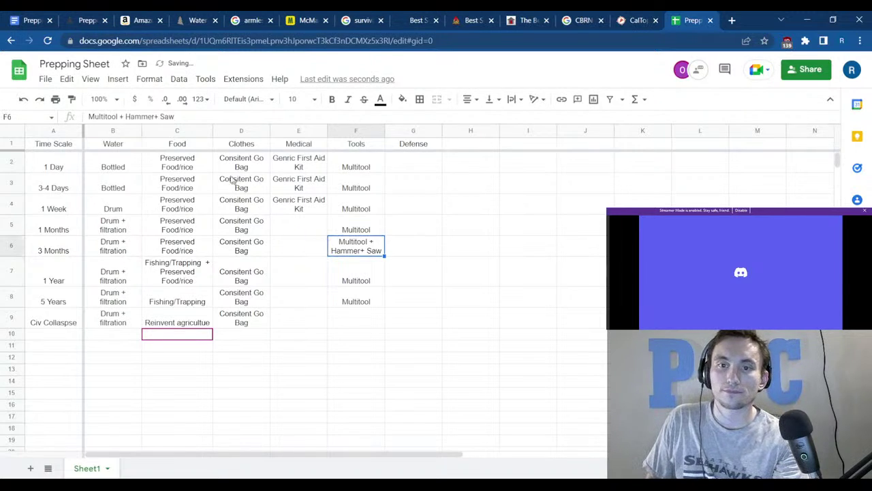
{"action": "left_click", "coordinate": [155, 117]}
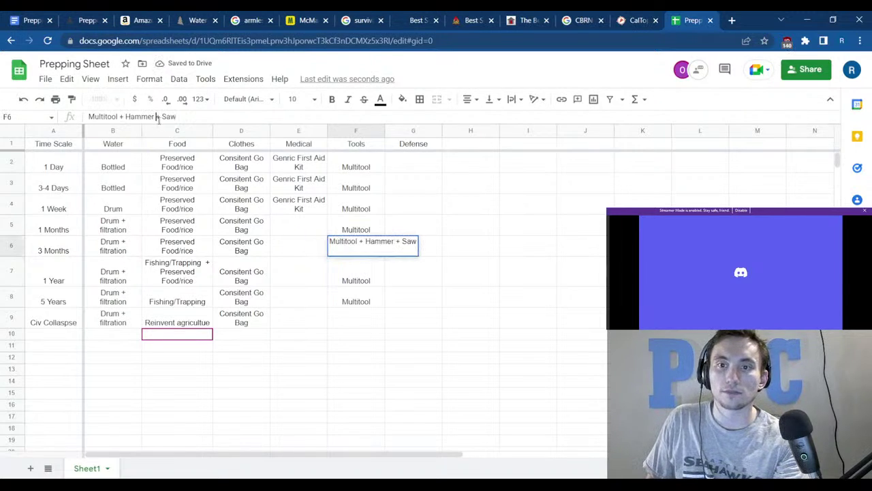
{"action": "left_click", "coordinate": [450, 245]}
Copy the F6 entry down through Civ Collapse and spot-check the copied cells.
{"action": "left_click", "coordinate": [380, 257]}
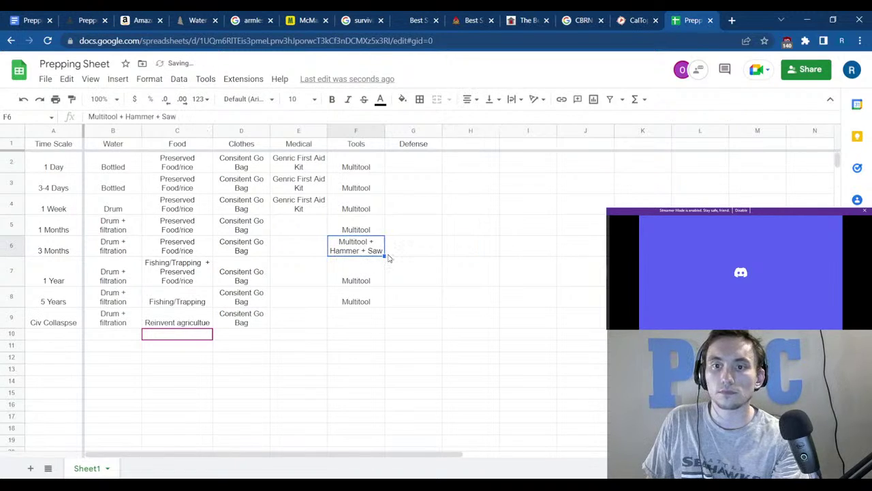
{"action": "left_click_drag", "start_coordinate": [384, 256], "coordinate": [371, 319]}
{"action": "left_click", "coordinate": [438, 319]}
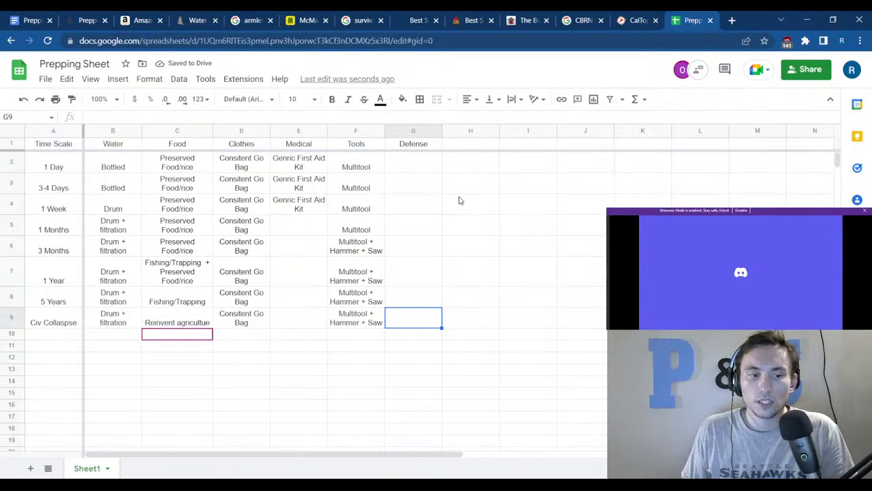
{"action": "left_click", "coordinate": [365, 283]}
{"action": "left_click", "coordinate": [362, 253]}
{"action": "left_click", "coordinate": [358, 274]}
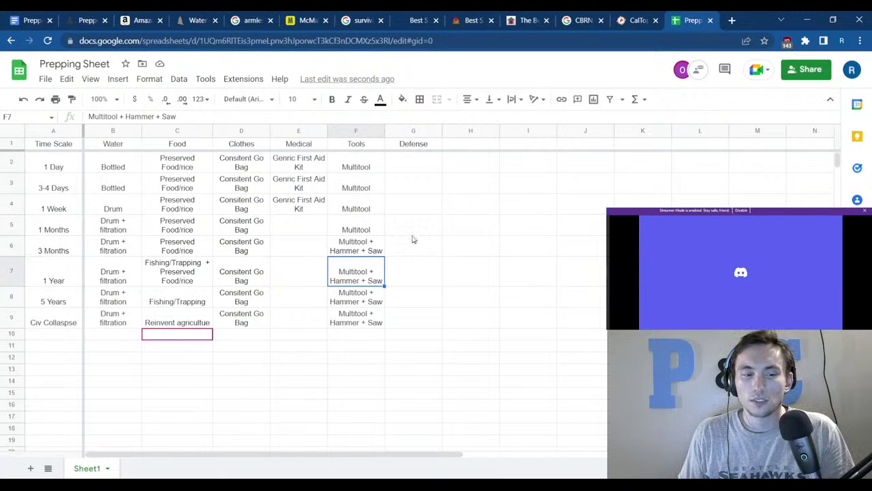
{"action": "left_click", "coordinate": [336, 326]}
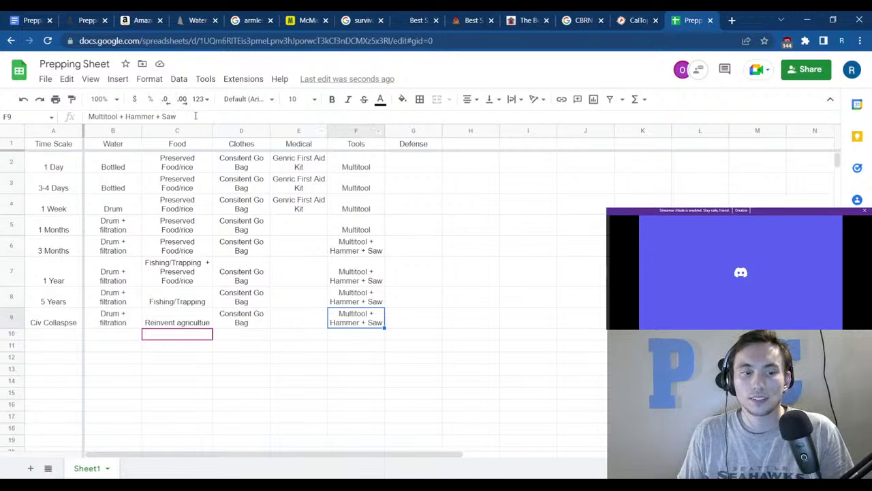
Add the header 'Power' in cell H1 next to Defense.
{"action": "right_click", "coordinate": [402, 147]}
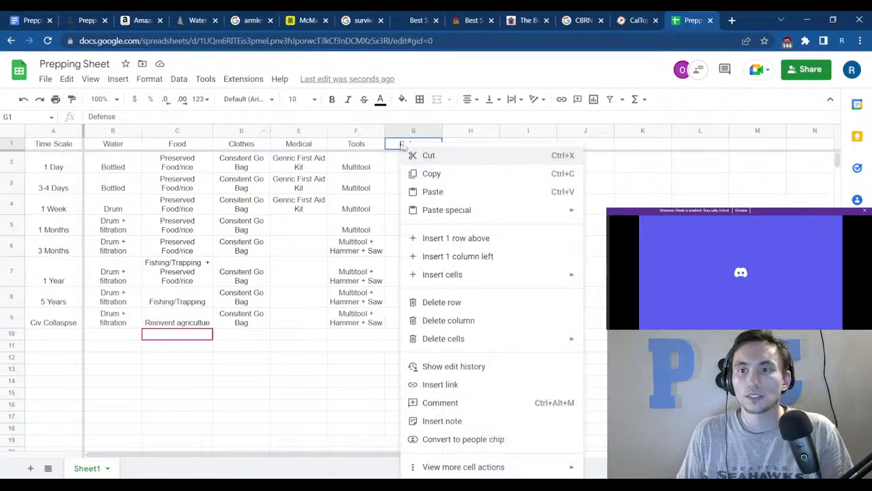
{"action": "left_click", "coordinate": [479, 132]}
{"action": "left_click", "coordinate": [478, 144]}
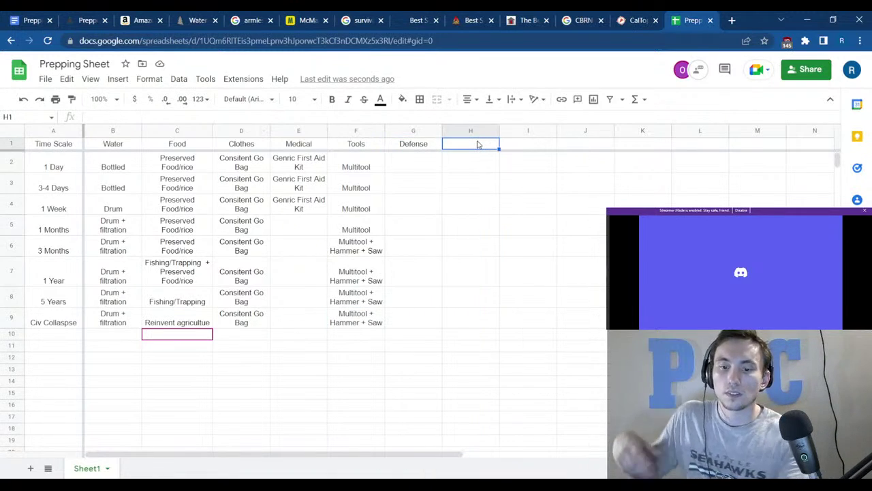
{"action": "type", "text": "Poe"}
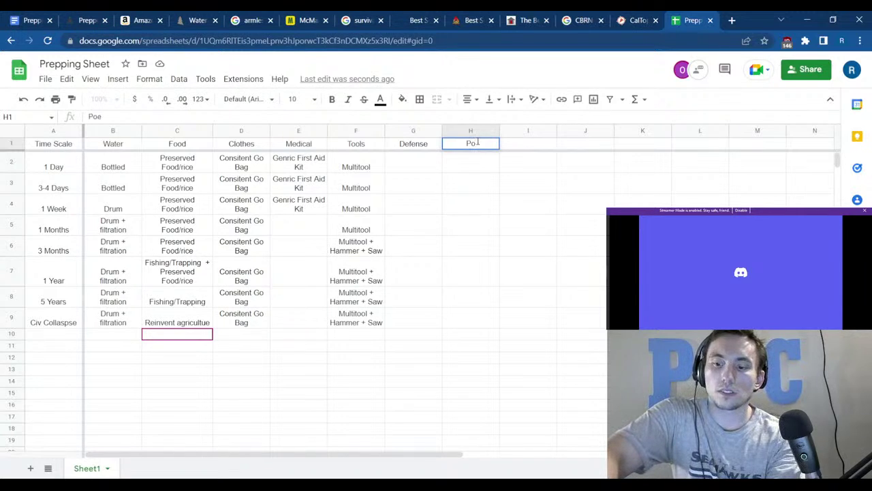
{"action": "key", "text": "BackSpace"}
{"action": "type", "text": "wer"}
{"action": "key", "text": "Return"}
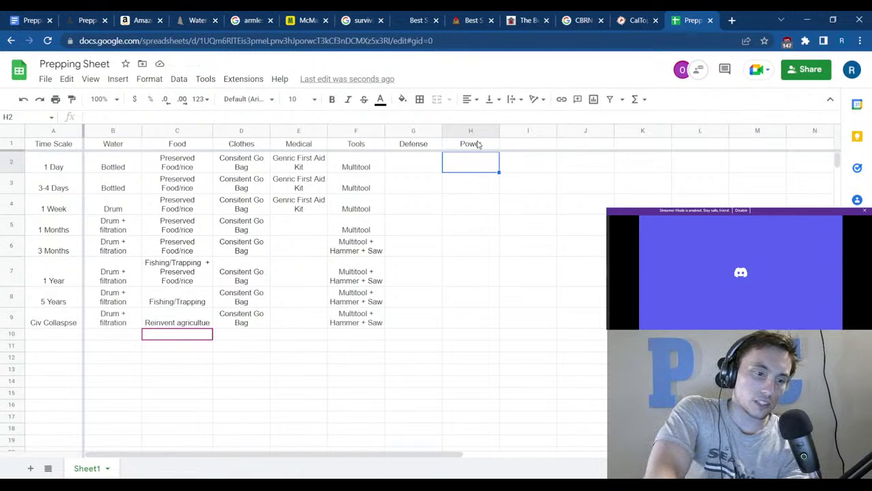
Enter 'Jockery' as the 1 Day Power entry, then start replacing it with 'Portible Battery'.
{"action": "type", "text": "Jocke"}
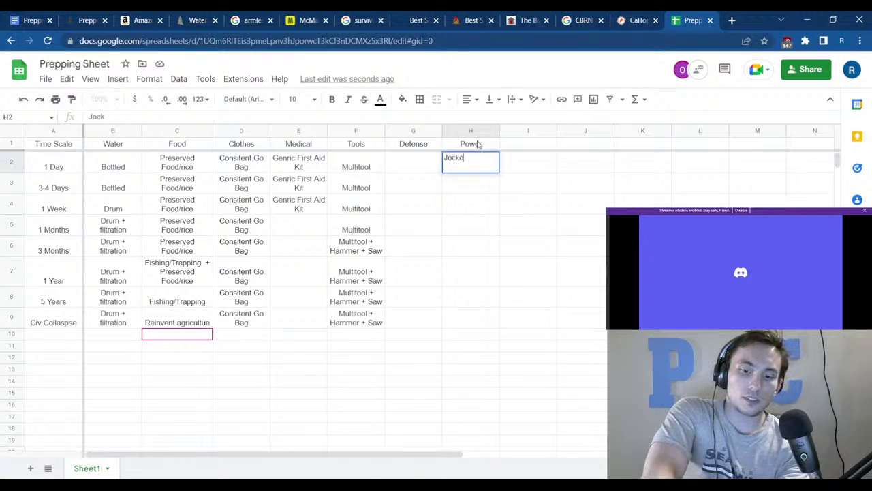
{"action": "type", "text": "ry"}
{"action": "key", "text": "Return"}
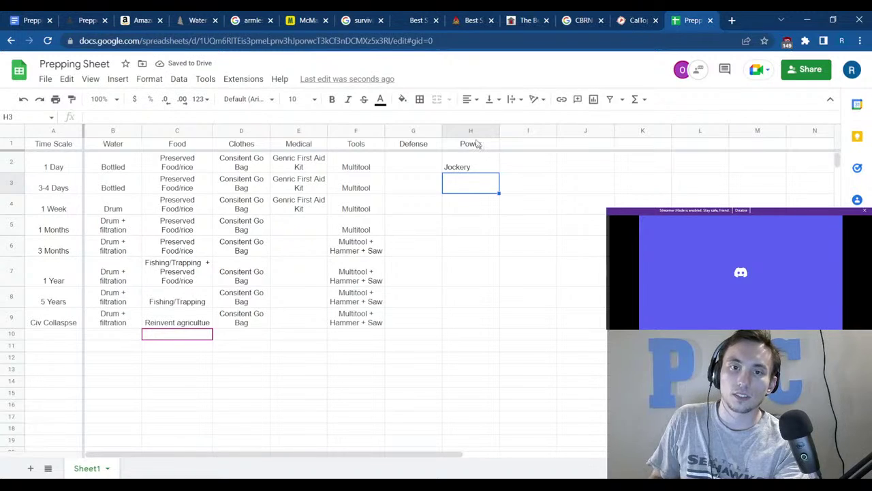
{"action": "left_click_drag", "start_coordinate": [113, 167], "coordinate": [866, 263]}
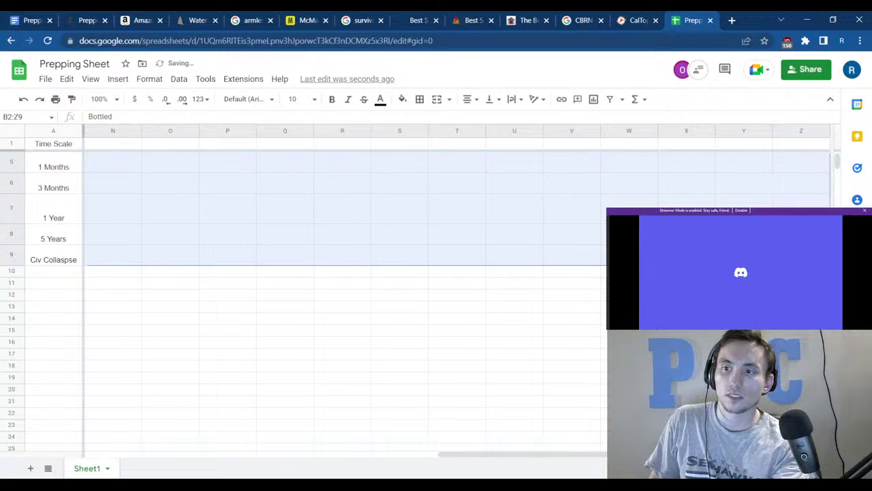
{"action": "left_click", "coordinate": [629, 341]}
{"action": "left_click_drag", "start_coordinate": [481, 453], "coordinate": [43, 418]}
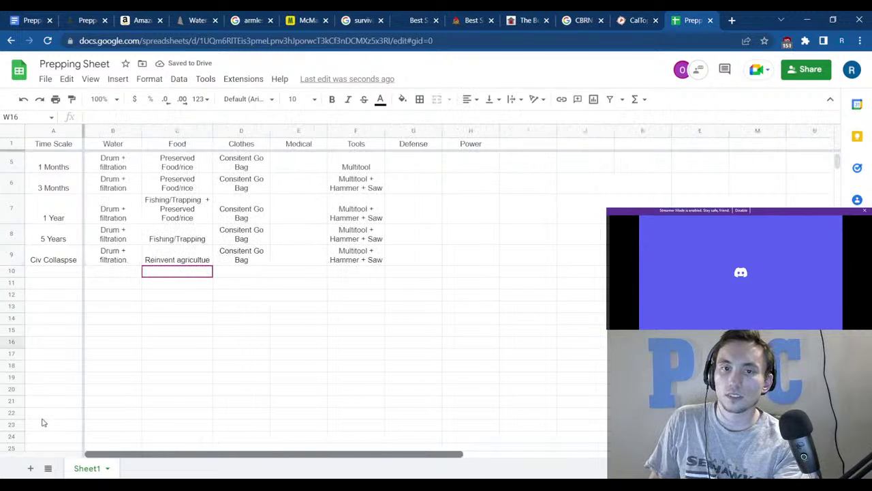
{"action": "scroll", "coordinate": [225, 292], "scroll_direction": "up", "scroll_amount": 2}
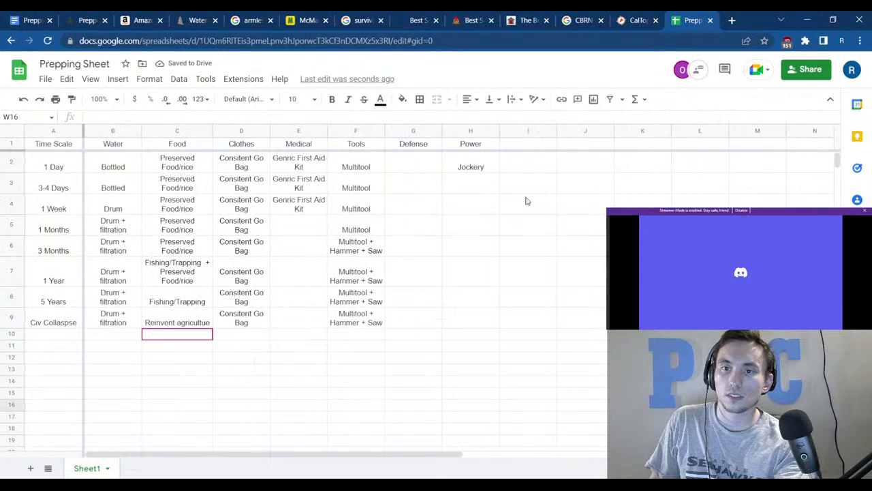
{"action": "left_click", "coordinate": [482, 178]}
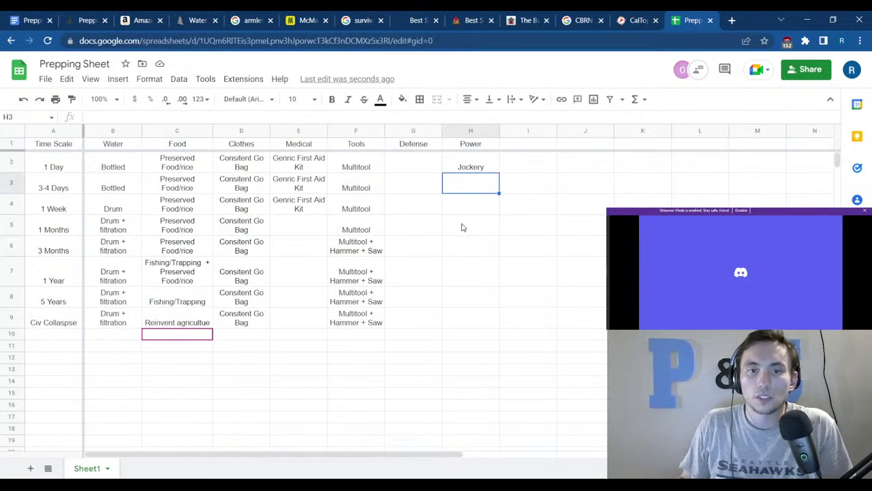
{"action": "left_click", "coordinate": [482, 169]}
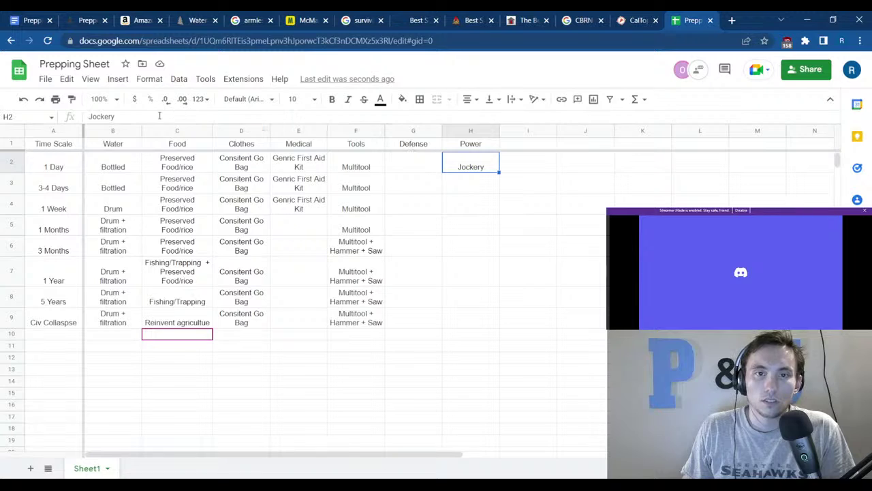
{"action": "left_click_drag", "start_coordinate": [121, 117], "coordinate": [77, 120]}
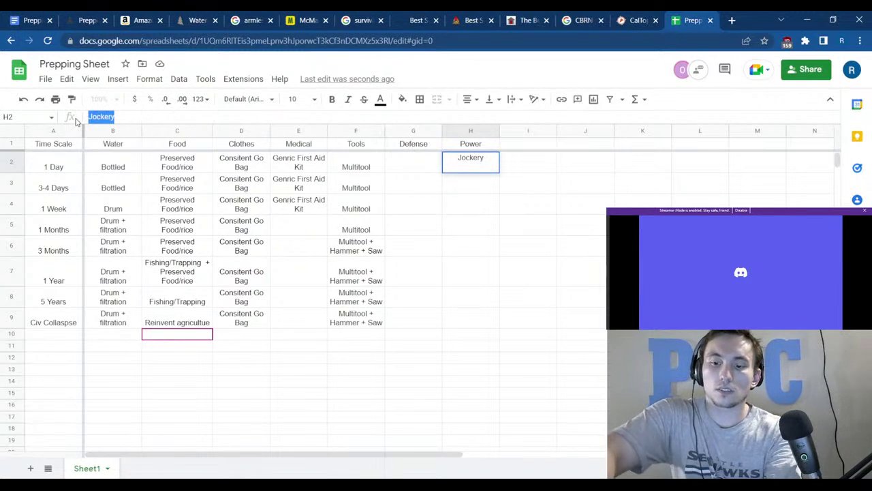
{"action": "type", "text": "Portible"}
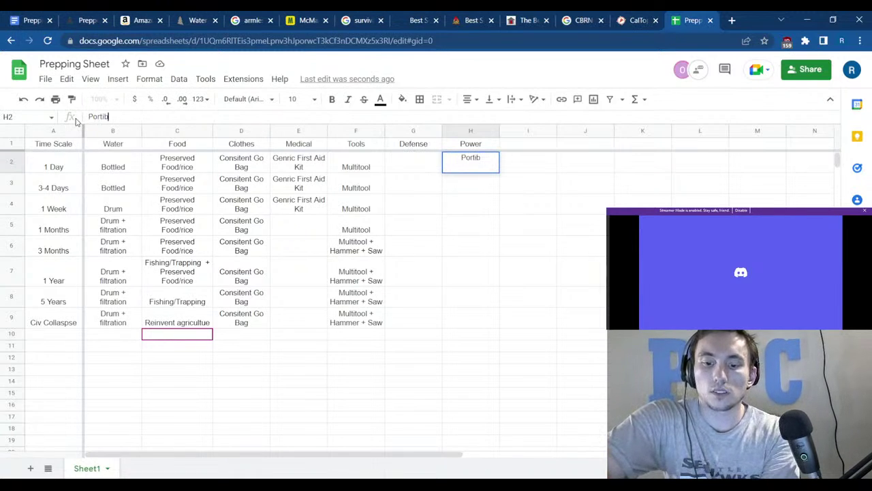
{"action": "type", "text": " Ba"}
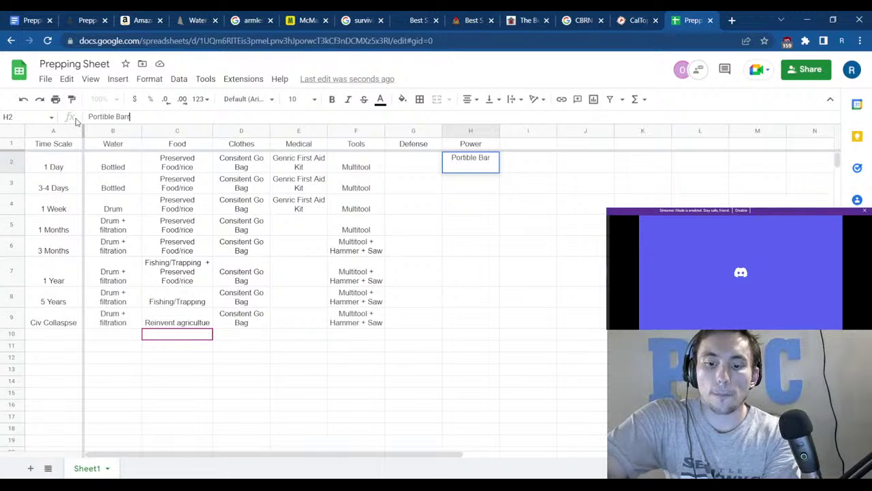
{"action": "type", "text": "ttery"}
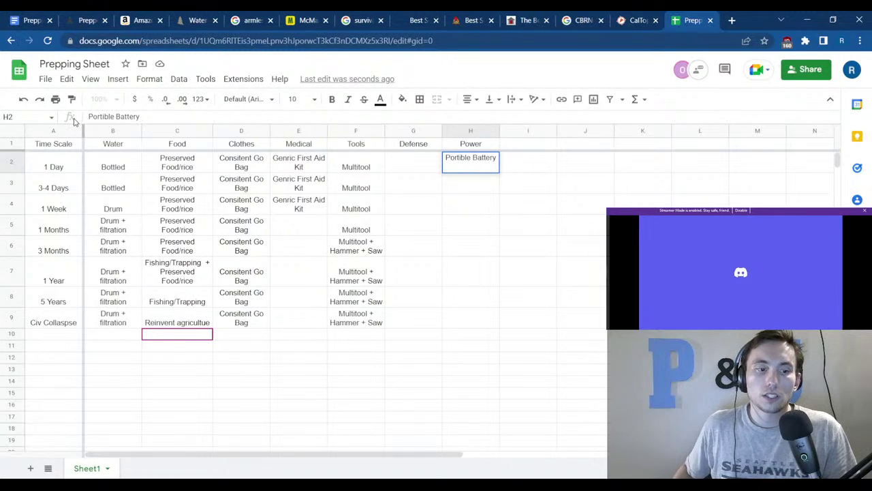
Add a 'Mobile Car Jumper' line directly below the Lock Box entry in the Prepping notes doc.
{"action": "left_click", "coordinate": [27, 23]}
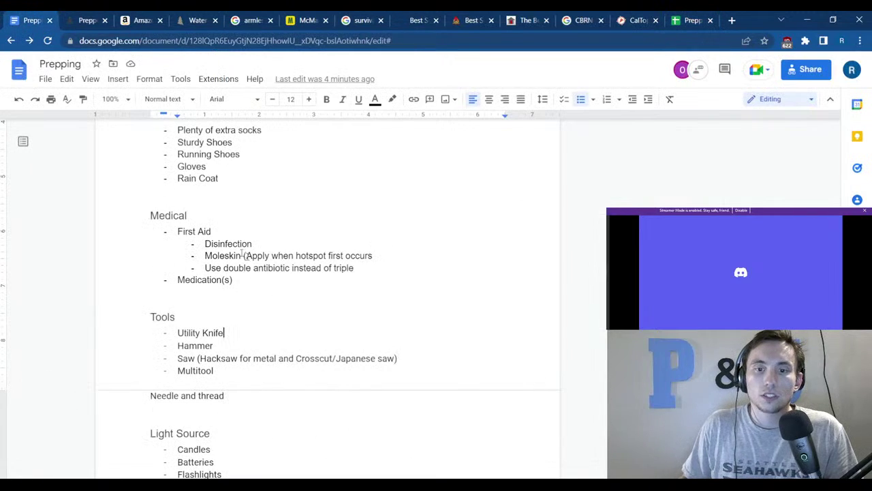
{"action": "scroll", "coordinate": [223, 269], "scroll_direction": "down", "scroll_amount": 6}
{"action": "scroll", "coordinate": [216, 312], "scroll_direction": "down", "scroll_amount": 3}
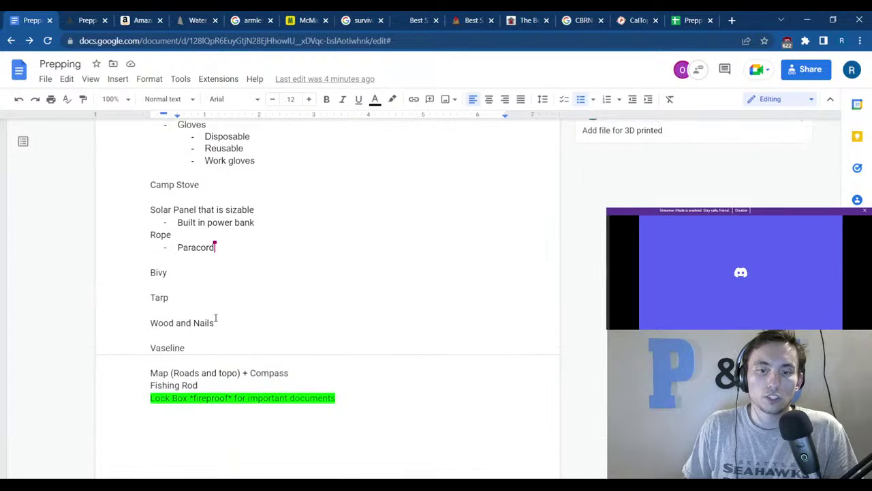
{"action": "left_click", "coordinate": [227, 298]}
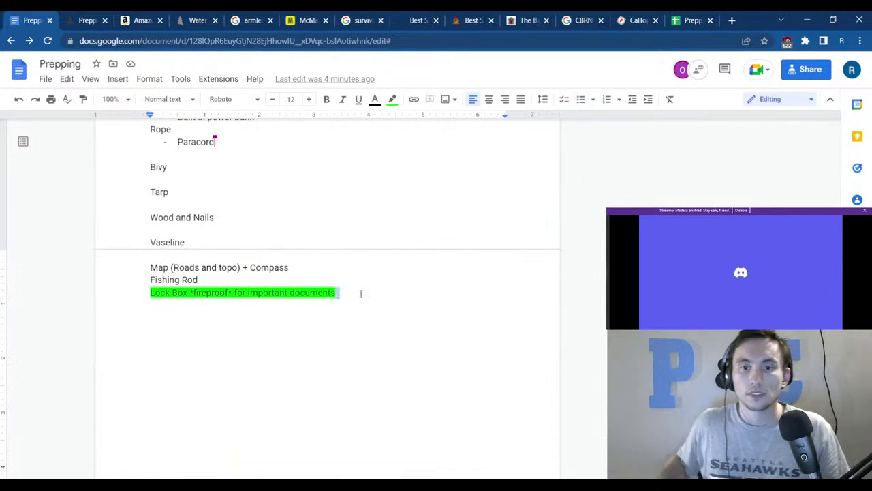
{"action": "key", "text": "Return"}
{"action": "type", "text": "Mo"}
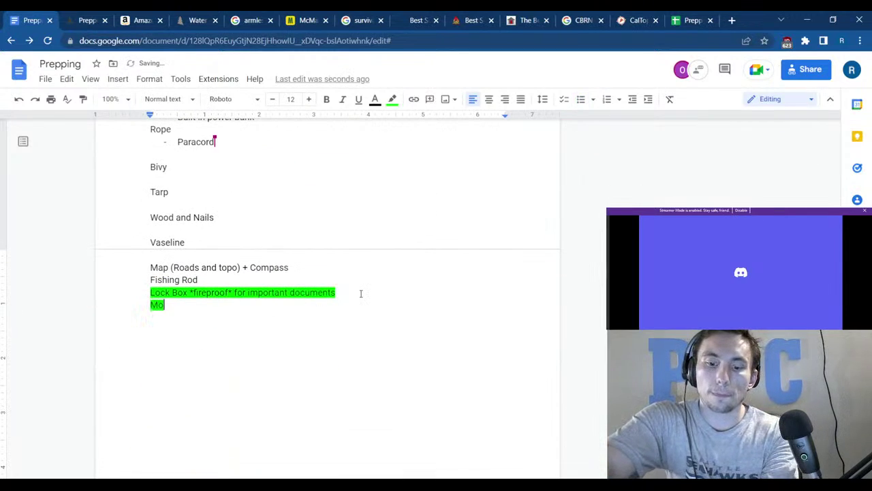
{"action": "type", "text": "bile"}
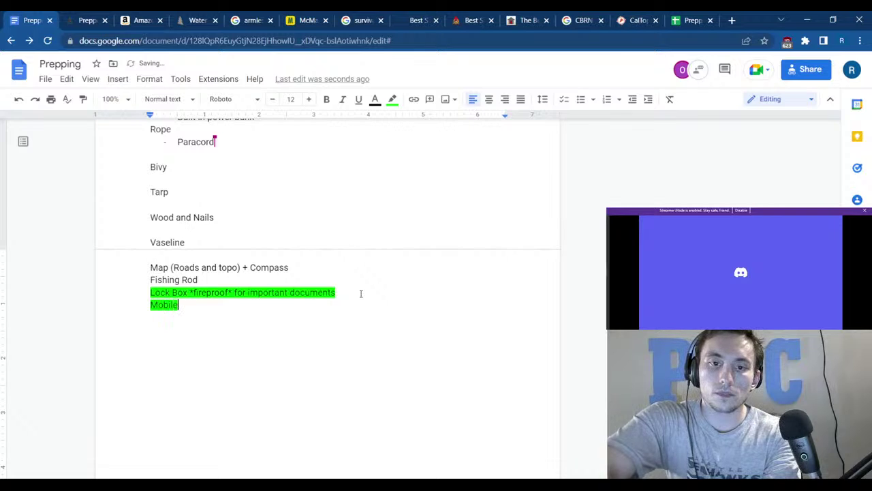
{"action": "type", "text": " Car Jumper"}
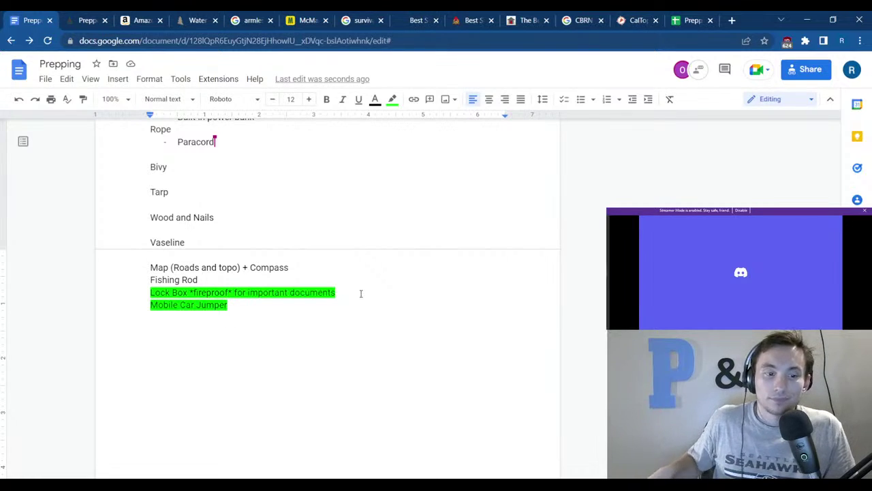
{"action": "left_click", "coordinate": [676, 26]}
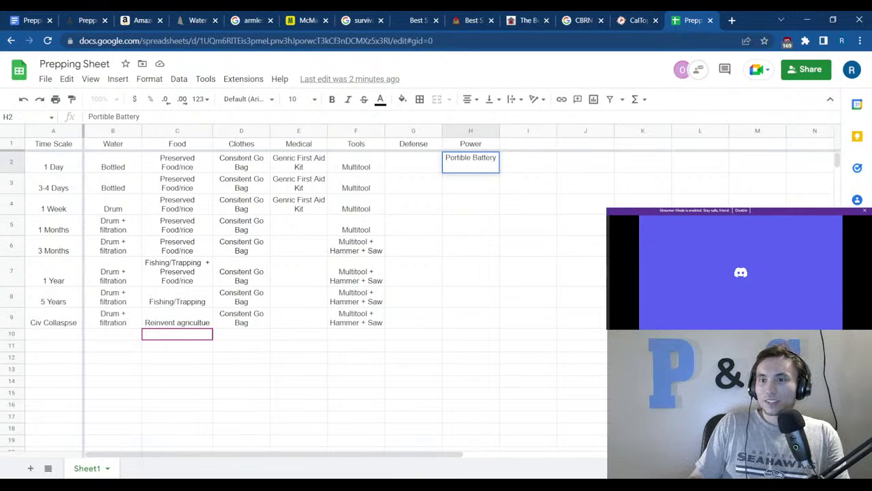
Copy 'Portible Battery' from H2 down through H9 so every time scale has it.
{"action": "left_click", "coordinate": [609, 202]}
{"action": "left_click", "coordinate": [481, 171]}
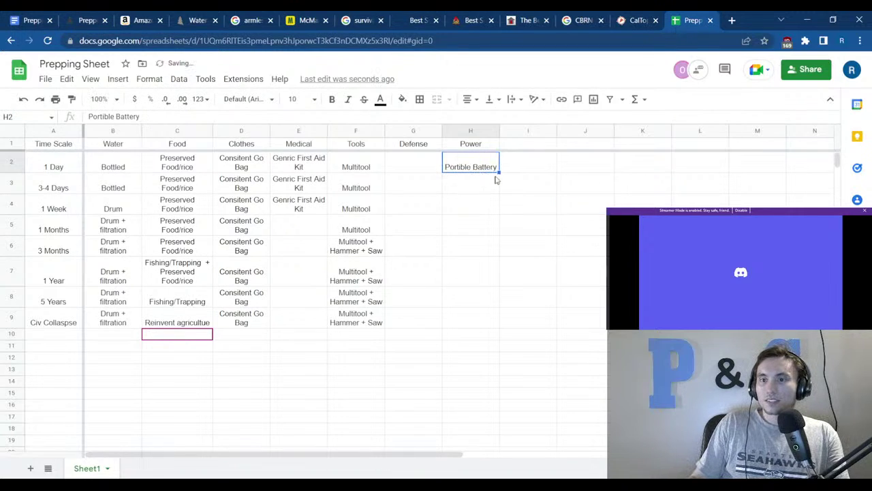
{"action": "left_click_drag", "start_coordinate": [498, 171], "coordinate": [489, 321]}
{"action": "left_click", "coordinate": [565, 254]}
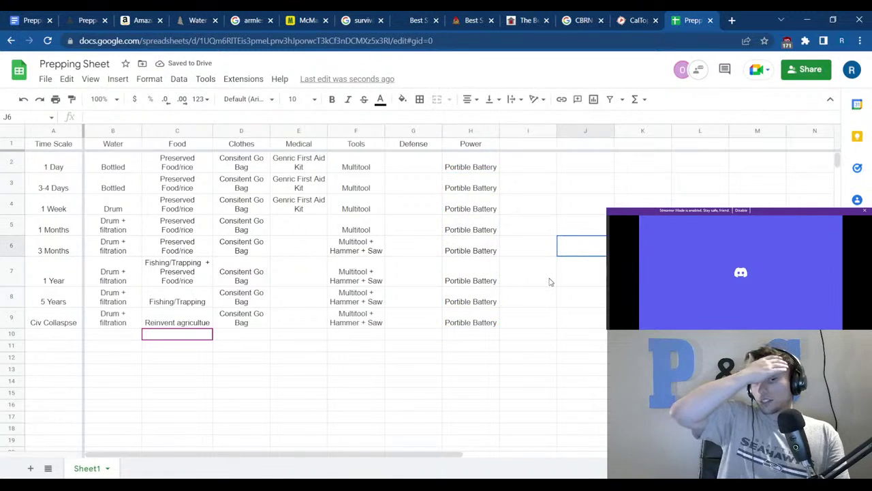
{"action": "key", "text": "ctrl+1"}
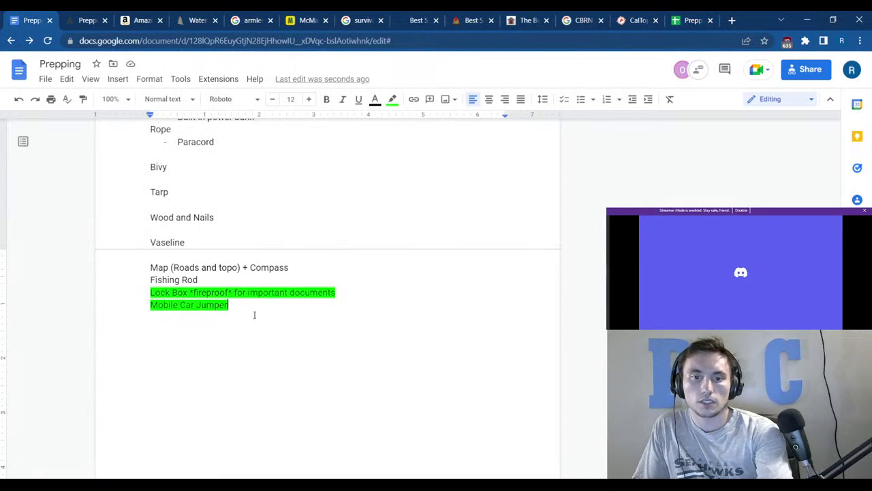
Move the 'Mobile Car Jumper' line from below Lock Box to an unbulleted line after 'Built in power bank'.
{"action": "left_click_drag", "start_coordinate": [255, 314], "coordinate": [151, 306]}
{"action": "key", "text": "ctrl+c"}
{"action": "key", "text": "BackSpace"}
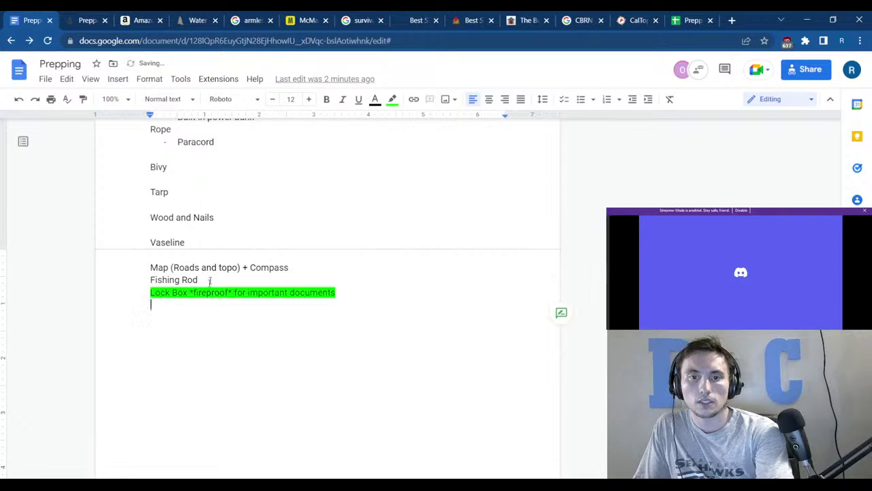
{"action": "scroll", "coordinate": [210, 280], "scroll_direction": "up", "scroll_amount": 5}
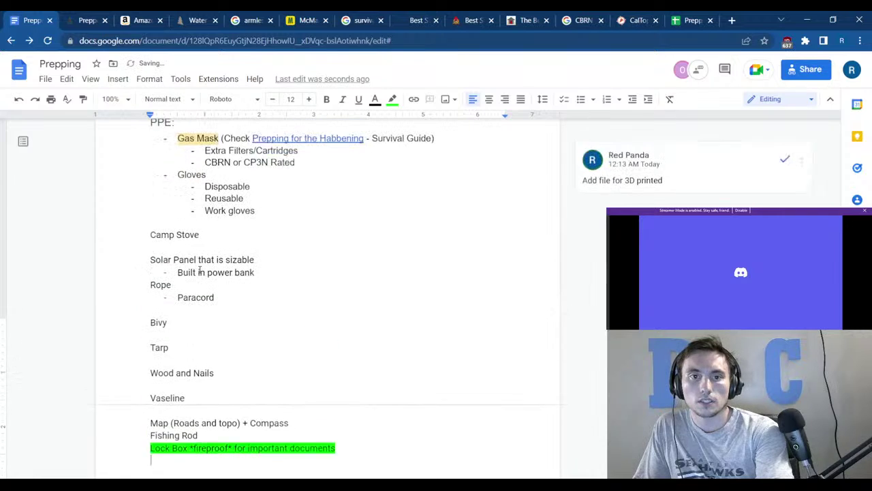
{"action": "left_click", "coordinate": [295, 291]}
{"action": "key", "text": "Return"}
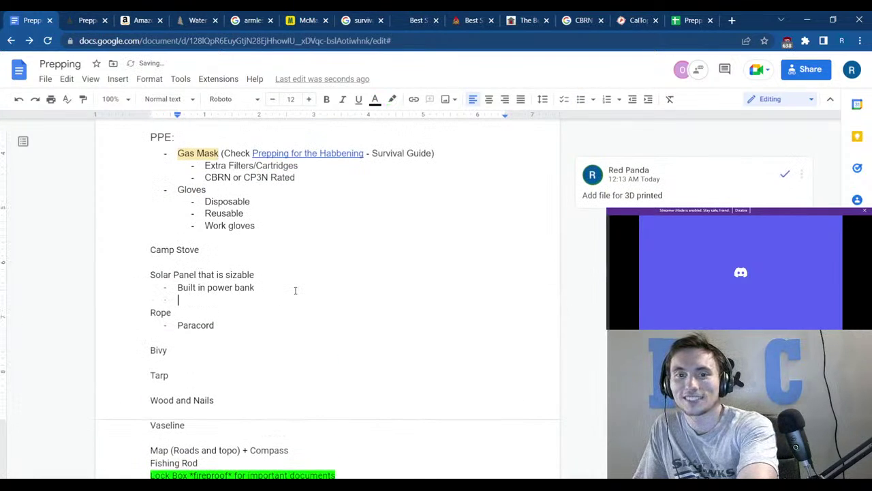
{"action": "key", "text": "BackSpace"}
{"action": "key", "text": "ctrl+v"}
{"action": "key", "text": "Return"}
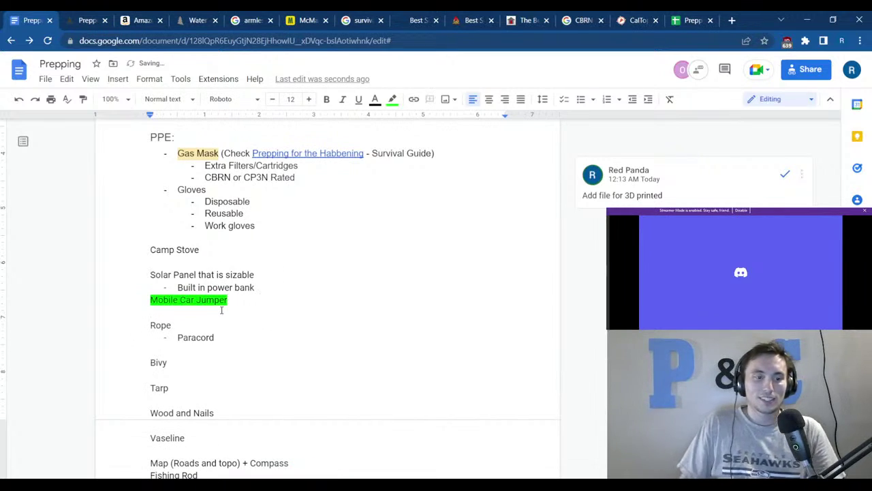
{"action": "key", "text": "ctrl+shift+Tab"}
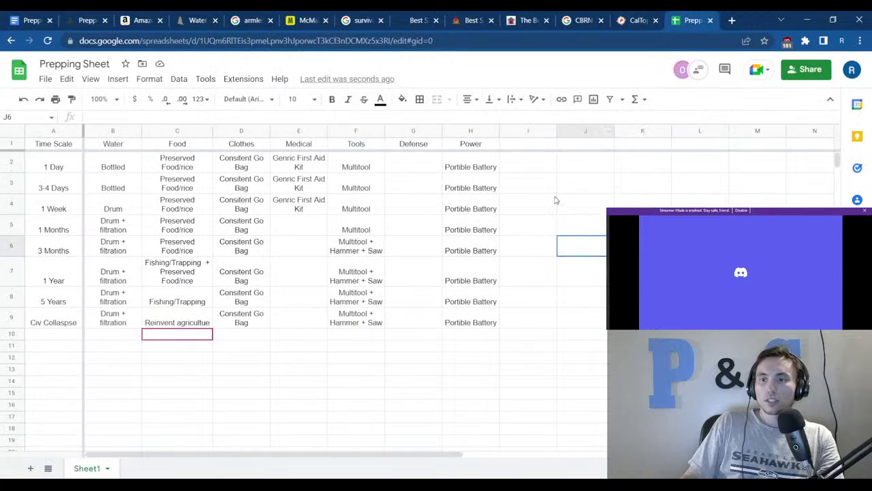
Change the 3 Months Power entry in H6 to 'Portible Battery + Solar'.
{"action": "left_click", "coordinate": [480, 256]}
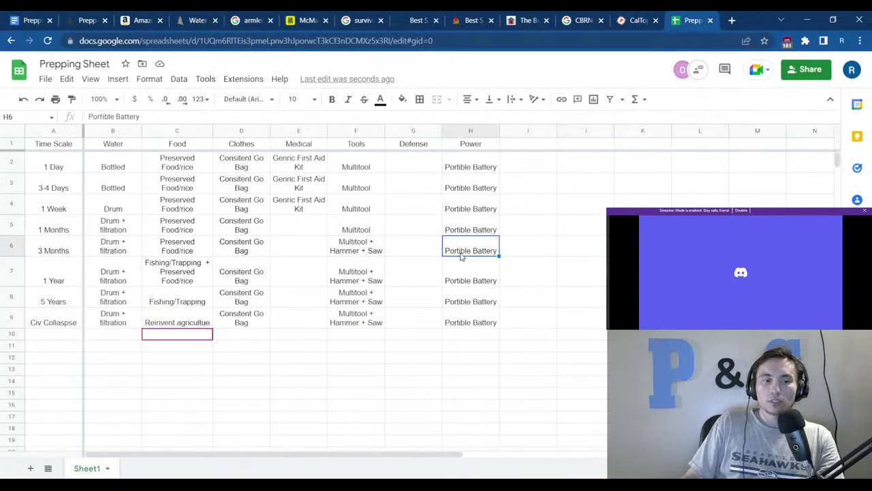
{"action": "left_click", "coordinate": [146, 116]}
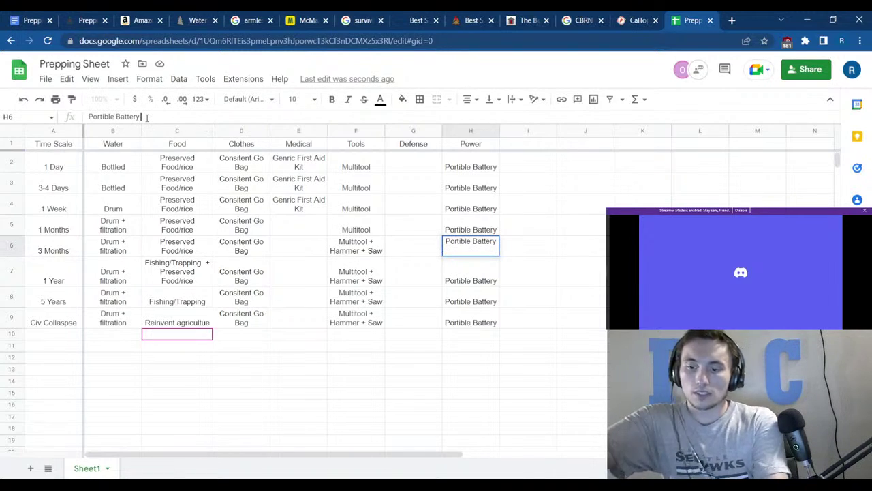
{"action": "type", "text": "+ D"}
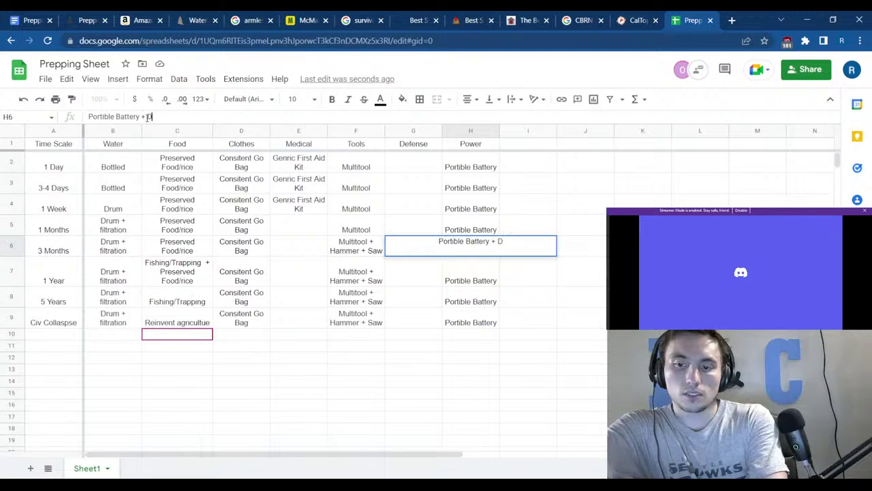
{"action": "key", "text": "BackSpace"}
{"action": "type", "text": "Solar"}
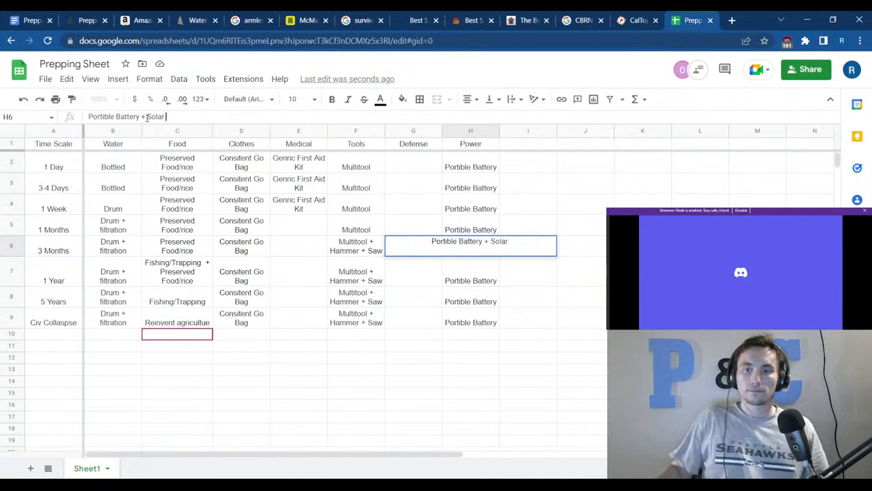
{"action": "left_click", "coordinate": [354, 346]}
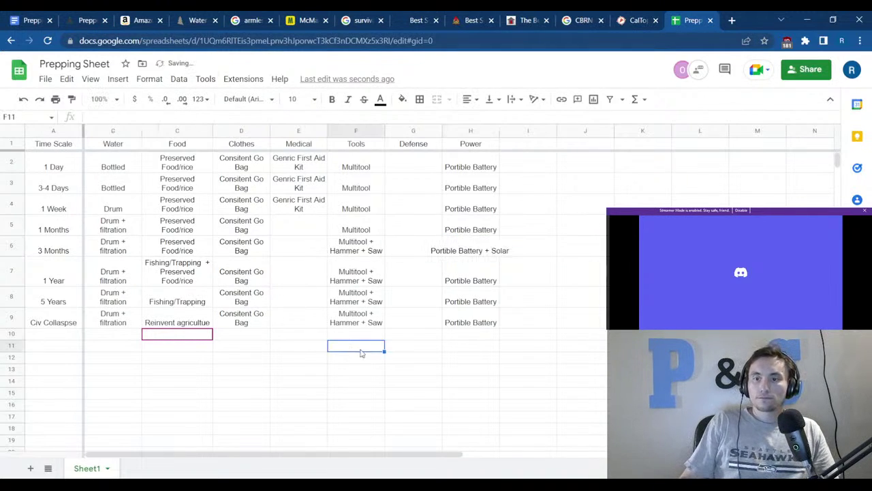
Resize the Power column (H) to fit its data.
{"action": "left_click", "coordinate": [453, 252]}
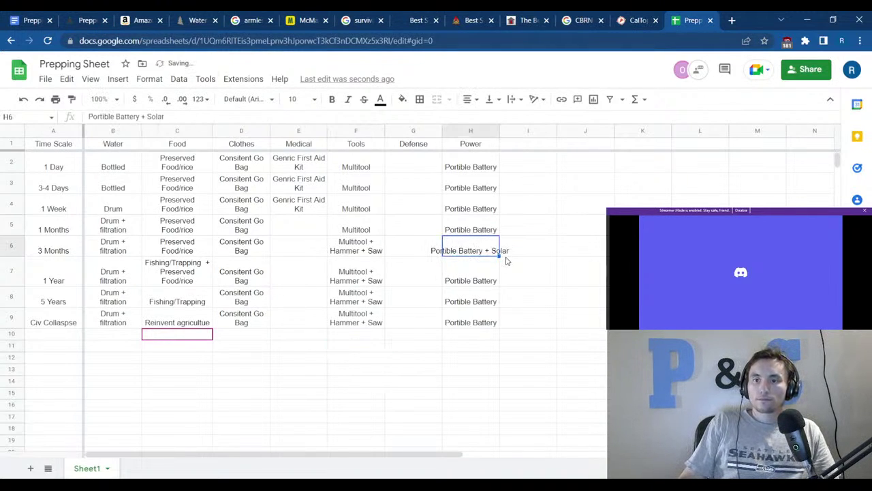
{"action": "right_click", "coordinate": [470, 130]}
{"action": "left_click", "coordinate": [516, 317]}
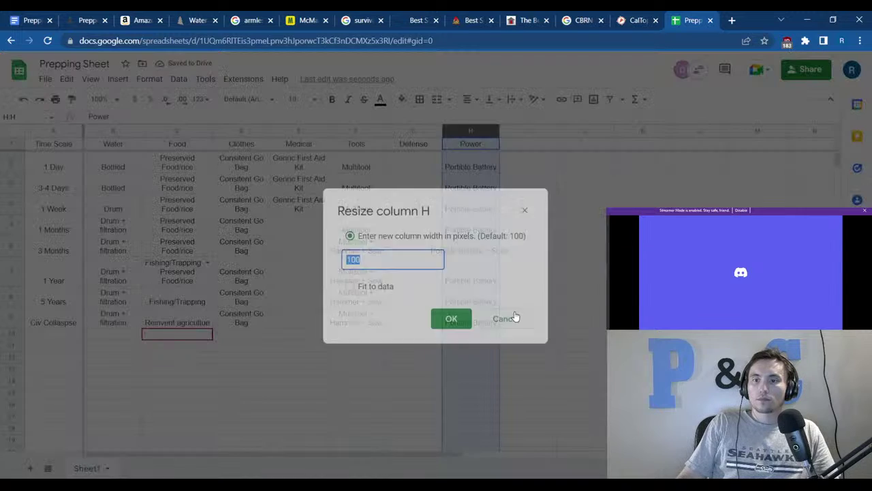
{"action": "left_click", "coordinate": [386, 285]}
{"action": "left_click", "coordinate": [447, 319]}
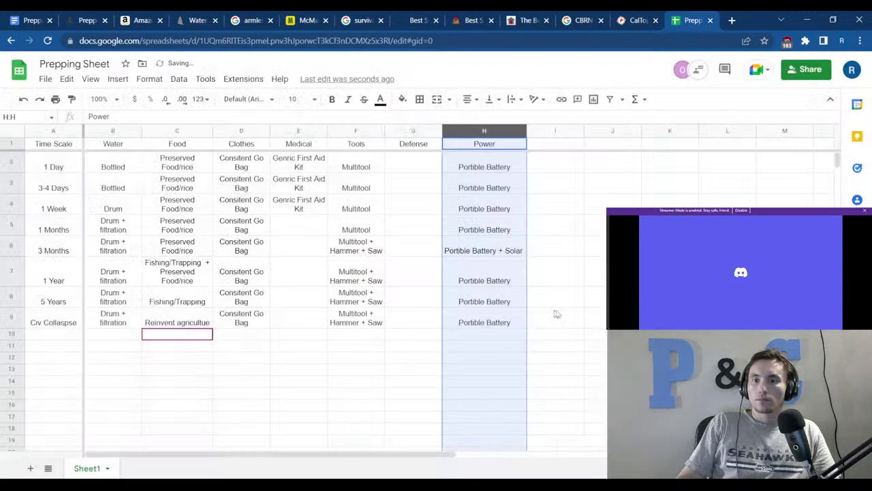
{"action": "left_click", "coordinate": [593, 299]}
Fill 'Portible Battery + Solar' from H6 down to H9, clearing the overfilled H10.
{"action": "left_click", "coordinate": [522, 254]}
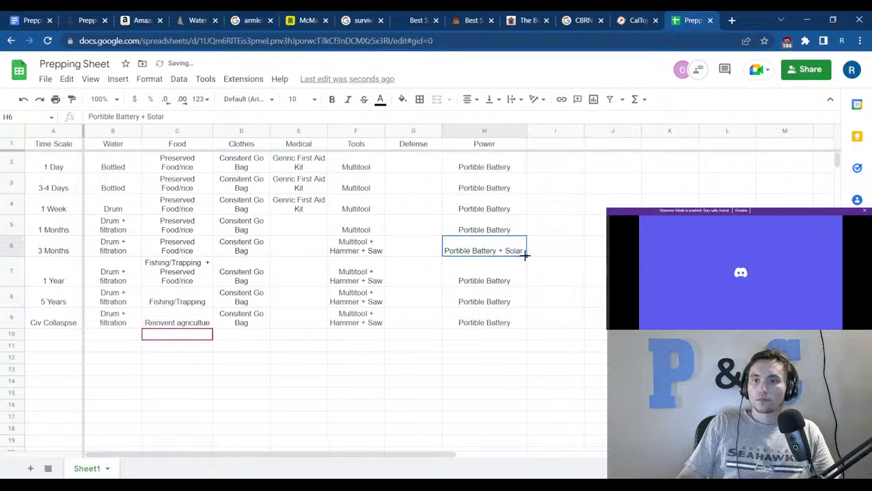
{"action": "left_click_drag", "start_coordinate": [525, 255], "coordinate": [519, 335]}
{"action": "left_click", "coordinate": [475, 334]}
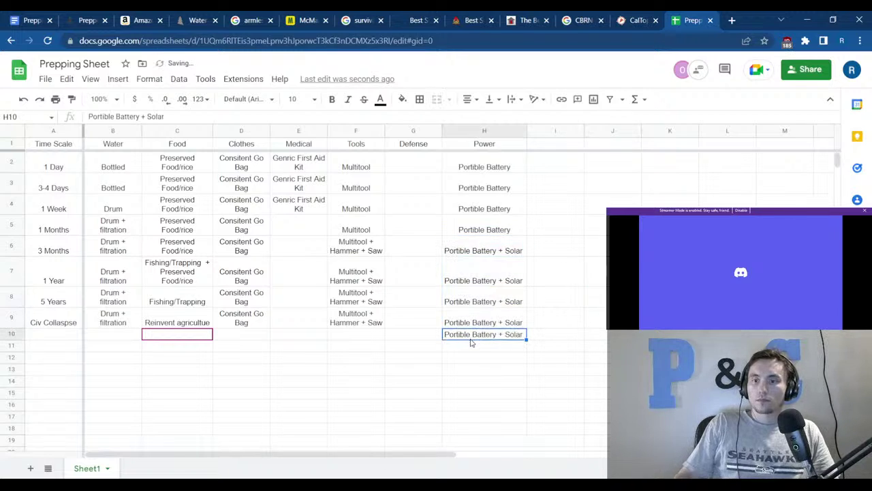
{"action": "key", "text": "Delete"}
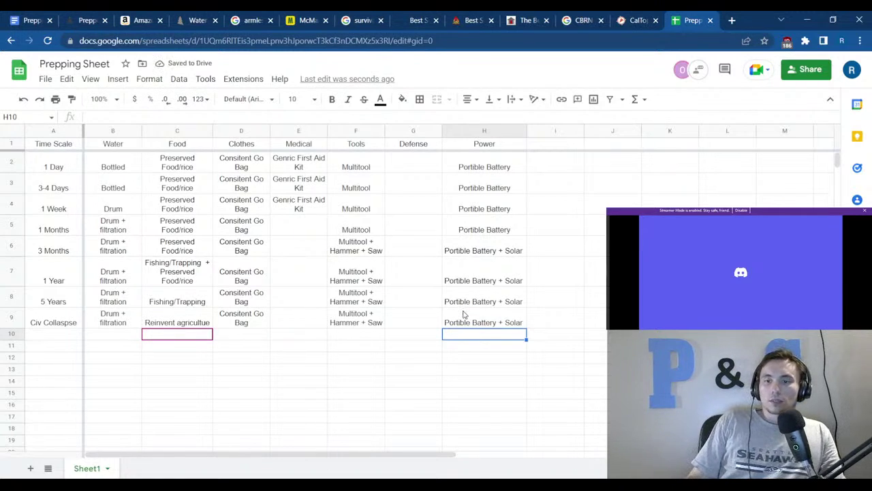
{"action": "left_click", "coordinate": [466, 318]}
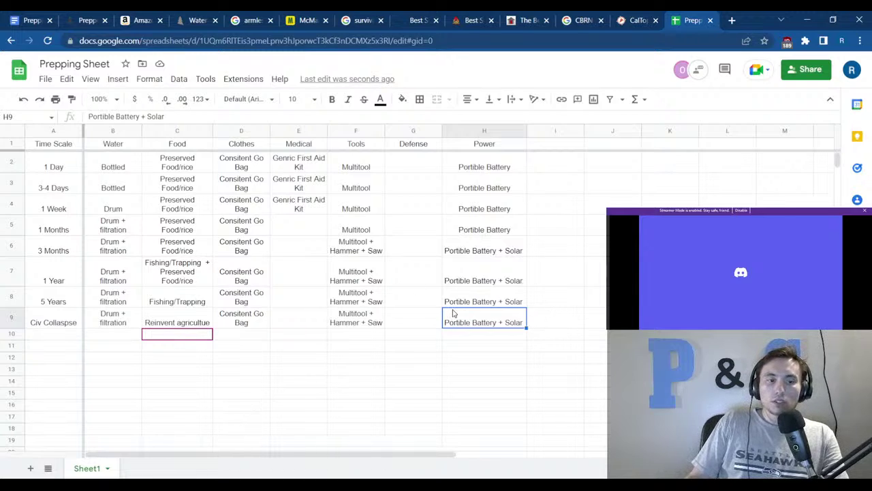
Append ' + Hydro' to H9 so Civ Collapse reads 'Portible Battery + Solar + Hydro'.
{"action": "left_click", "coordinate": [168, 119]}
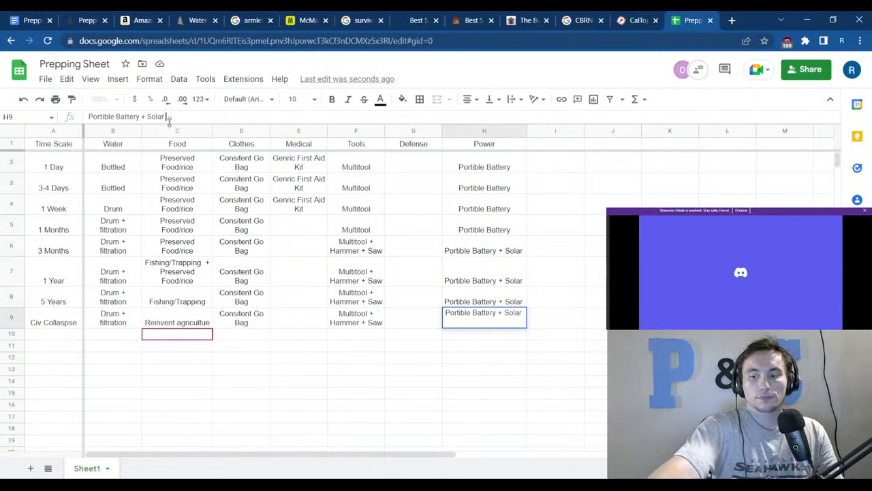
{"action": "type", "text": "+ Hydro"}
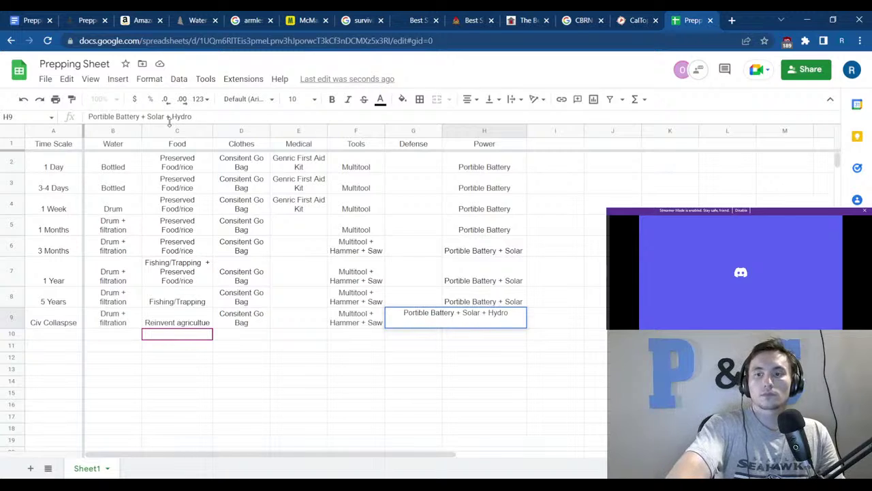
{"action": "key", "text": "Return"}
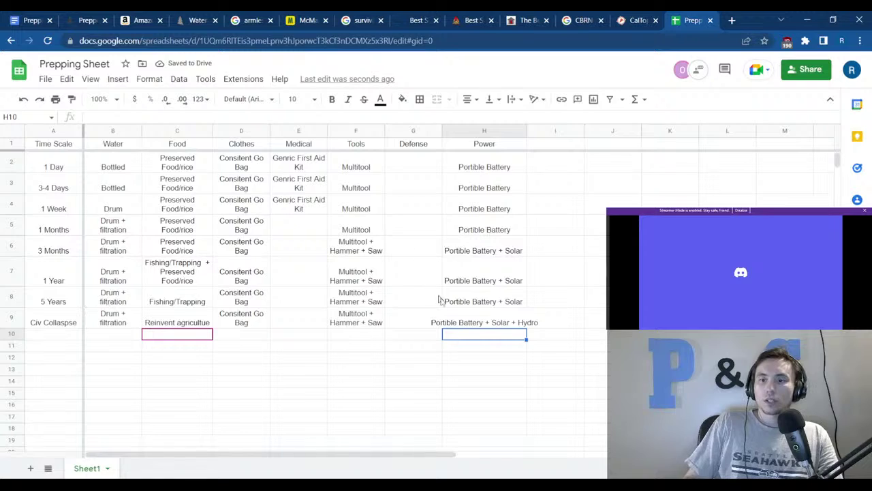
Resize the Power column (H) to fit its longest entry.
{"action": "right_click", "coordinate": [479, 130]}
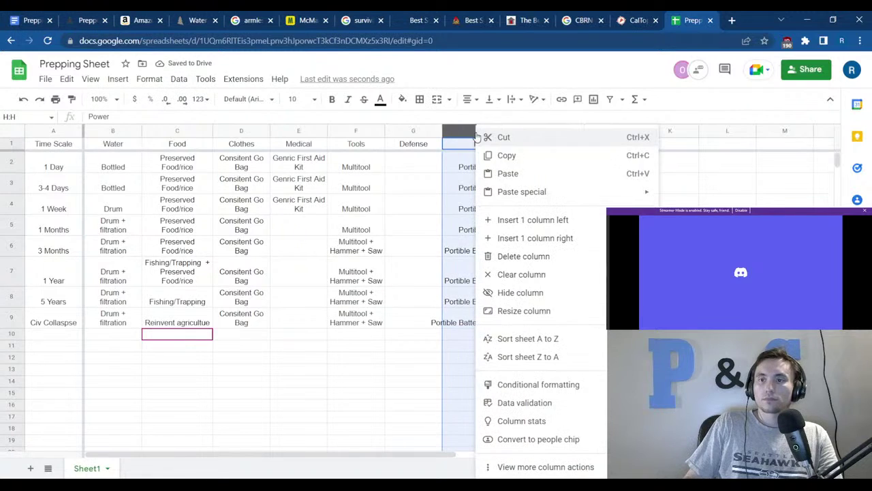
{"action": "left_click", "coordinate": [543, 311]}
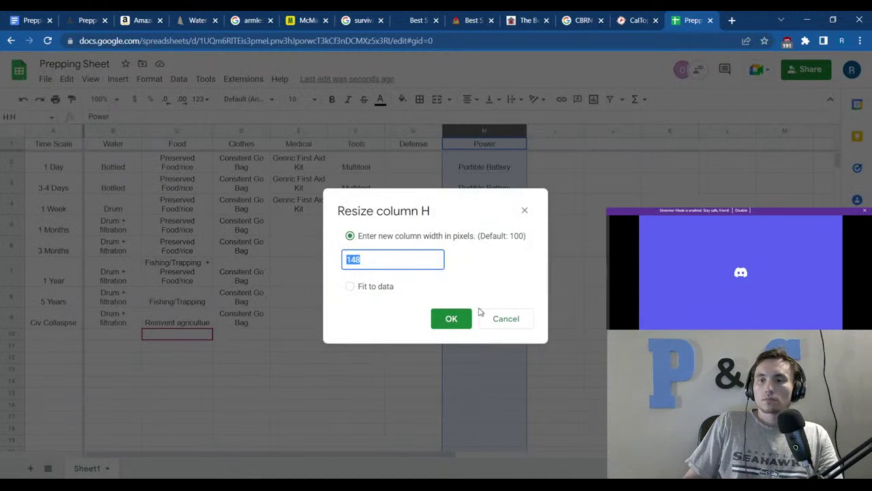
{"action": "left_click", "coordinate": [366, 285]}
{"action": "left_click", "coordinate": [451, 323]}
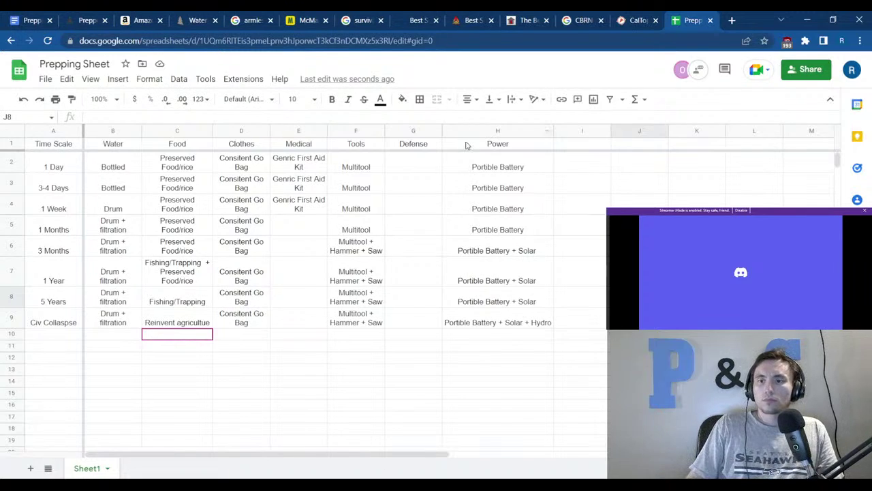
Glance at the survival gas masks search results, then return to the Prepping Sheet.
{"action": "left_click", "coordinate": [369, 385]}
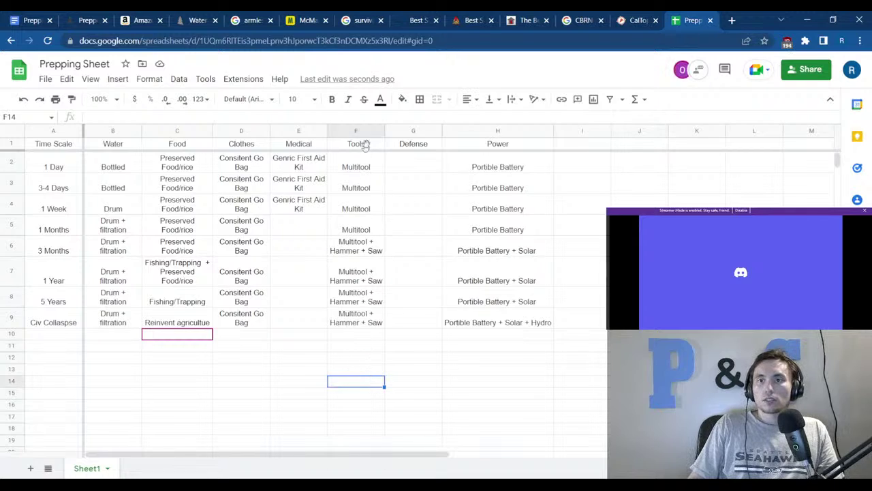
{"action": "left_click", "coordinate": [354, 19]}
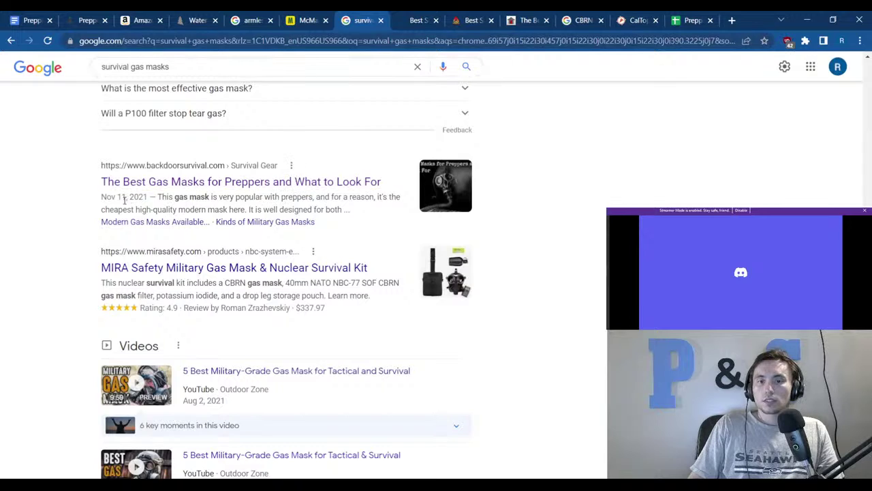
{"action": "left_click", "coordinate": [691, 20]}
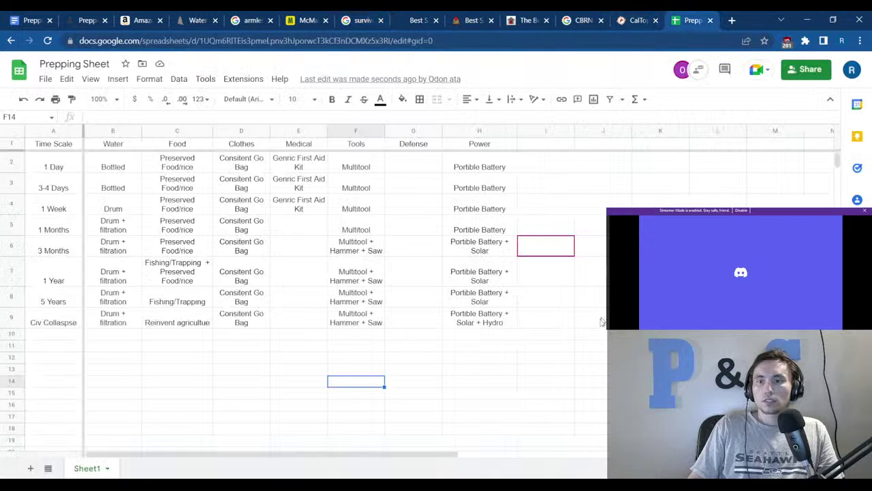
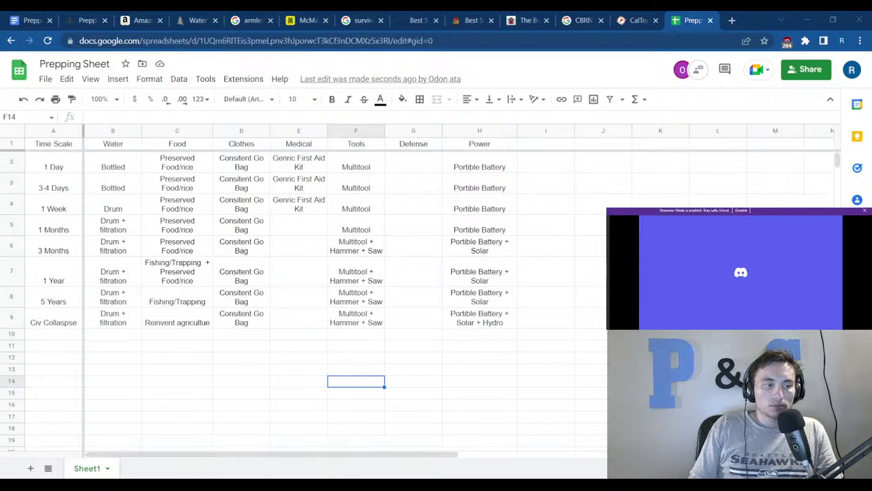
Enter Gas Mask in Defense cell G5 and fill it down through G9.
{"action": "left_click", "coordinate": [407, 228]}
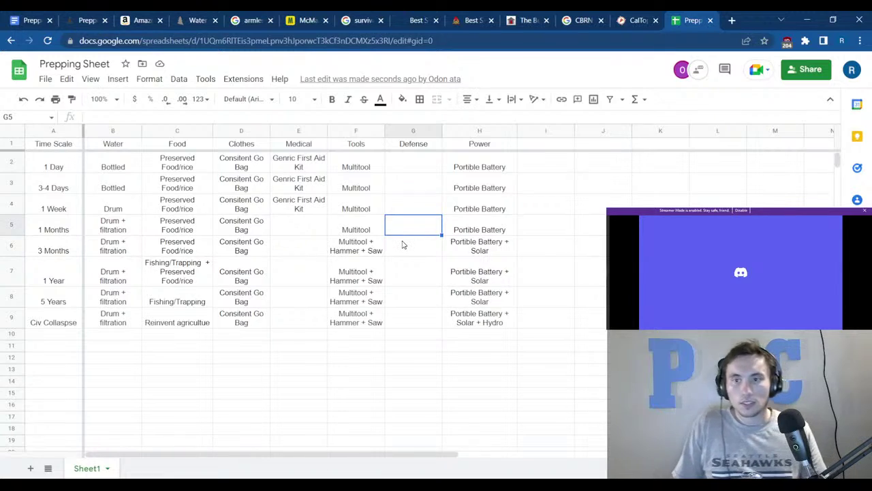
{"action": "type", "text": "Gs"}
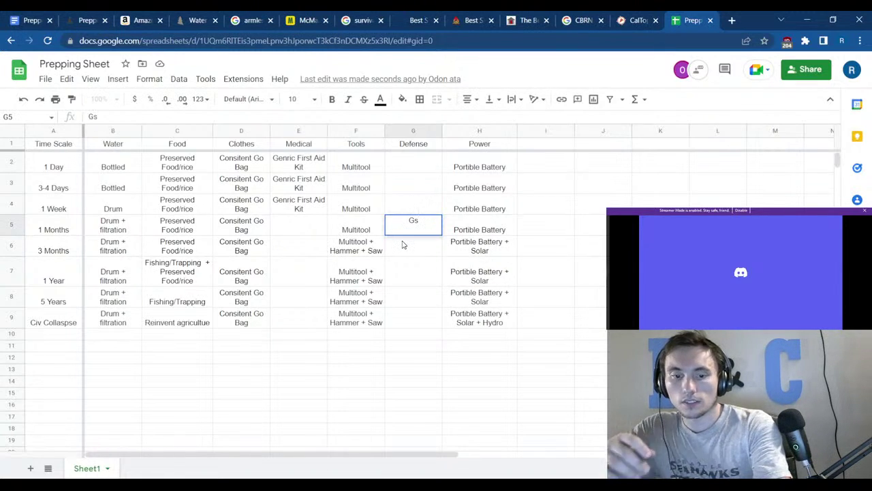
{"action": "key", "text": "BackSpace"}
{"action": "type", "text": "as M"}
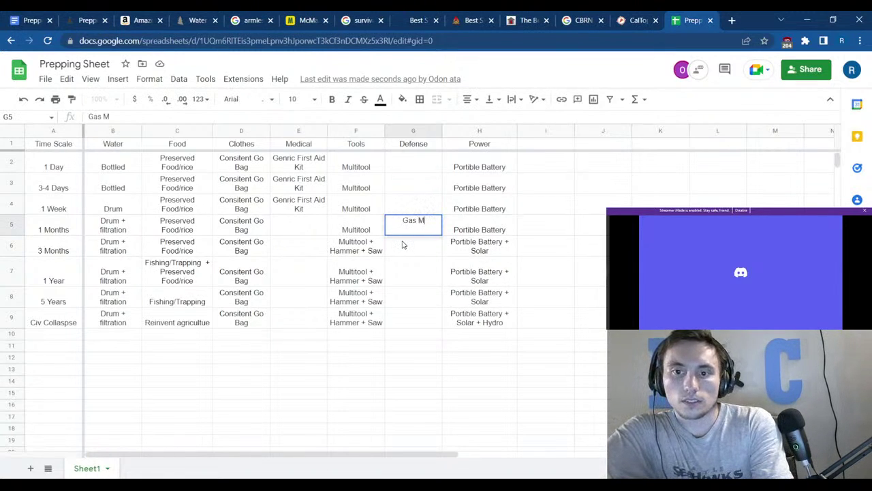
{"action": "type", "text": "ask"}
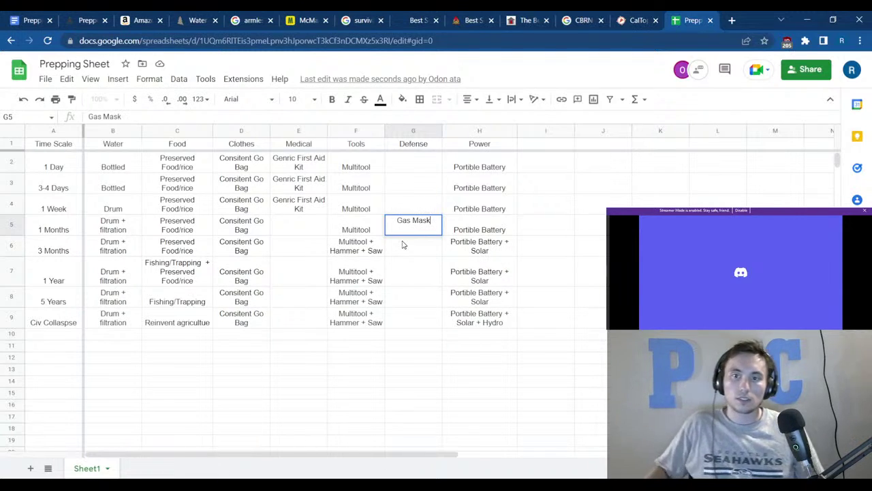
{"action": "left_click", "coordinate": [532, 251]}
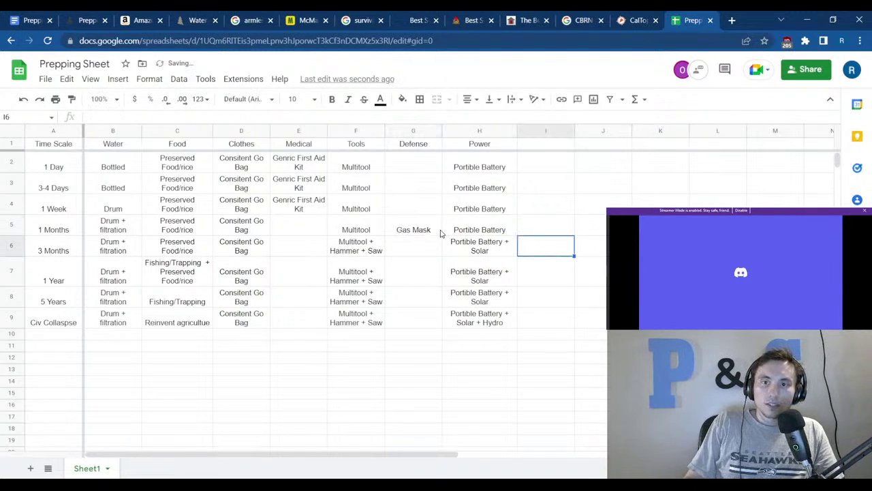
{"action": "left_click", "coordinate": [440, 233]}
{"action": "left_click_drag", "start_coordinate": [440, 233], "coordinate": [440, 320]}
{"action": "left_click", "coordinate": [507, 383]}
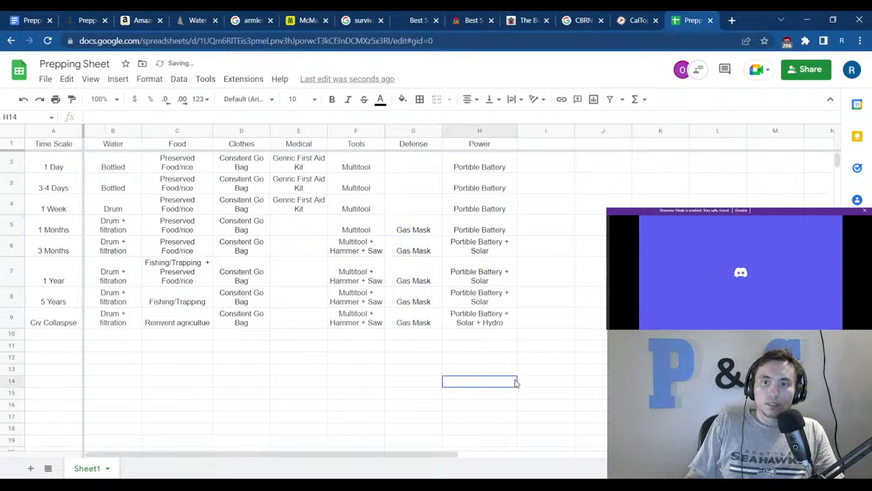
Replace the McMaster-Carr respirators page with amazon.com in the same tab.
{"action": "left_click", "coordinate": [293, 18]}
{"action": "left_click", "coordinate": [290, 38]}
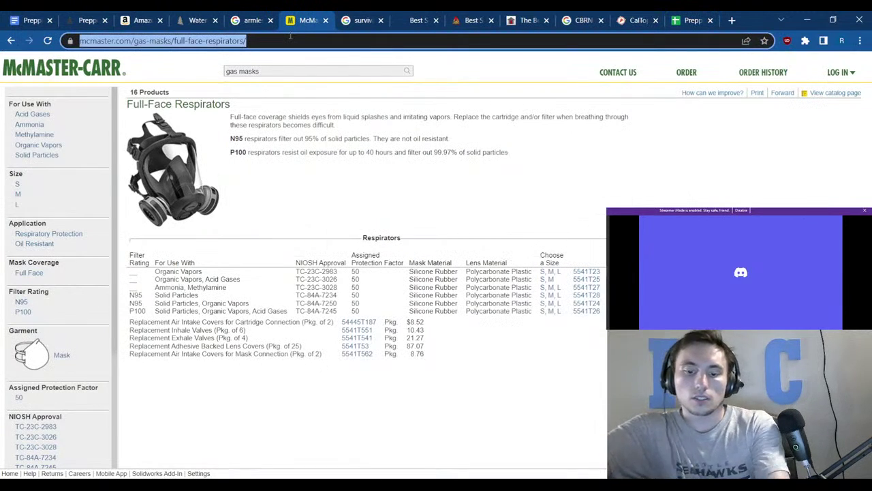
{"action": "type", "text": "ama"}
{"action": "key", "text": "Return"}
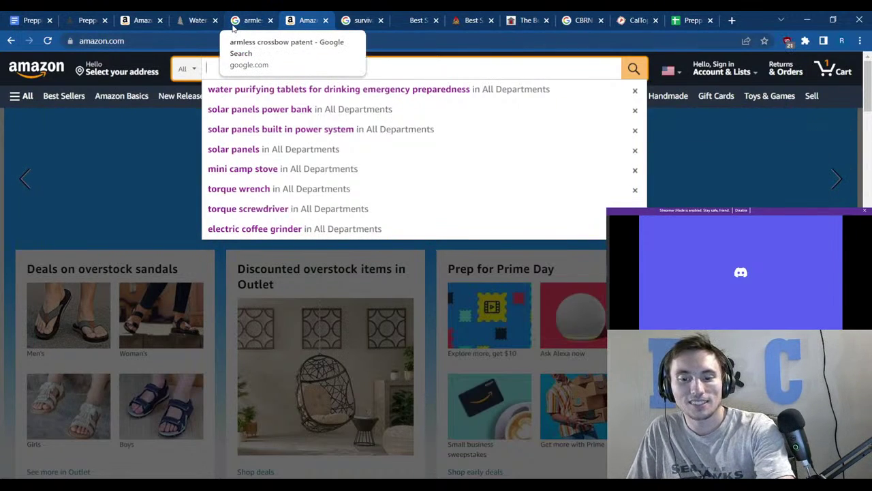
Search Amazon for 'gas mask' and scroll through the respirator results.
{"action": "type", "text": "gas "}
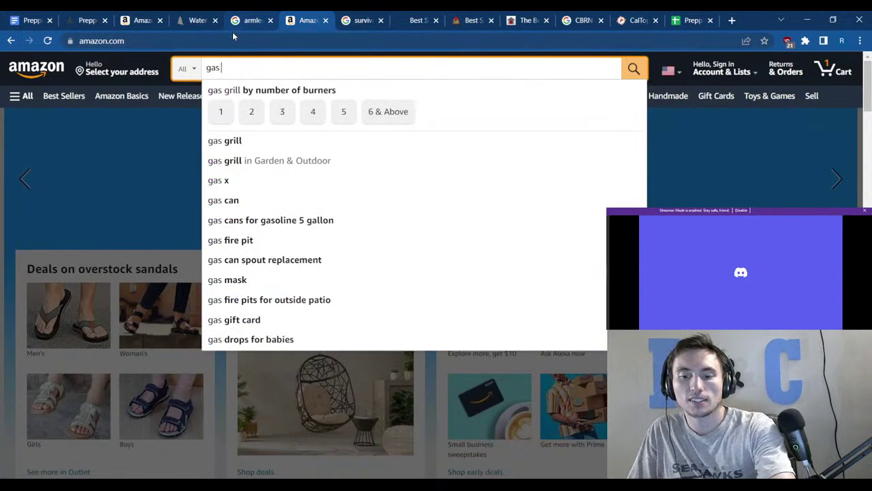
{"action": "type", "text": "mask"}
{"action": "key", "text": "Return"}
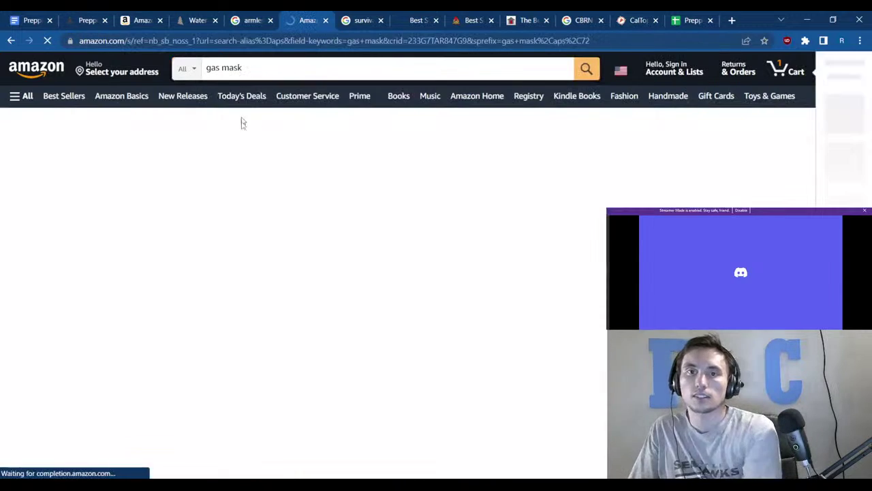
{"action": "scroll", "coordinate": [394, 305], "scroll_direction": "down", "scroll_amount": 2}
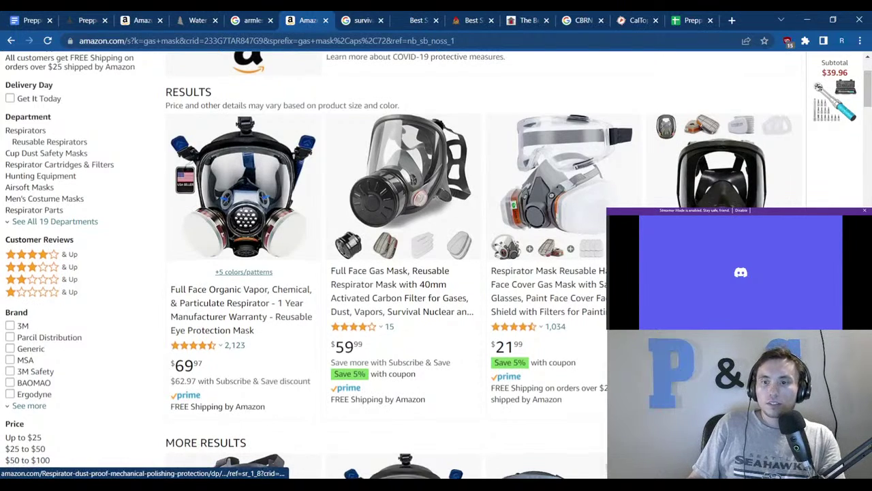
{"action": "scroll", "coordinate": [363, 230], "scroll_direction": "down", "scroll_amount": 2}
{"action": "scroll", "coordinate": [240, 339], "scroll_direction": "down", "scroll_amount": 1}
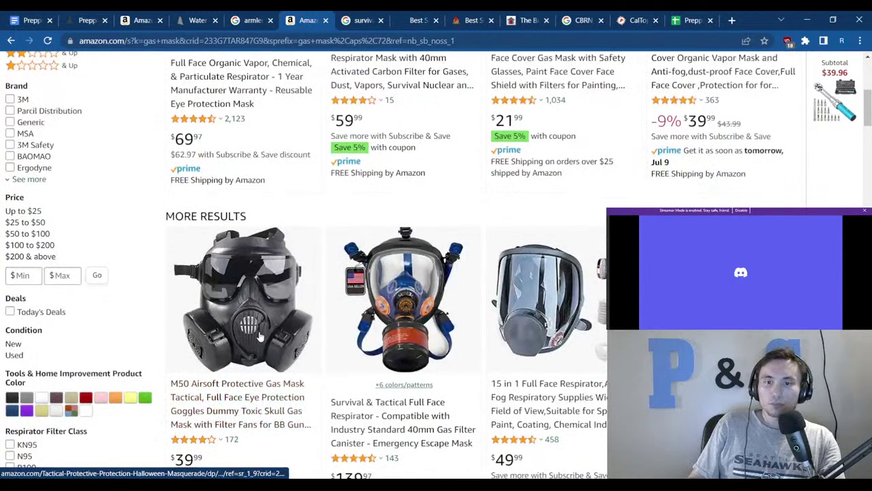
{"action": "scroll", "coordinate": [260, 407], "scroll_direction": "down", "scroll_amount": 1}
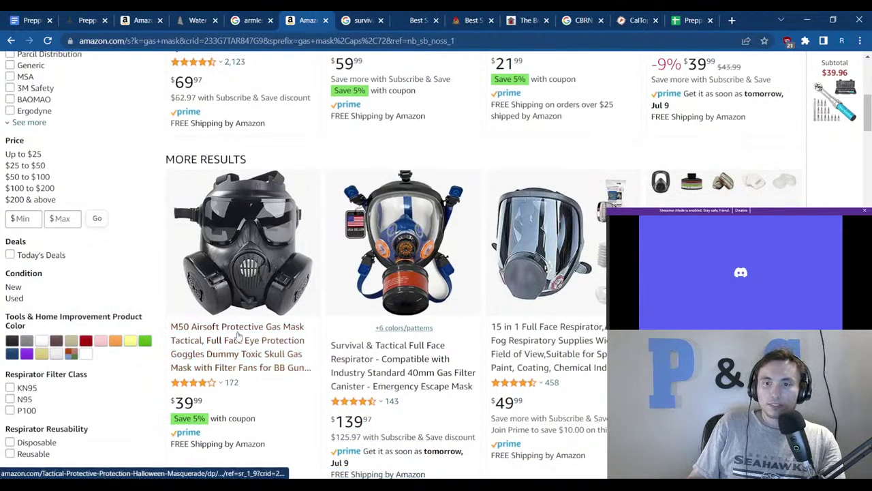
{"action": "scroll", "coordinate": [429, 310], "scroll_direction": "down", "scroll_amount": 3}
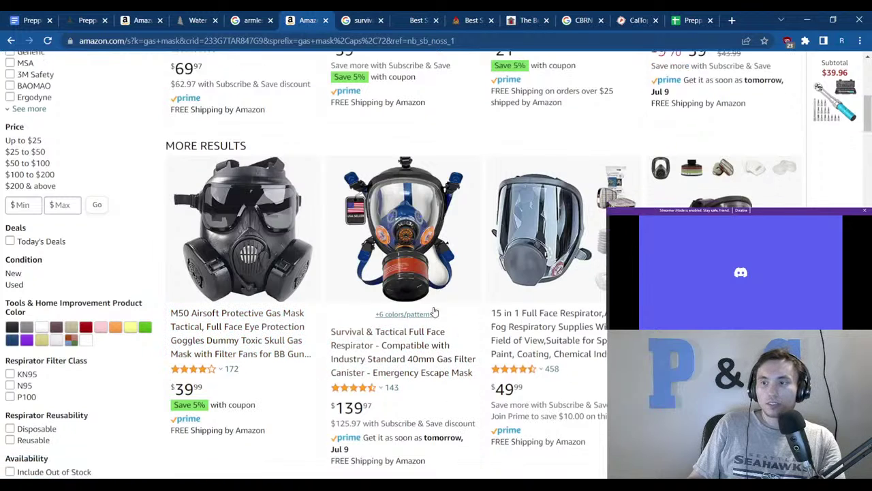
{"action": "scroll", "coordinate": [425, 300], "scroll_direction": "down", "scroll_amount": 1}
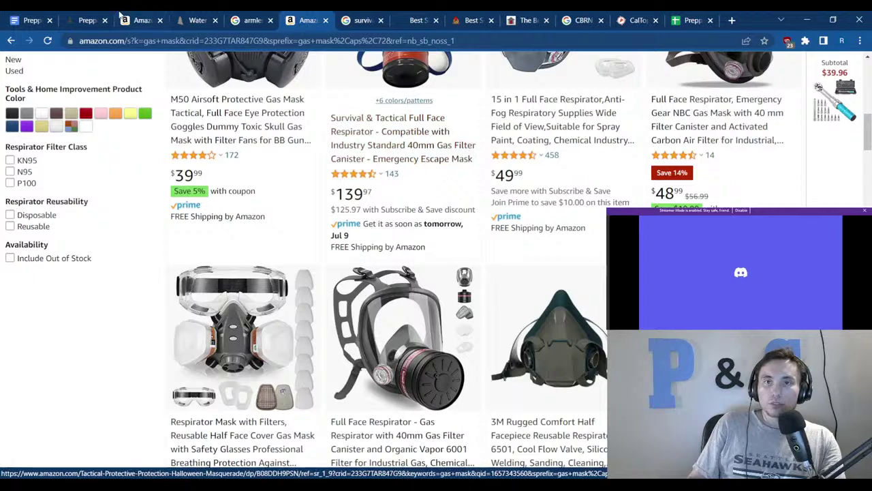
Glance over the Prepping notes document, then return to the gas mask results.
{"action": "left_click", "coordinate": [39, 19]}
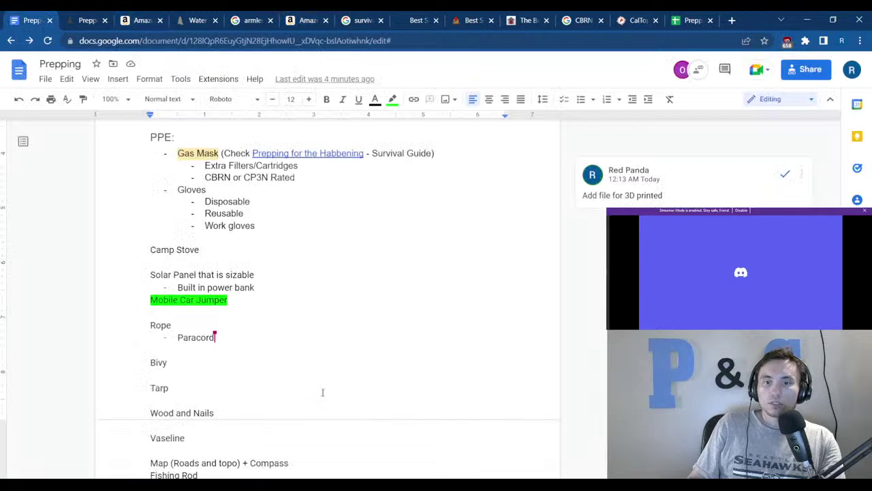
{"action": "scroll", "coordinate": [320, 385], "scroll_direction": "down", "scroll_amount": 2}
{"action": "scroll", "coordinate": [252, 388], "scroll_direction": "up", "scroll_amount": 3}
{"action": "scroll", "coordinate": [218, 327], "scroll_direction": "up", "scroll_amount": 3}
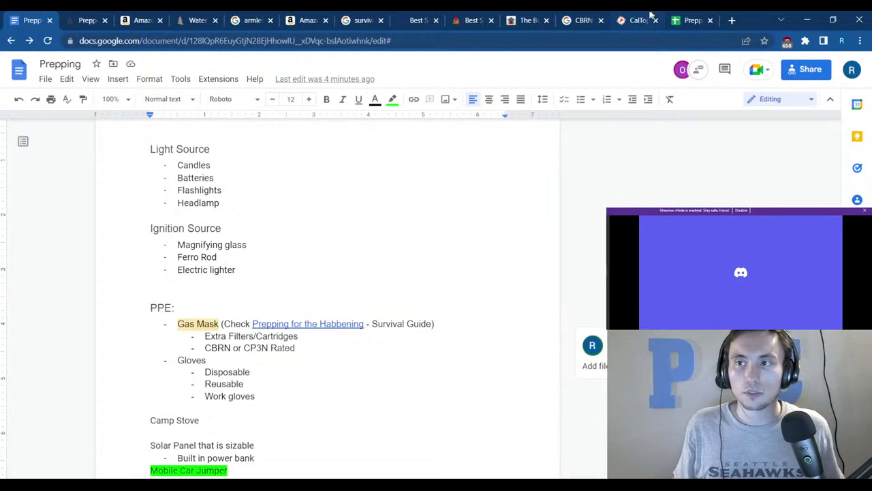
{"action": "left_click", "coordinate": [303, 20]}
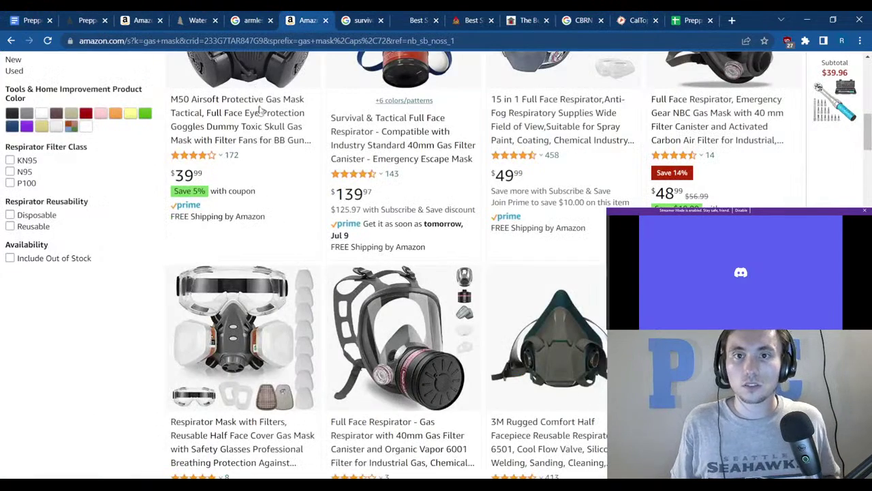
{"action": "scroll", "coordinate": [271, 136], "scroll_direction": "up", "scroll_amount": 10}
Search Amazon for 'chemical goggles', browse the results, then return to the Prepping notes.
{"action": "left_click", "coordinate": [211, 68]}
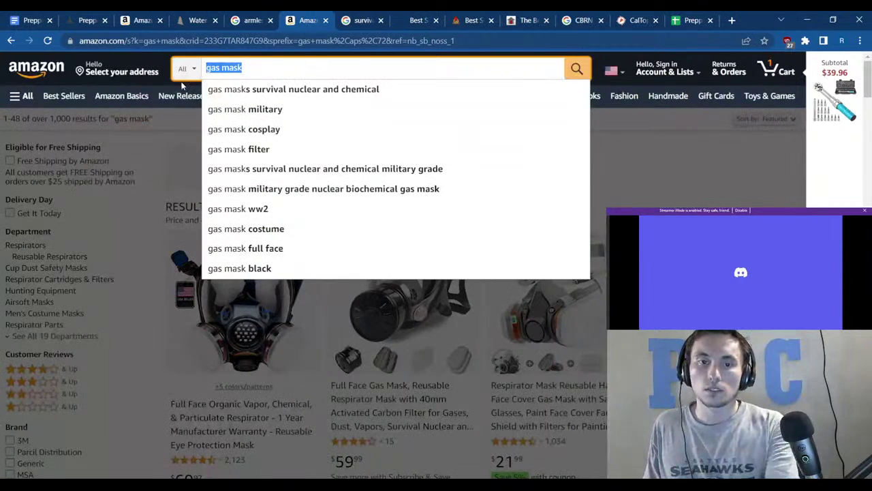
{"action": "type", "text": "che"}
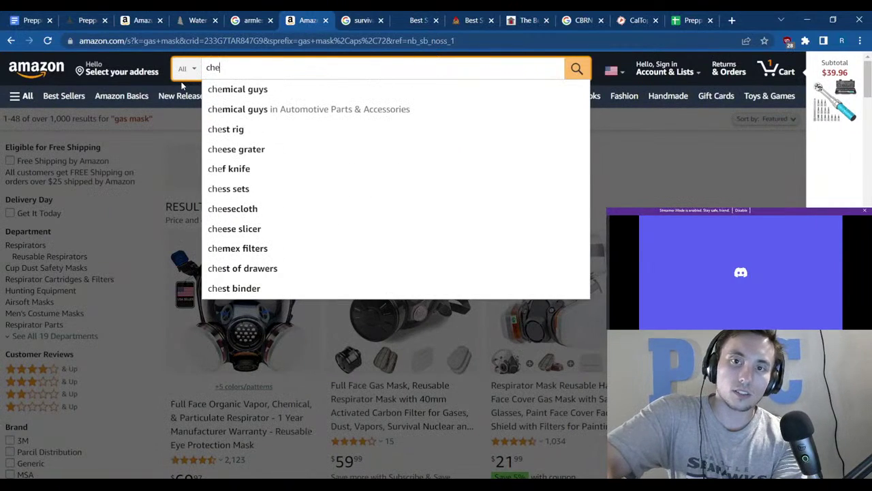
{"action": "type", "text": "mical g"}
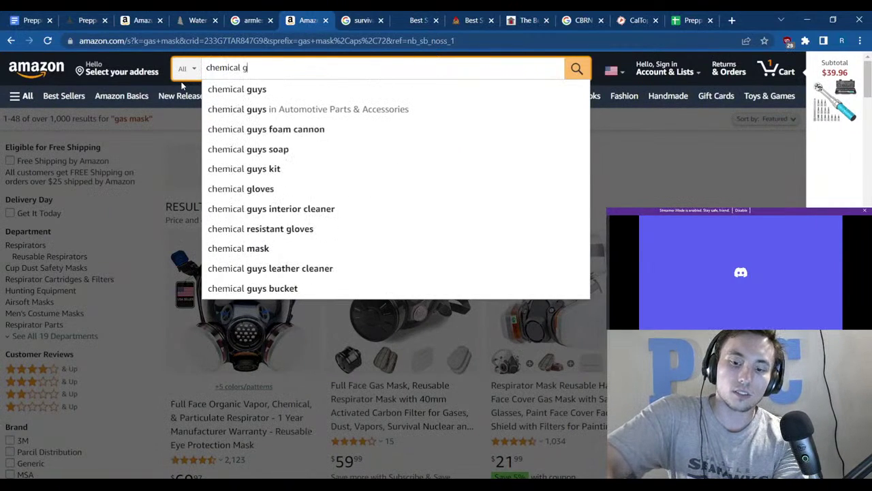
{"action": "type", "text": "oggles"}
{"action": "key", "text": "Return"}
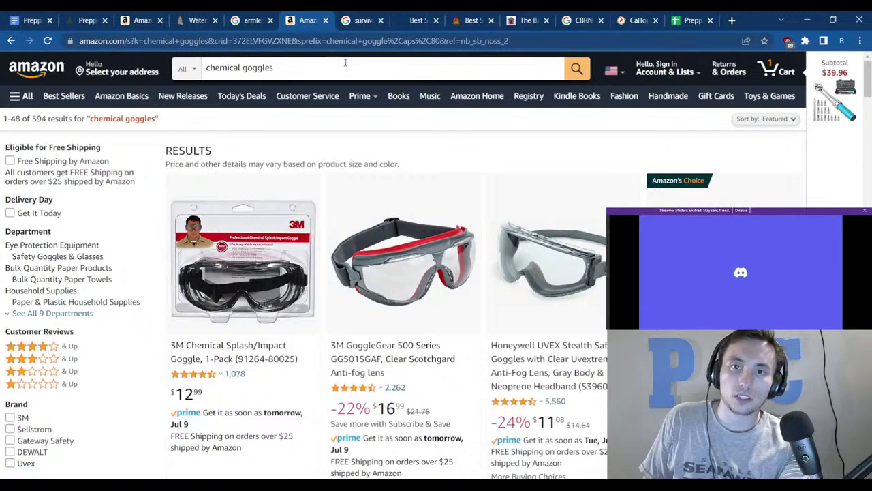
{"action": "double_click", "coordinate": [257, 67]}
{"action": "left_click", "coordinate": [361, 121]}
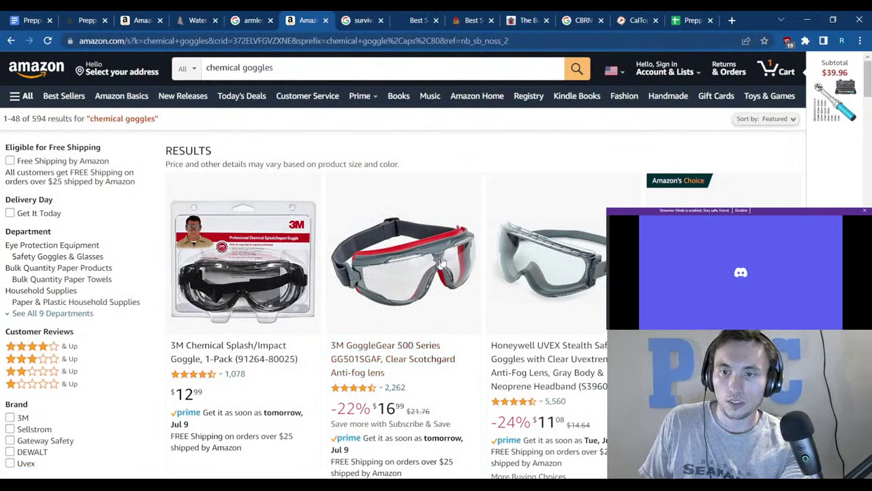
{"action": "scroll", "coordinate": [460, 254], "scroll_direction": "down", "scroll_amount": 1}
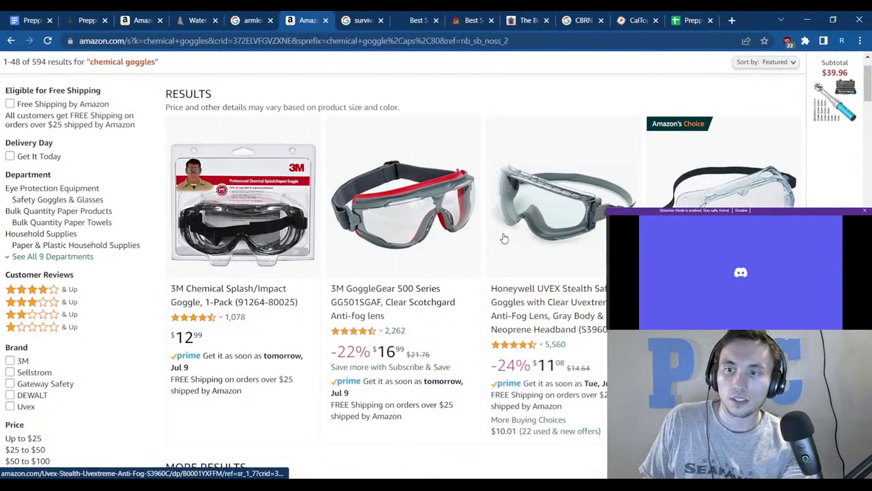
{"action": "scroll", "coordinate": [420, 204], "scroll_direction": "up", "scroll_amount": 1}
{"action": "scroll", "coordinate": [415, 211], "scroll_direction": "down", "scroll_amount": 5}
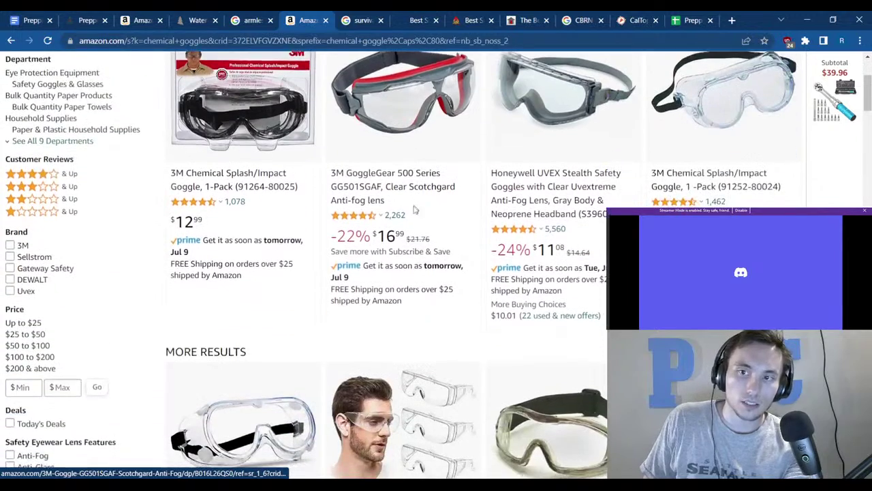
{"action": "scroll", "coordinate": [409, 218], "scroll_direction": "down", "scroll_amount": 4}
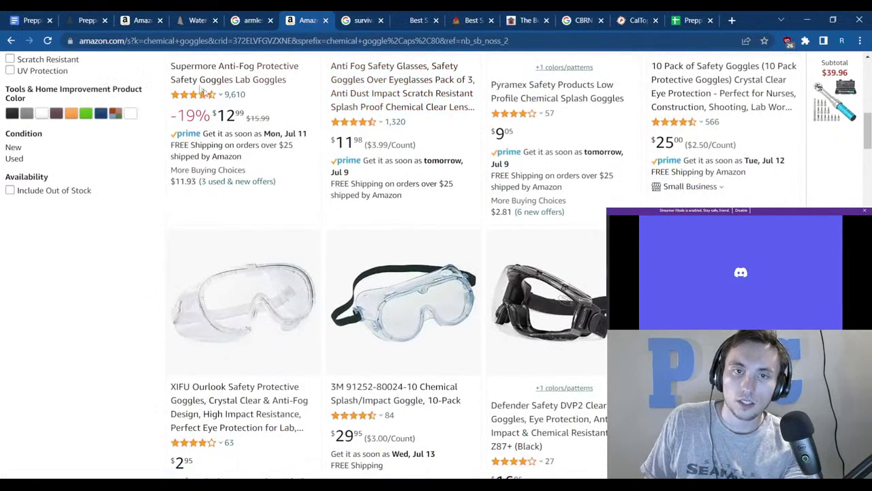
{"action": "left_click", "coordinate": [27, 20]}
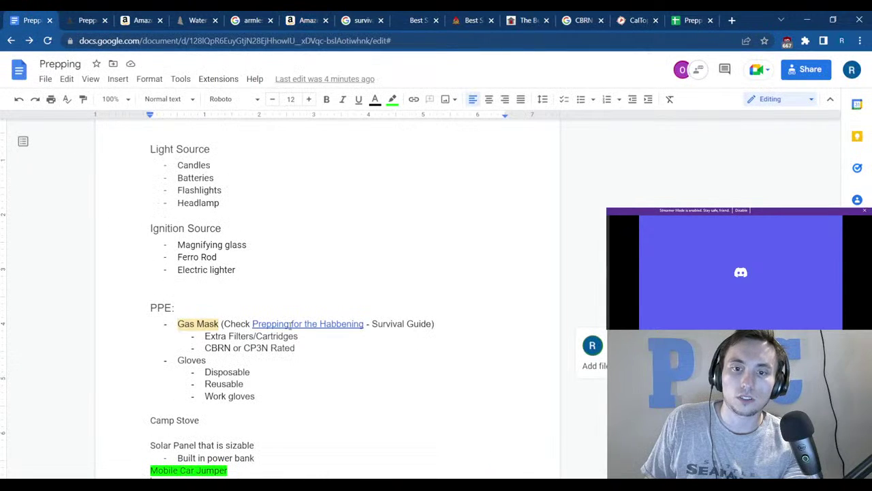
Add a 'Prefer full respirator' note at the end of the Gas Mask bullet line.
{"action": "left_click", "coordinate": [469, 326]}
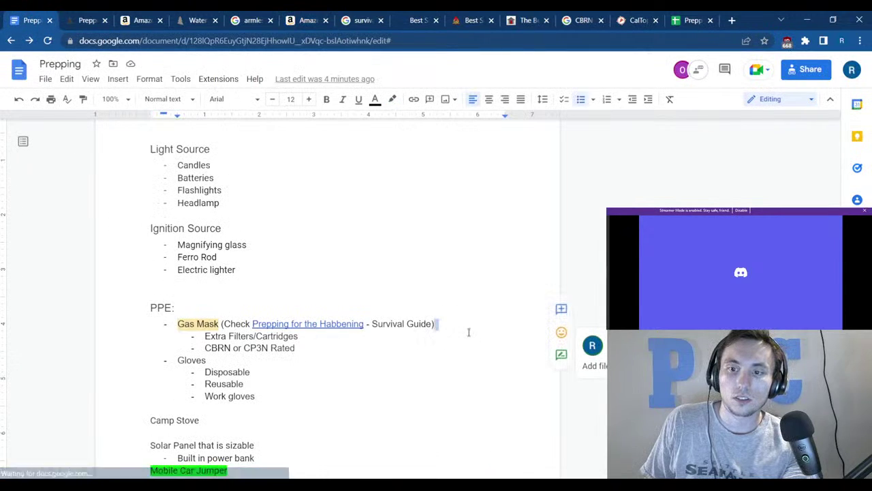
{"action": "type", "text": "Per"}
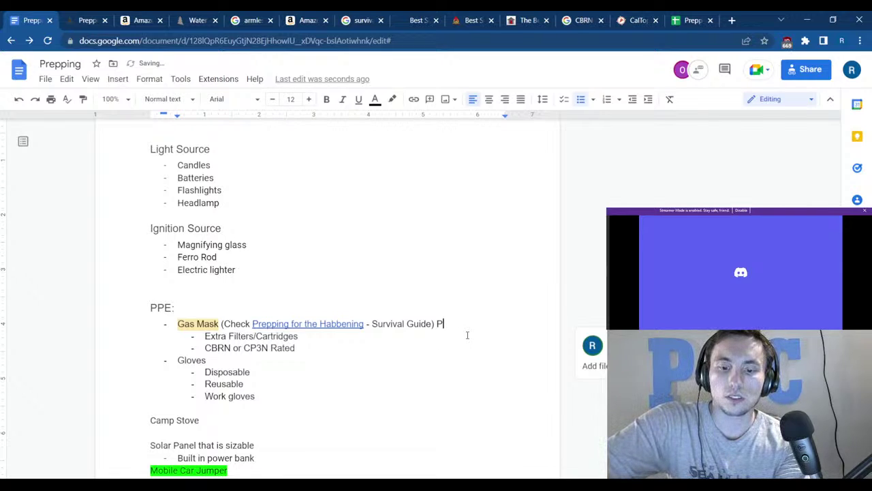
{"action": "type", "text": "fer "}
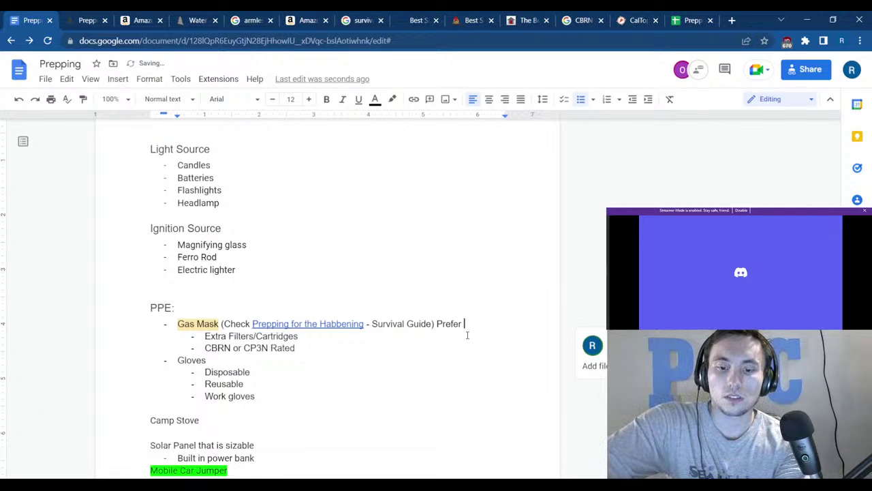
{"action": "type", "text": "full respirator"}
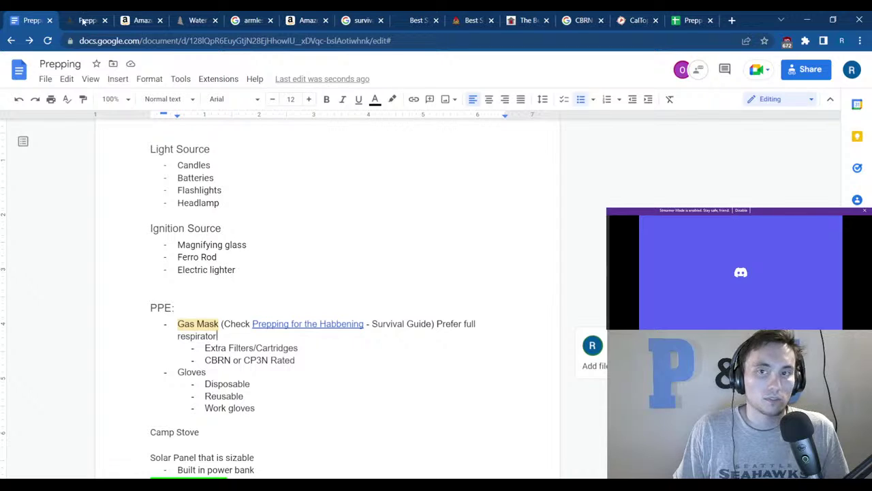
Append ' + Paracord' to the Multitool entry in Tools cell F3.
{"action": "left_click", "coordinate": [670, 21]}
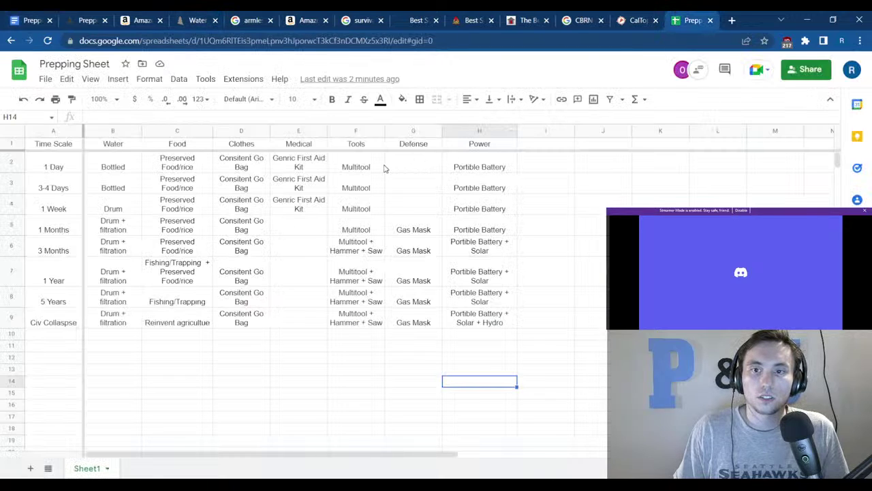
{"action": "left_click", "coordinate": [373, 171]}
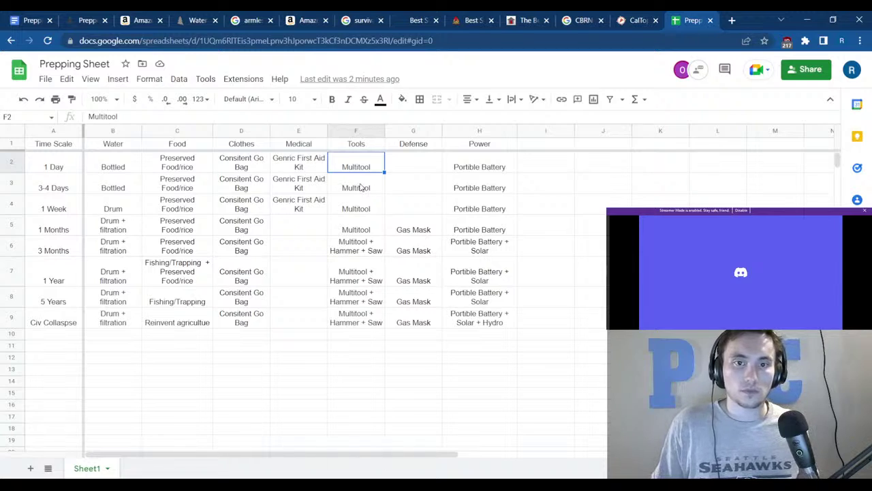
{"action": "left_click", "coordinate": [355, 201]}
{"action": "left_click", "coordinate": [365, 193]}
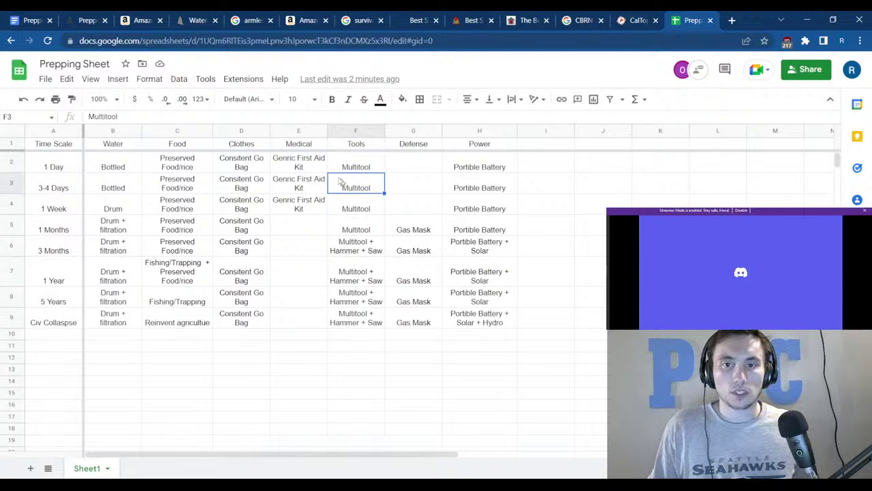
{"action": "left_click", "coordinate": [150, 117]}
{"action": "type", "text": "+"}
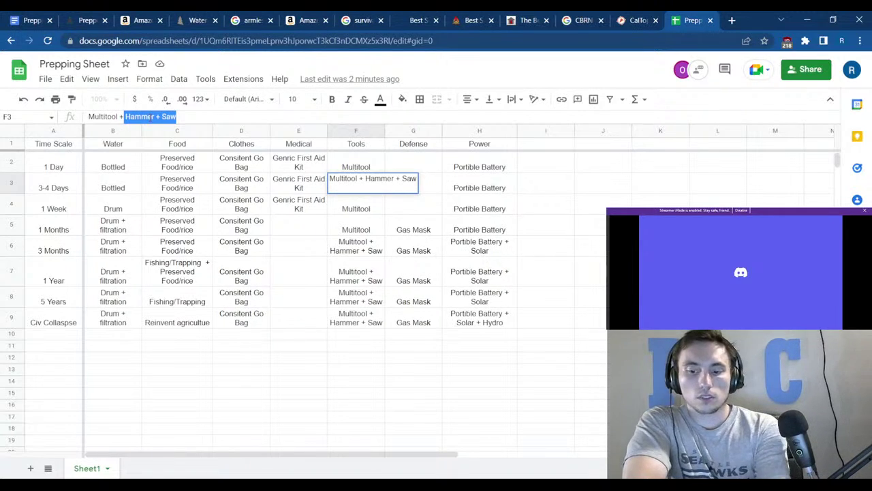
{"action": "key", "text": "BackSpace"}
{"action": "type", "text": "P"}
{"action": "key", "text": "BackSpace"}
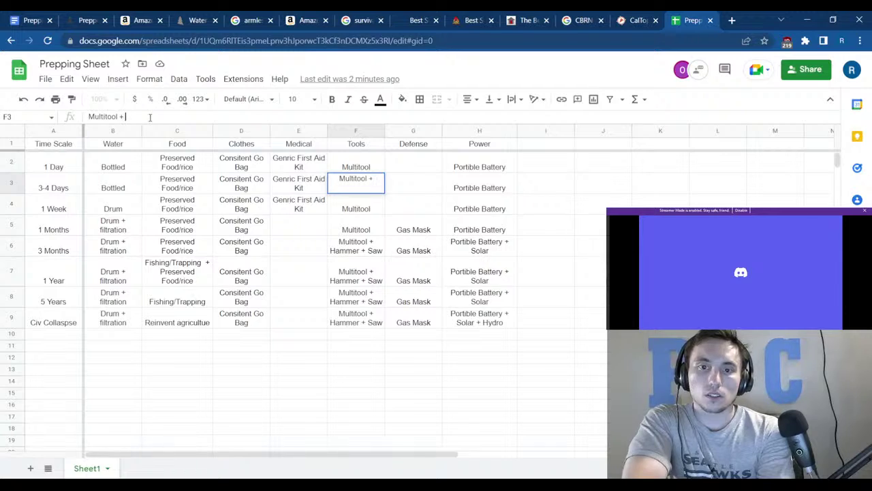
{"action": "type", "text": "para"}
{"action": "key", "text": "BackSpace"}
{"action": "key", "text": "BackSpace"}
{"action": "key", "text": "BackSpace"}
{"action": "key", "text": "BackSpace"}
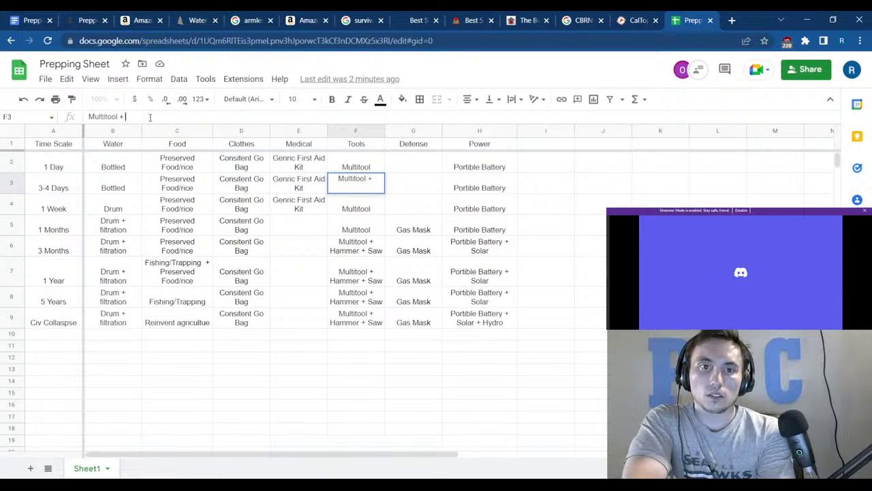
{"action": "type", "text": "Para"}
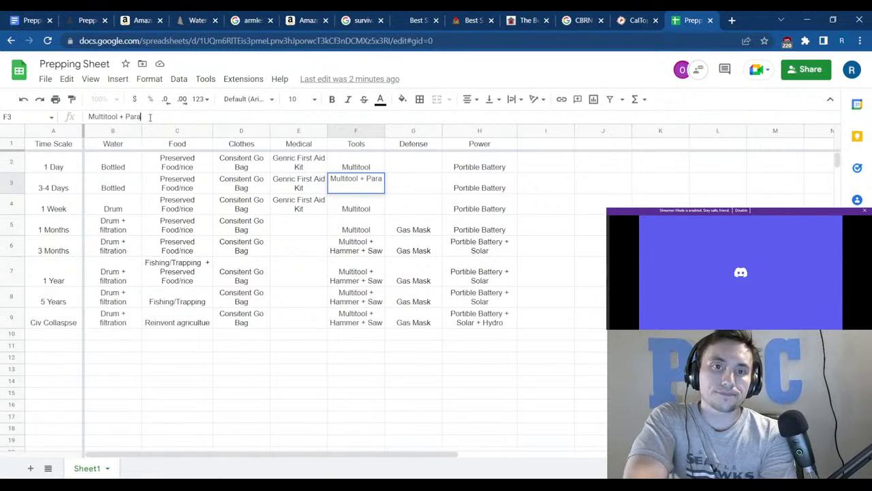
{"action": "type", "text": "cord"}
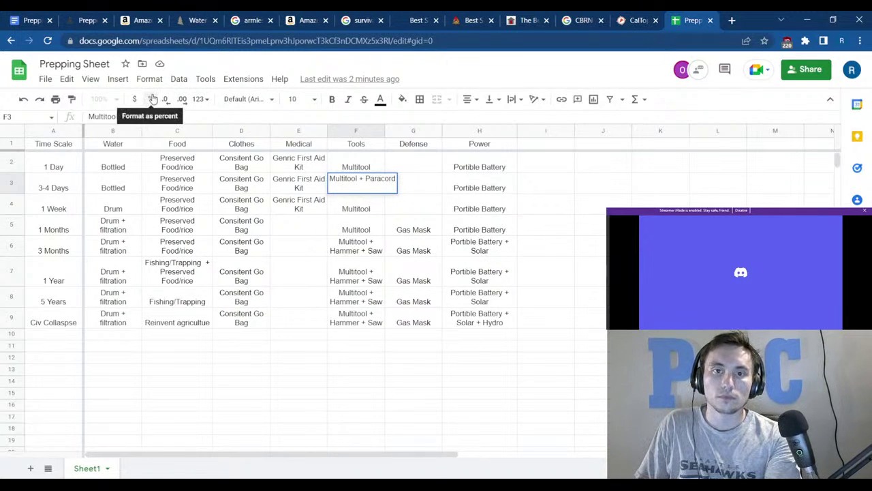
Copy ' + Paracord' and add it to the F4 and F5 Tools entries.
{"action": "left_click_drag", "start_coordinate": [155, 117], "coordinate": [117, 116]}
{"action": "key", "text": "ctrl+c"}
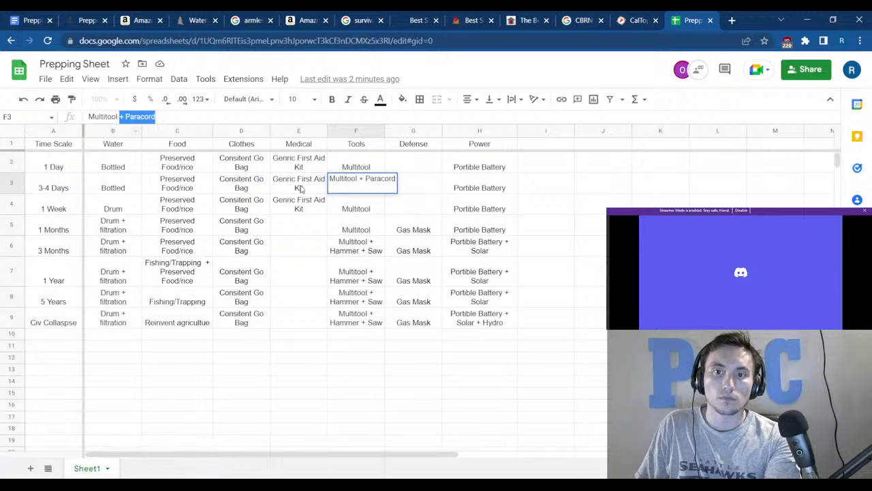
{"action": "left_click", "coordinate": [333, 206]}
{"action": "left_click", "coordinate": [189, 116]}
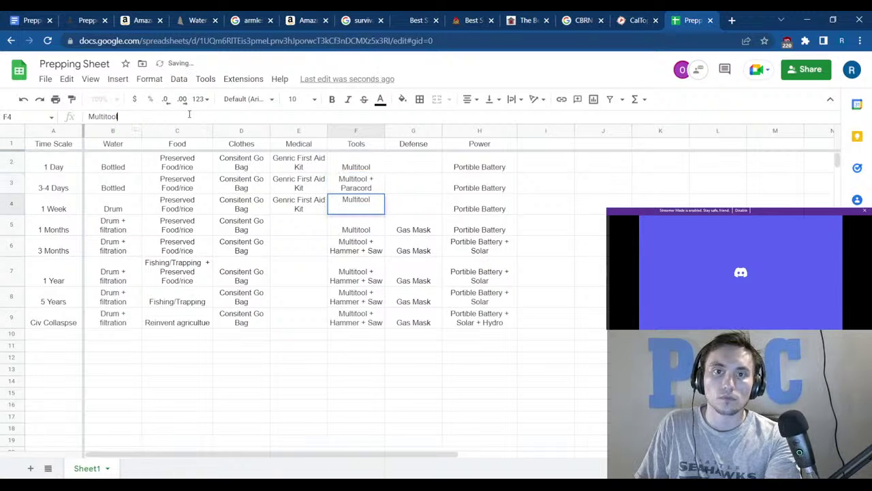
{"action": "key", "text": "ctrl+v"}
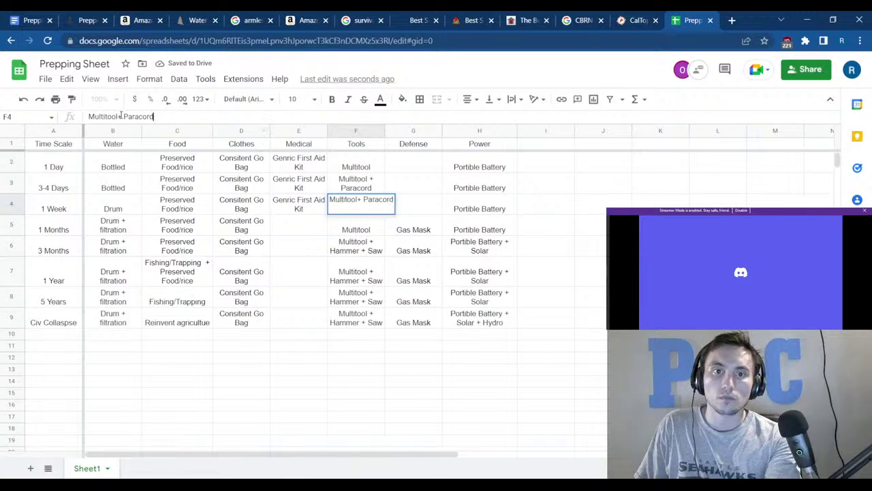
{"action": "left_click", "coordinate": [364, 230]}
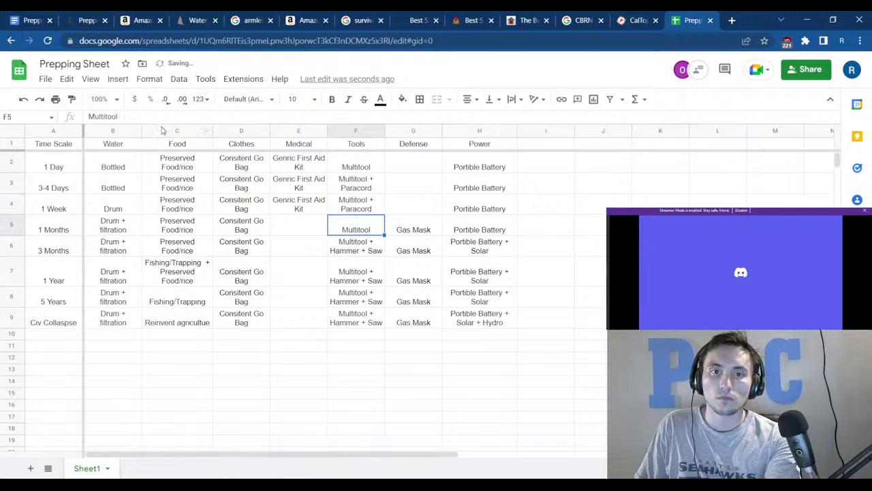
{"action": "left_click", "coordinate": [150, 118]}
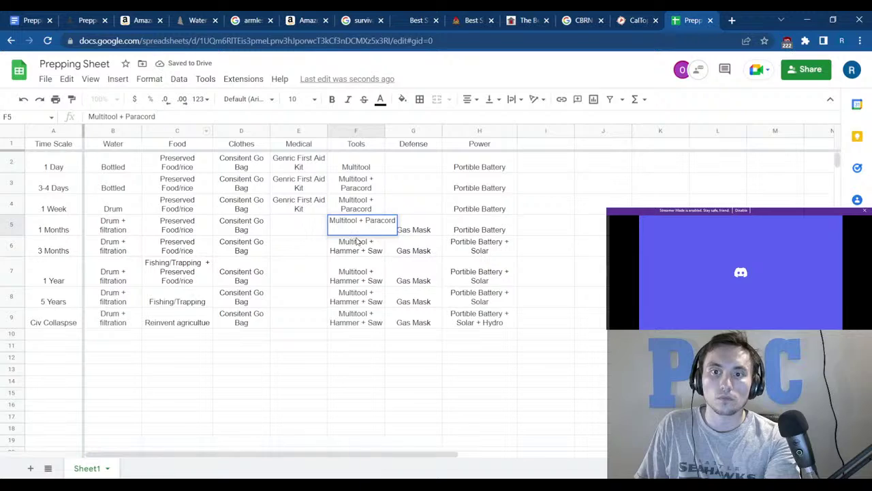
{"action": "key", "text": "Return"}
Add ' + Paracord' to F6 and F7, then fill F7 down through F9.
{"action": "left_click", "coordinate": [178, 117]}
{"action": "type", "text": "+ Paracord"}
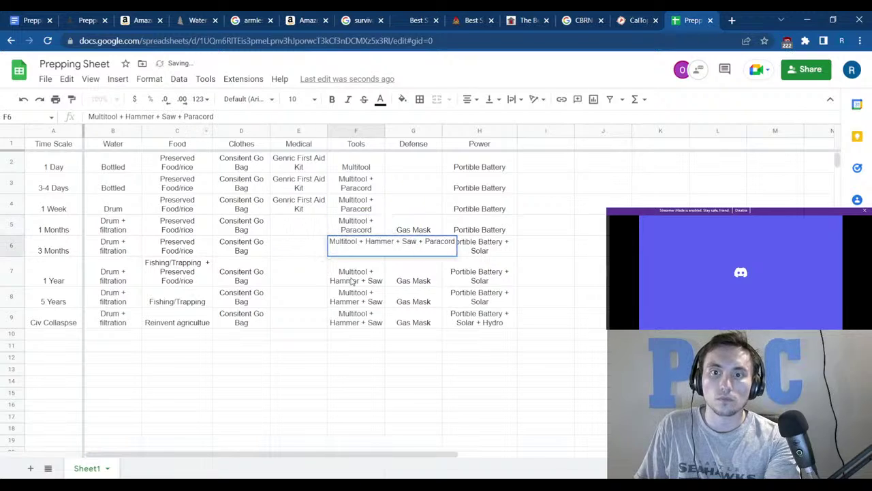
{"action": "key", "text": "Return"}
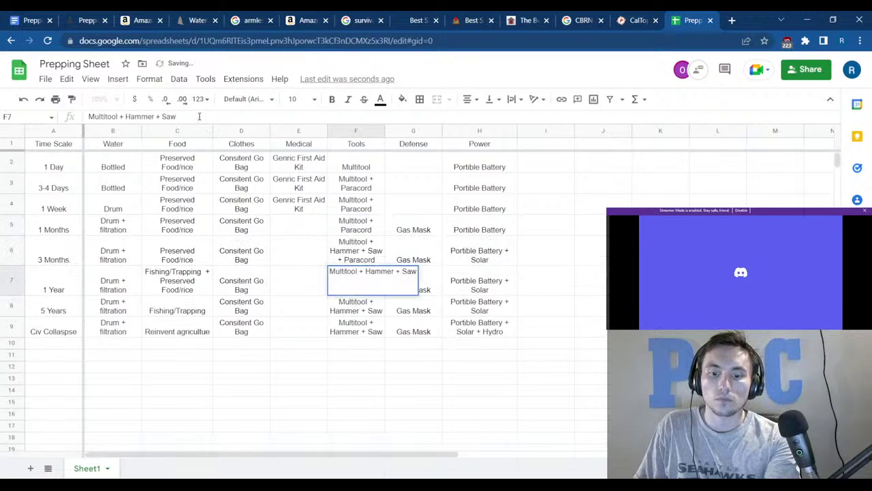
{"action": "type", "text": "+ Paracord"}
{"action": "key", "text": "Return"}
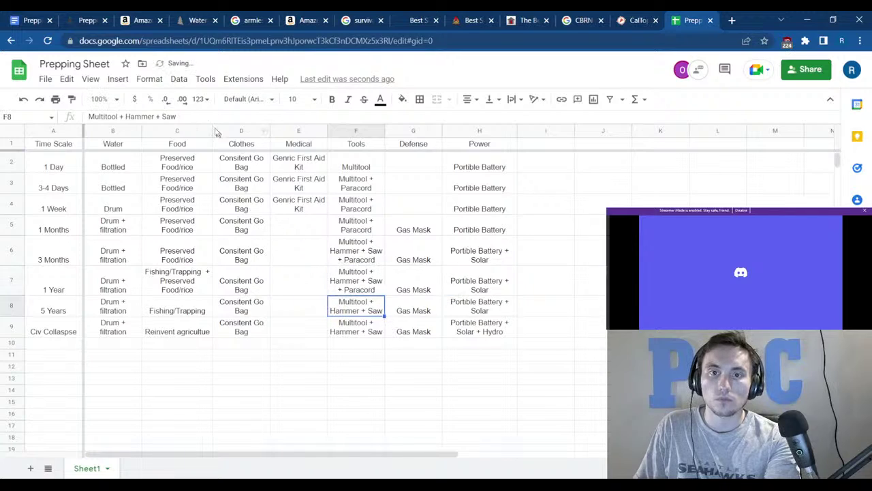
{"action": "left_click", "coordinate": [368, 281]}
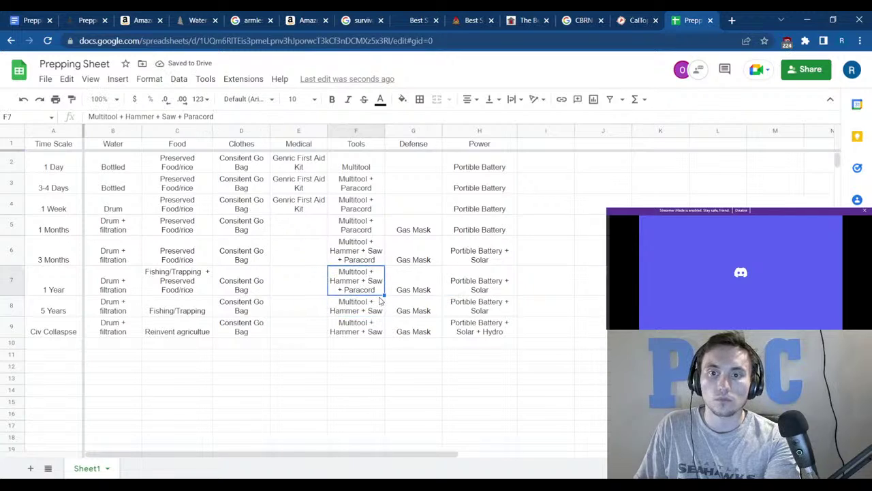
{"action": "left_click_drag", "start_coordinate": [385, 295], "coordinate": [384, 382]}
{"action": "left_click", "coordinate": [381, 399]}
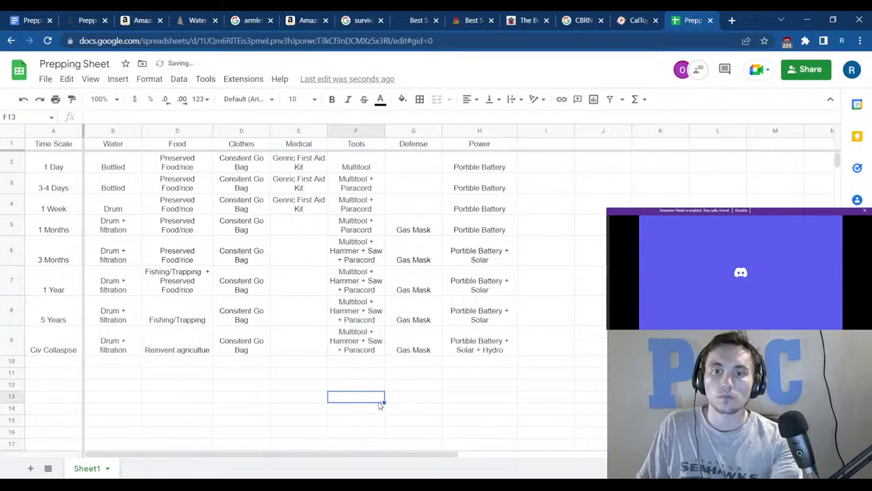
Widen column F (Tools) slightly by dragging its right header border.
{"action": "left_click", "coordinate": [383, 130]}
{"action": "left_click", "coordinate": [447, 388]}
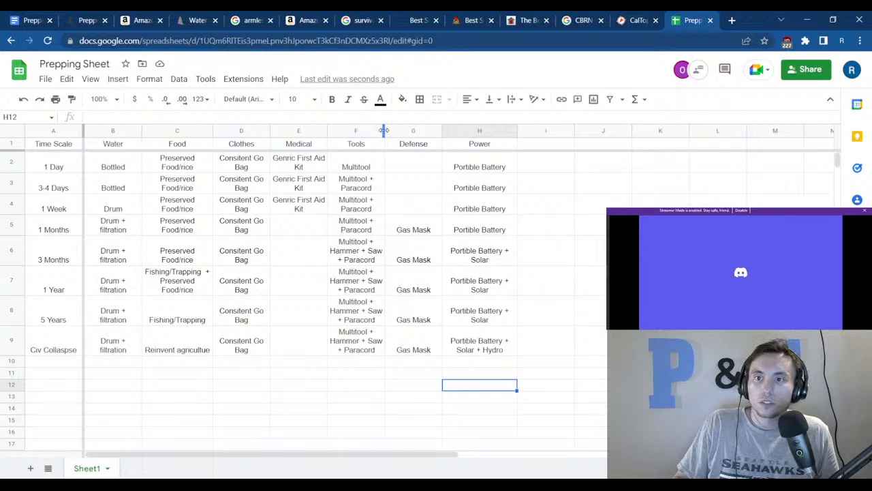
{"action": "left_click_drag", "start_coordinate": [385, 133], "coordinate": [392, 132]}
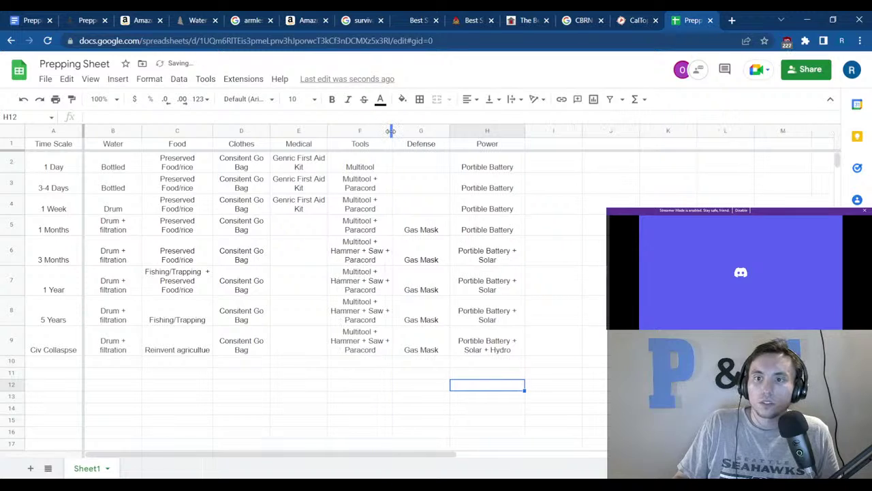
{"action": "left_click", "coordinate": [372, 410]}
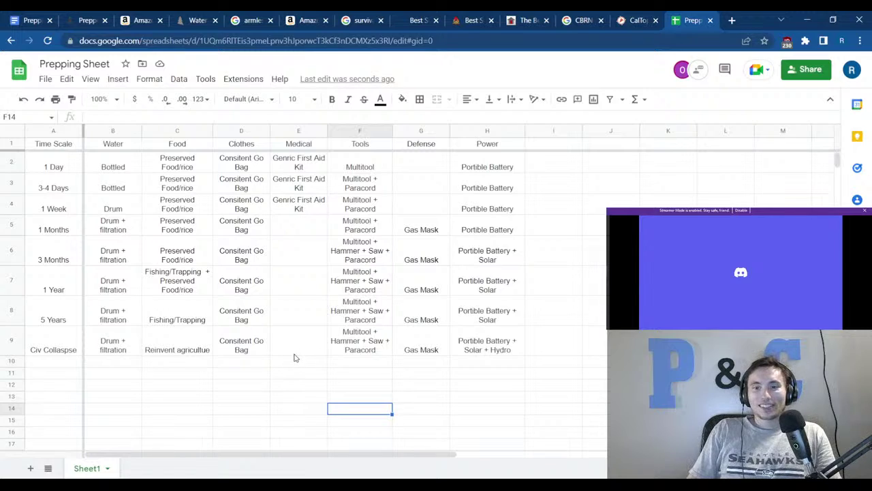
{"action": "left_click", "coordinate": [276, 388]}
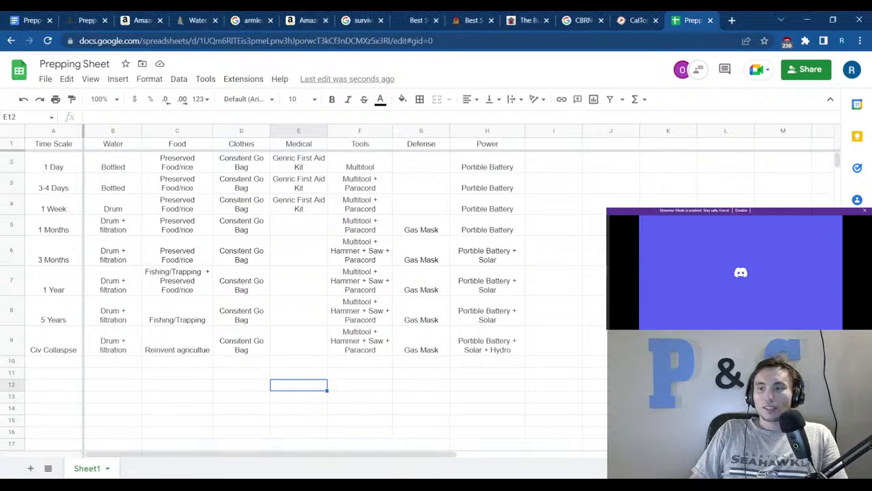
{"action": "left_click", "coordinate": [726, 255]}
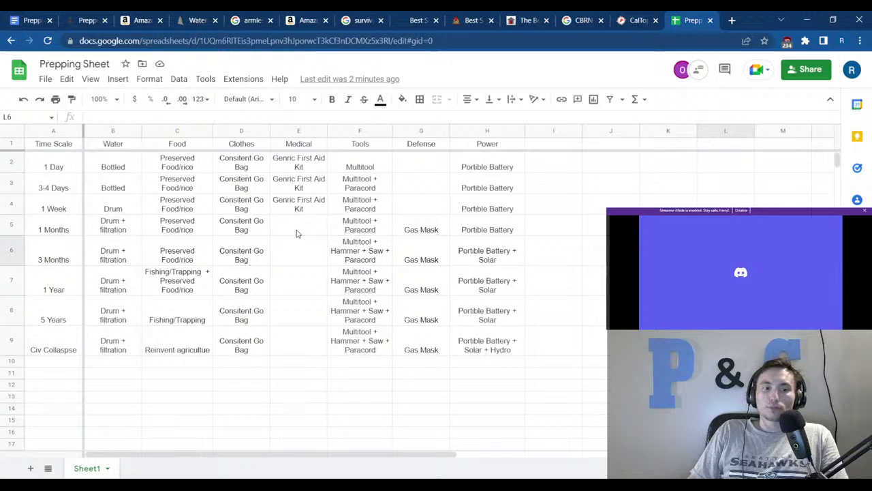
{"action": "left_click", "coordinate": [306, 252]}
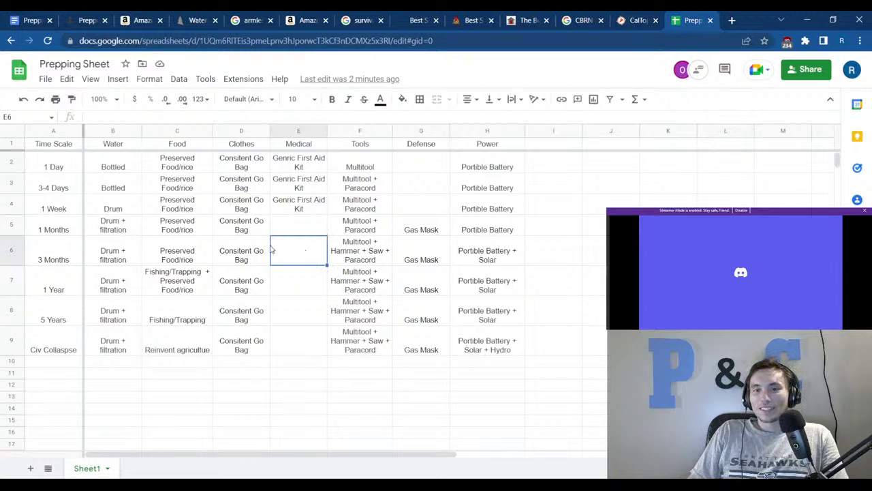
{"action": "left_click", "coordinate": [156, 261]}
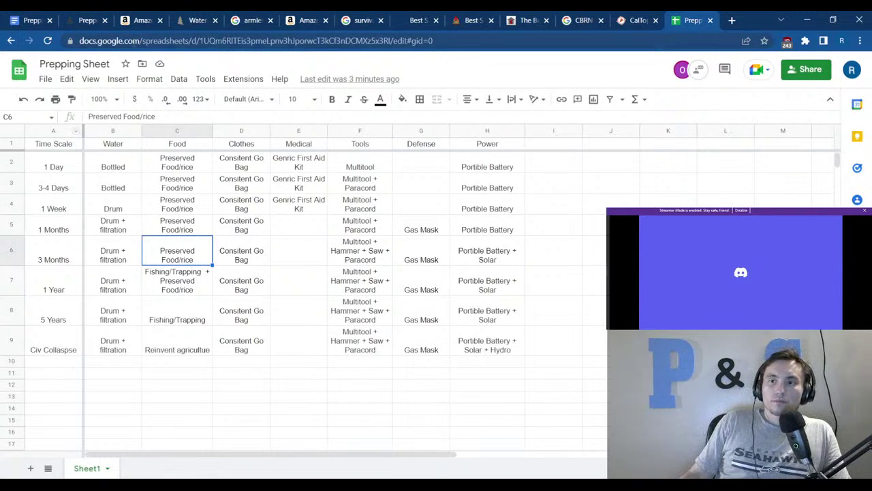
{"action": "left_click", "coordinate": [597, 227]}
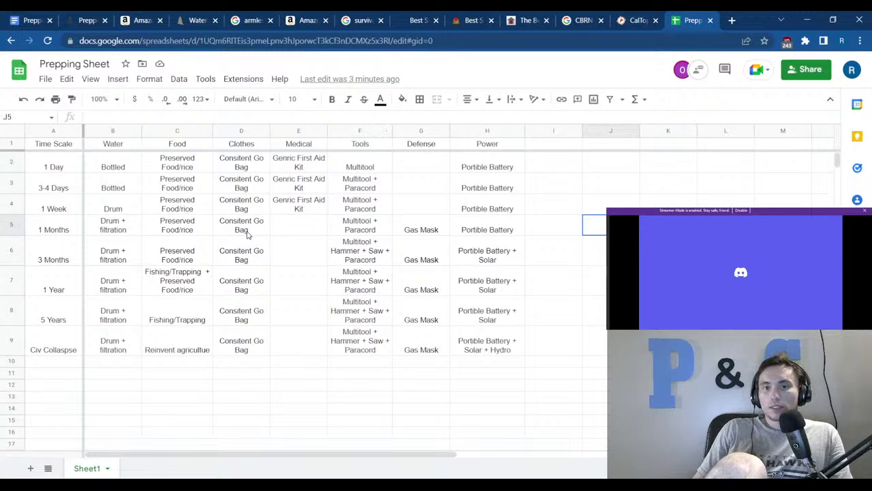
{"action": "left_click", "coordinate": [203, 253]}
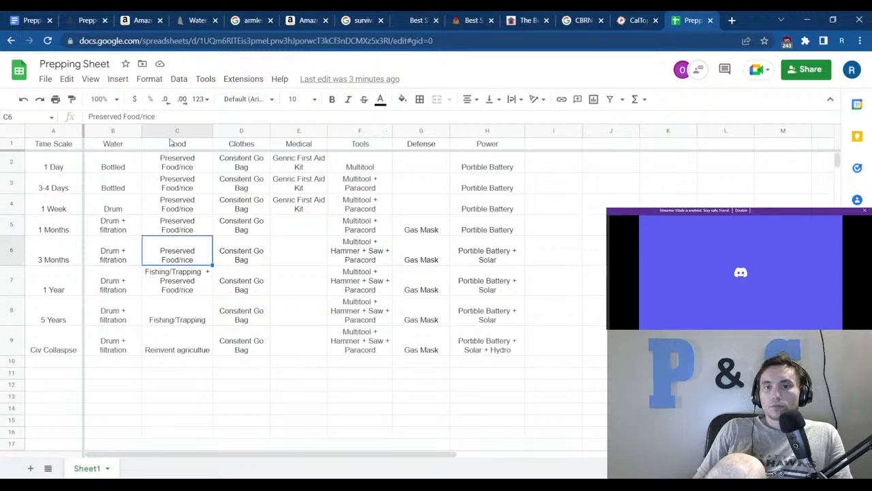
{"action": "left_click", "coordinate": [725, 200]}
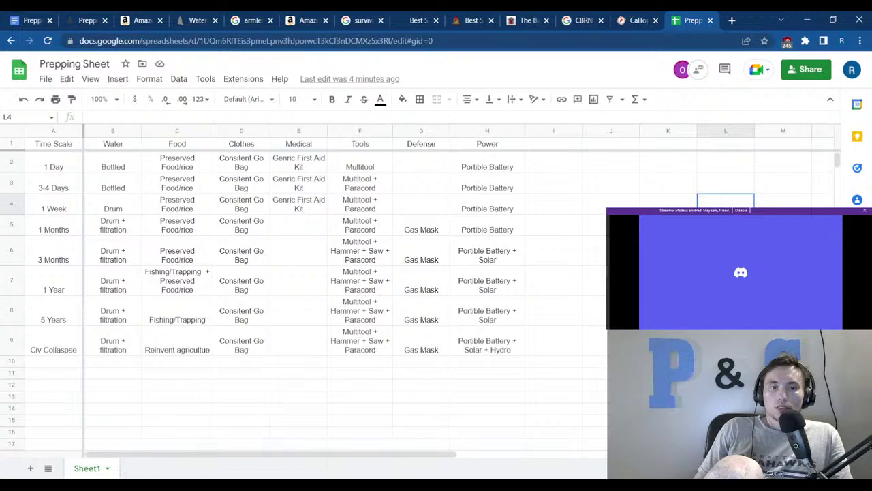
{"action": "left_click", "coordinate": [299, 410]}
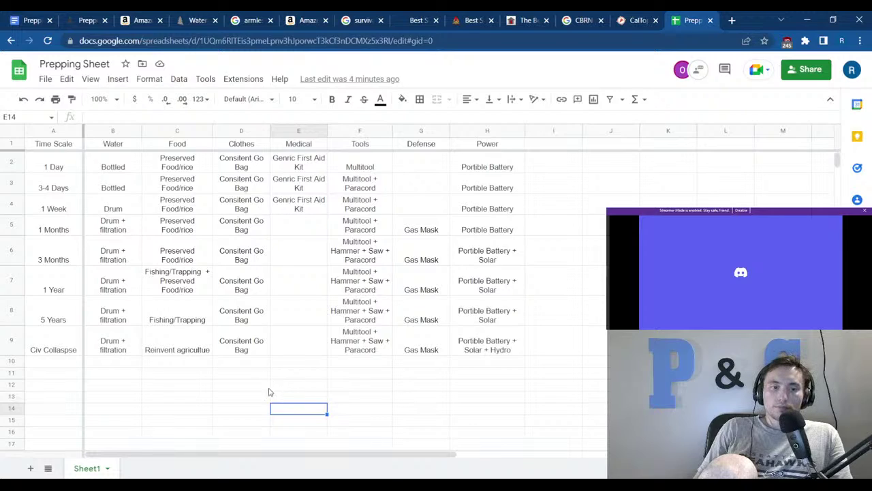
{"action": "left_click", "coordinate": [210, 387]}
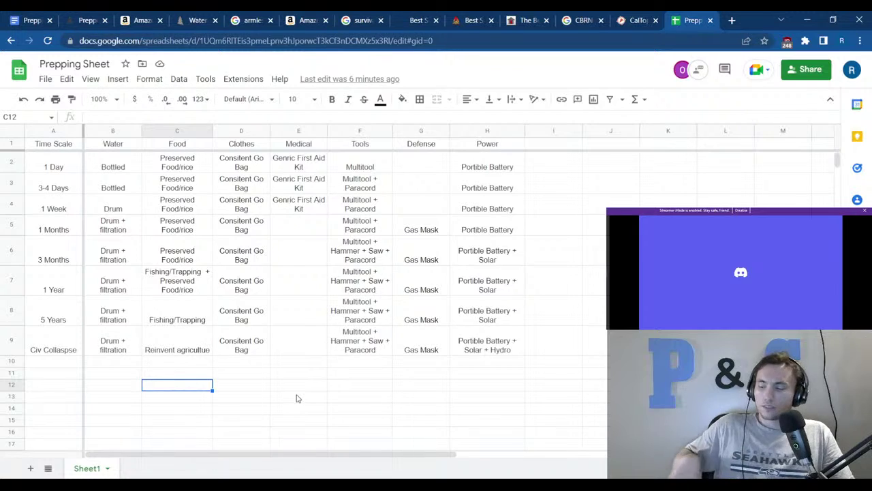
In a new tab, search 'kracken laywer' and switch to the corrected 'kraken lawyer' results.
{"action": "left_click", "coordinate": [735, 22]}
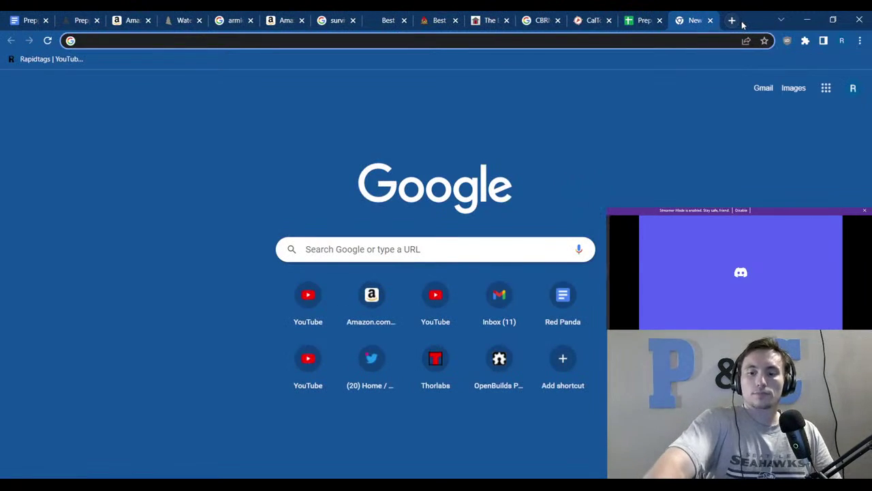
{"action": "type", "text": "krack"}
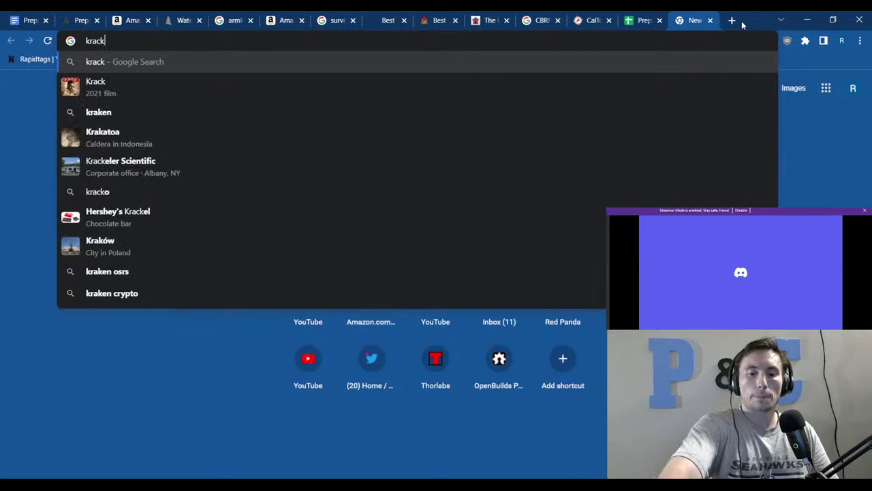
{"action": "type", "text": "en l"}
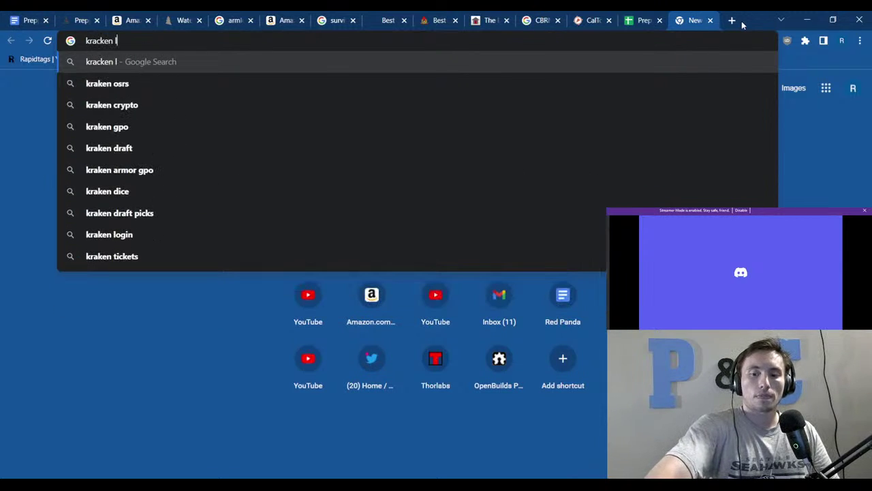
{"action": "type", "text": "aywer"}
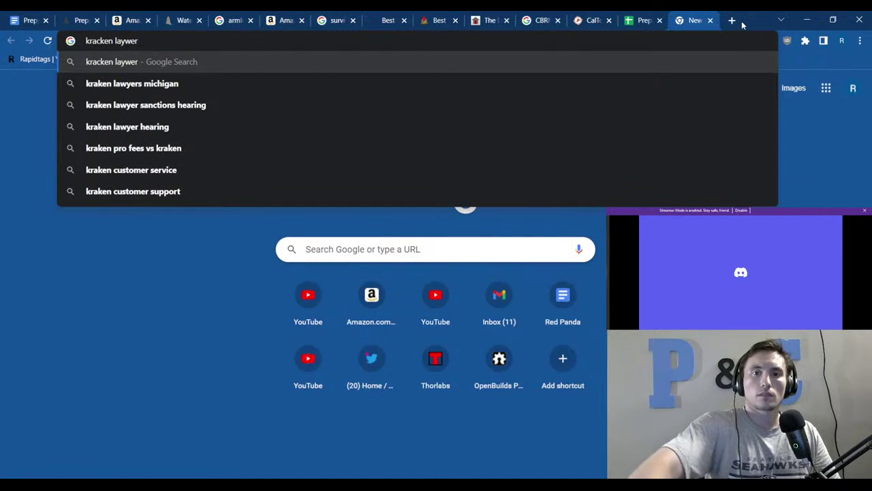
{"action": "key", "text": "Return"}
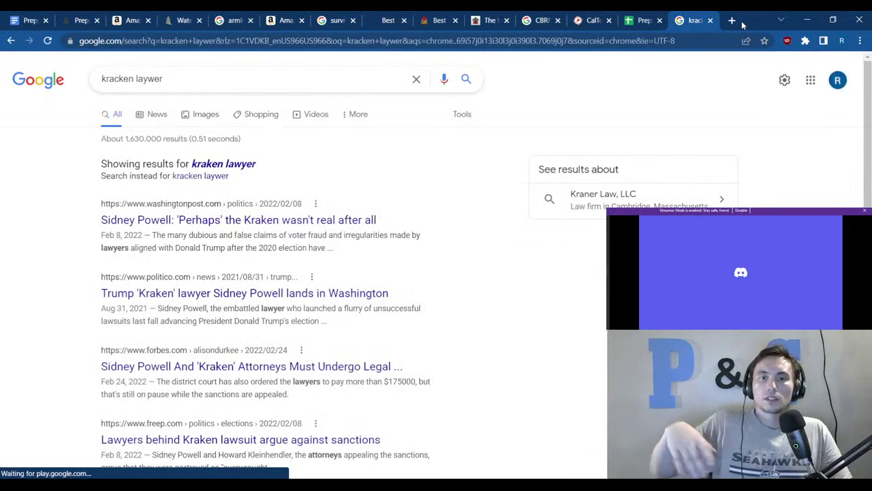
{"action": "left_click", "coordinate": [249, 165]}
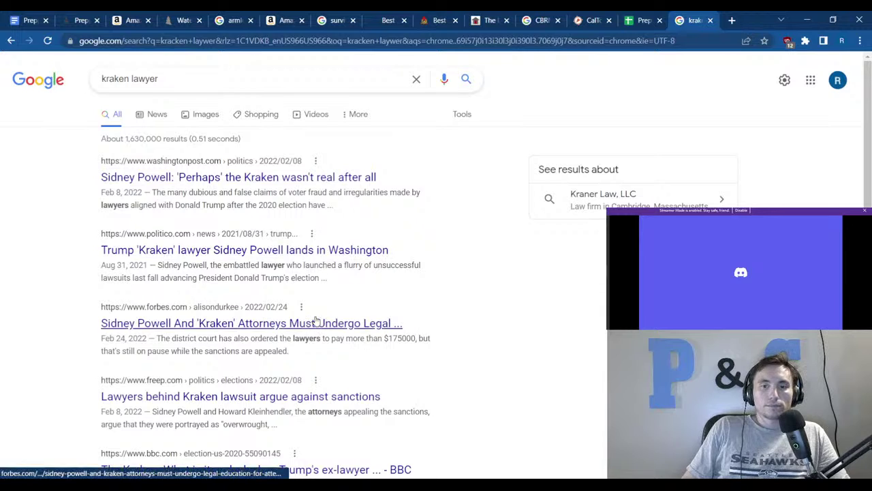
Open the Forbes article on the Kraken attorneys' legal education and skim it.
{"action": "left_click", "coordinate": [260, 321]}
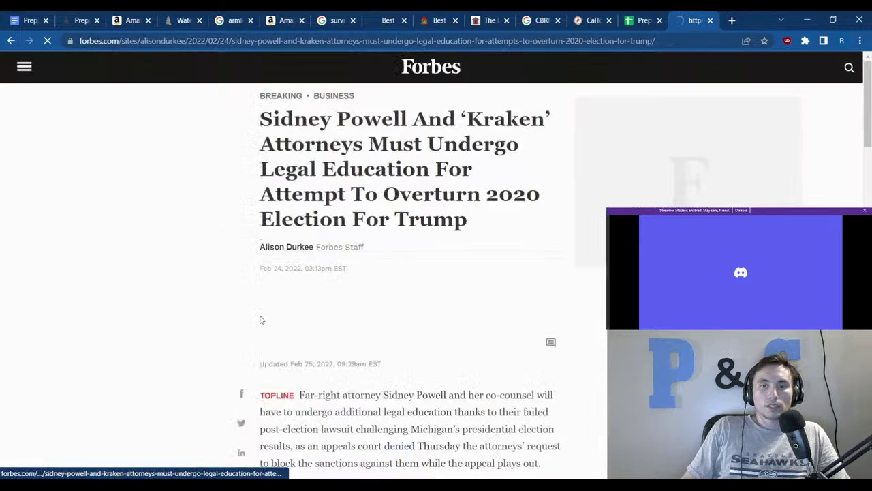
{"action": "scroll", "coordinate": [435, 213], "scroll_direction": "down", "scroll_amount": 1}
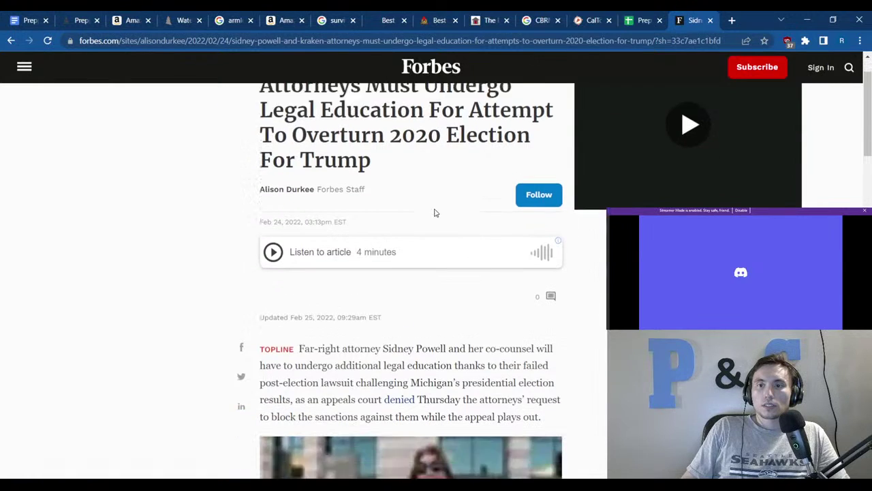
{"action": "scroll", "coordinate": [435, 213], "scroll_direction": "down", "scroll_amount": 1}
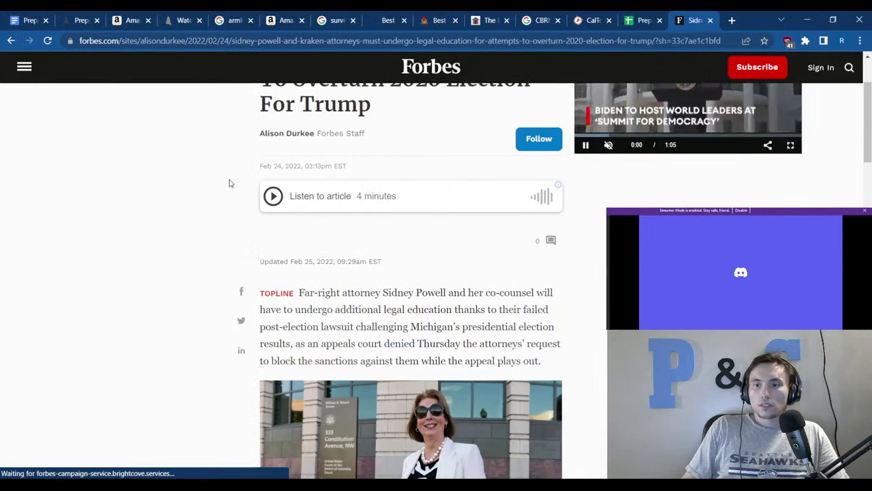
{"action": "scroll", "coordinate": [229, 183], "scroll_direction": "up", "scroll_amount": 2}
Search Google for 'sidney powell no rational person' from that tab.
{"action": "left_click", "coordinate": [199, 46]}
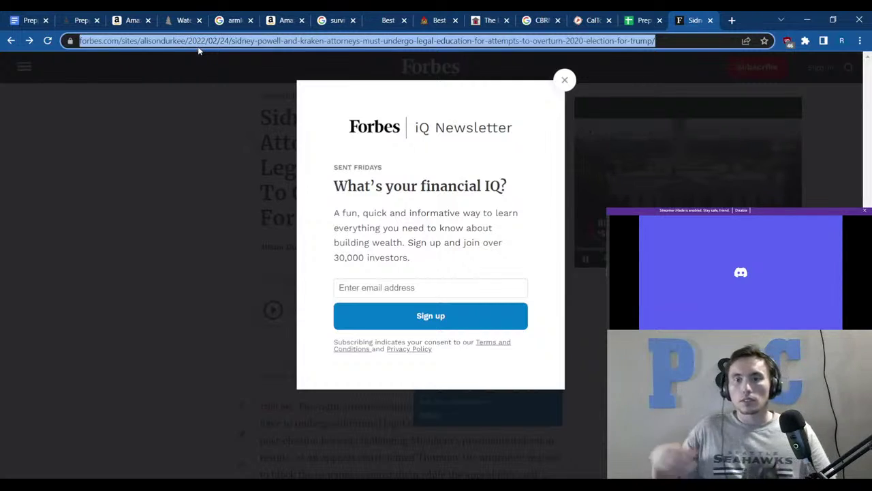
{"action": "type", "text": "s"}
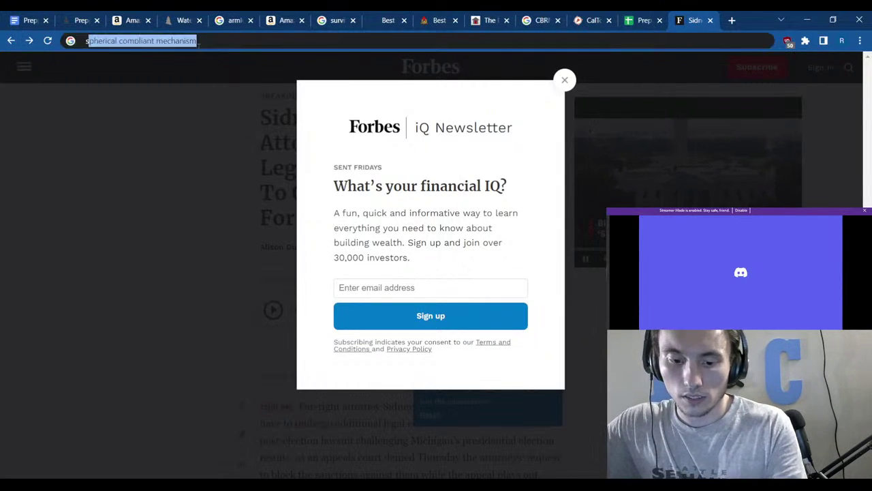
{"action": "type", "text": "idney p"}
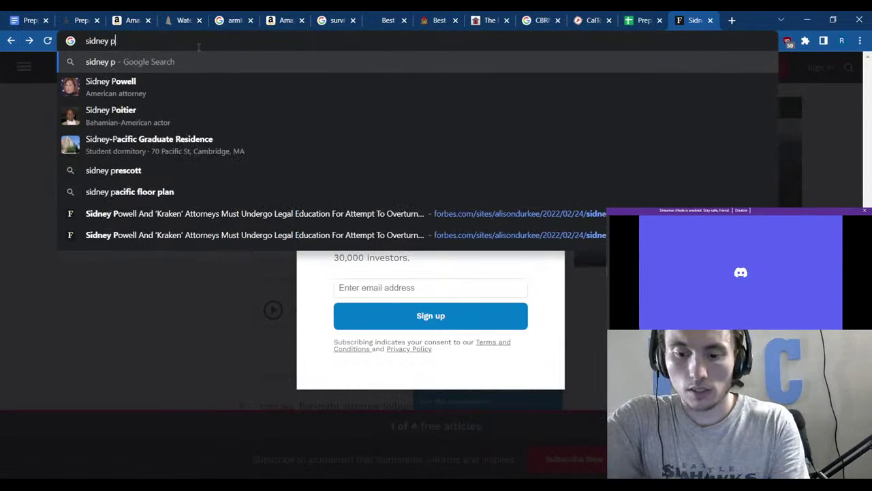
{"action": "type", "text": "owell"}
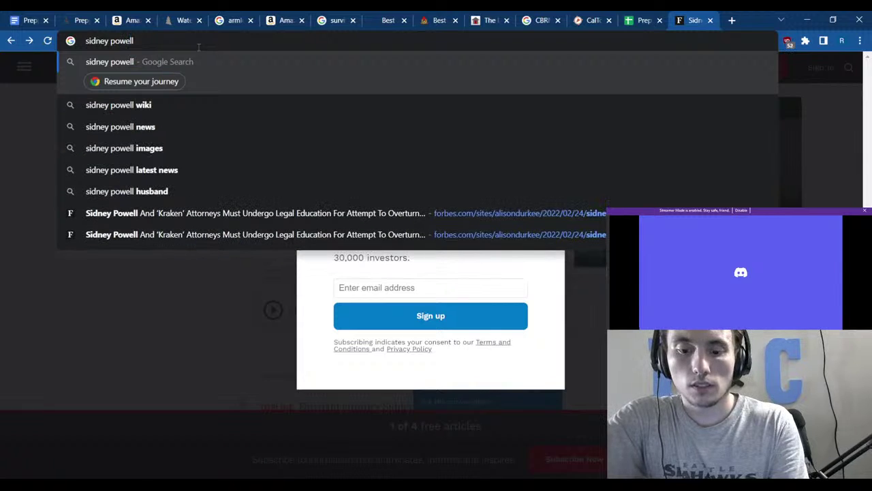
{"action": "type", "text": " no ratin"}
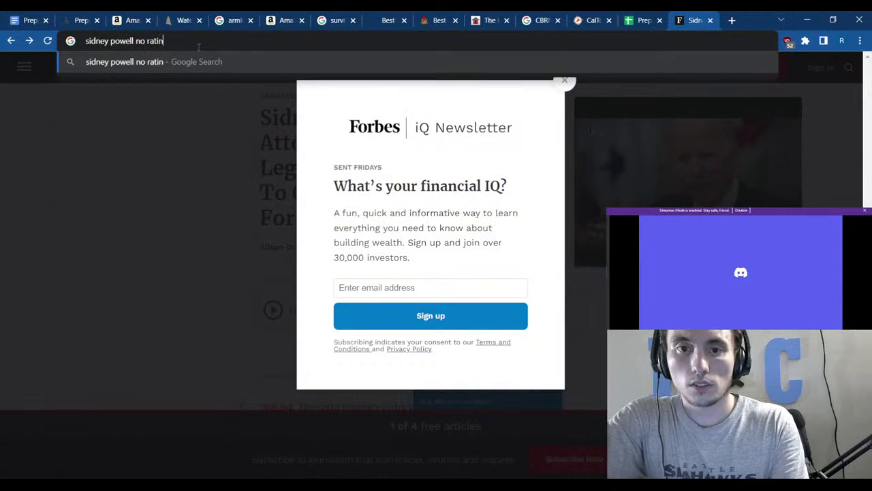
{"action": "type", "text": "o"}
{"action": "type", "text": "onal person"}
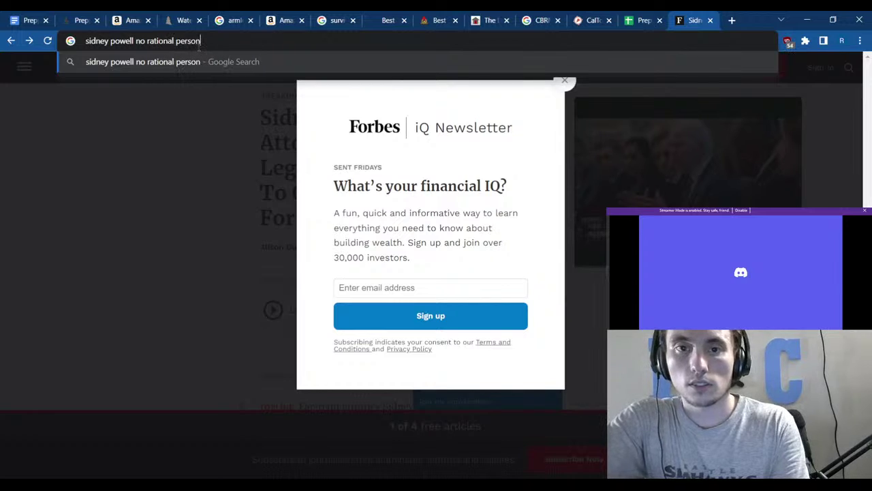
{"action": "key", "text": "Return"}
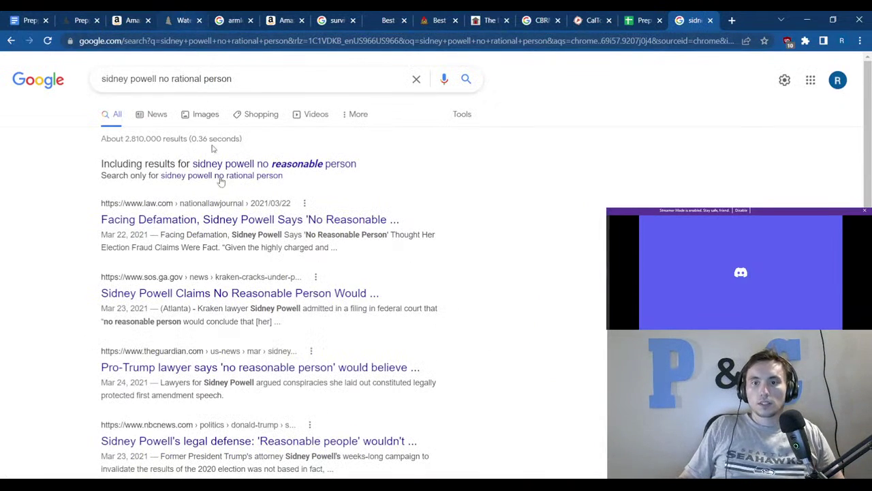
Open the law.com 'Facing Defamation' article and highlight its headline and opening quote.
{"action": "left_click", "coordinate": [269, 220]}
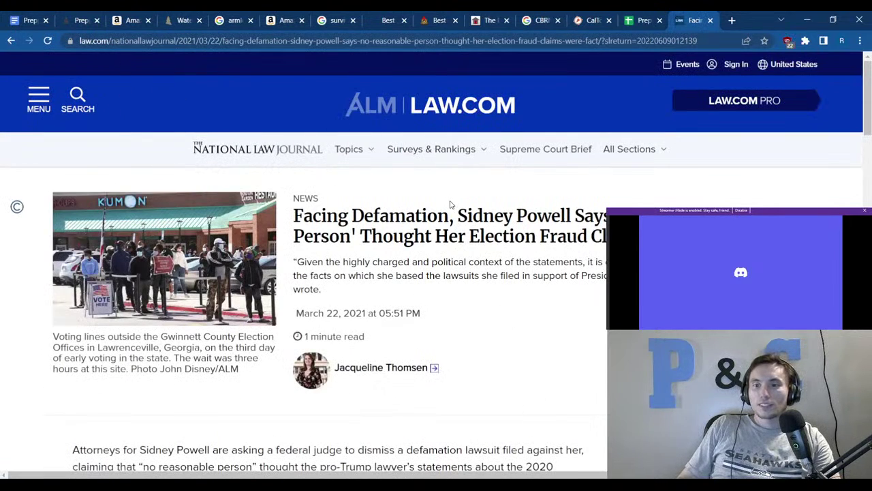
{"action": "left_click_drag", "start_coordinate": [298, 221], "coordinate": [614, 236]}
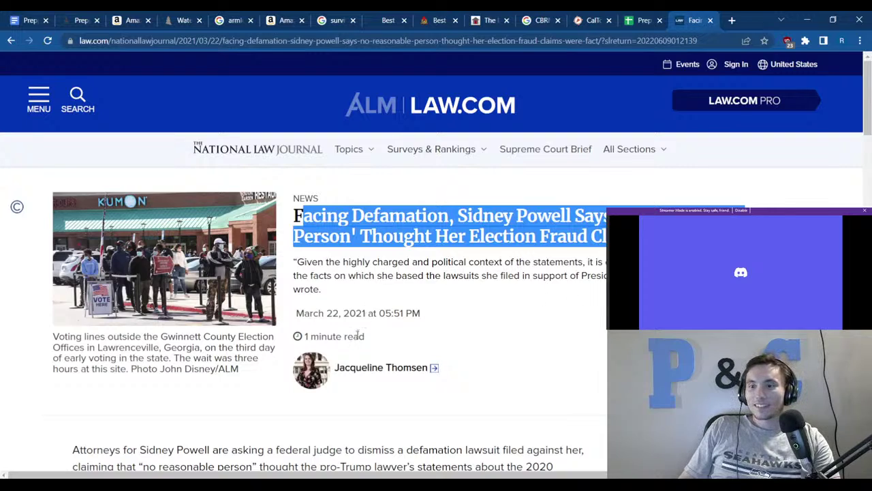
{"action": "left_click", "coordinate": [425, 279]}
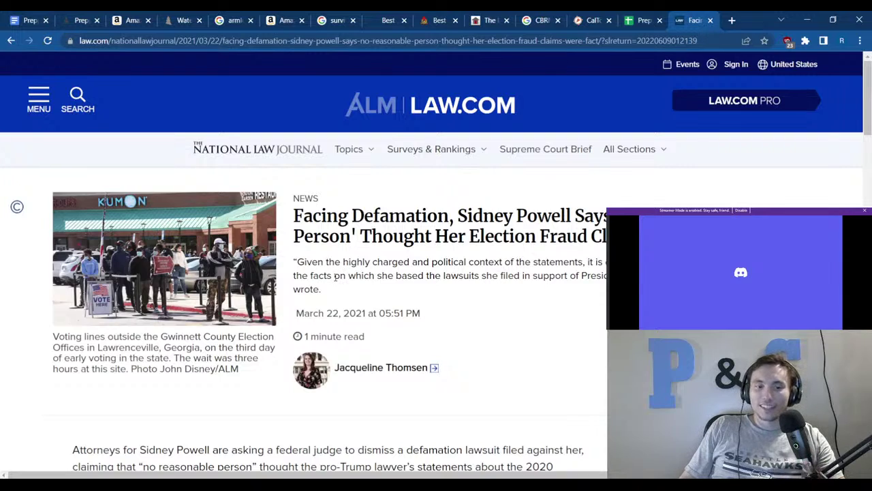
{"action": "left_click_drag", "start_coordinate": [298, 261], "coordinate": [333, 277]}
{"action": "left_click", "coordinate": [332, 289]}
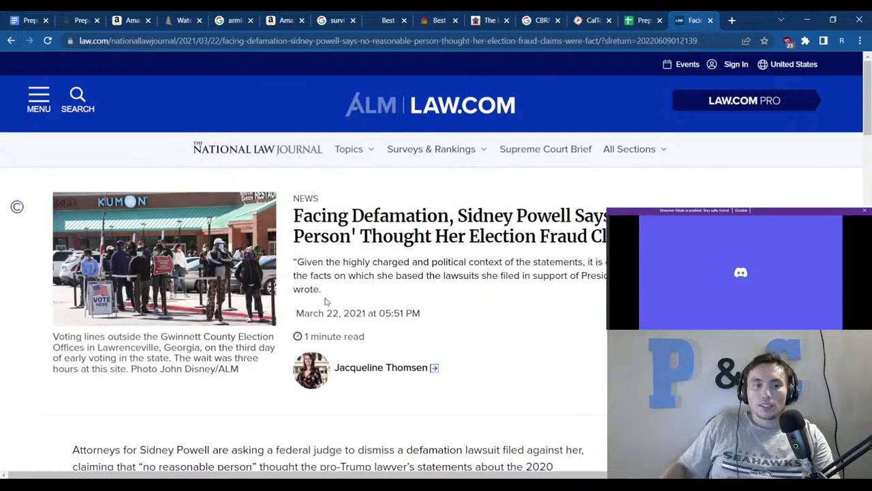